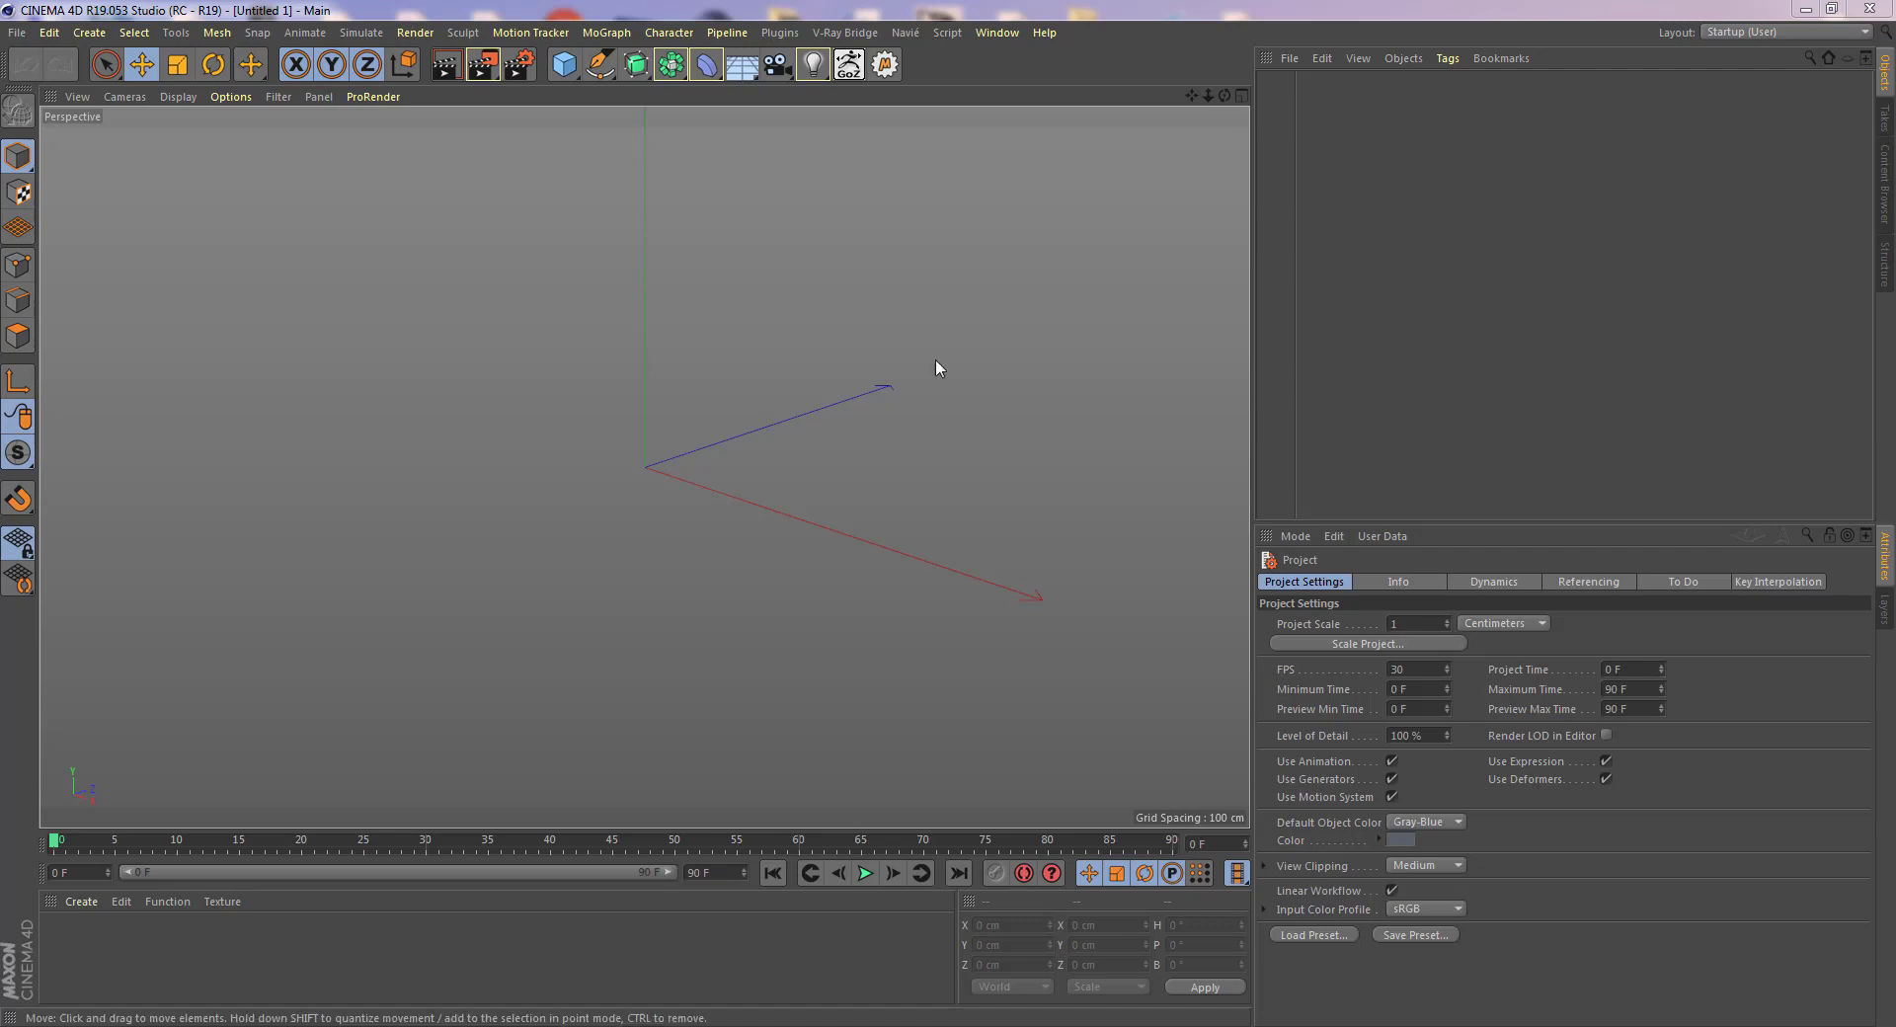
- Search the Content Browser presets for "Head" and load the Generic Head Bust into the scene
click(1885, 183)
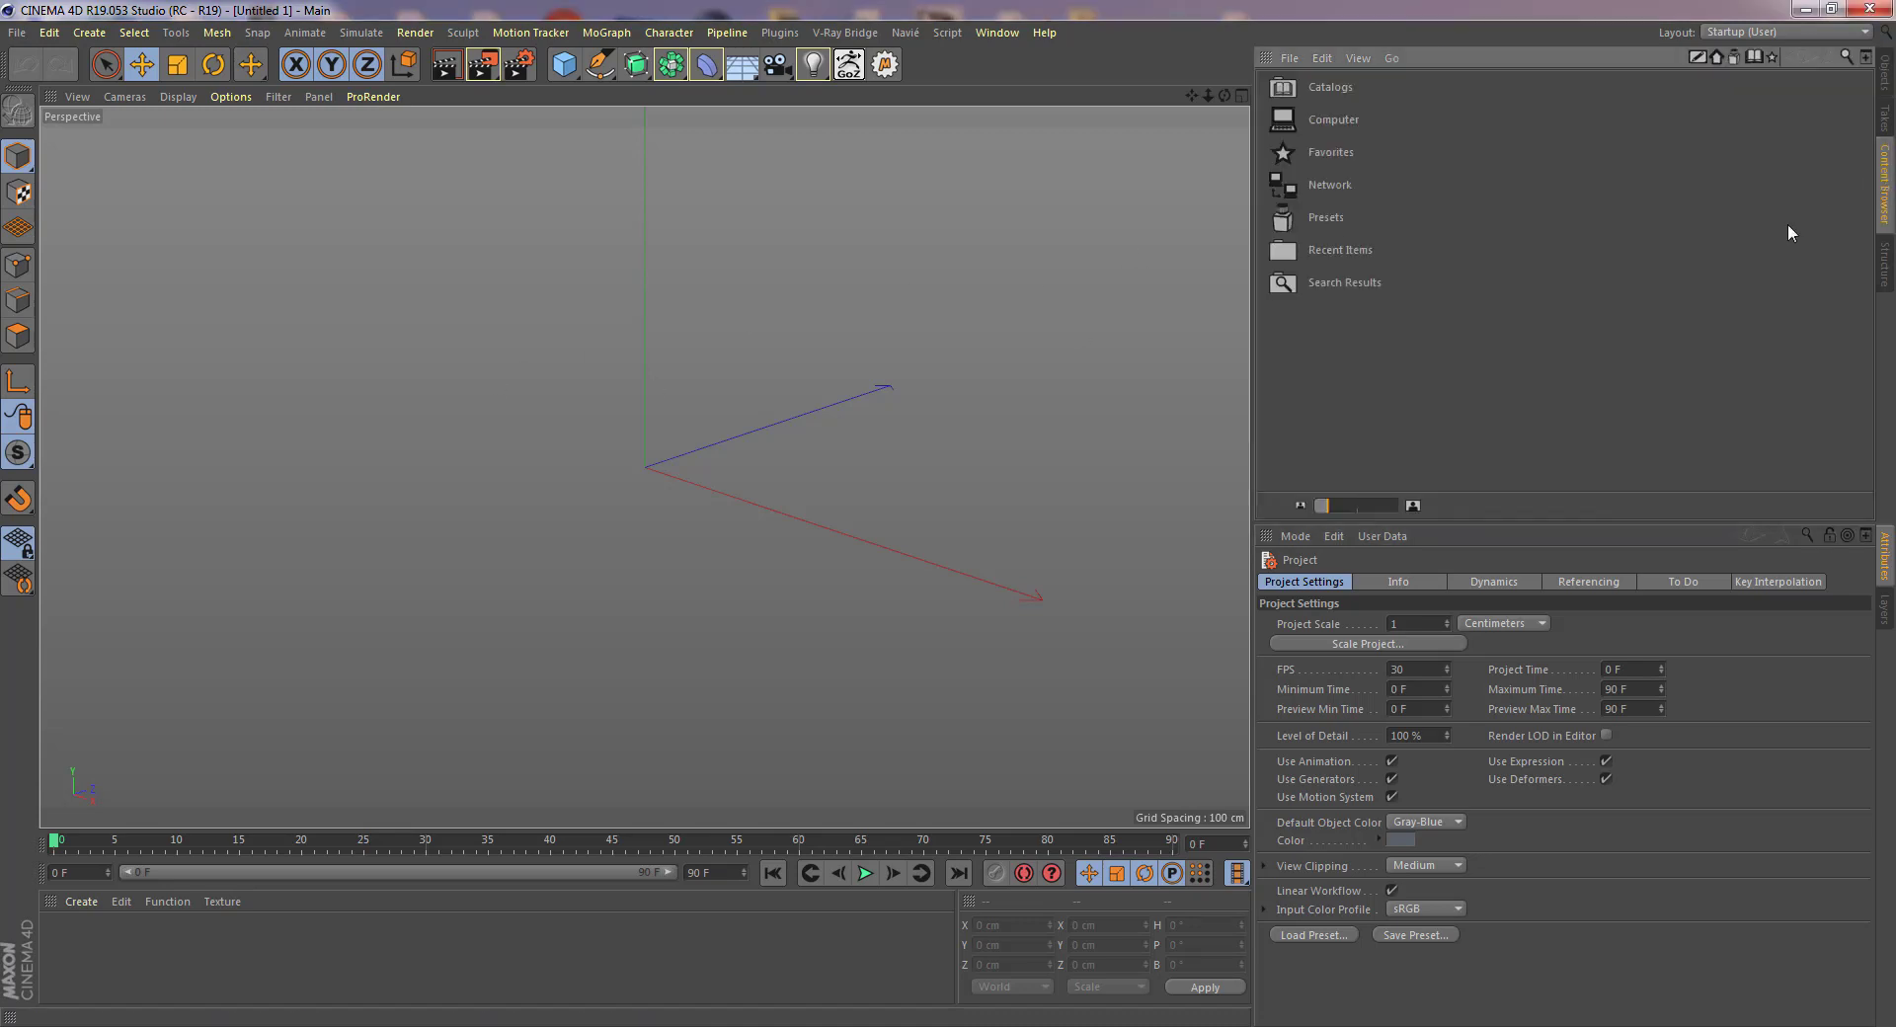
click(1844, 55)
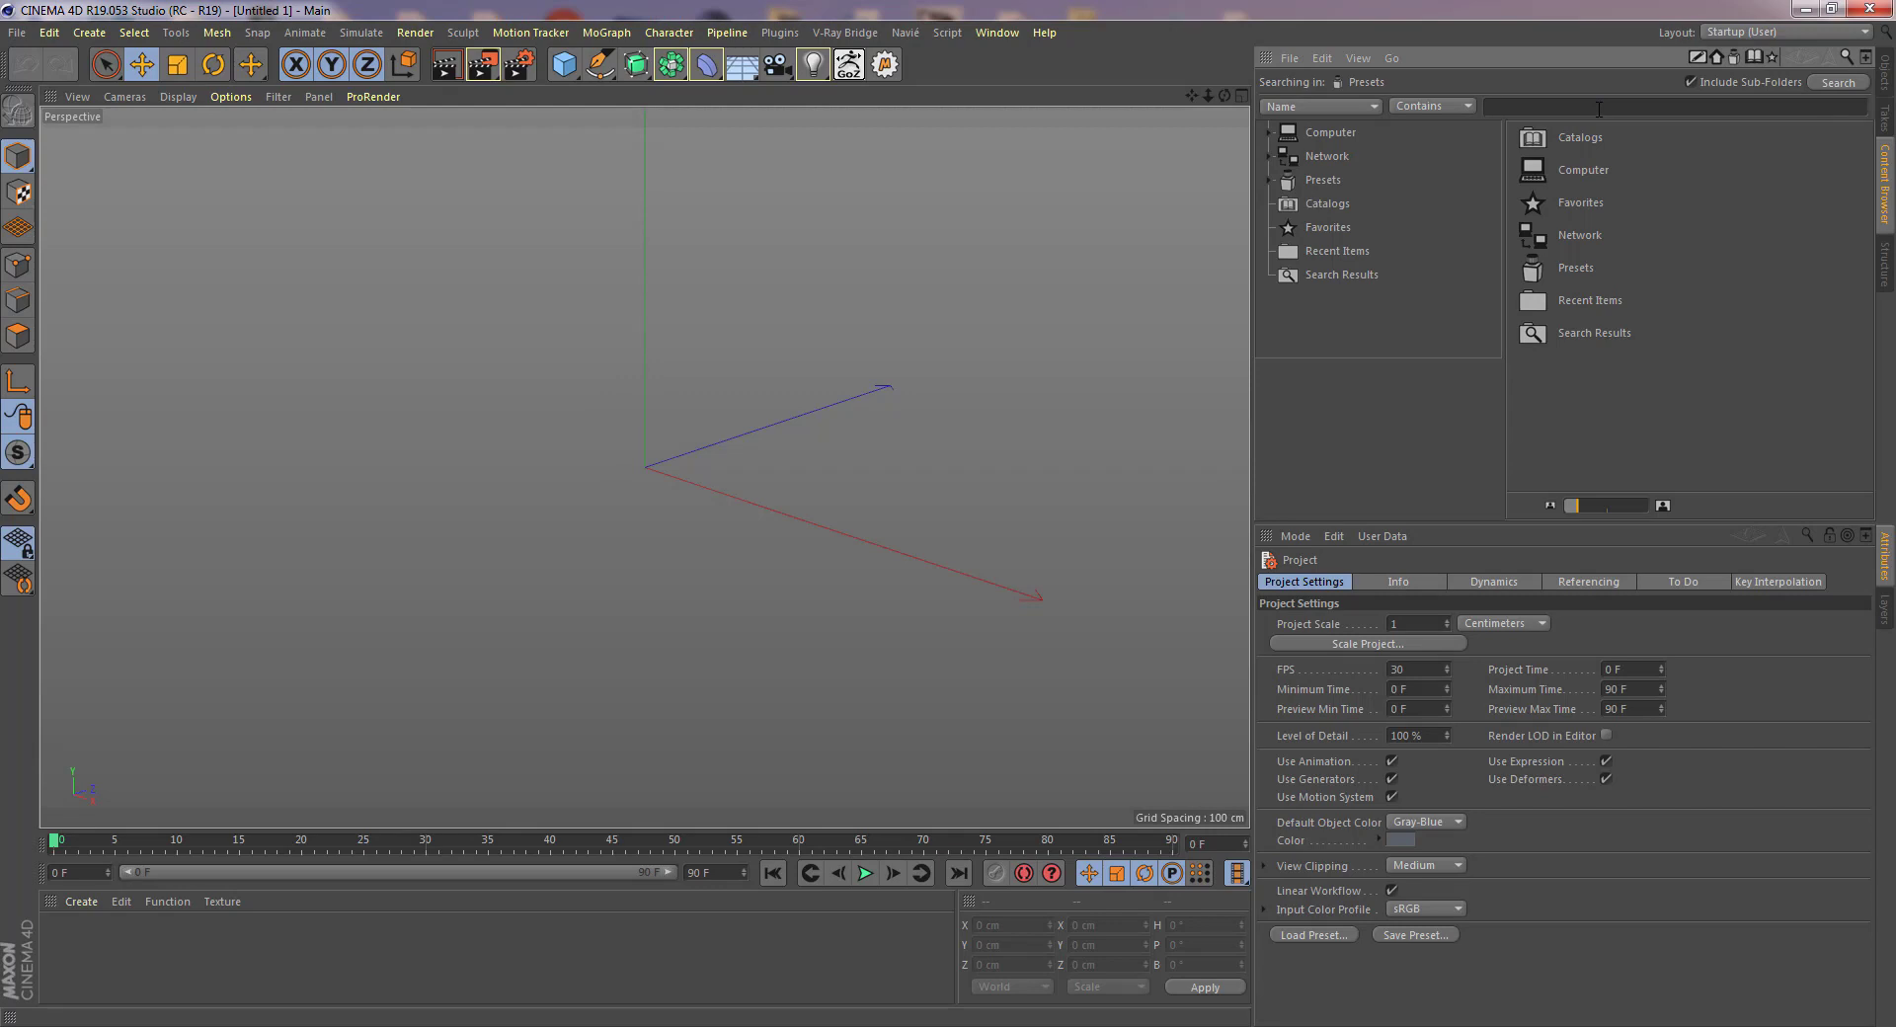
text(Head)
key(Return)
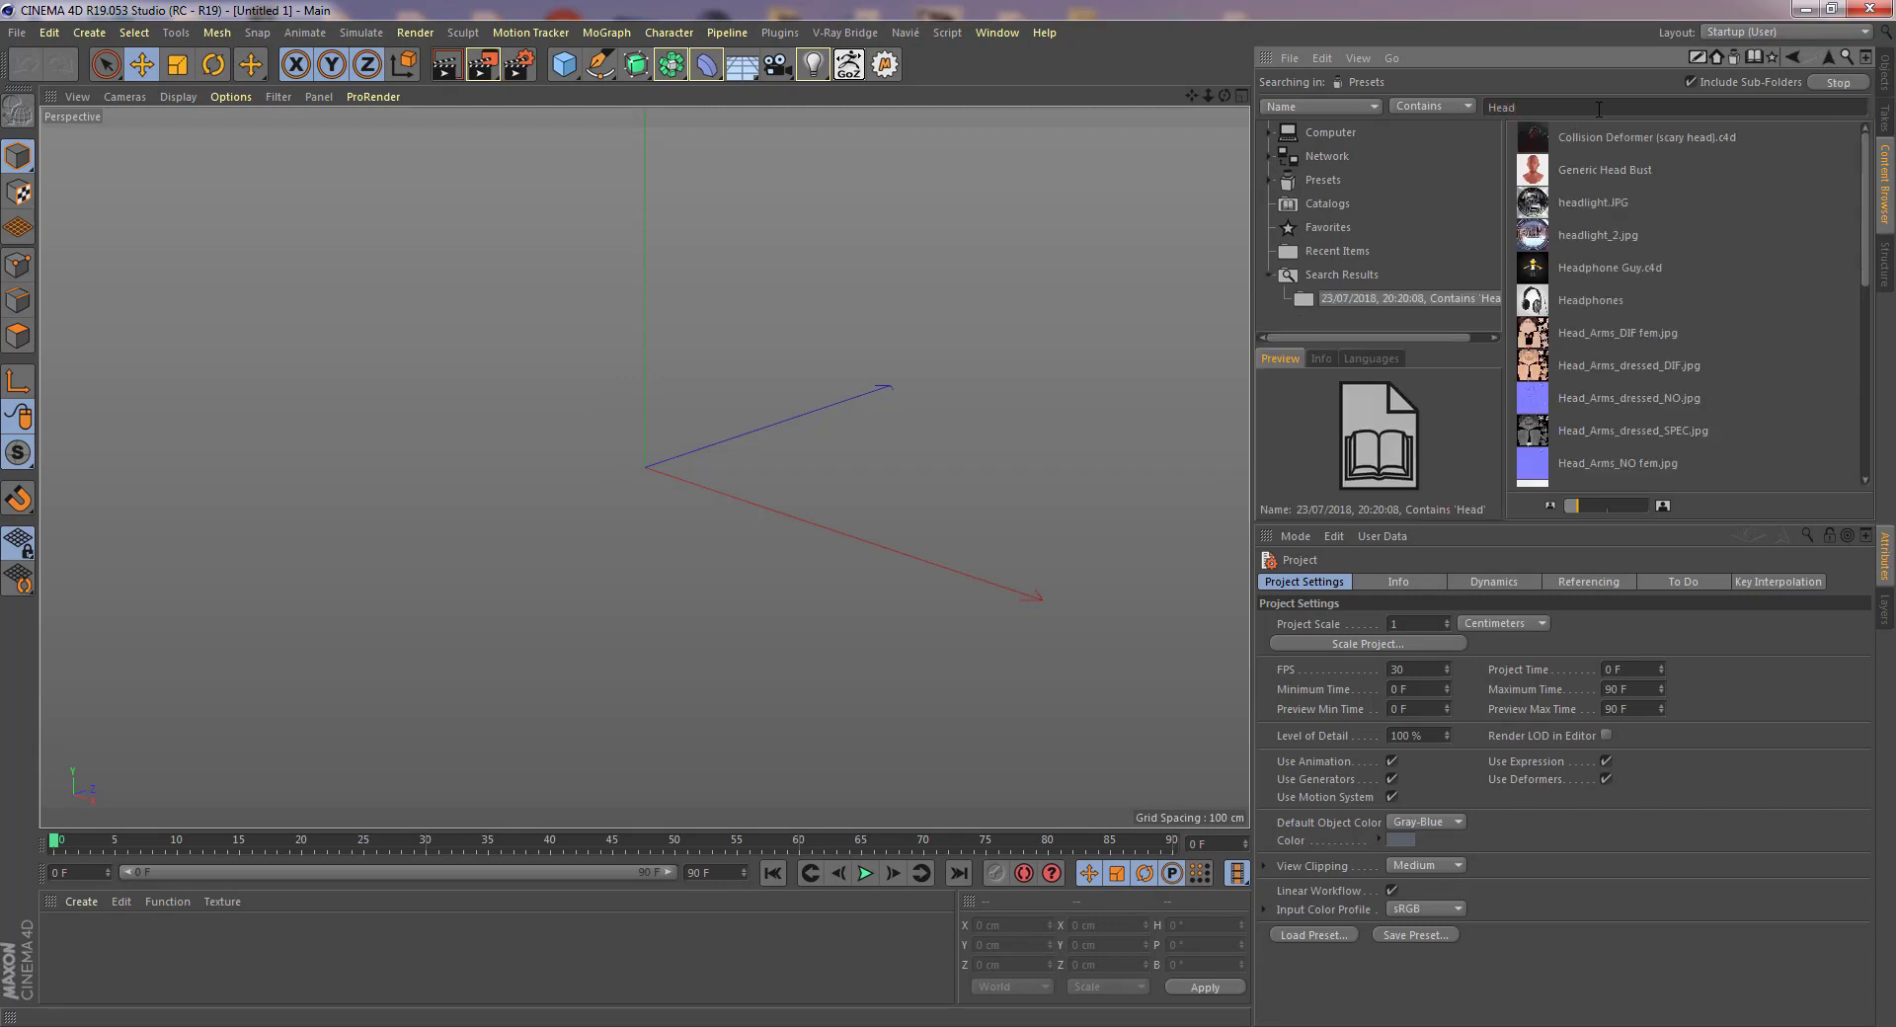
double_click(1554, 168)
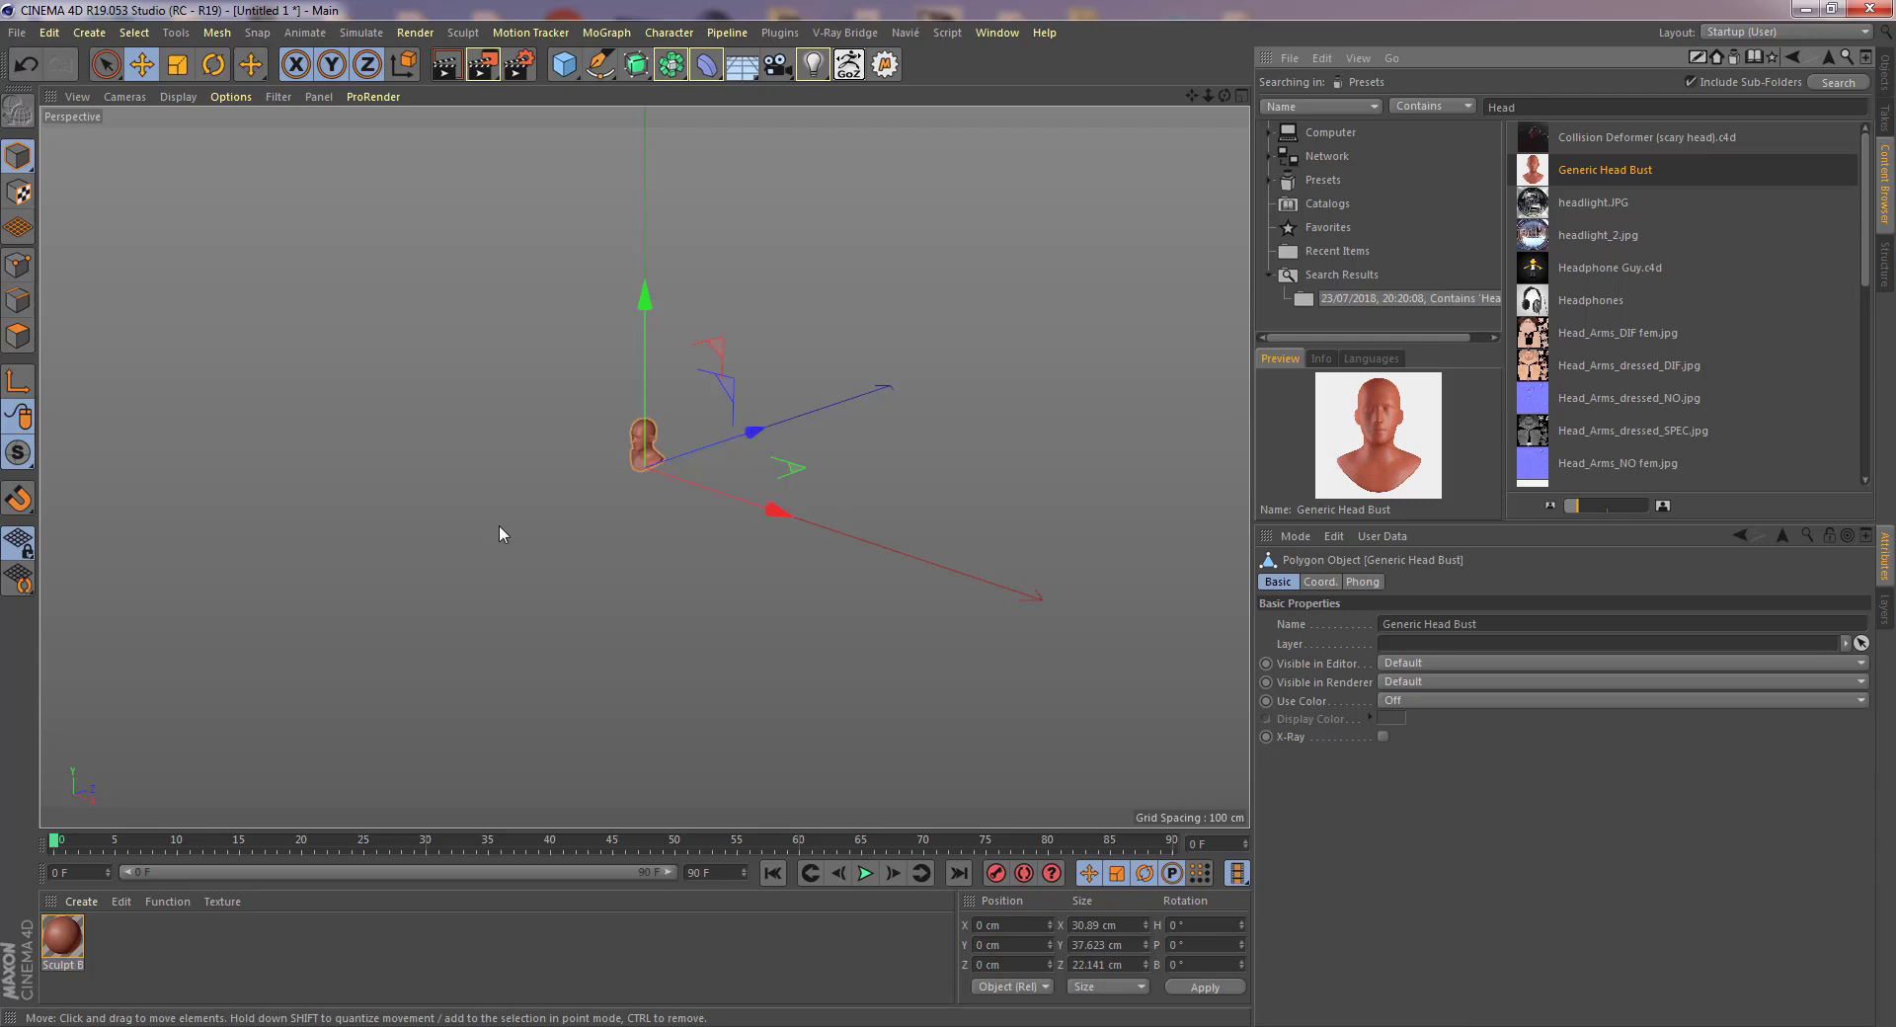
- Frame the head bust from the front and display it with Gouraud Shading (Lines)
key(o)
alt+drag(1068, 509, 731, 492)
scroll(816, 459, up, 2)
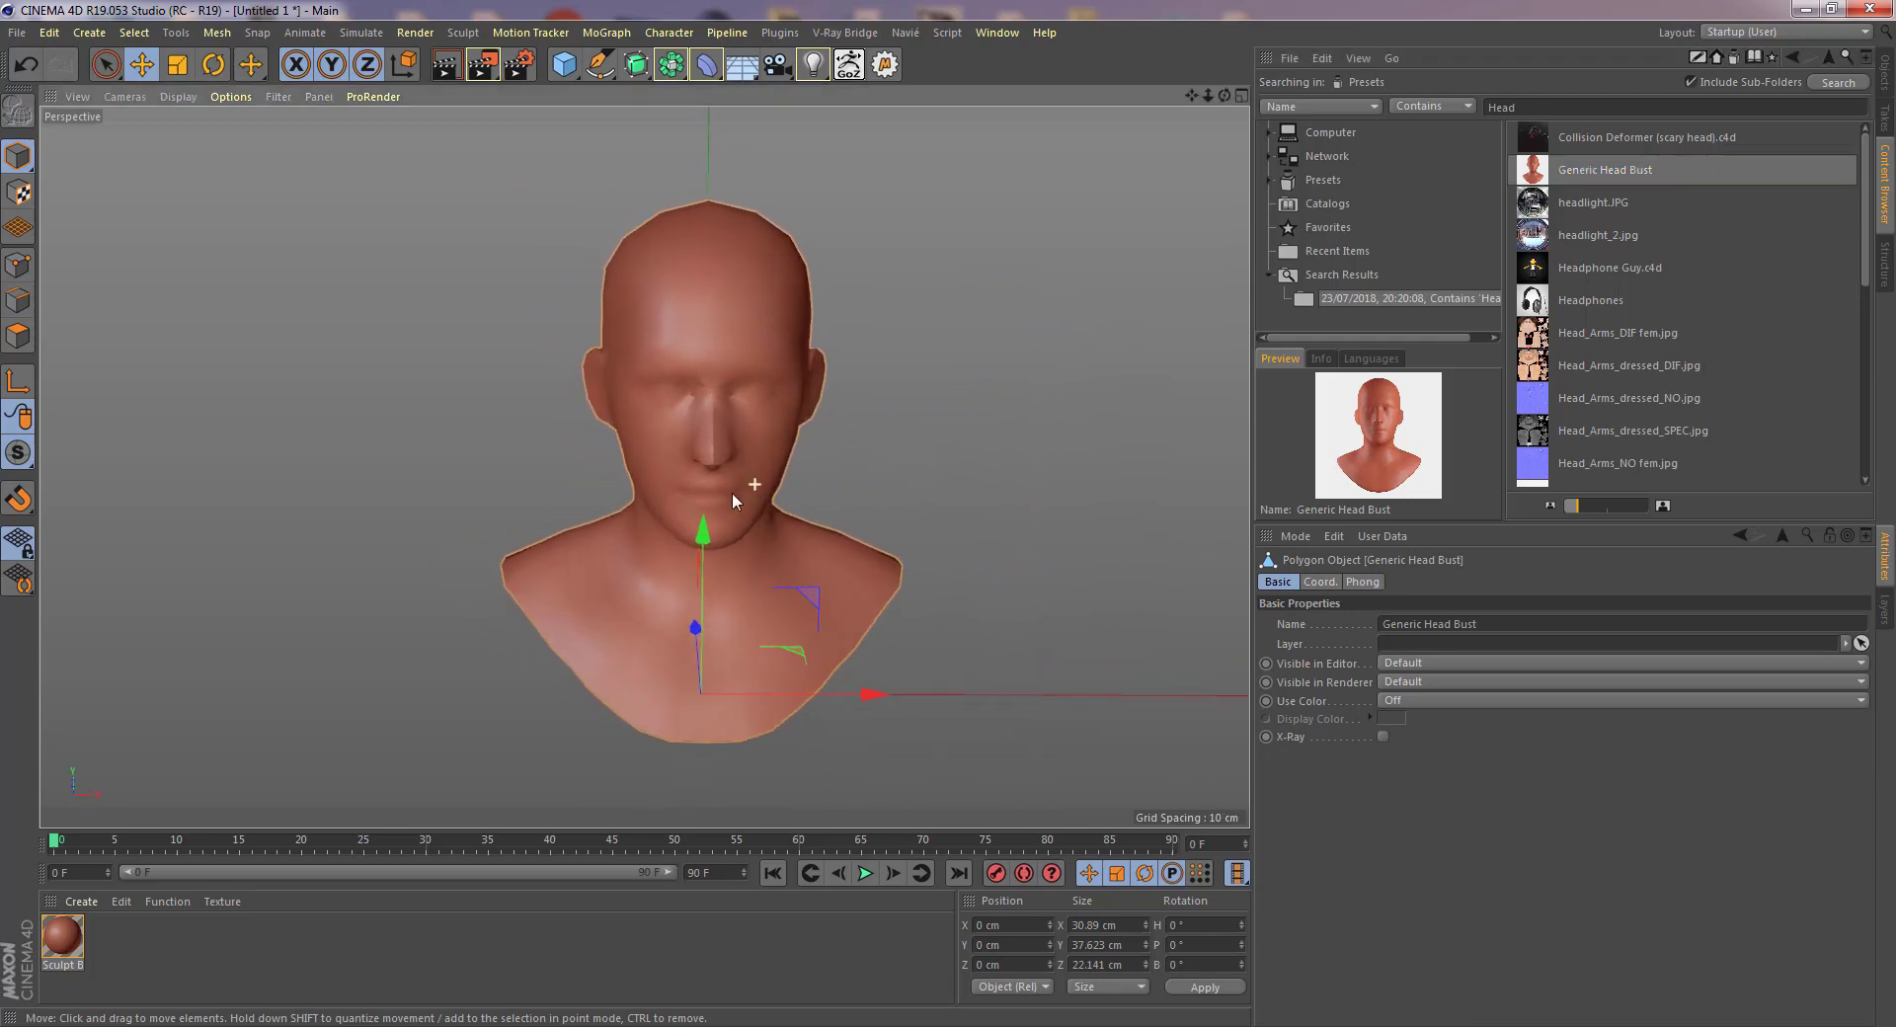
click(178, 97)
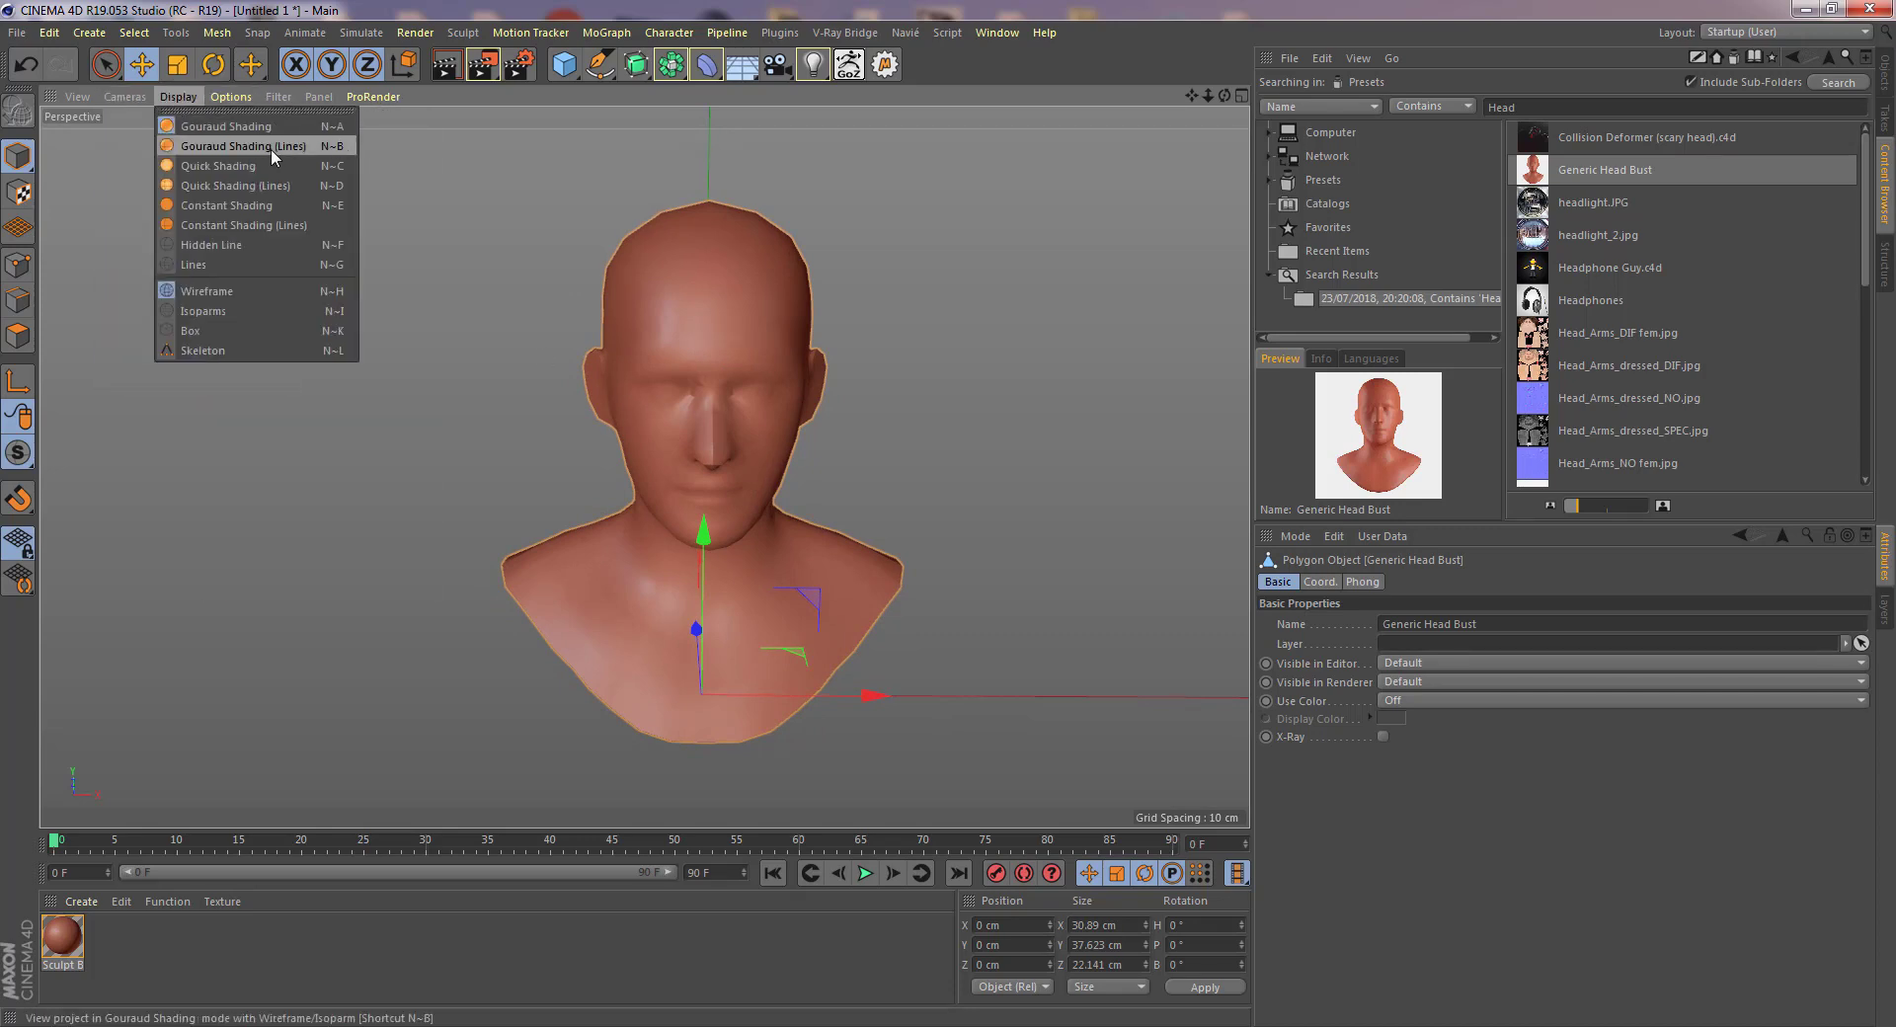
click(280, 146)
alt+drag(679, 376, 756, 389)
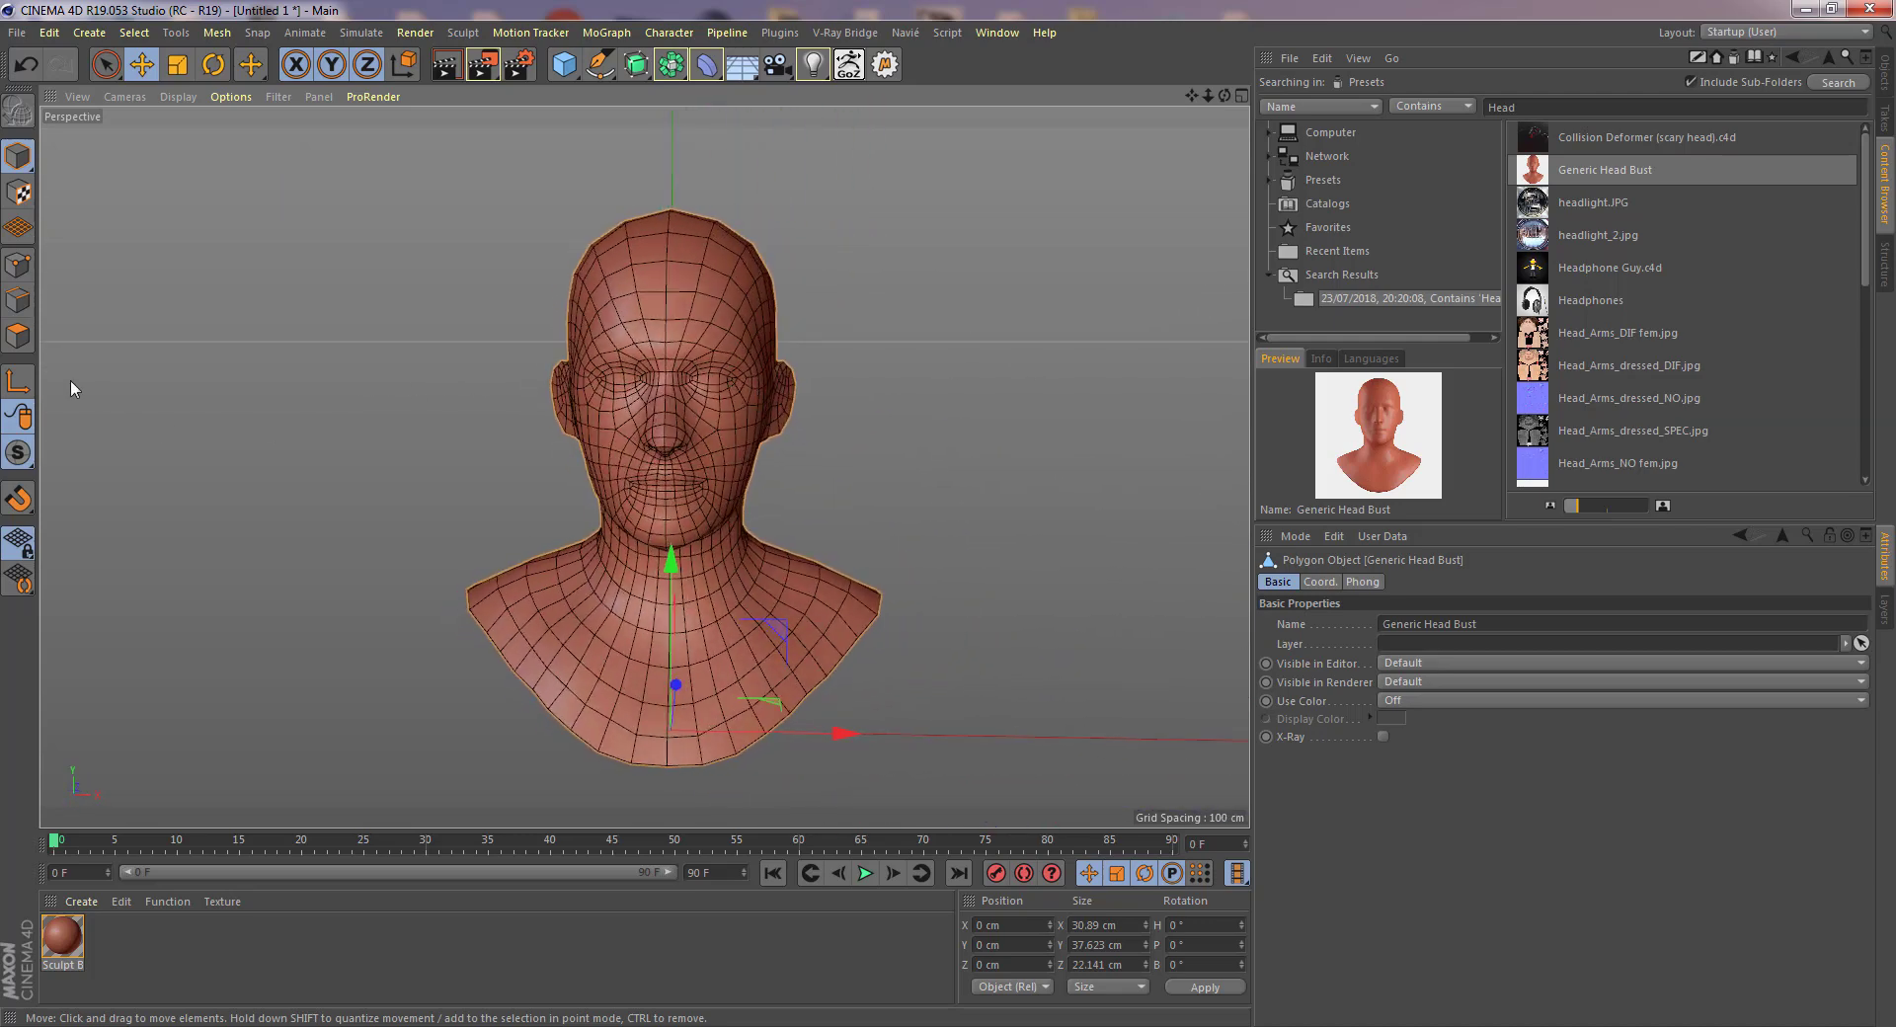
- In polygon mode, paint-select the polygons across the top of the head from forehead to back with Live Selection, radius 43
click(20, 338)
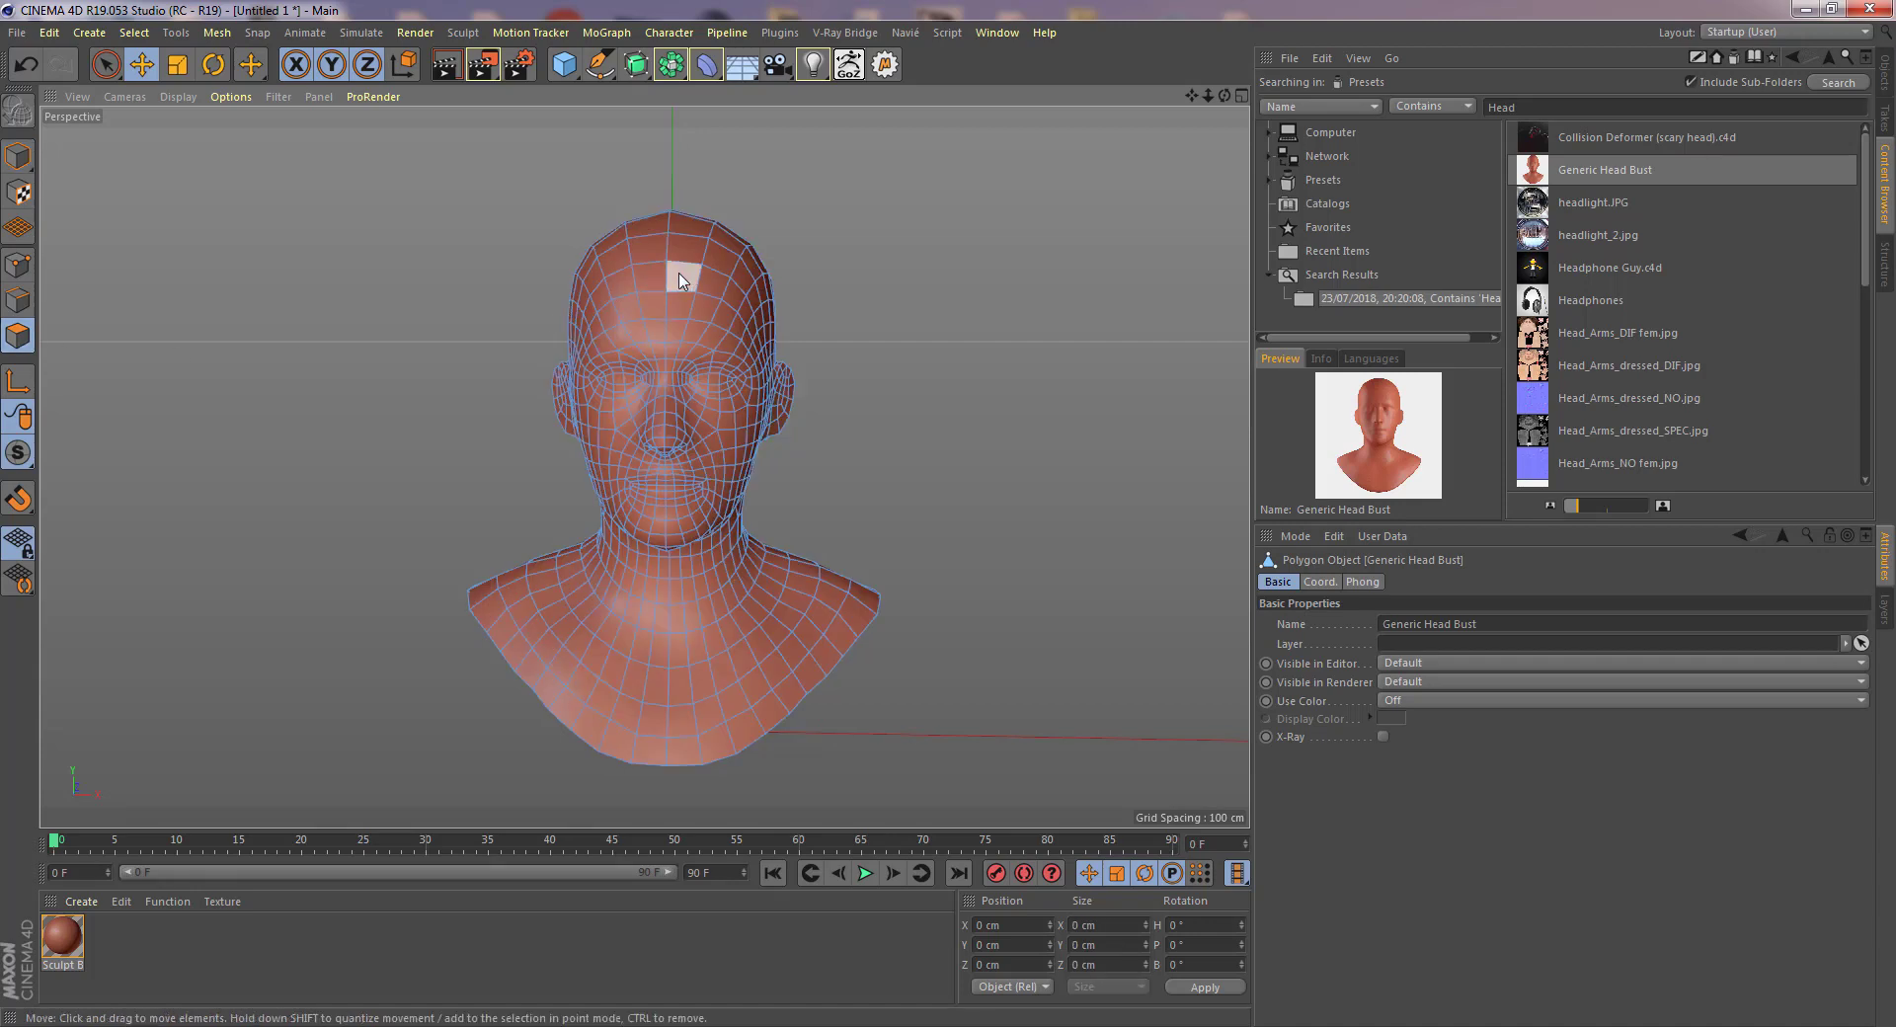
click(104, 64)
scroll(684, 282, up, 3)
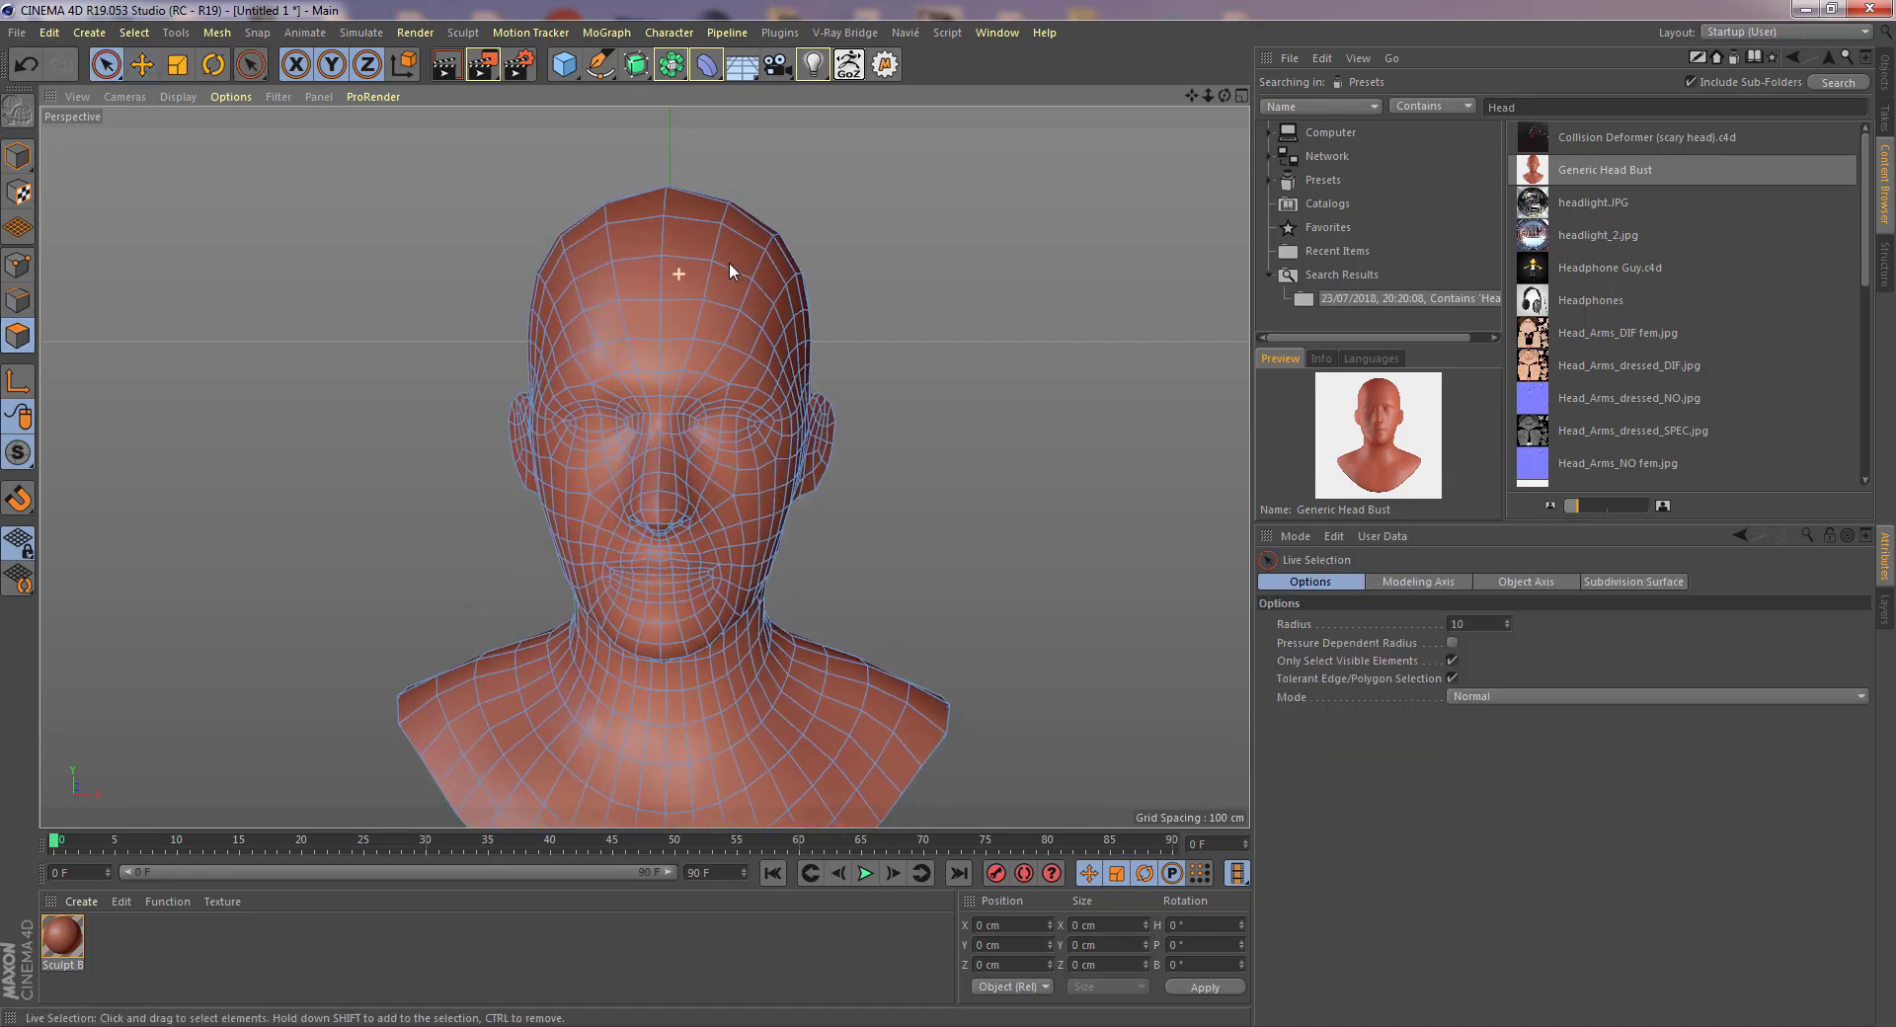
middle_drag(692, 269, 688, 236)
right_click(691, 260)
key(Escape)
mouse_move(688, 236)
mouse_down()
mouse_move(613, 259)
mouse_move(766, 255)
mouse_up()
alt+drag(855, 316, 571, 334)
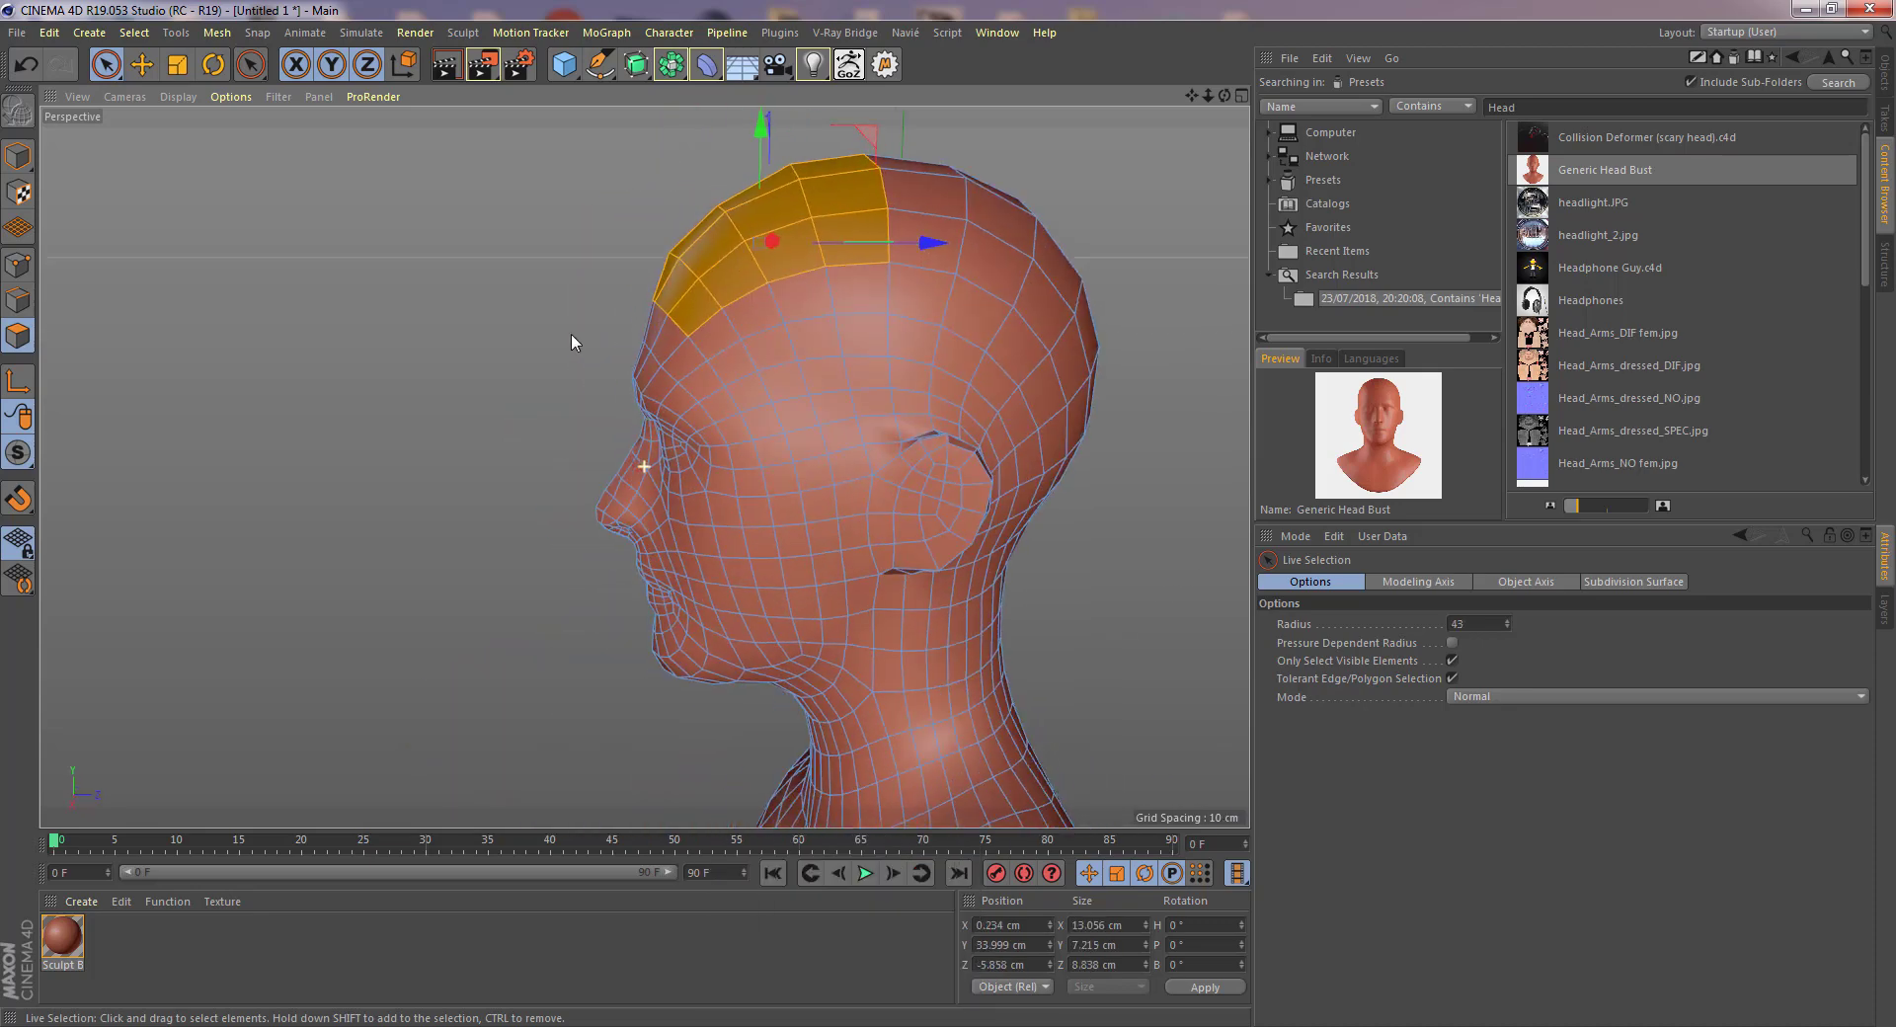
mouse_move(682, 247)
mouse_down()
mouse_move(889, 227)
mouse_move(1071, 311)
mouse_up()
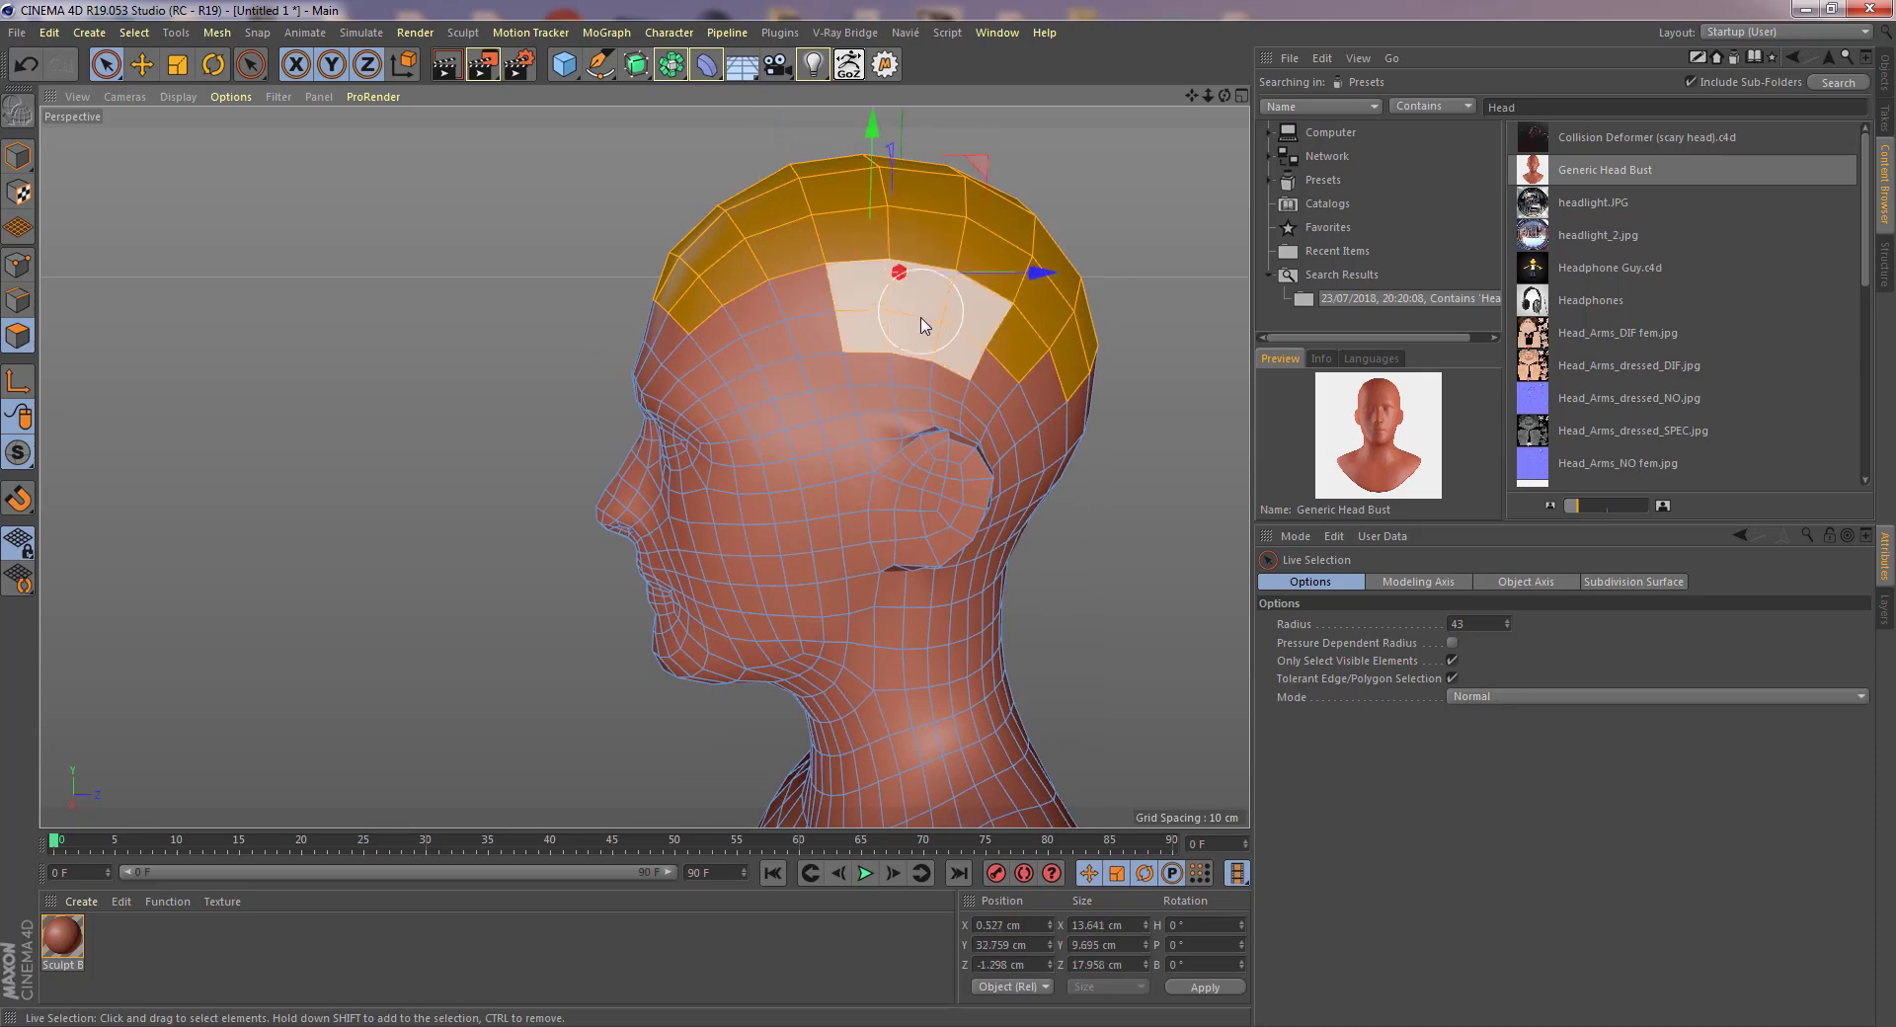
- Select the whole hair area of the scalp on both sides of the head with Lasso Selection in the Right view
middle_click(772, 407)
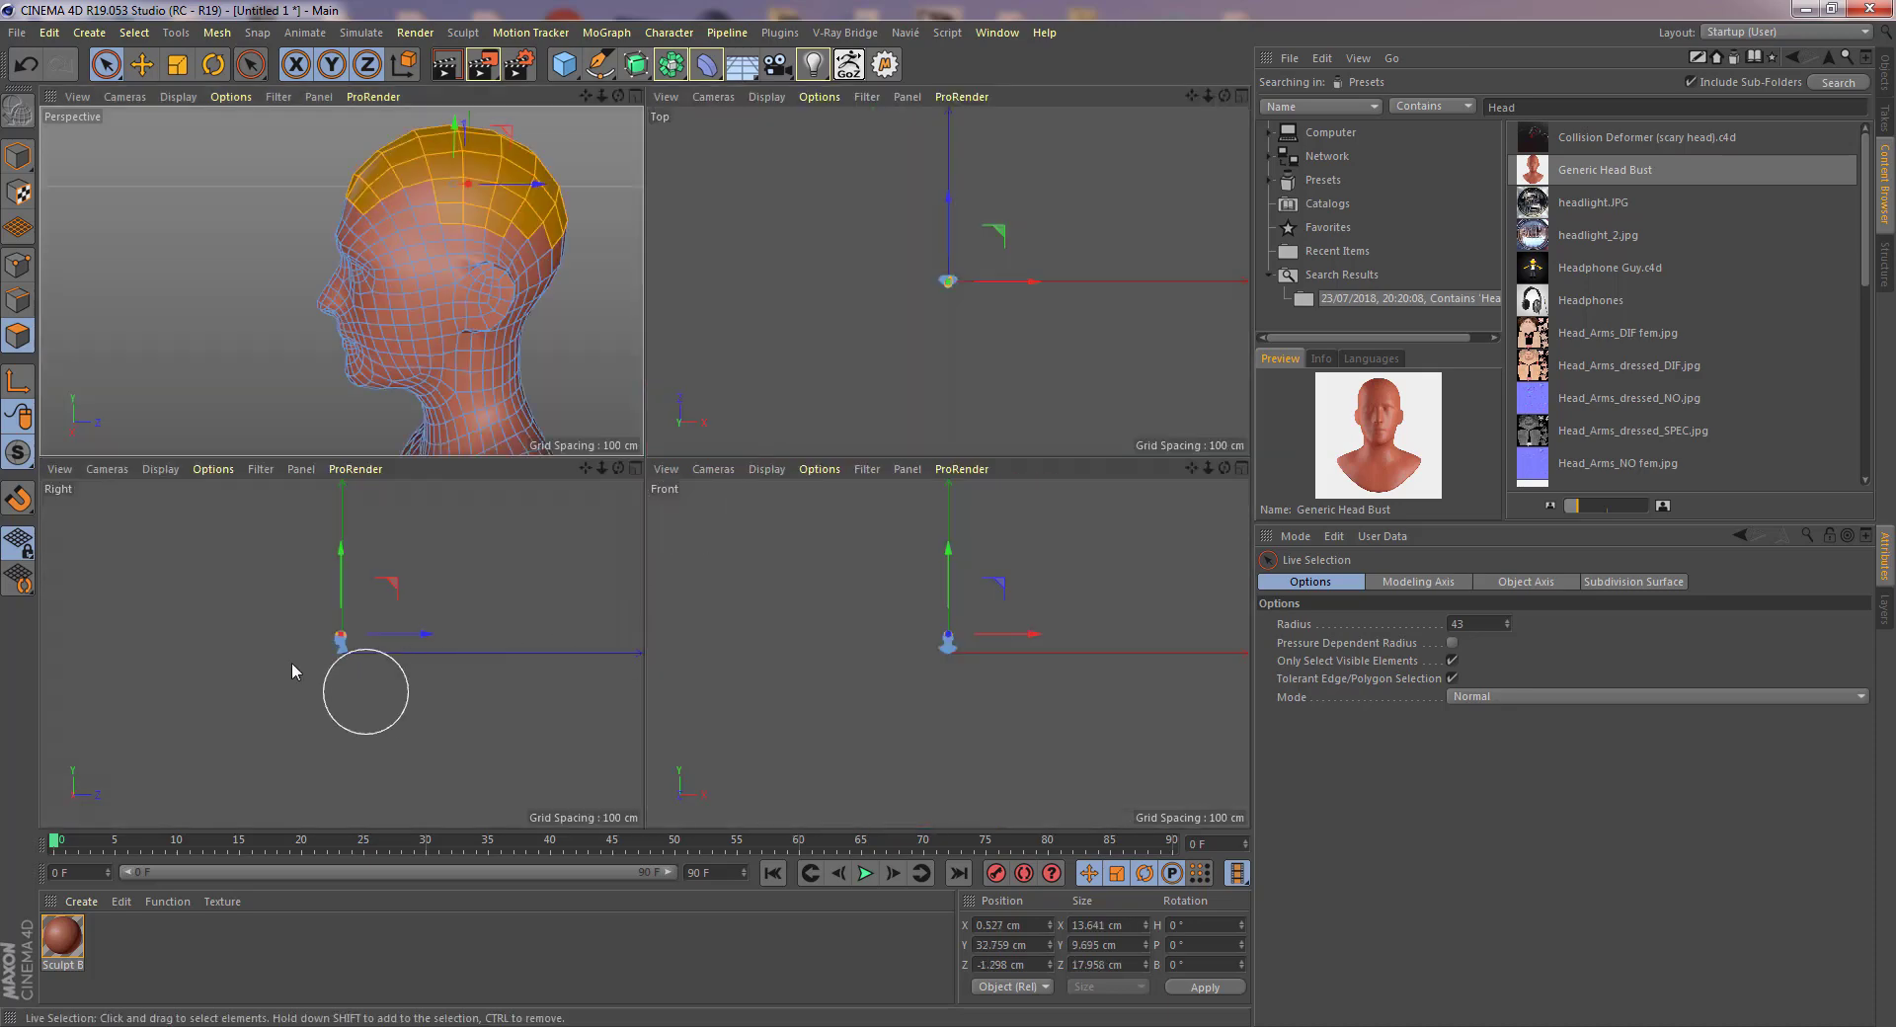
alt+right_drag(318, 635, 536, 628)
alt+middle_drag(537, 629, 472, 594)
click(108, 65)
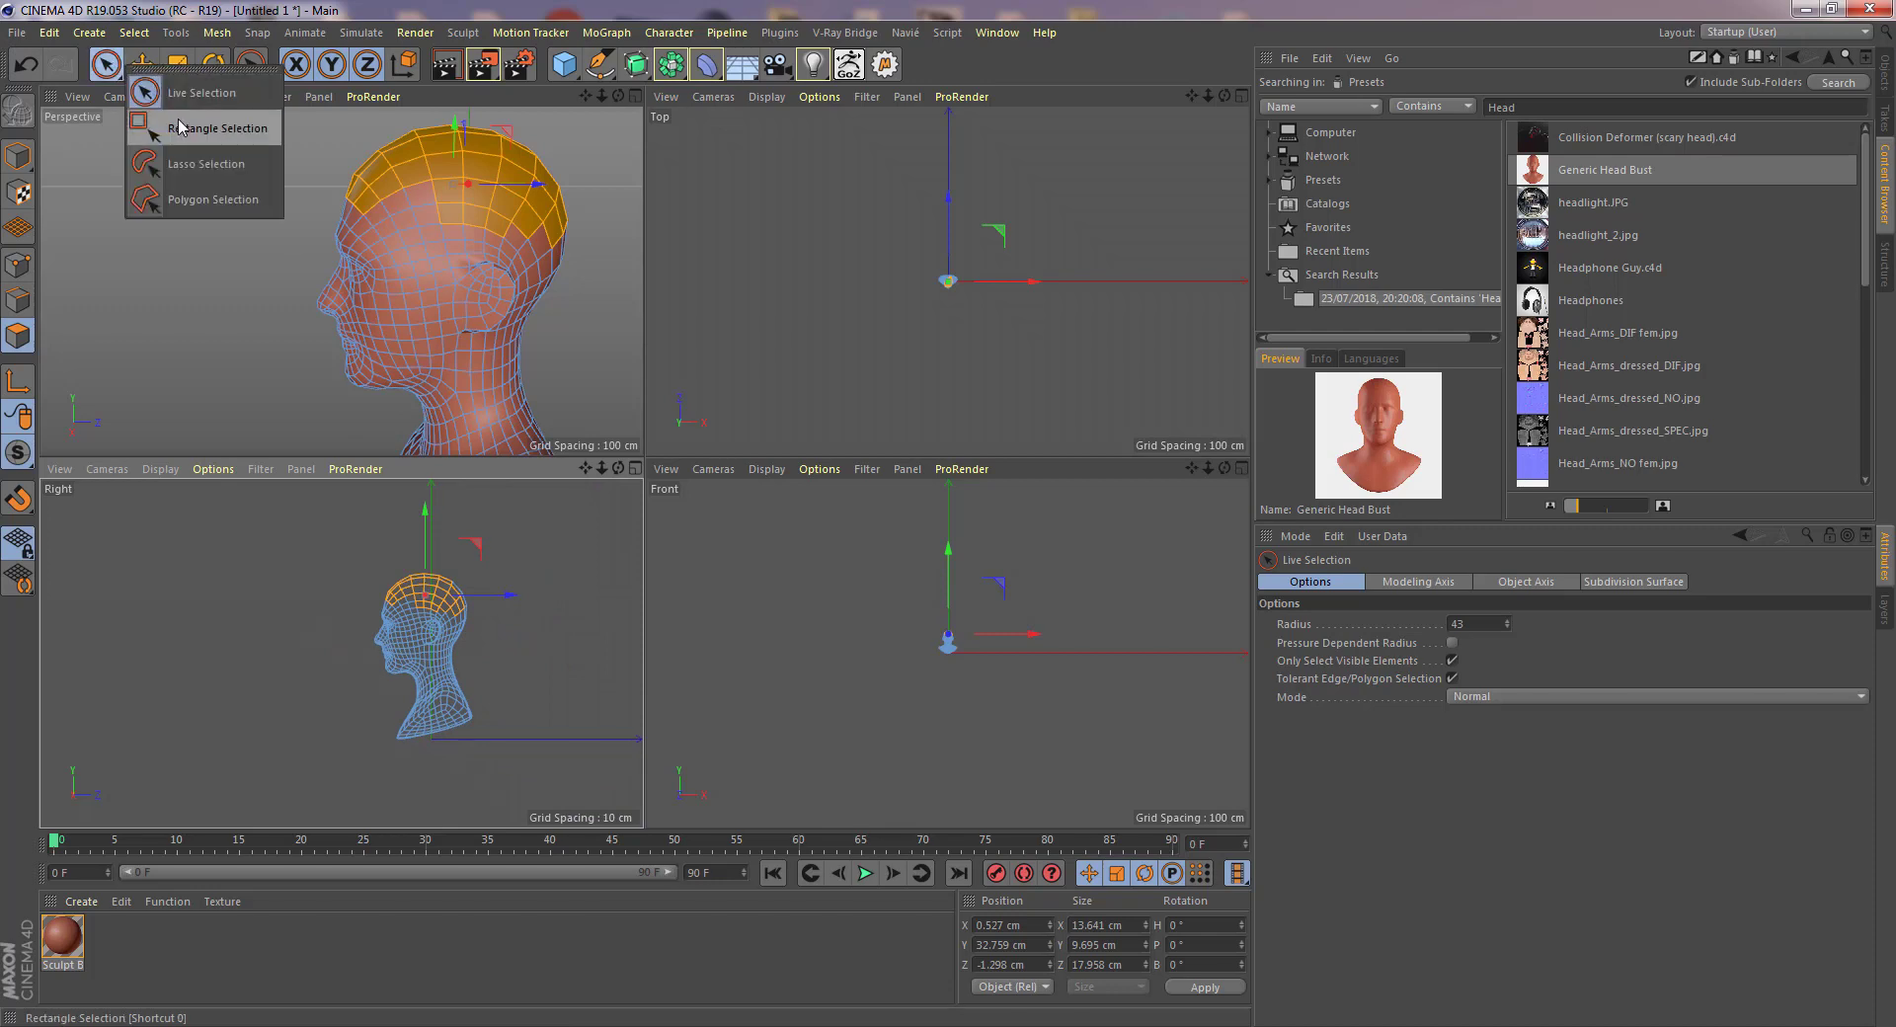
click(197, 164)
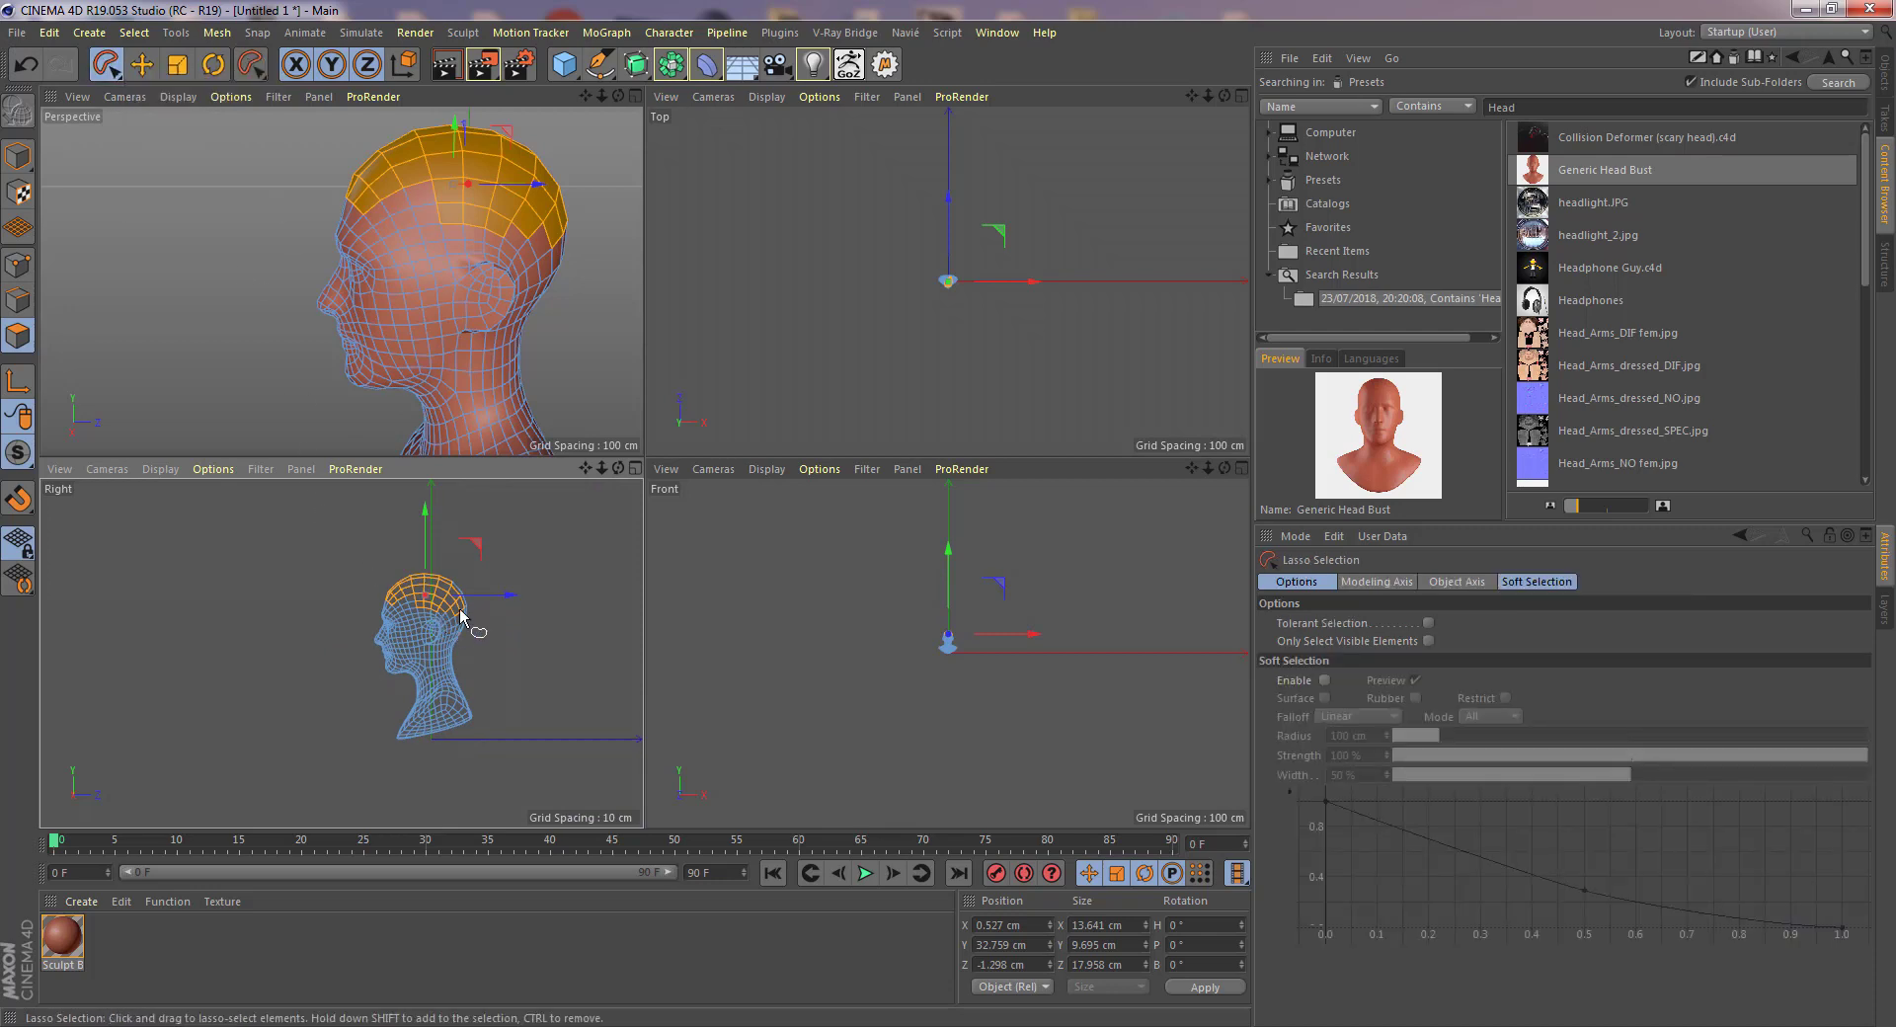
scroll(466, 620, up, 5)
mouse_move(284, 586)
mouse_down()
mouse_move(341, 478)
mouse_move(537, 588)
mouse_move(512, 682)
mouse_move(415, 604)
mouse_move(284, 586)
mouse_up()
middle_click(420, 323)
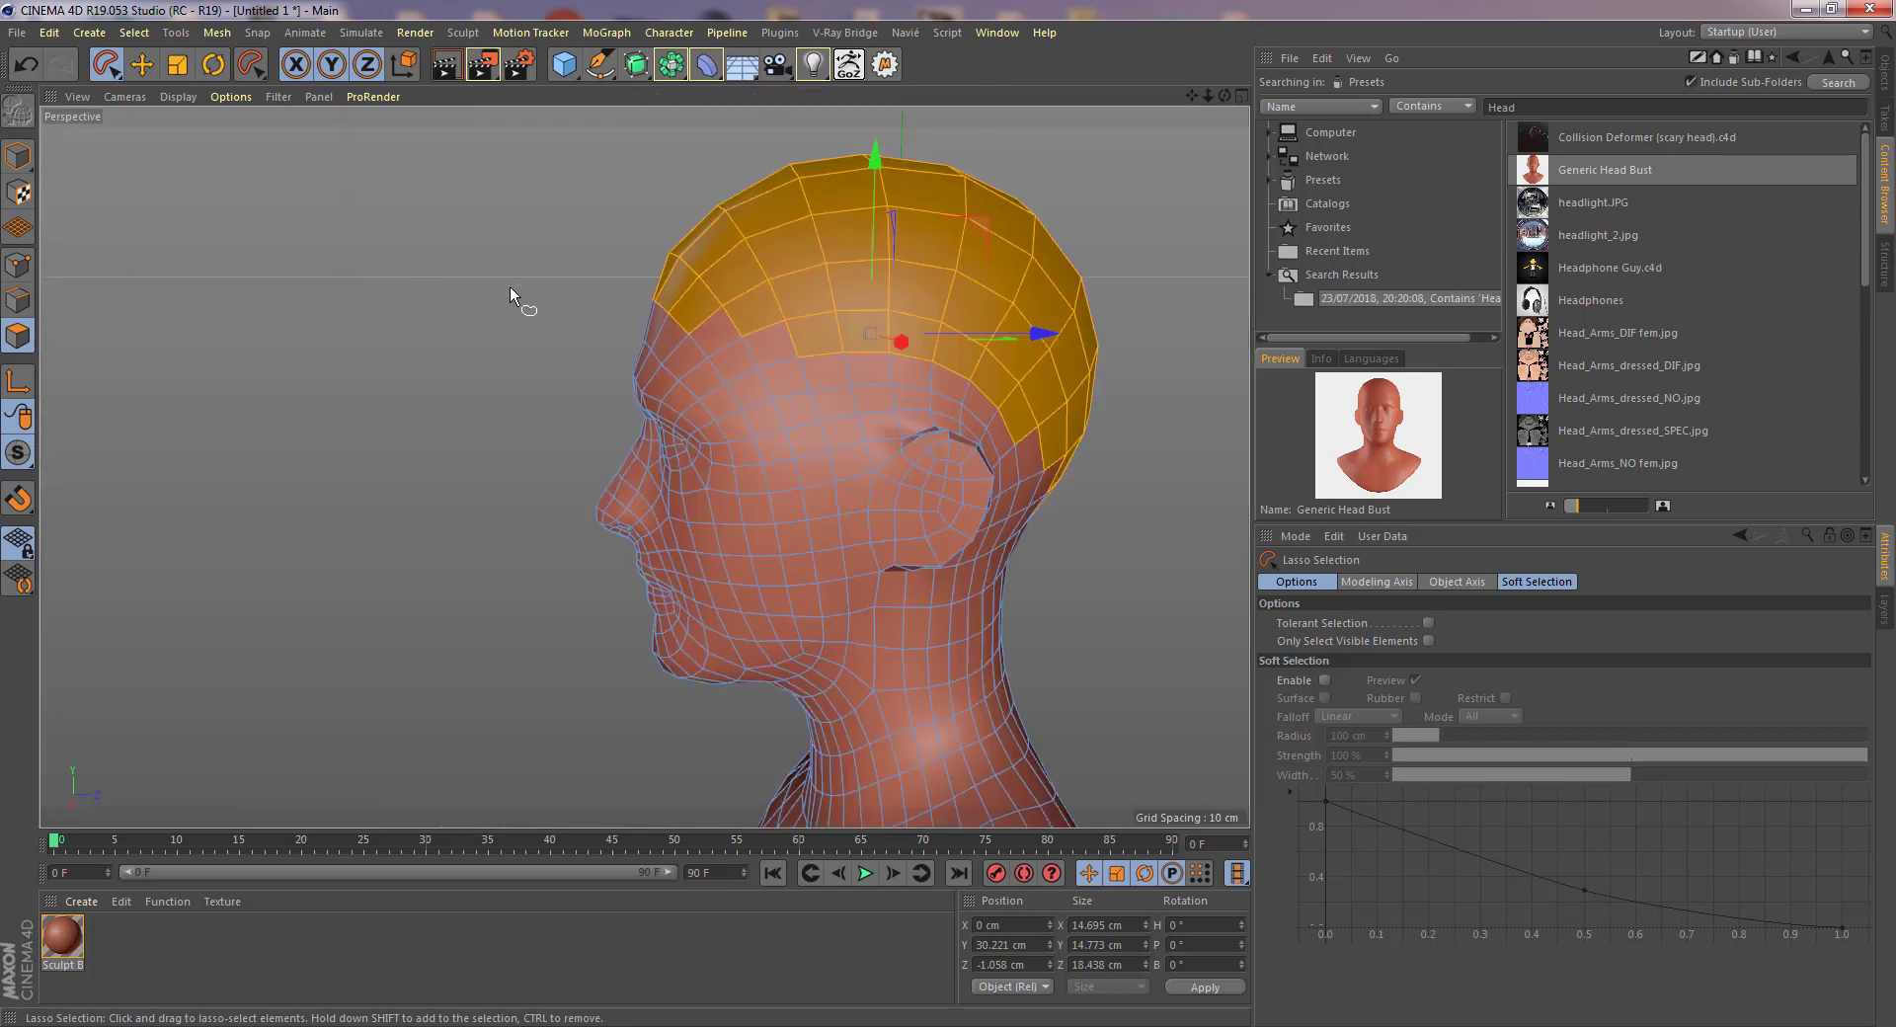
- Switch the interface layout to C4D-CUSTOM LAYOUT to reach the hair tools
alt+drag(731, 388, 850, 375)
scroll(790, 395, down, 6)
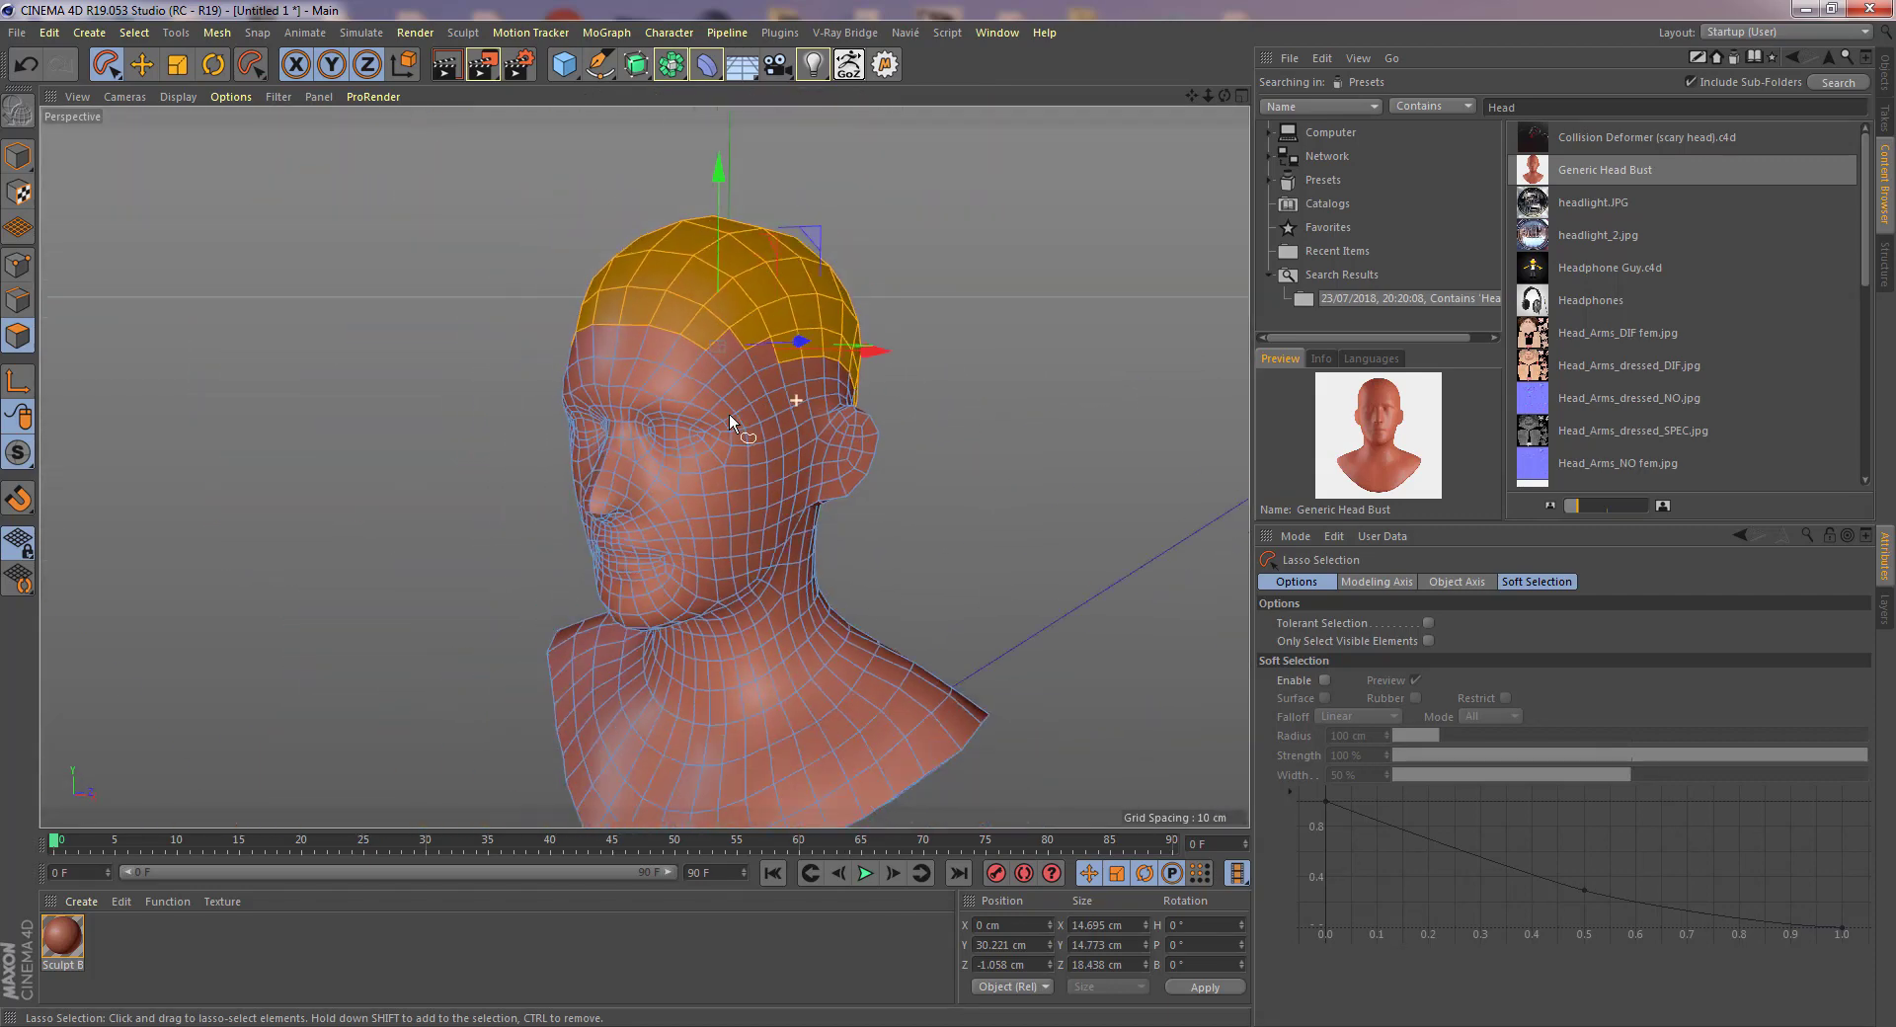
alt+drag(729, 413, 785, 436)
scroll(802, 443, up, 3)
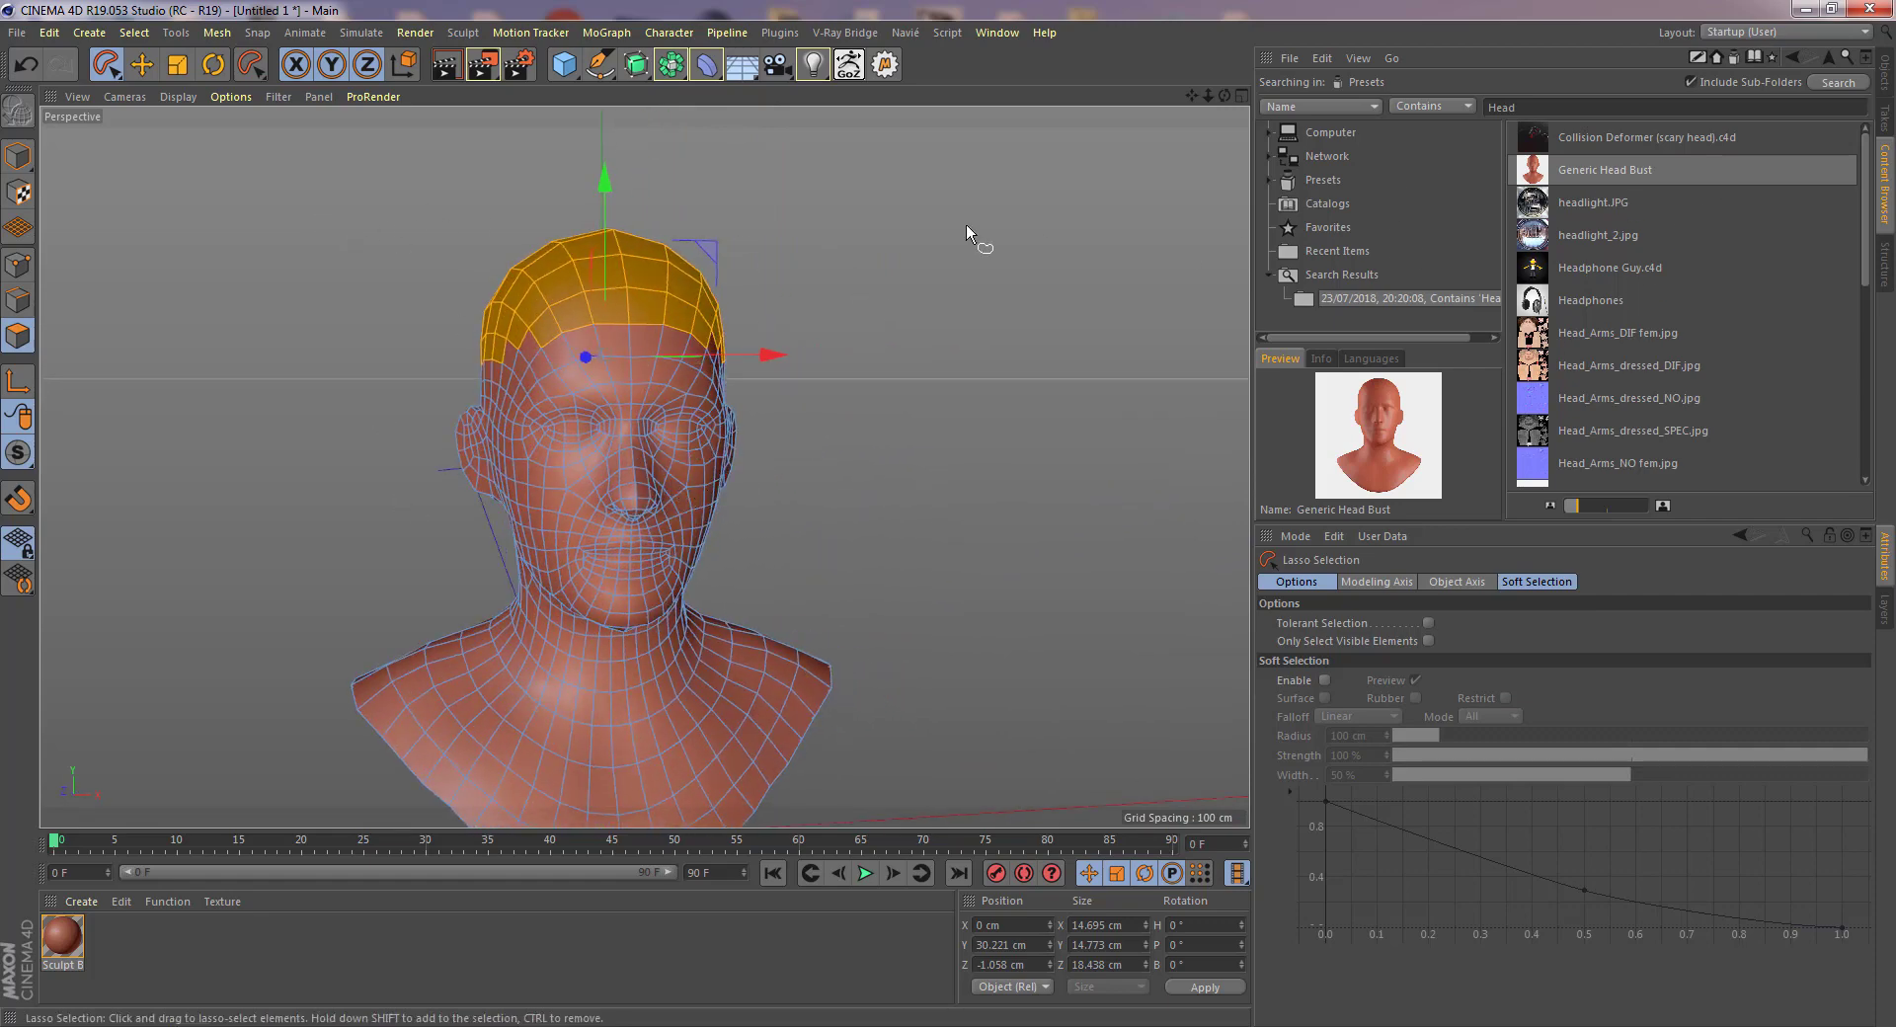
click(362, 33)
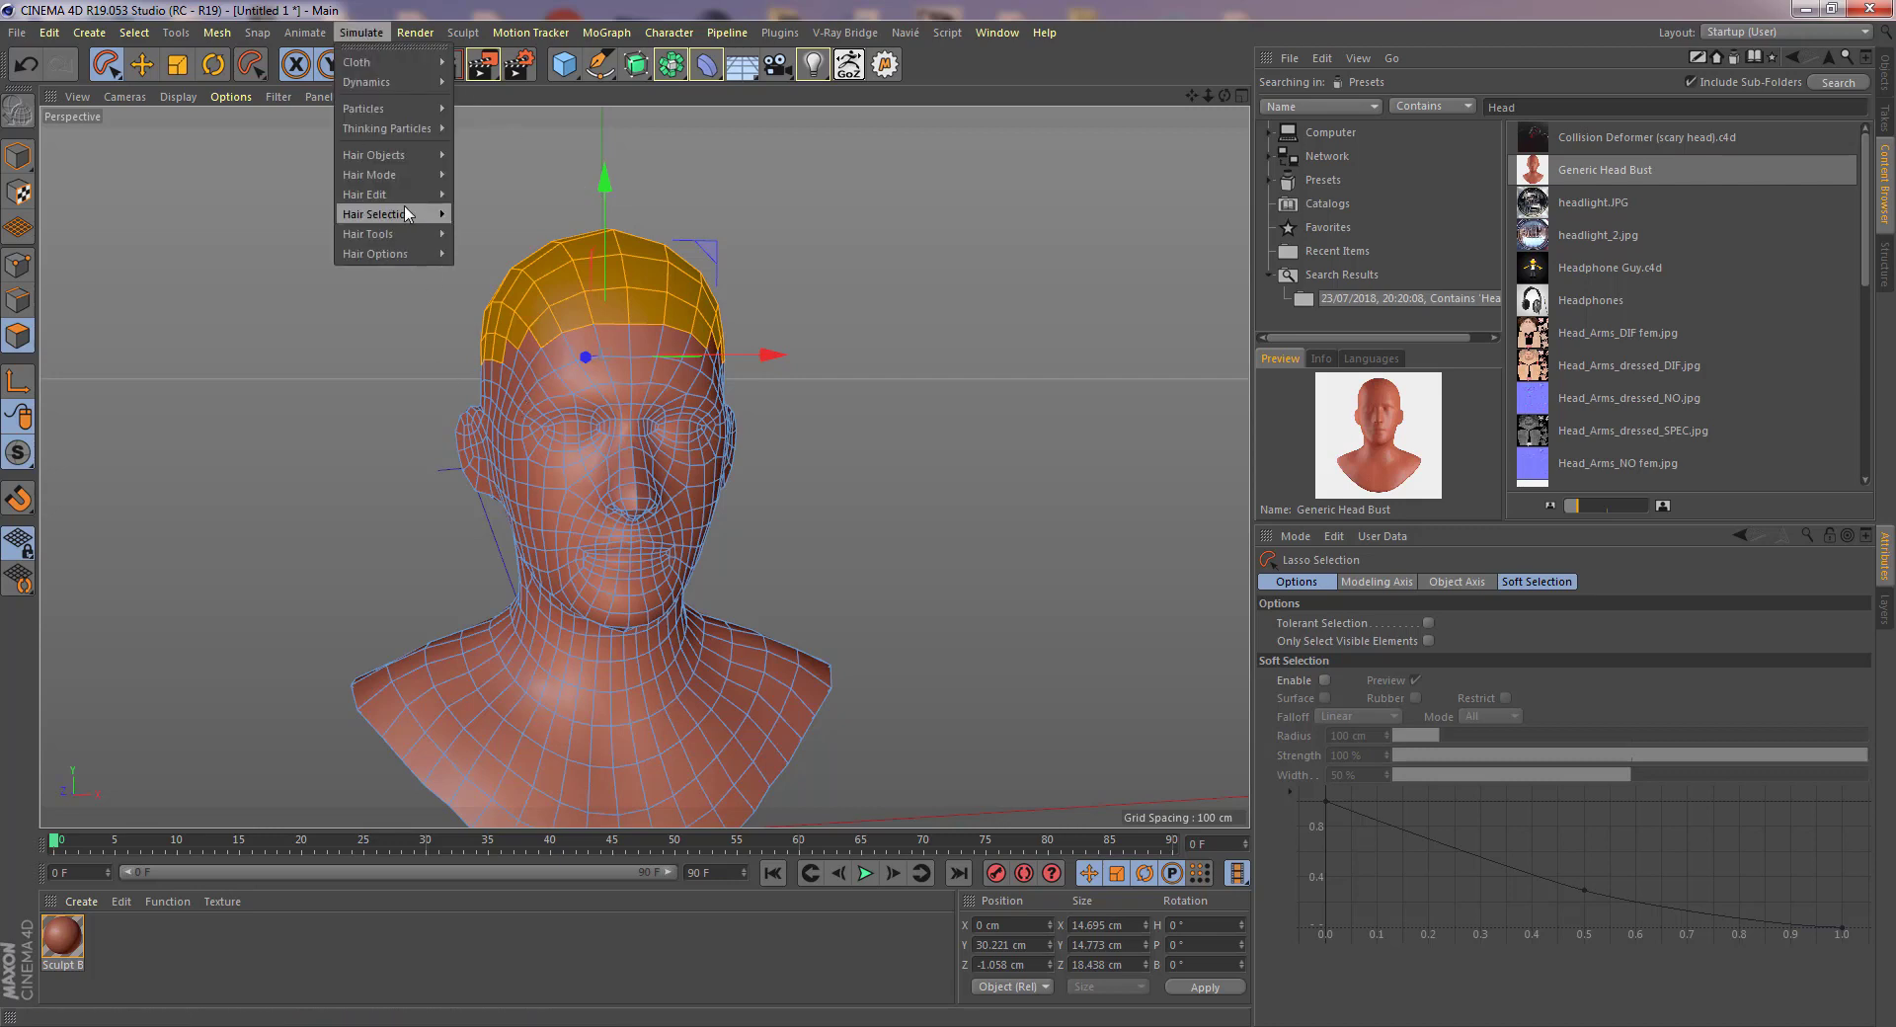
mouse_move(402, 174)
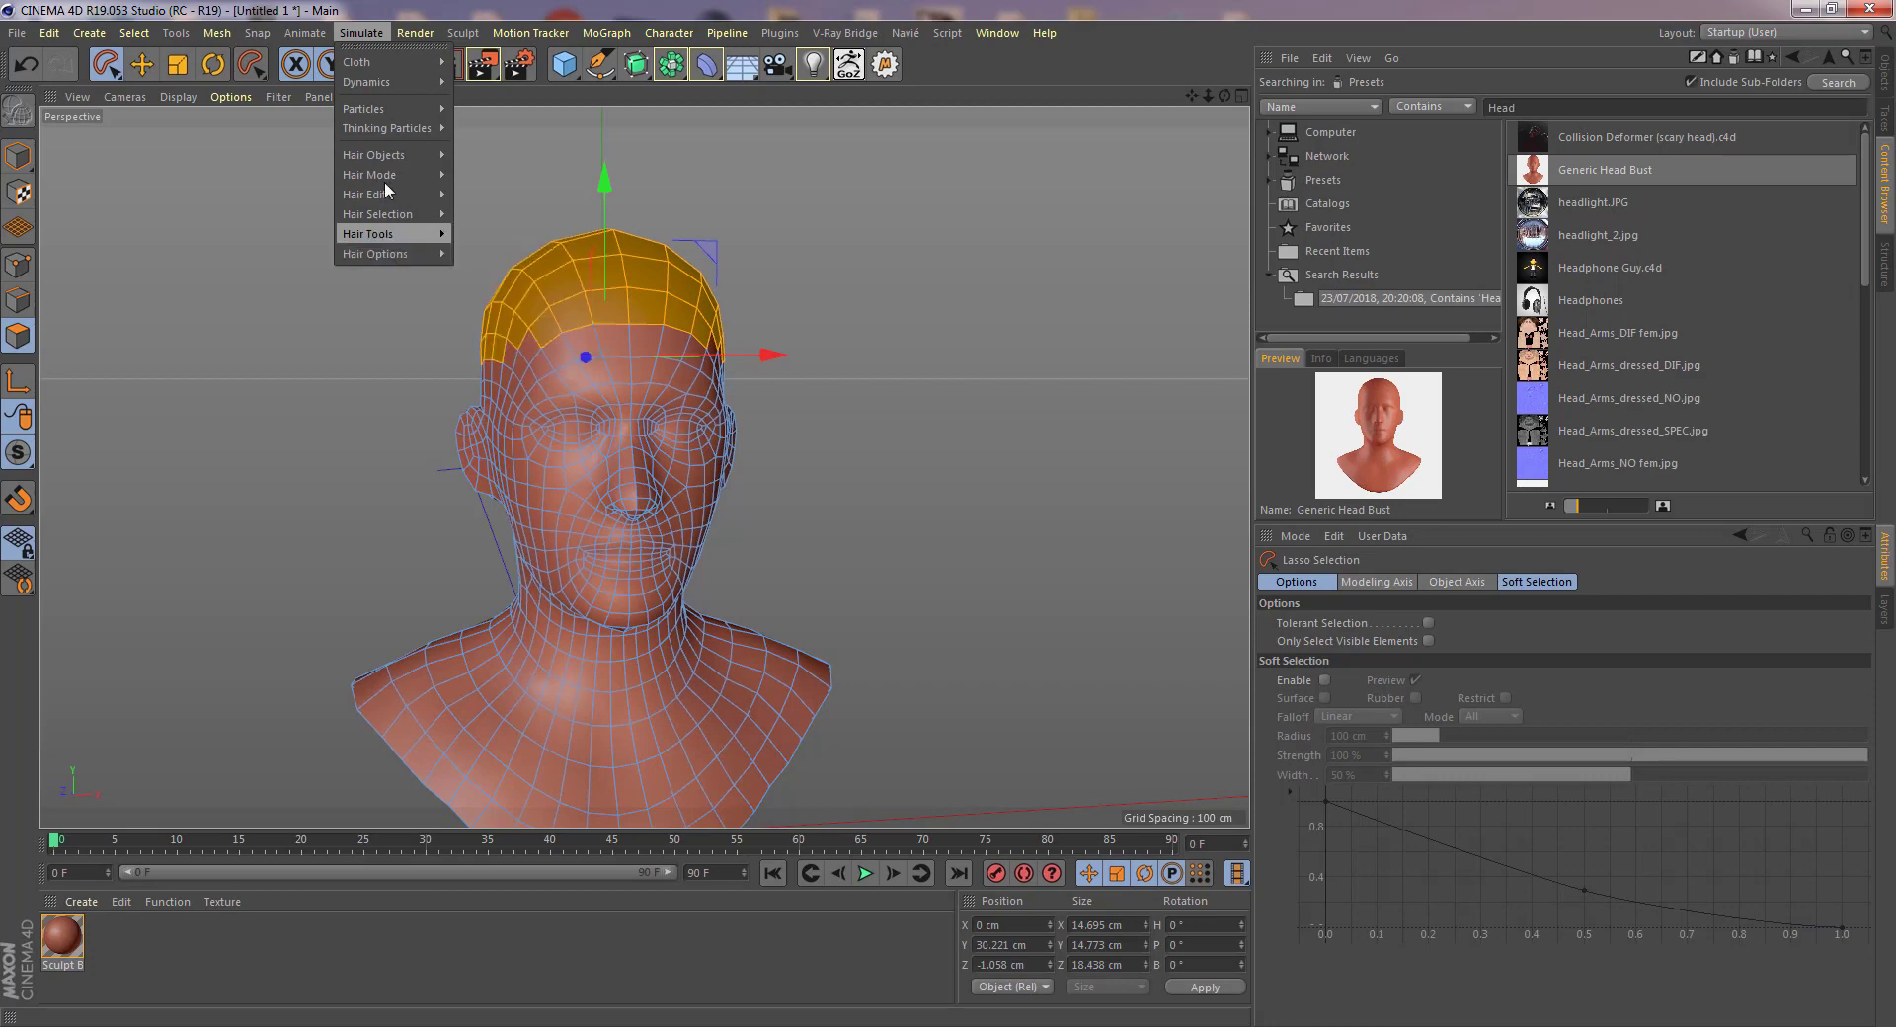
click(1791, 29)
click(1791, 29)
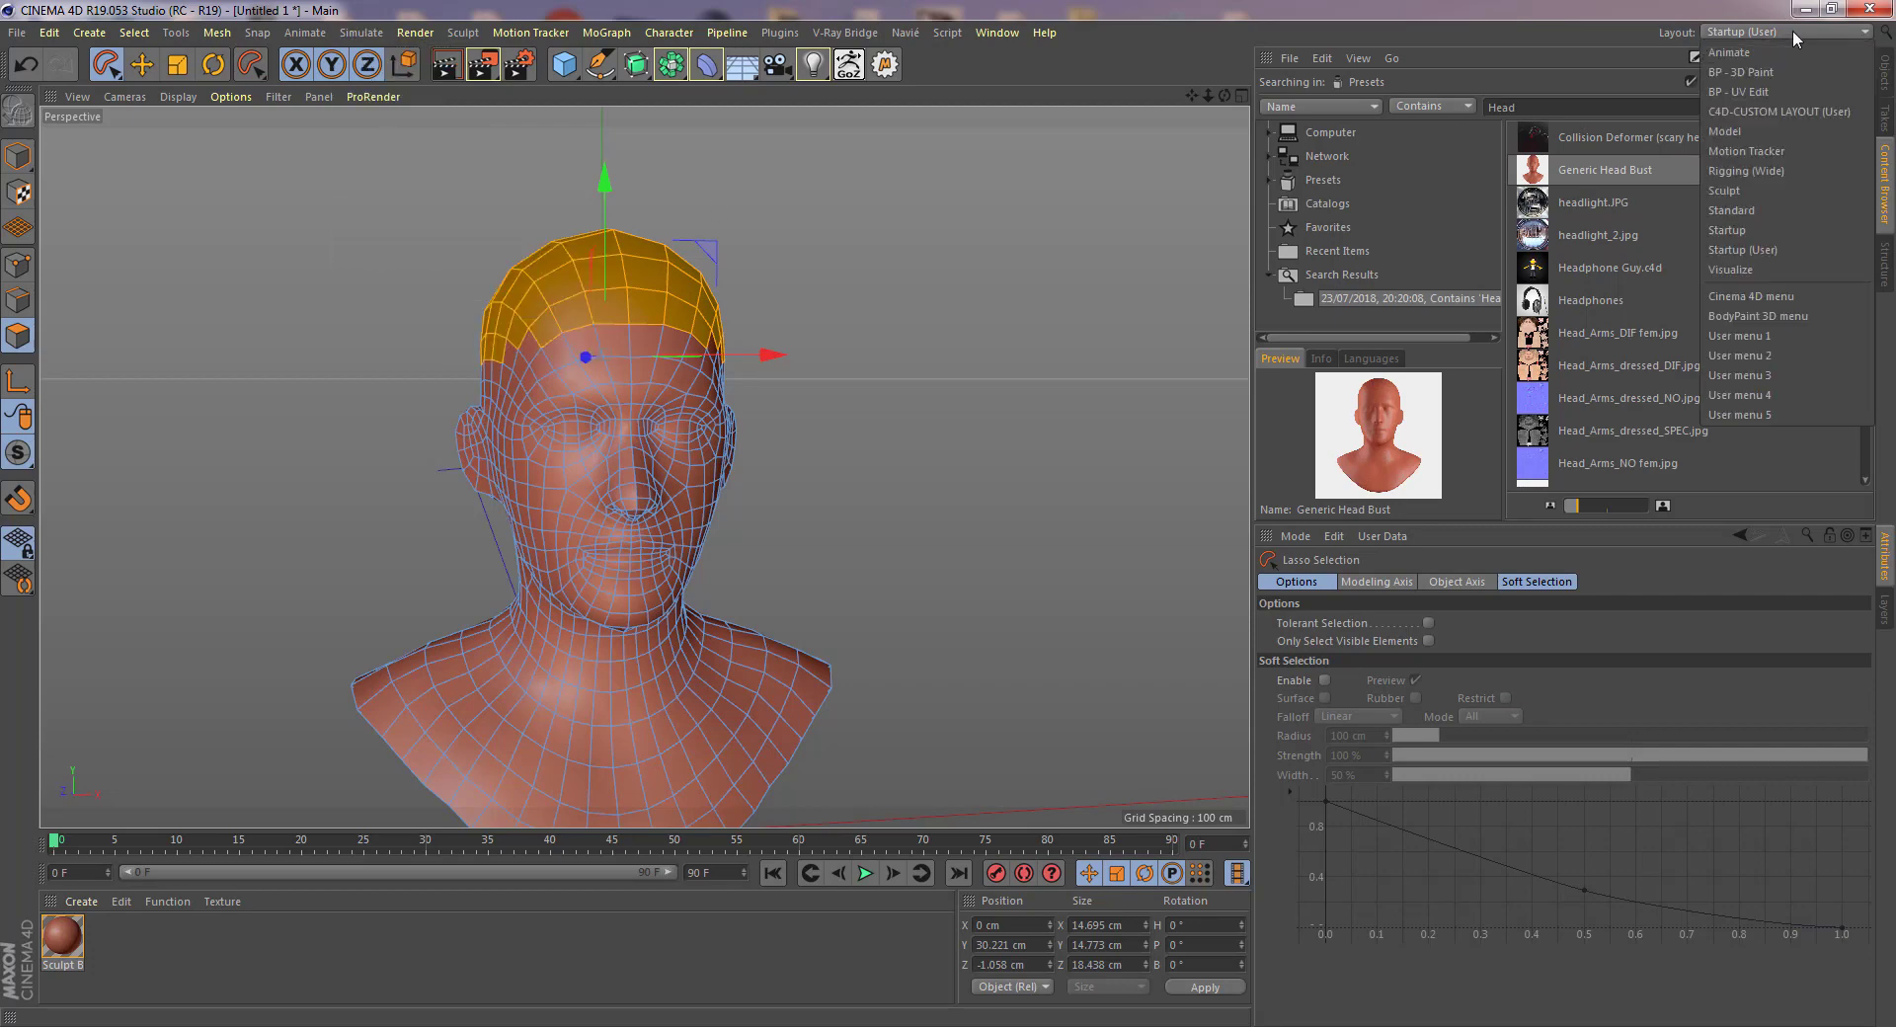
click(1827, 109)
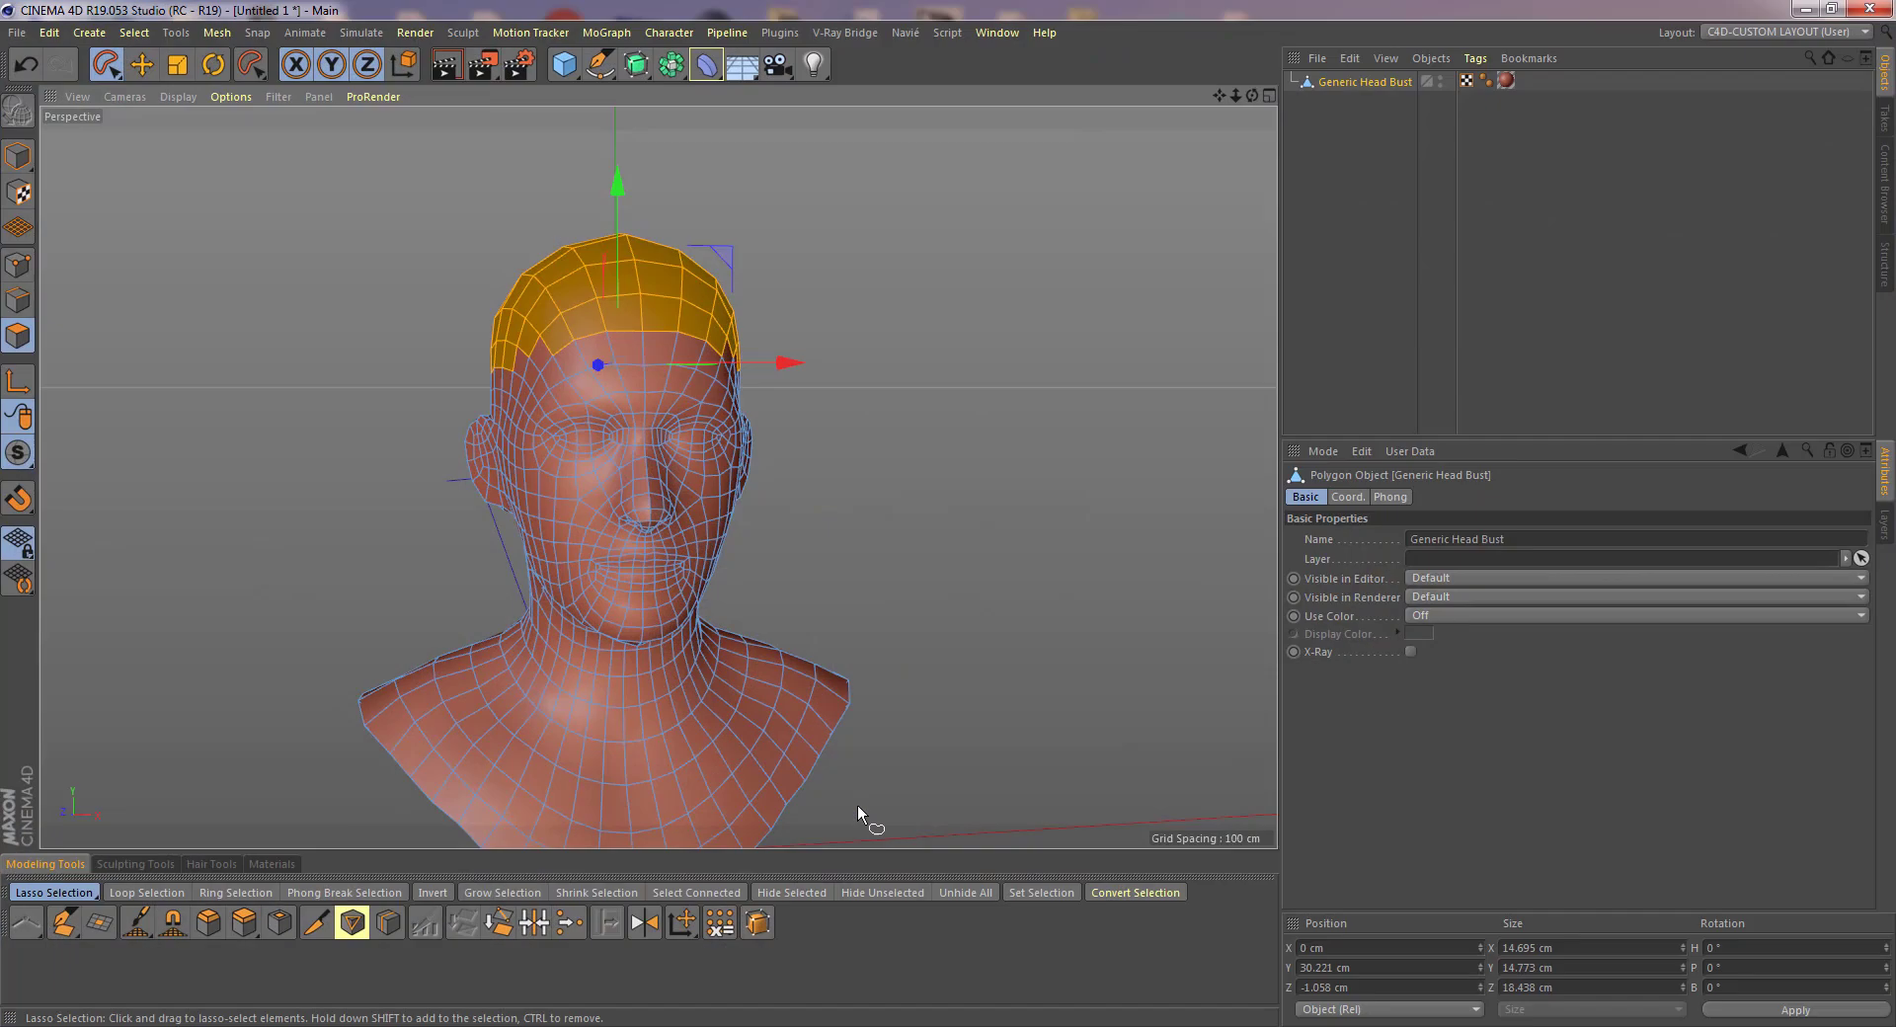
- Add a Hair object to the selected scalp polygons and delete all of its guides
click(204, 866)
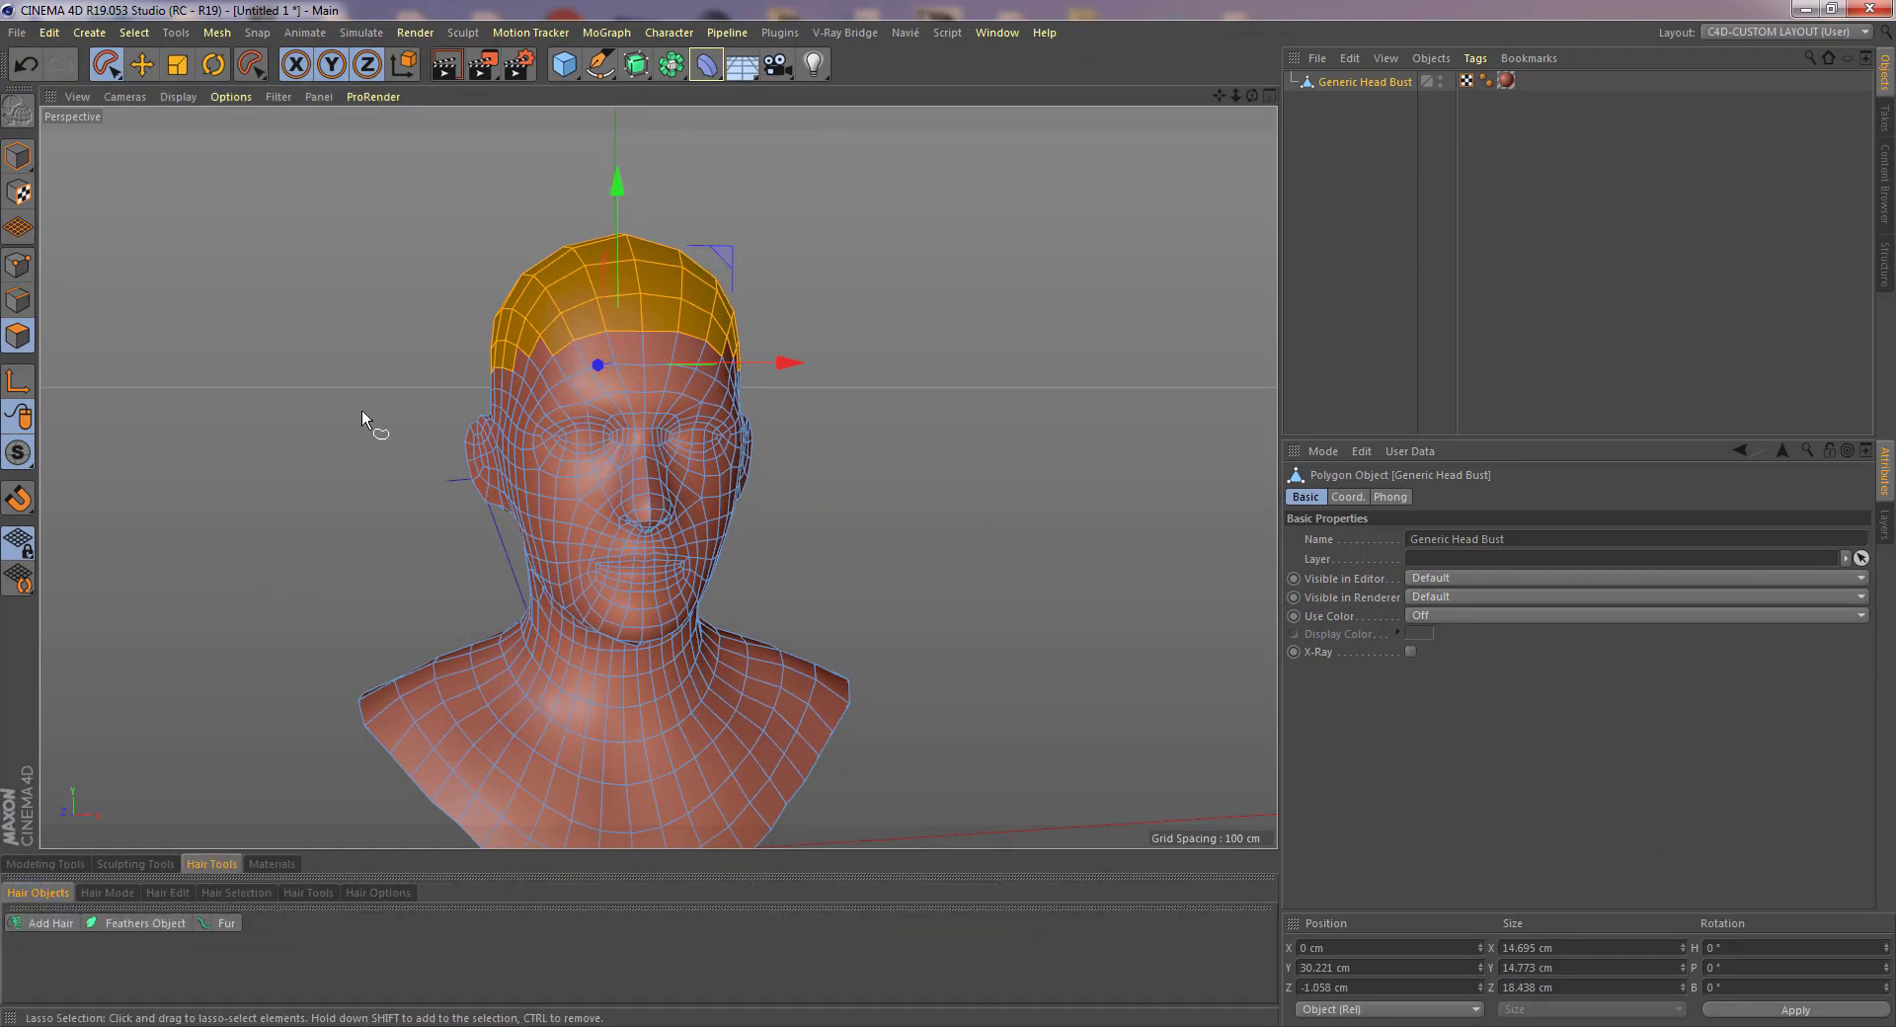
click(49, 922)
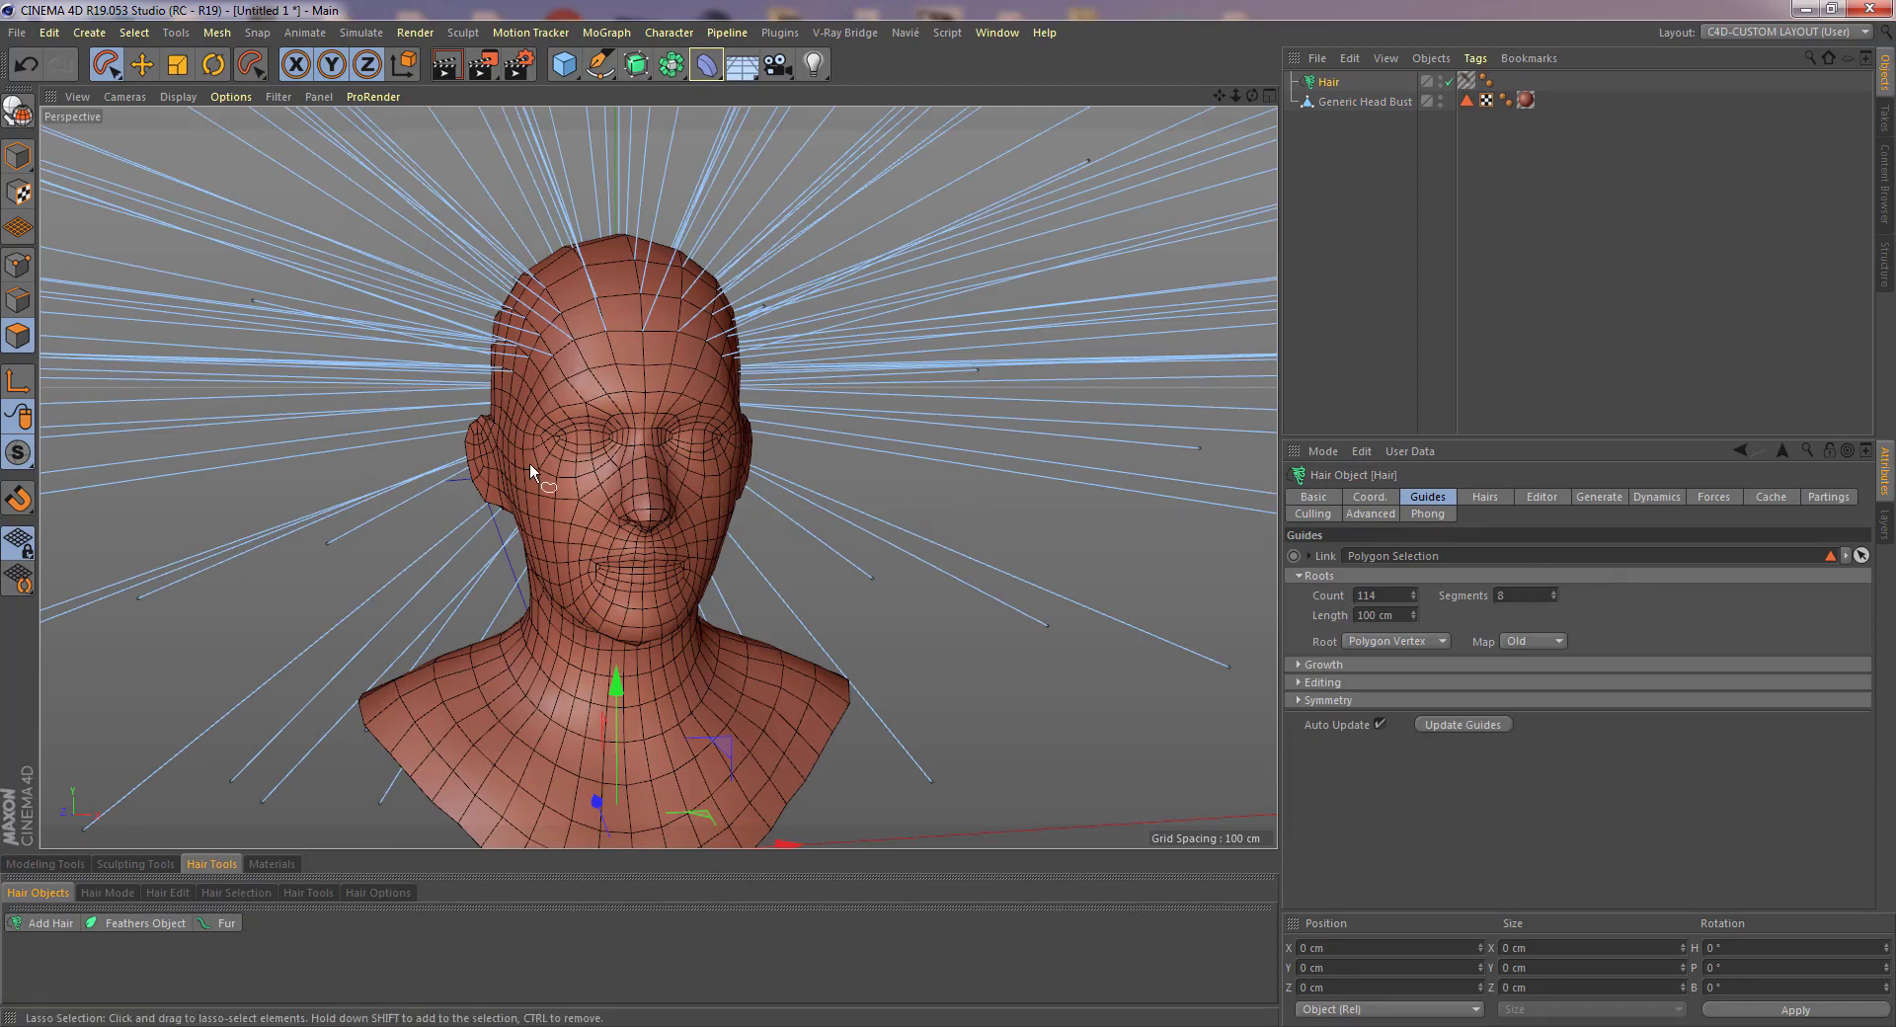
scroll(730, 460, down, 5)
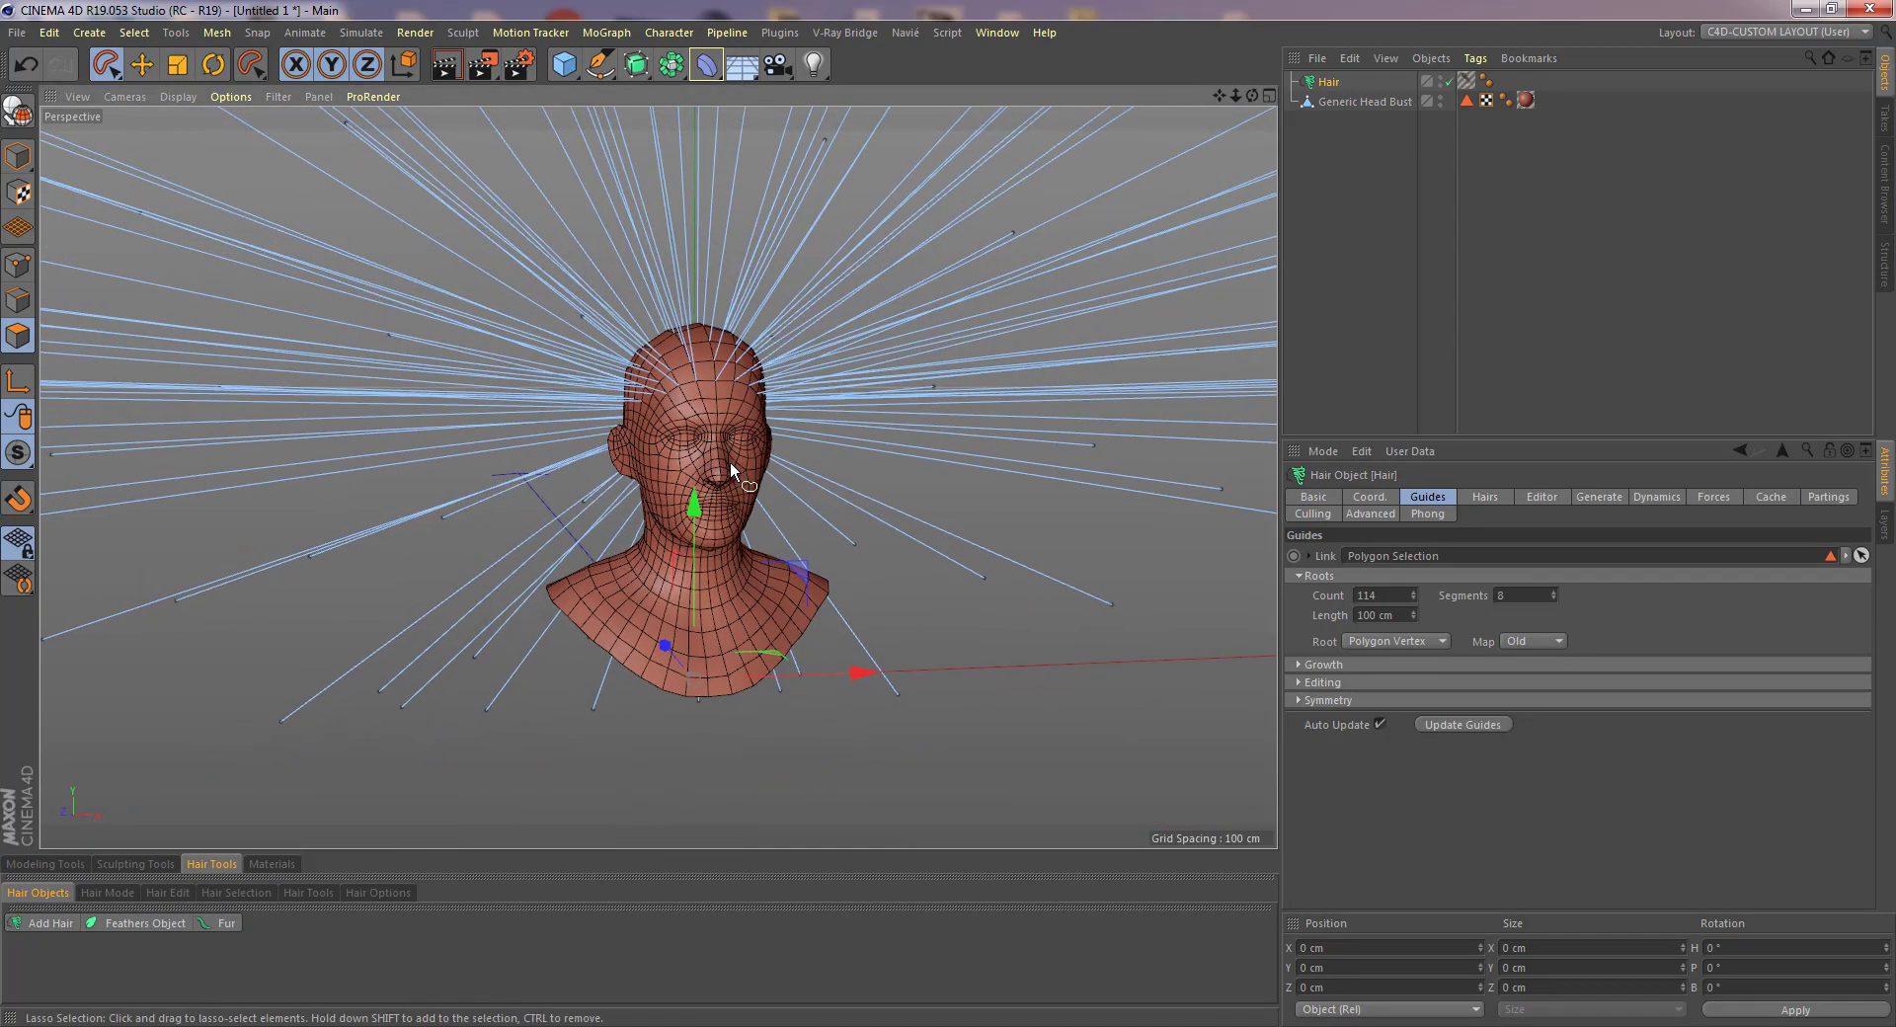
key(ctrl+a)
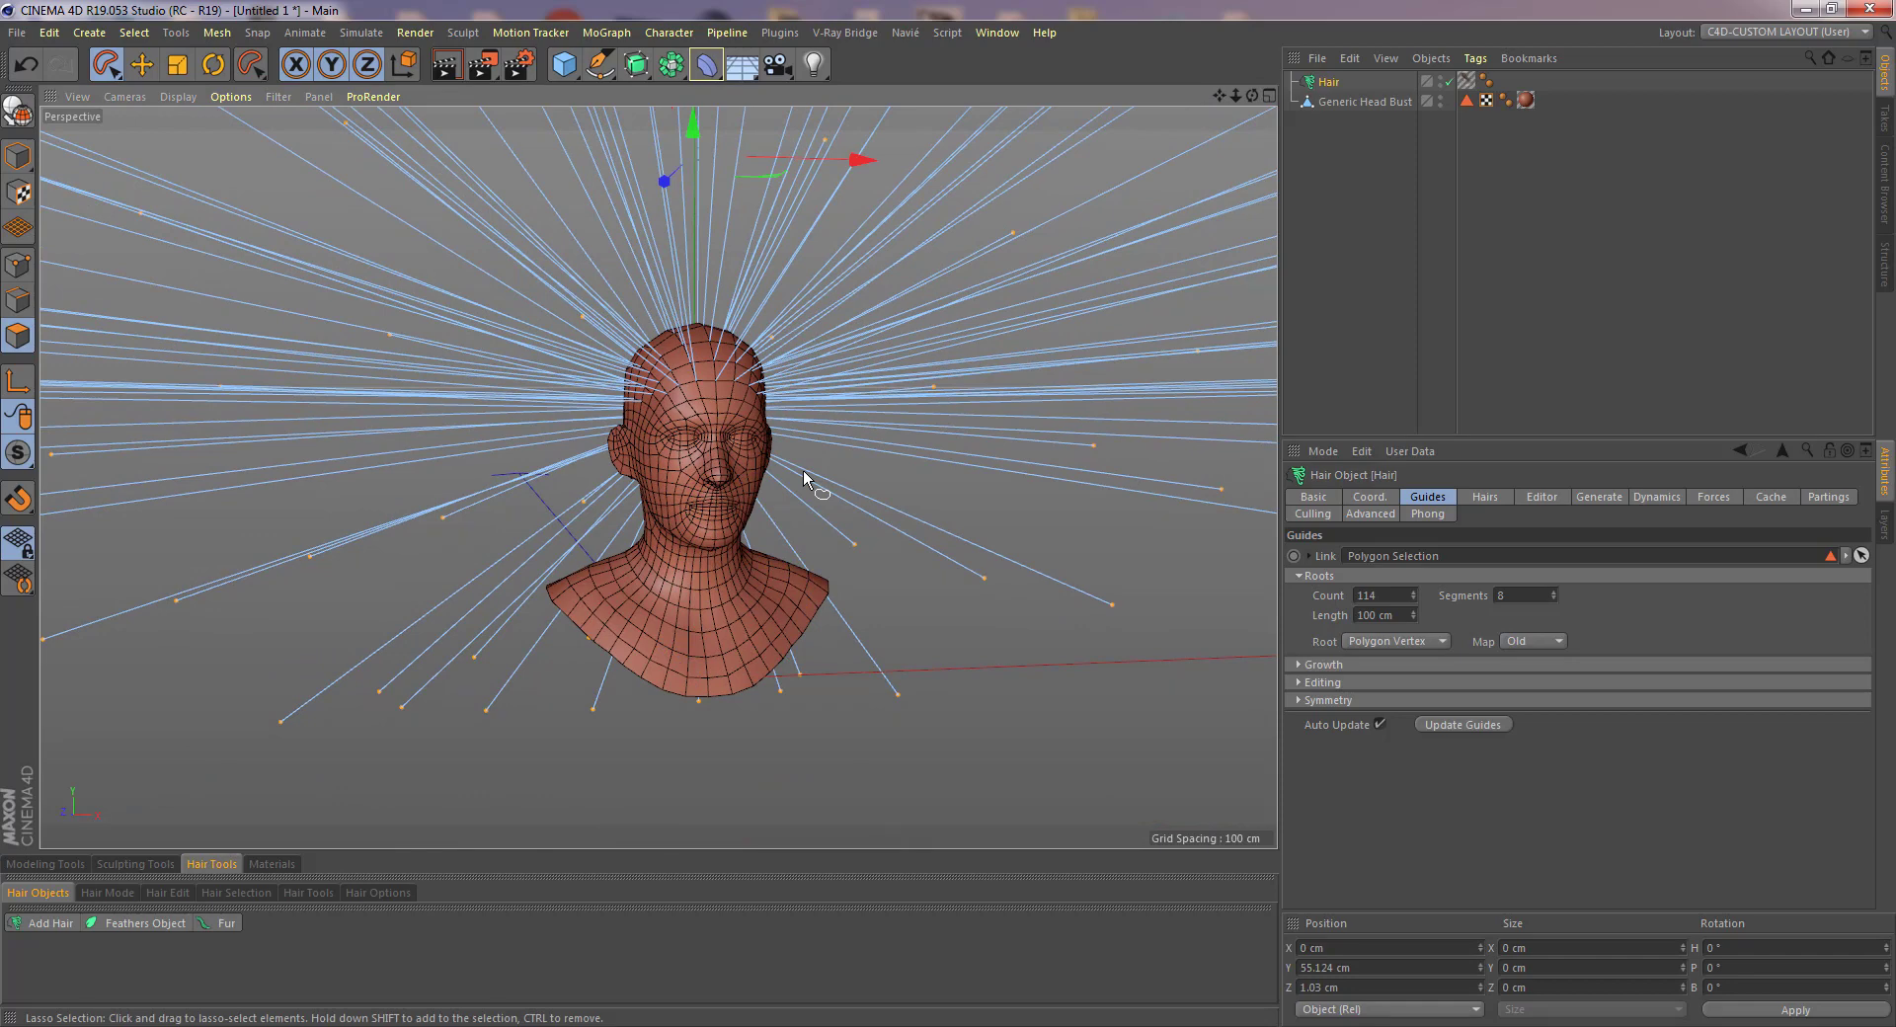
key(Delete)
- Start the hair Add Guides tool and set its radius to 1, count to 1 and length to 53 cm
alt+drag(713, 413, 637, 411)
scroll(711, 362, up, 3)
alt+drag(814, 348, 828, 434)
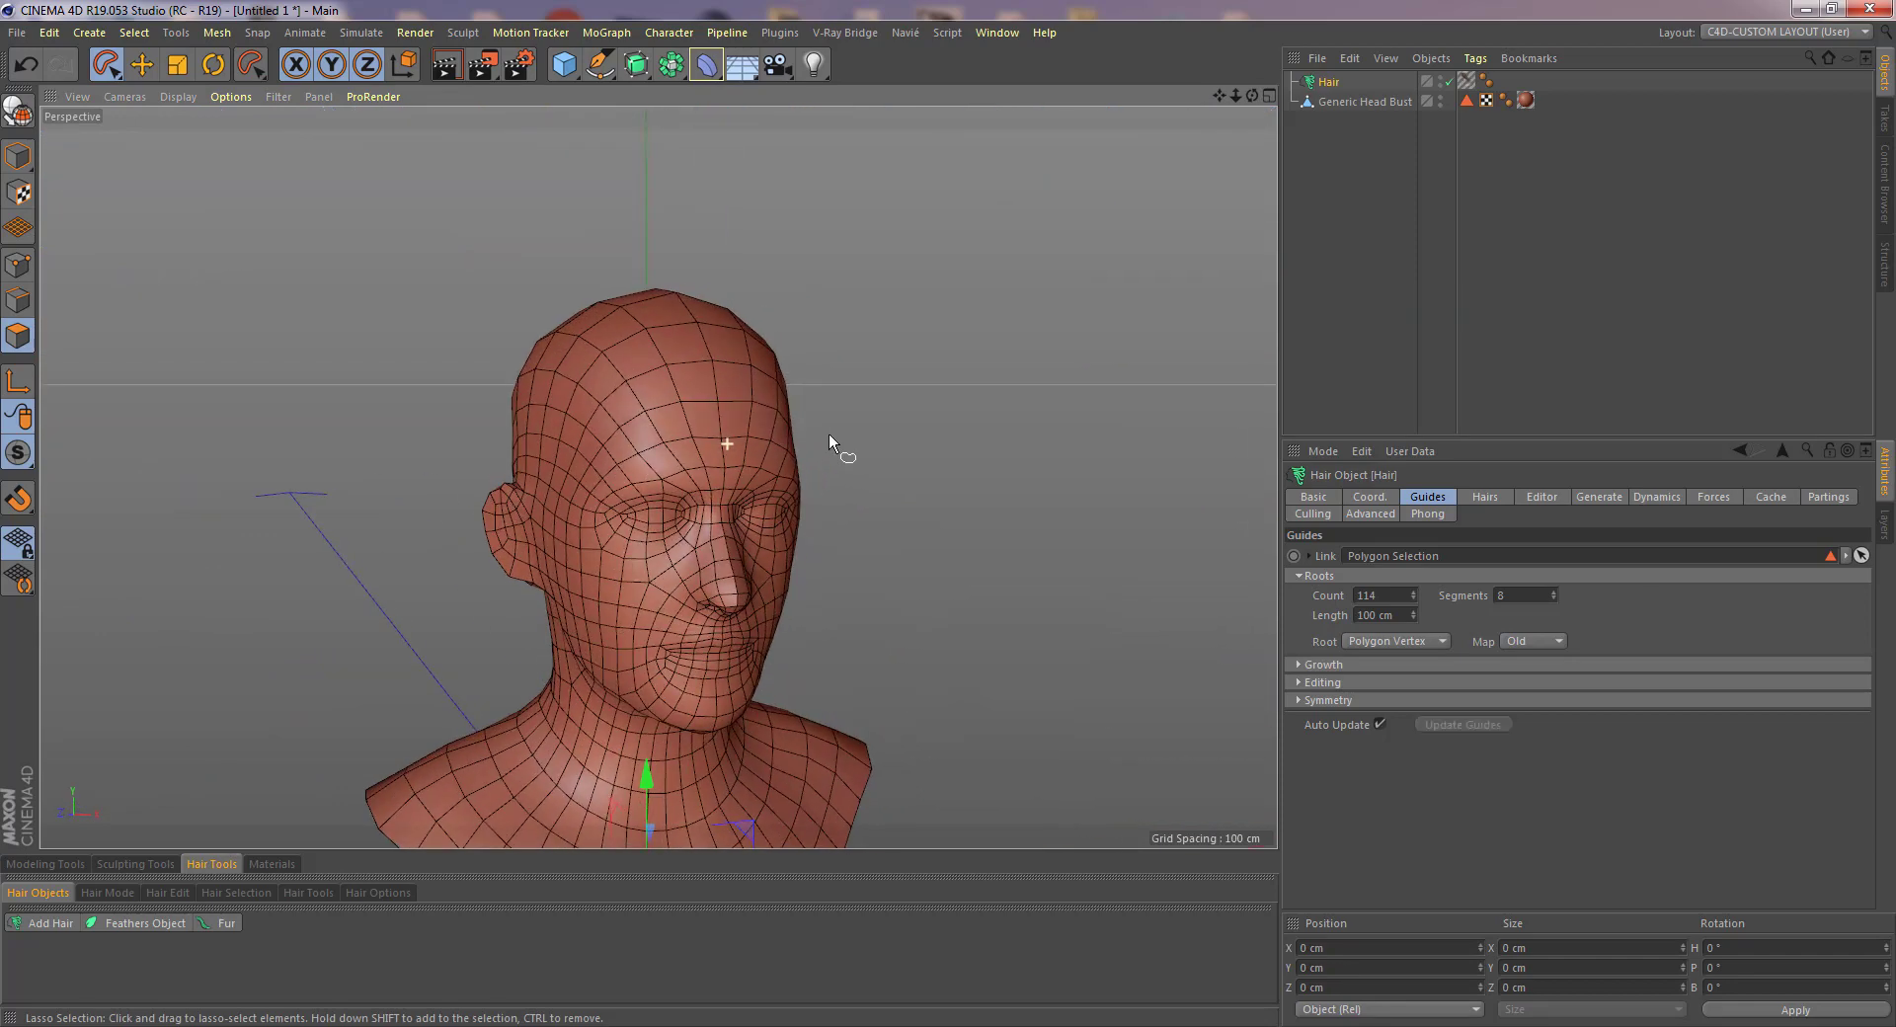
click(306, 895)
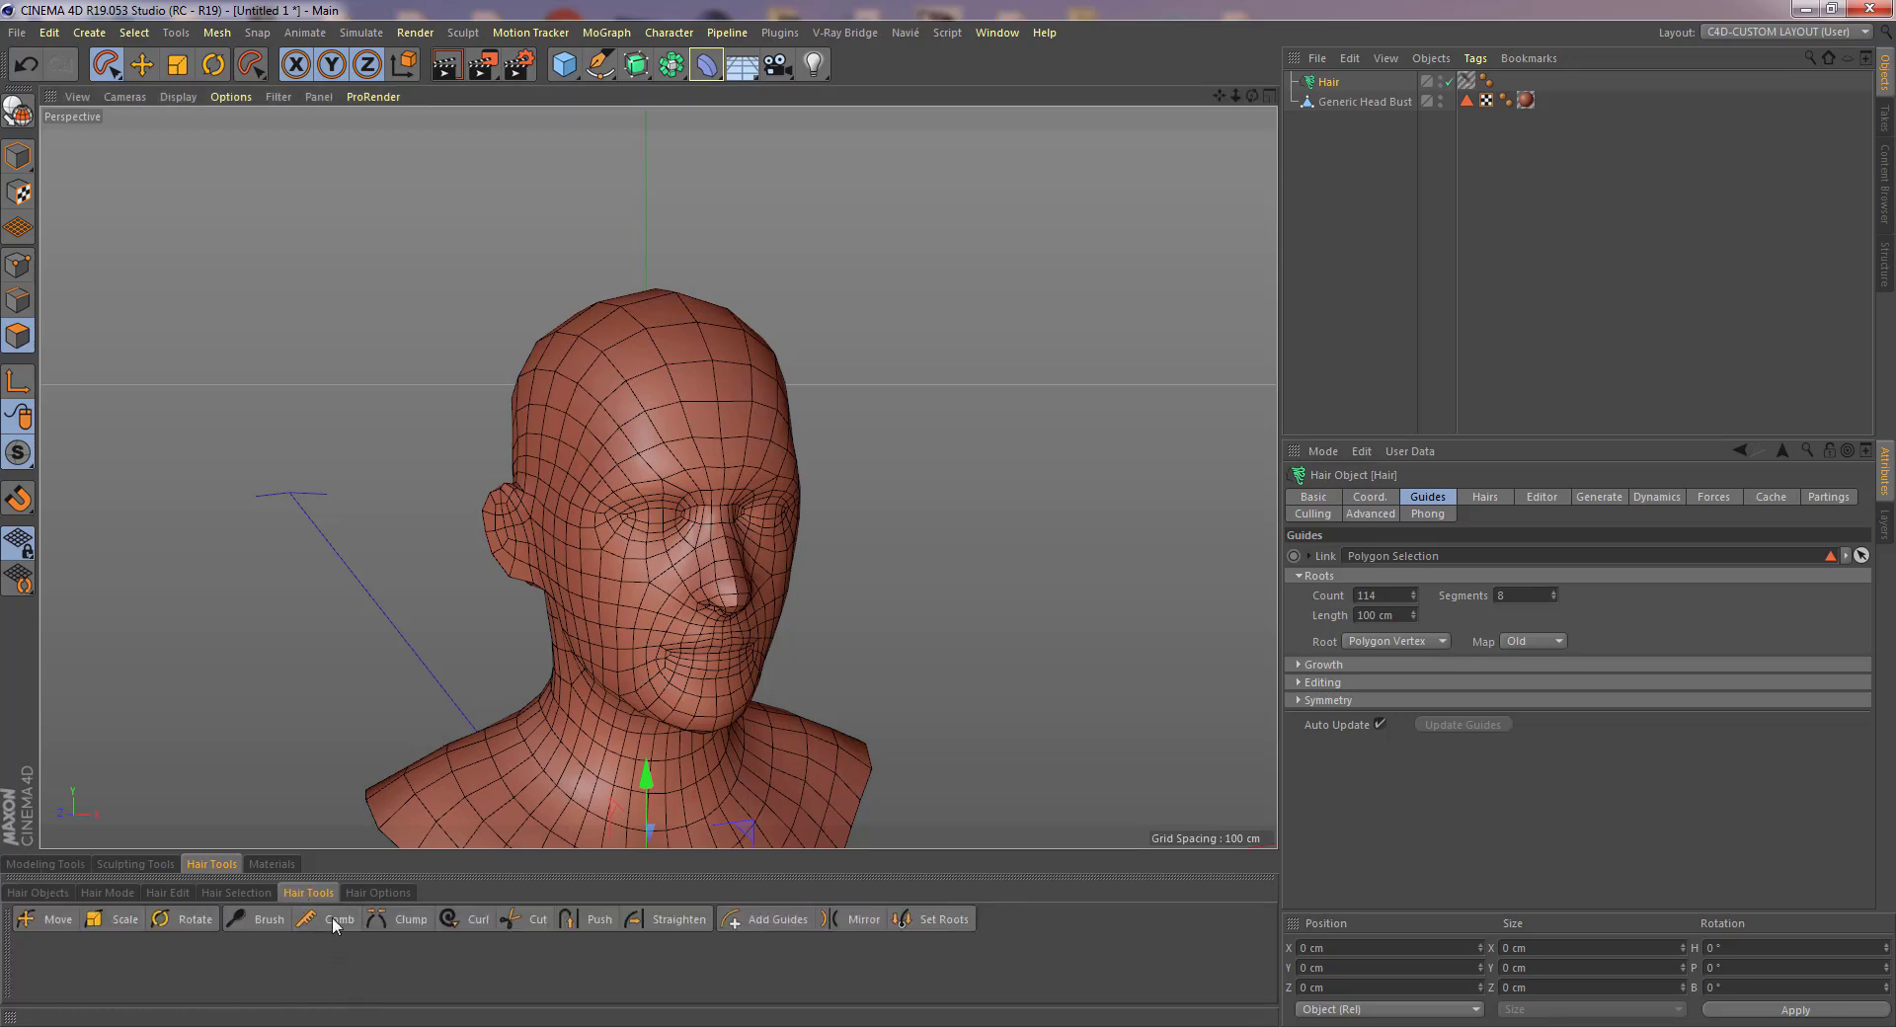
click(771, 918)
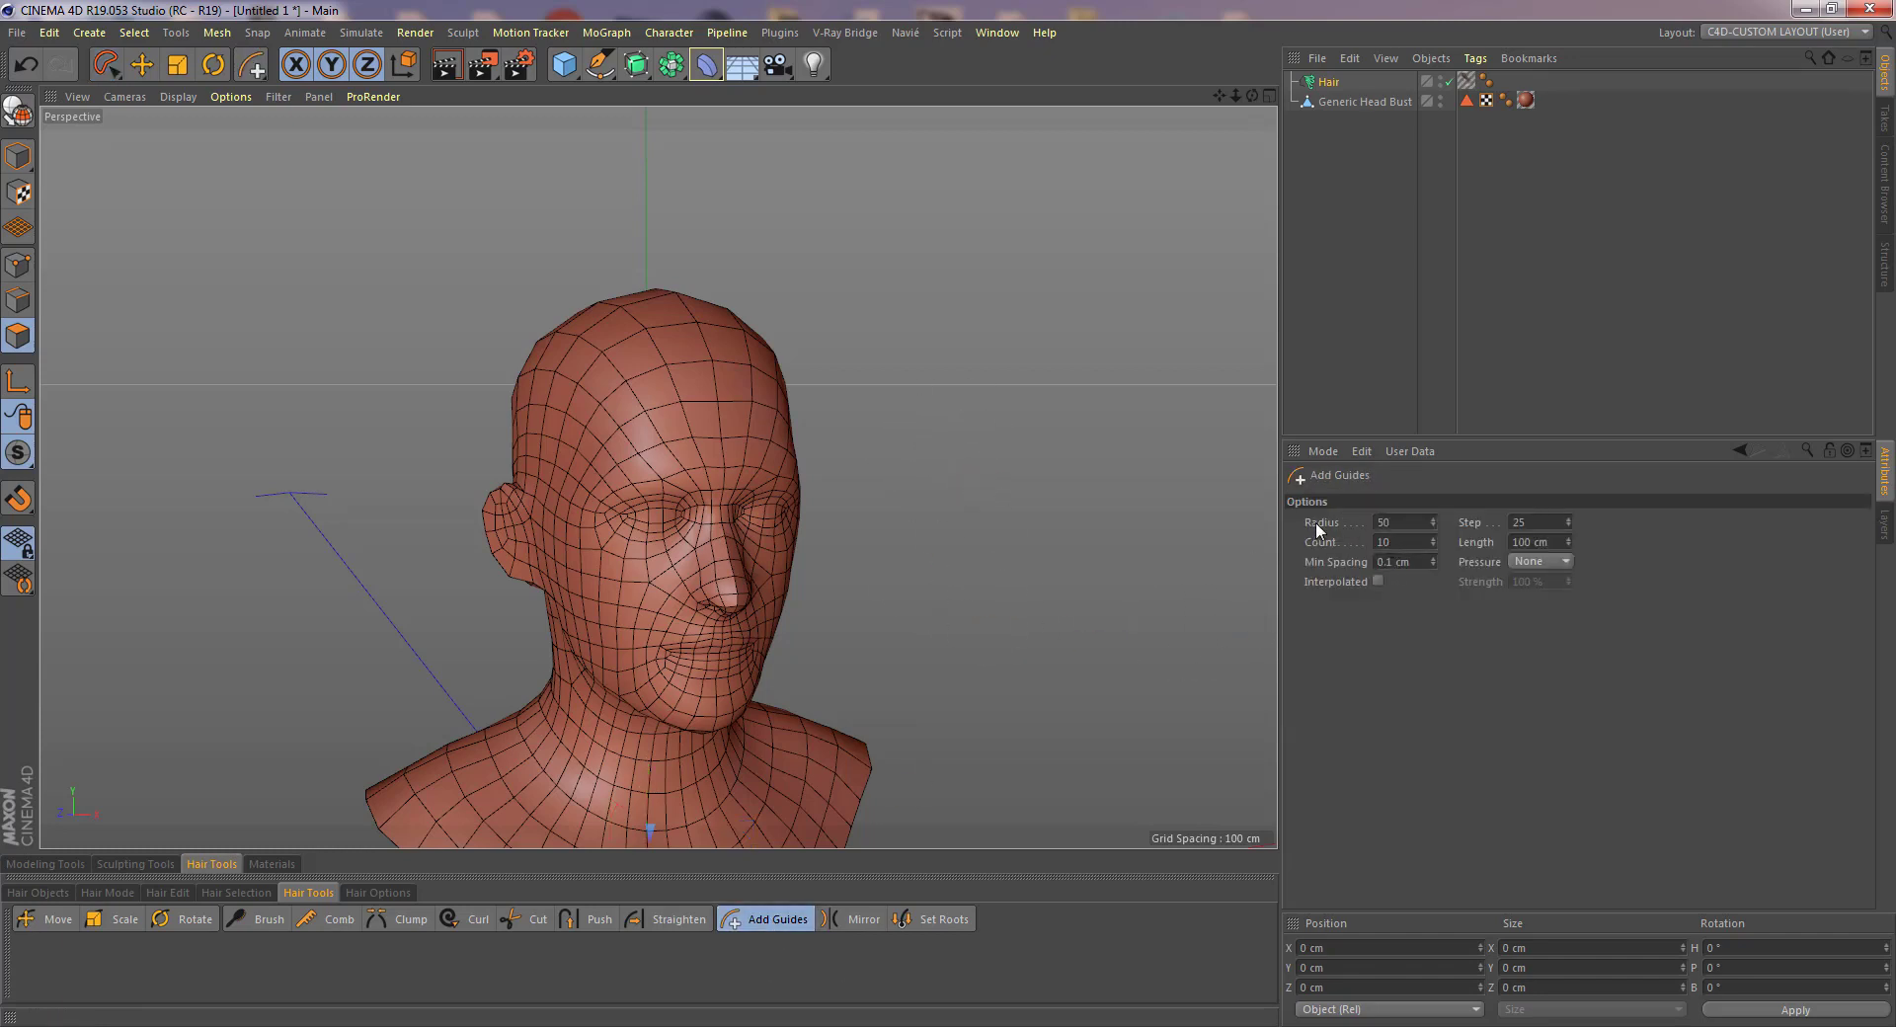
click(1396, 521)
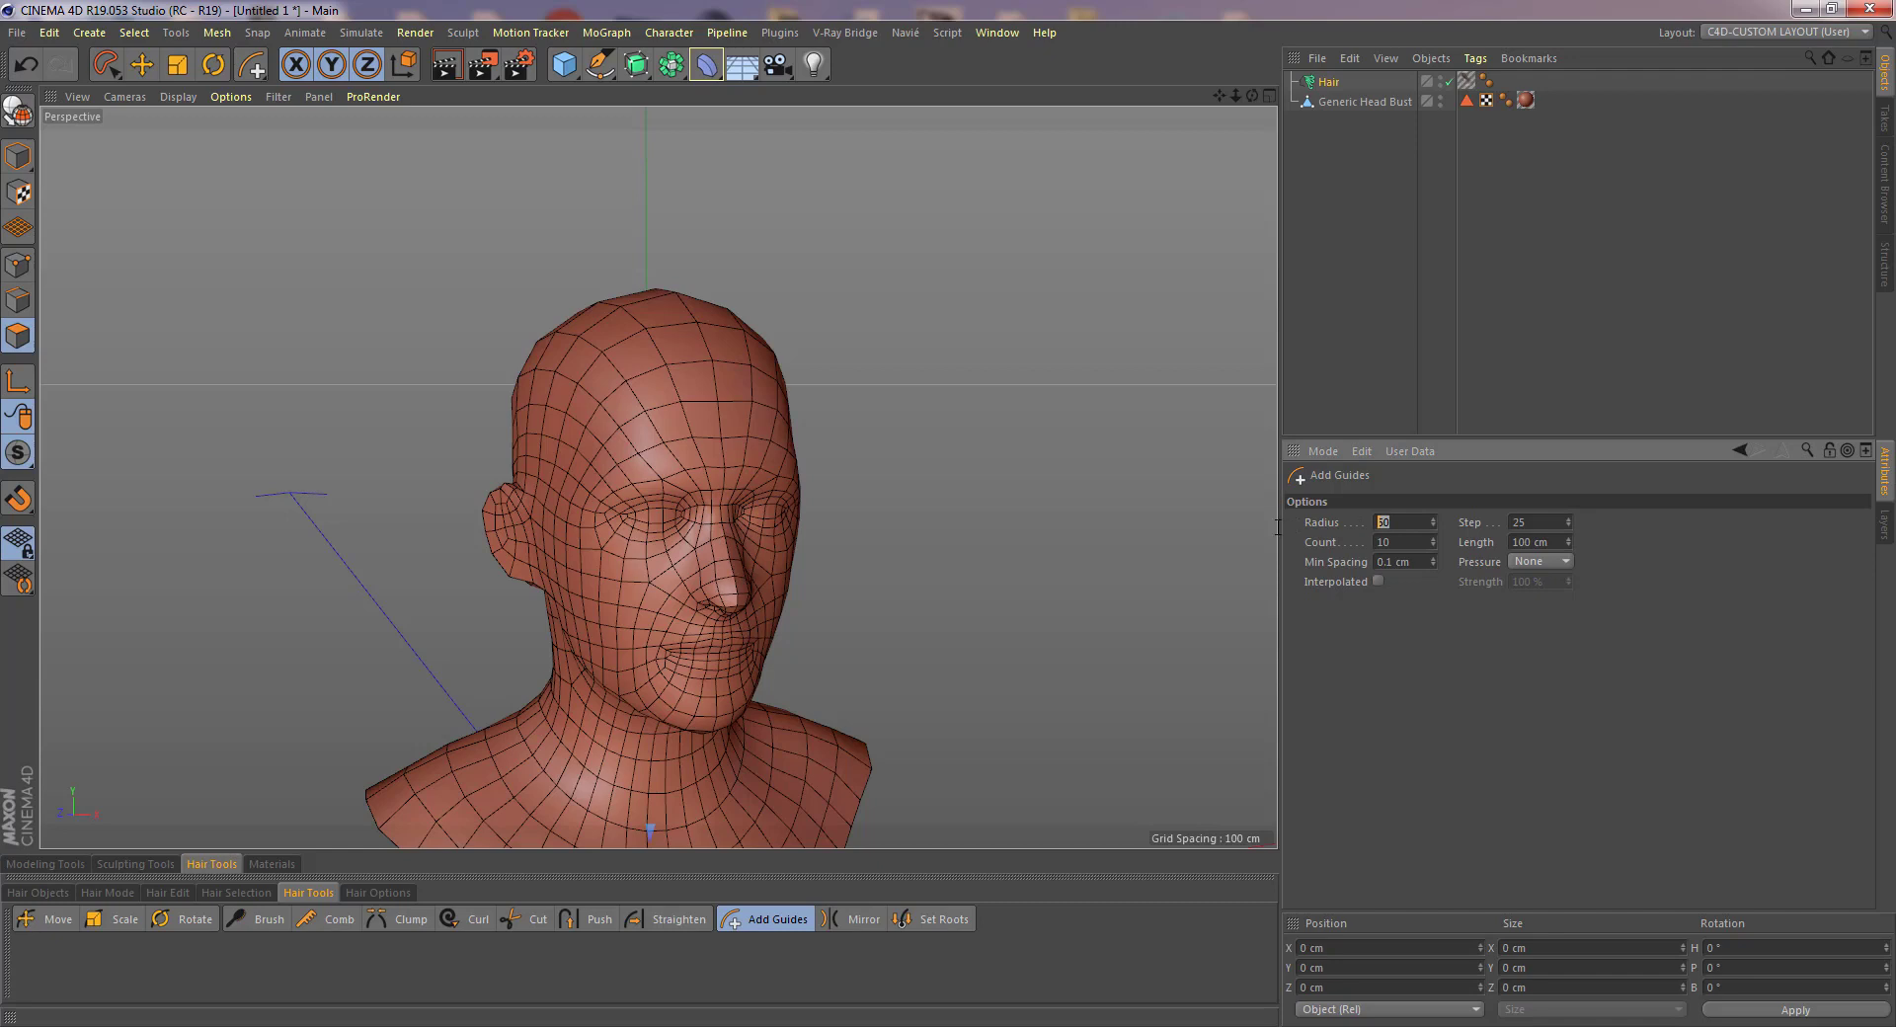
text(1)
click(1397, 541)
text(1)
drag(1568, 542, 1568, 551)
- Place four single hair guides at polygon vertices across the front hairline, from one temple to the other
alt+drag(720, 414, 624, 450)
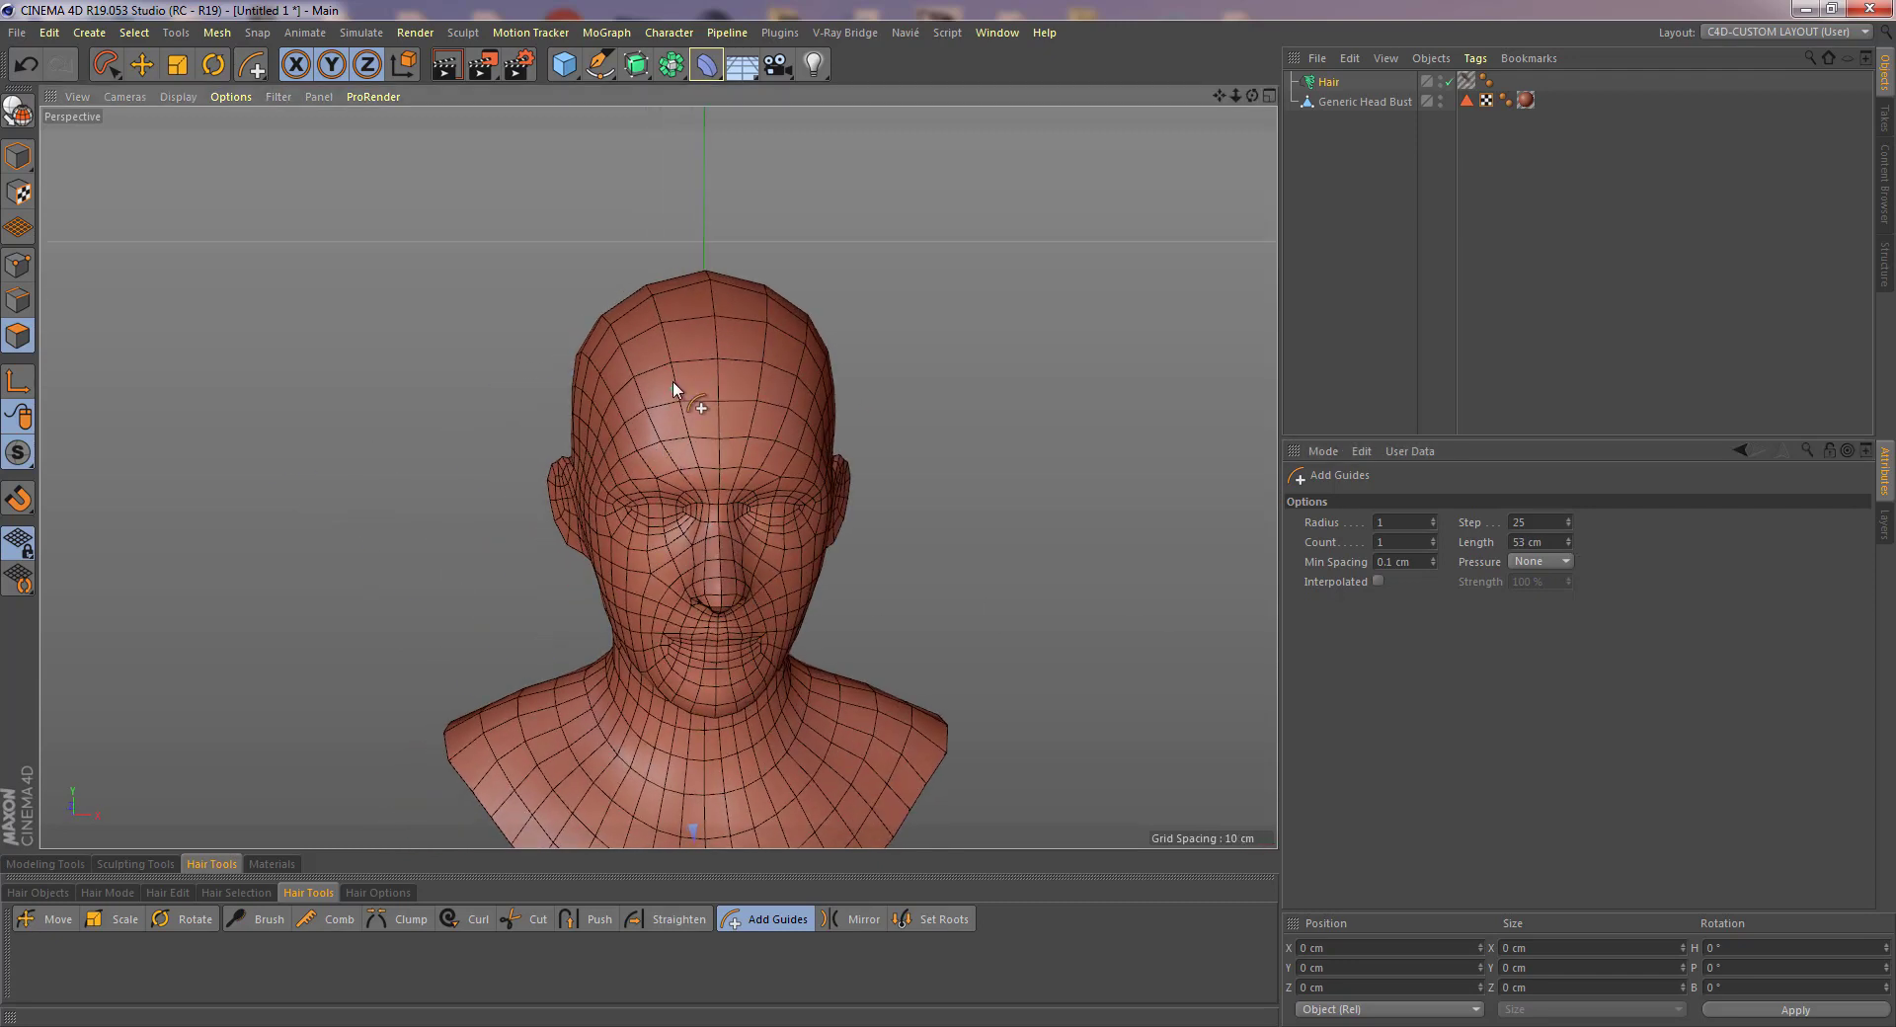
alt+right_drag(673, 380, 735, 380)
alt+drag(735, 383, 579, 413)
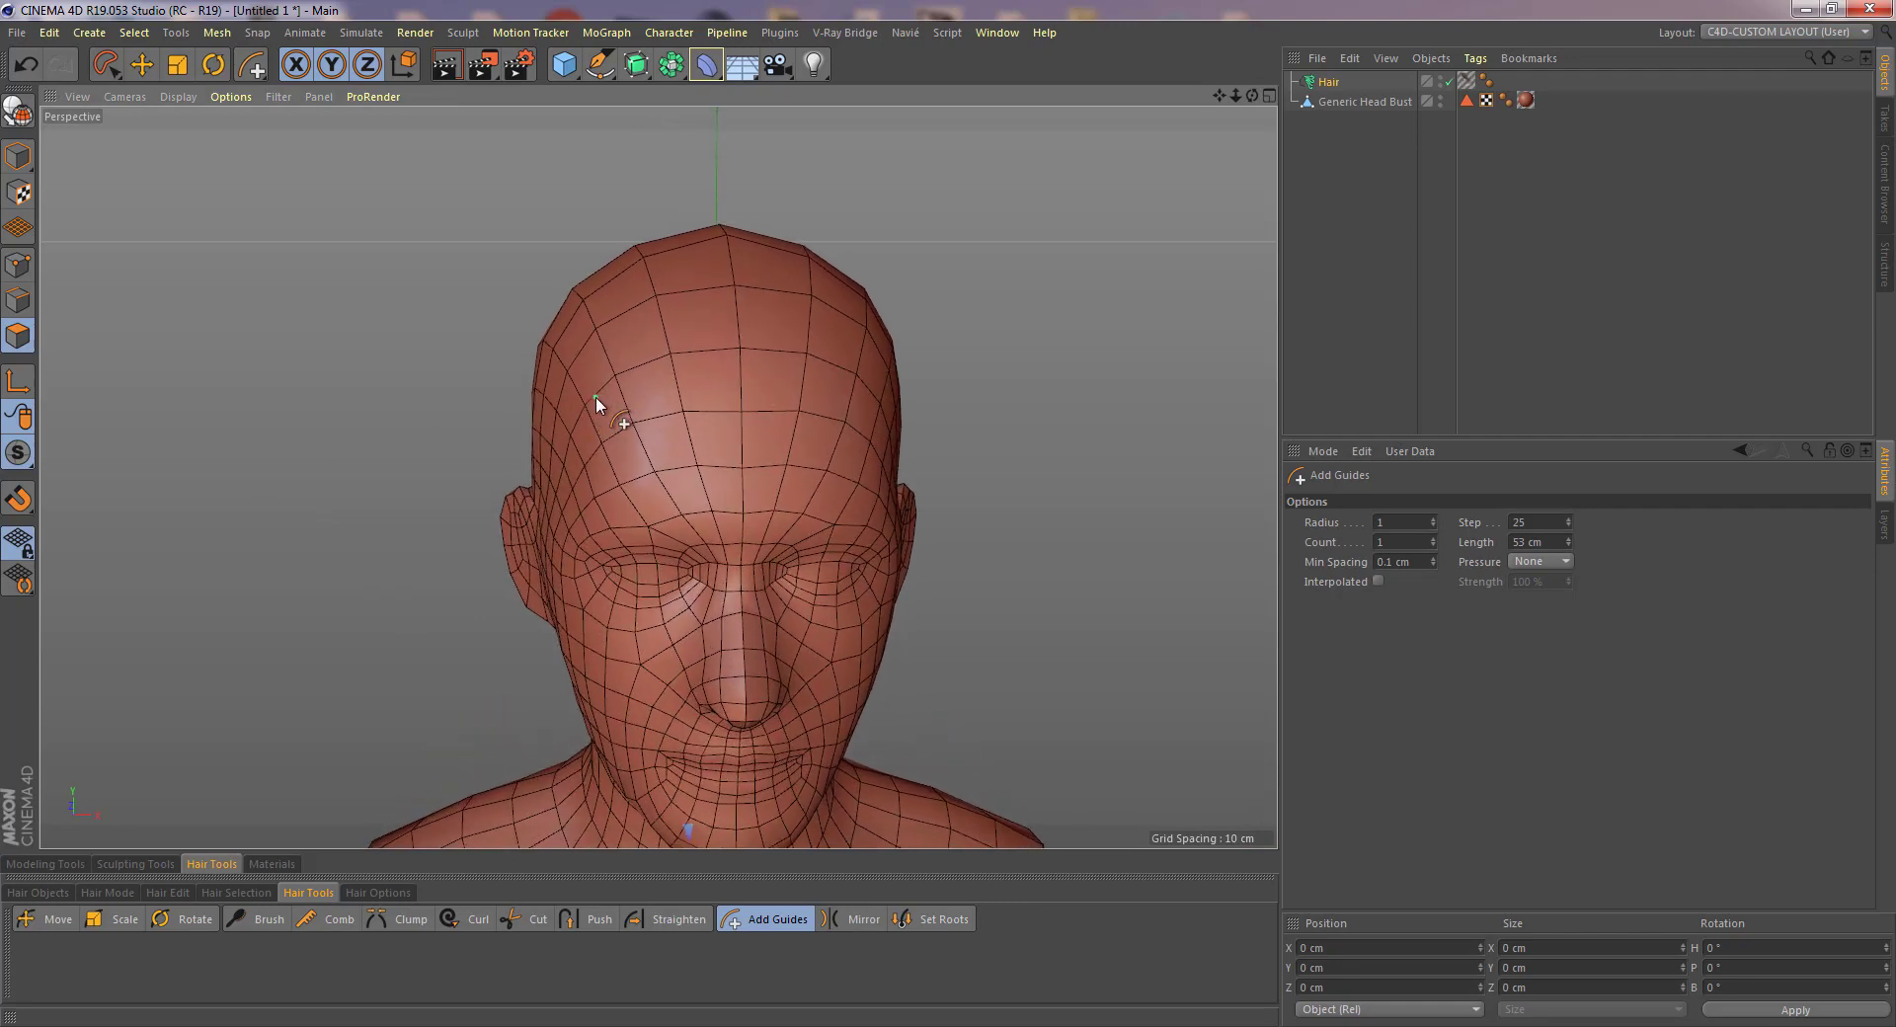
click(596, 397)
click(677, 351)
click(807, 348)
click(879, 404)
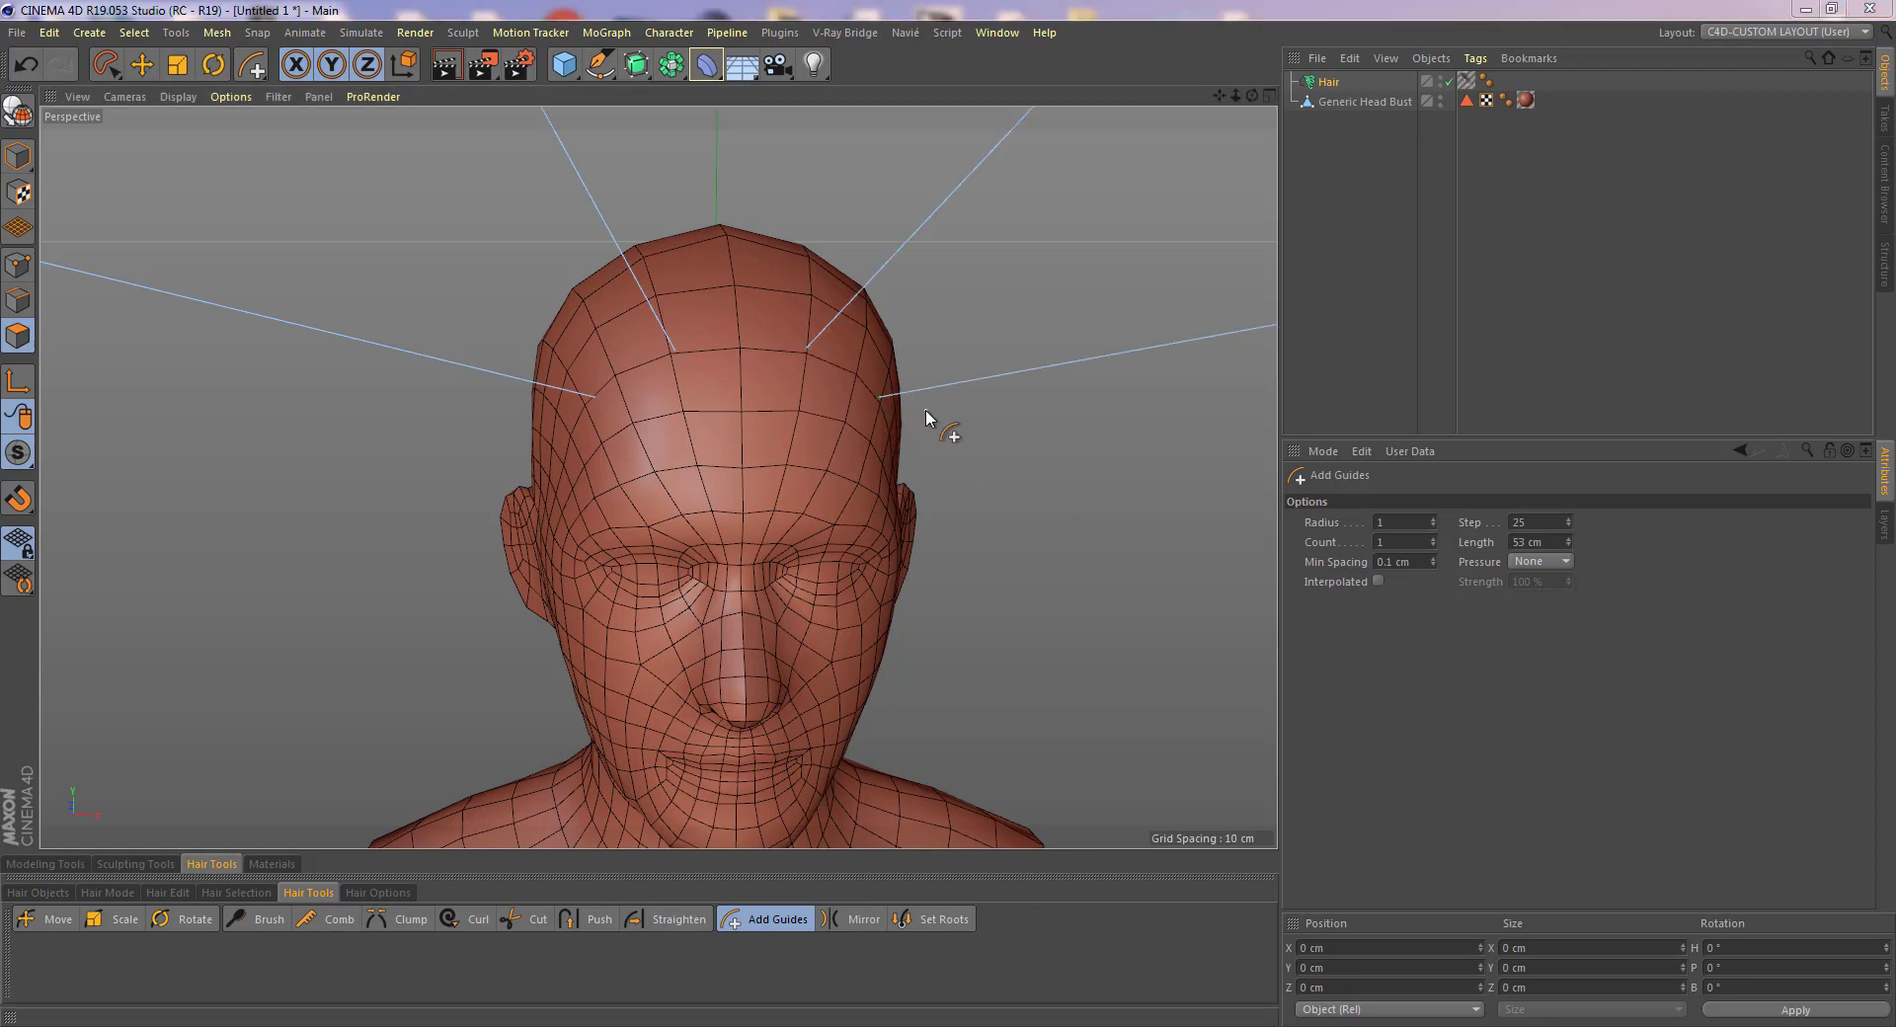
- Select the head bust's Polygon Selection tag to highlight the scalp area and bring the side of the head into view
alt+right_drag(732, 389, 620, 407)
mouse_move(680, 396)
alt+mouse_down()
mouse_move(794, 383)
mouse_move(675, 389)
alt+mouse_up()
alt+middle_drag(797, 363, 739, 405)
alt+drag(697, 430, 499, 457)
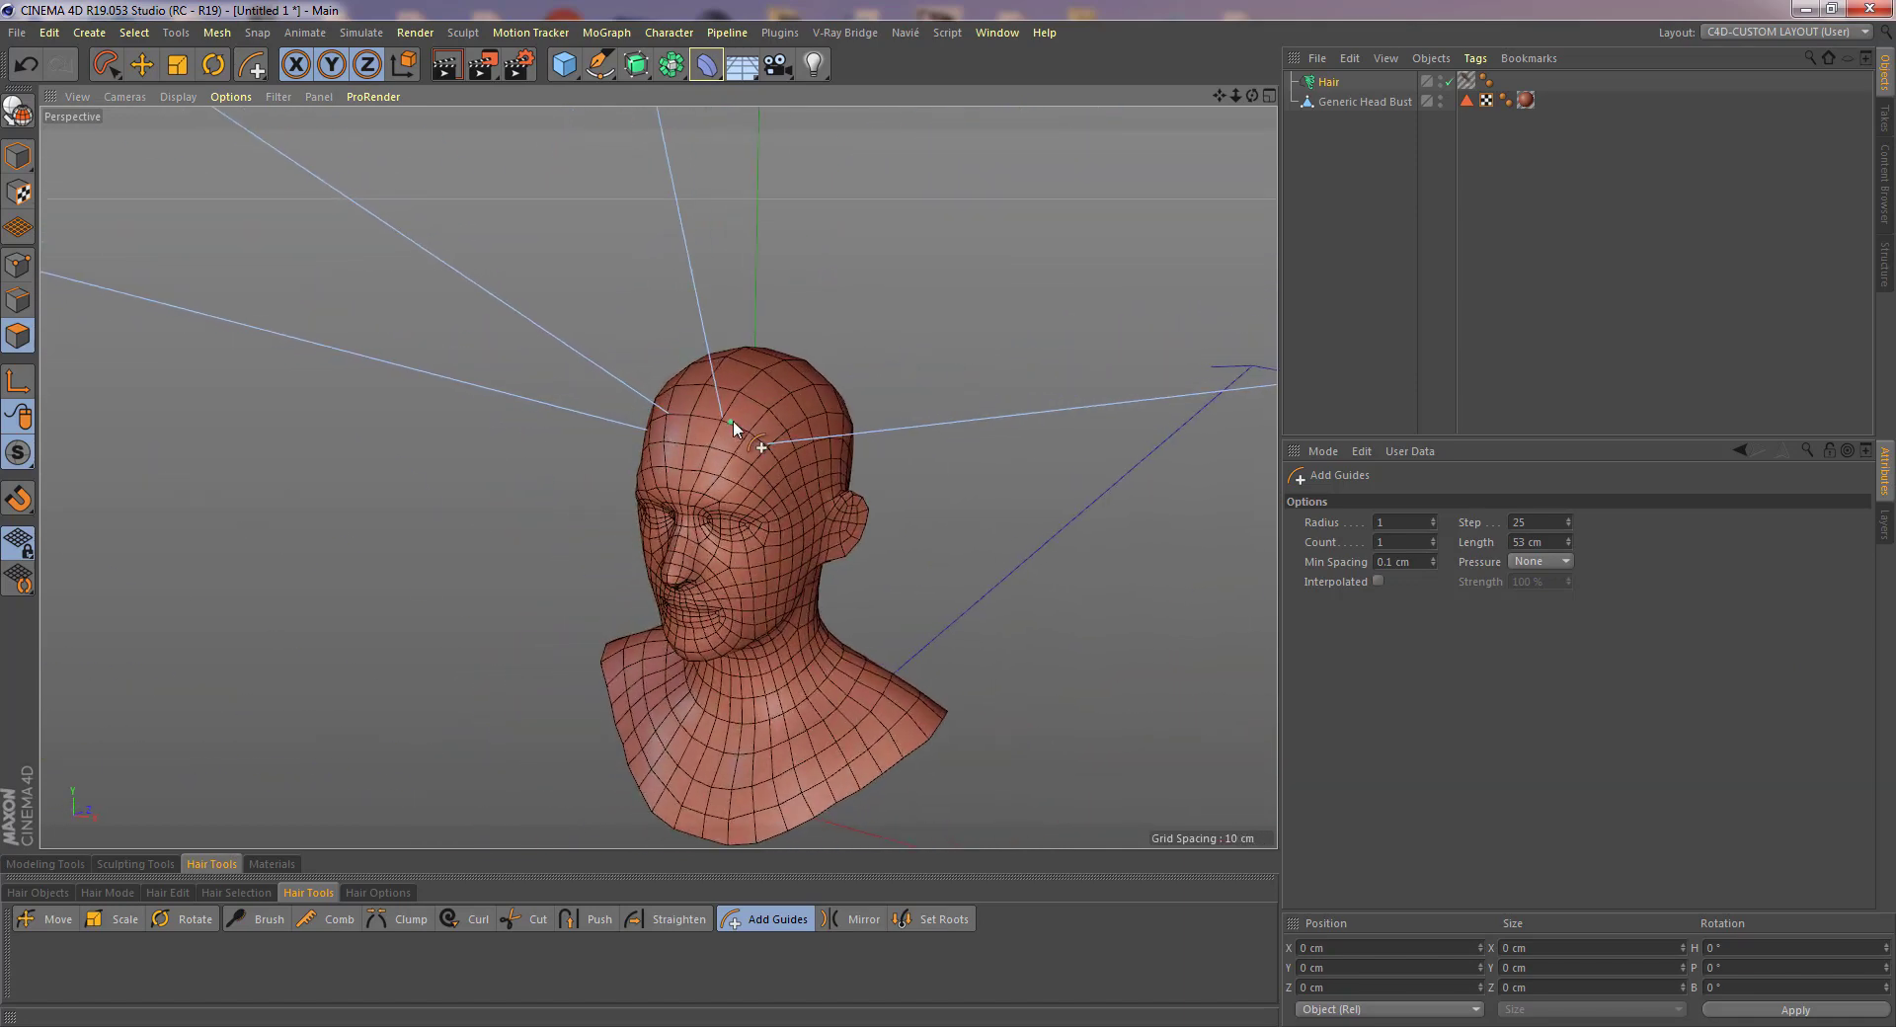
alt+right_drag(732, 419, 832, 431)
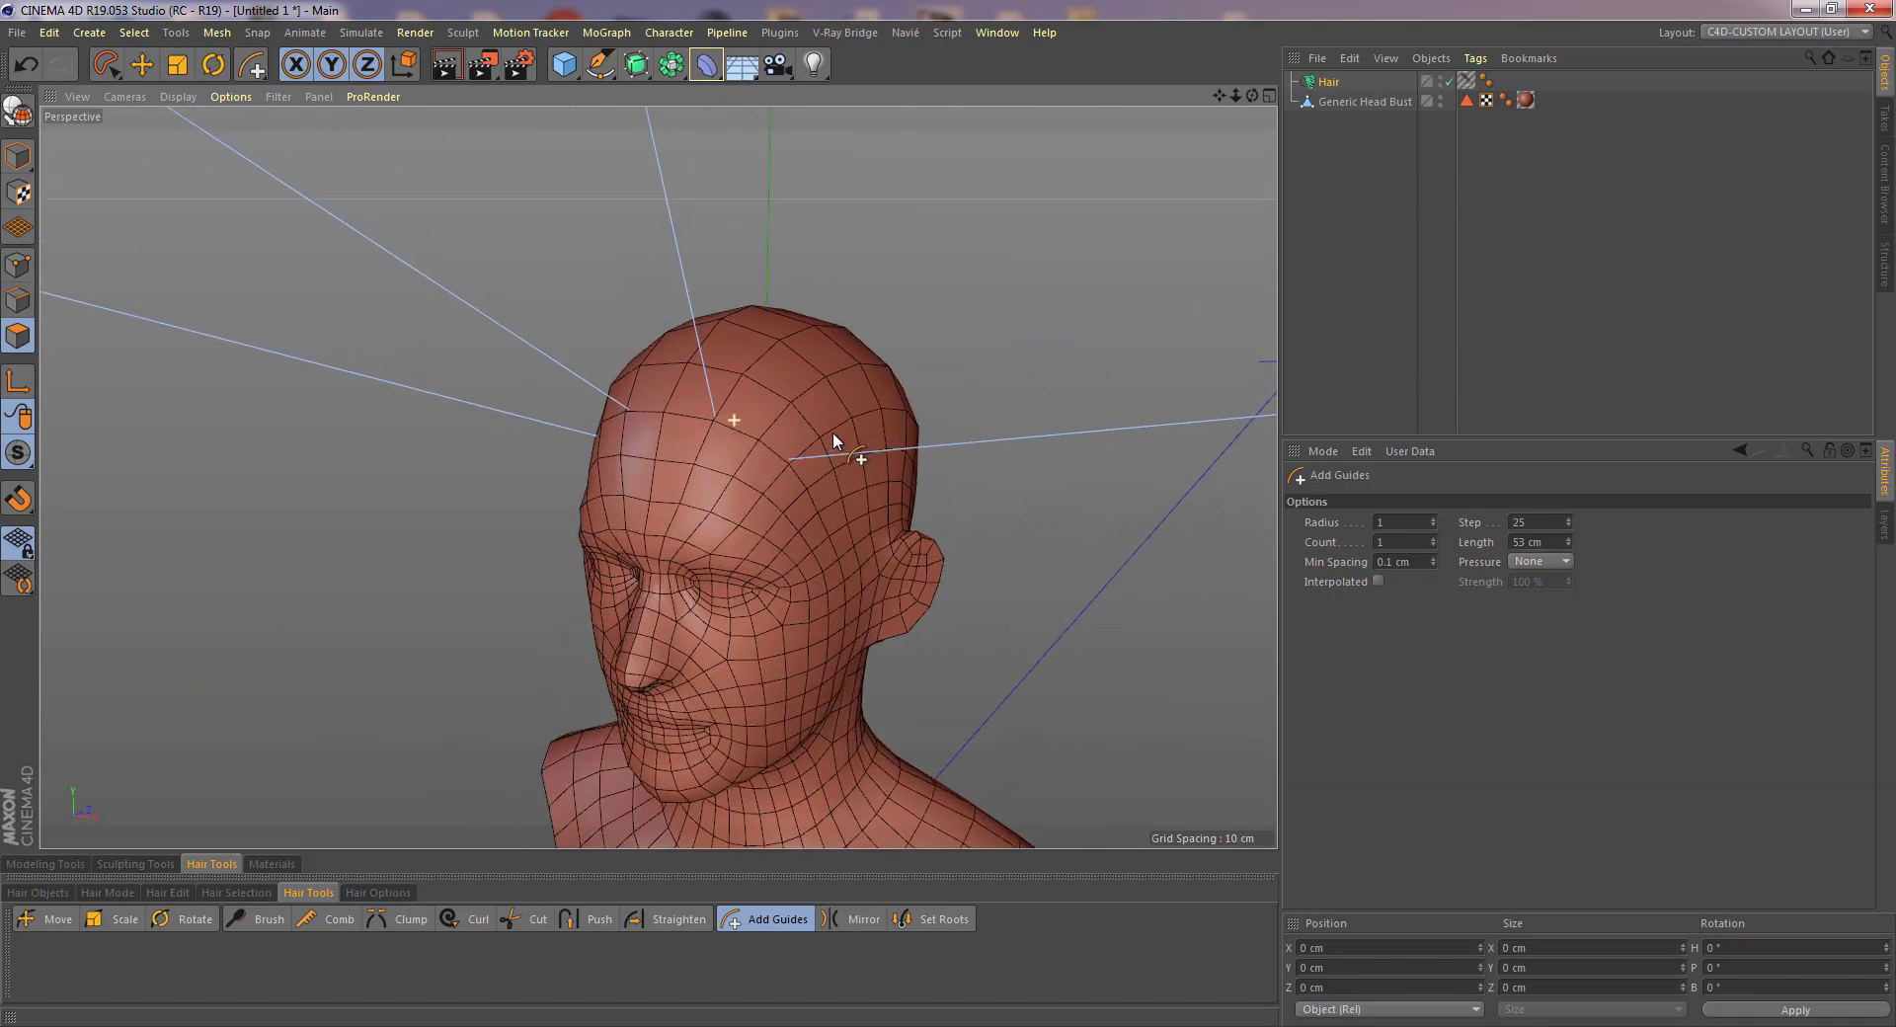
click(1466, 101)
alt+drag(873, 407, 1109, 394)
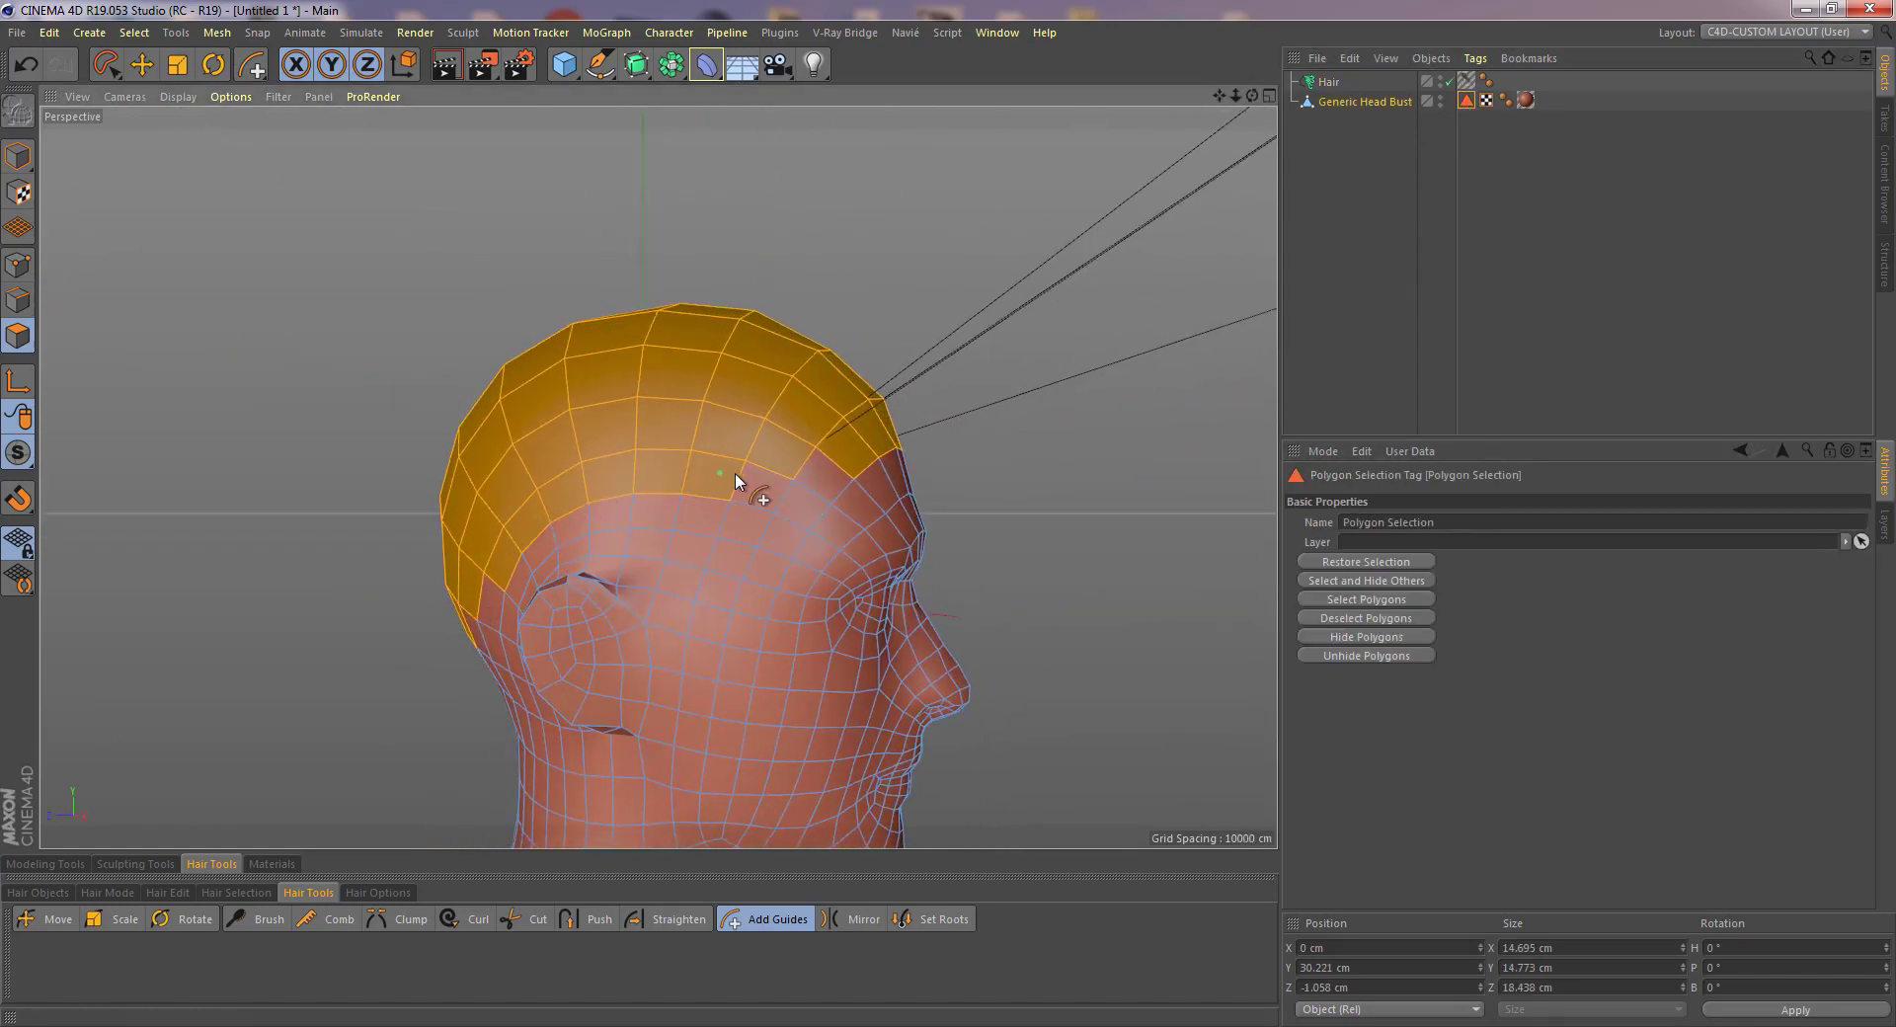
- Create a new default material and apply it to the selected scalp polygons of the head bust
alt+drag(736, 481, 741, 515)
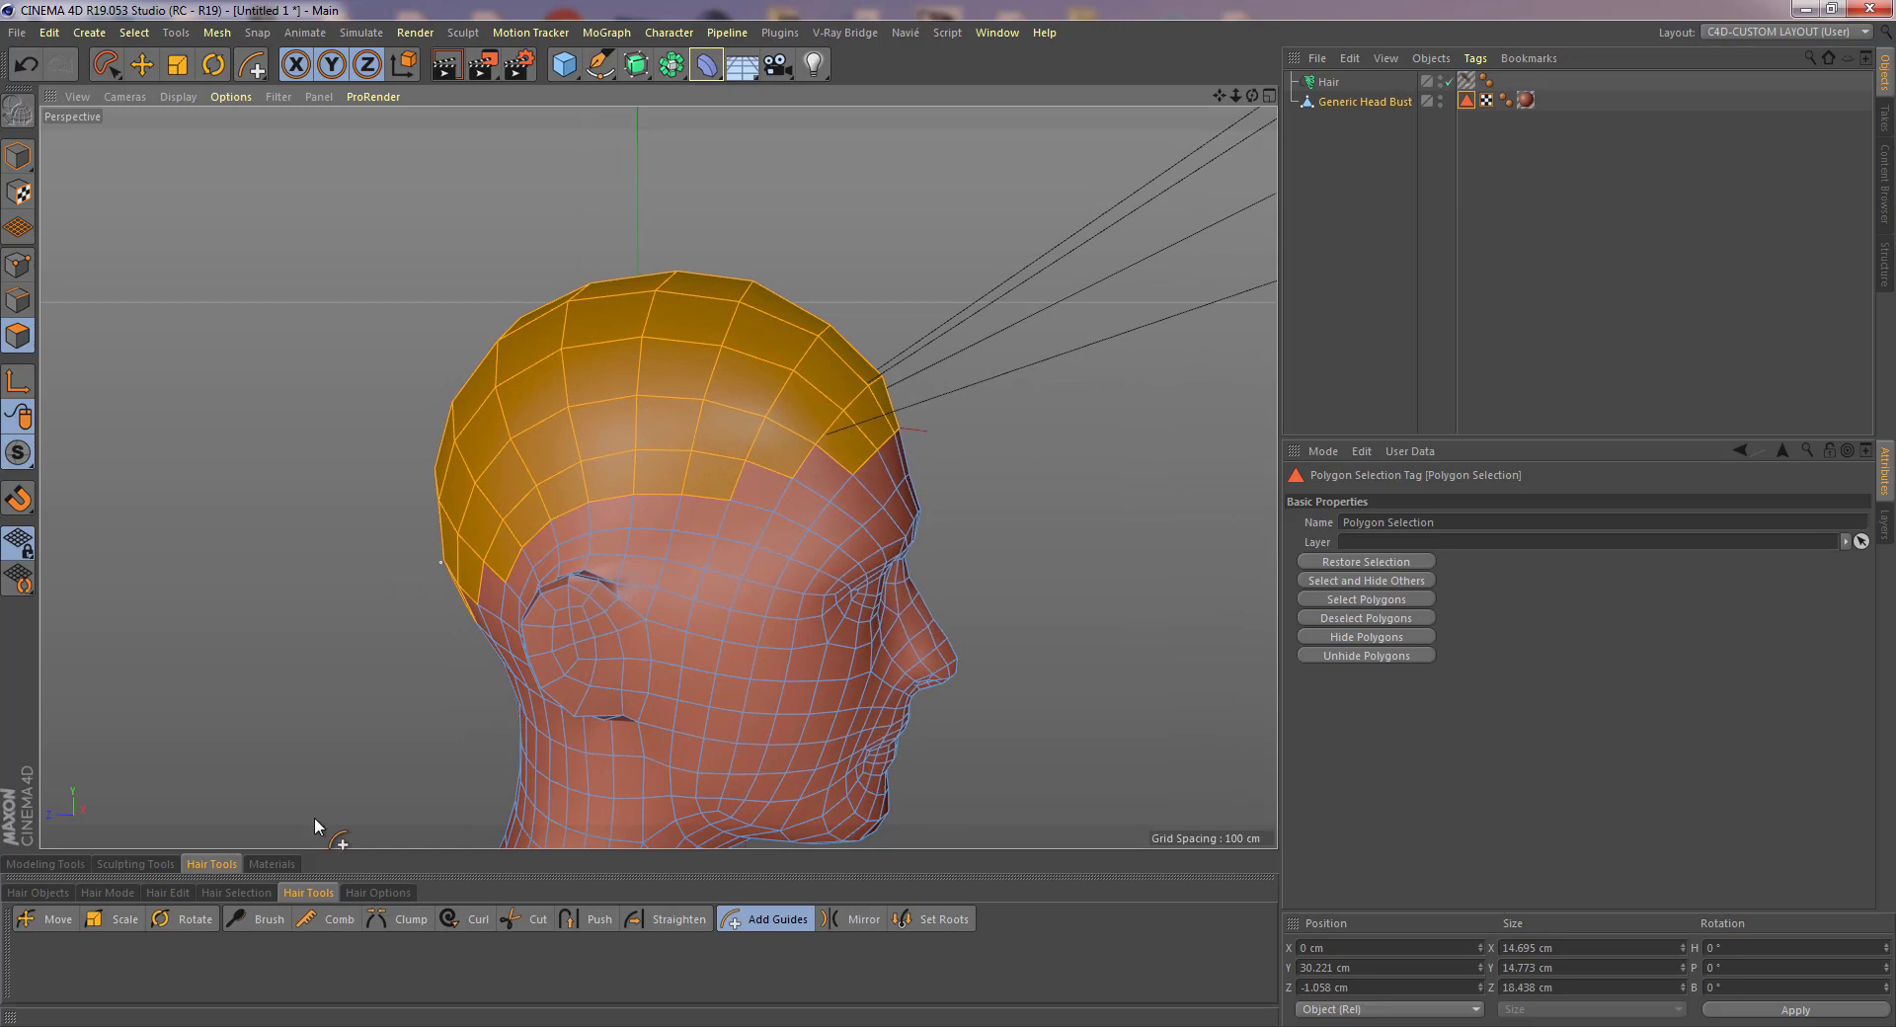
click(272, 863)
double_click(180, 932)
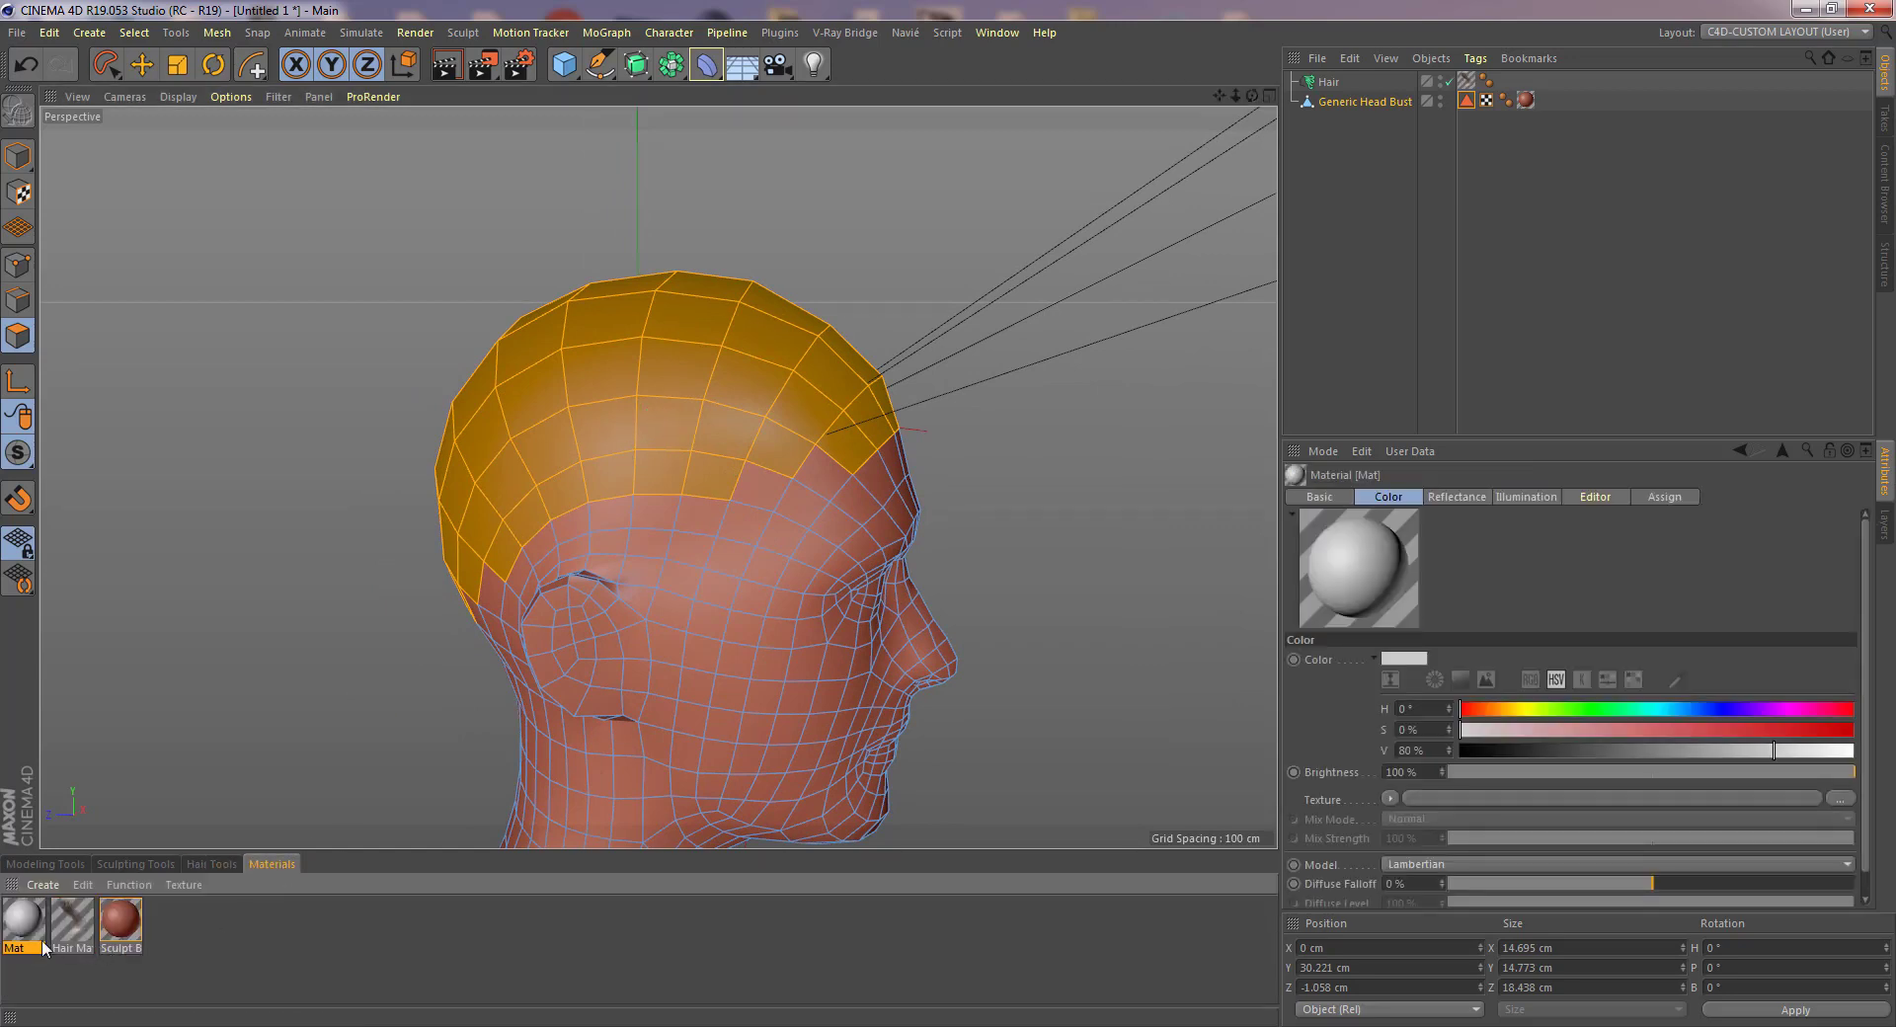
drag(24, 920, 709, 423)
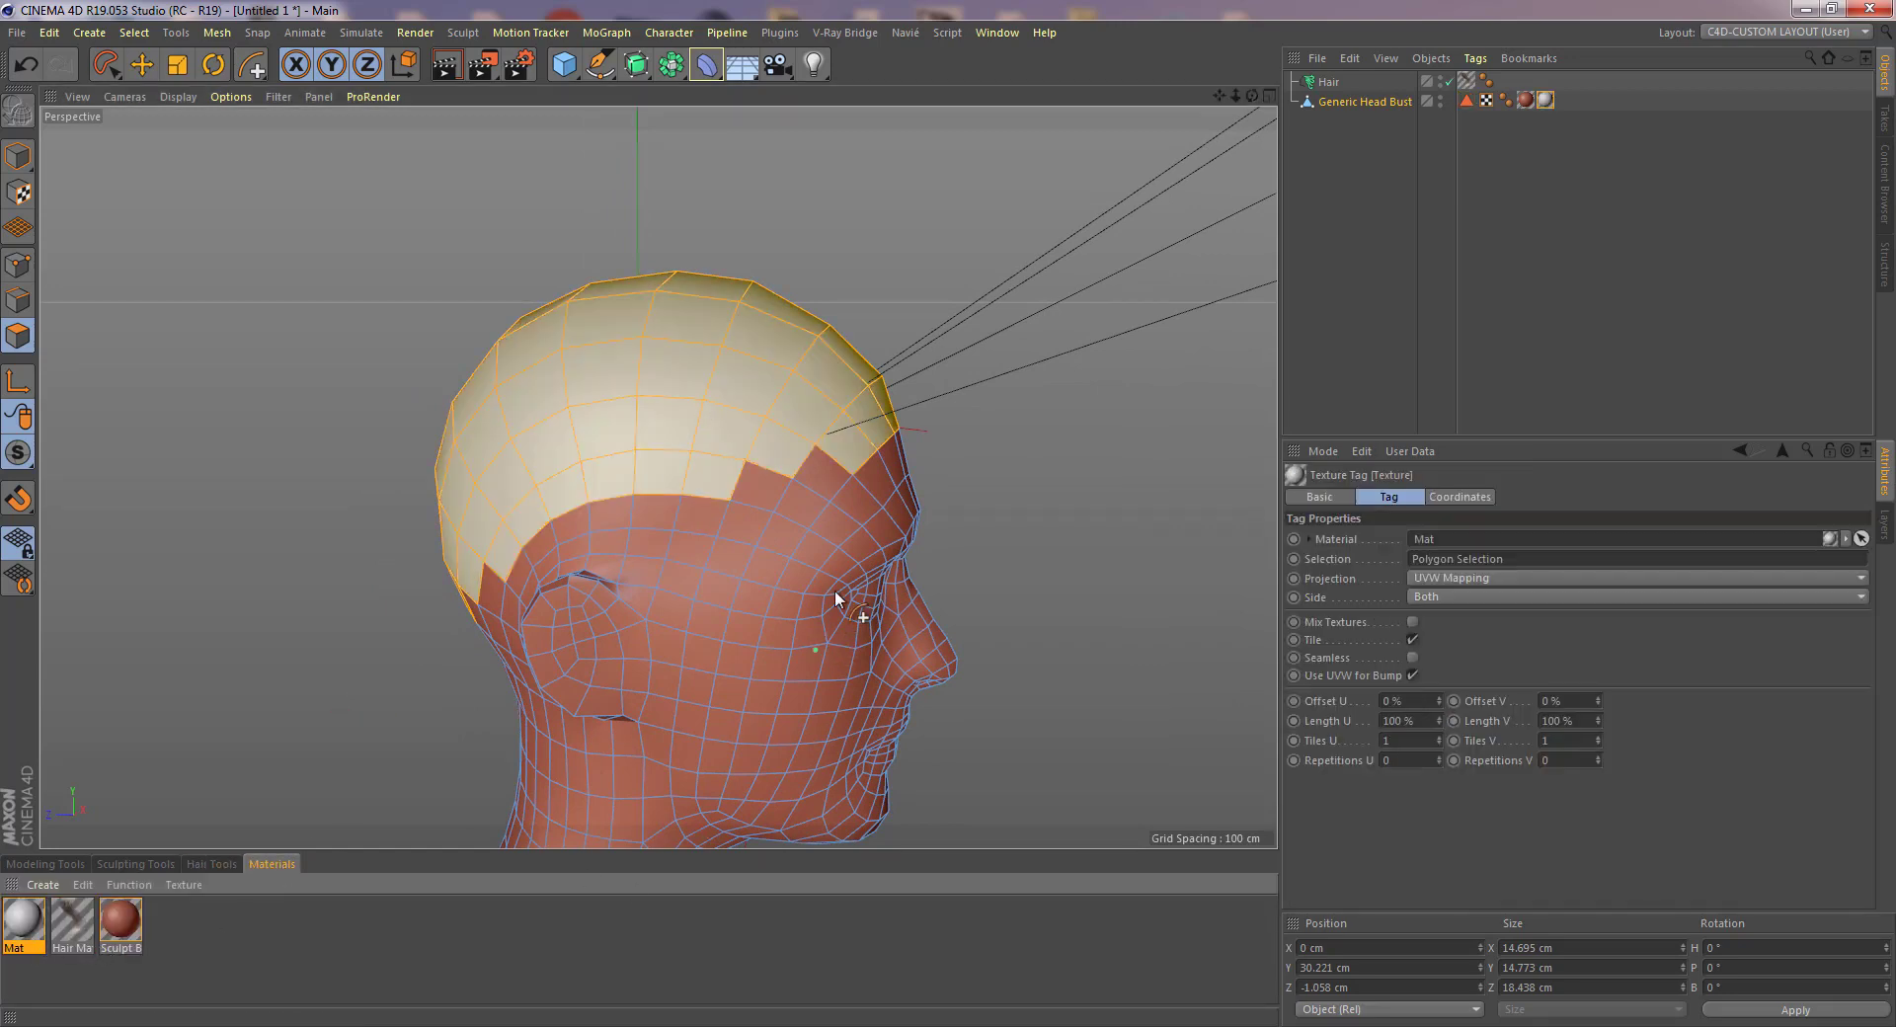
click(223, 863)
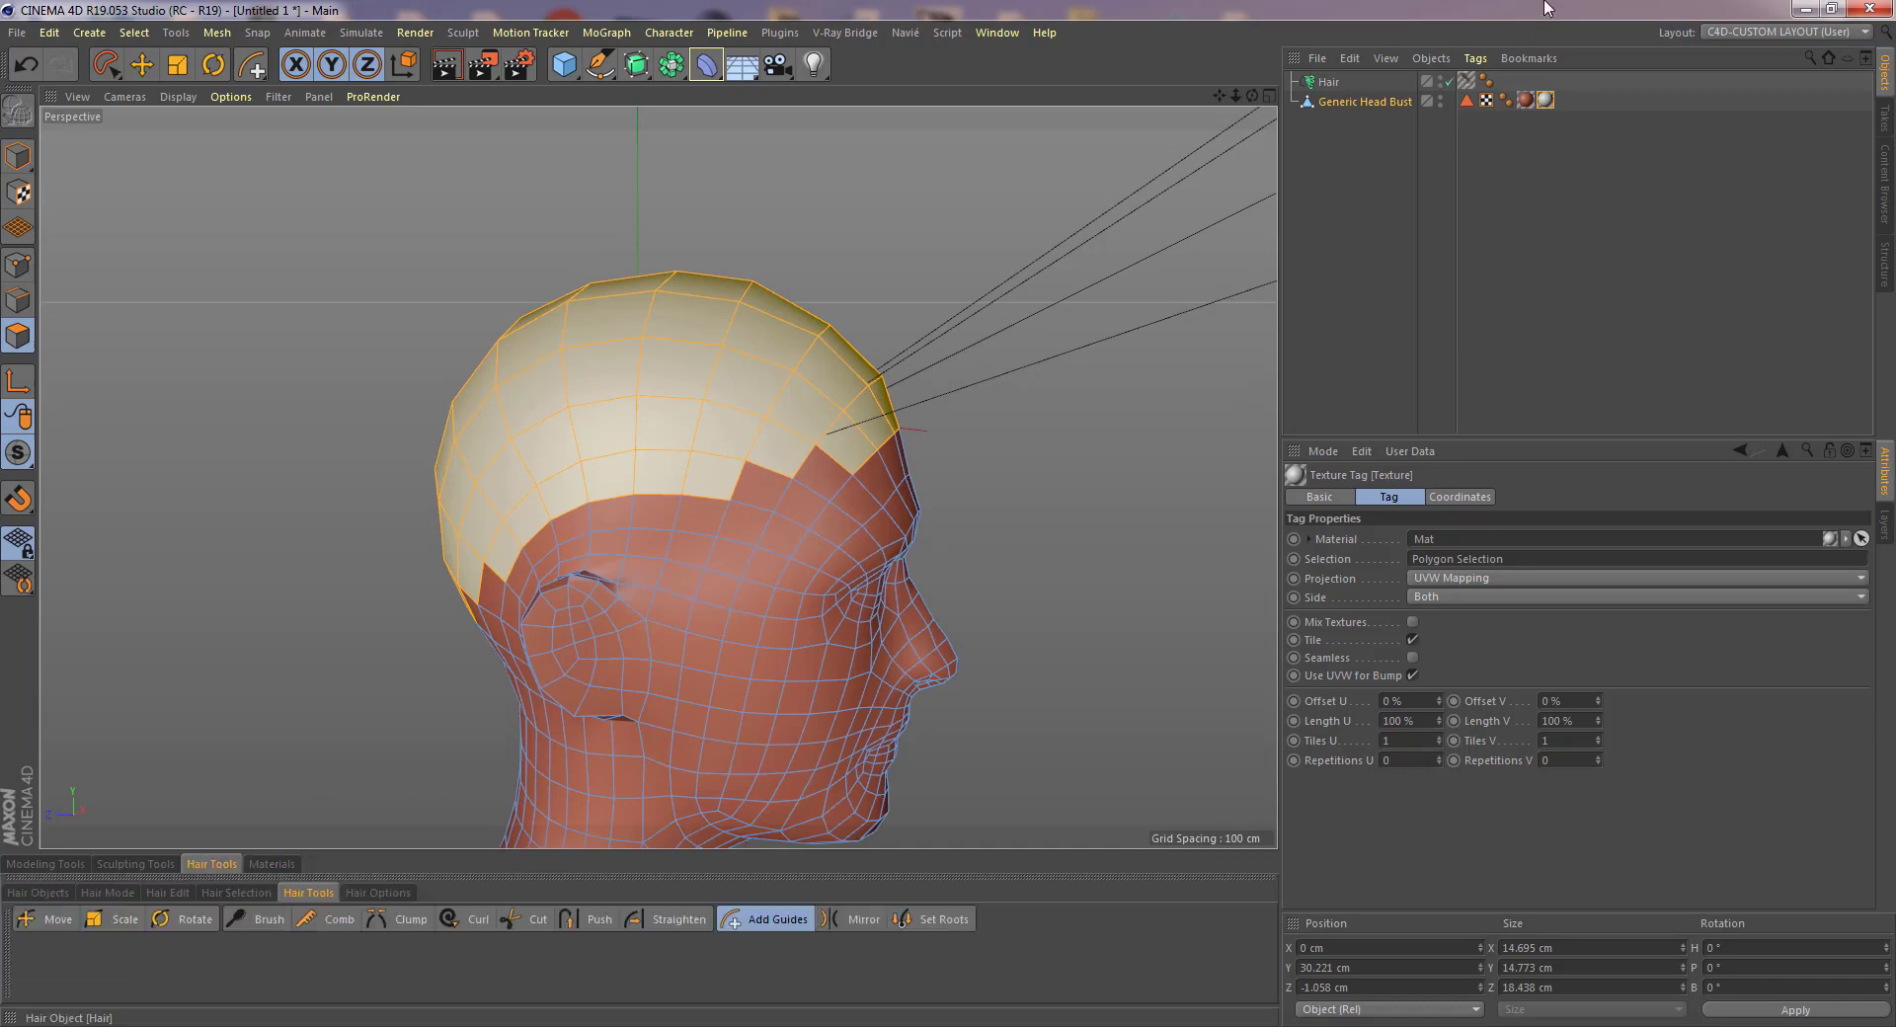
- Select the Hair object and set its guide length to 12 cm
click(1330, 83)
alt+drag(803, 589, 1003, 470)
alt+right_drag(1003, 465, 752, 519)
scroll(753, 519, up, 2)
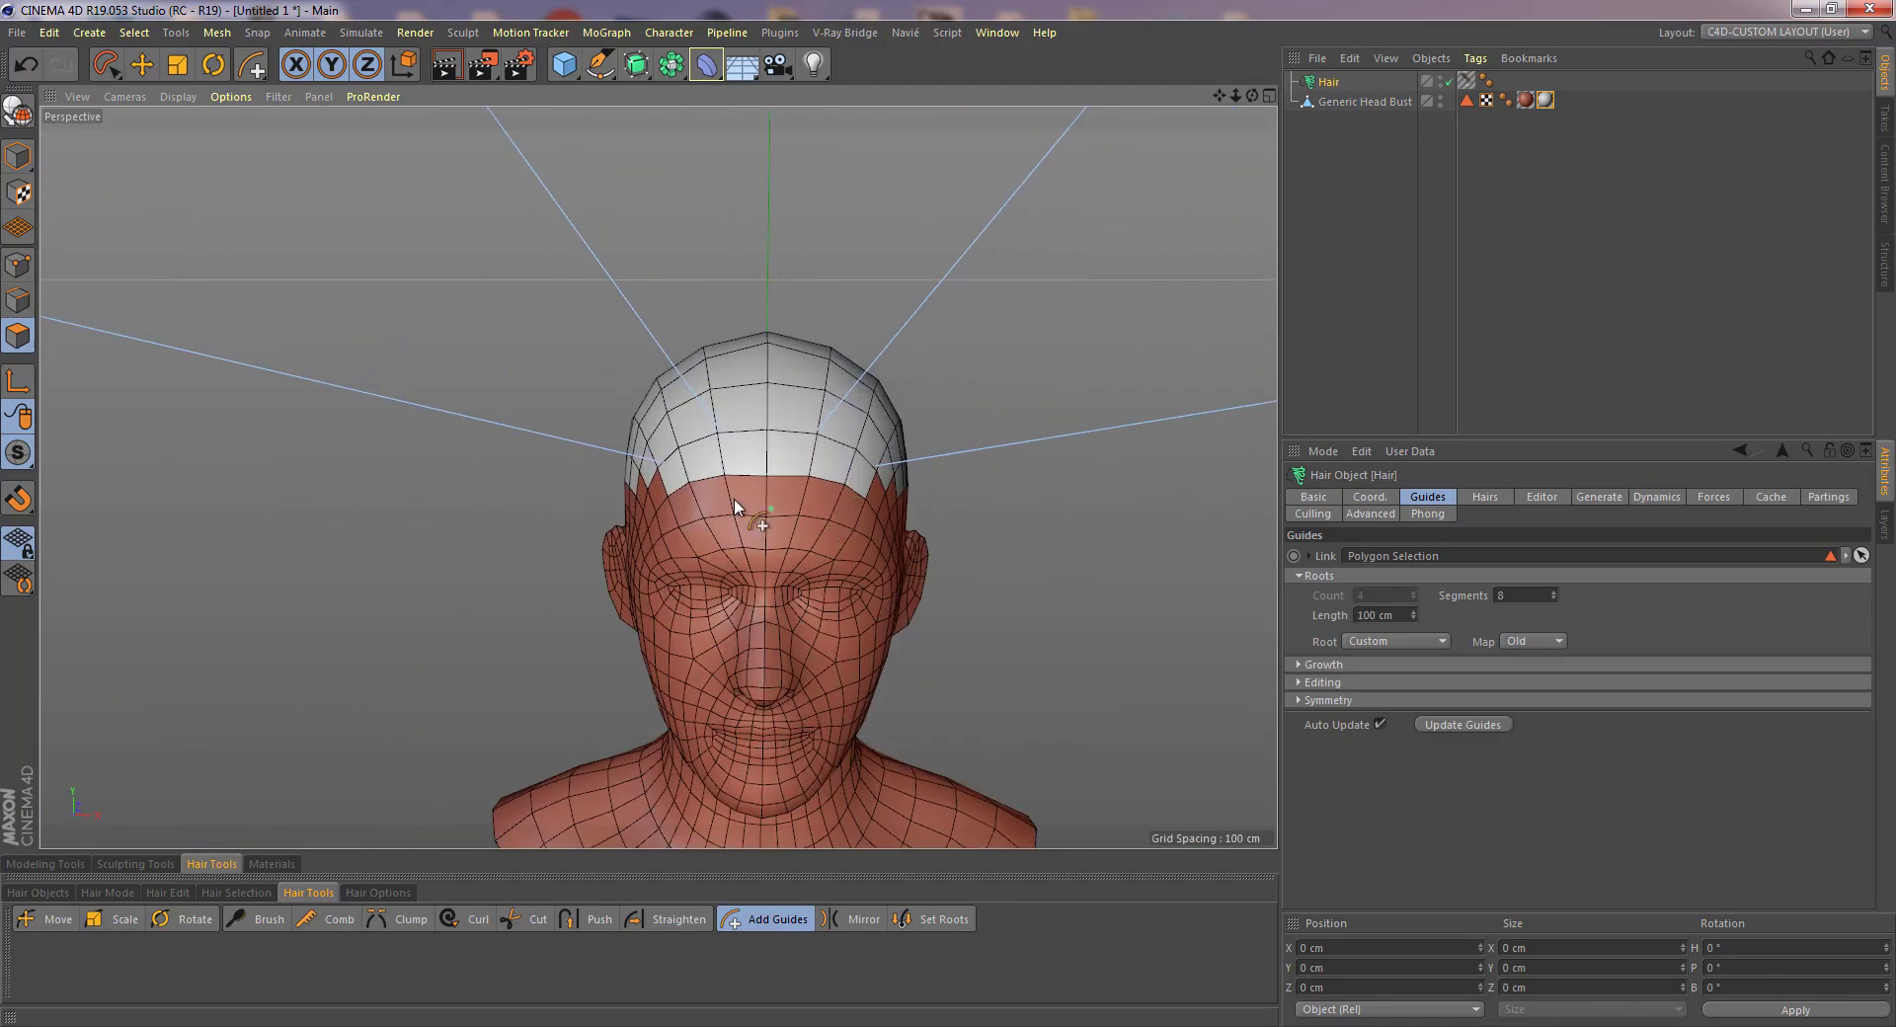
alt+drag(741, 507, 1029, 458)
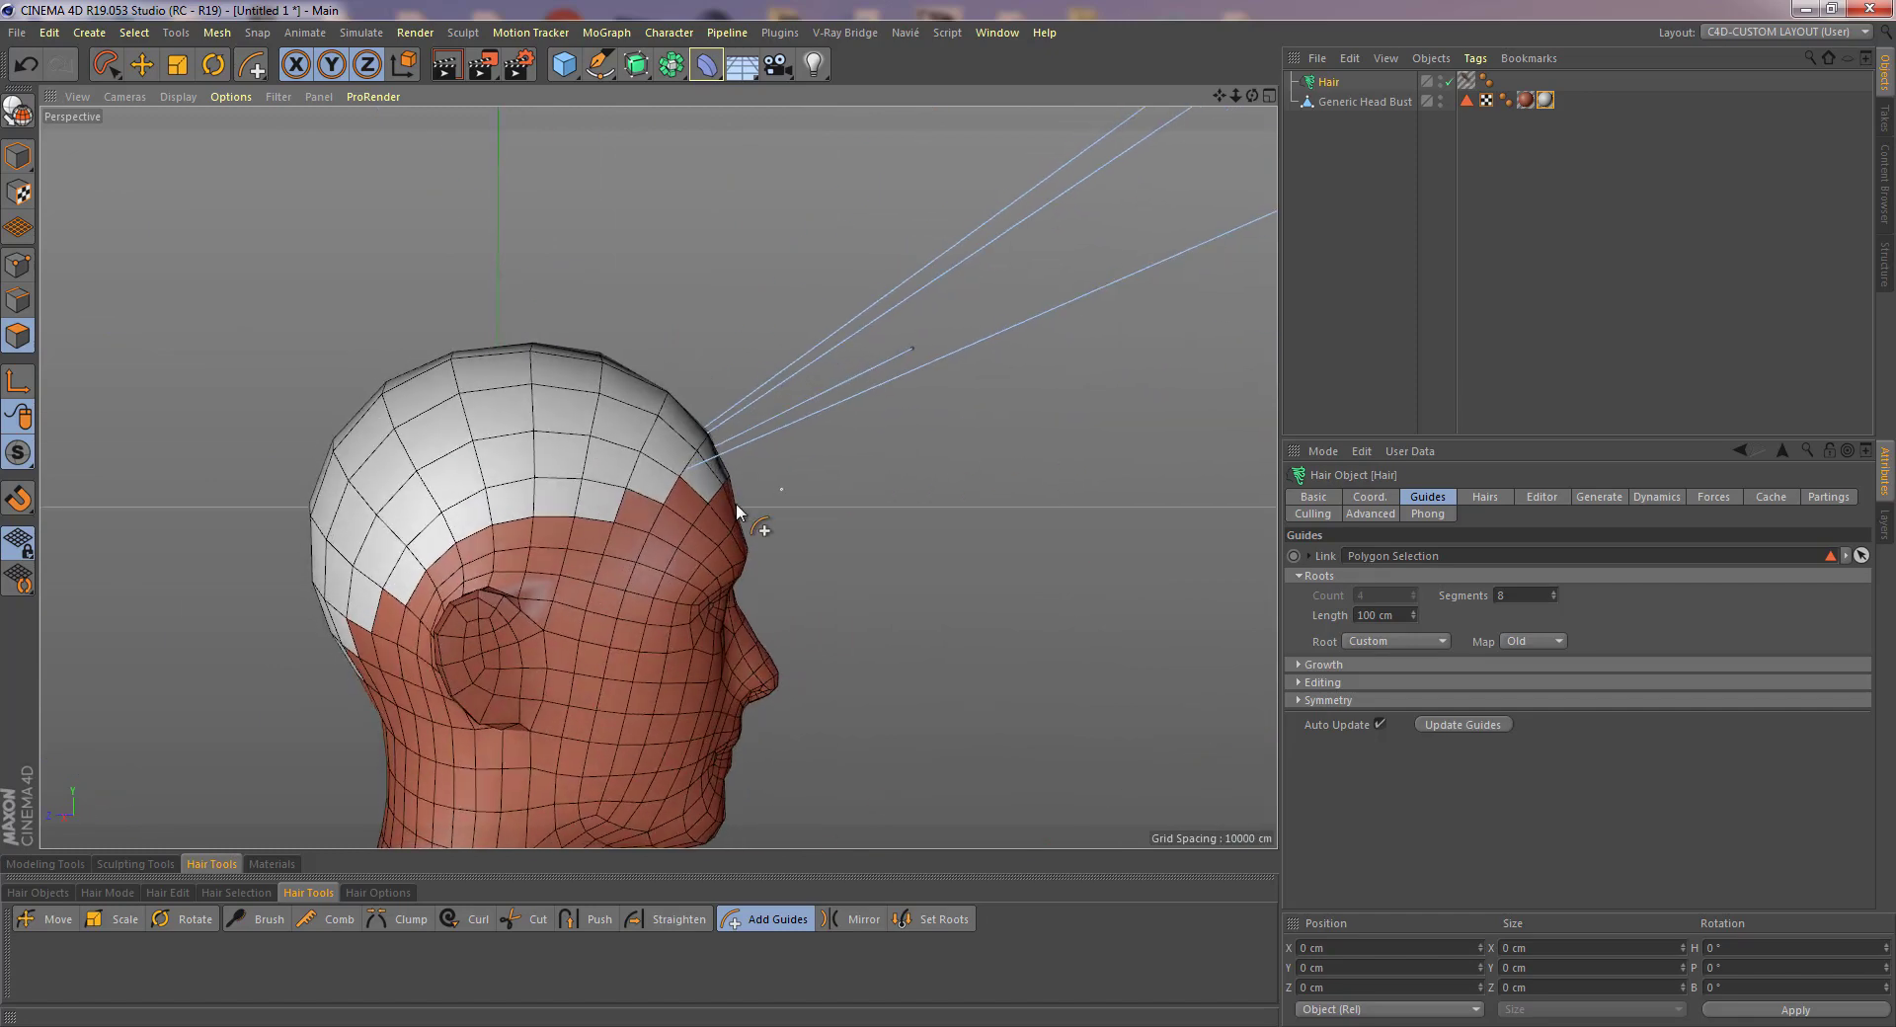
alt+drag(737, 501, 427, 543)
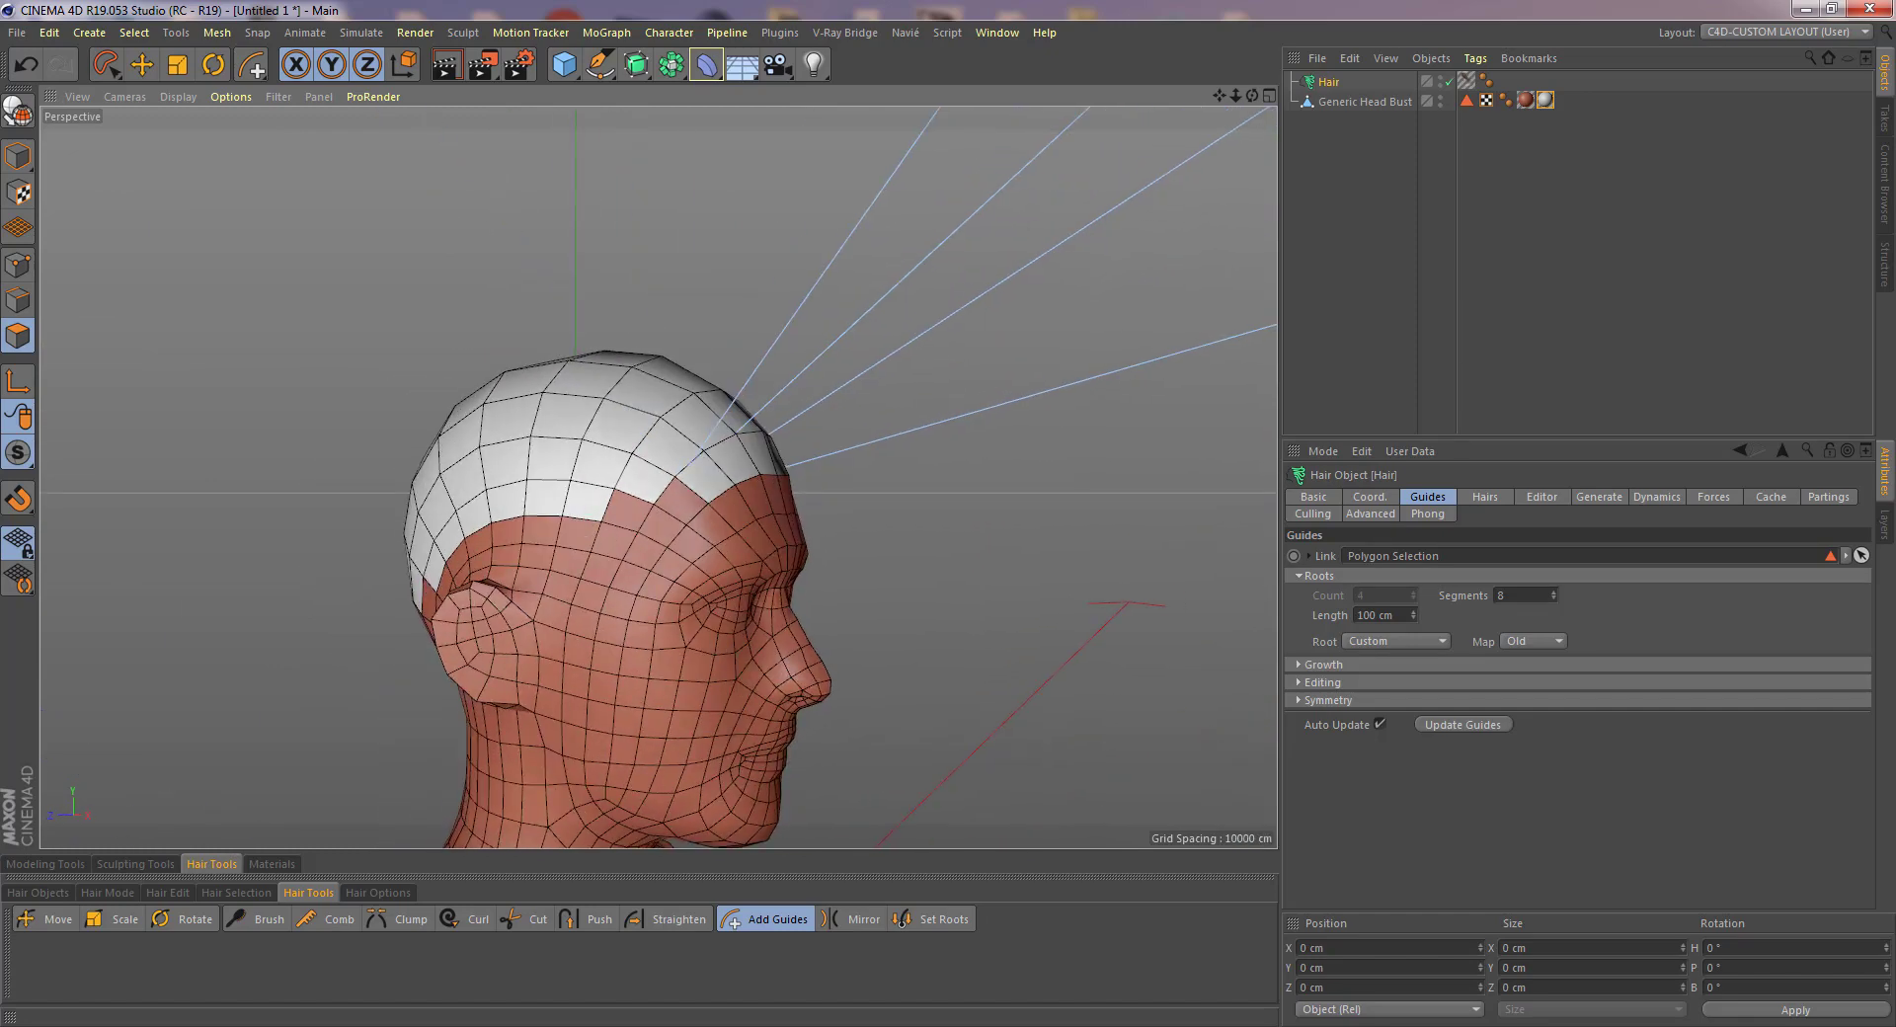
alt+drag(1154, 497, 723, 592)
scroll(780, 504, down, 5)
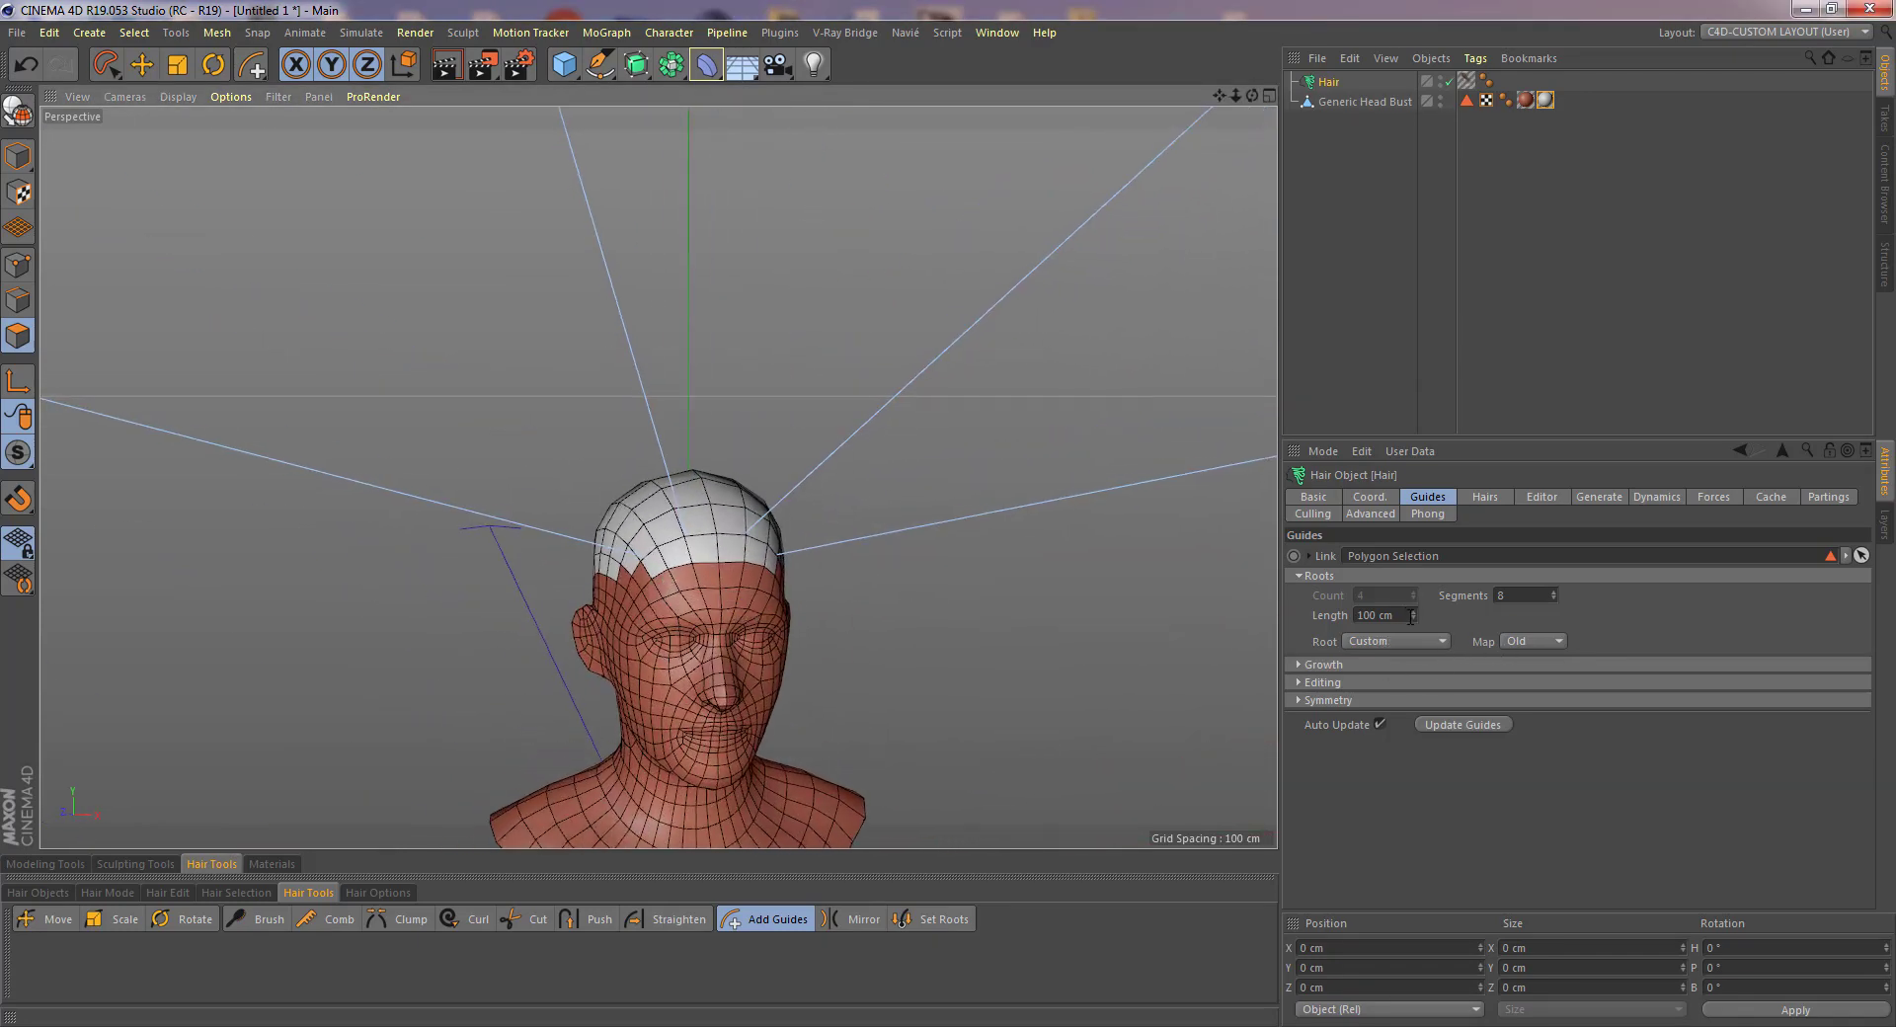
drag(1412, 616, 1412, 652)
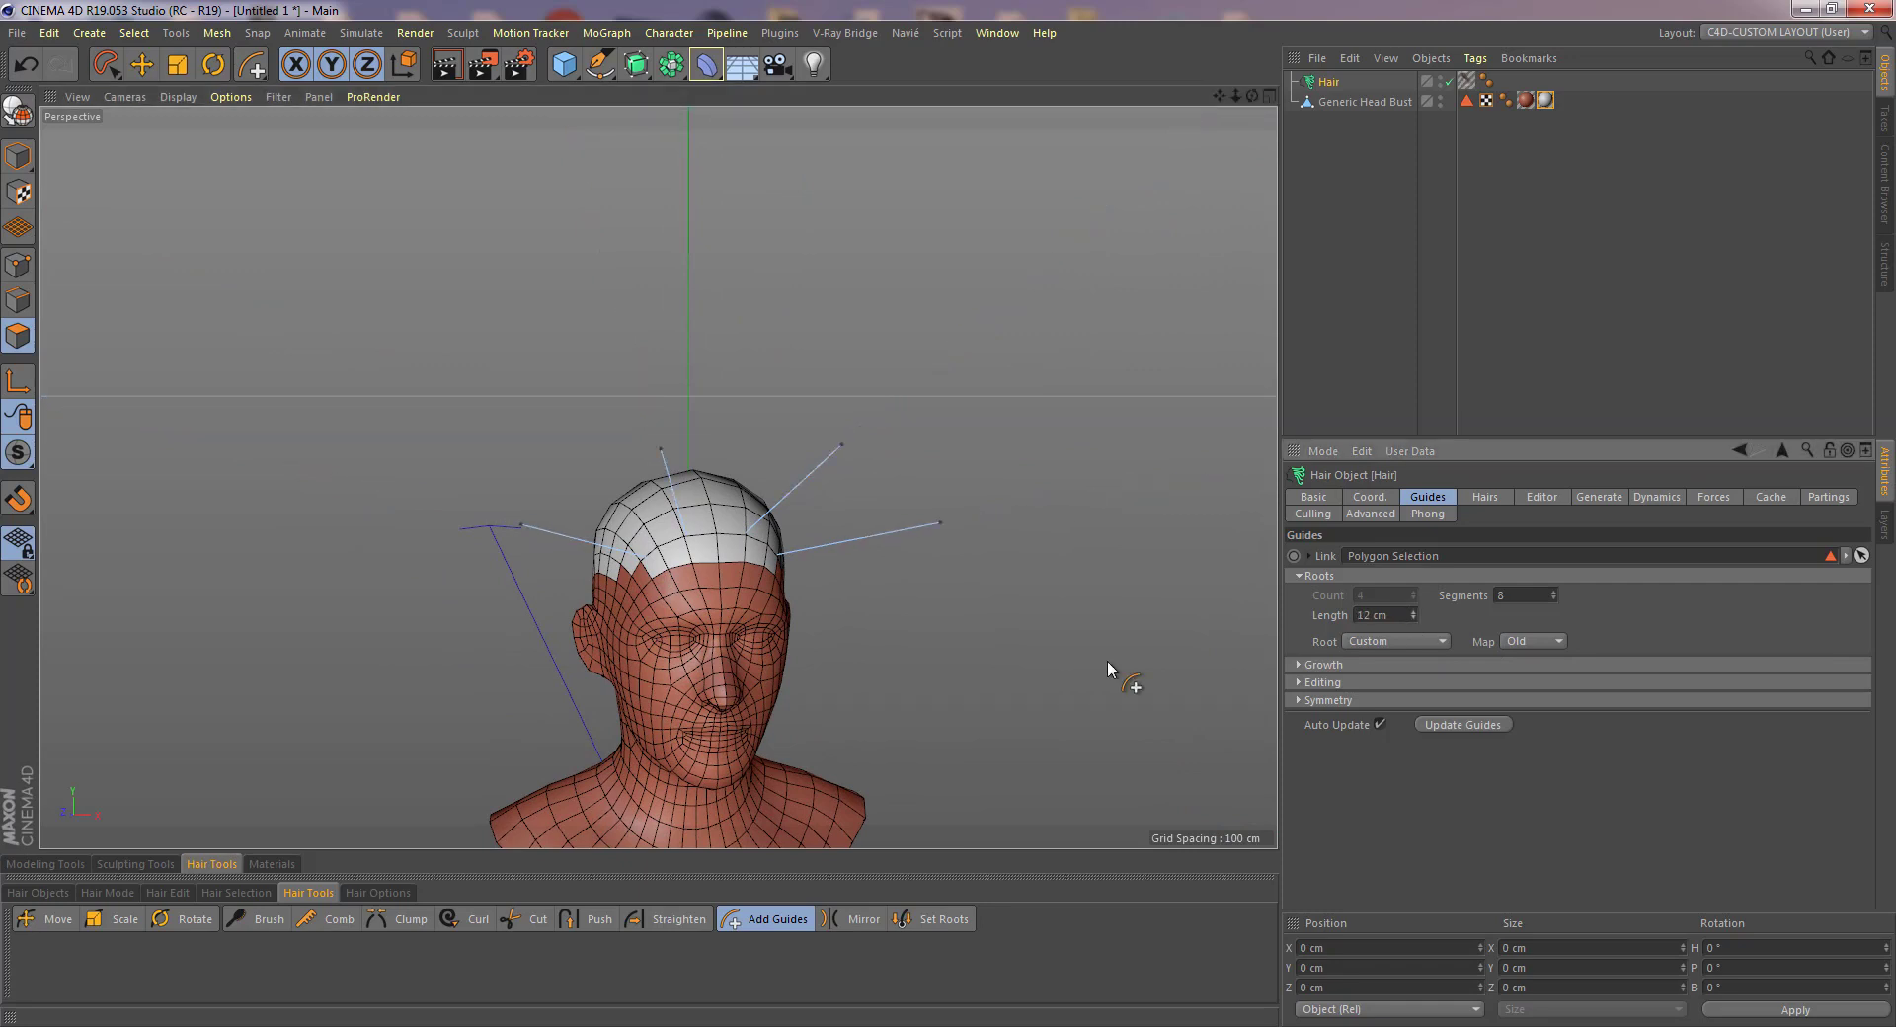
- Rename the Hair object as fringe
alt+drag(988, 652, 721, 593)
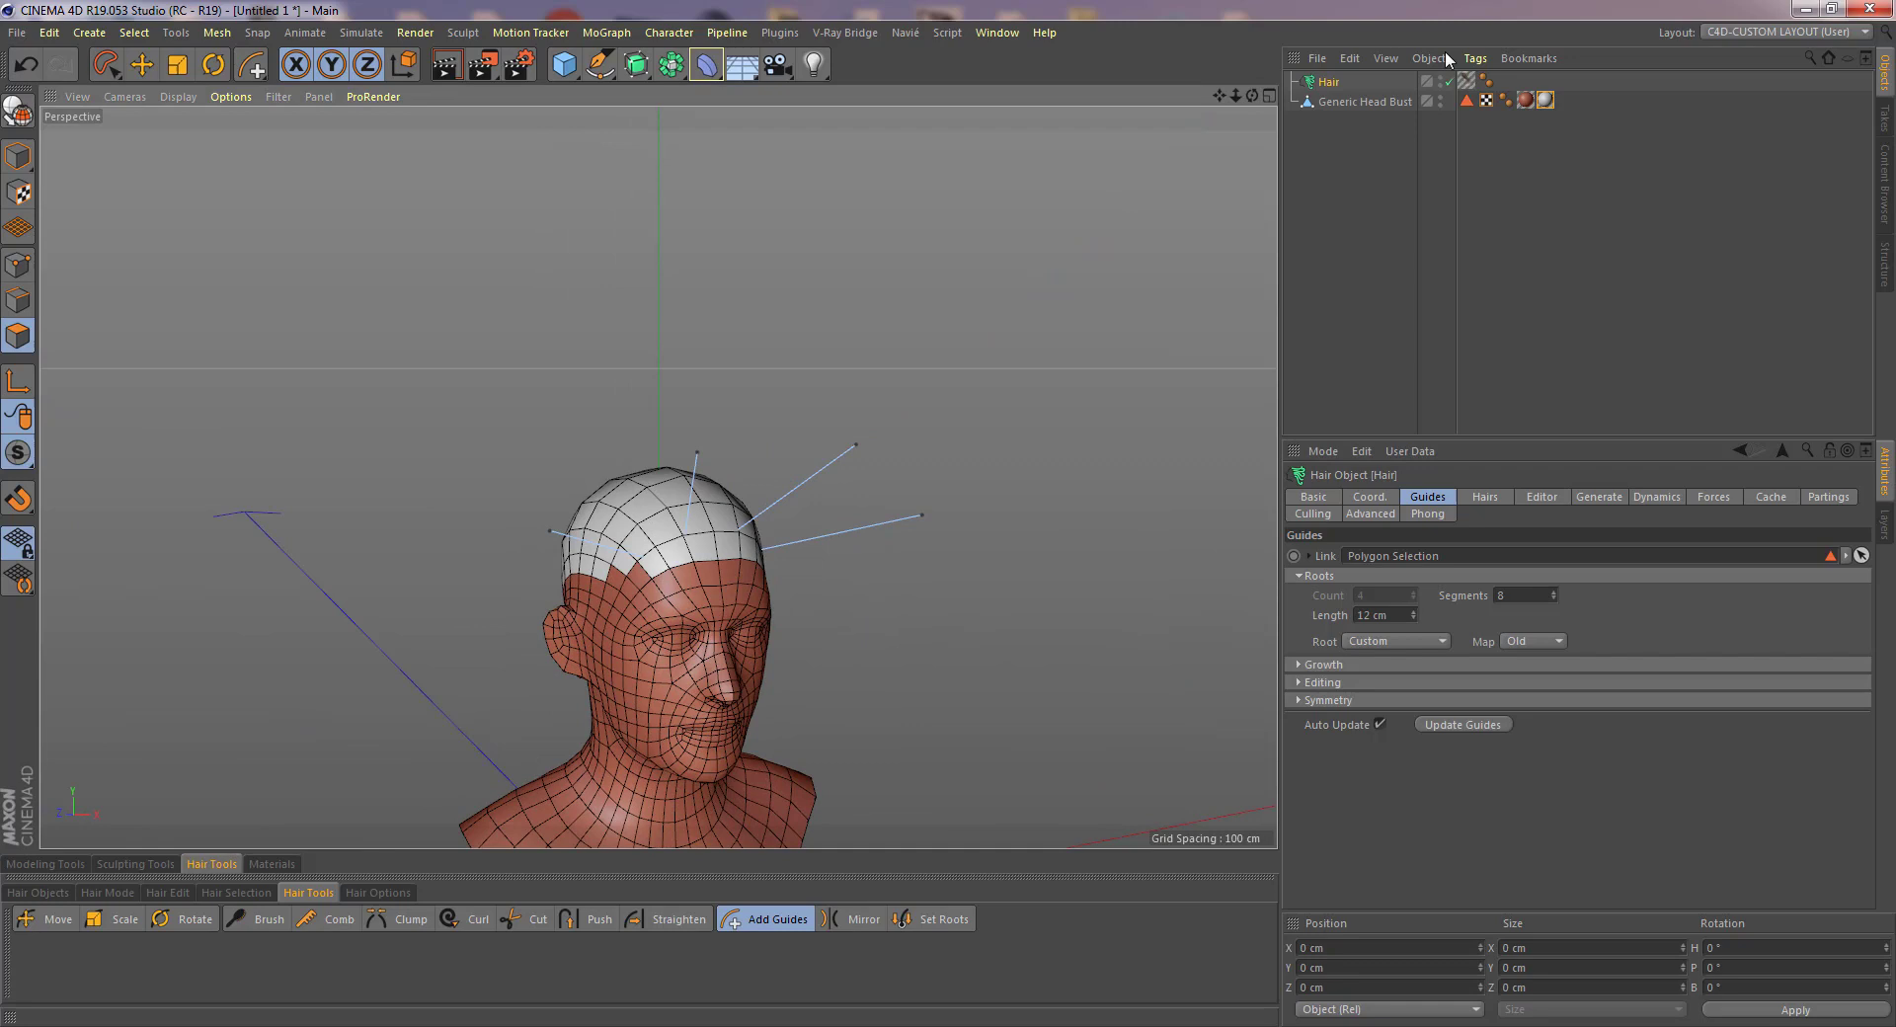
double_click(1348, 82)
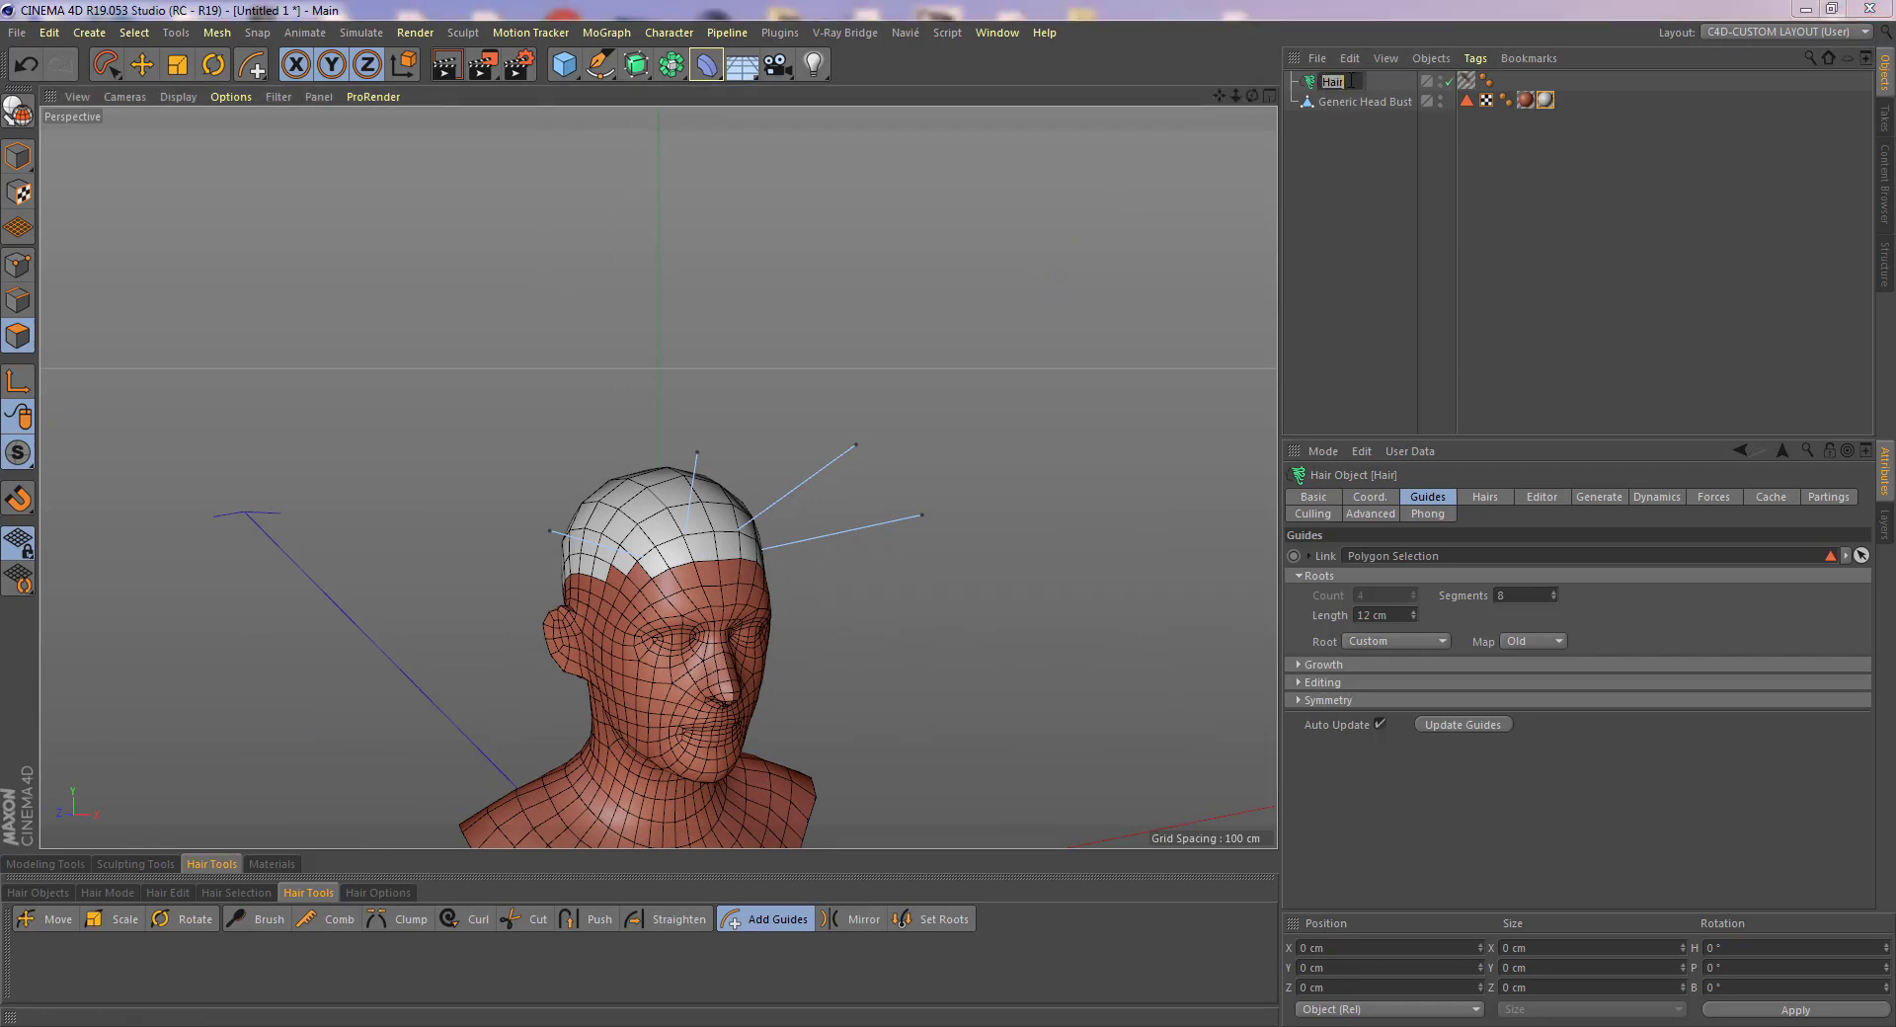
text(fringe)
key(Return)
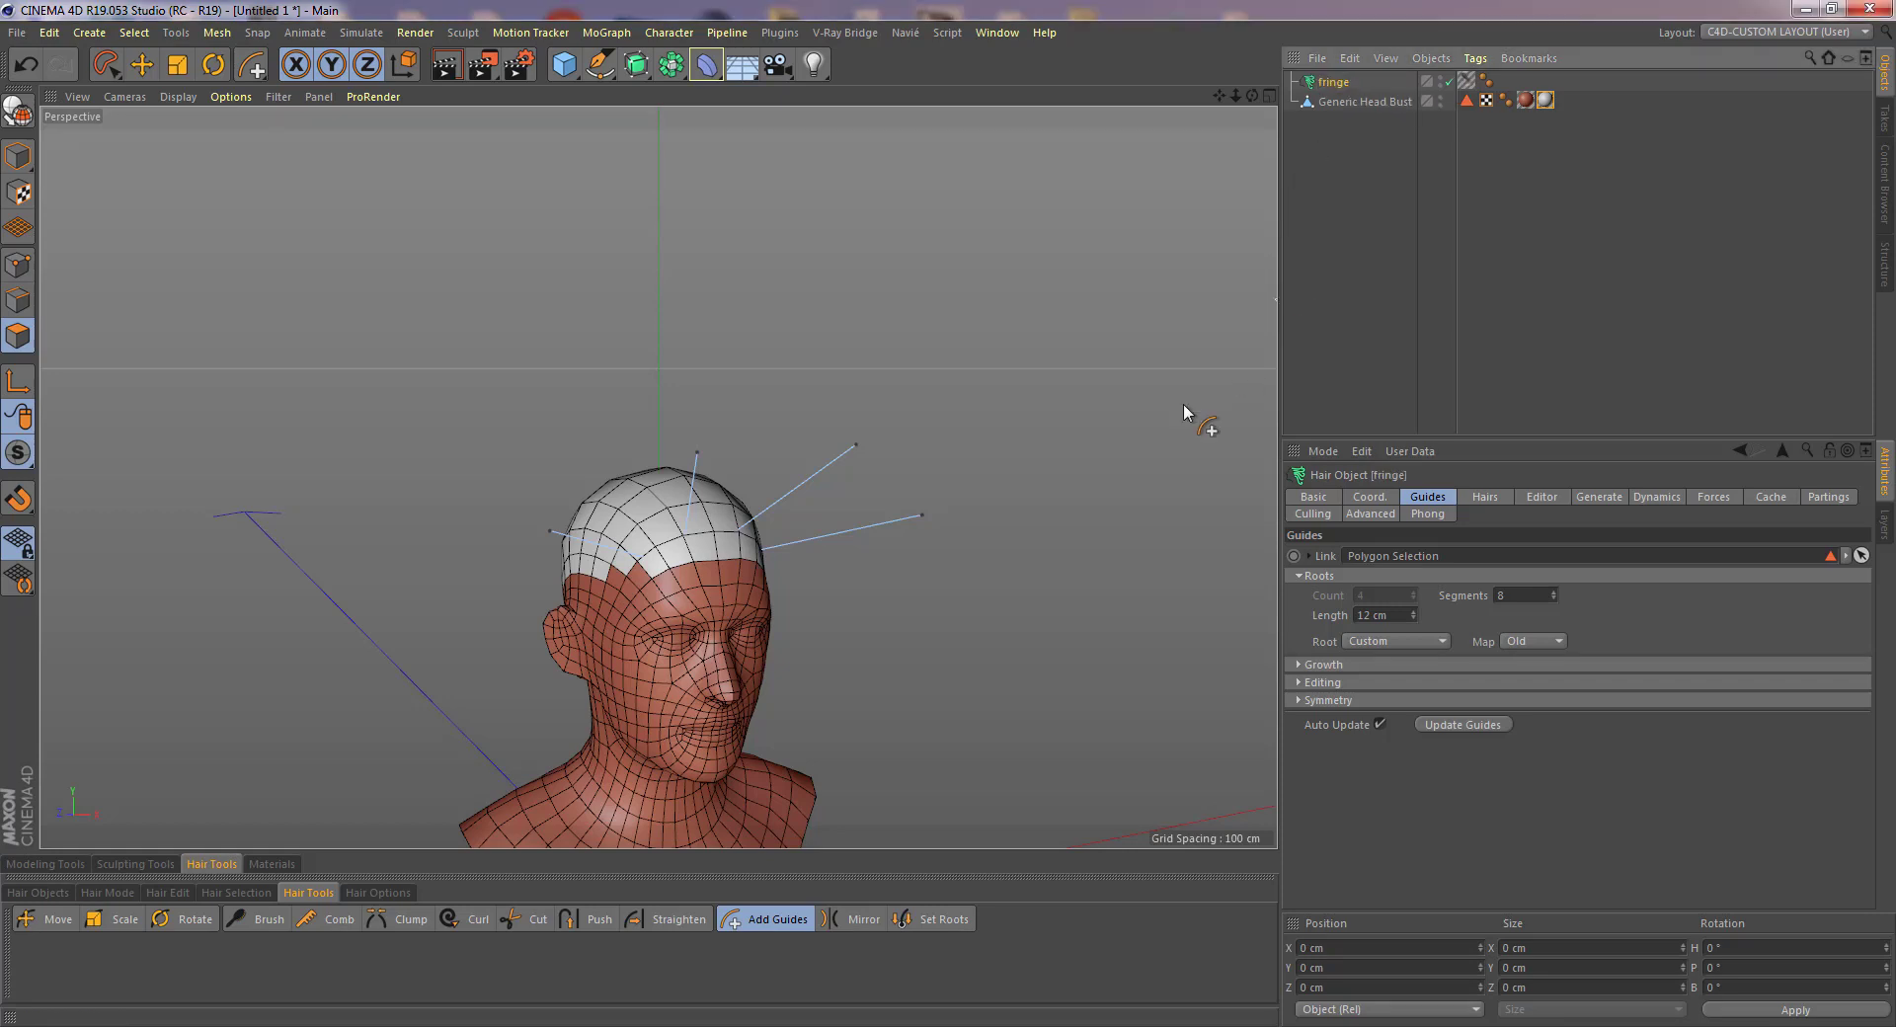
alt+drag(696, 539, 869, 524)
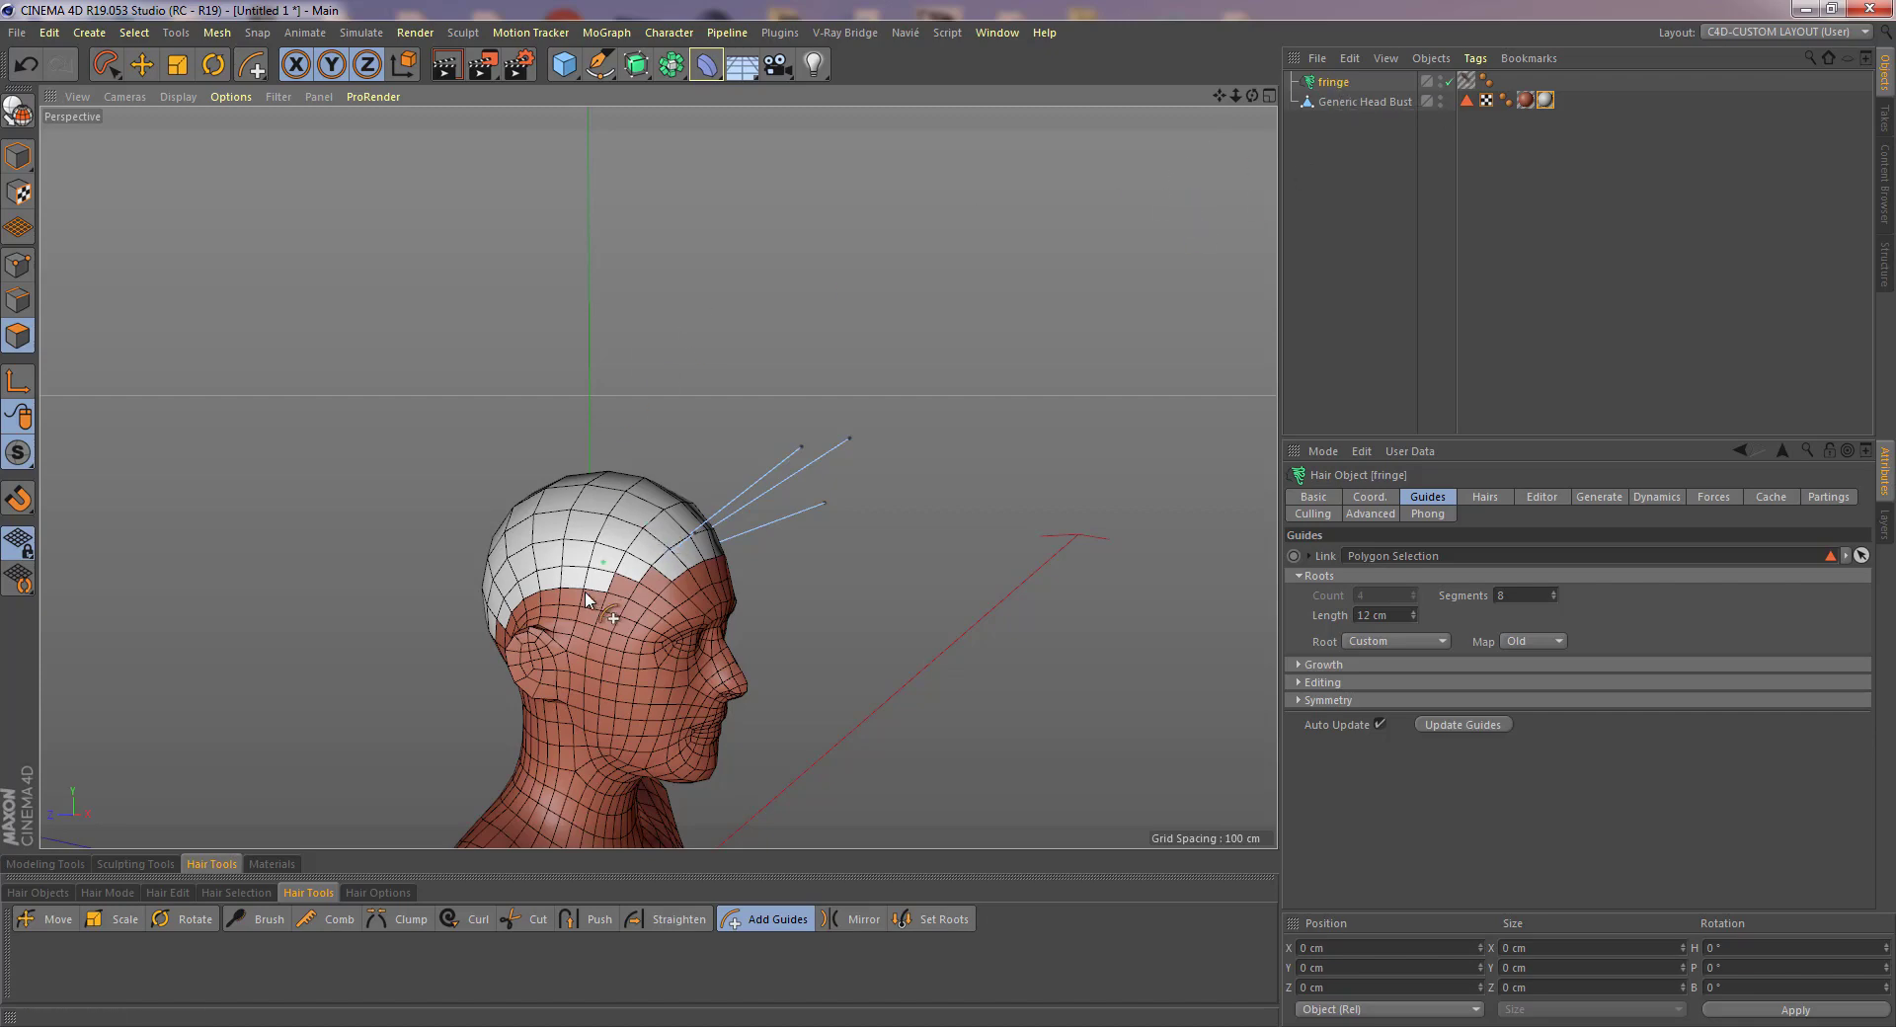
alt+drag(610, 617, 1212, 199)
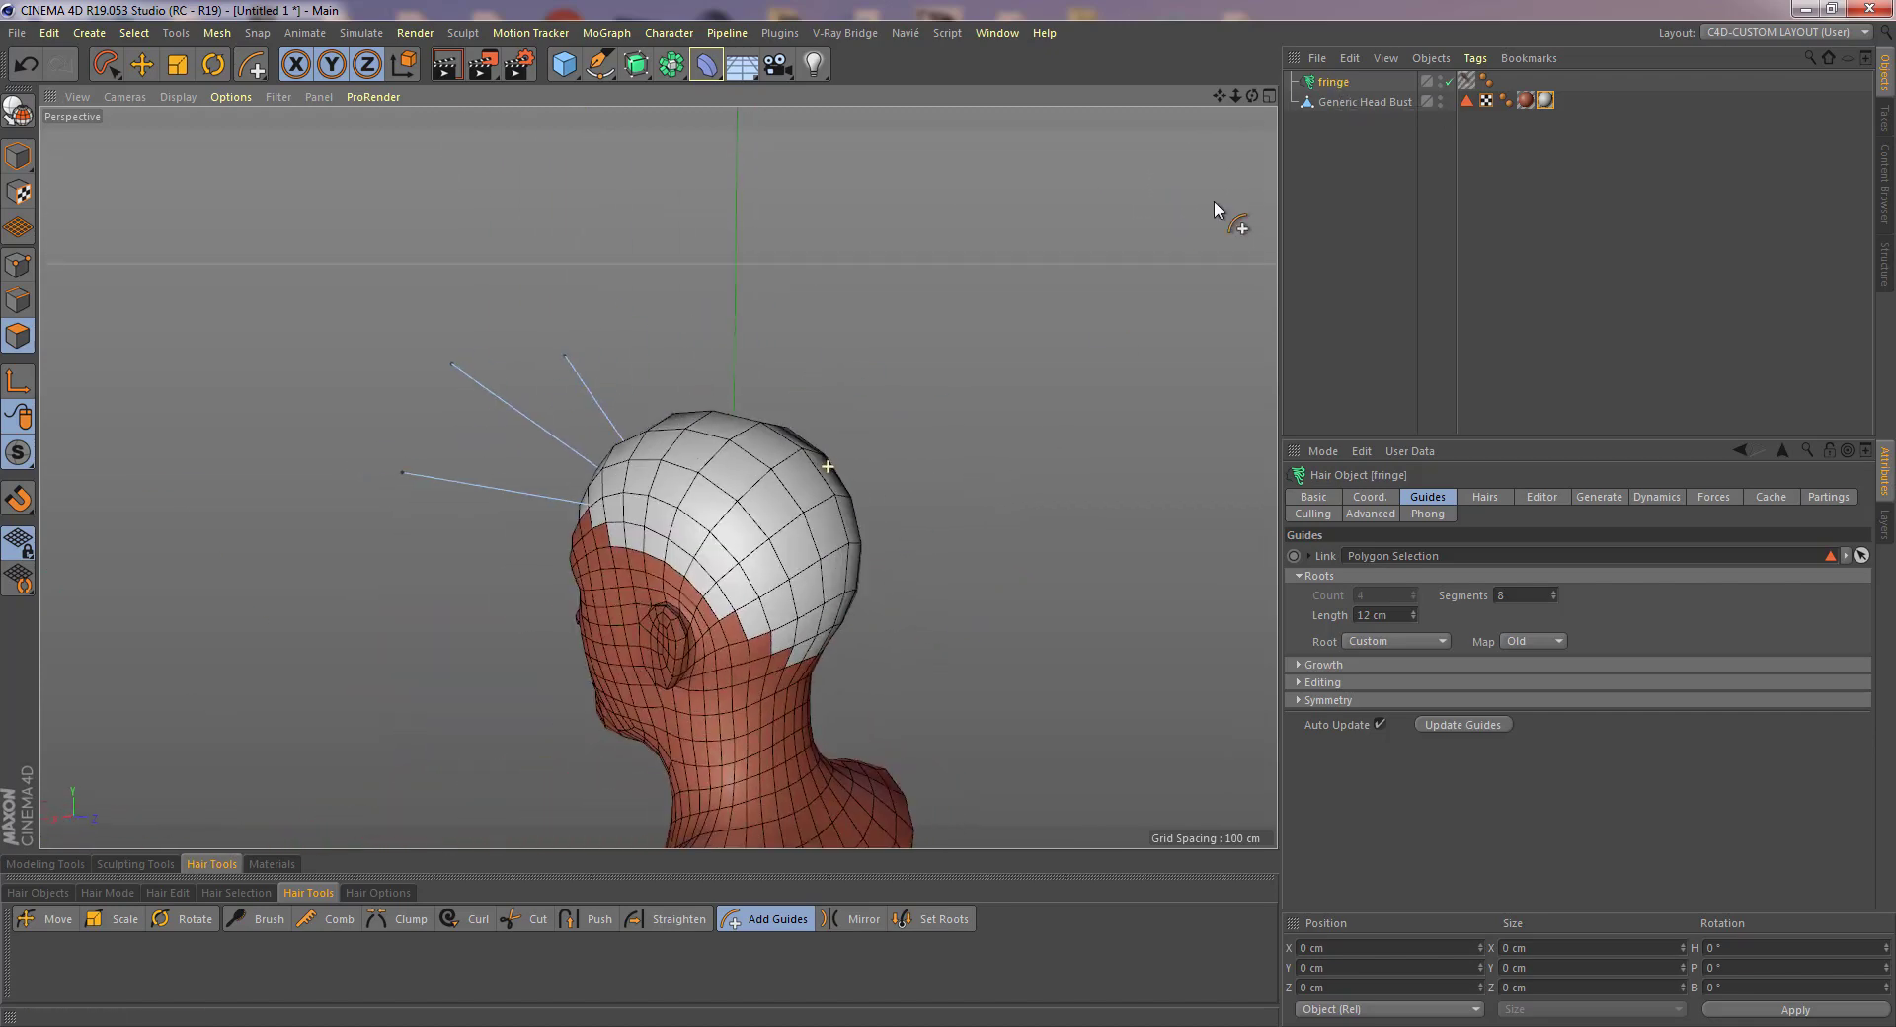
alt+drag(711, 632, 623, 475)
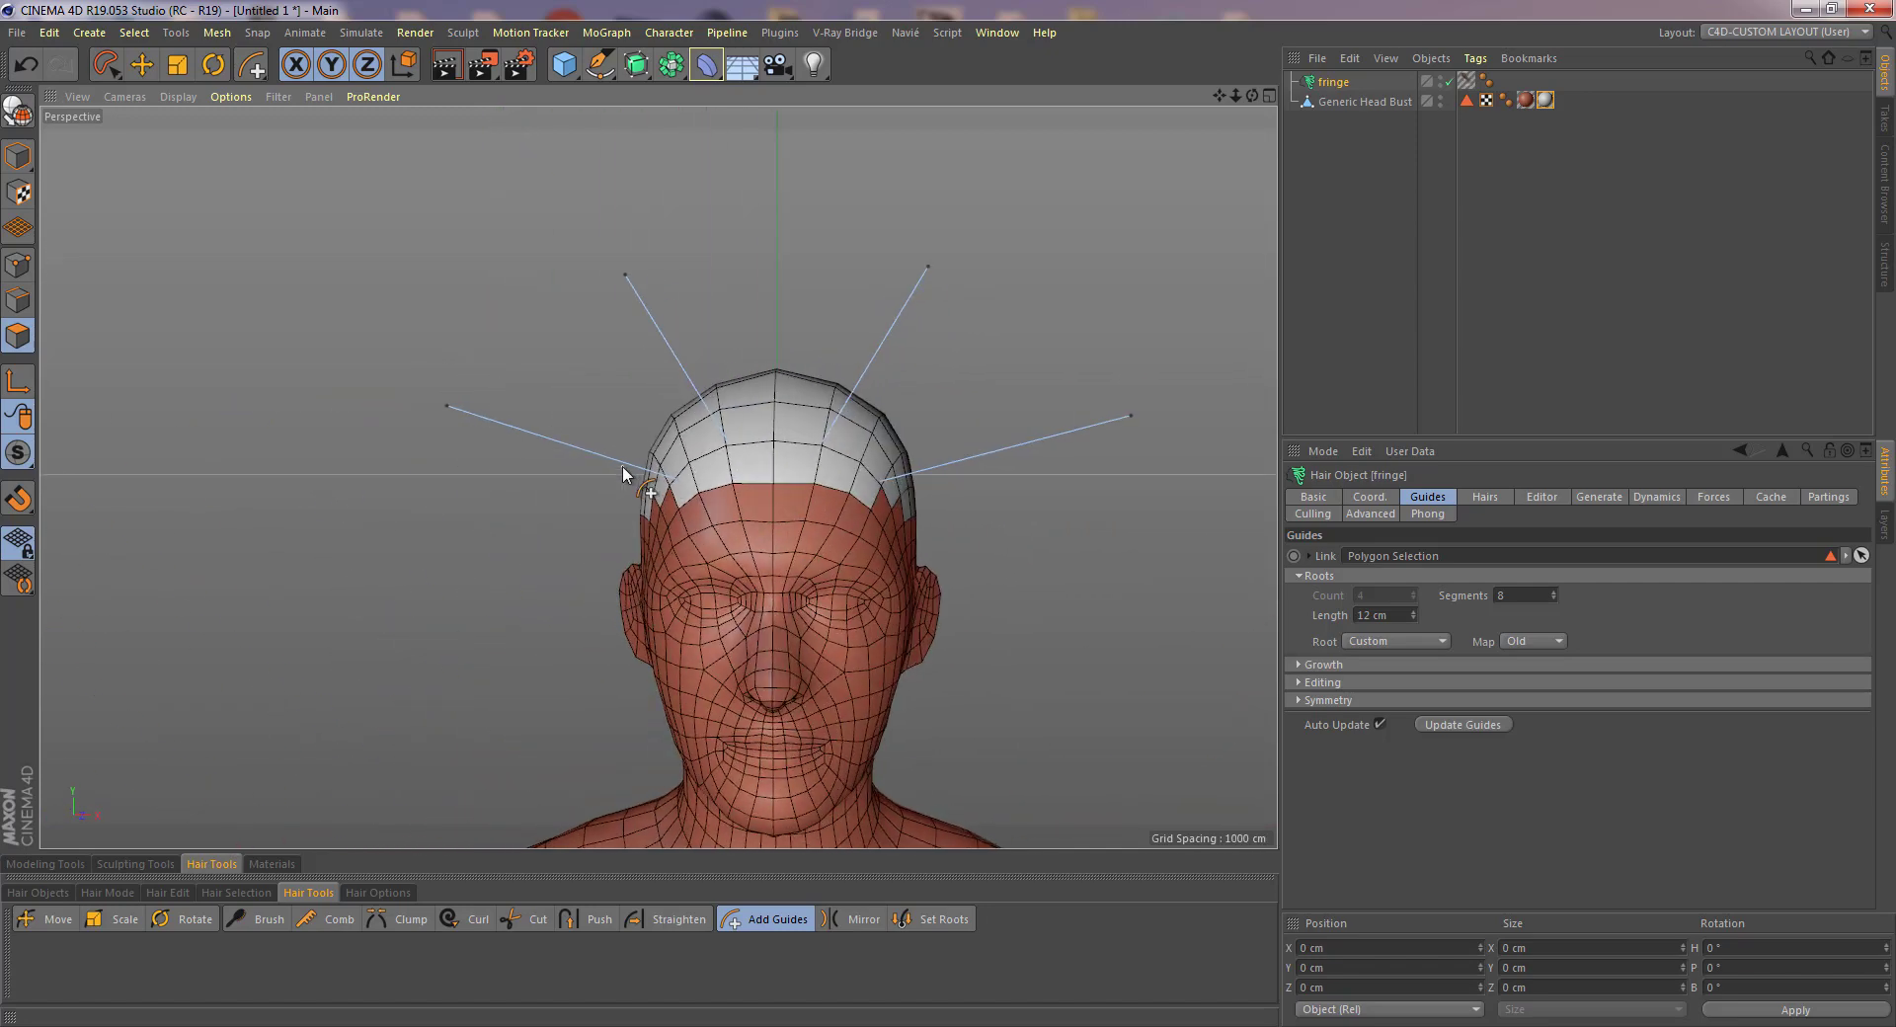
alt+drag(623, 475, 696, 474)
alt+middle_drag(696, 474, 553, 405)
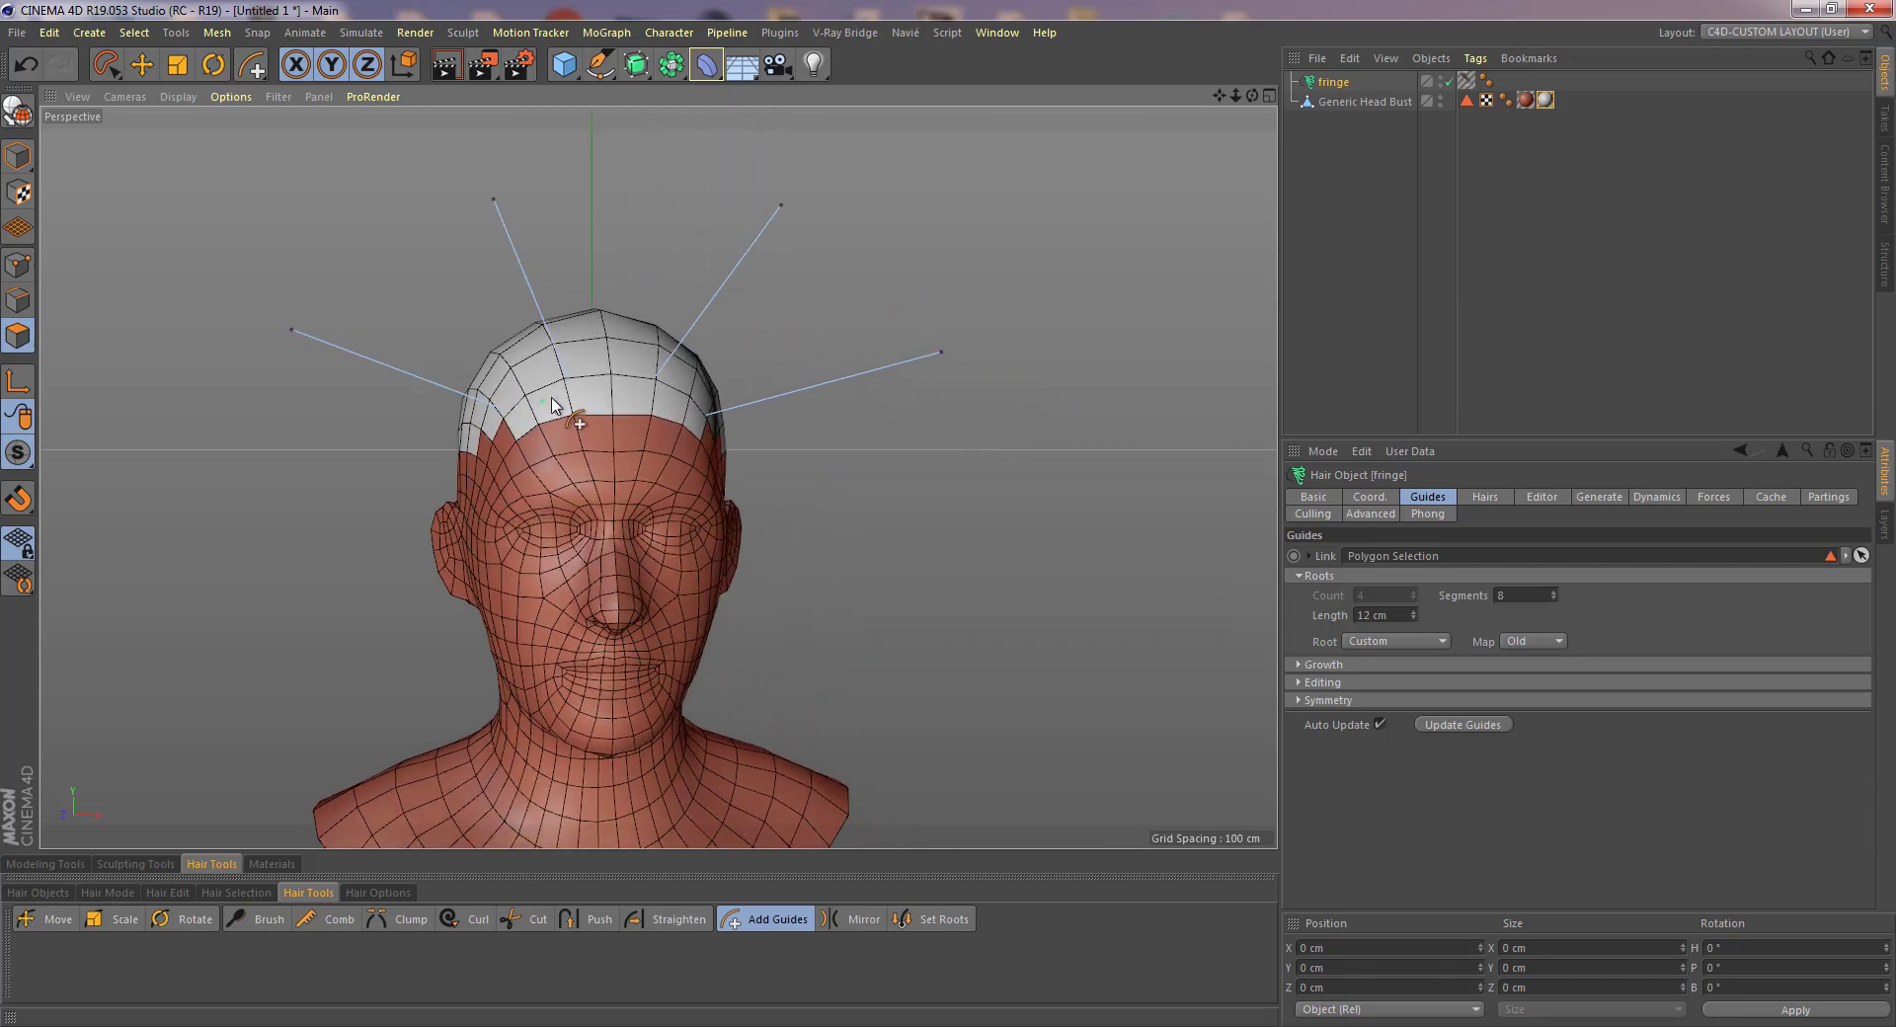
- Add a Cube primitive and set its X, Y and Z sizes to 23 cm
click(565, 69)
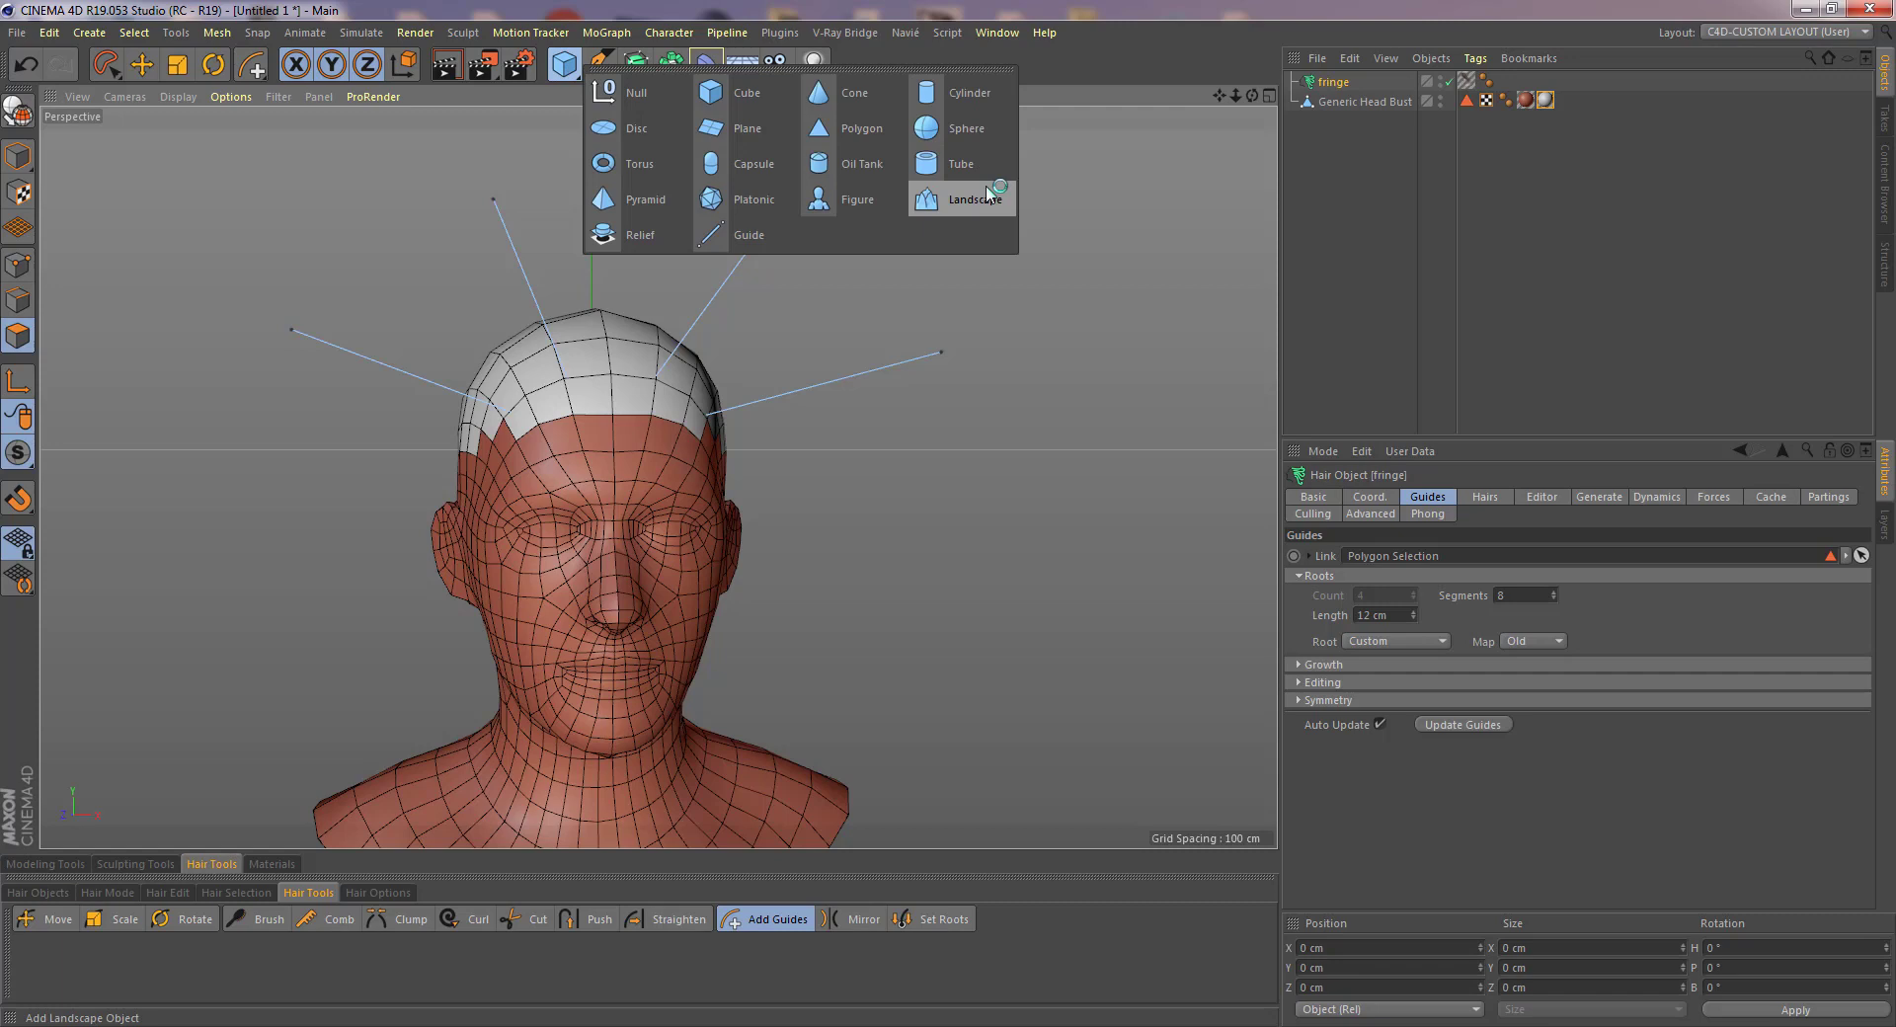
click(713, 95)
scroll(727, 535, down, 5)
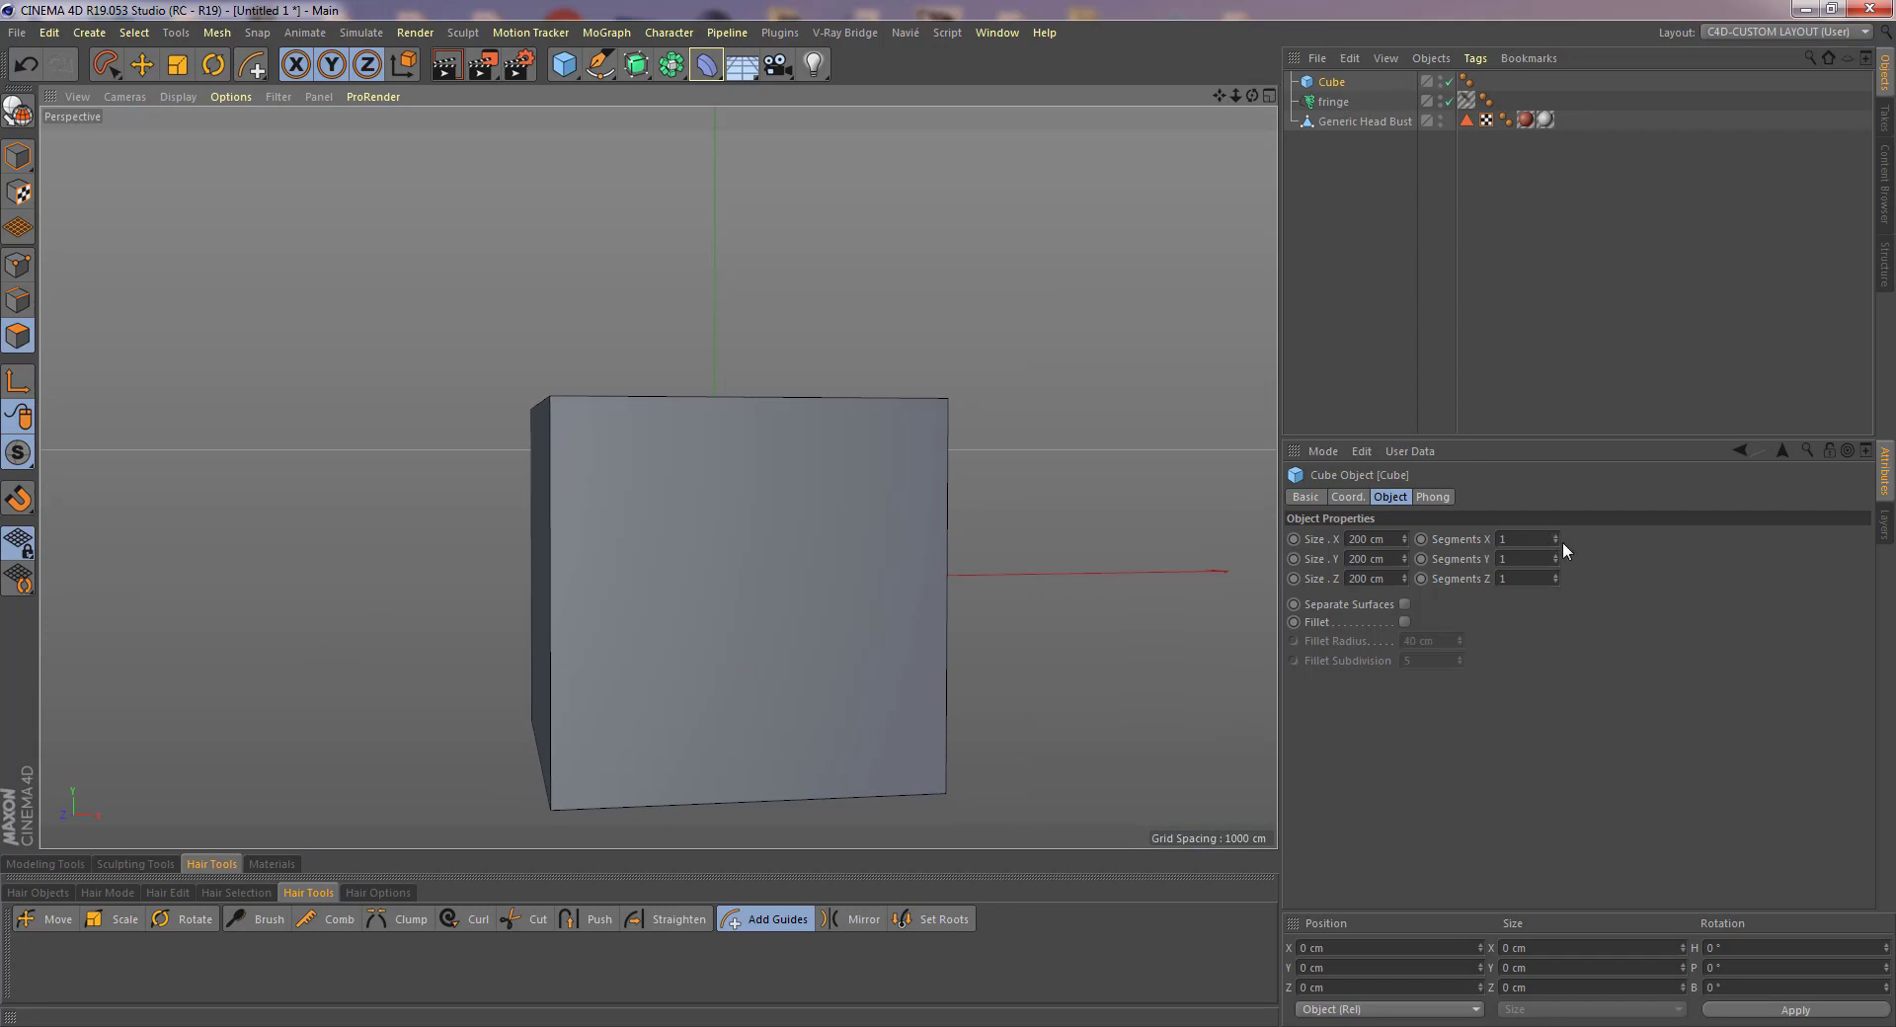
click(1396, 539)
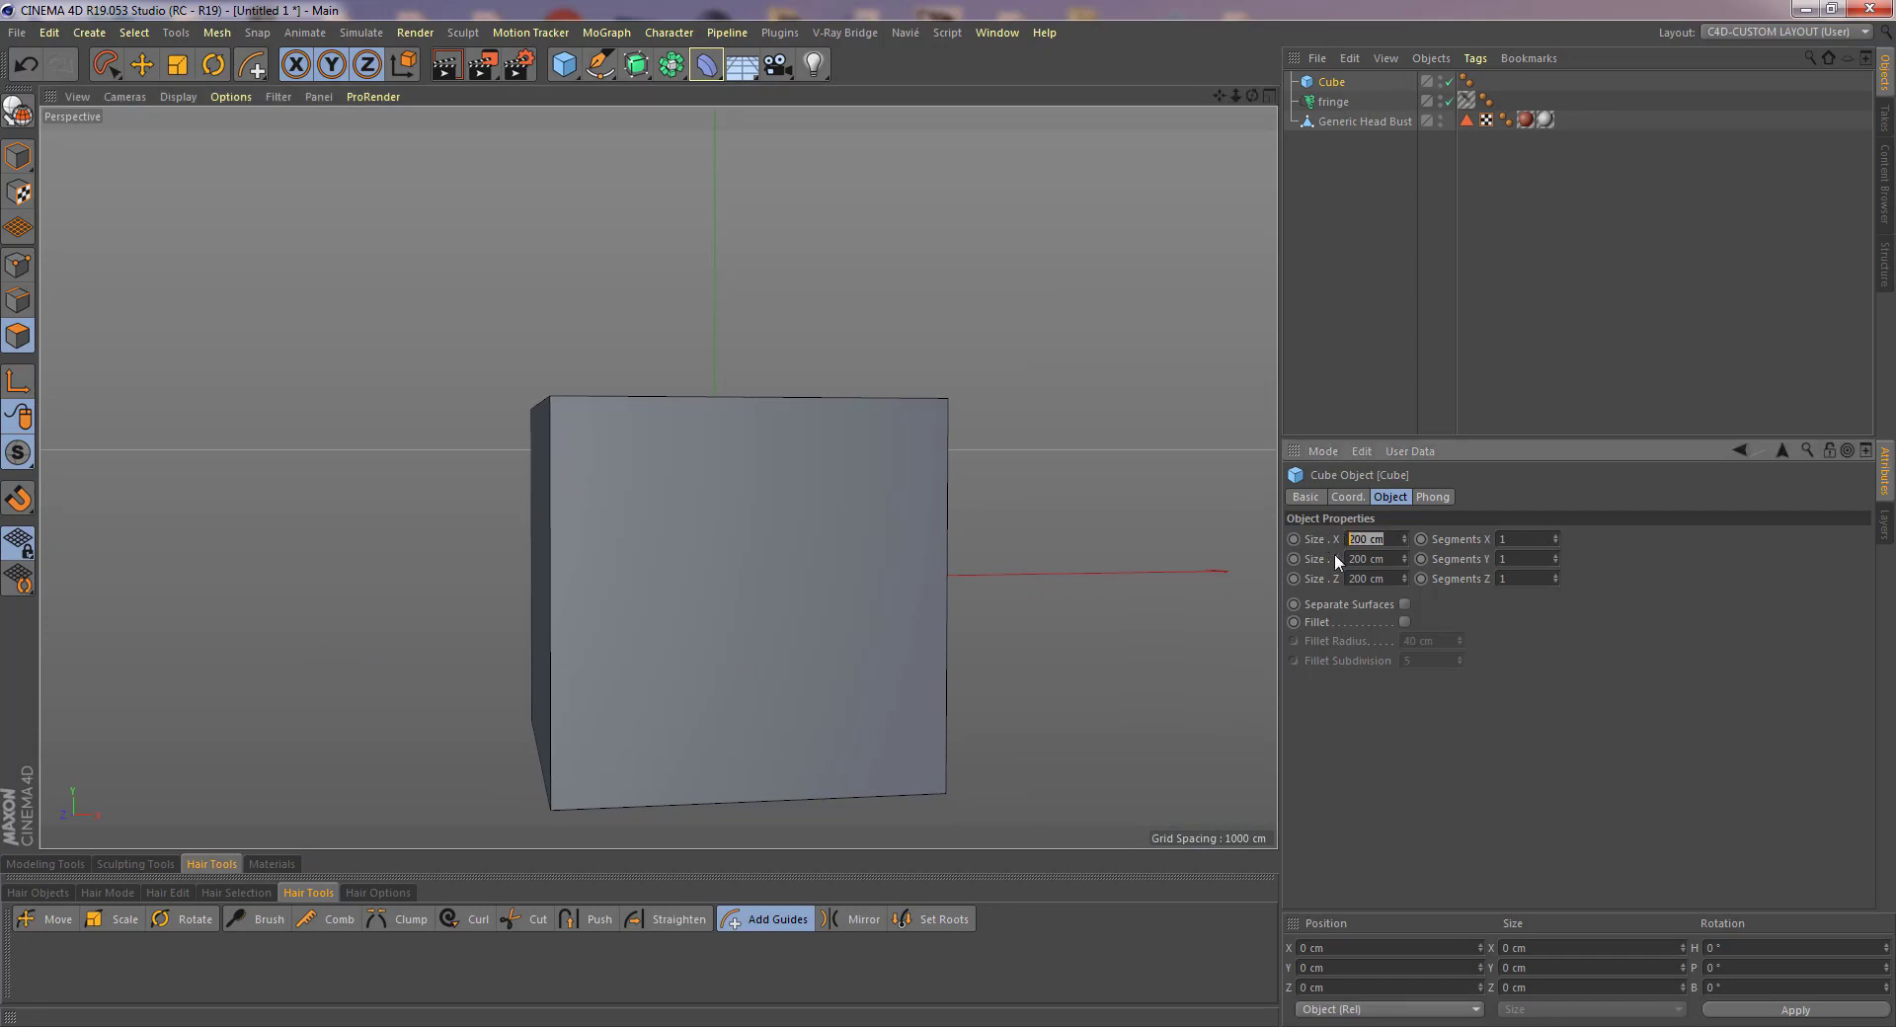
text(23)
key(Tab)
text(23)
key(Tab)
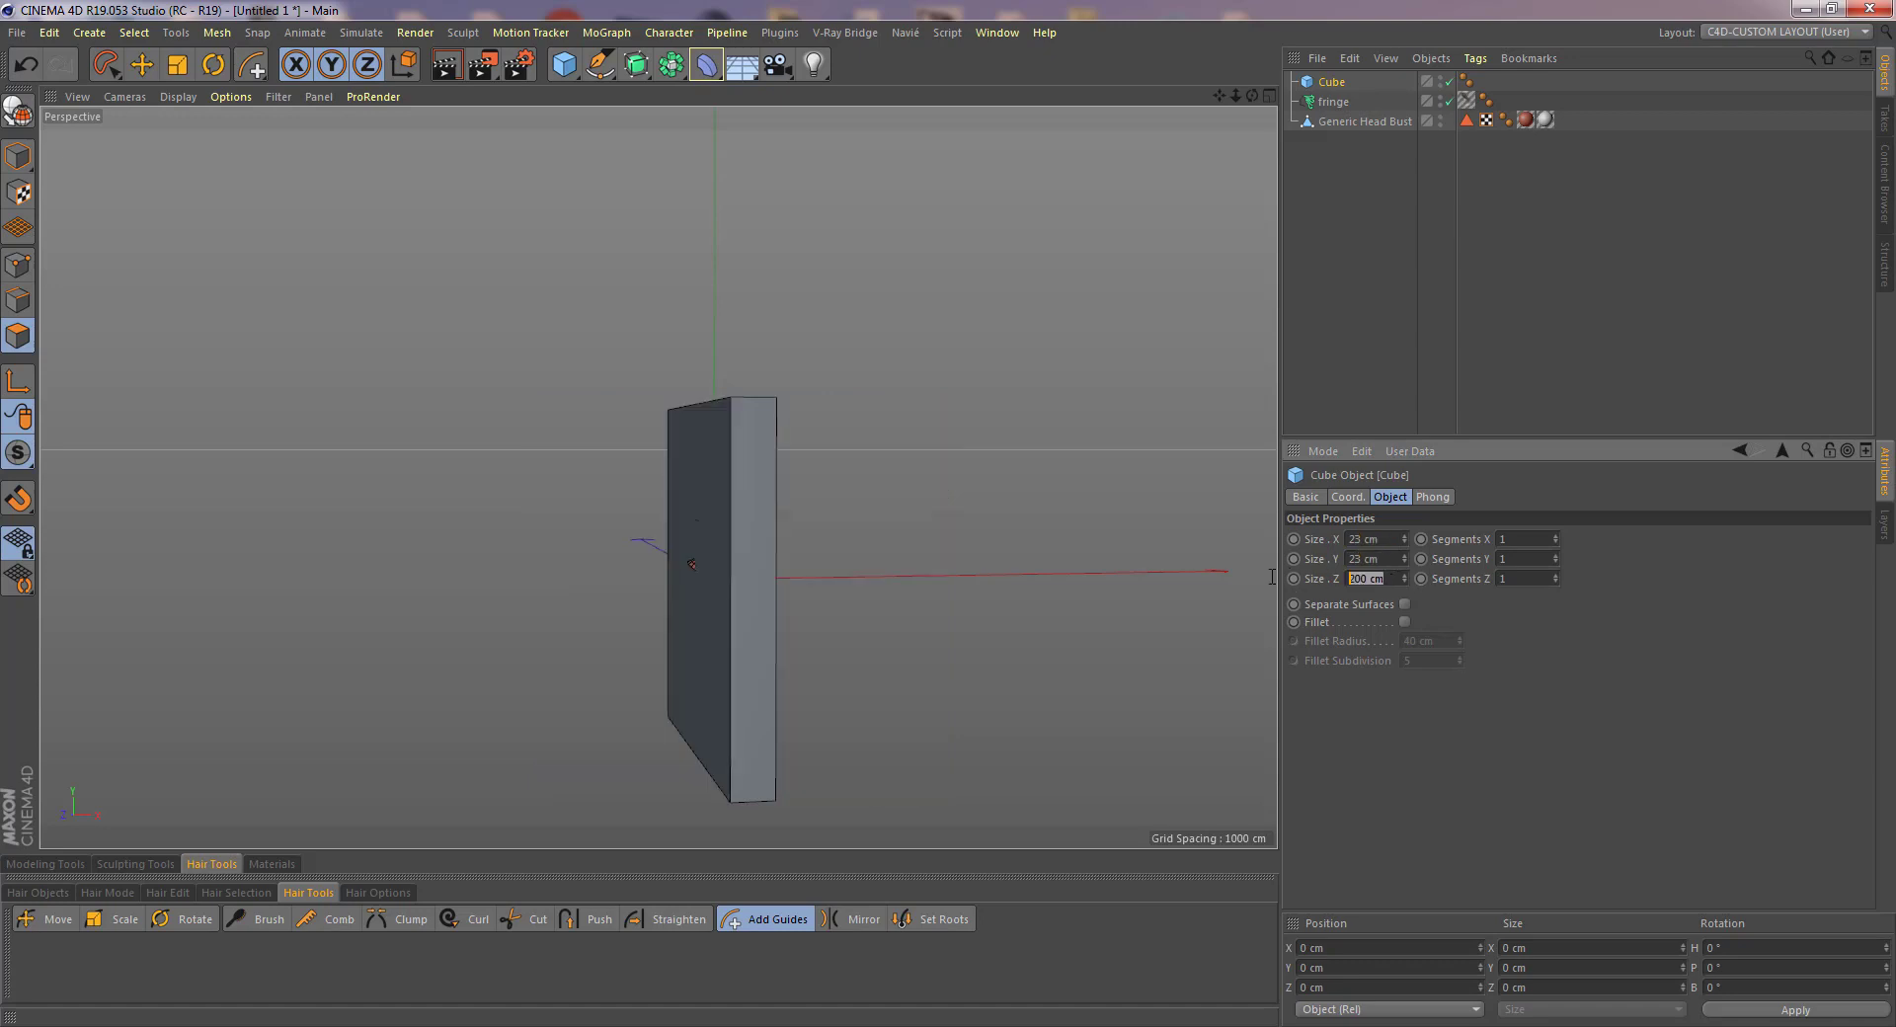
text(23)
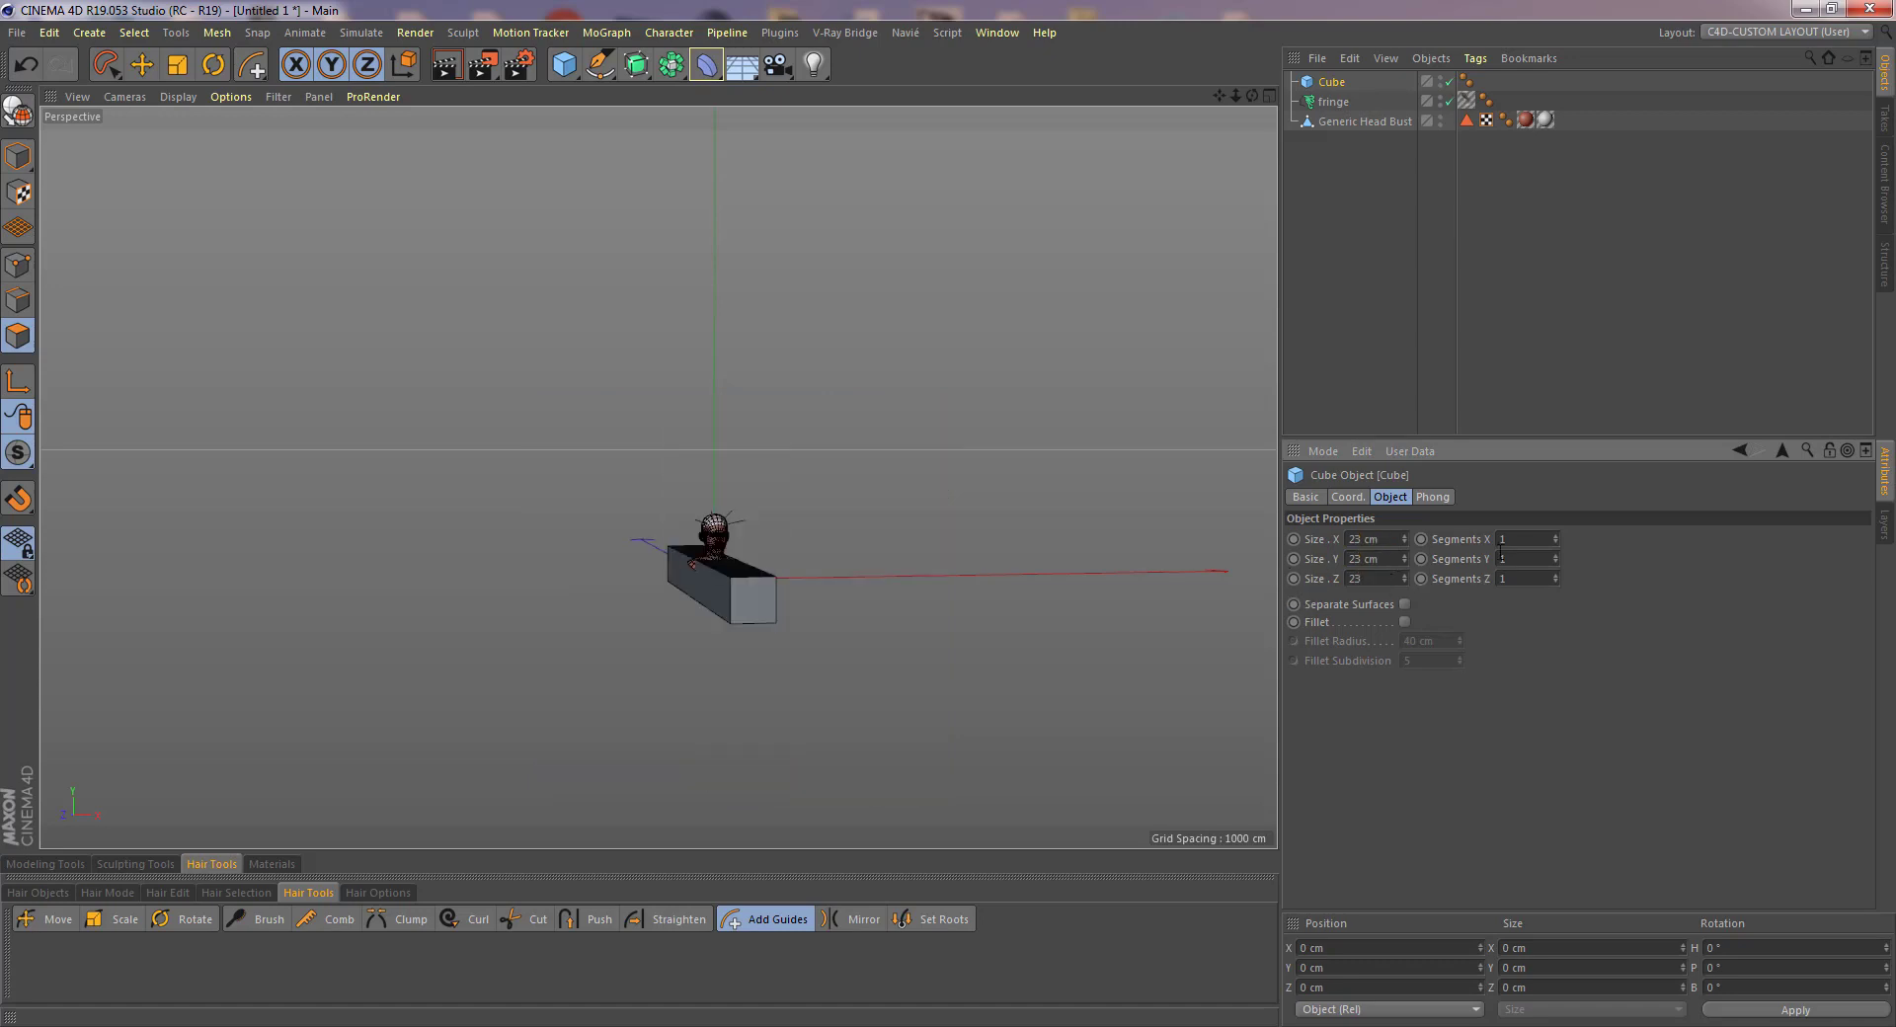
key(Return)
scroll(889, 553, up, 5)
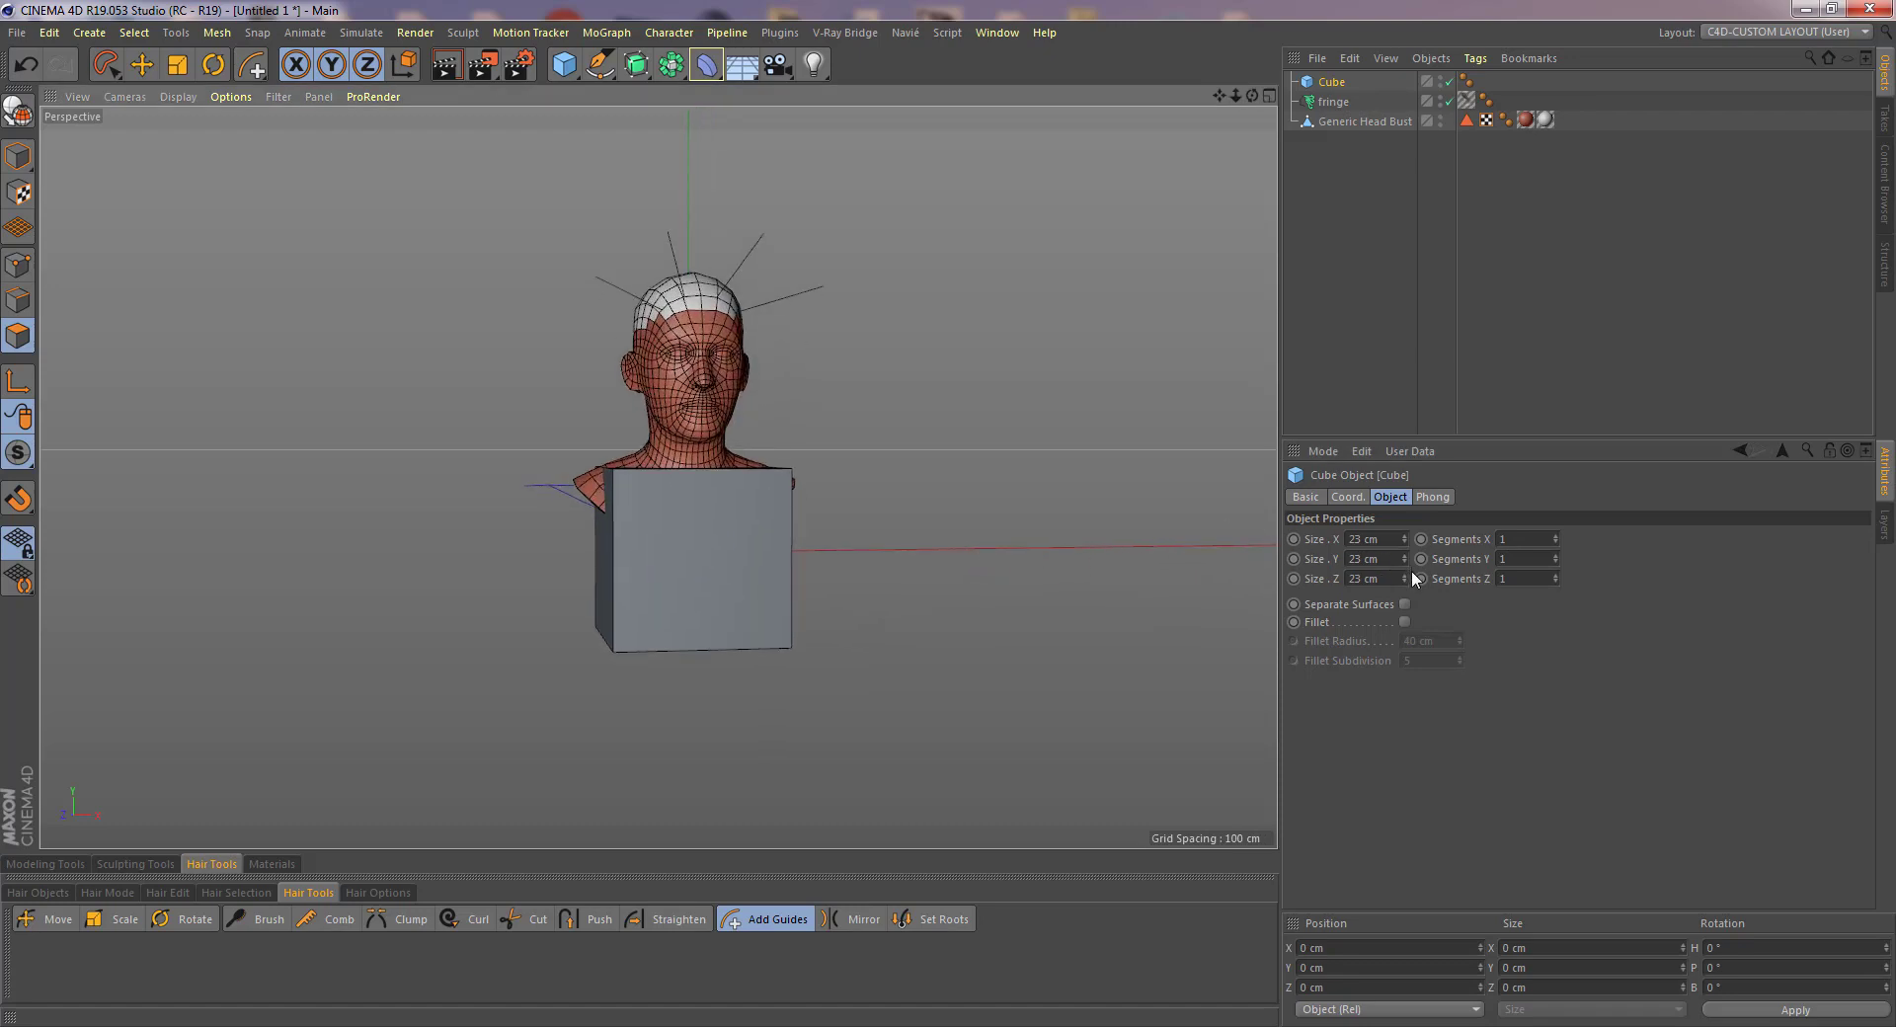
- Reduce the cube to 6 cm in X, 17 cm in Y and 6 cm in Z
mouse_move(1404, 557)
mouse_down()
mouse_move(1405, 593)
mouse_move(1413, 496)
mouse_move(1404, 562)
mouse_move(1404, 532)
mouse_up()
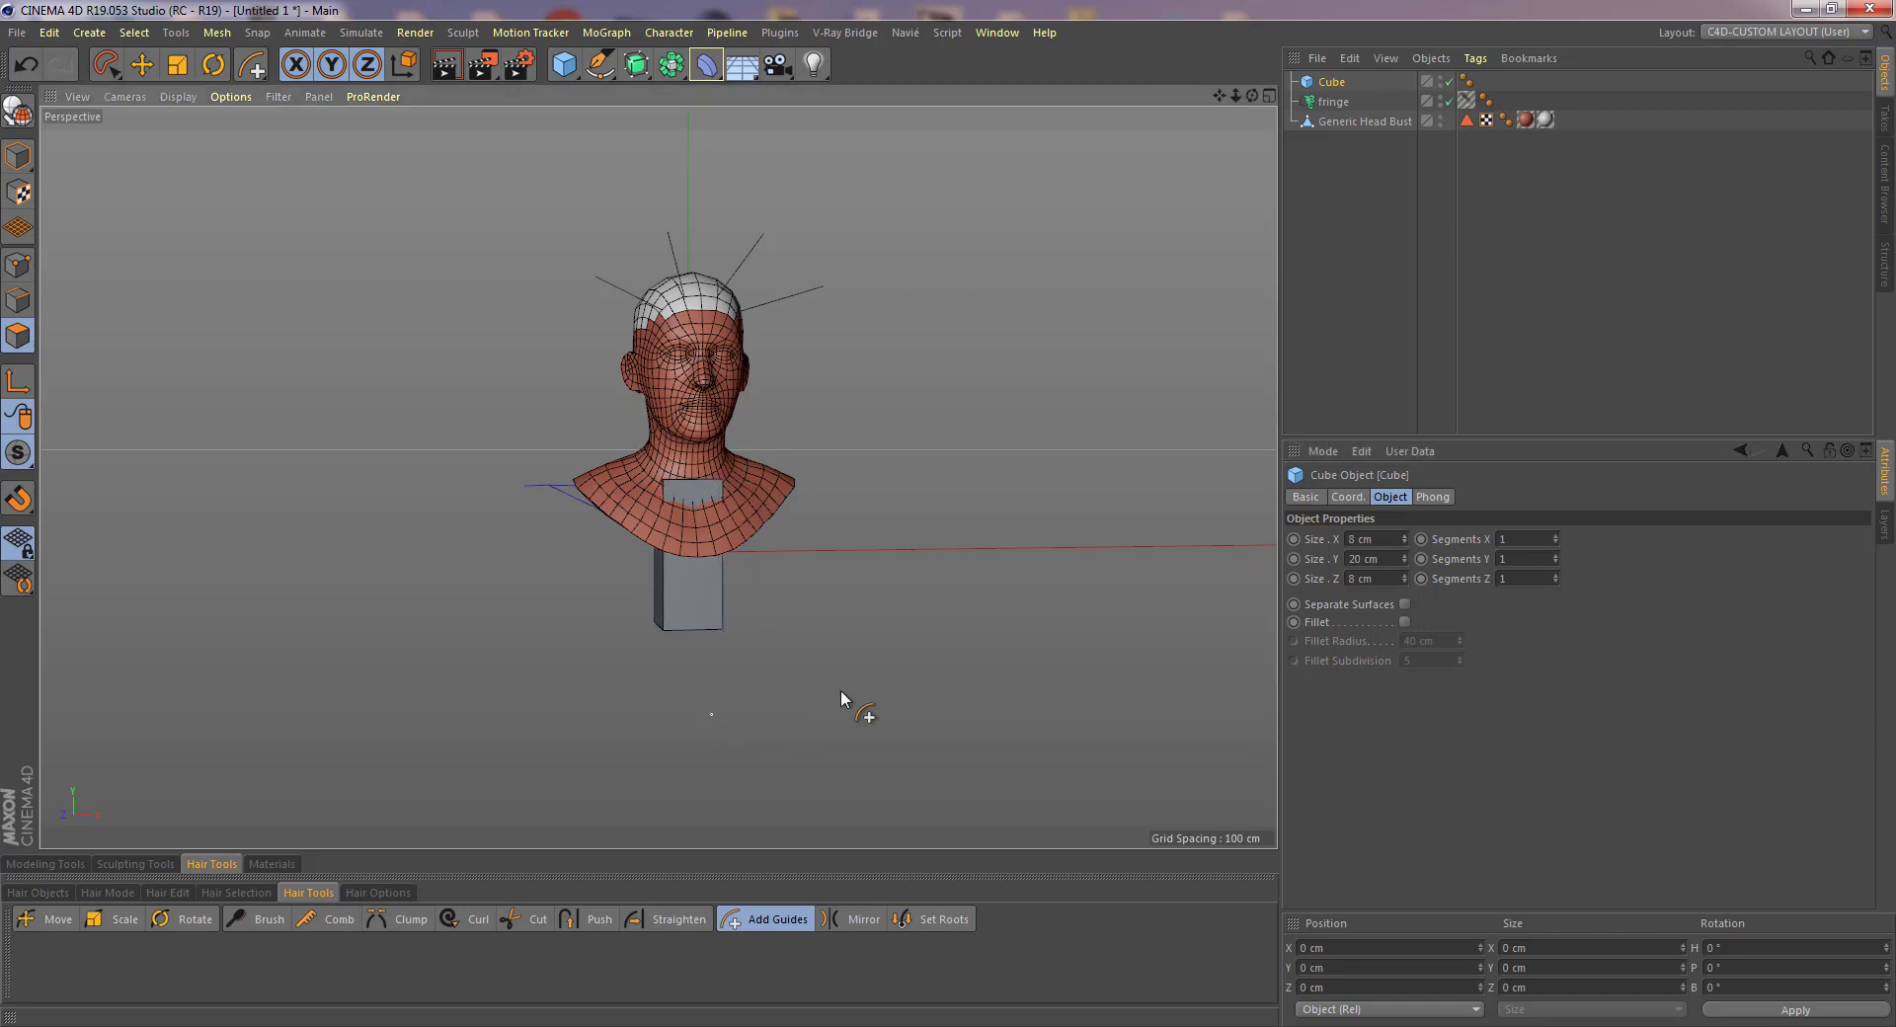
alt+drag(840, 689, 967, 702)
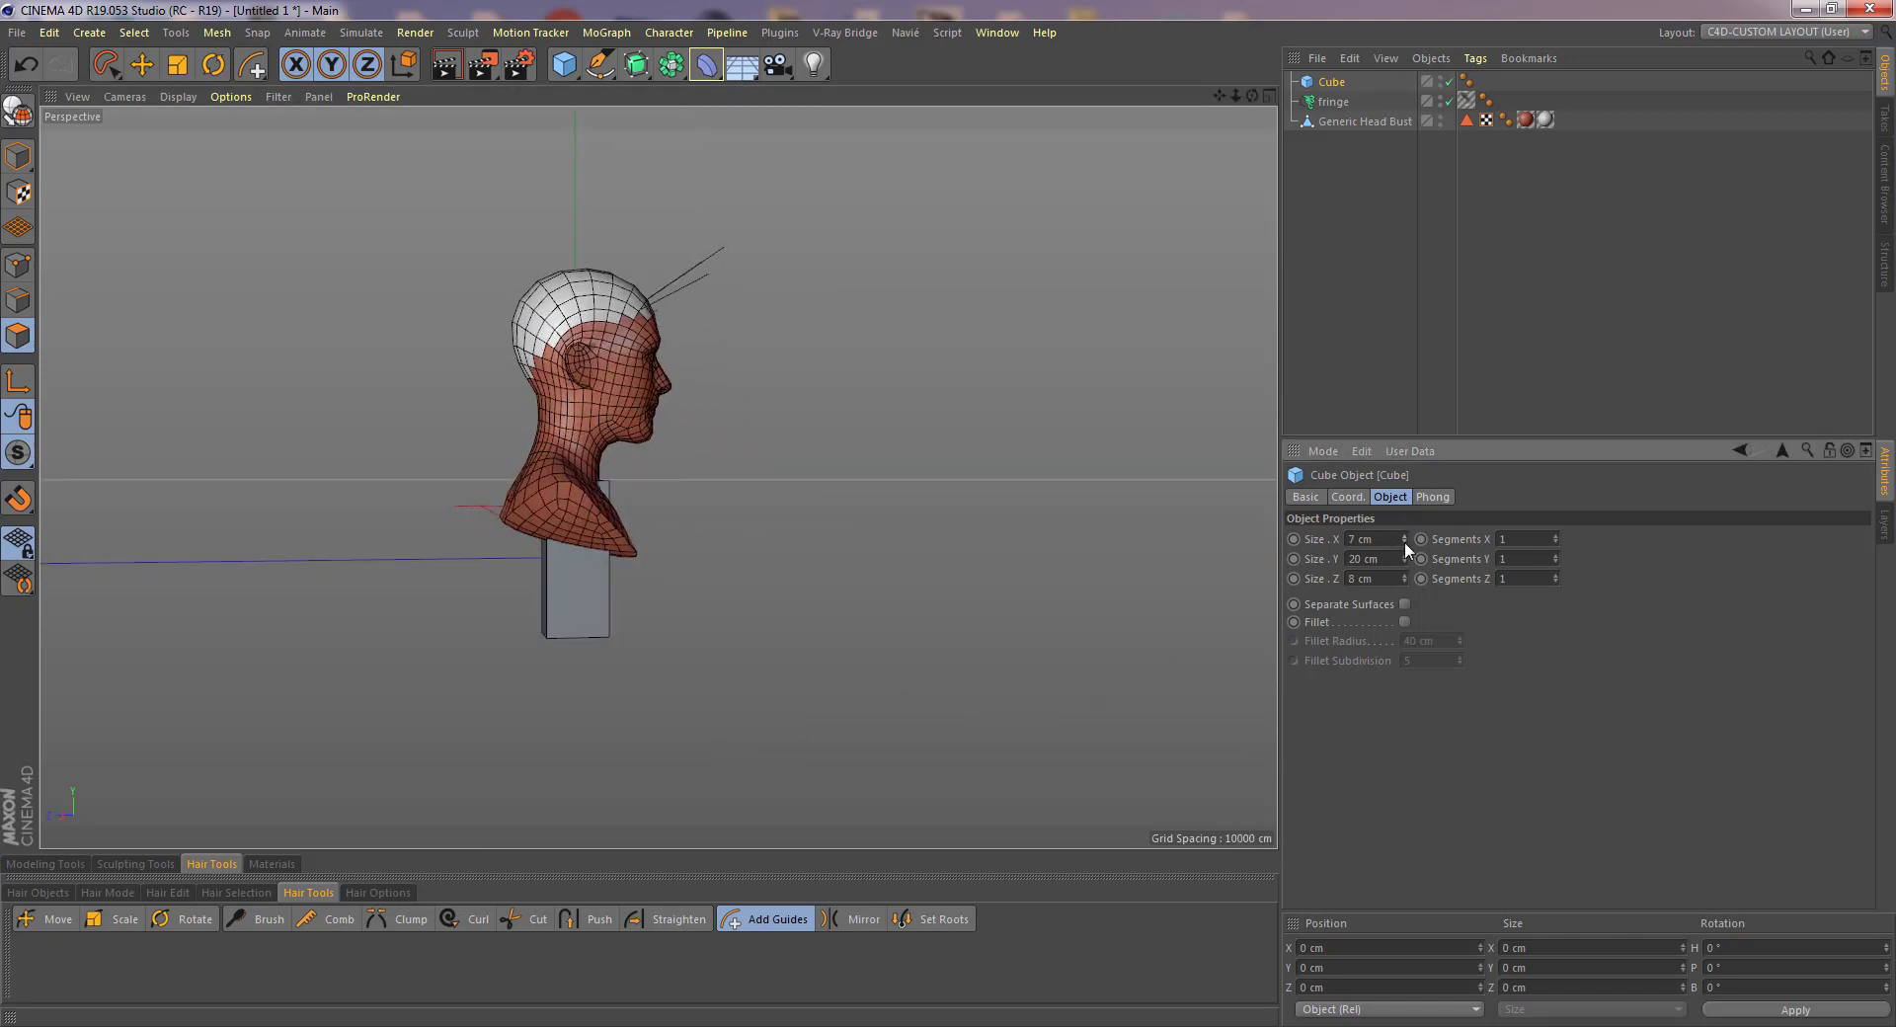
mouse_move(1404, 541)
mouse_down()
mouse_move(1401, 583)
mouse_move(1402, 563)
mouse_up()
alt+drag(725, 624, 614, 553)
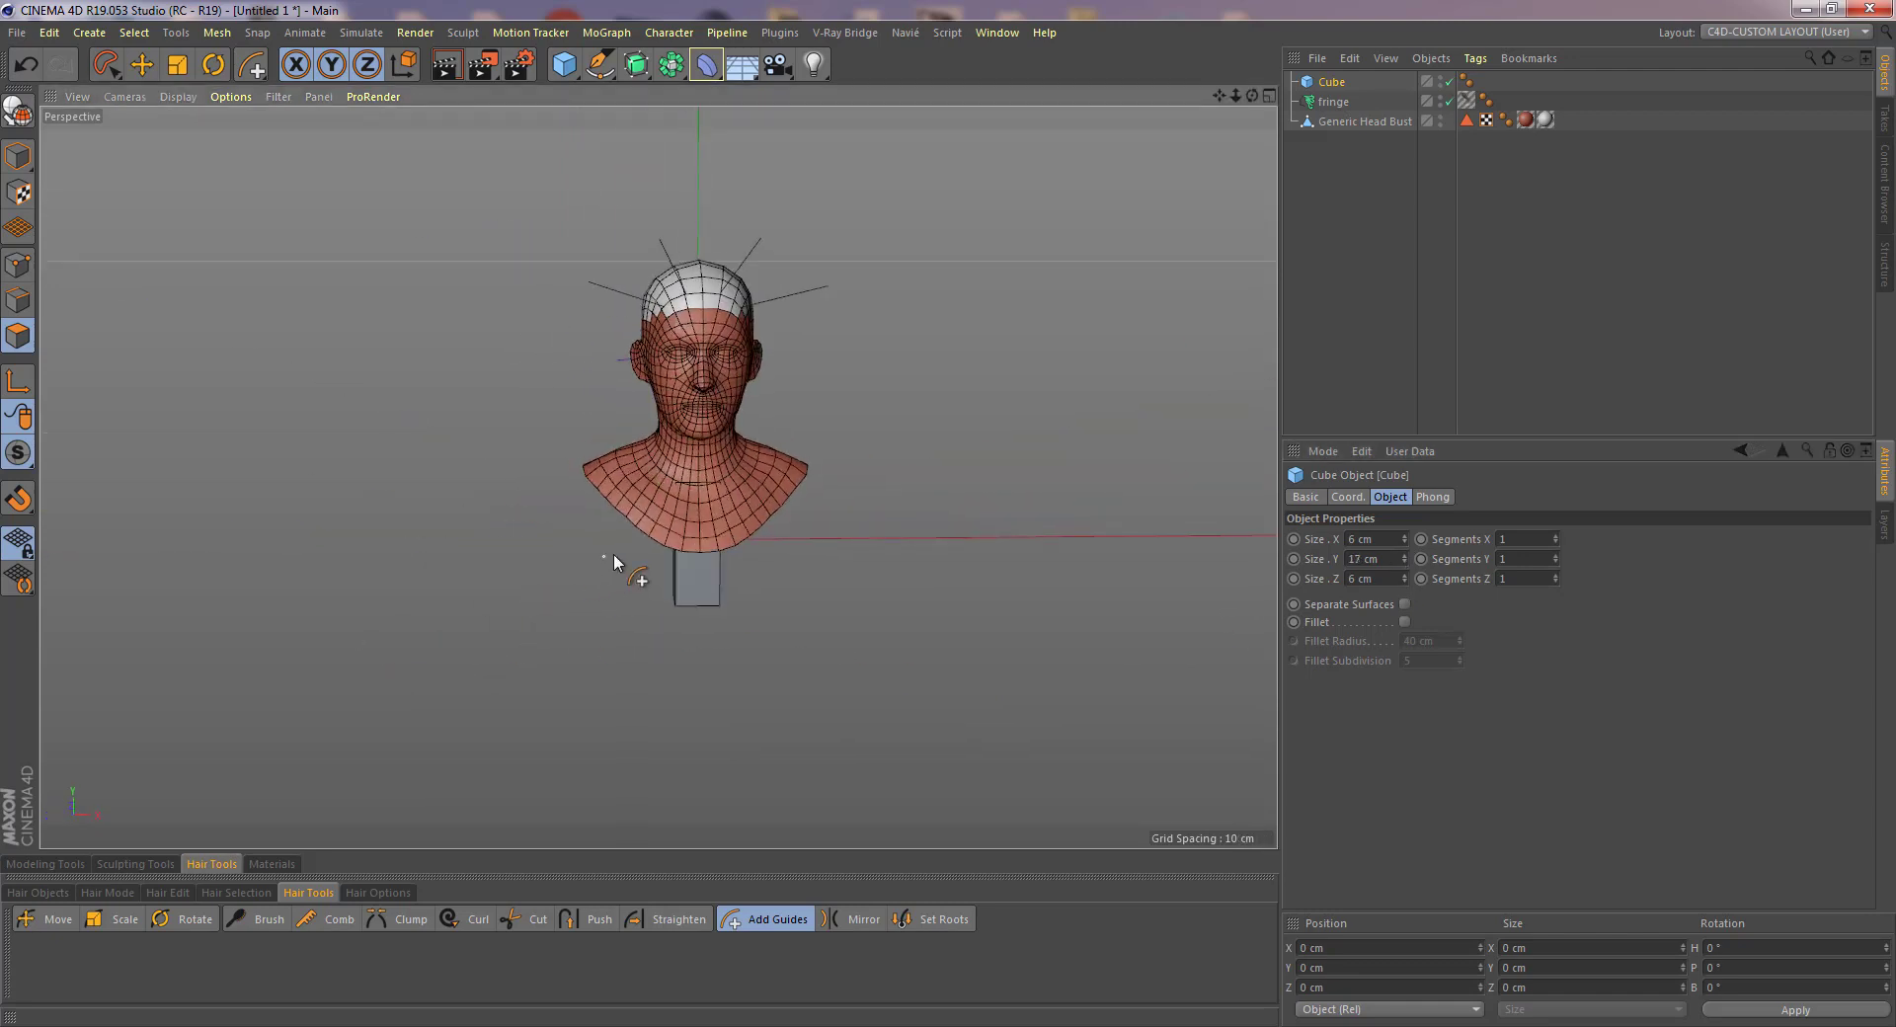
alt+right_drag(613, 553, 752, 533)
alt+right_drag(976, 534, 751, 558)
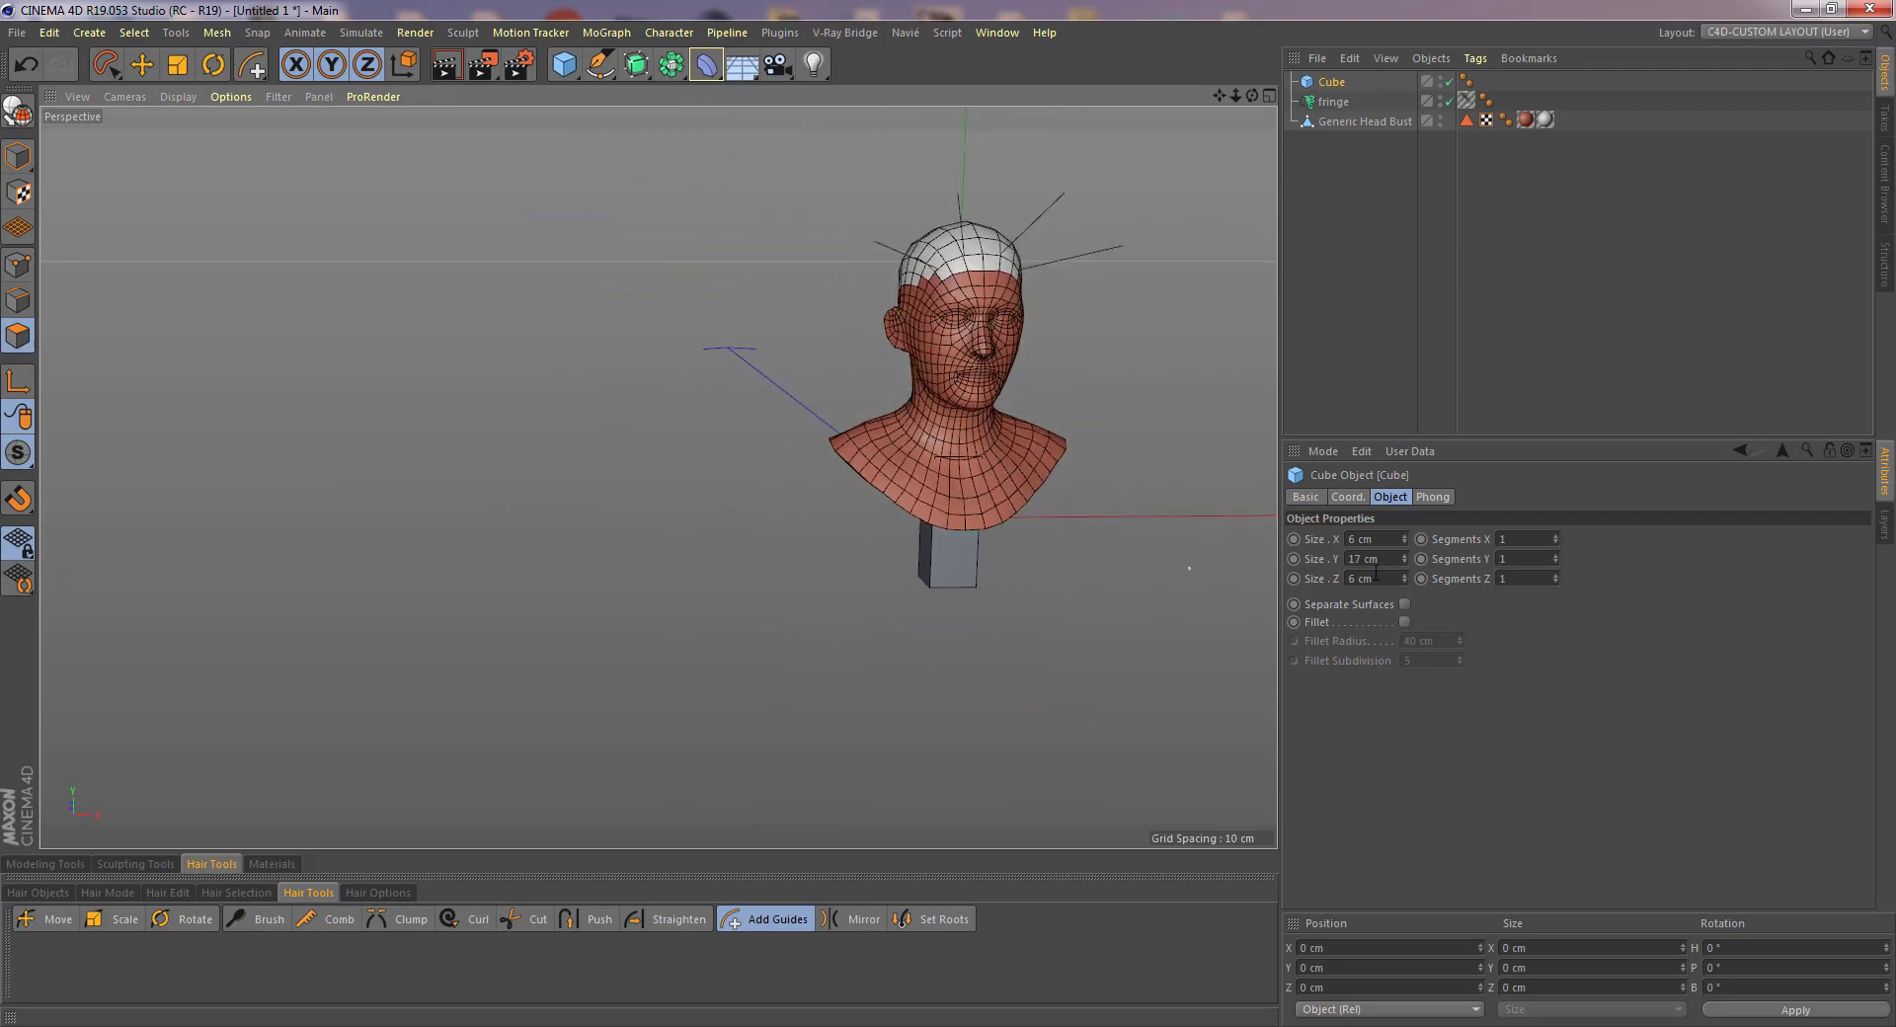
- Set the cube's segments to 1 in X, 3 in Y and 1 in Z
click(1557, 535)
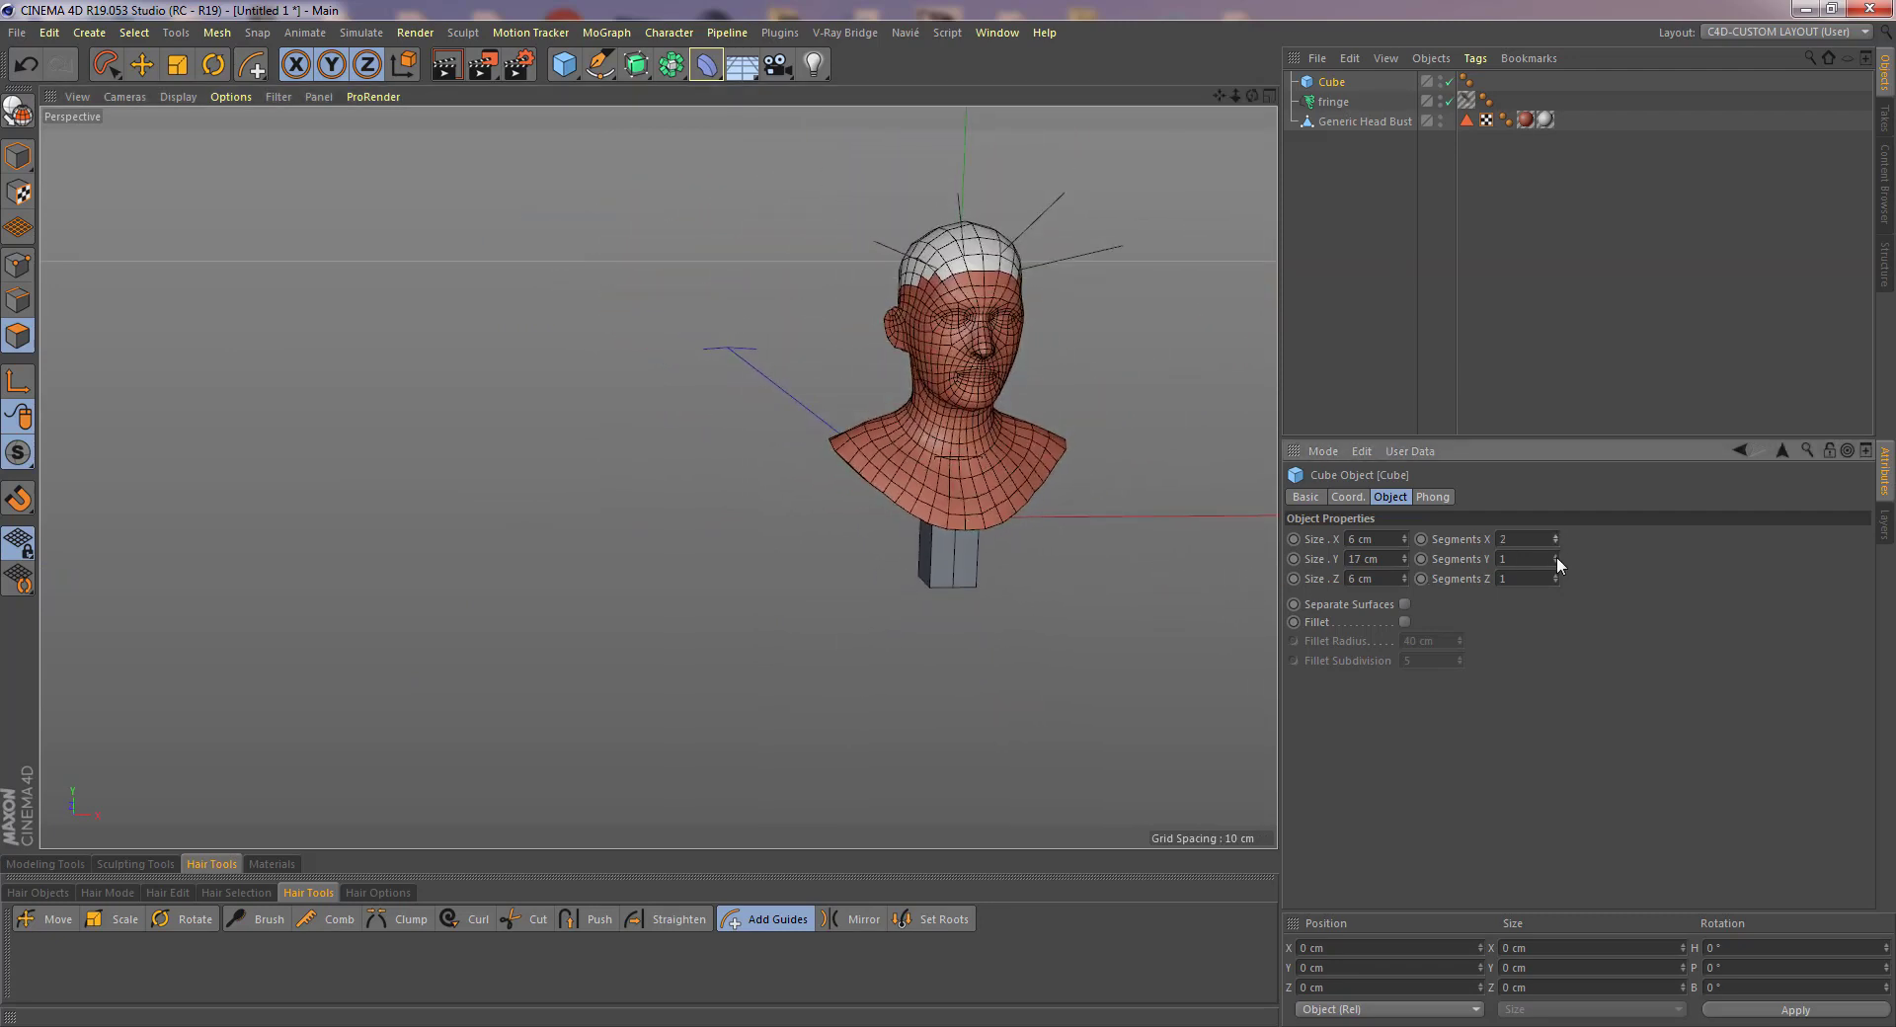
click(1555, 541)
click(1558, 575)
drag(1554, 556, 1555, 556)
click(1555, 565)
click(1555, 565)
alt+drag(917, 549, 1064, 491)
alt+right_drag(759, 619, 815, 626)
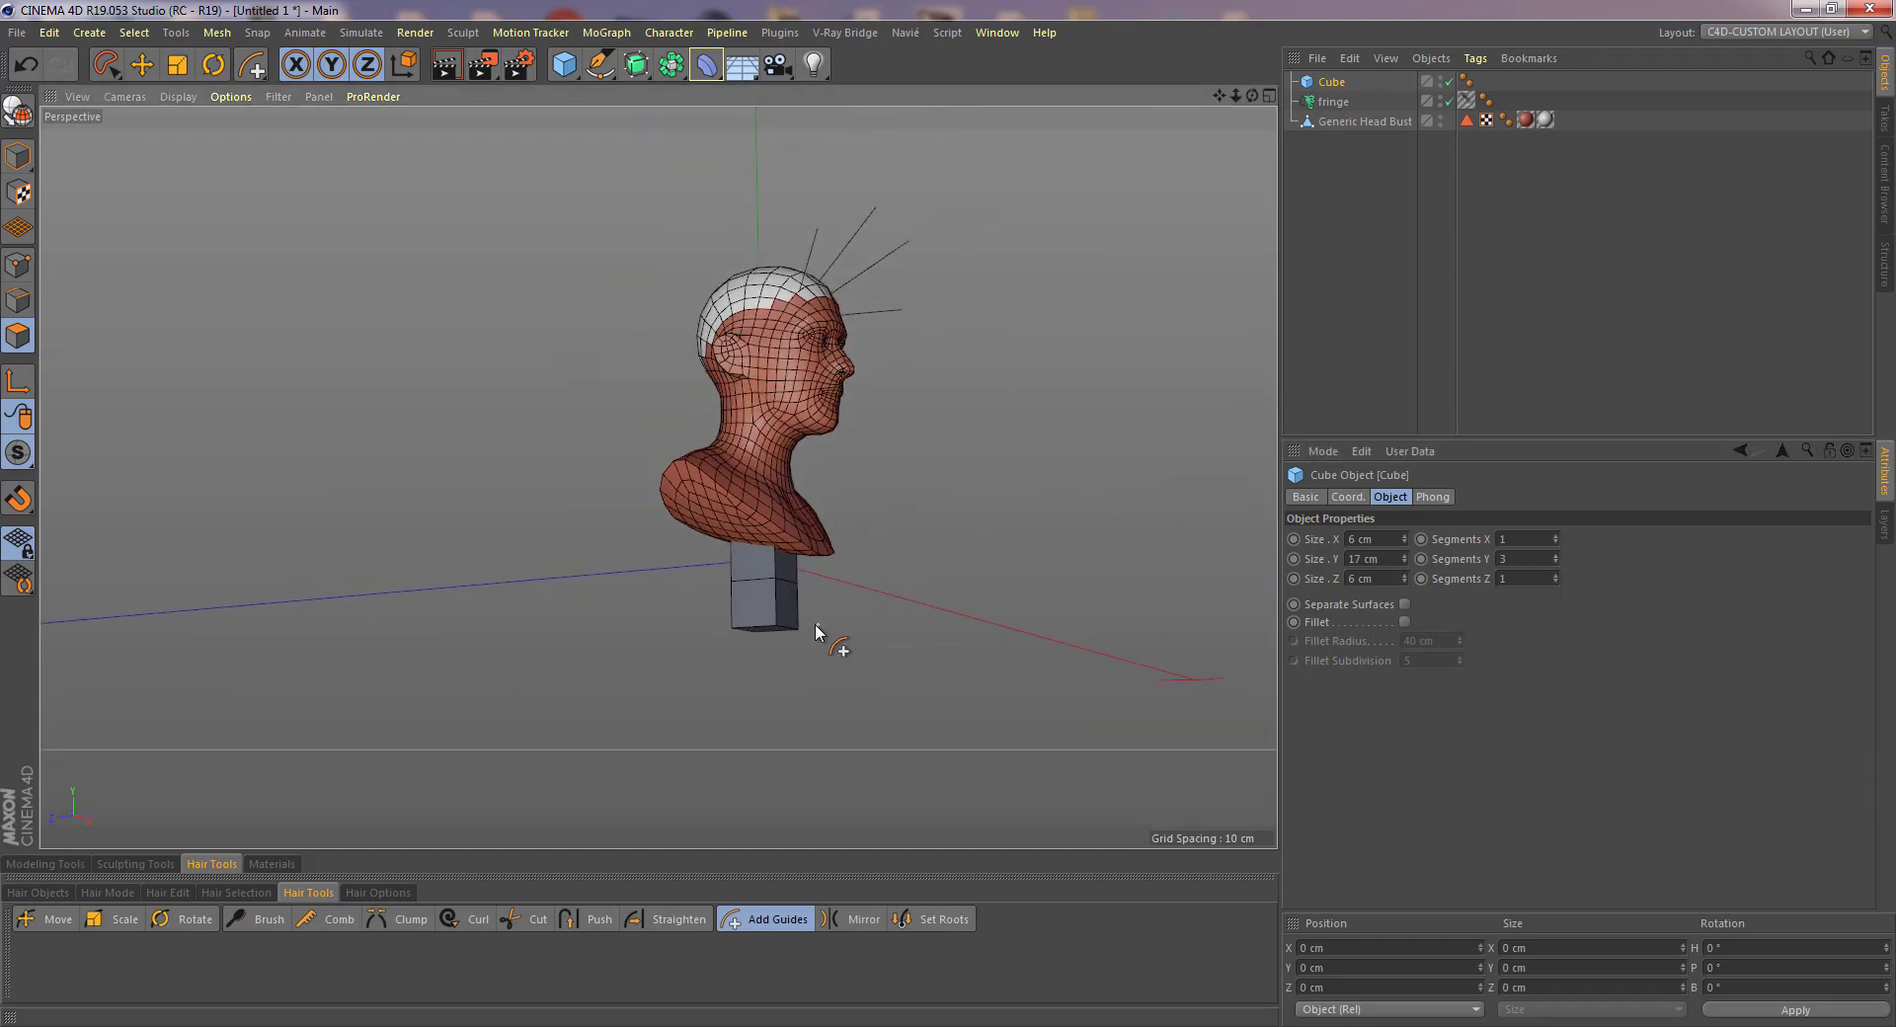
- Convert the cube to an editable polygon object and move it along X to about -40 cm, beside the bust
alt+drag(816, 625, 1001, 629)
click(18, 108)
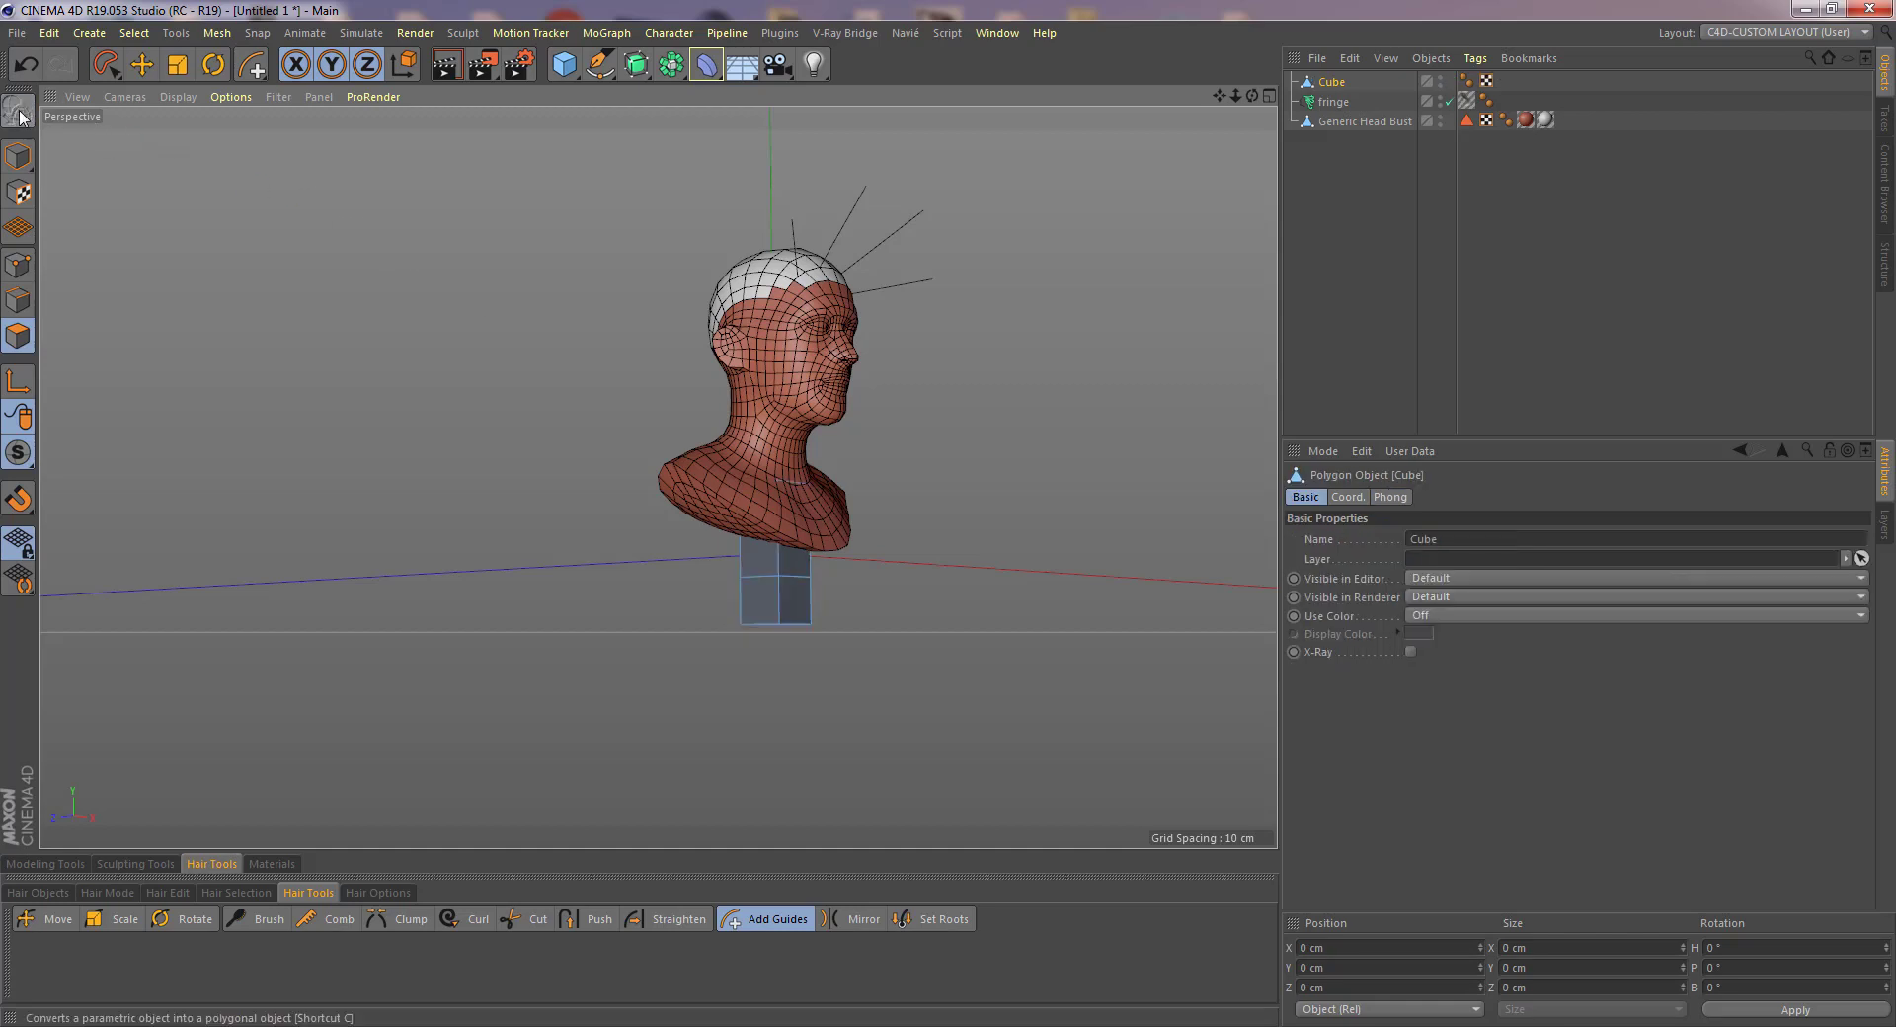
alt+drag(792, 453, 668, 500)
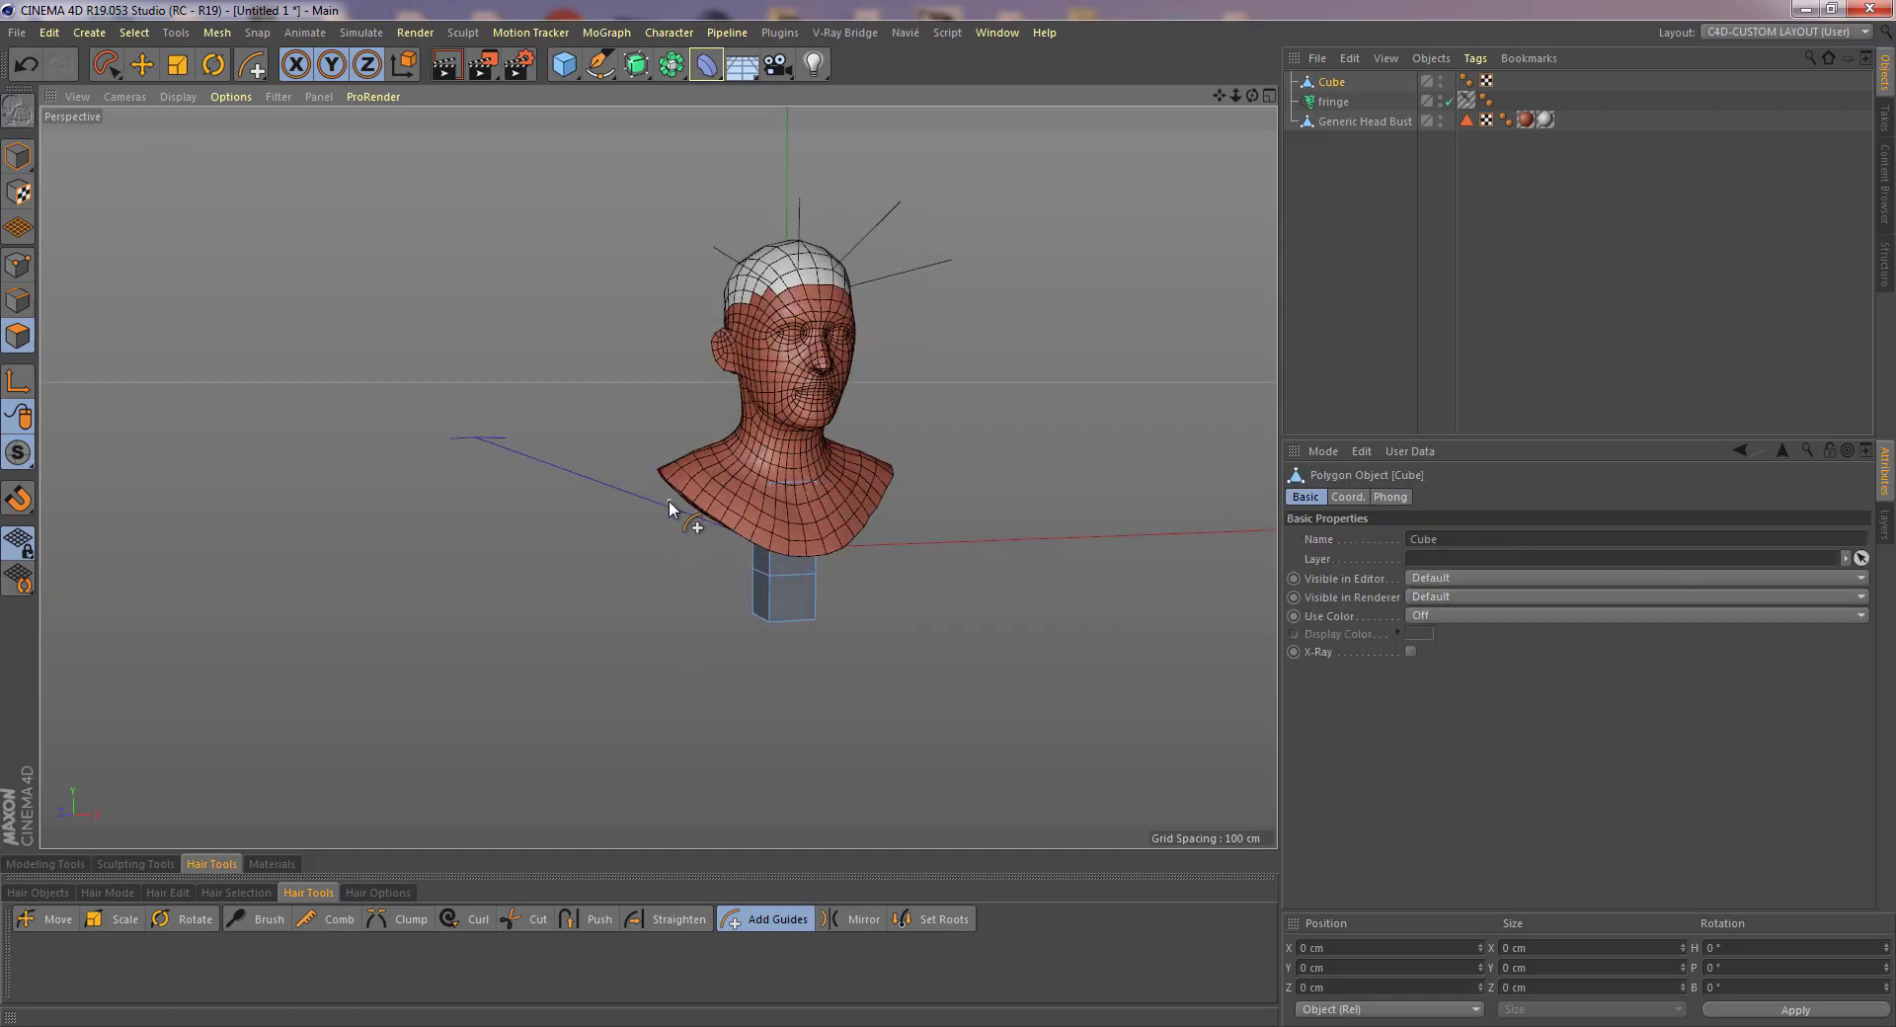
click(142, 64)
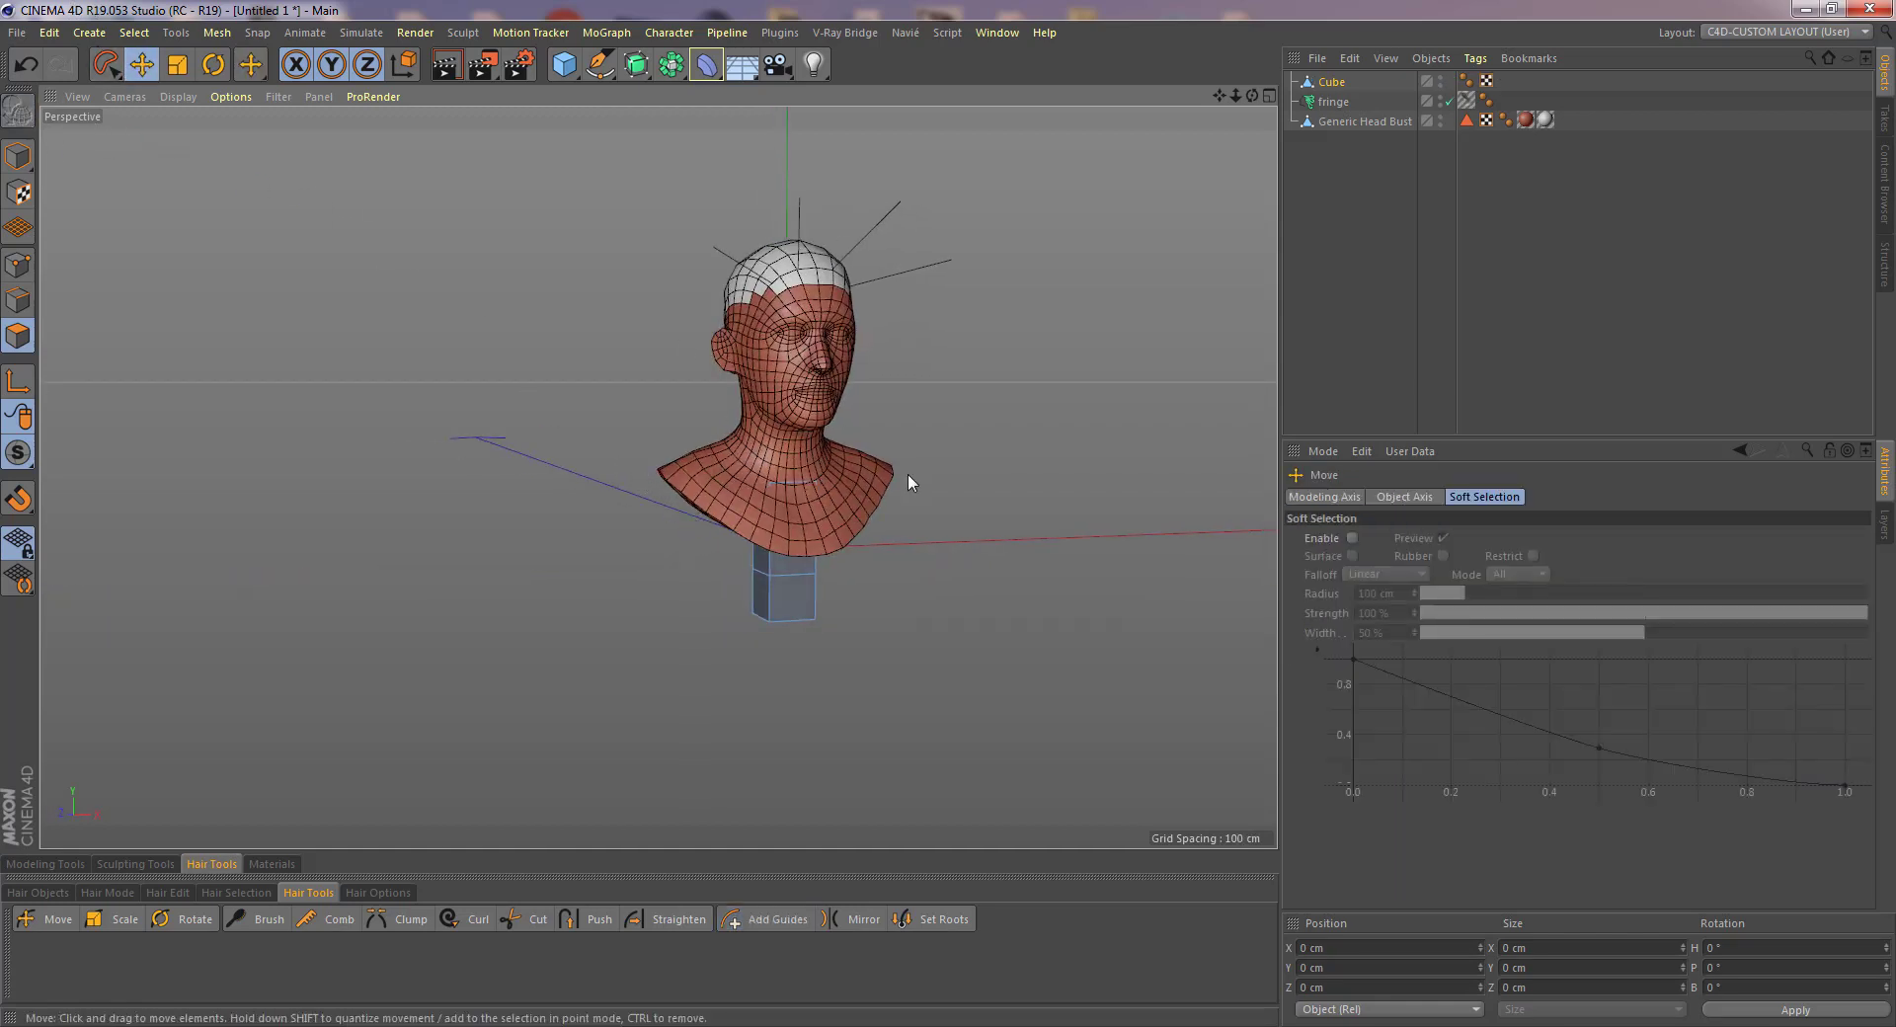
click(18, 156)
drag(944, 537, 610, 382)
scroll(526, 572, up, 4)
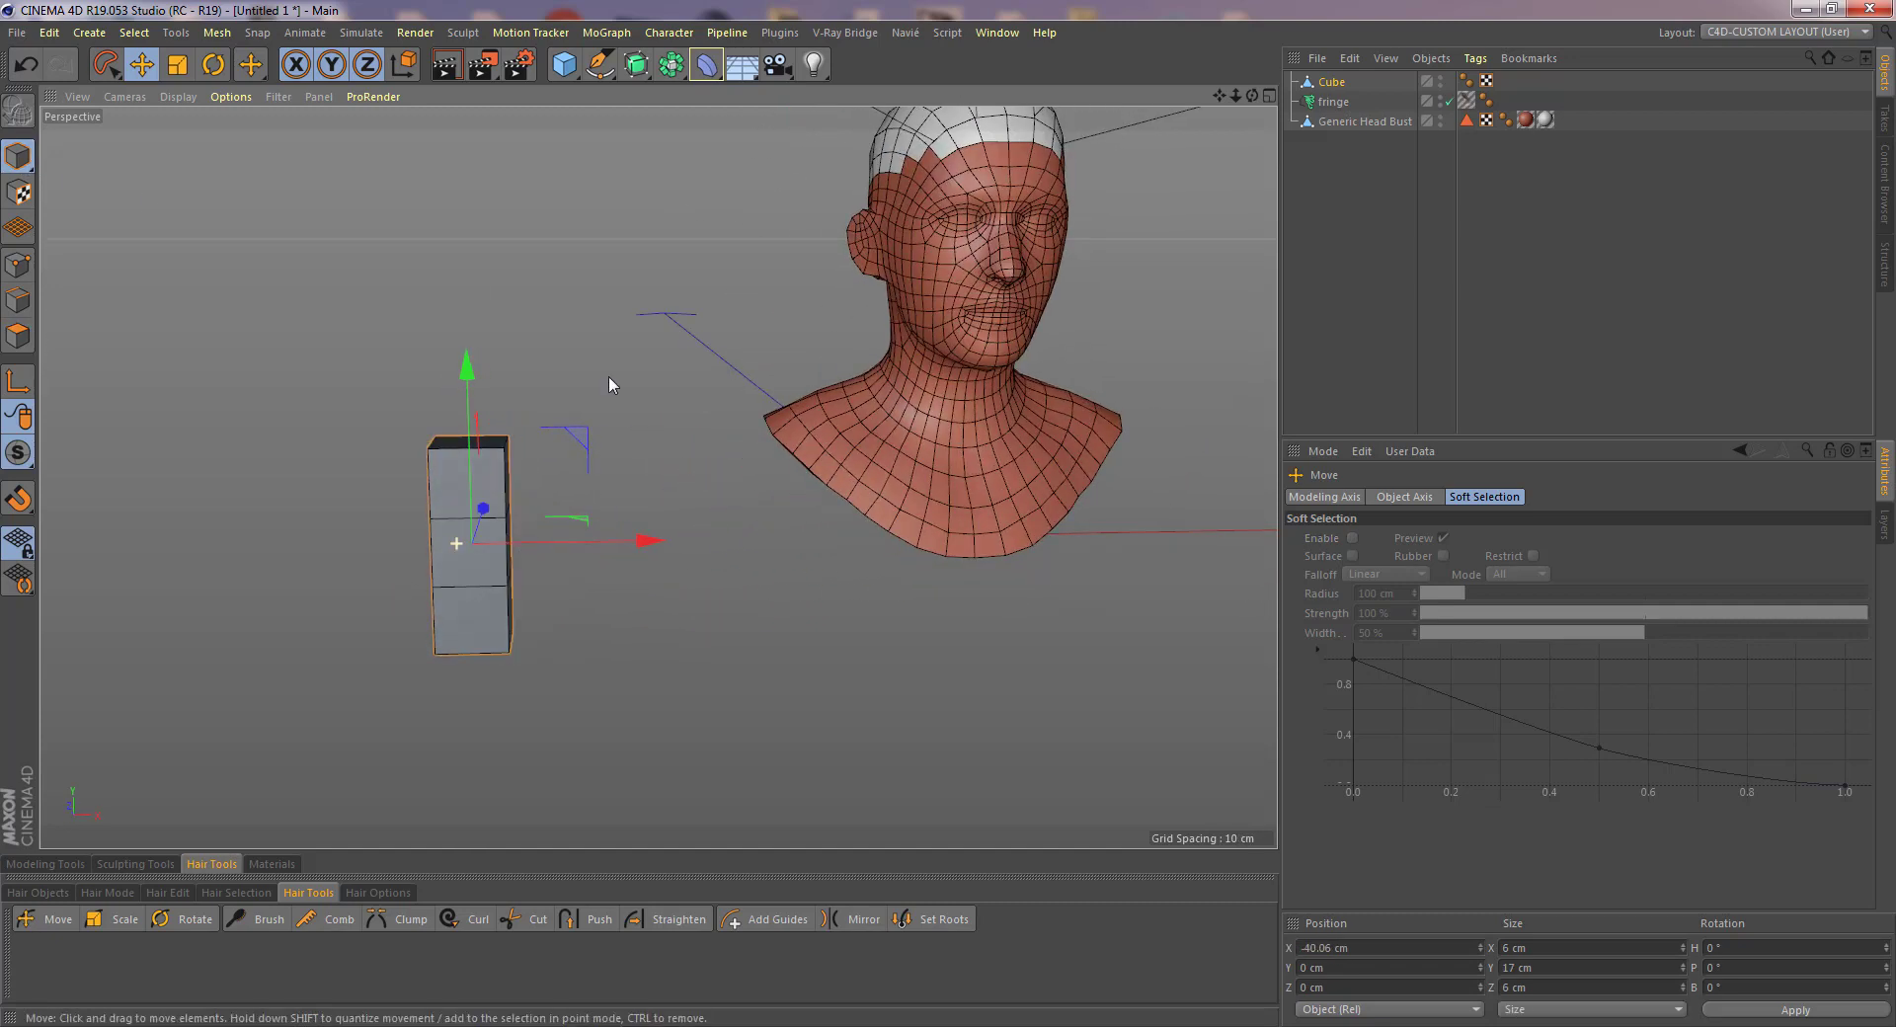
- Put the cube under a Subdivision Surface and set its editor and renderer subdivisions to 1
alt+click(637, 65)
alt+drag(489, 448, 1082, 549)
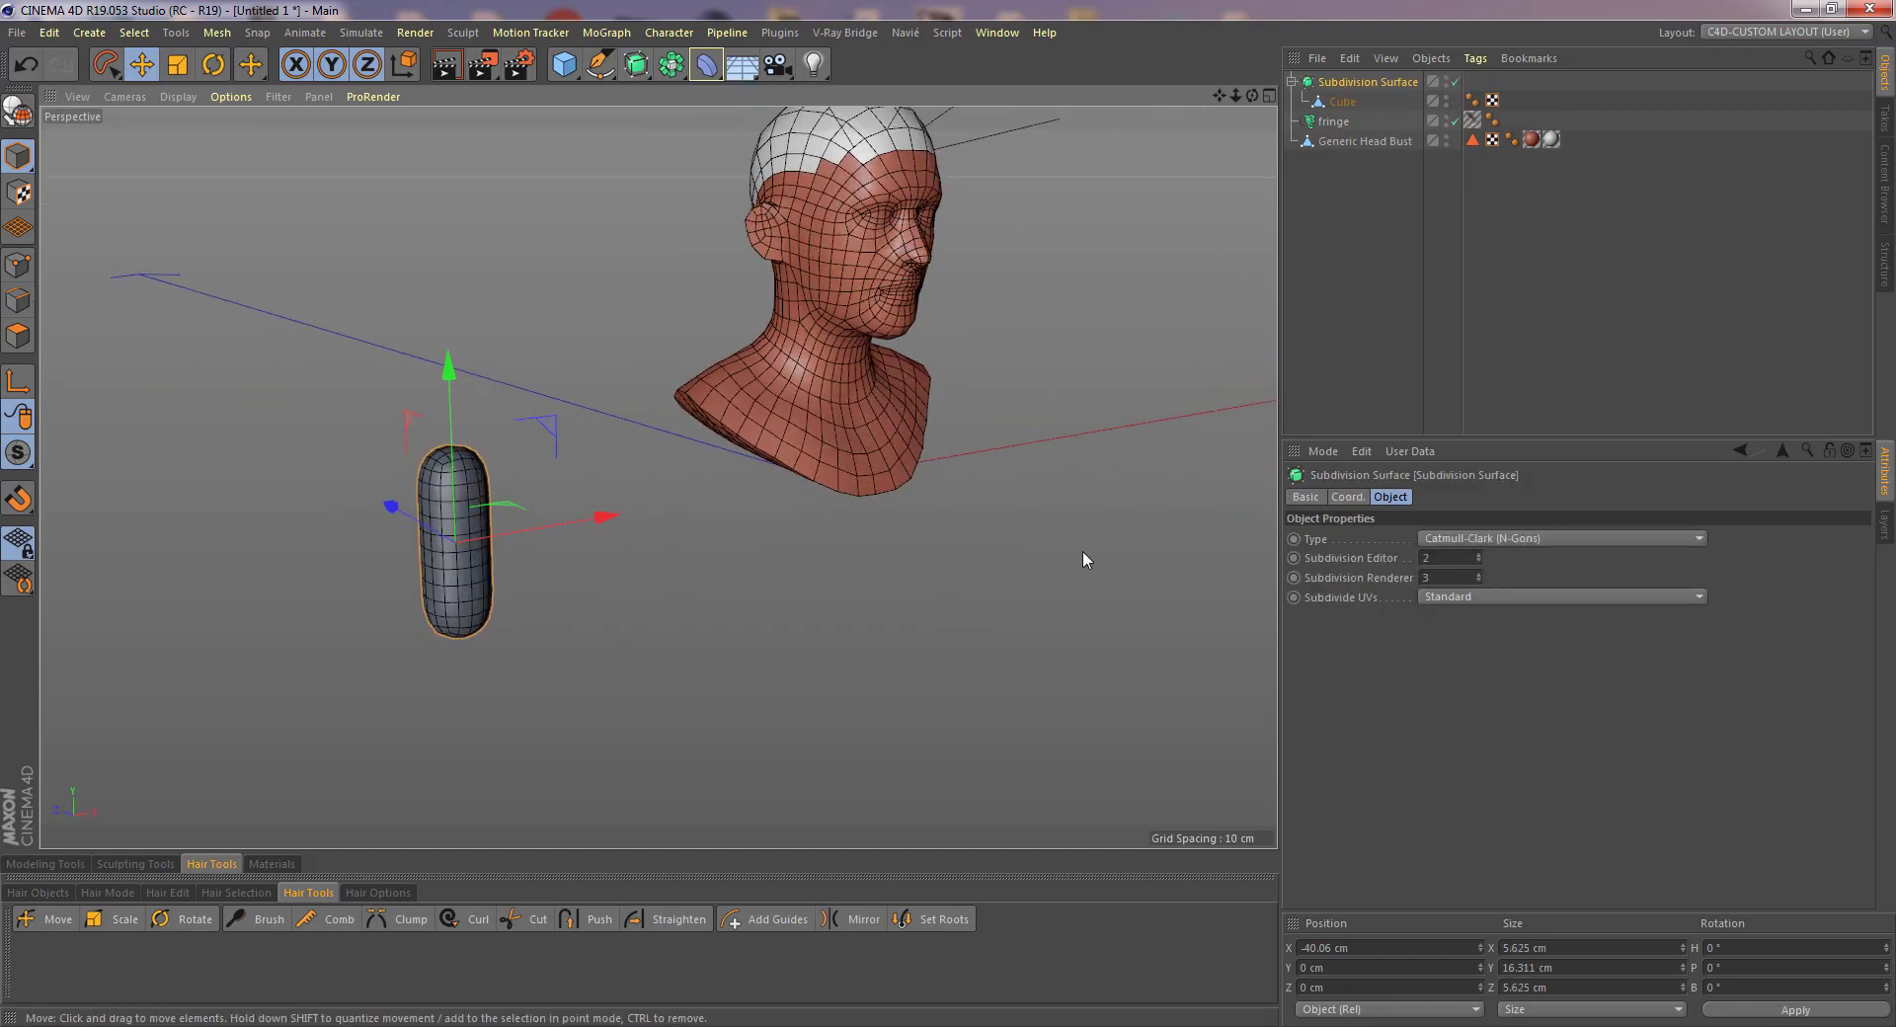
click(1479, 581)
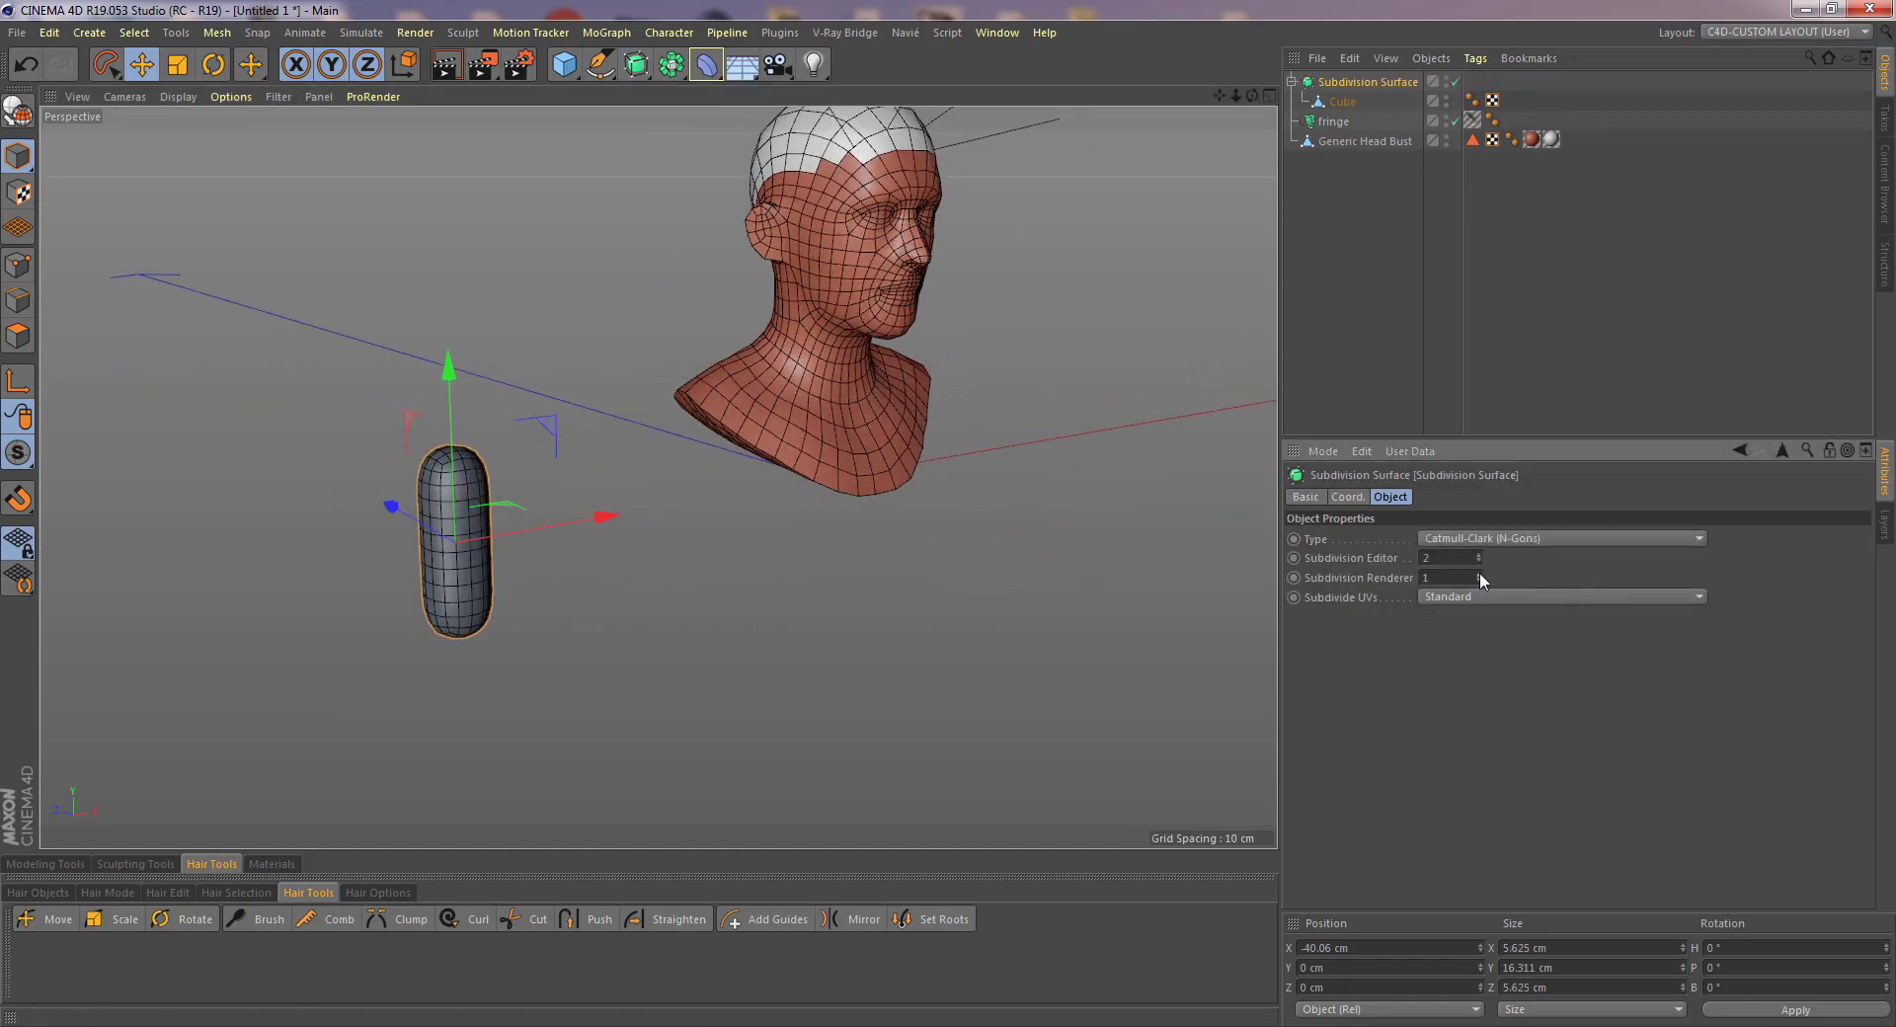
click(1478, 562)
alt+drag(551, 589, 423, 547)
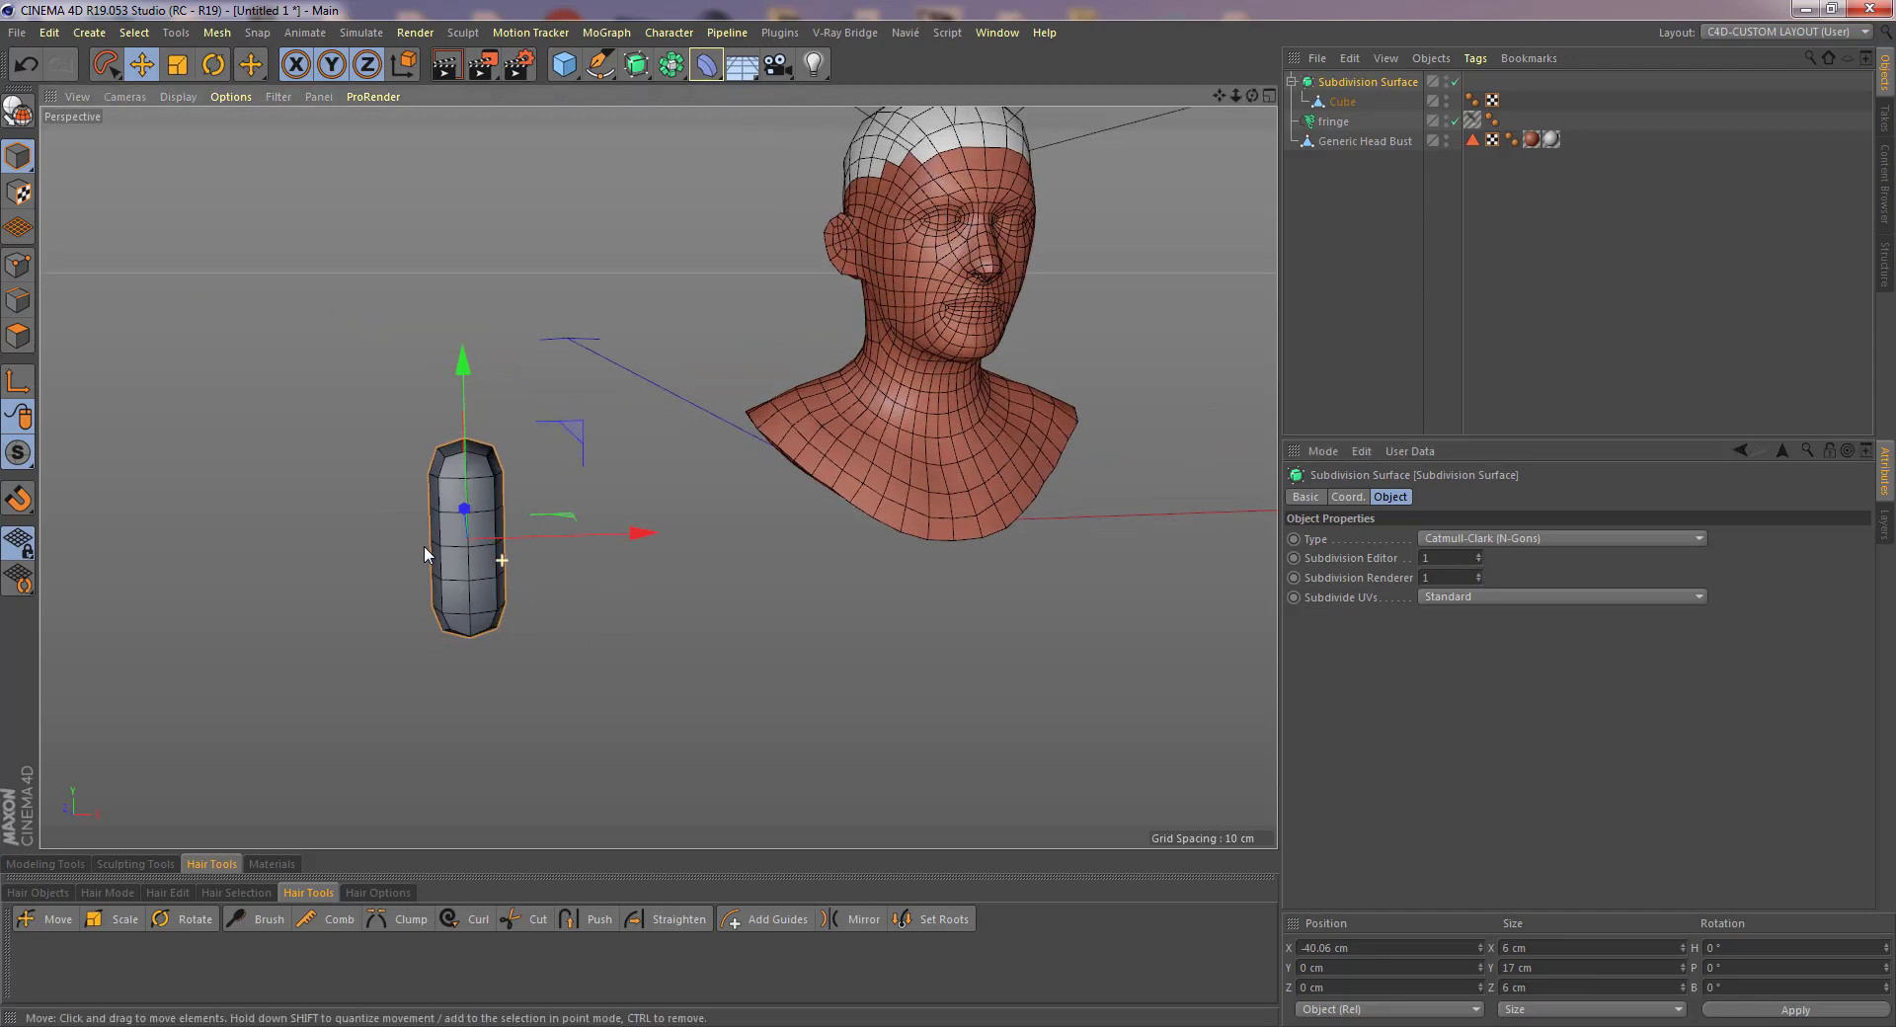
- Scale the subdivided cube along Y to about 23.4 cm and convert its Subdivision Surface to an editable polygon object
key(t)
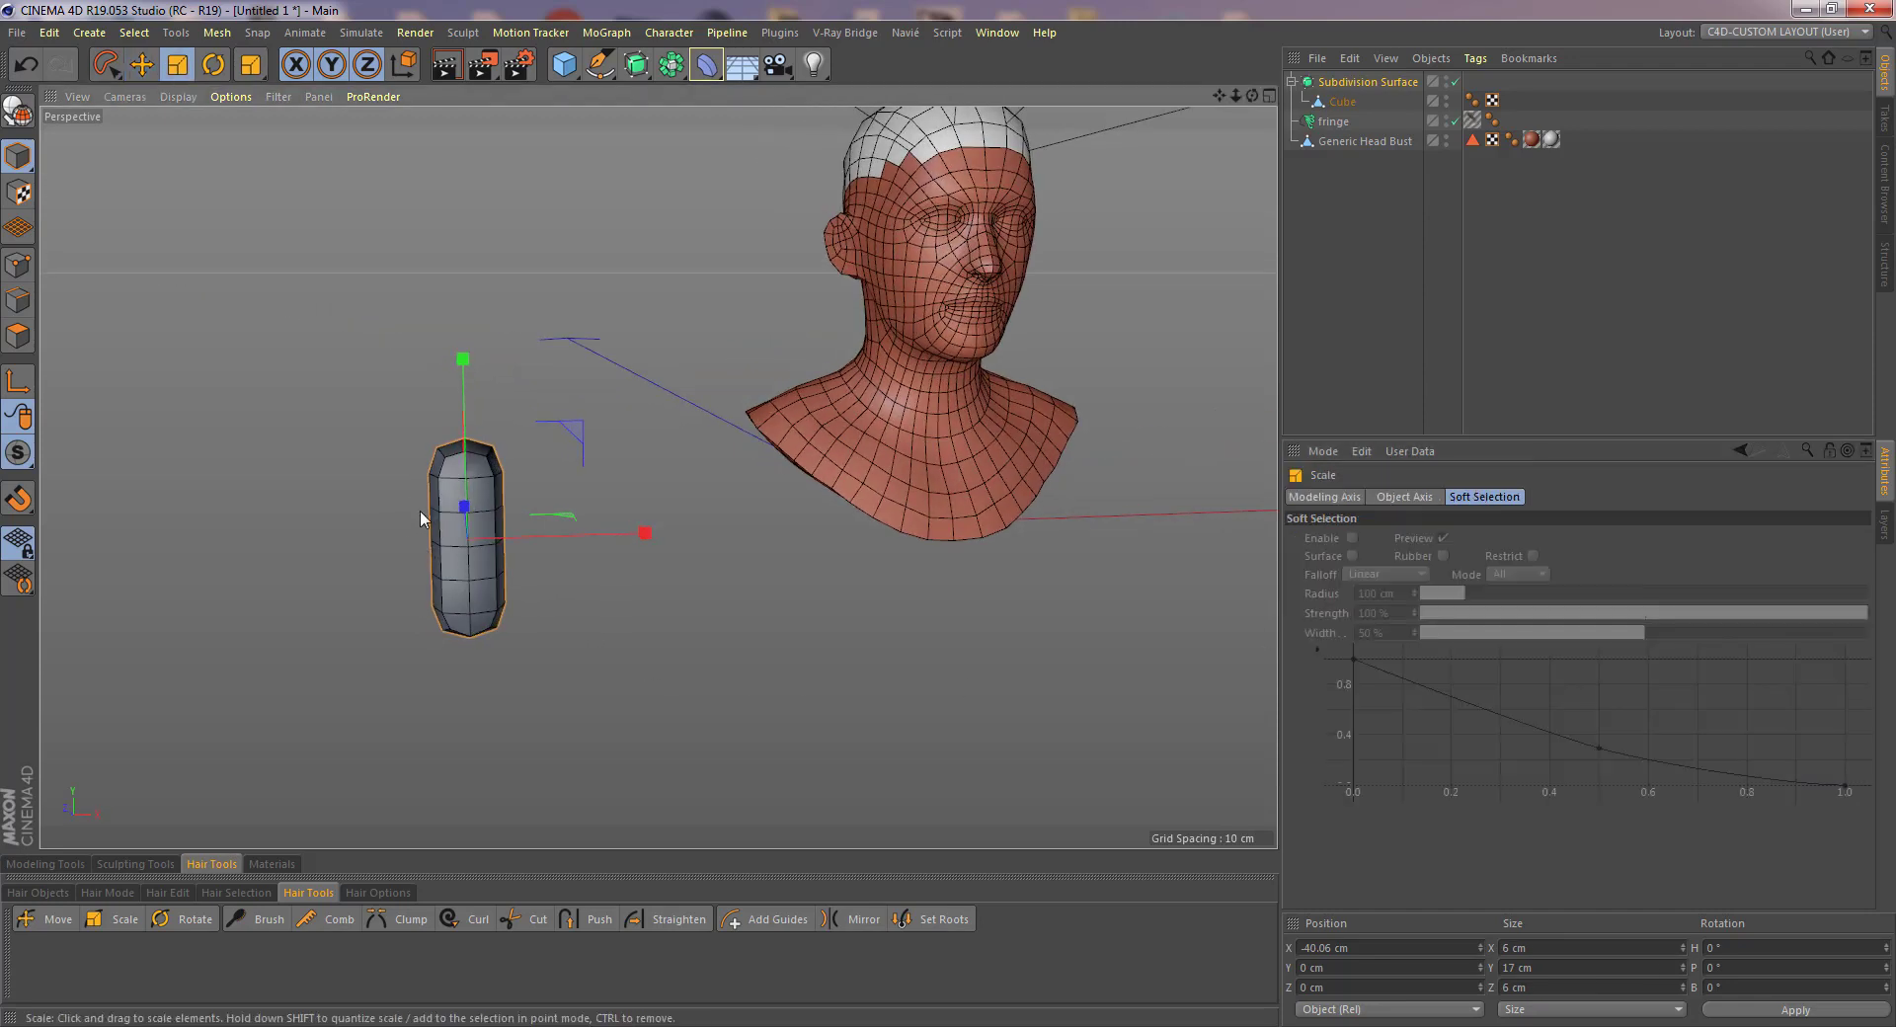
drag(463, 357, 472, 288)
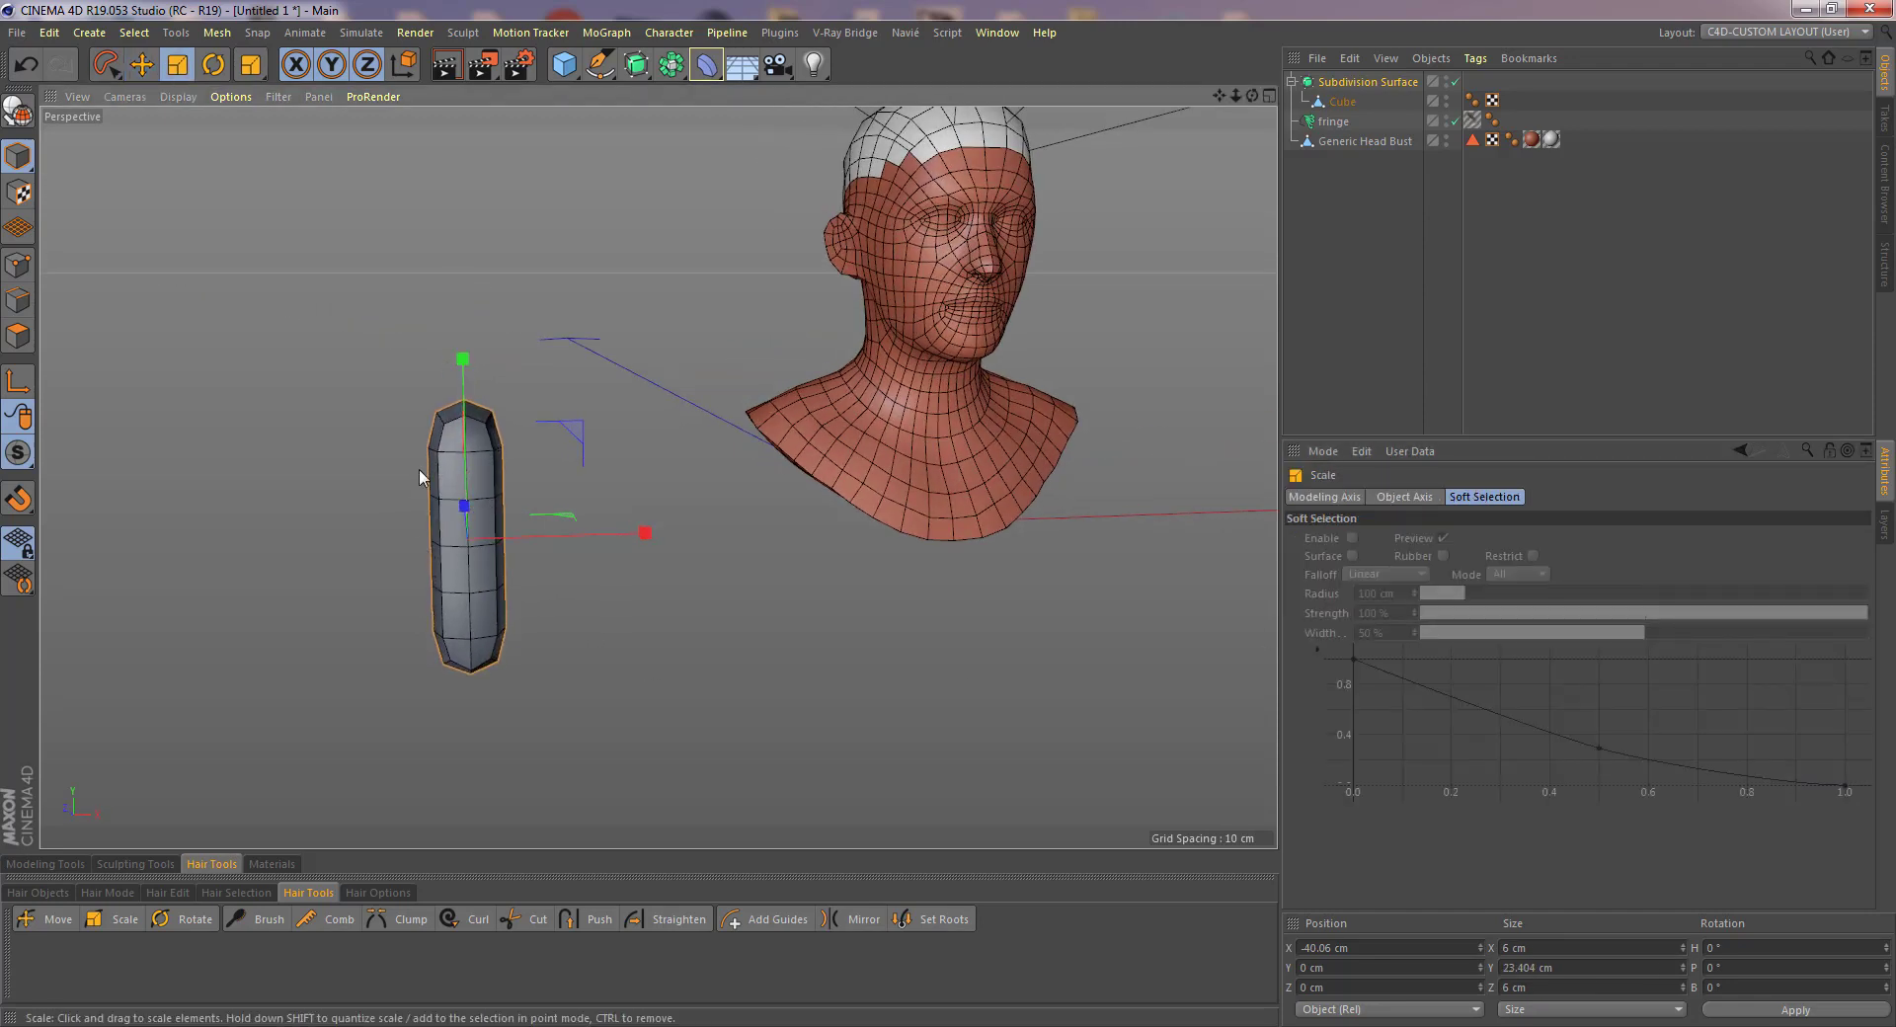
alt+drag(419, 468, 351, 457)
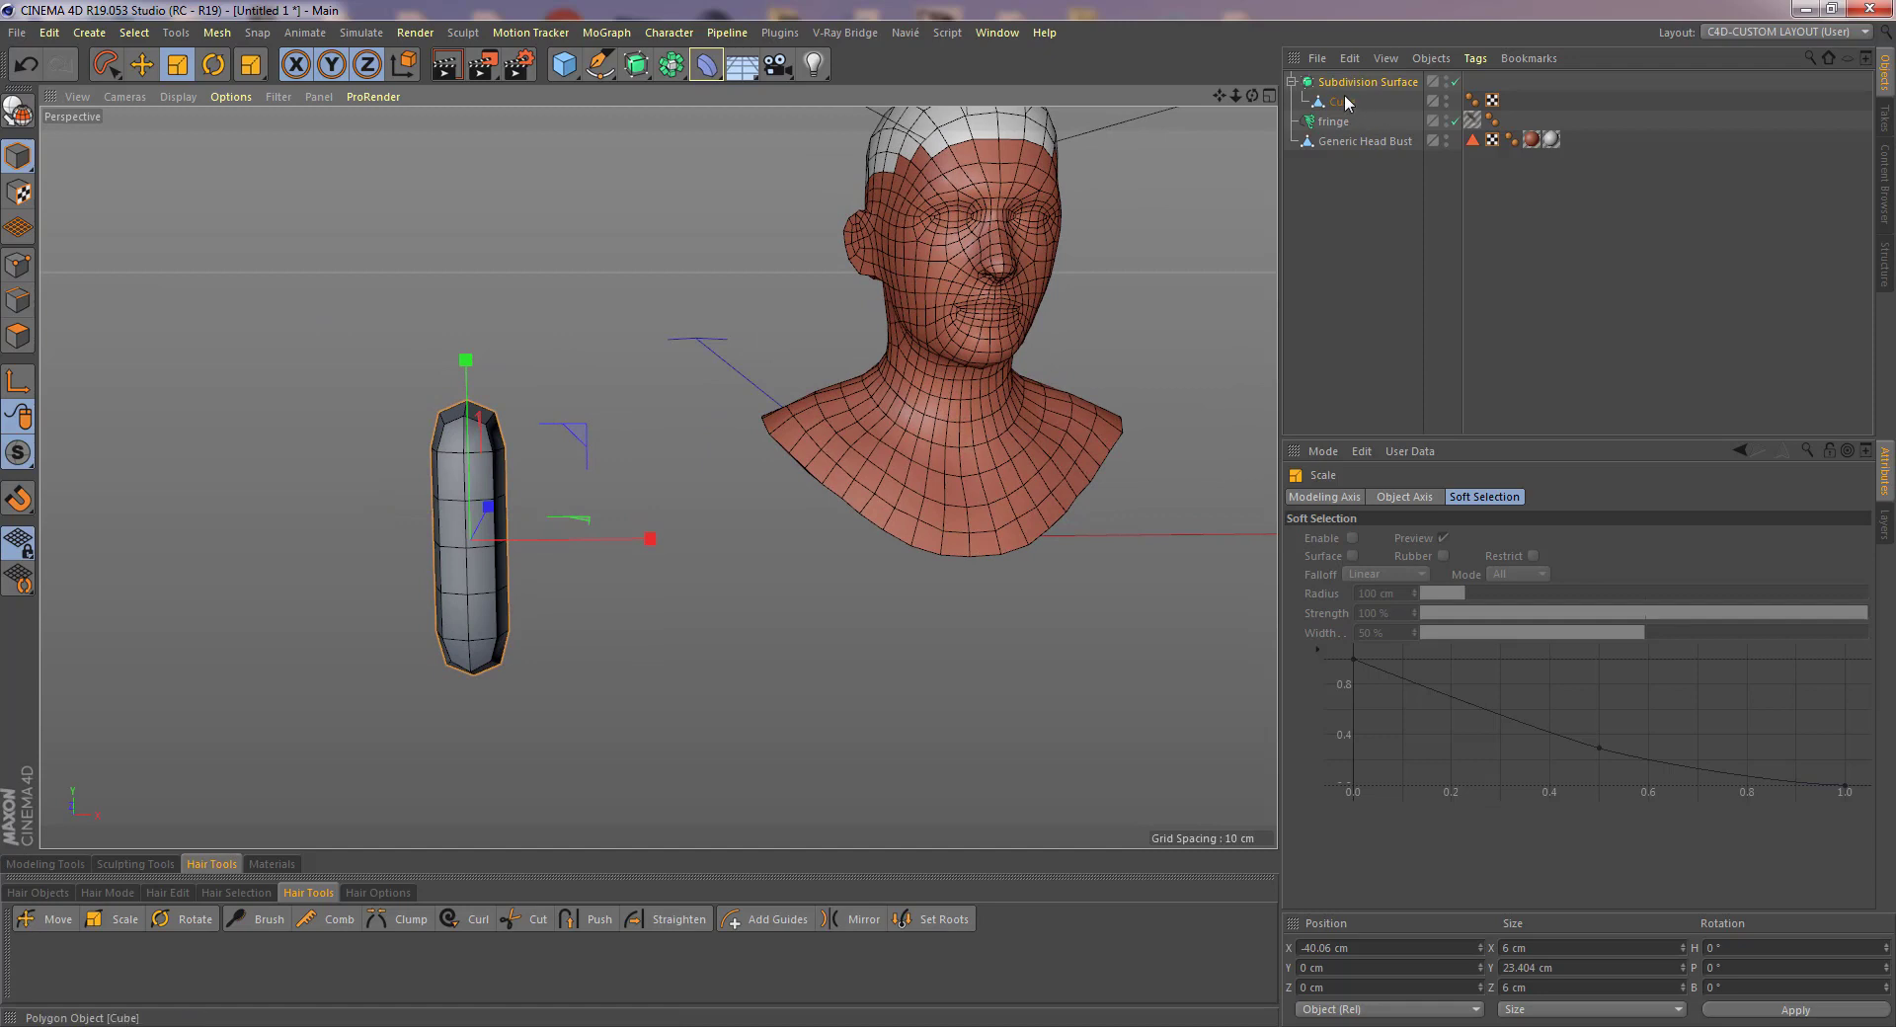
click(18, 111)
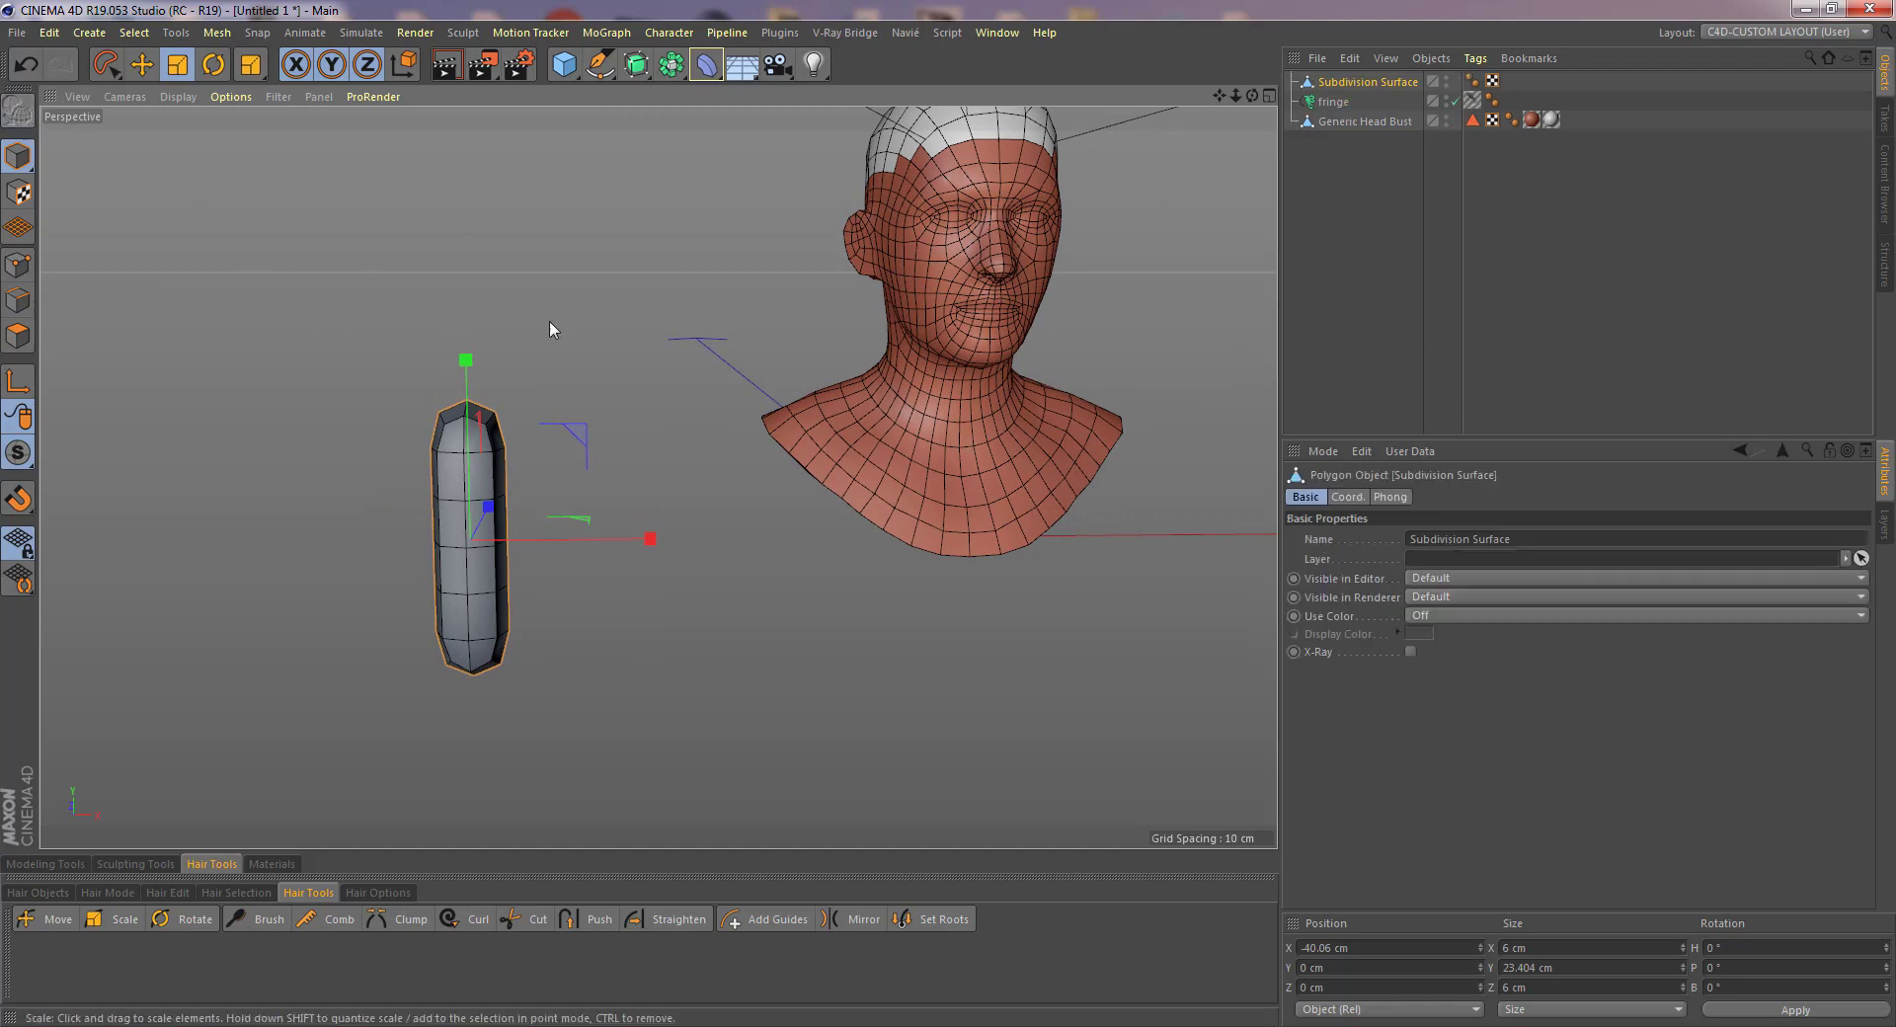
- Set the root placement of the fringe object's hairs to As Guides
alt+drag(656, 484, 148, 728)
alt+drag(225, 669, 332, 606)
alt+drag(921, 375, 840, 358)
click(1333, 102)
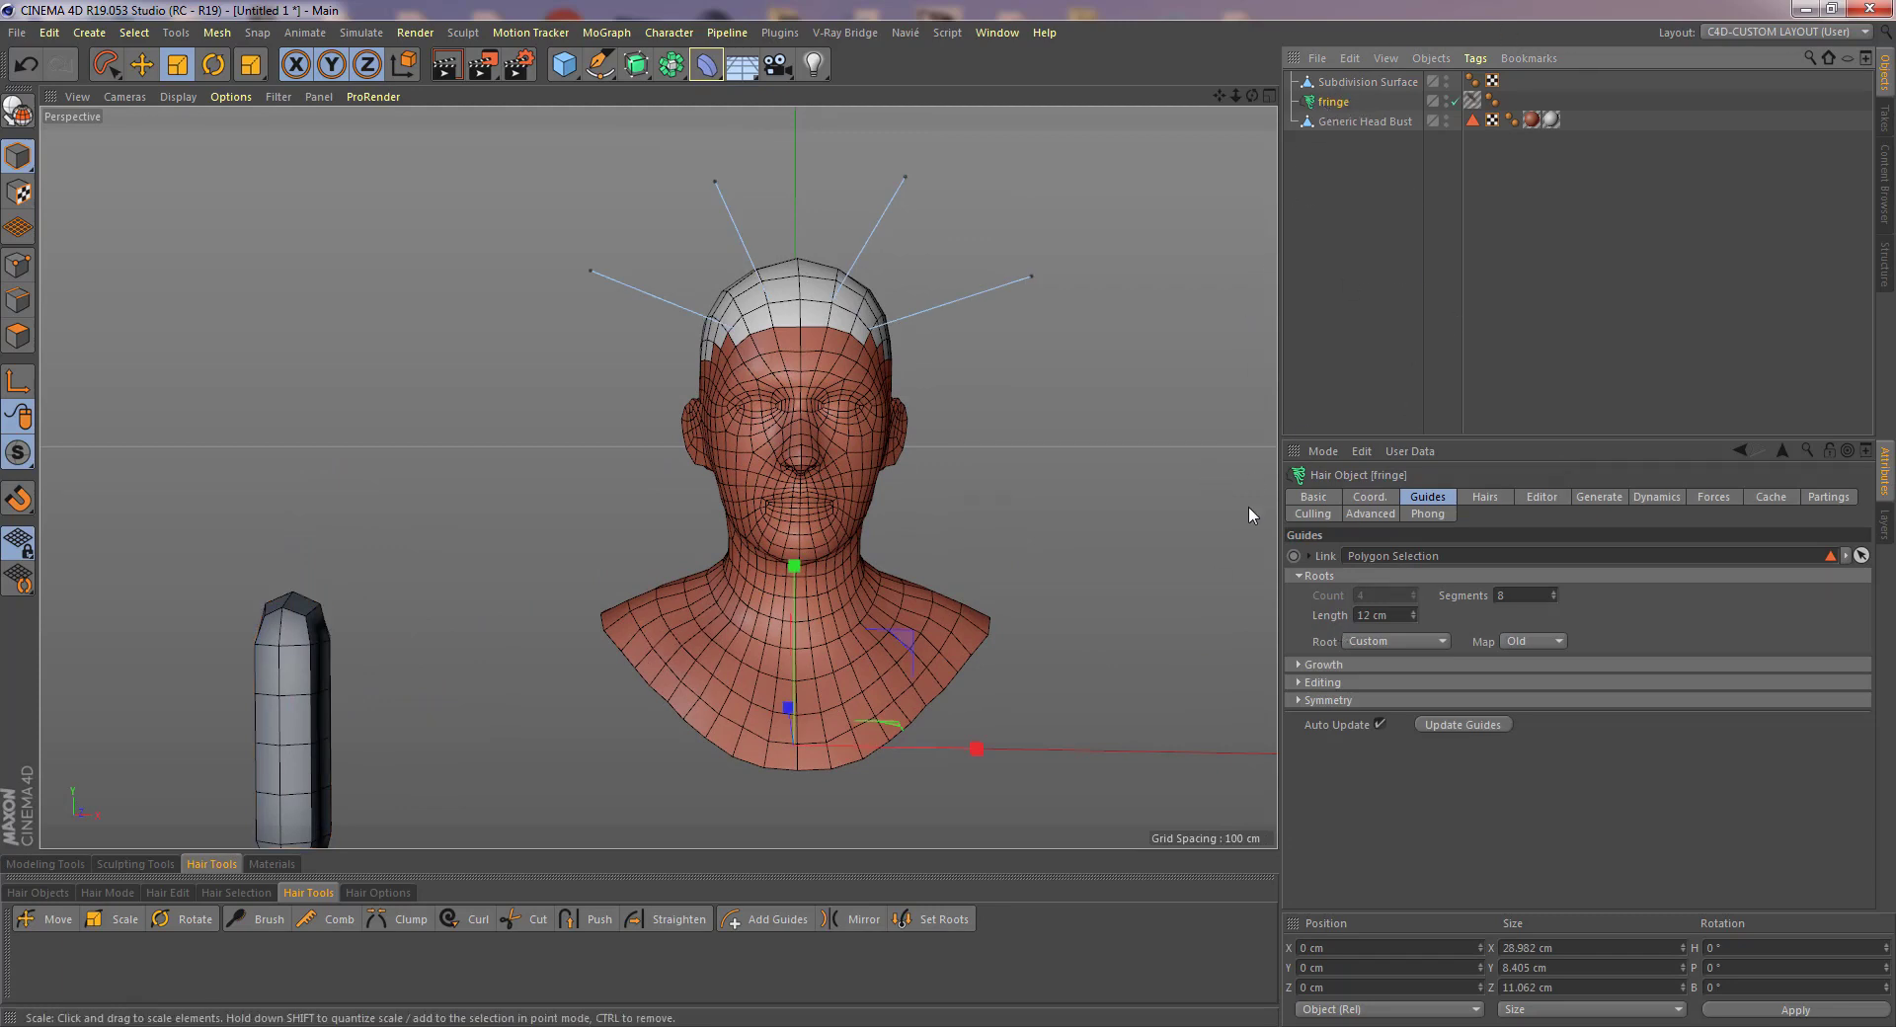
click(1486, 497)
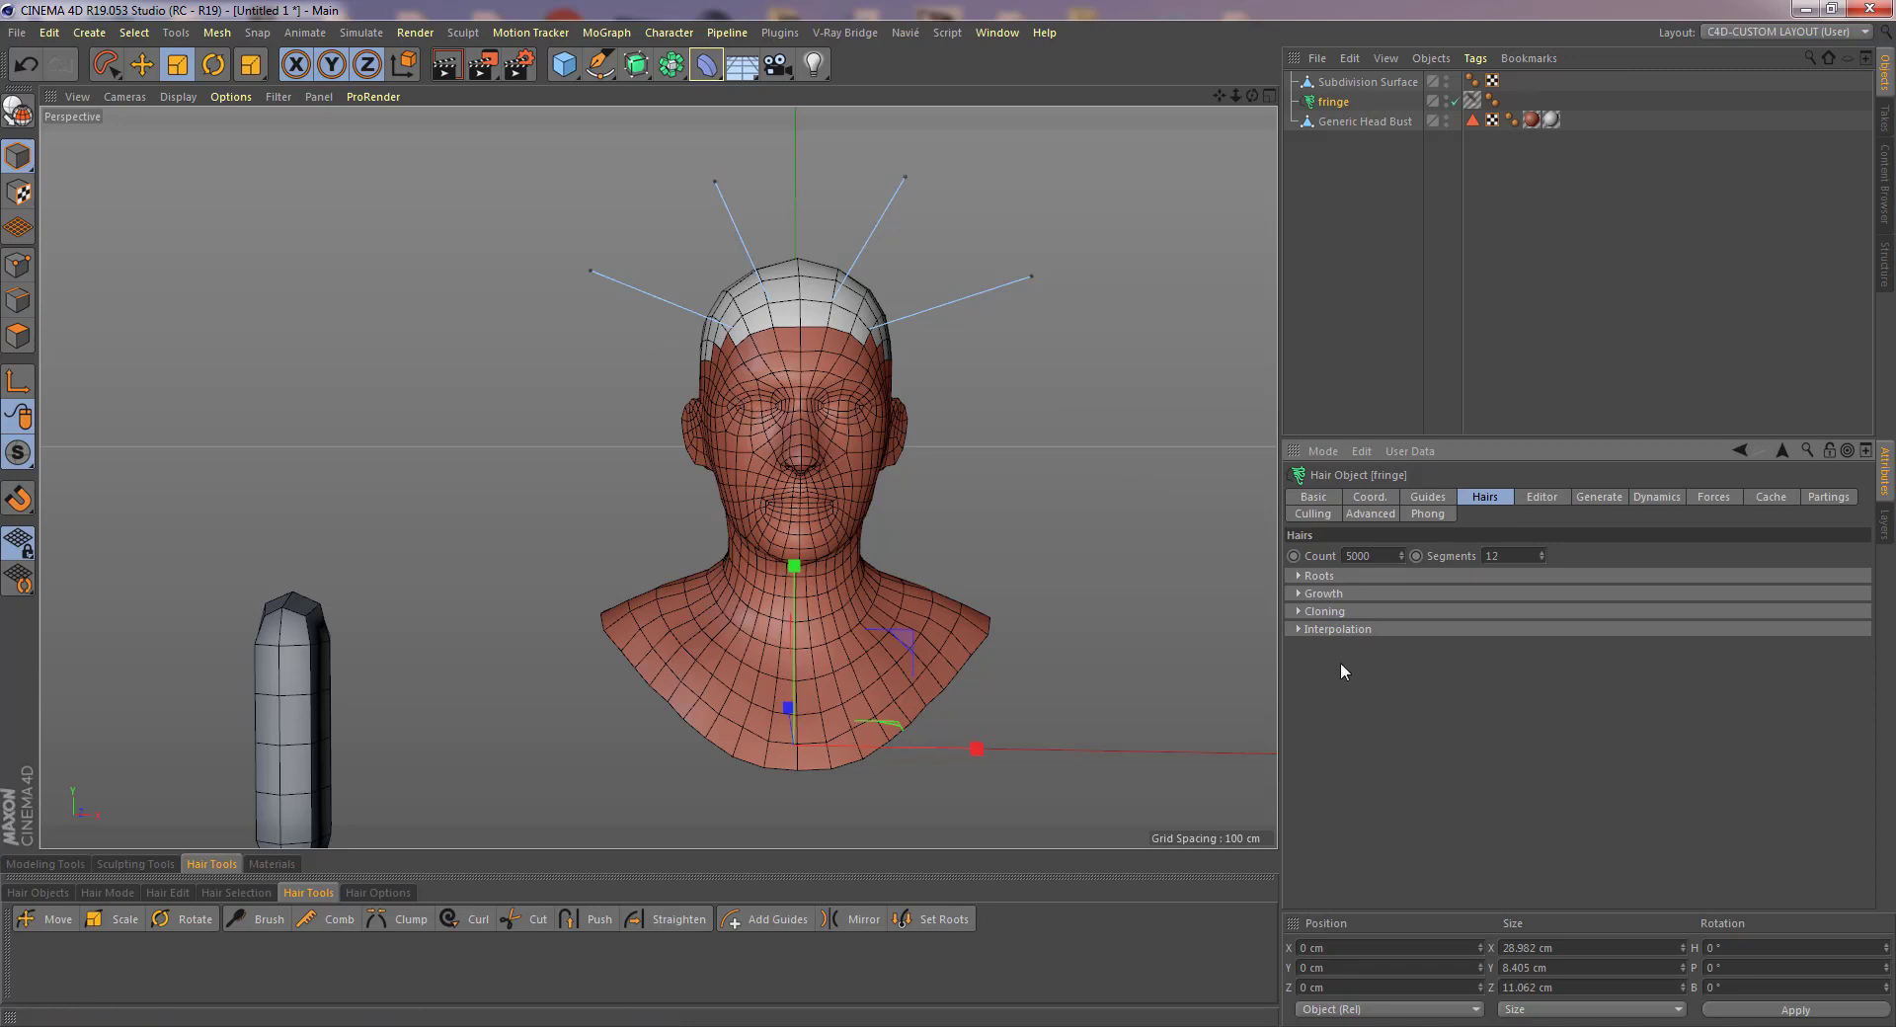
click(1299, 575)
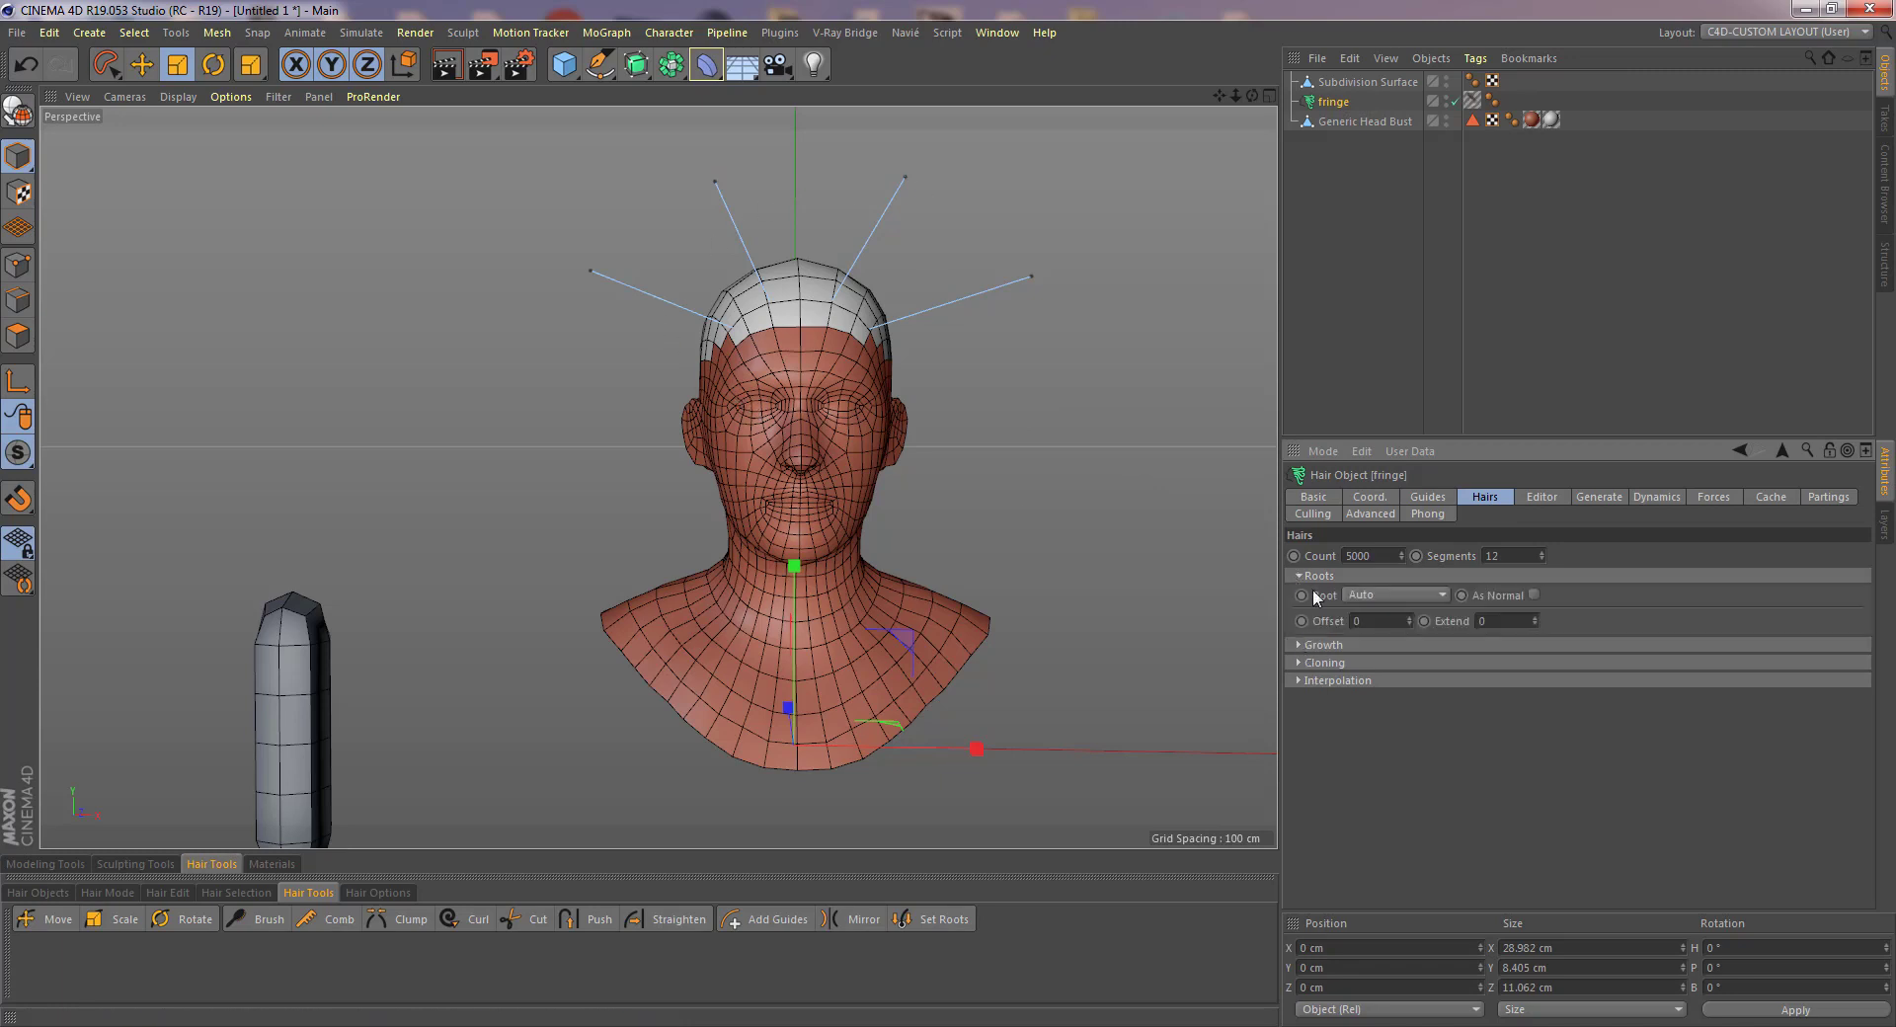
click(1372, 594)
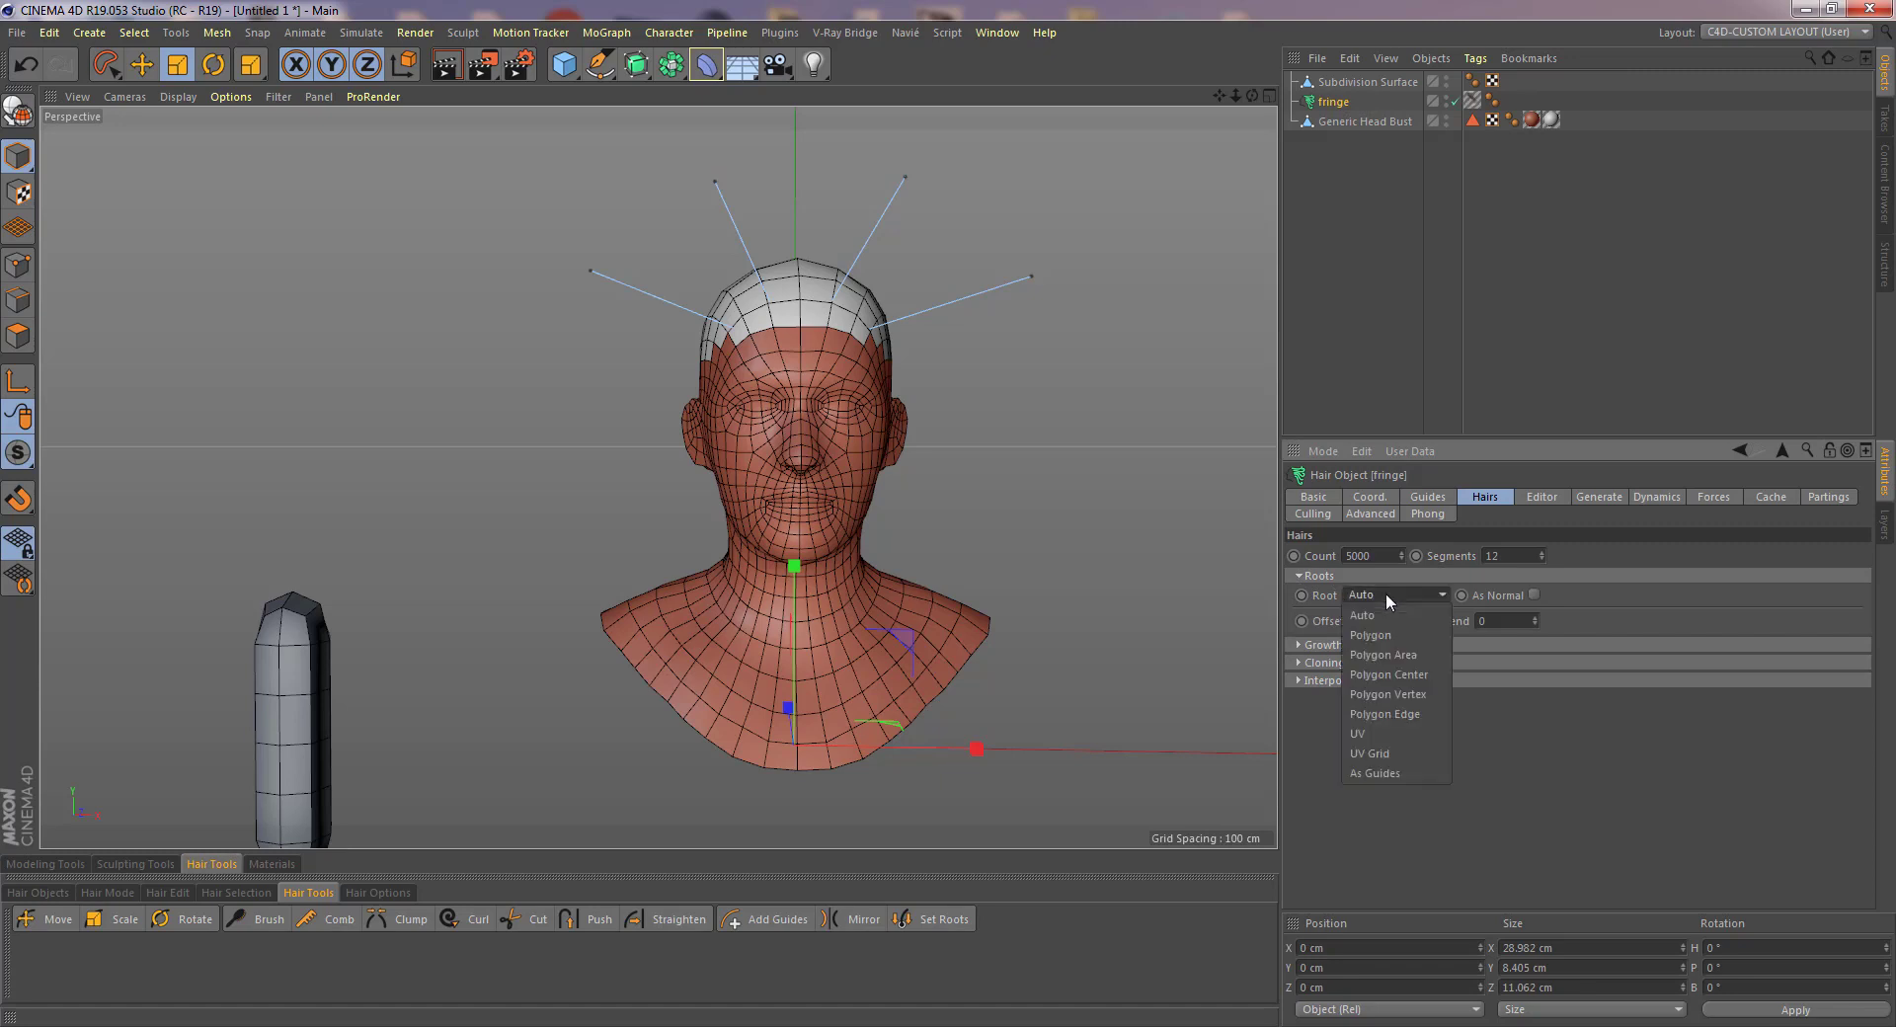
click(1394, 775)
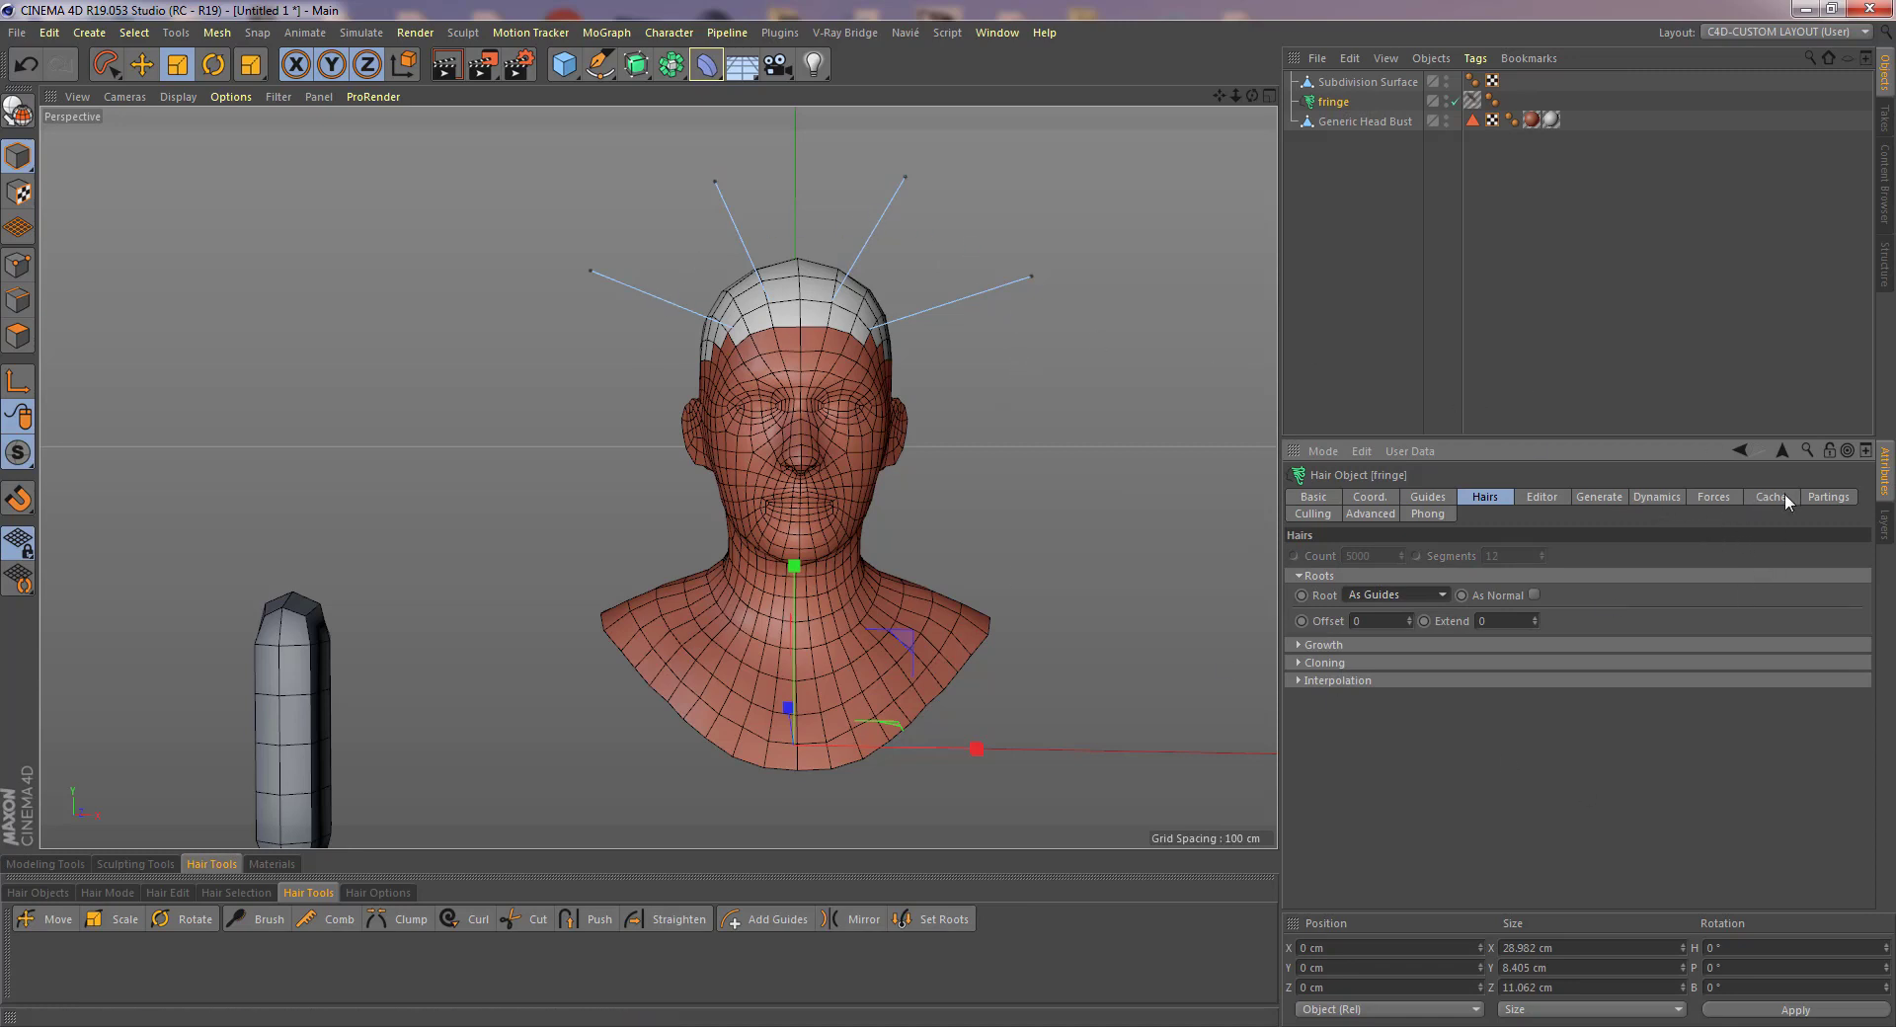
- Display the fringe in the editor as Hair Lines with 100% detail
click(1540, 497)
click(1420, 575)
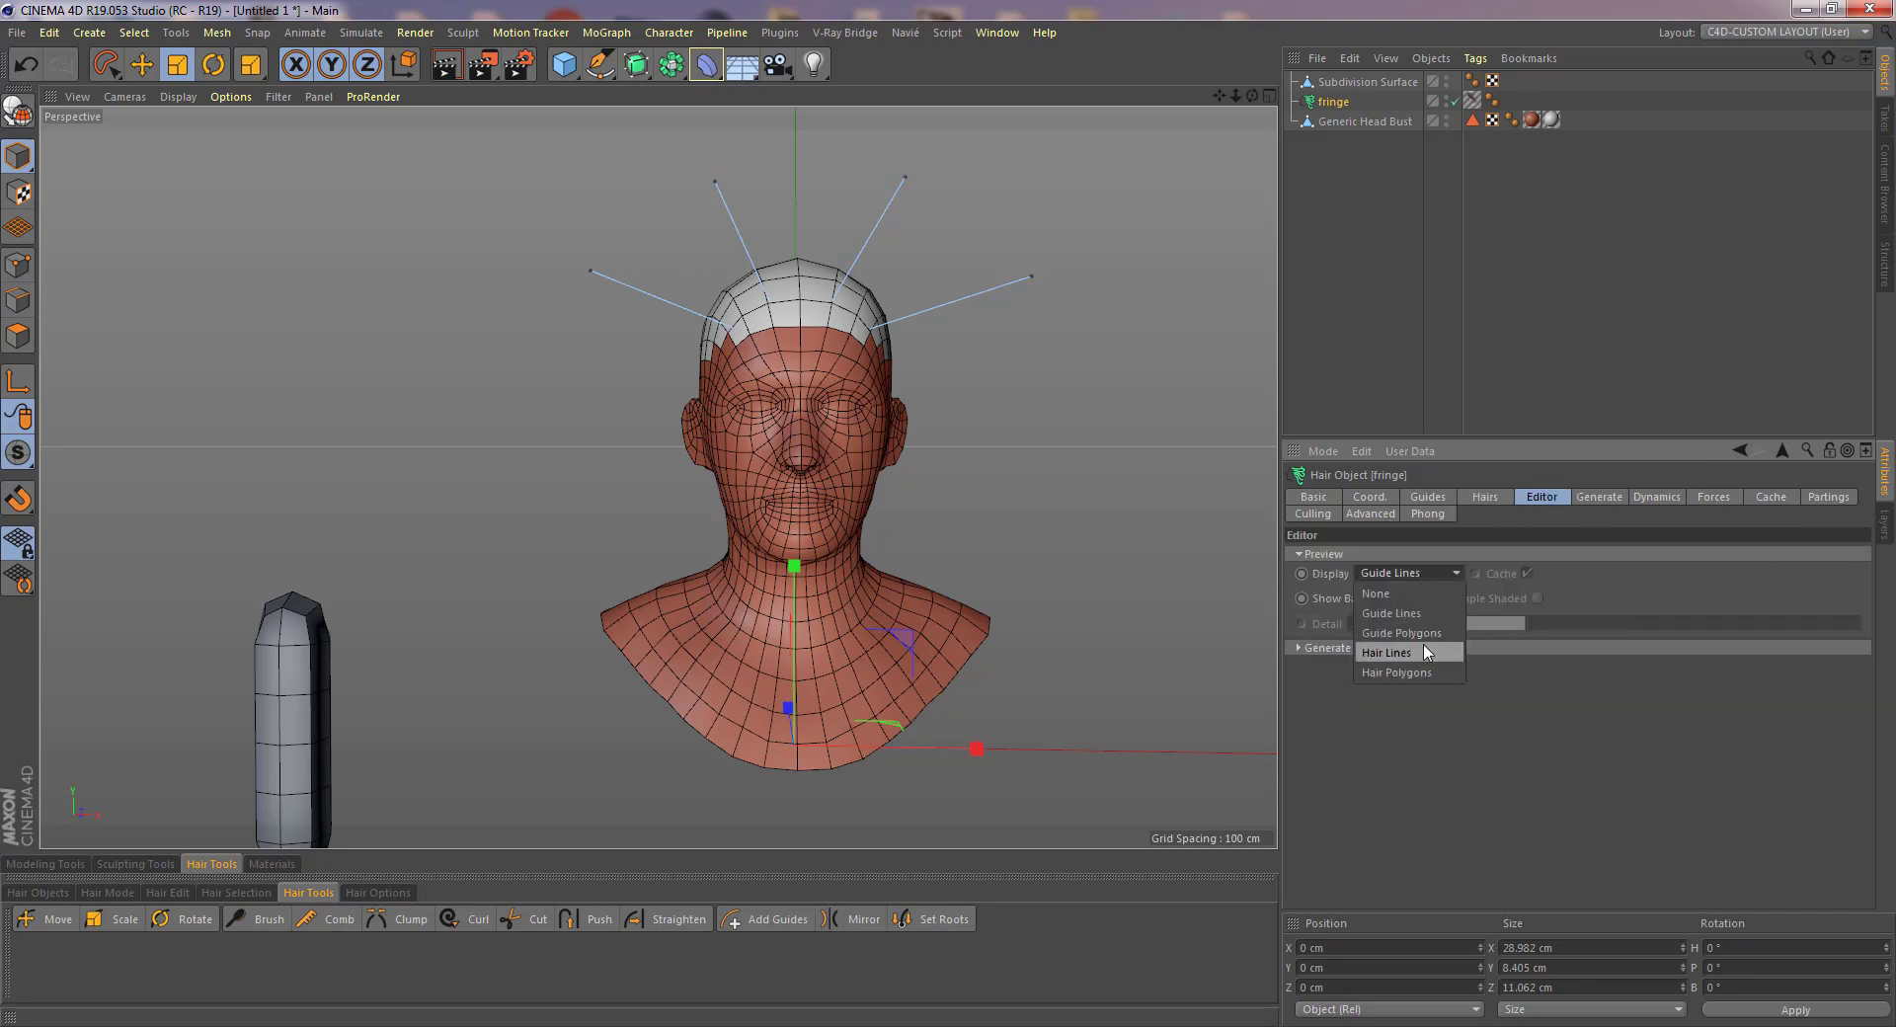
click(1424, 644)
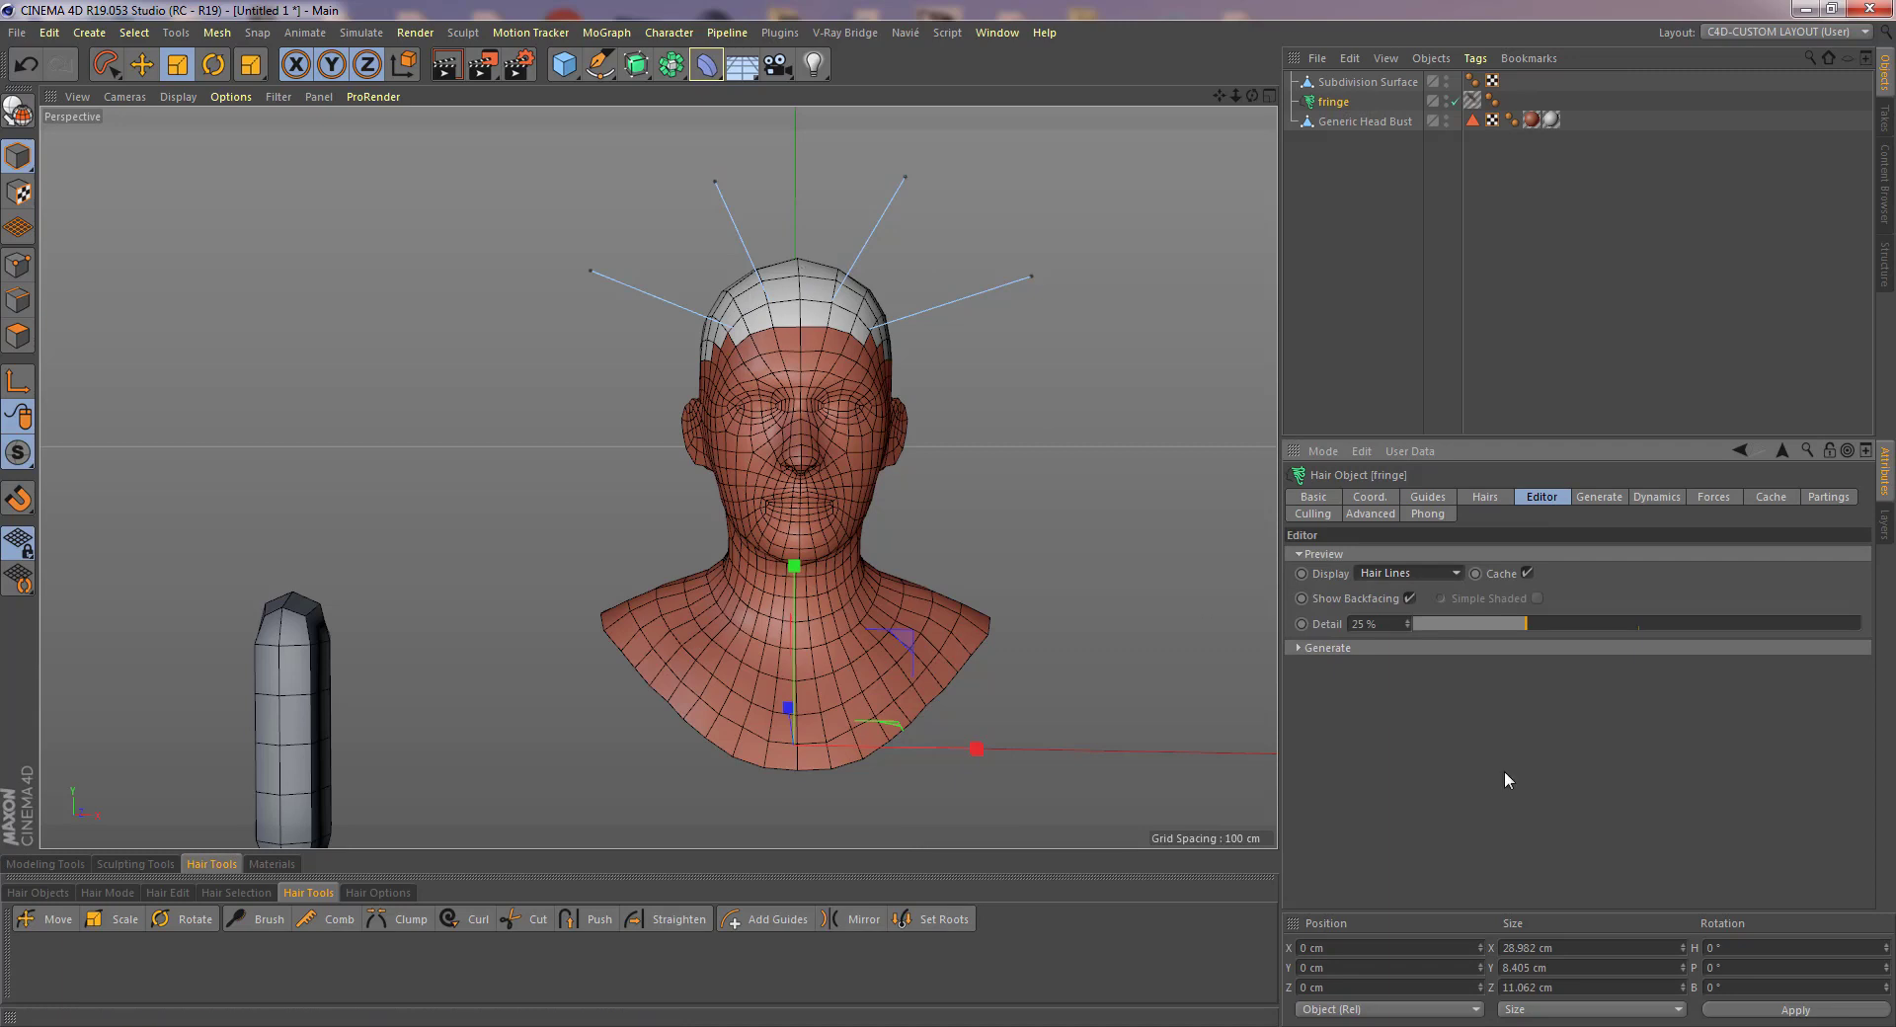
drag(1516, 626, 1861, 624)
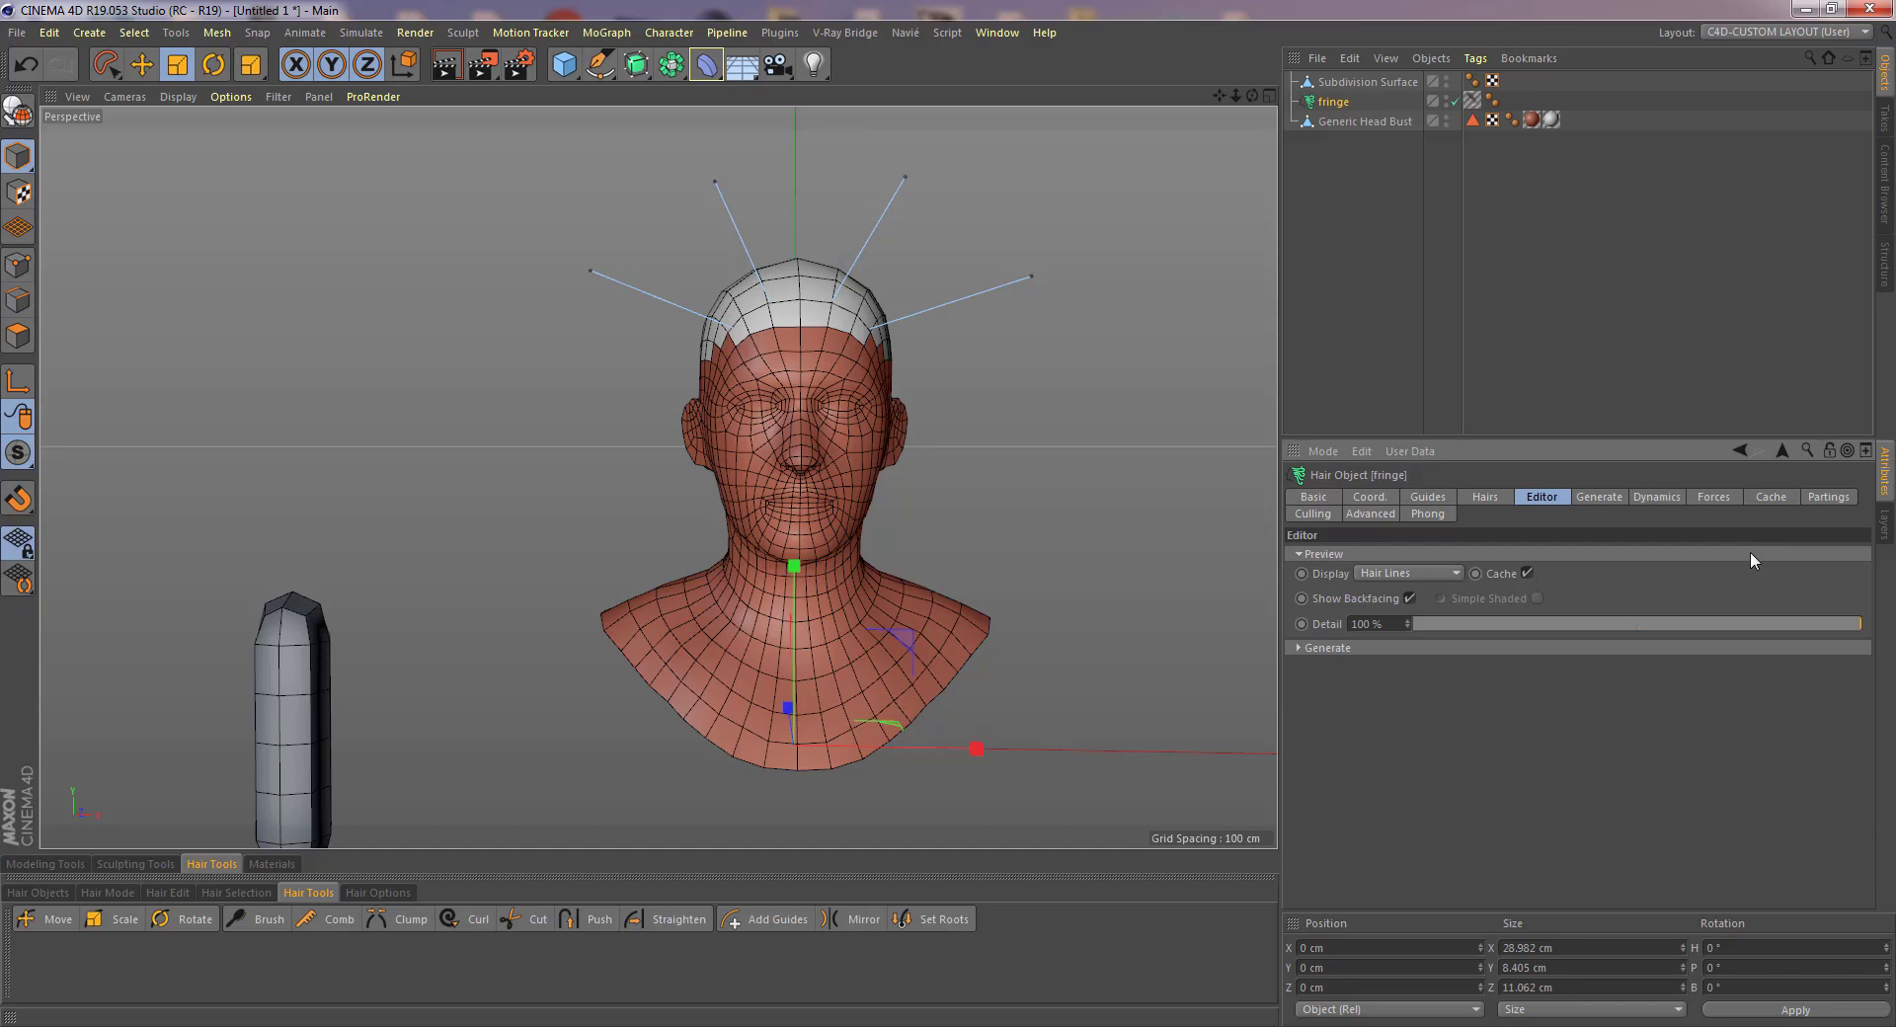
scroll(893, 393, up, 6)
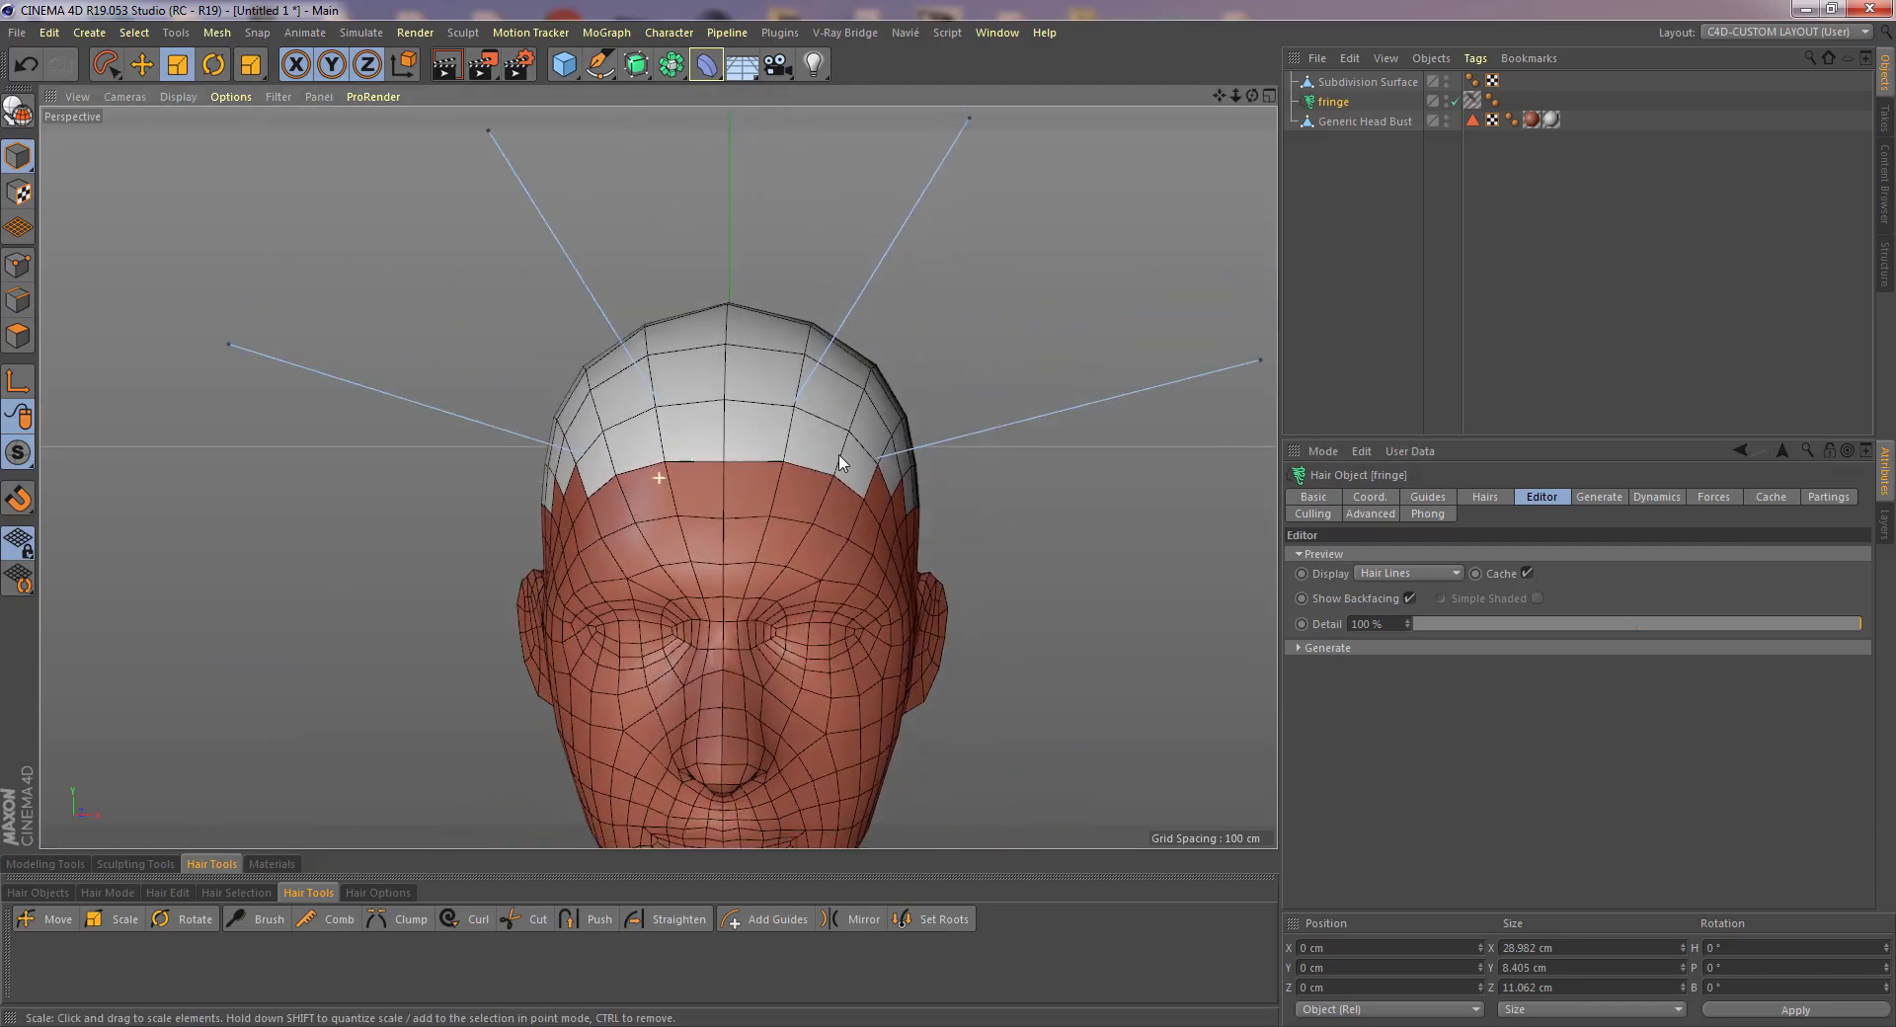
scroll(840, 465, down, 8)
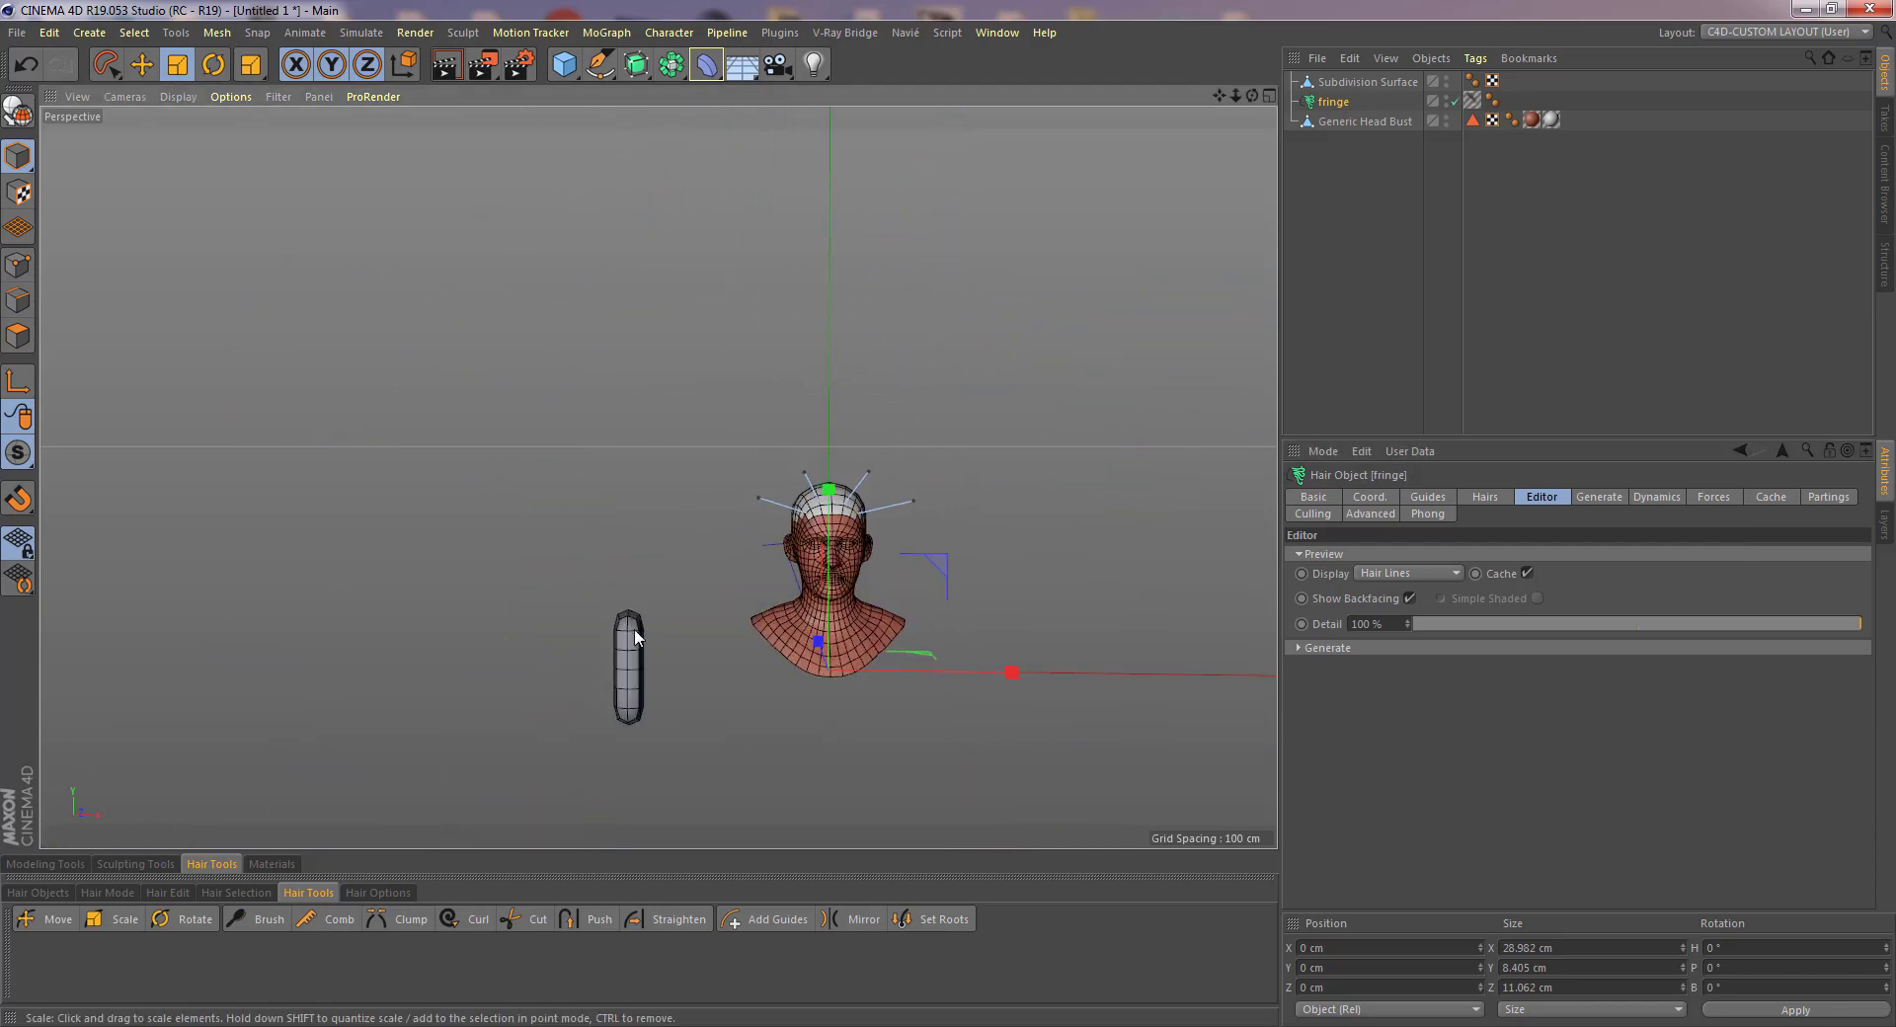
right_click(624, 657)
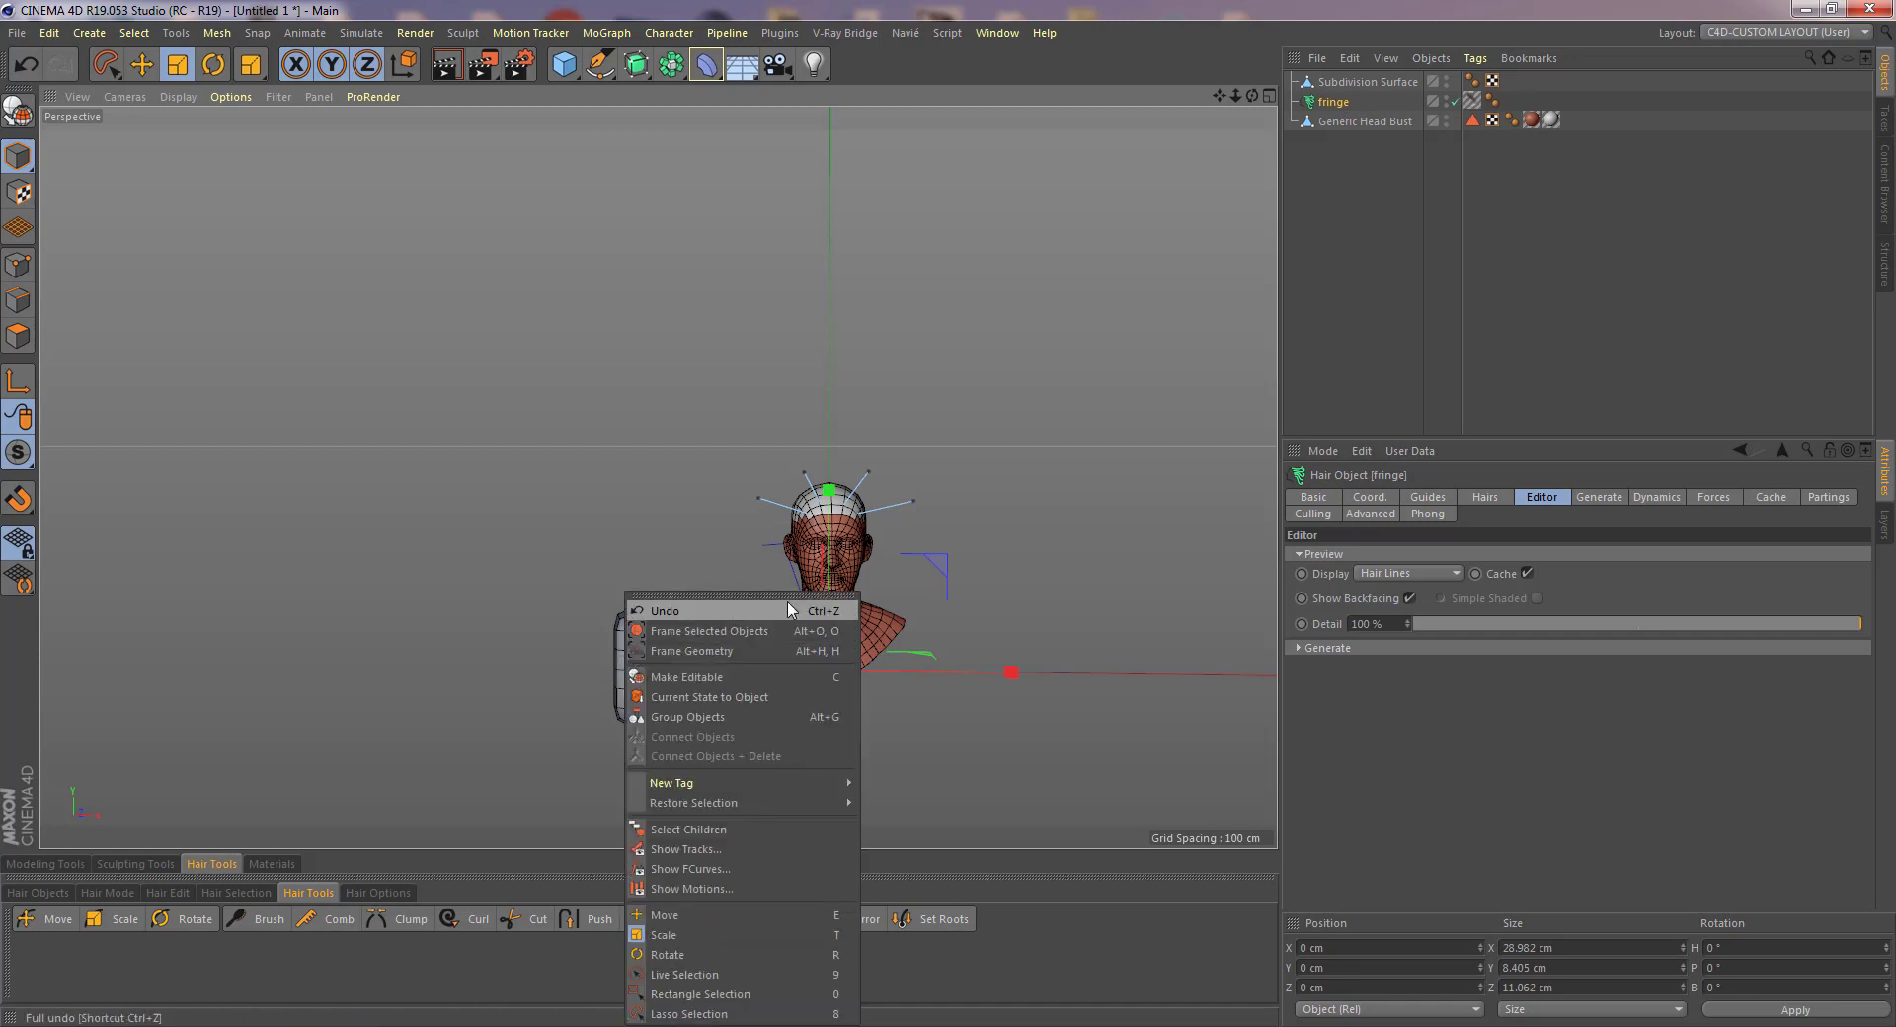
click(1055, 470)
scroll(874, 502, up, 8)
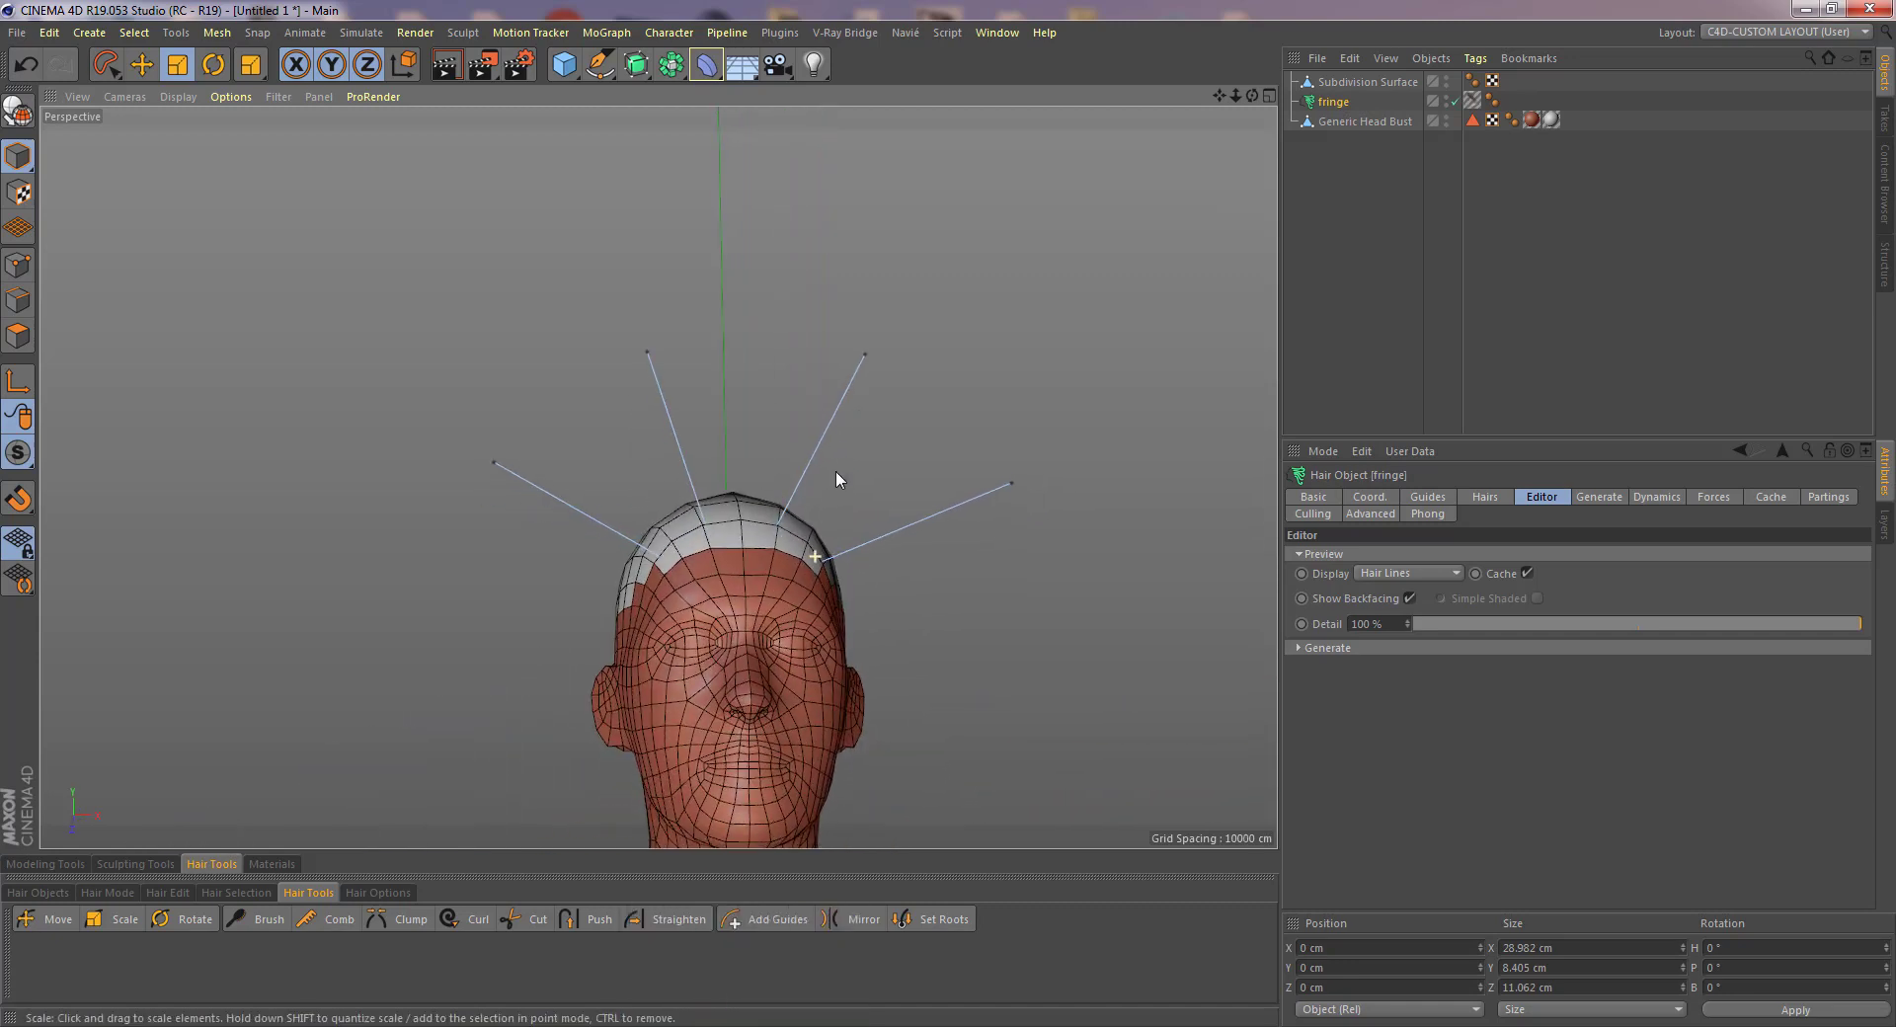
alt+drag(792, 524, 779, 507)
scroll(846, 409, up, 3)
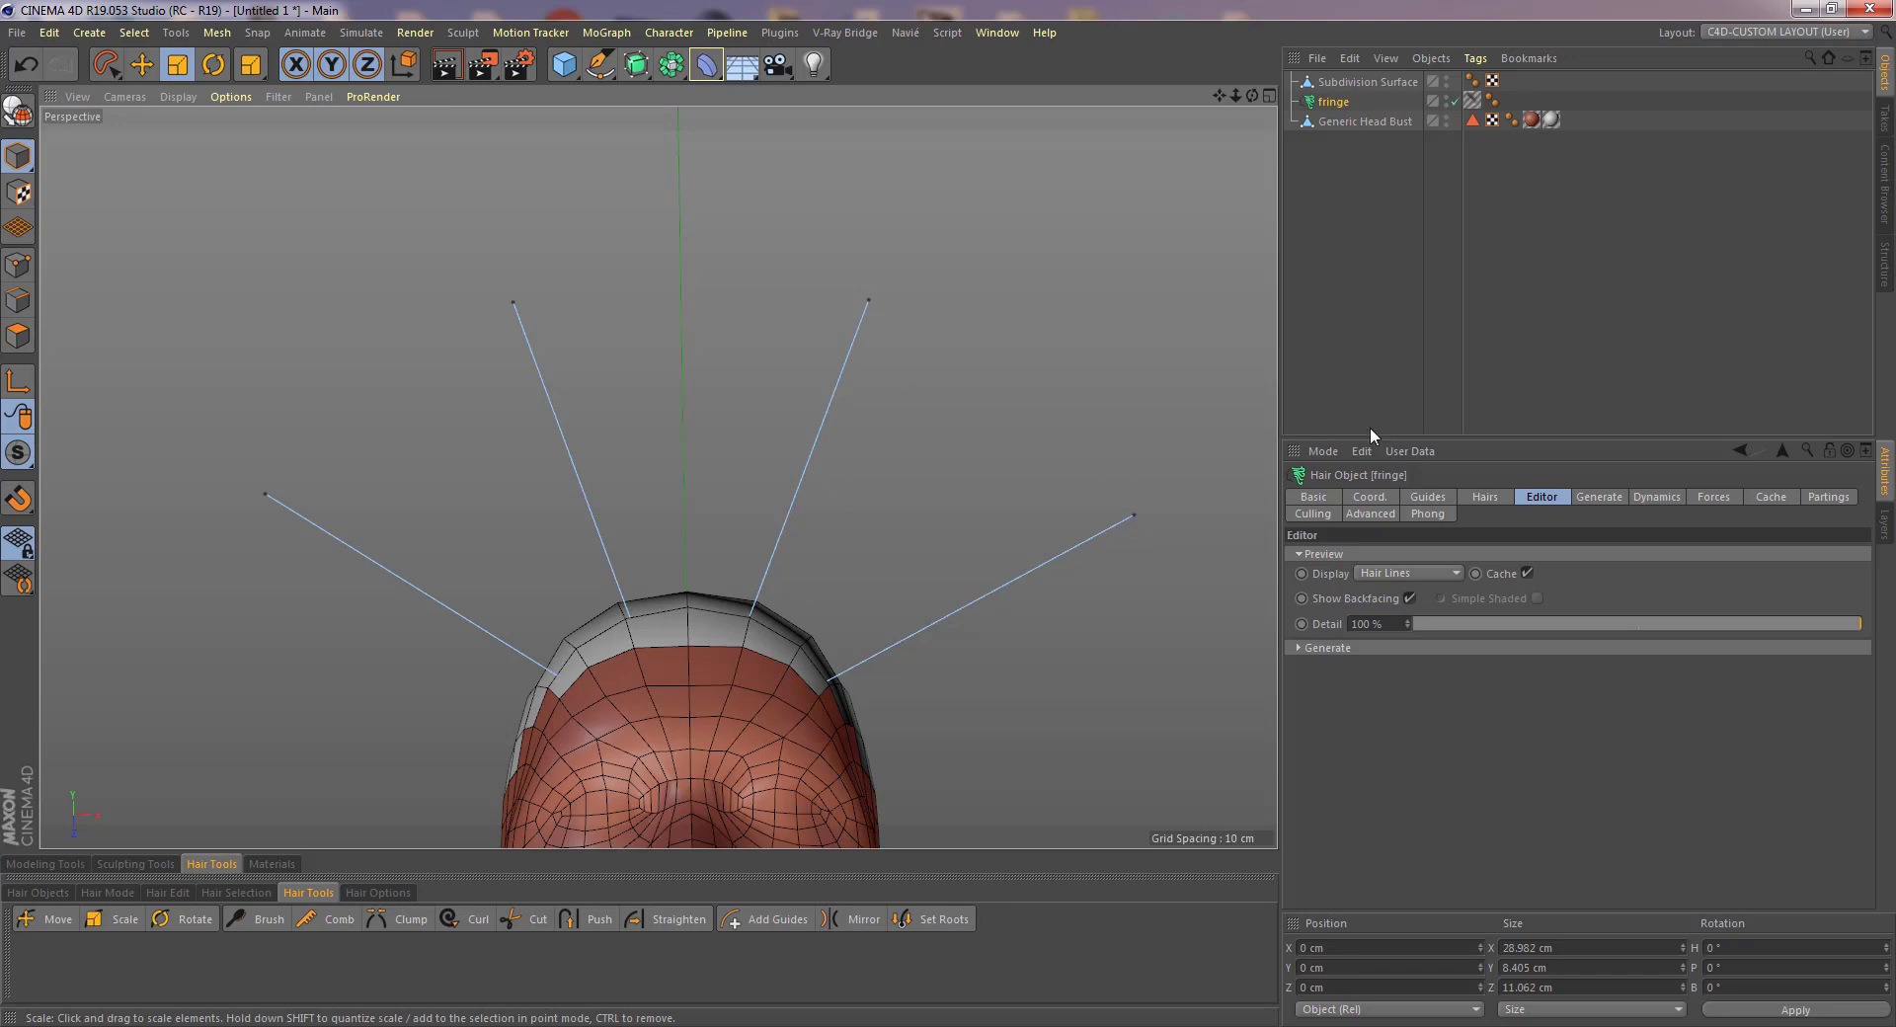
- Enable the fringe's Hair to Hair force and raise its radius to 406 cm and its strength to 31
click(1712, 498)
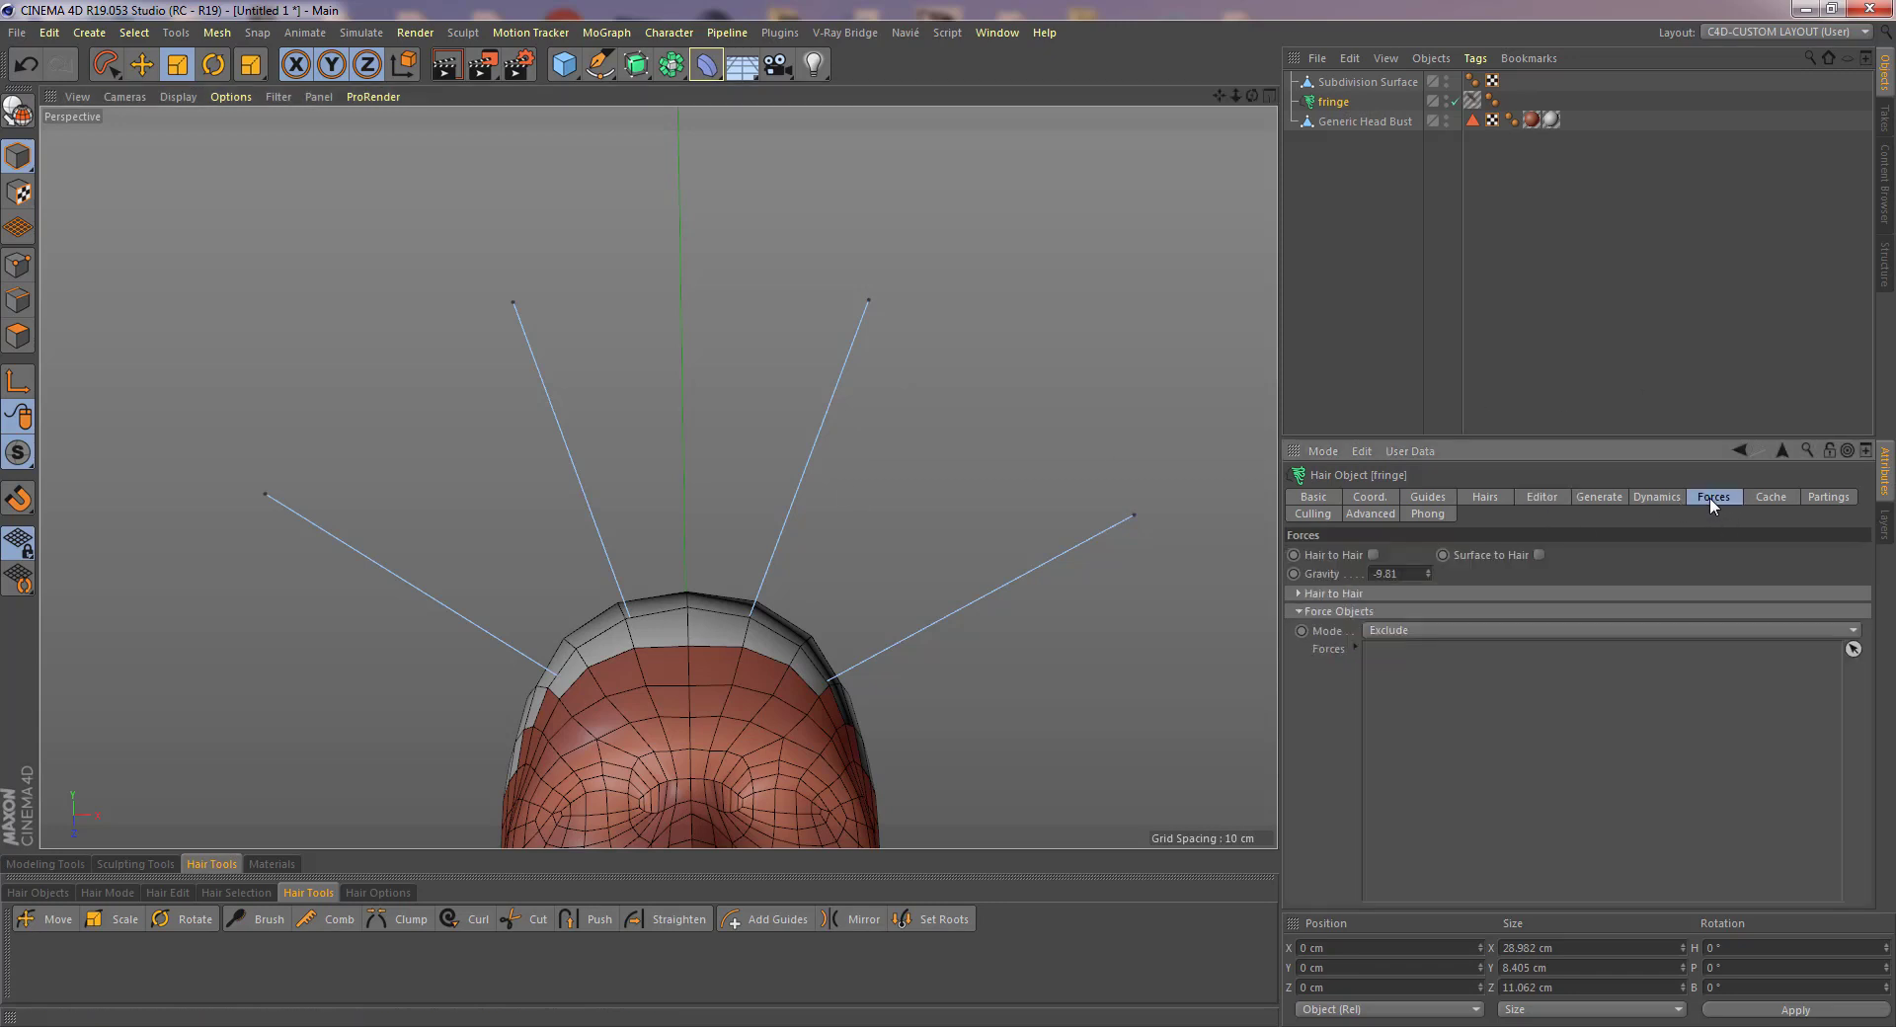
click(1371, 554)
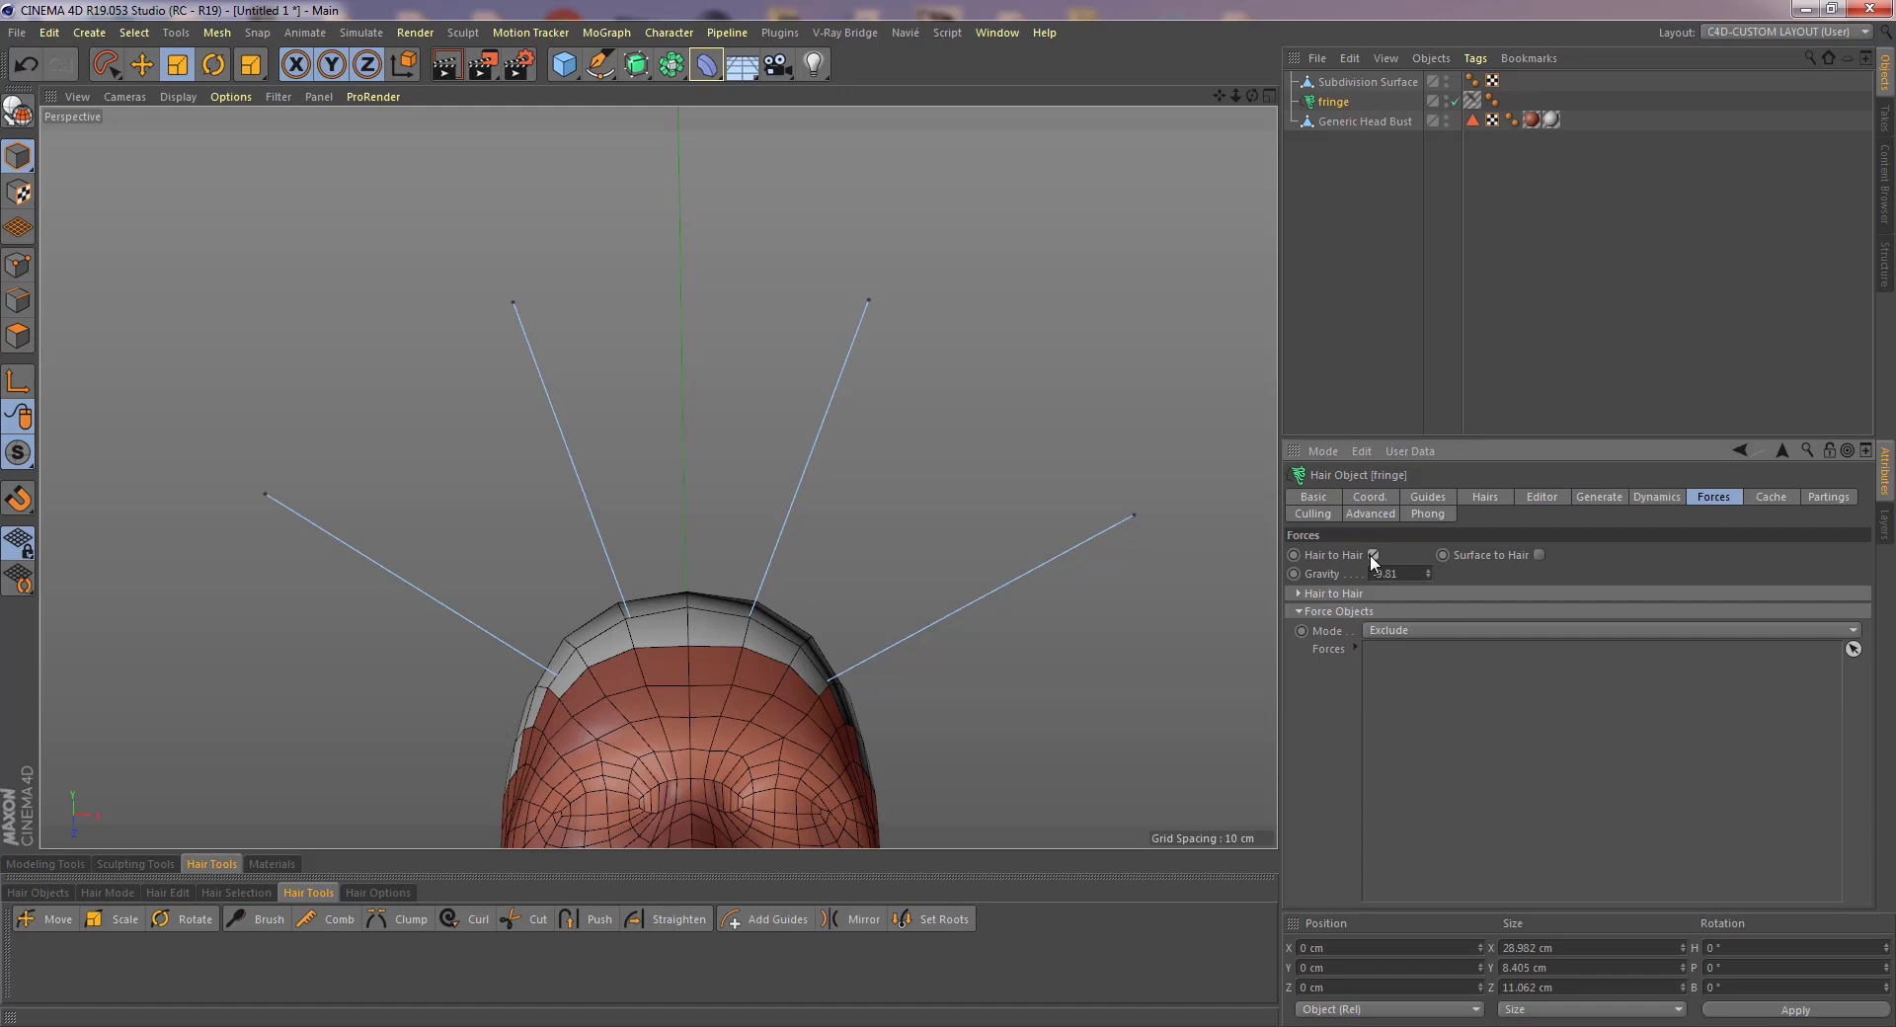
click(1297, 593)
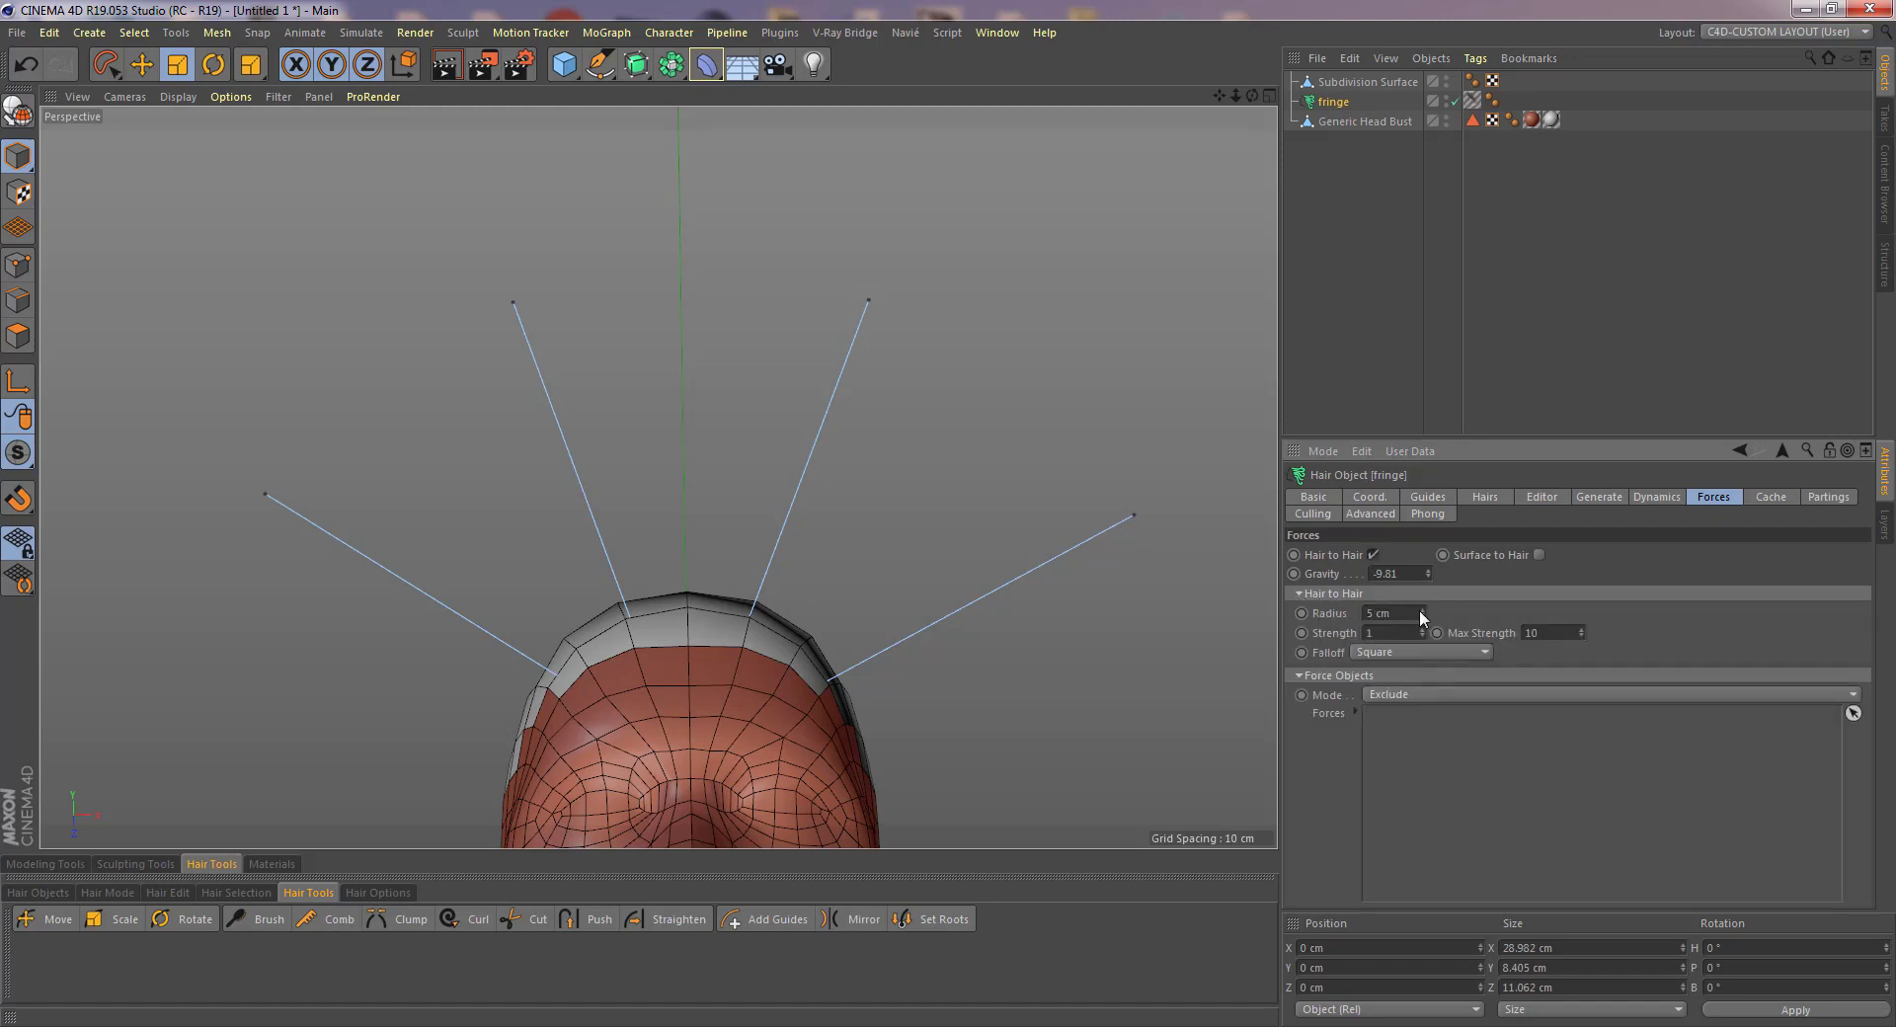
drag(1422, 610, 1422, 592)
- Try bending a fringe guide sideways with the hair Brush and undo the brush strokes
click(259, 919)
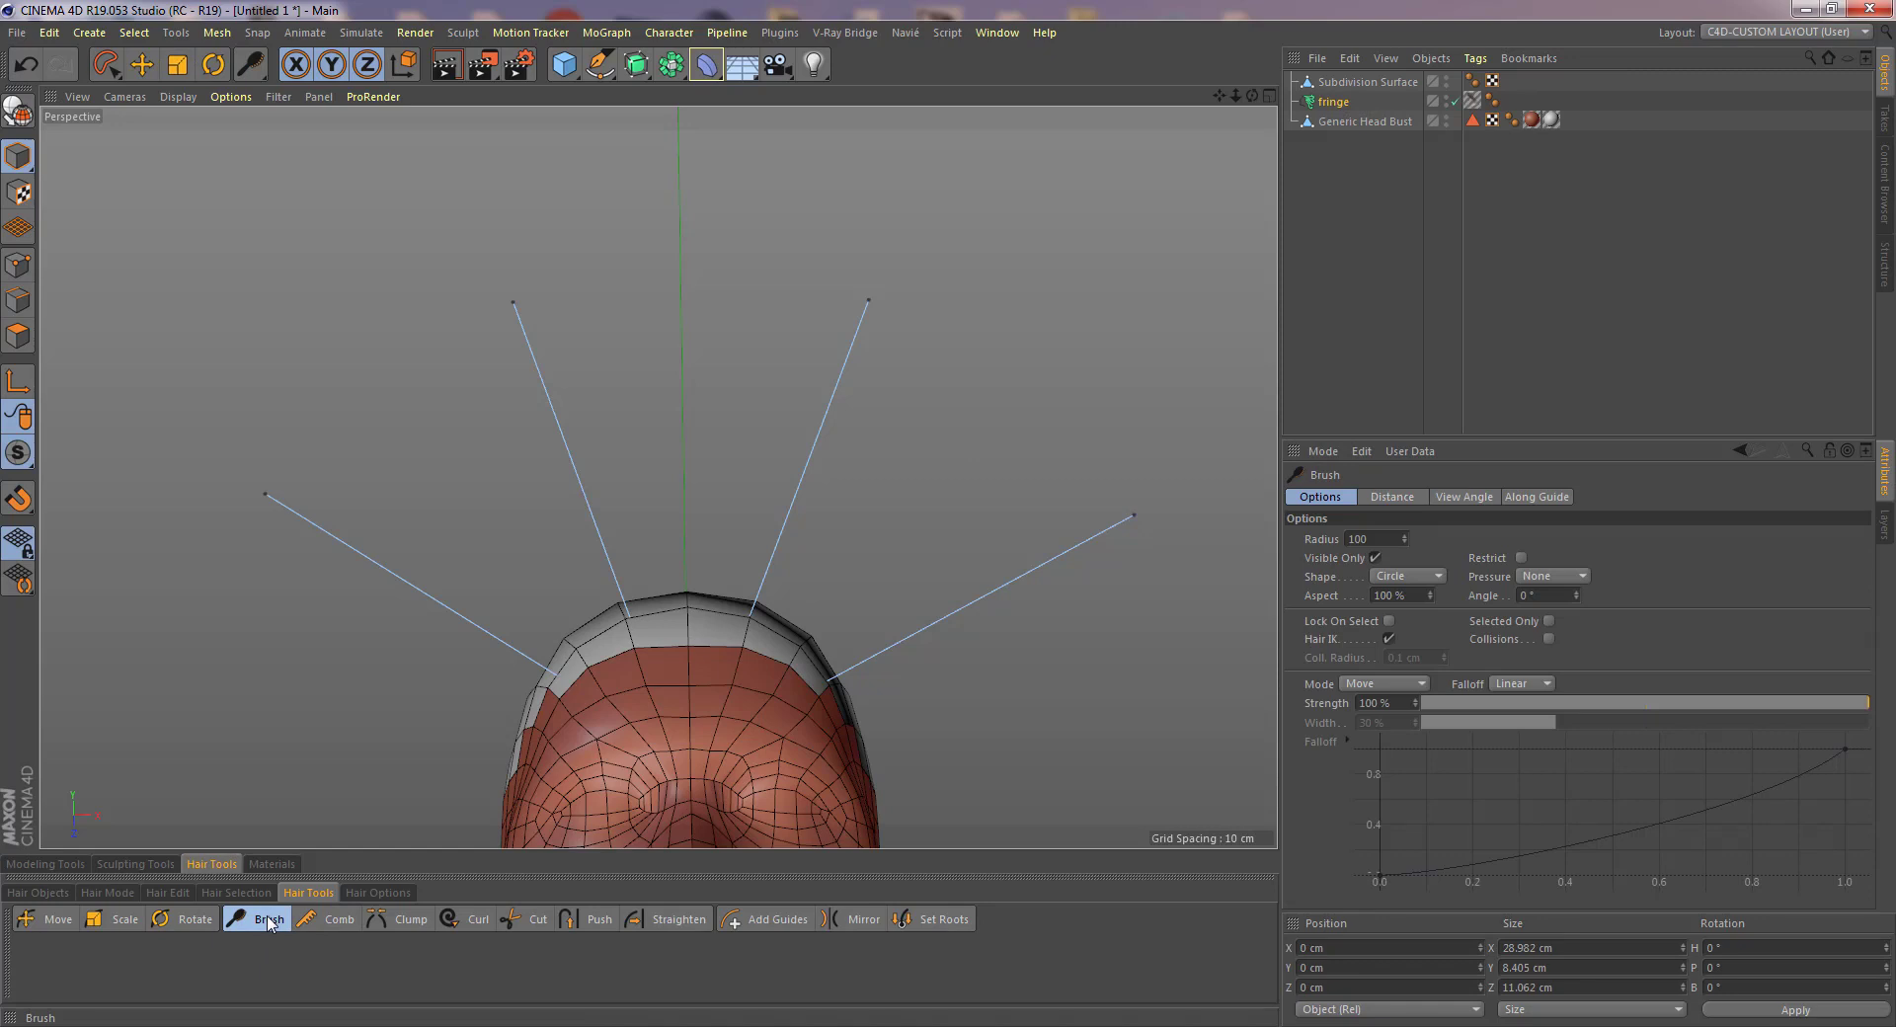
mouse_move(916, 295)
mouse_down()
mouse_move(1063, 399)
mouse_move(1020, 476)
mouse_move(957, 458)
mouse_move(867, 512)
mouse_move(1043, 472)
mouse_move(1000, 490)
mouse_move(980, 472)
mouse_move(1044, 531)
mouse_move(1037, 553)
mouse_up()
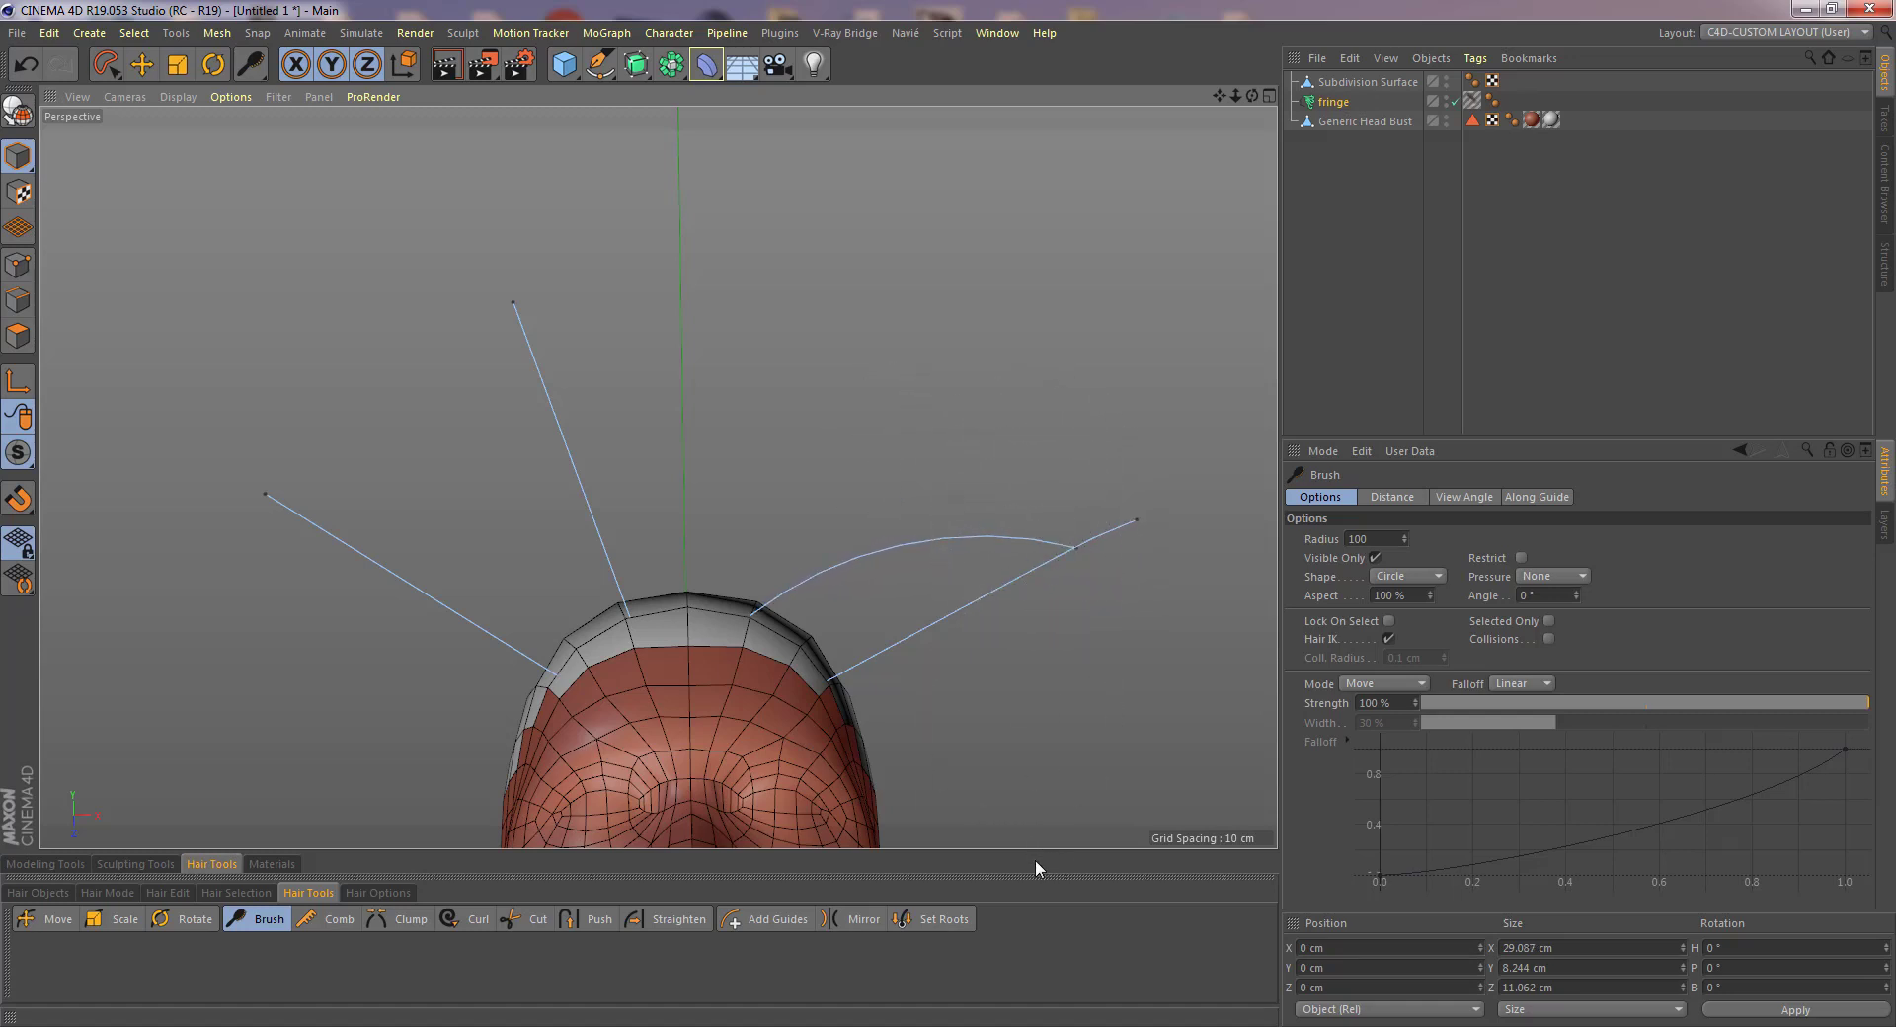
key(ctrl+z)
key(ctrl+z)
key(ctrl+z)
key(ctrl+z)
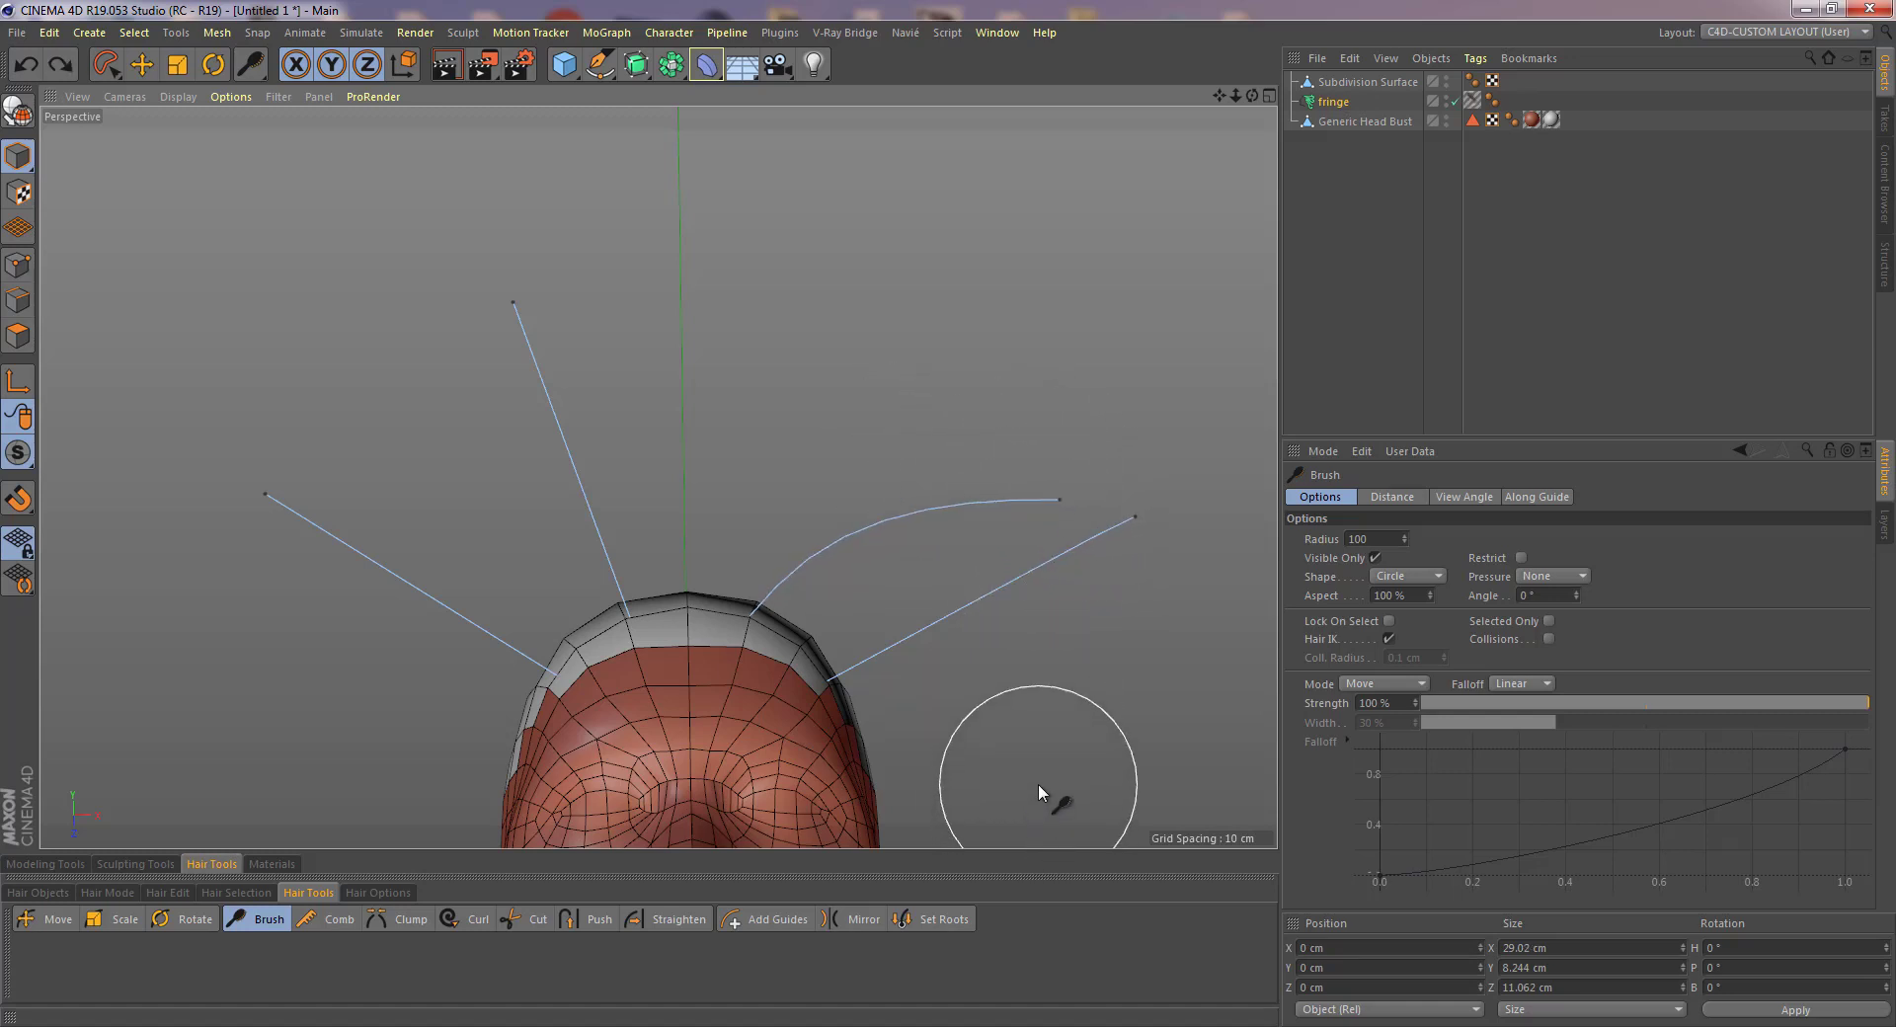
key(ctrl+z)
key(ctrl+z)
key(ctrl+z)
key(ctrl+z)
key(ctrl+z)
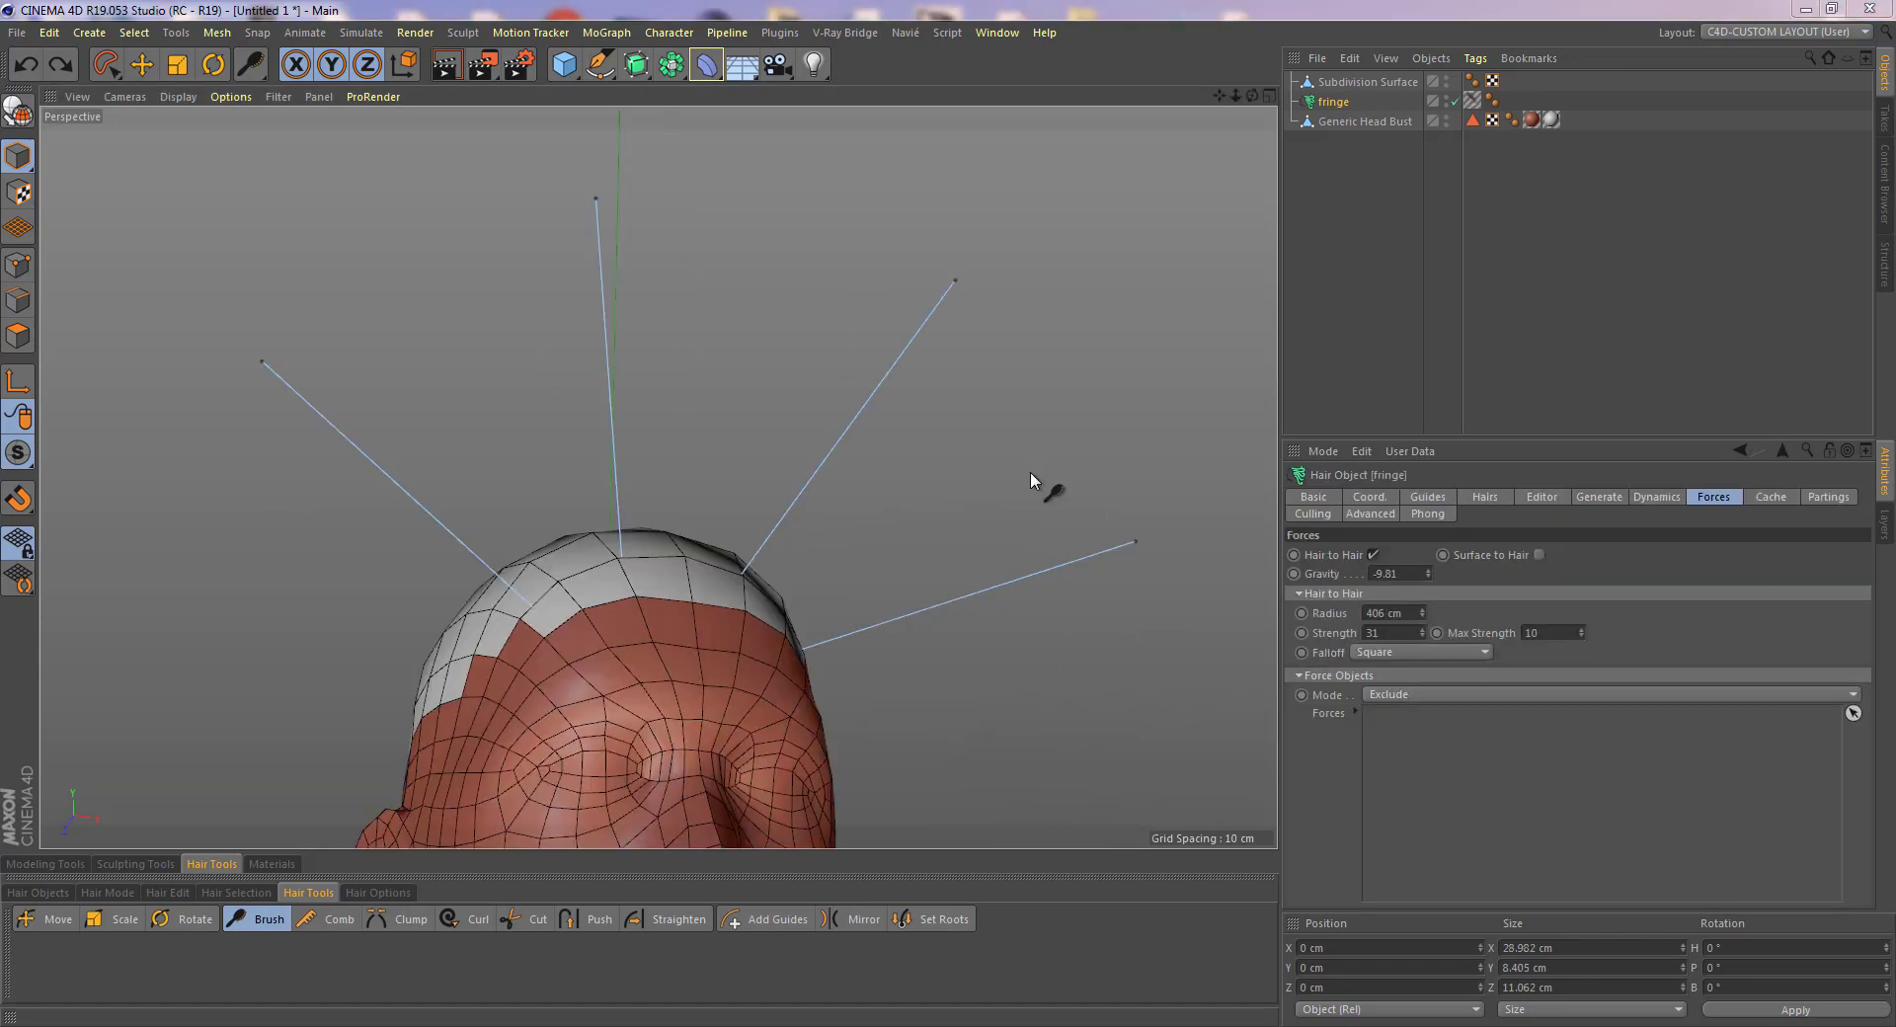
- Set the fringe's generate type to Instance and use the converted Subdivision Surface mesh as the instanced object
alt+drag(1002, 435, 938, 433)
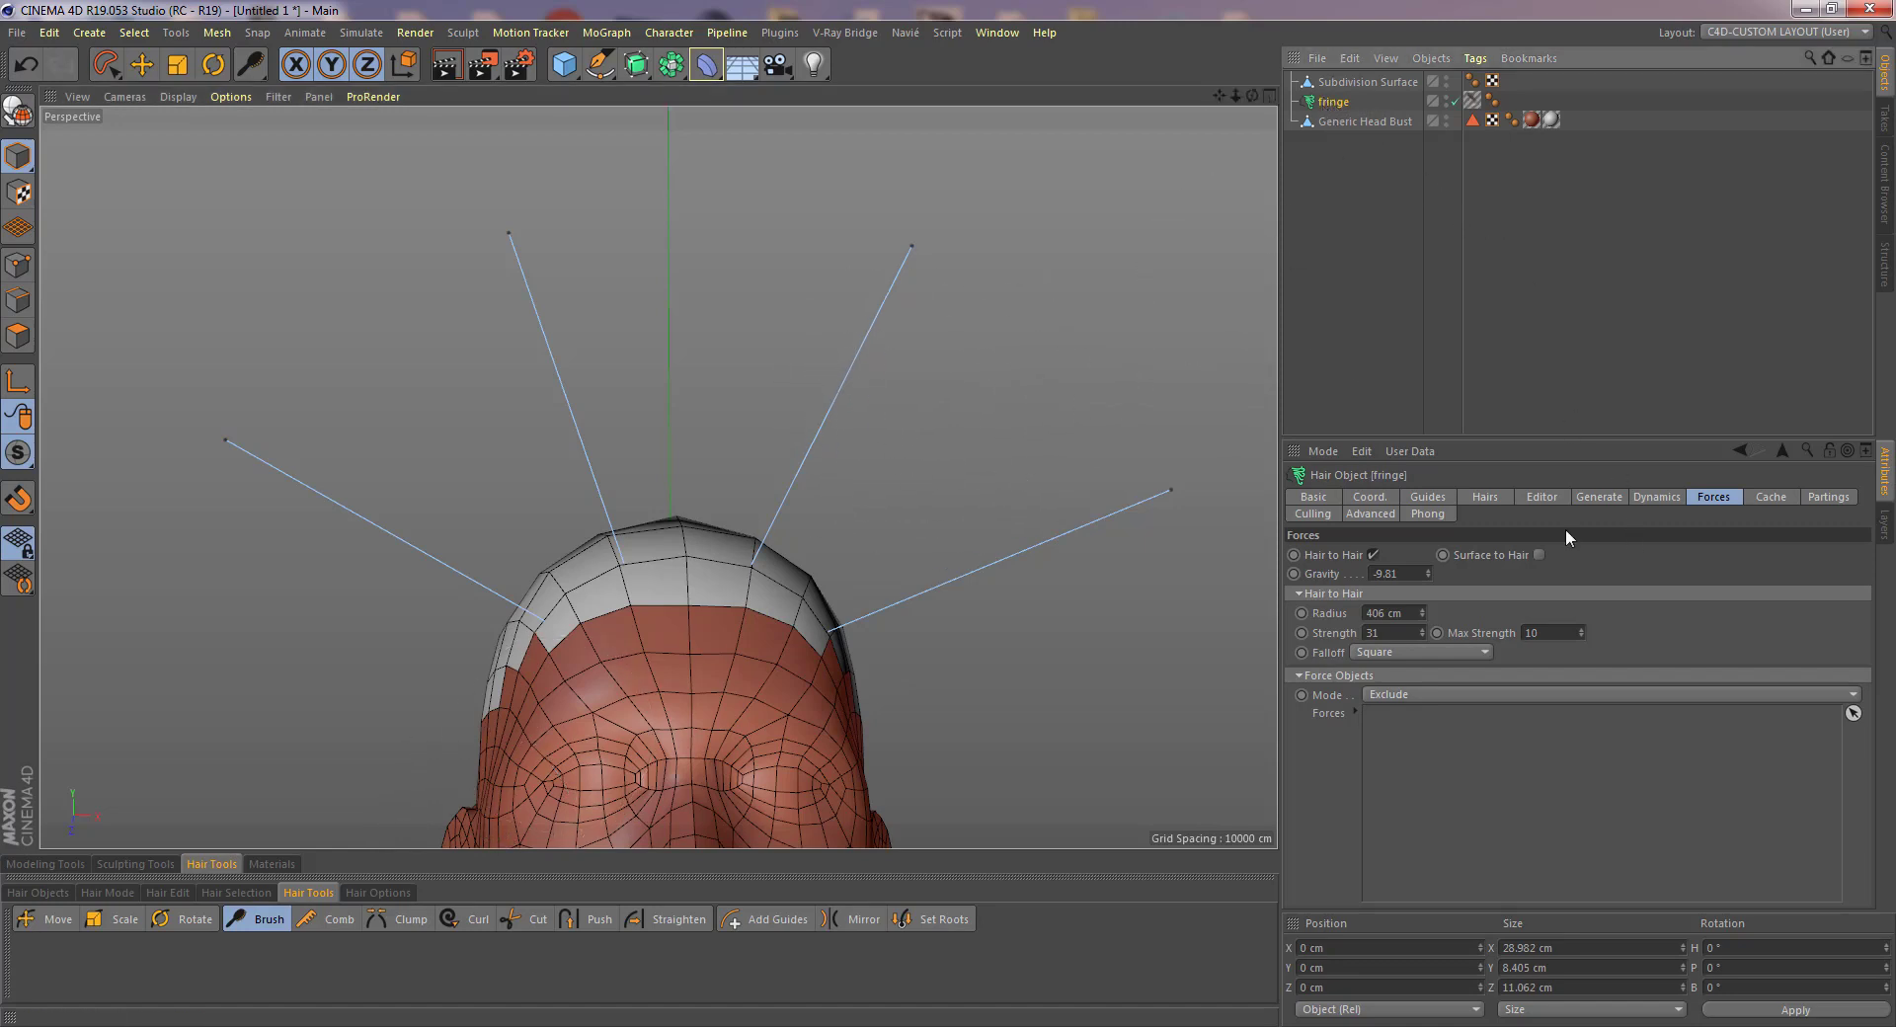
click(1594, 498)
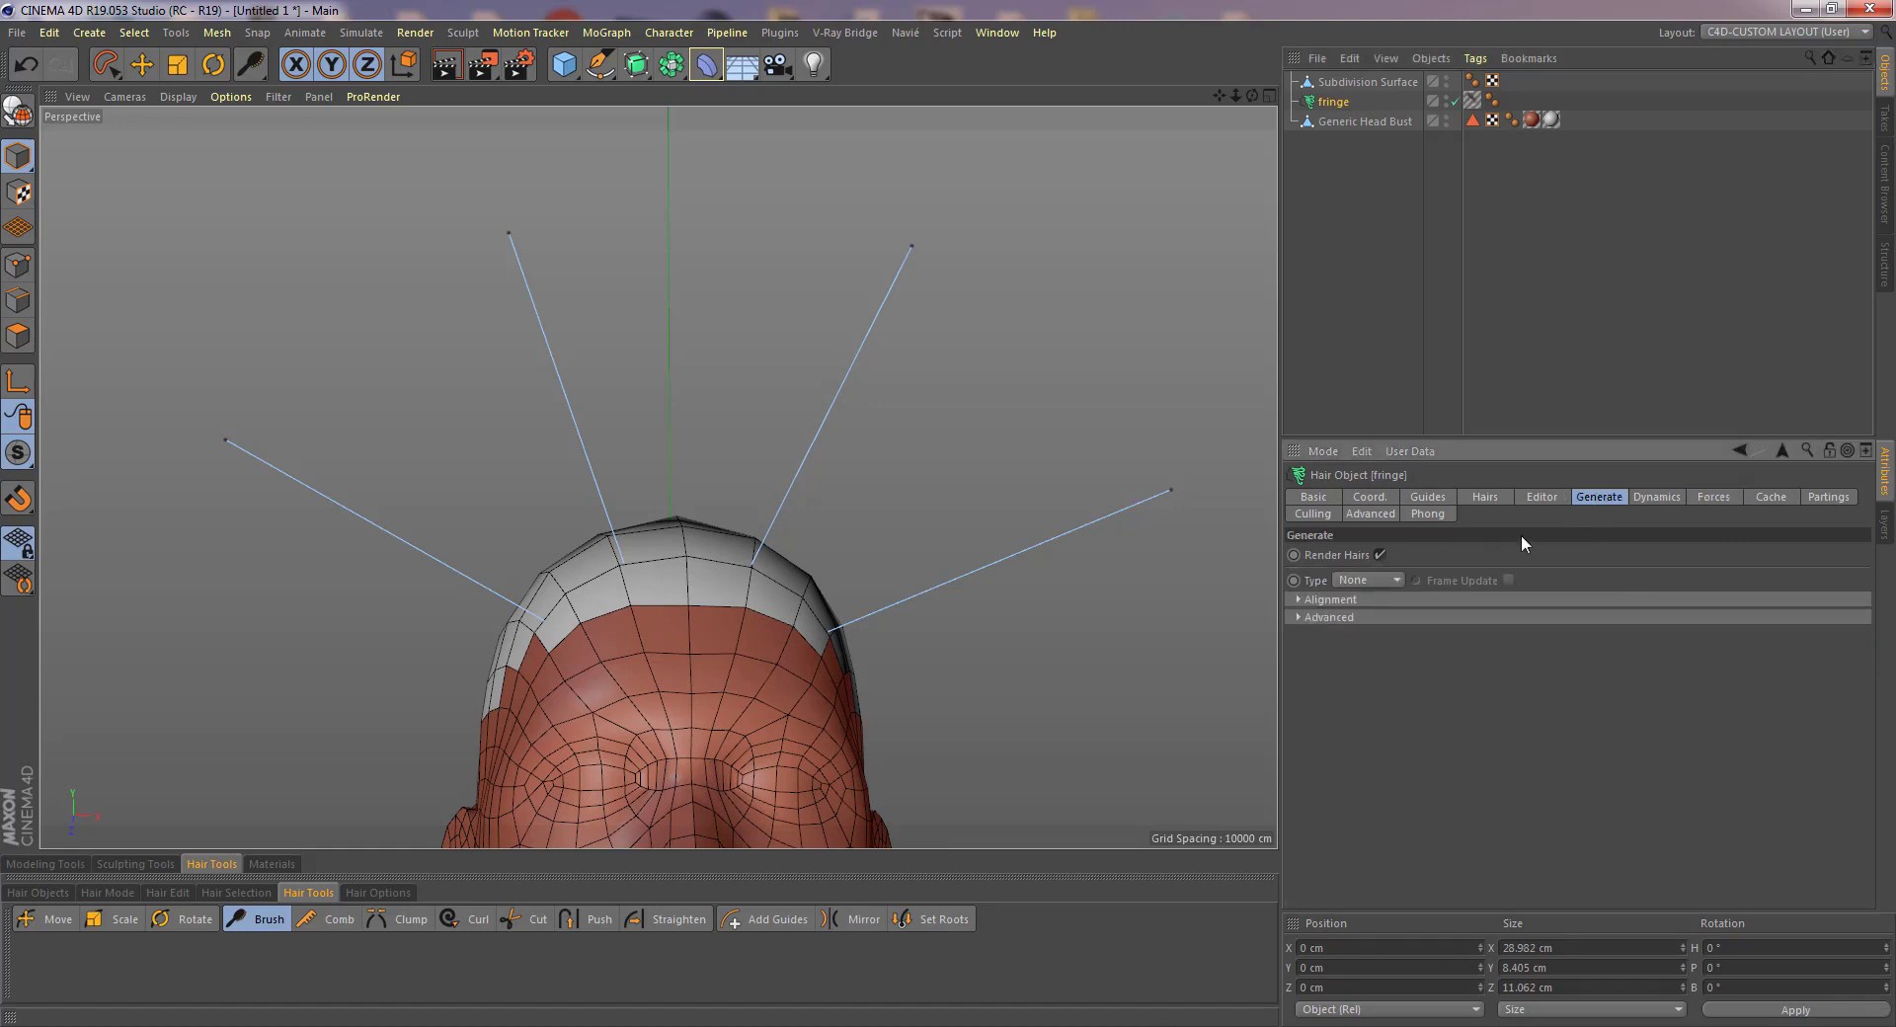
click(1368, 578)
click(1388, 722)
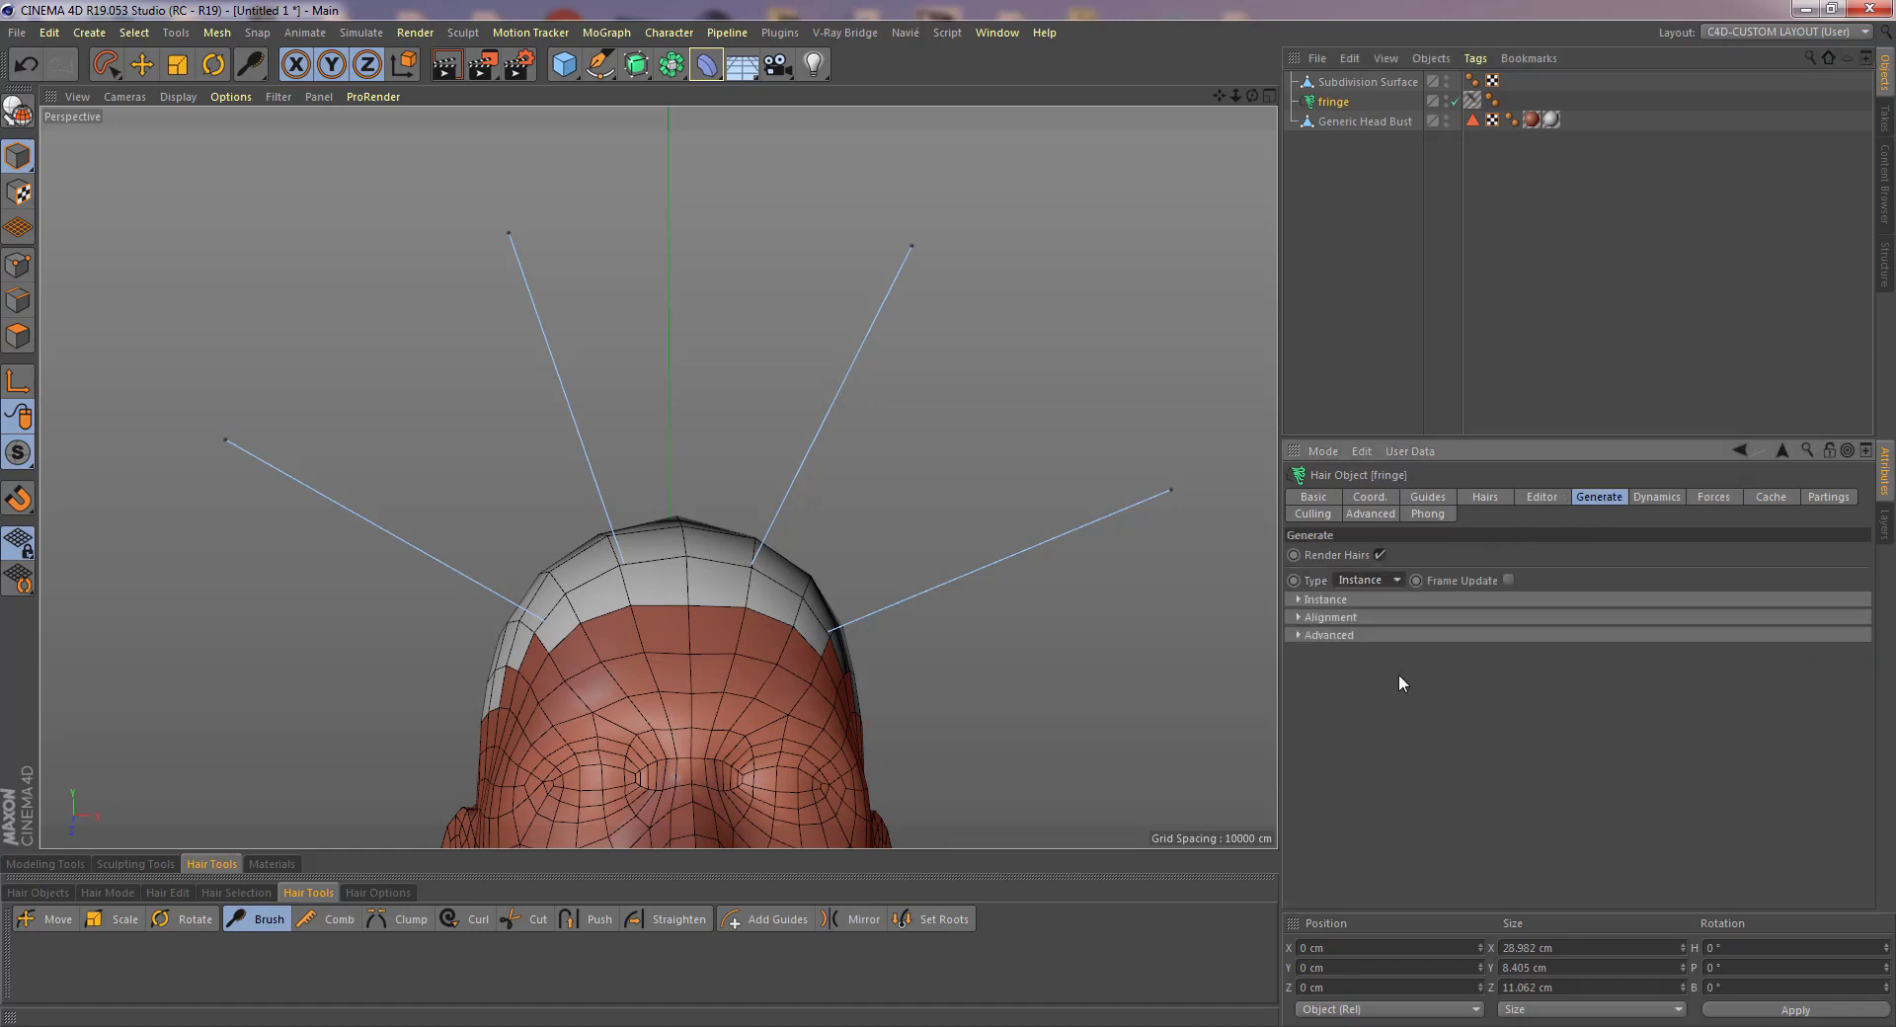
click(1298, 599)
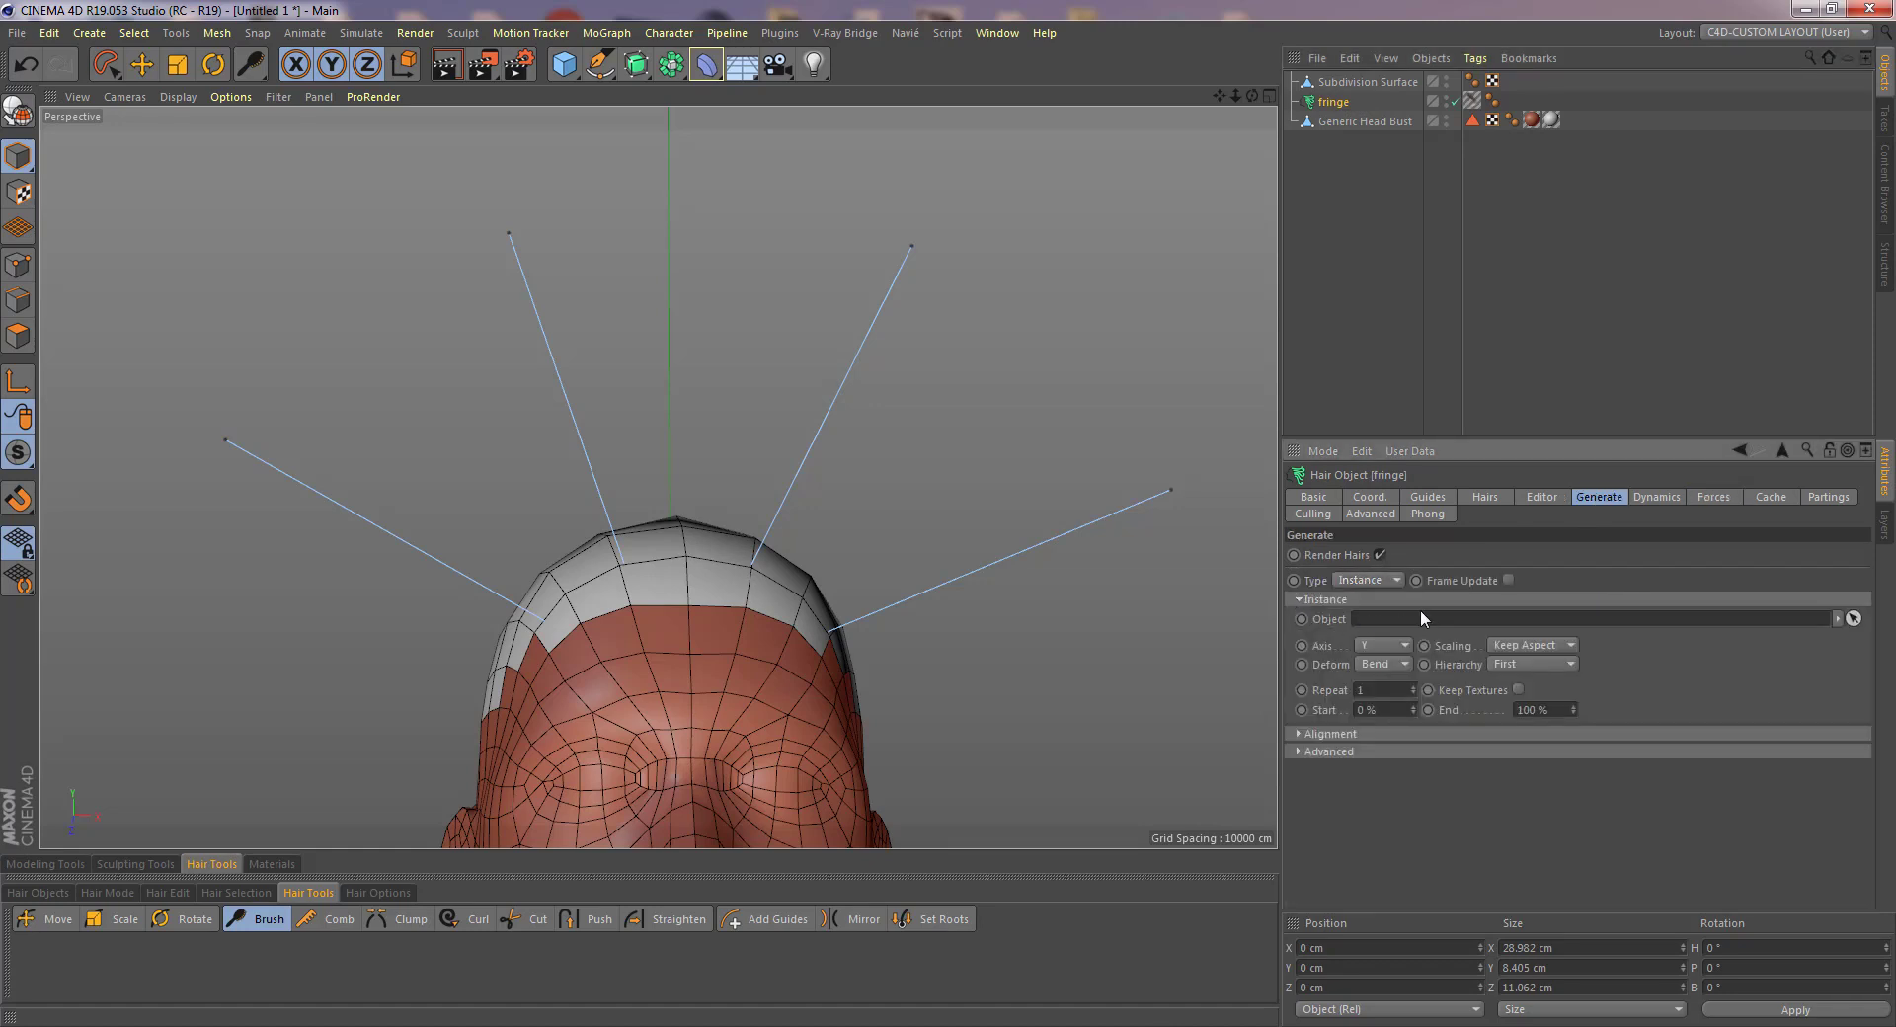
click(1852, 618)
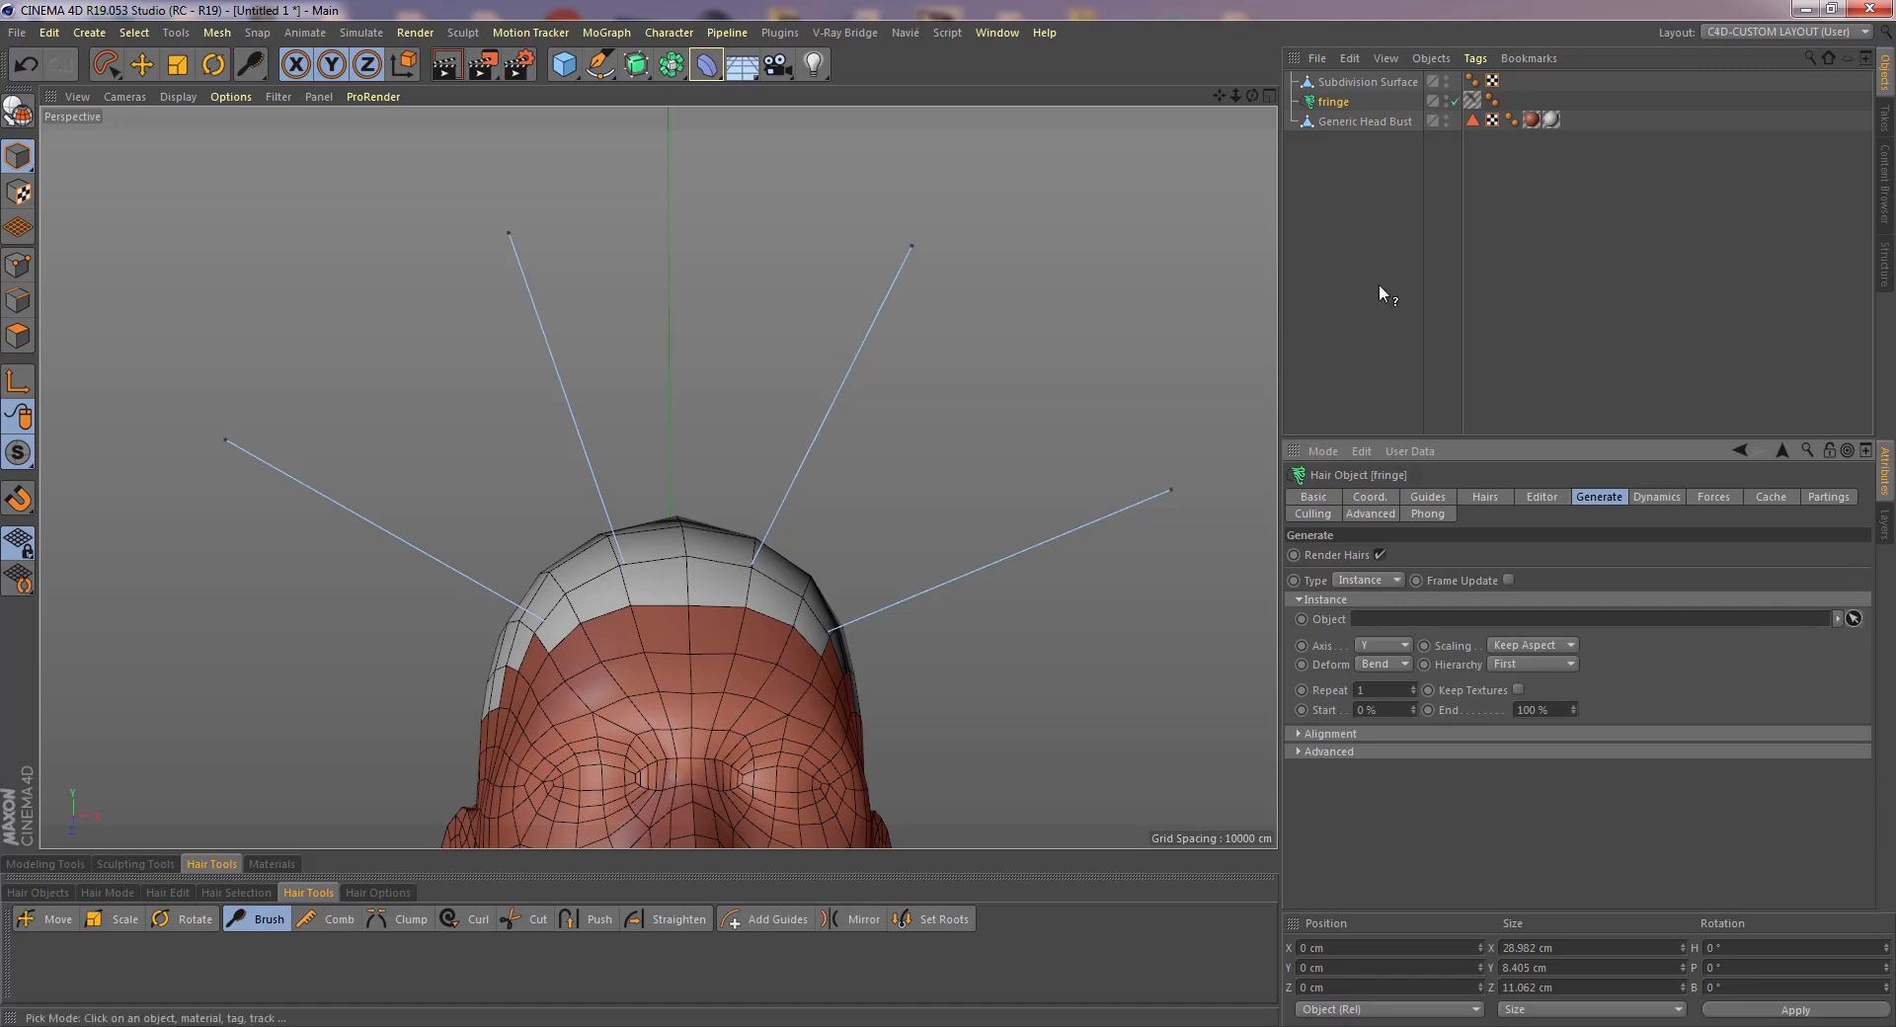
click(1357, 81)
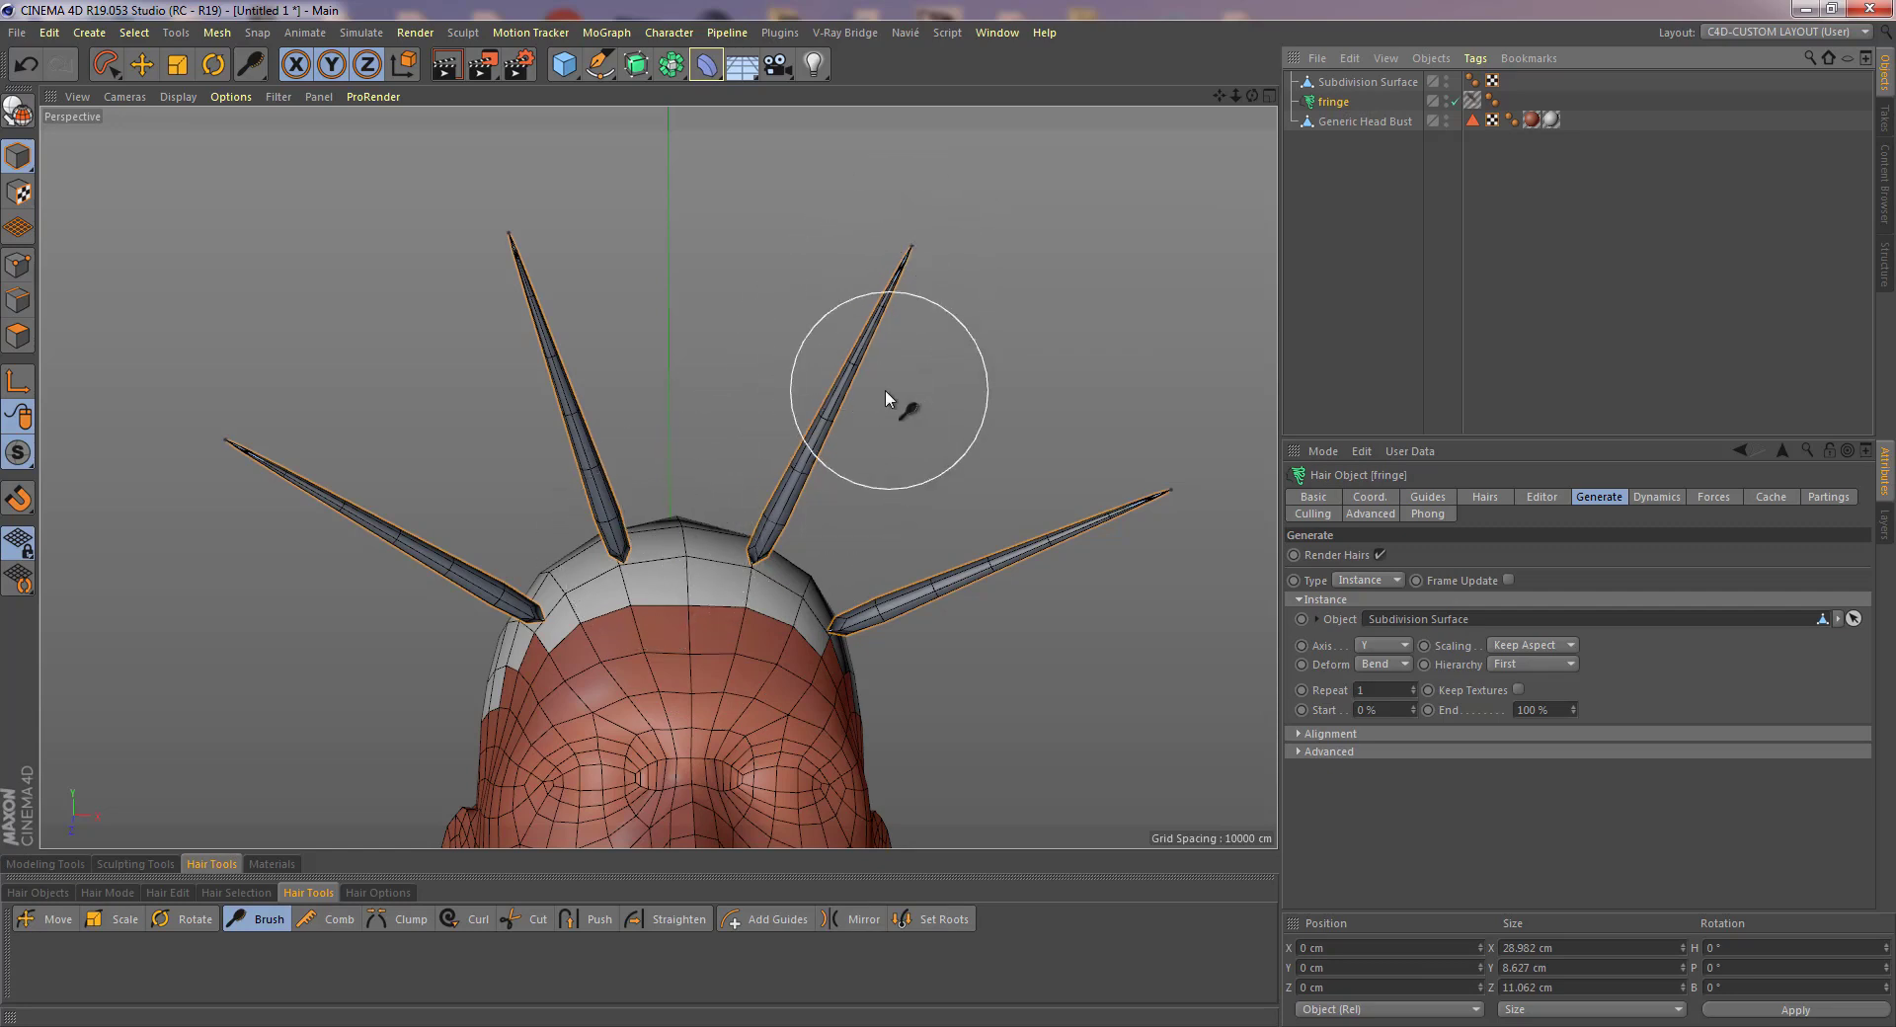
- Increase the root thickness of the Hair Mat material to 3.3 cm
click(270, 865)
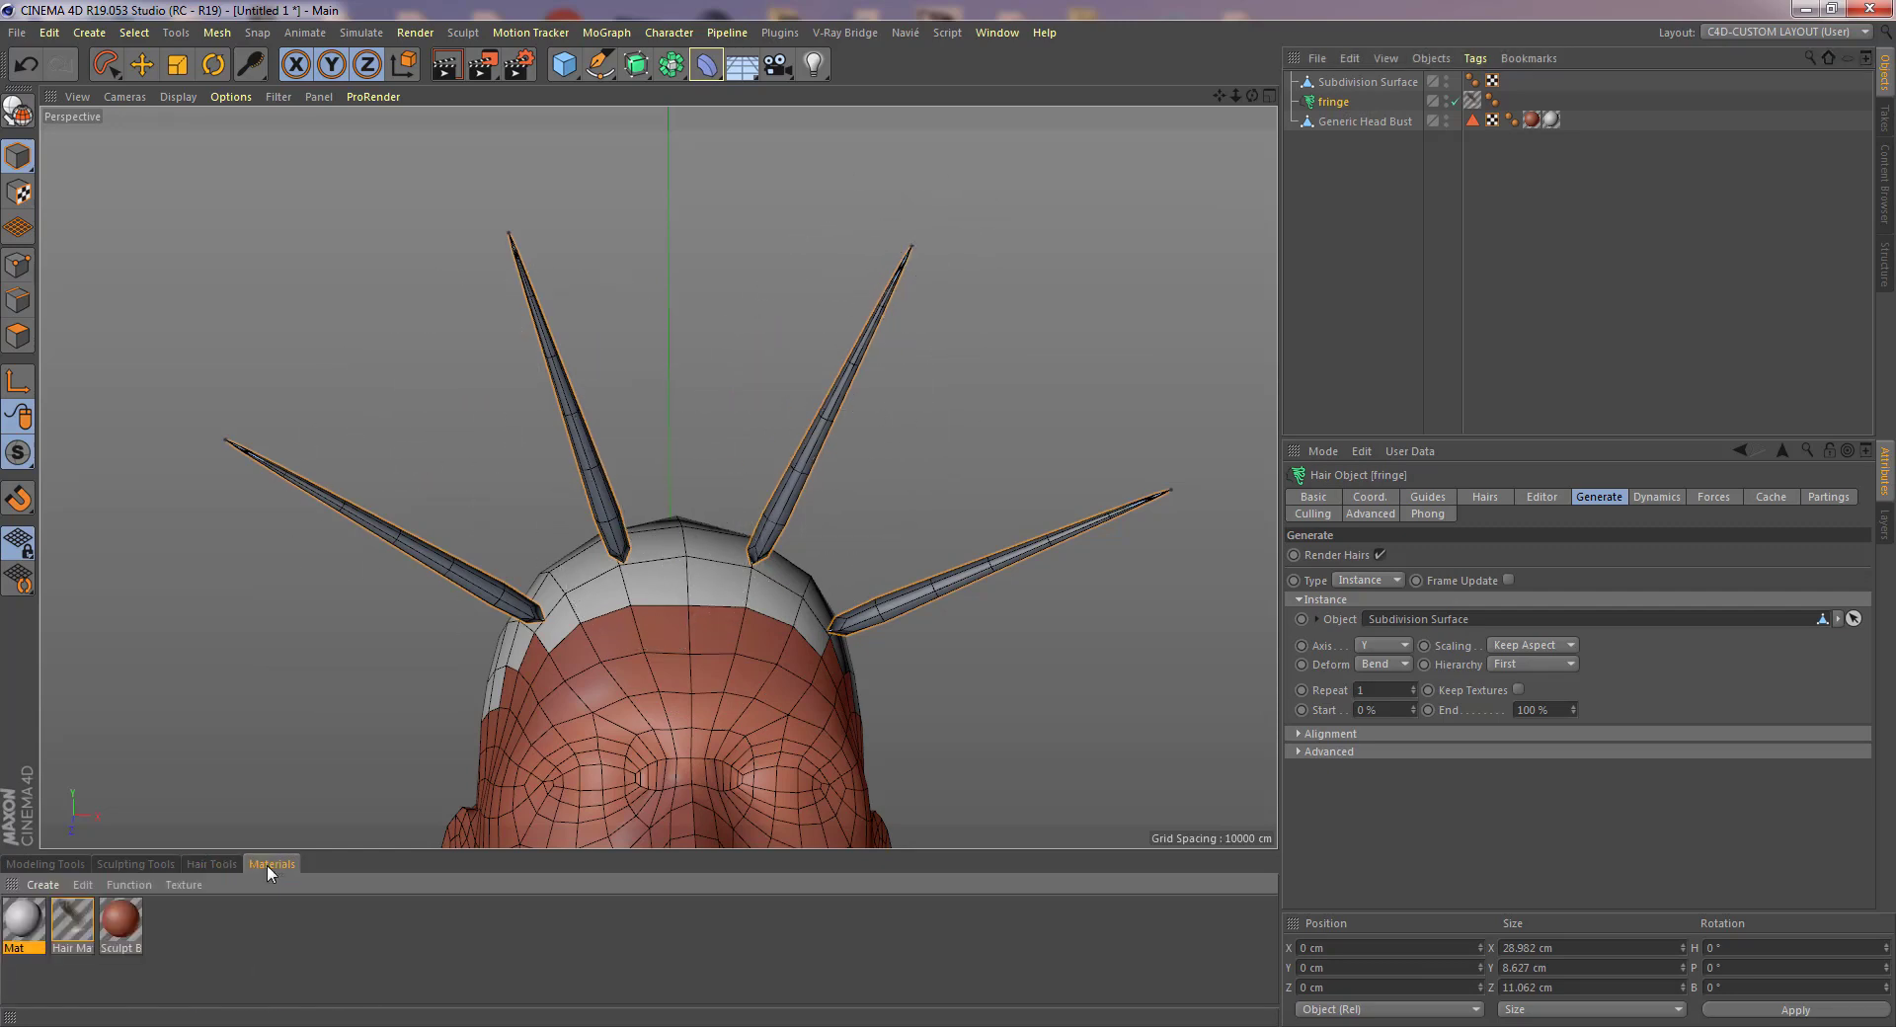
double_click(75, 922)
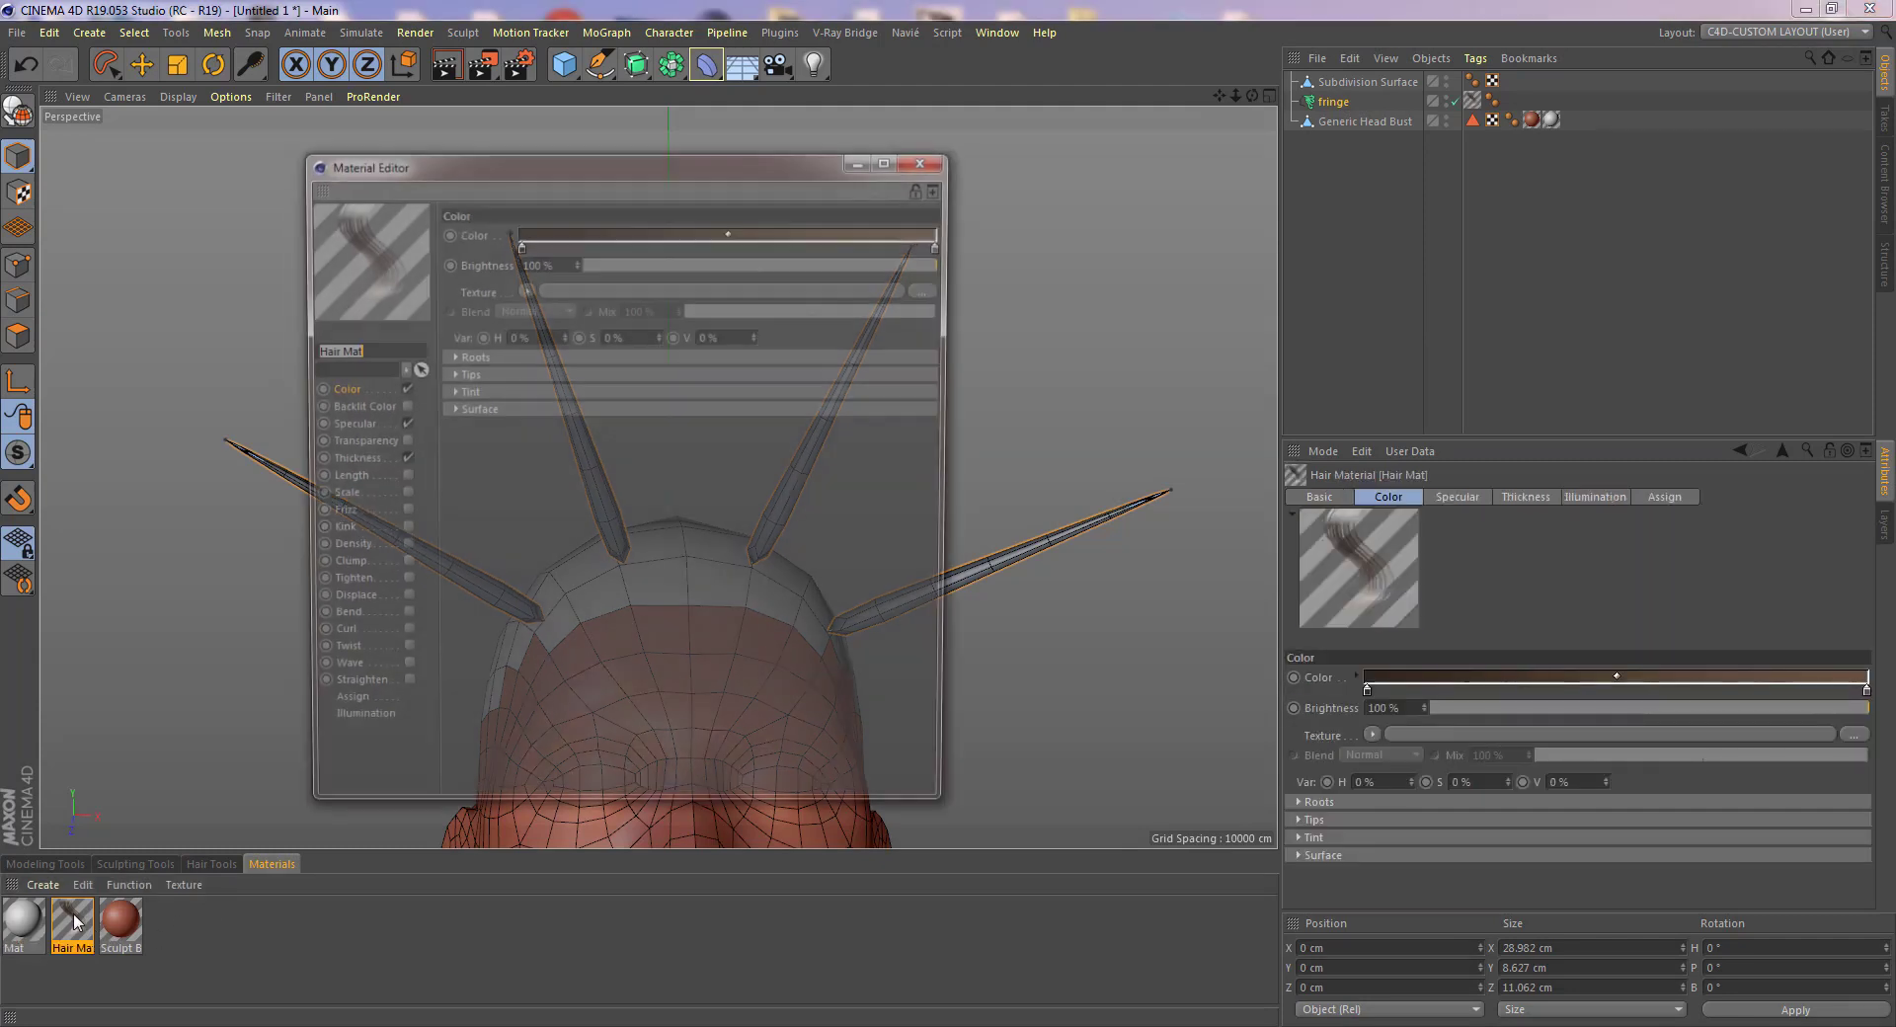
click(363, 460)
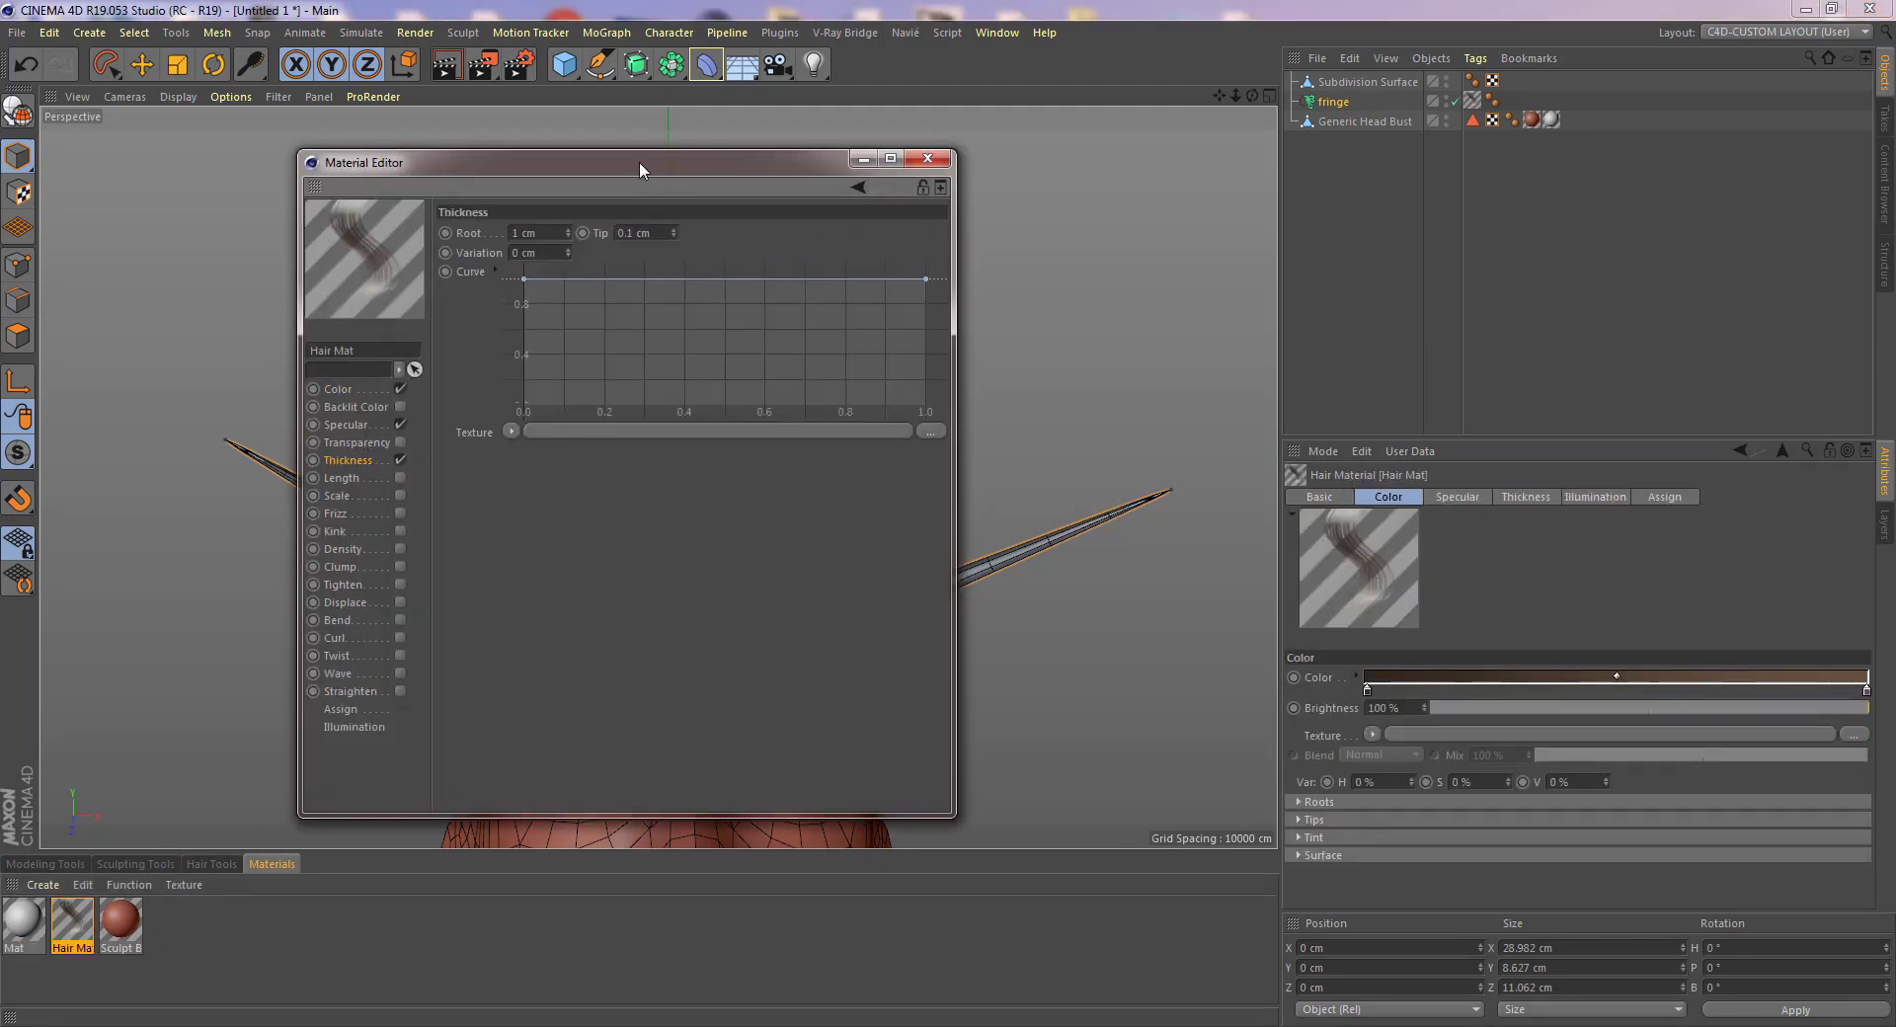
drag(634, 162, 1246, 198)
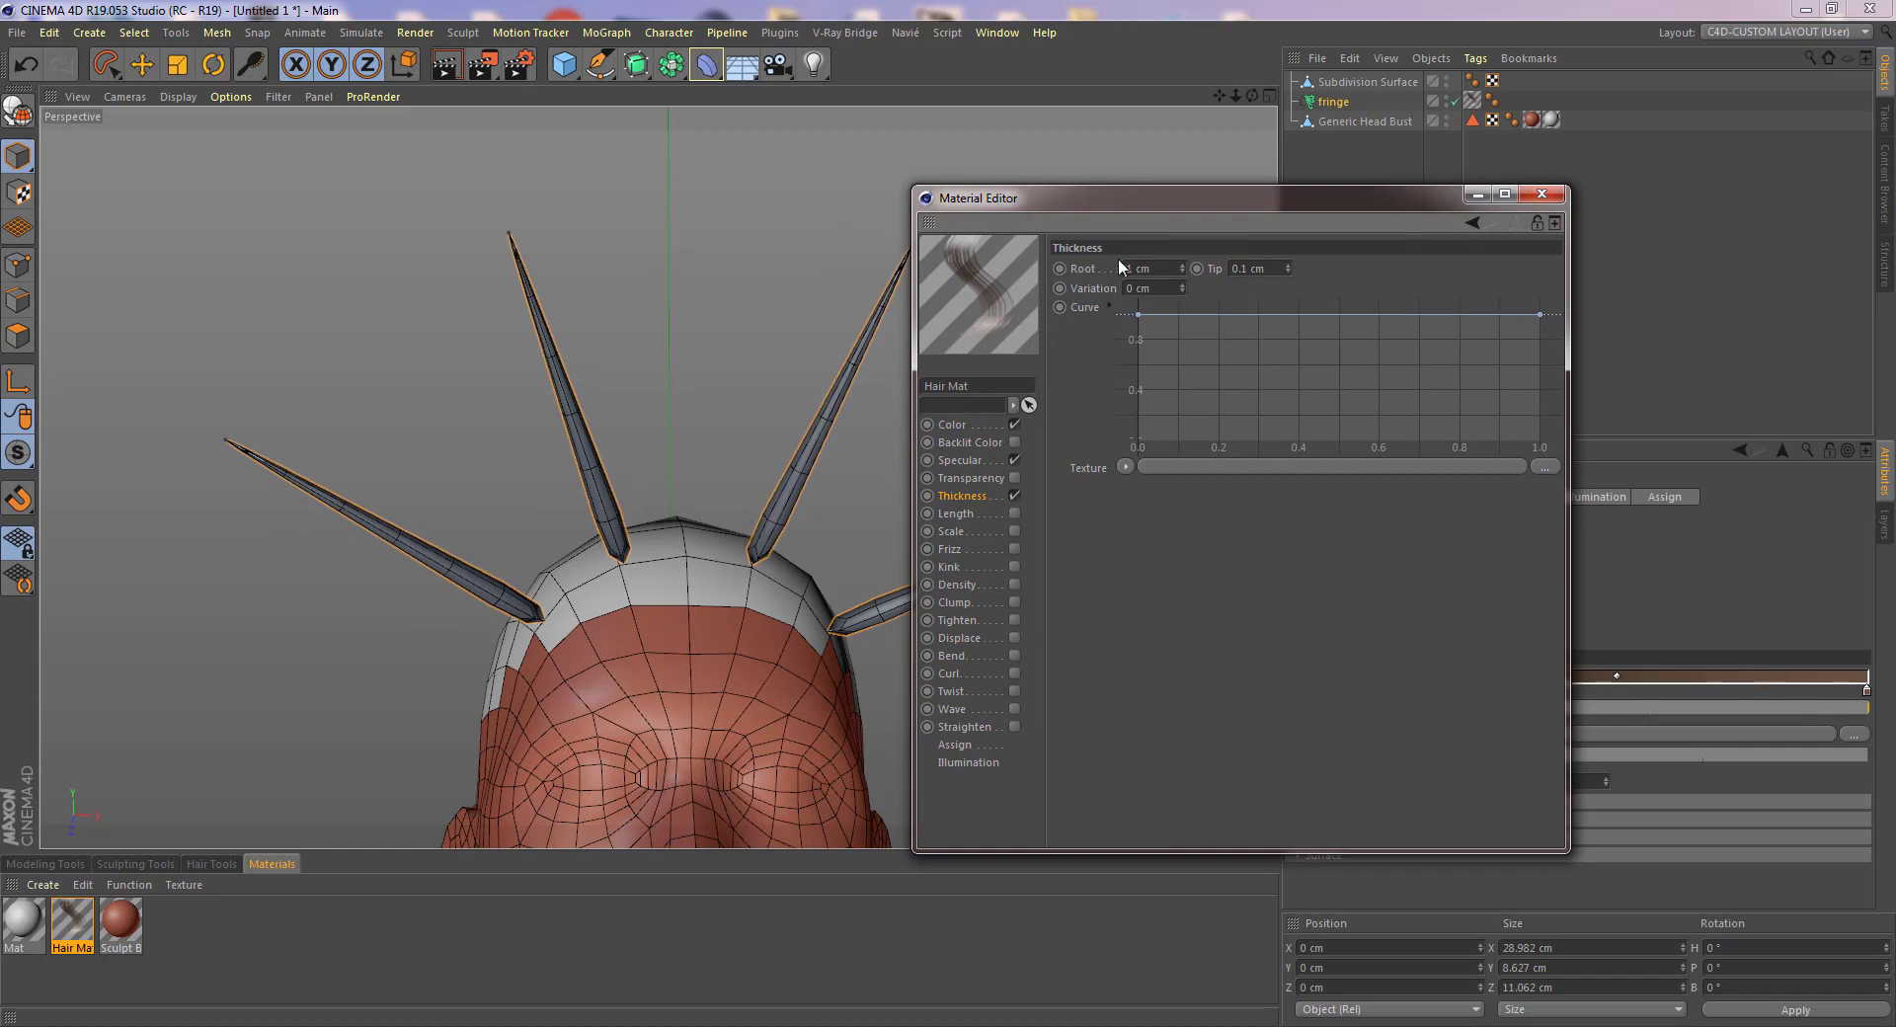
drag(1182, 268, 1182, 244)
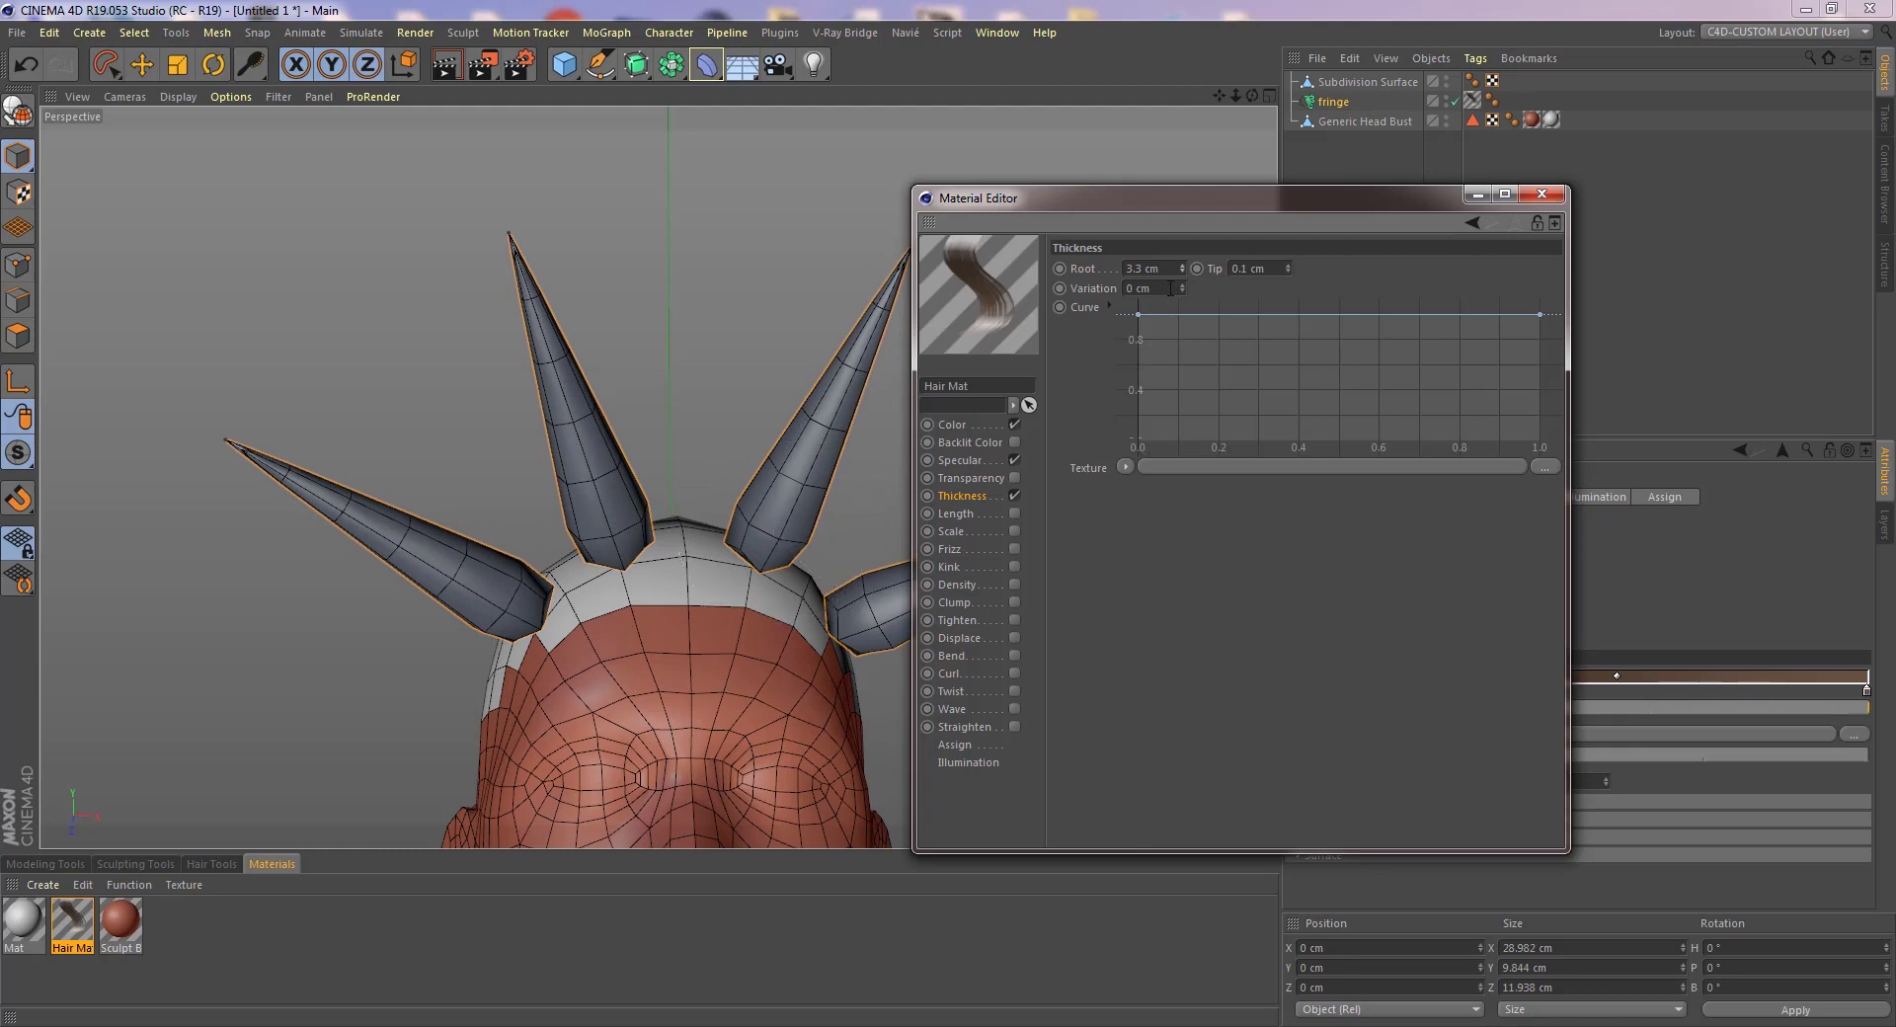
- Set the Hair Mat tip thickness to 1.2 cm and shape its thickness curve with a peak near the middle and both ends lowered to about 0.4
drag(1290, 264, 1290, 241)
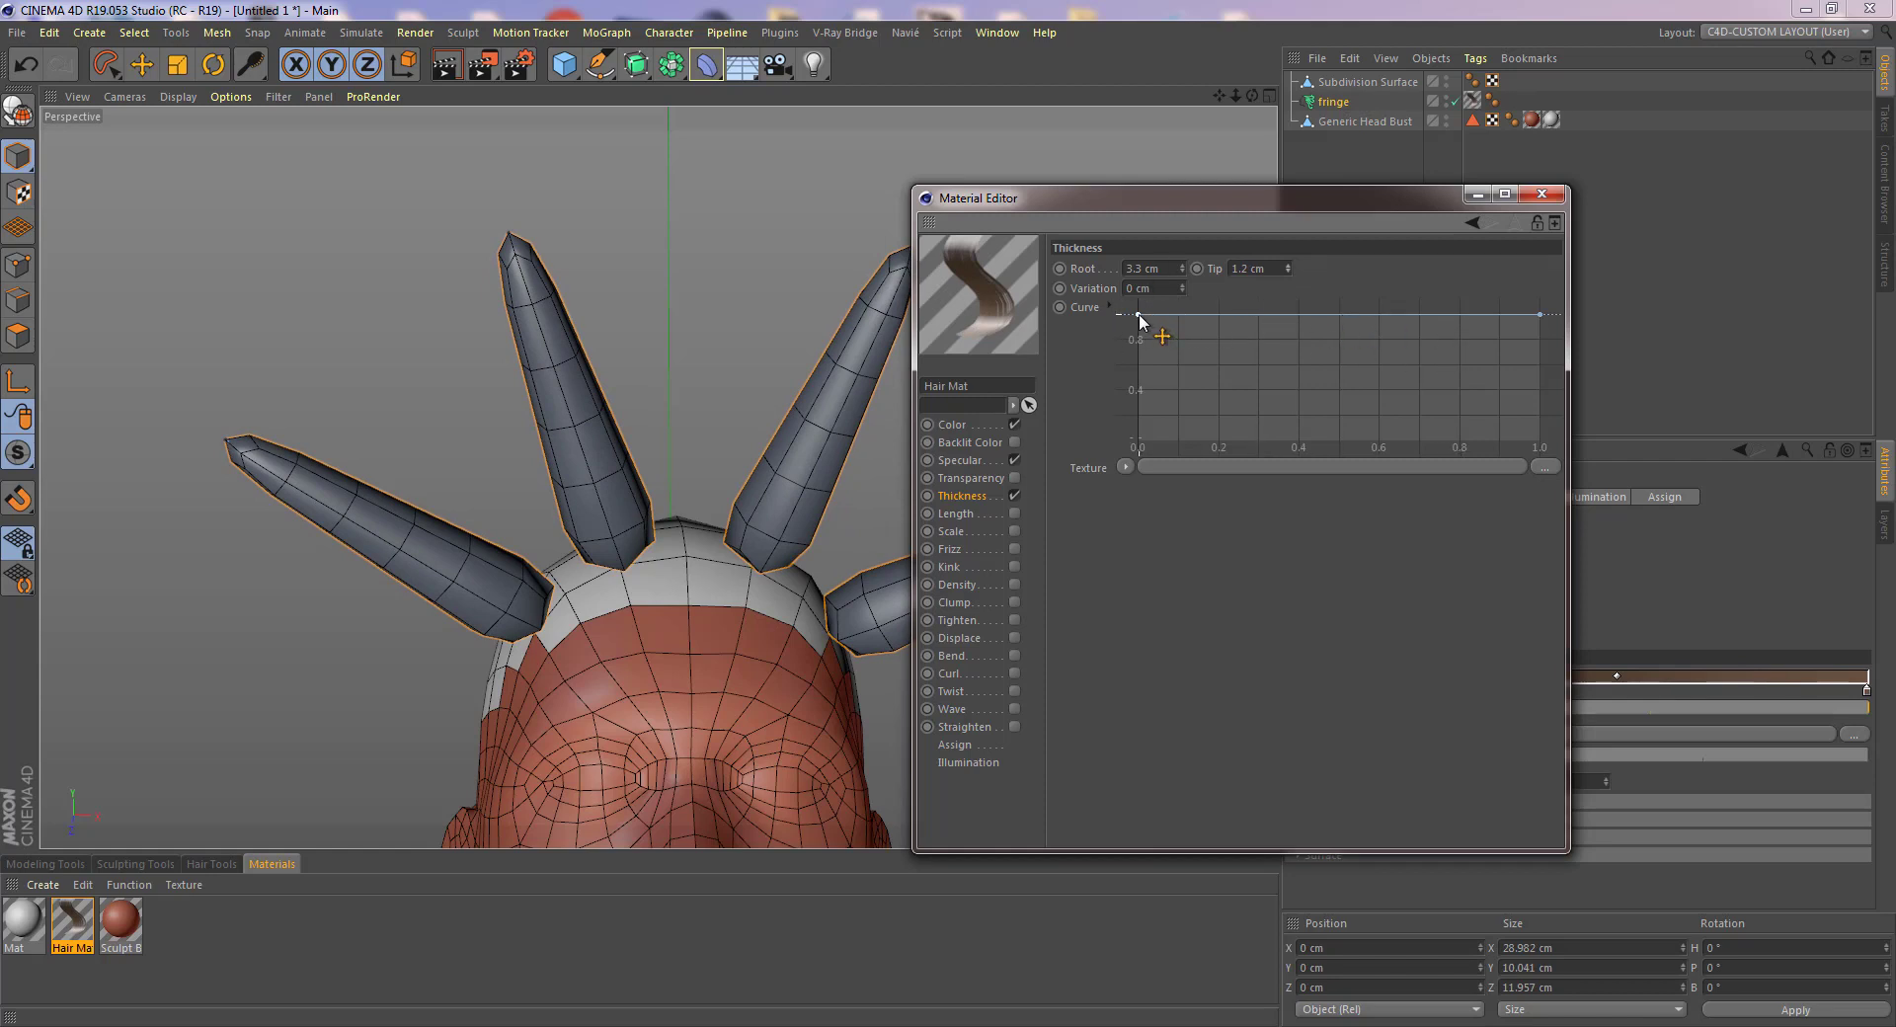
ctrl+click(1329, 314)
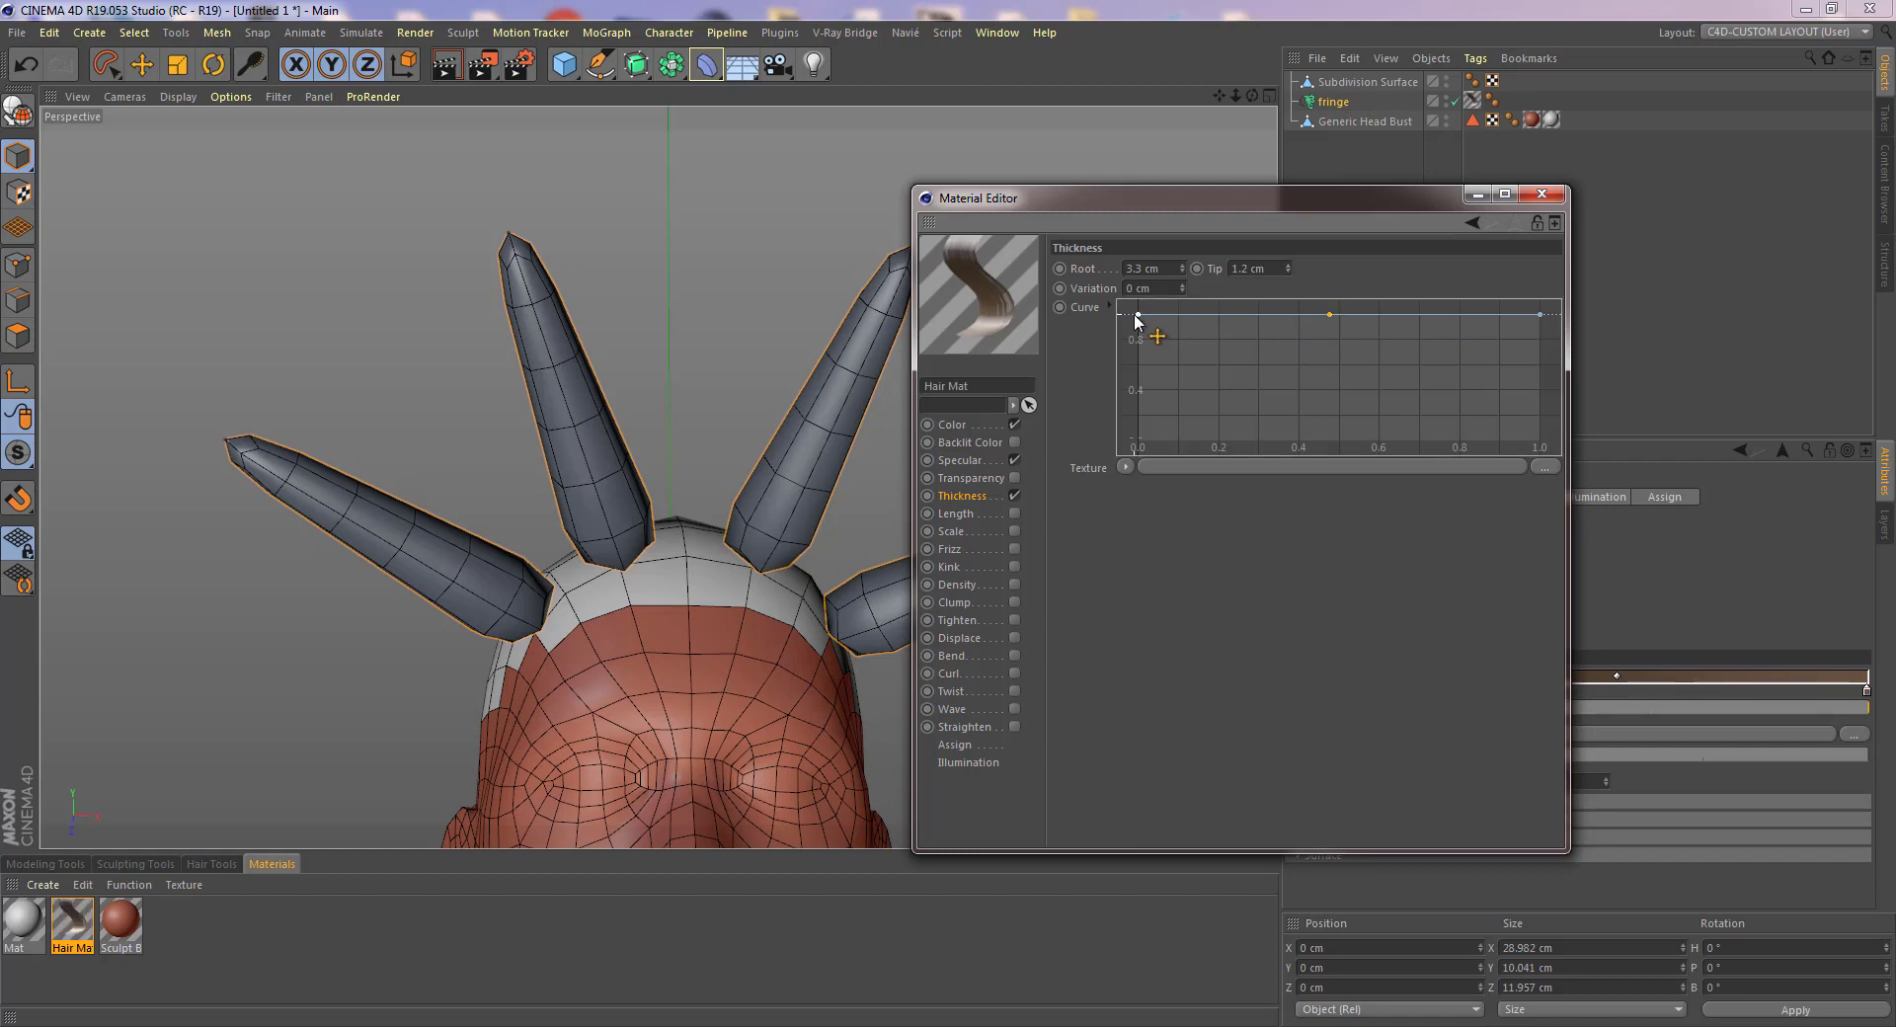
drag(1136, 318, 1121, 386)
drag(1541, 314, 1568, 387)
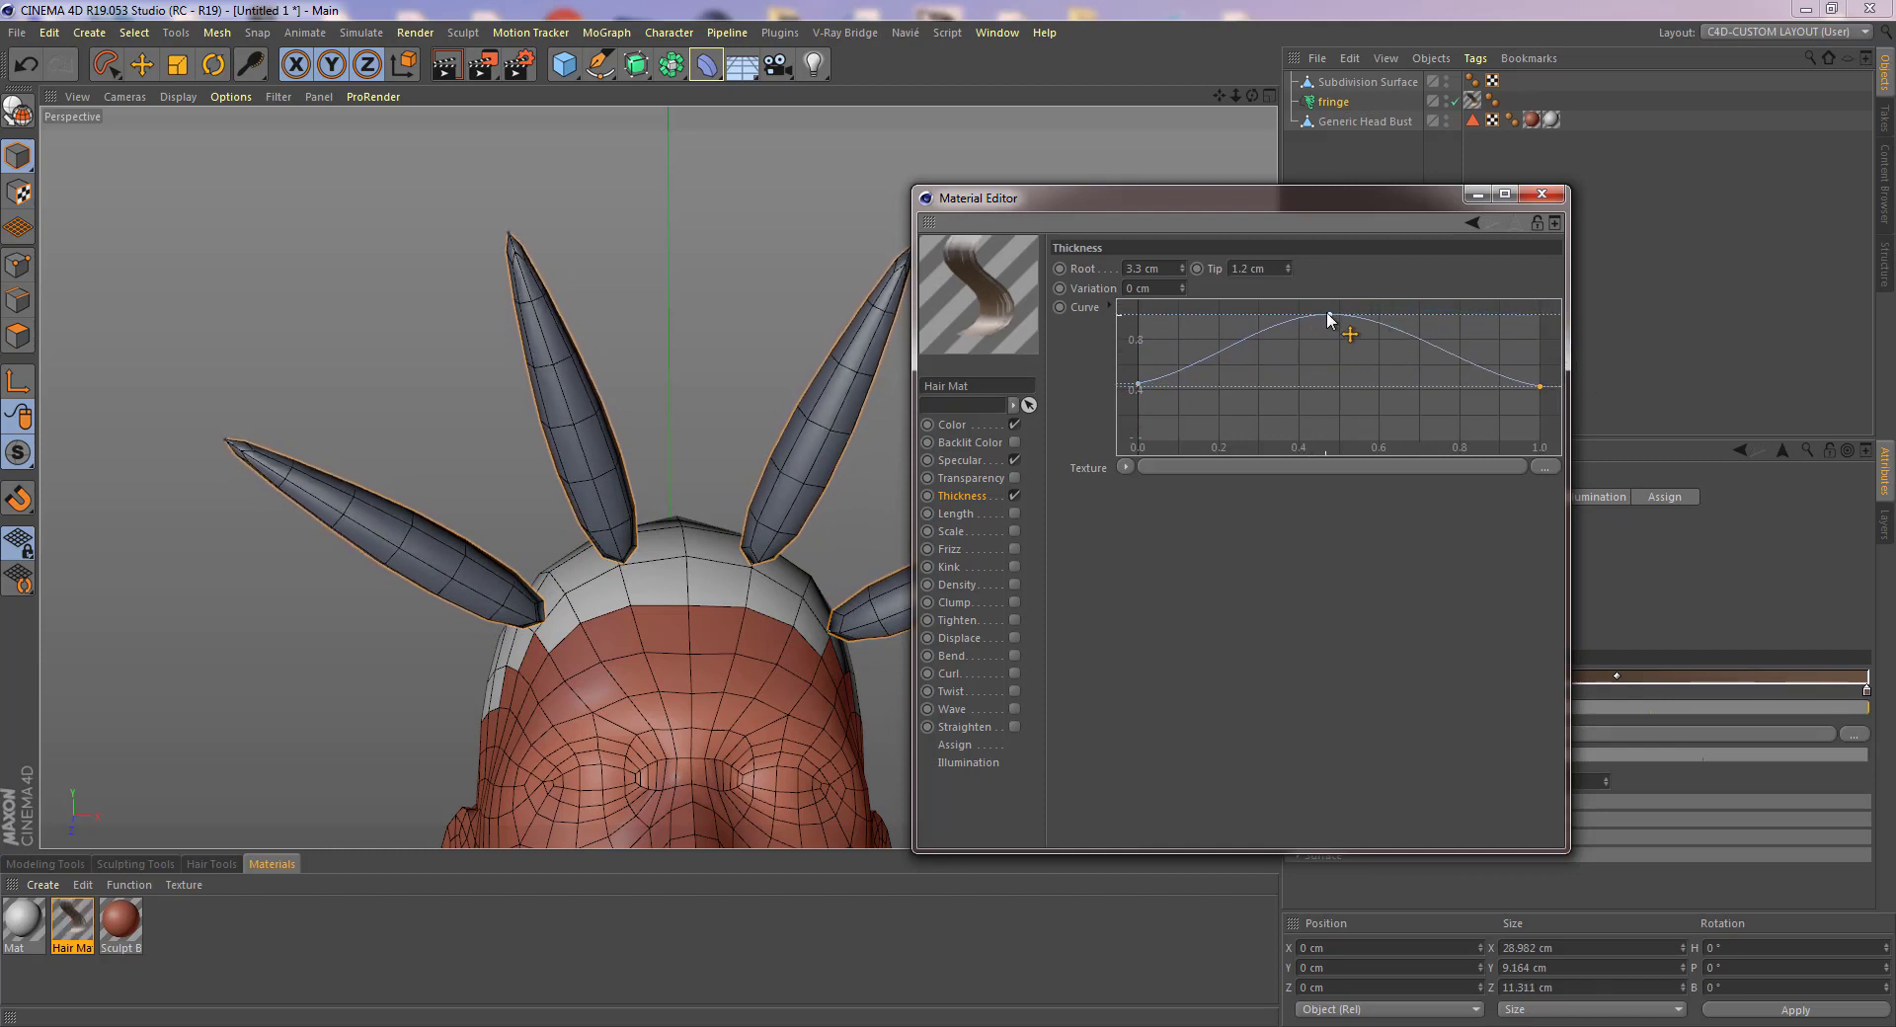
mouse_move(1328, 318)
mouse_down()
mouse_move(1270, 304)
mouse_move(1432, 294)
mouse_move(1342, 294)
mouse_up()
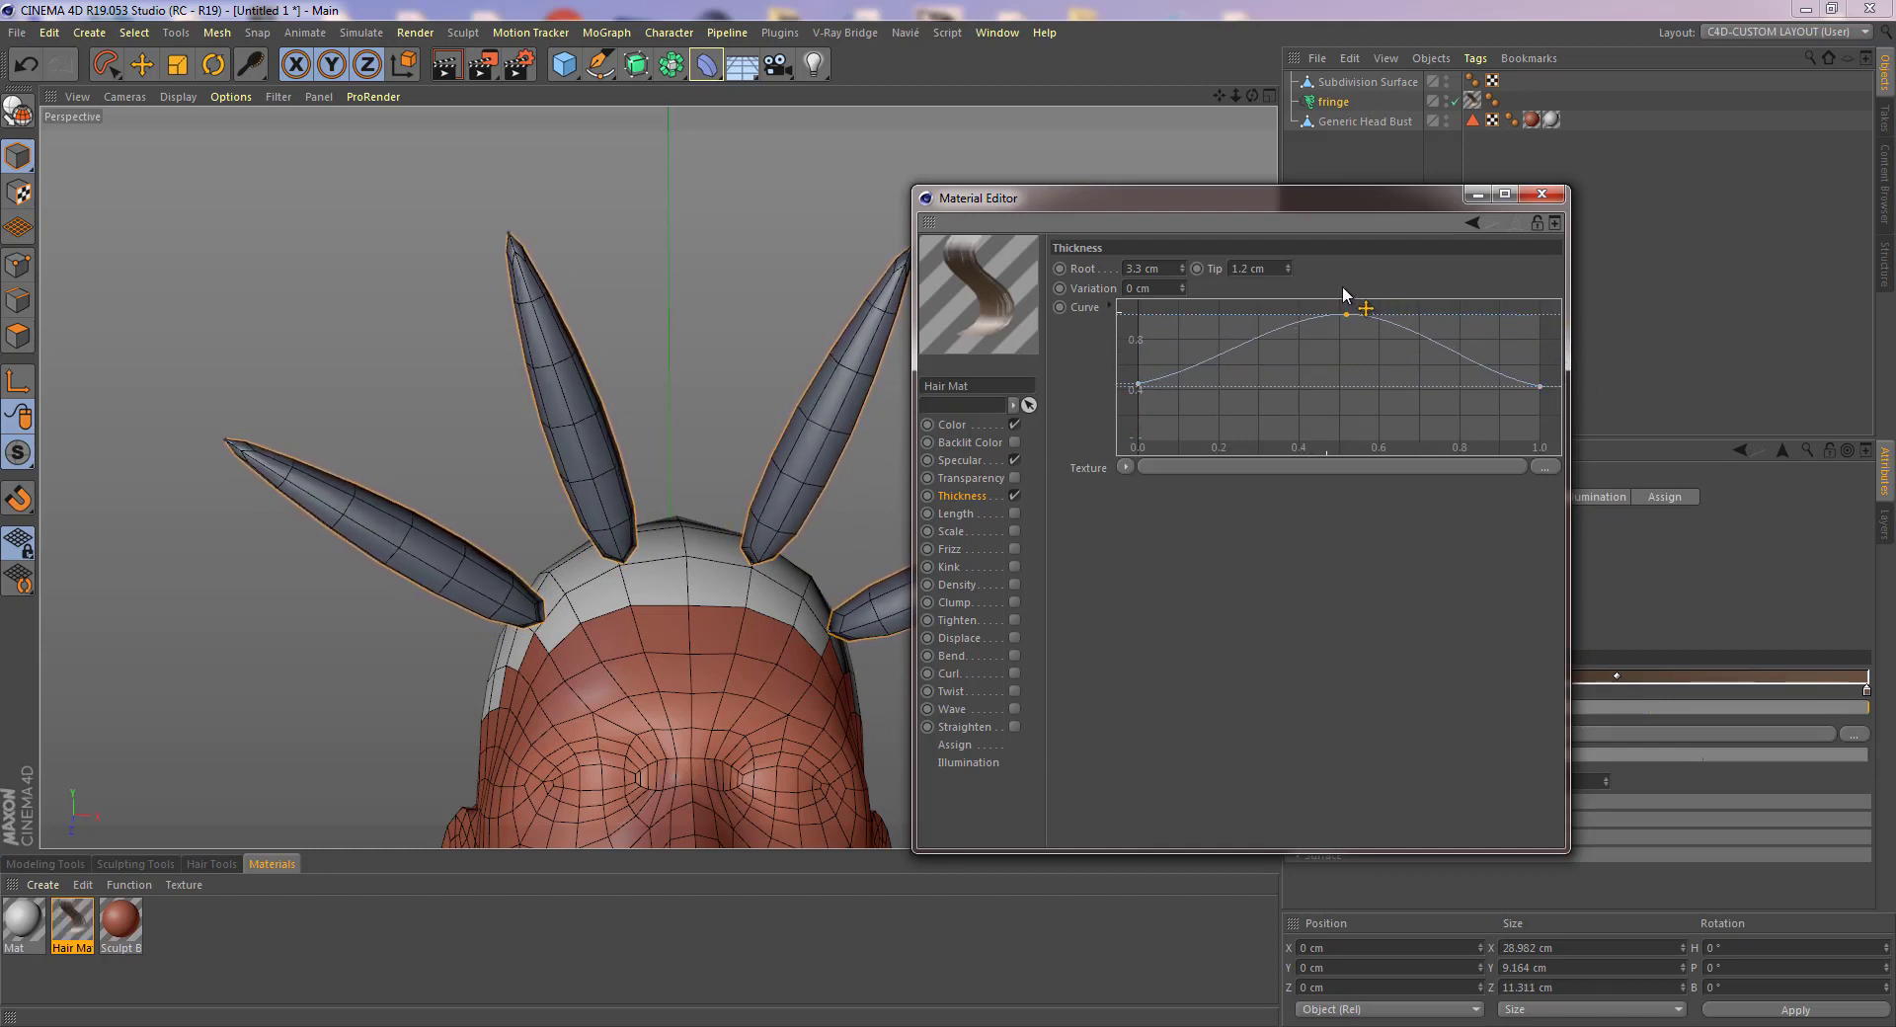
- Set the Hair Mat root thickness to 6 cm
double_click(1151, 269)
text(6)
key(Return)
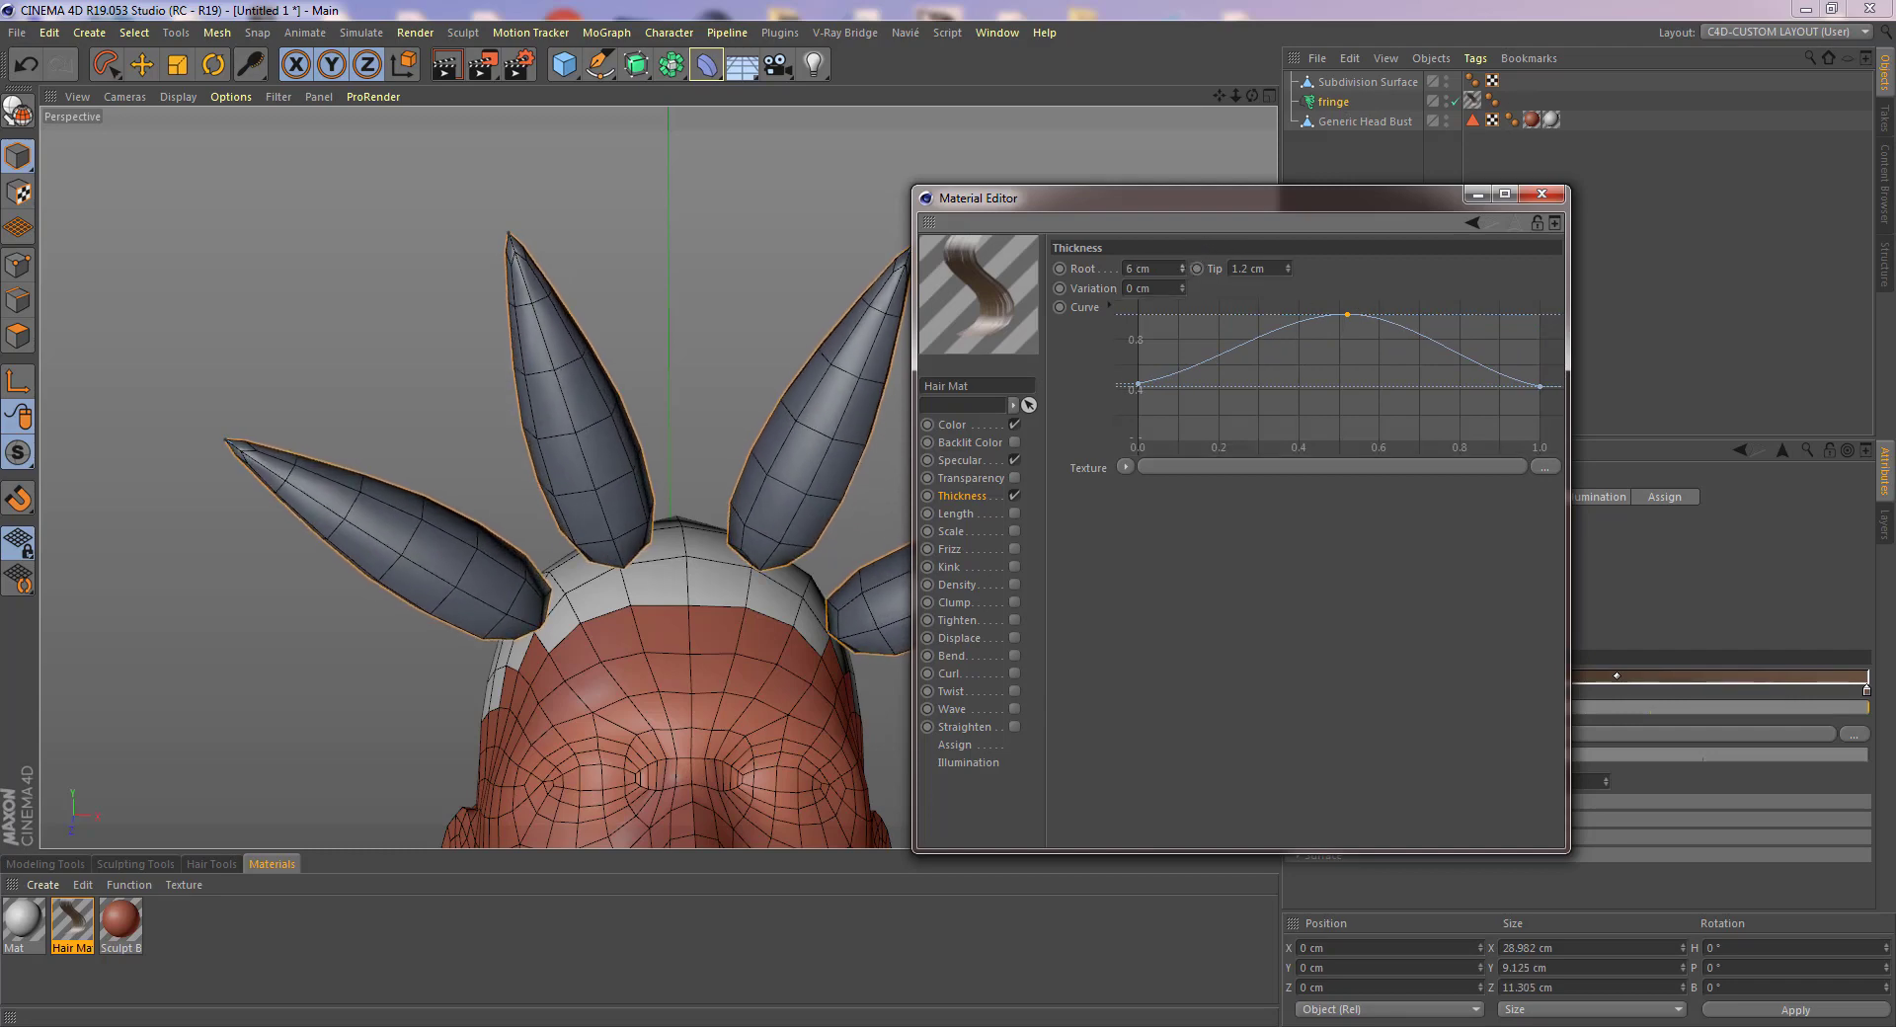
drag(1182, 269, 1182, 268)
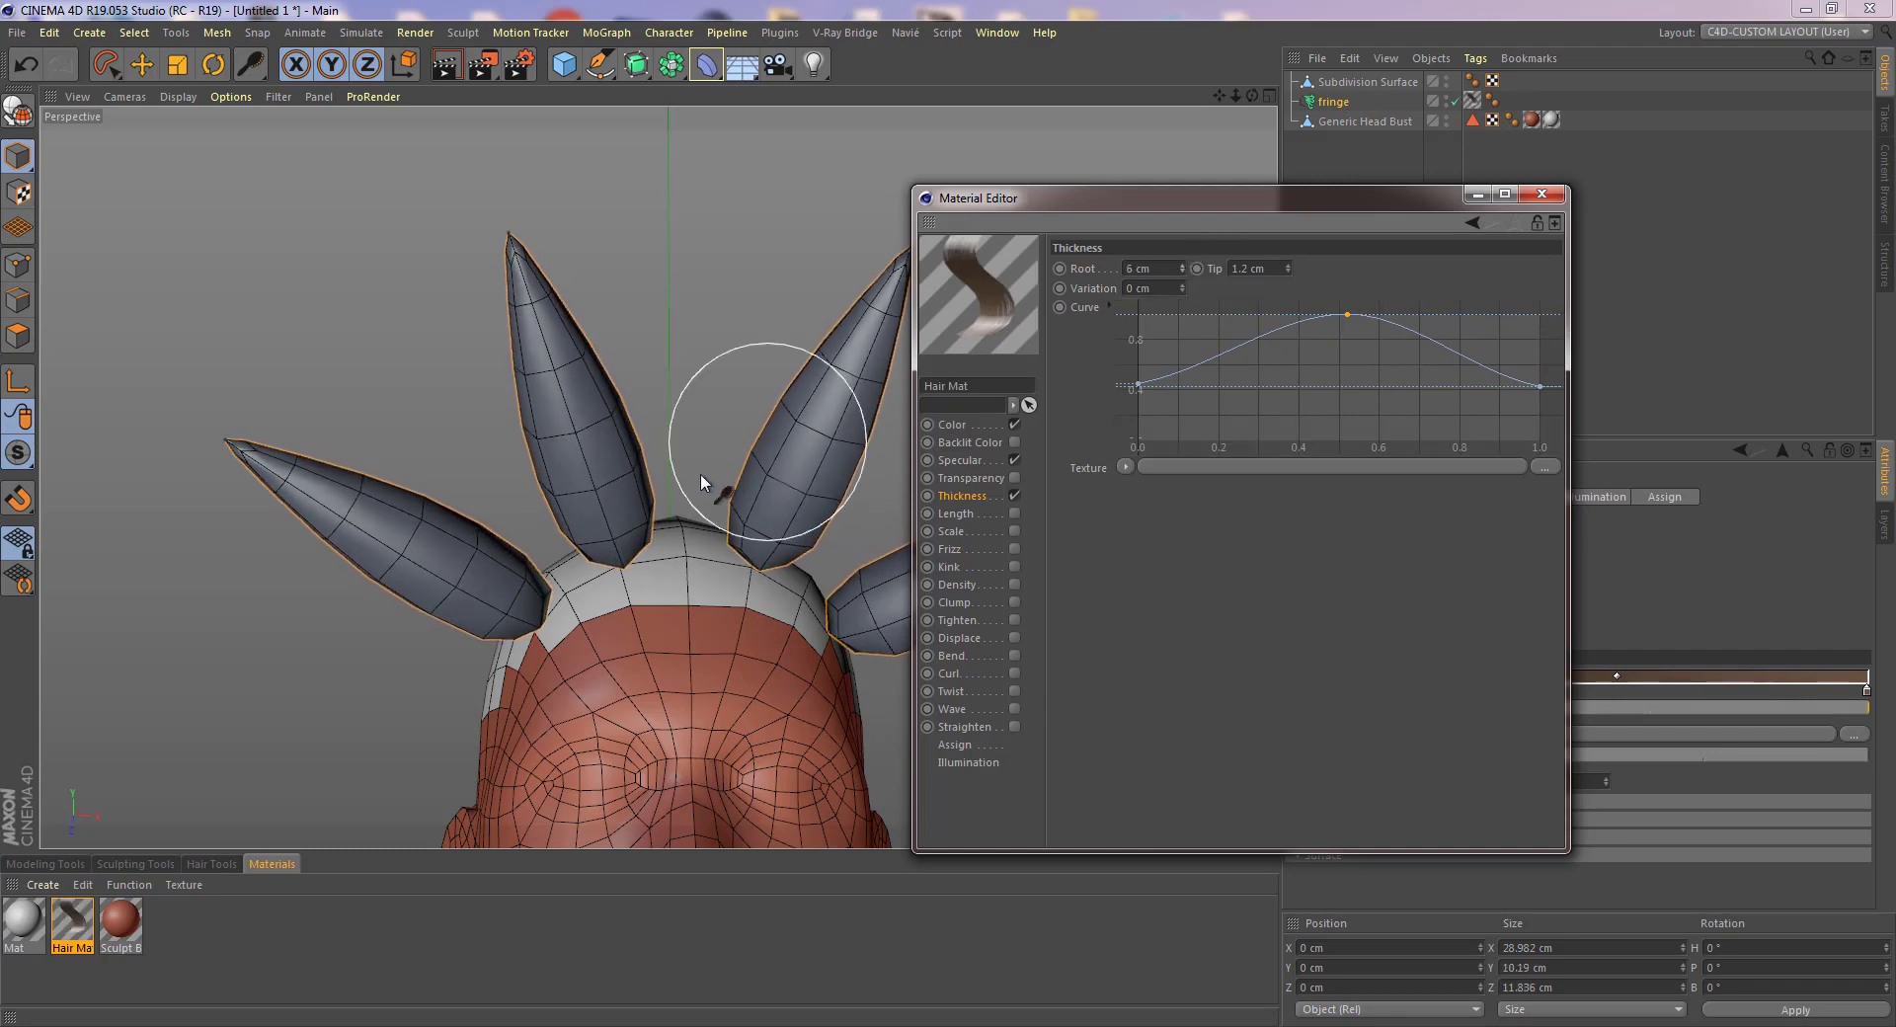
alt+drag(701, 472, 1041, 483)
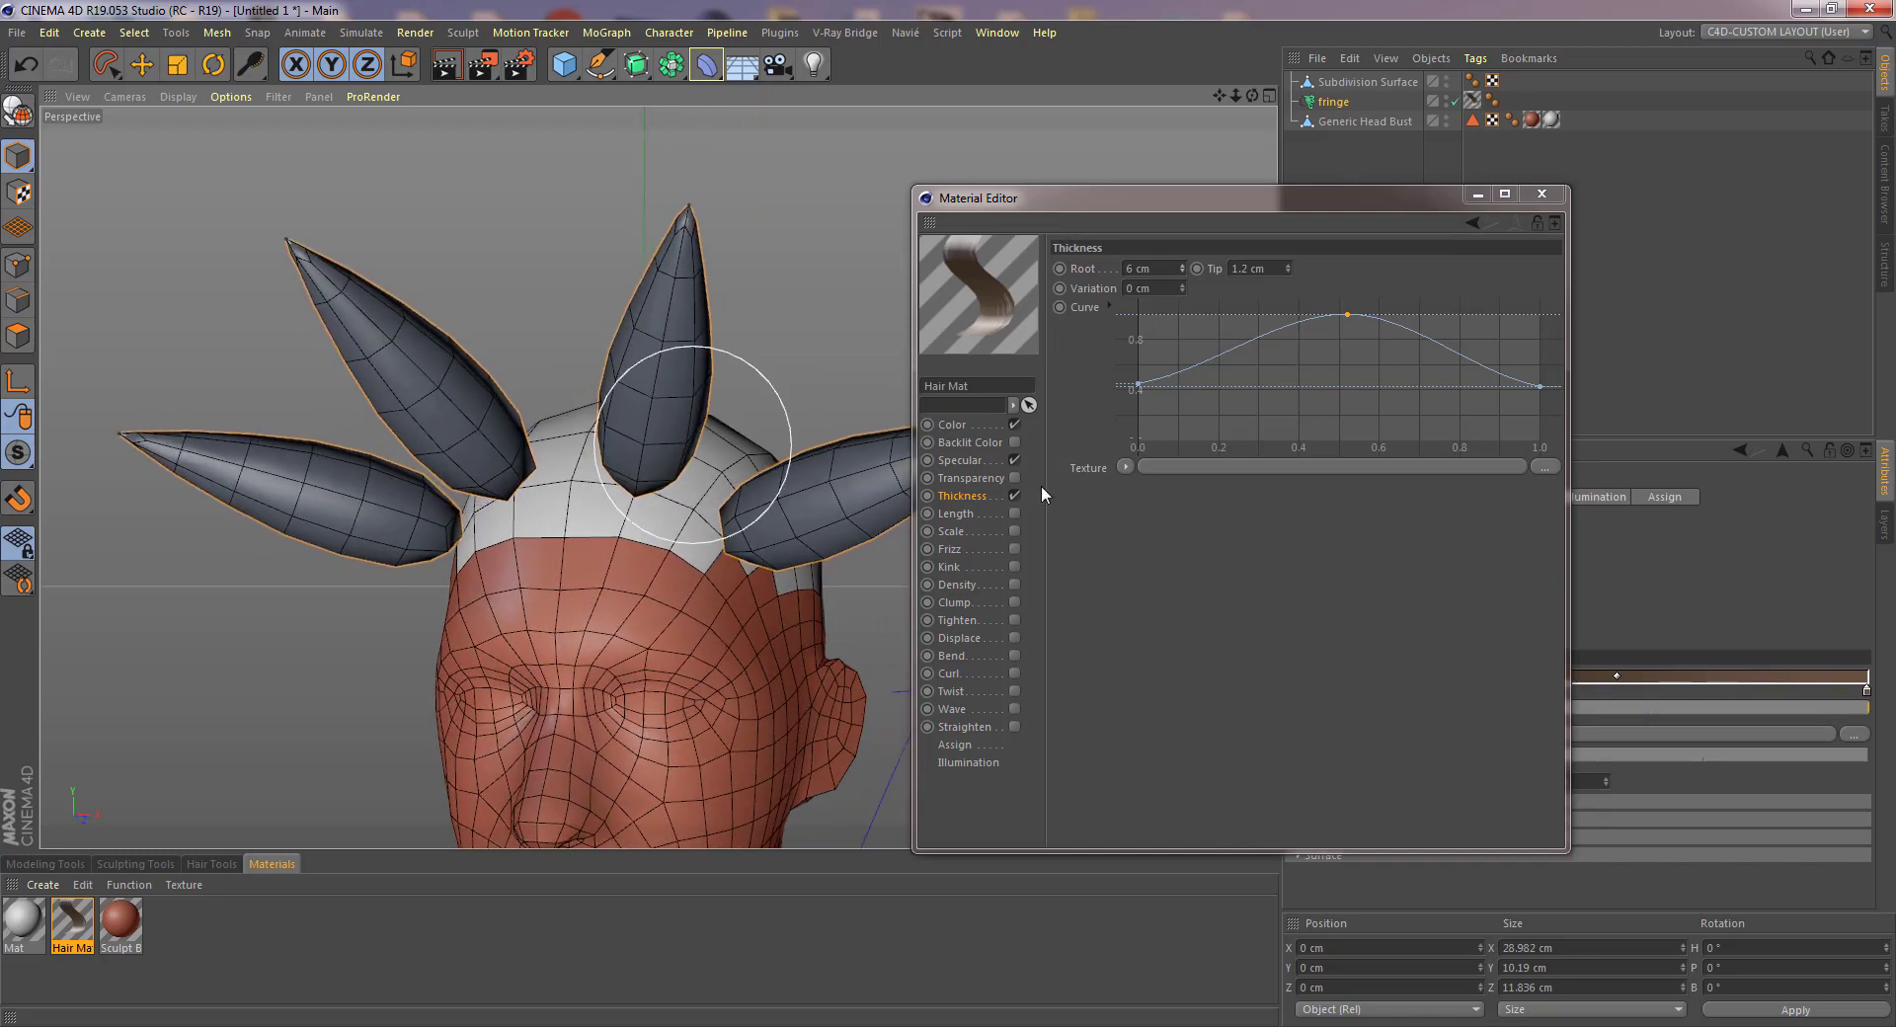
- Try the Frizz effect on the Hair Mat material, turn it off again and close the Material Editor
click(1014, 549)
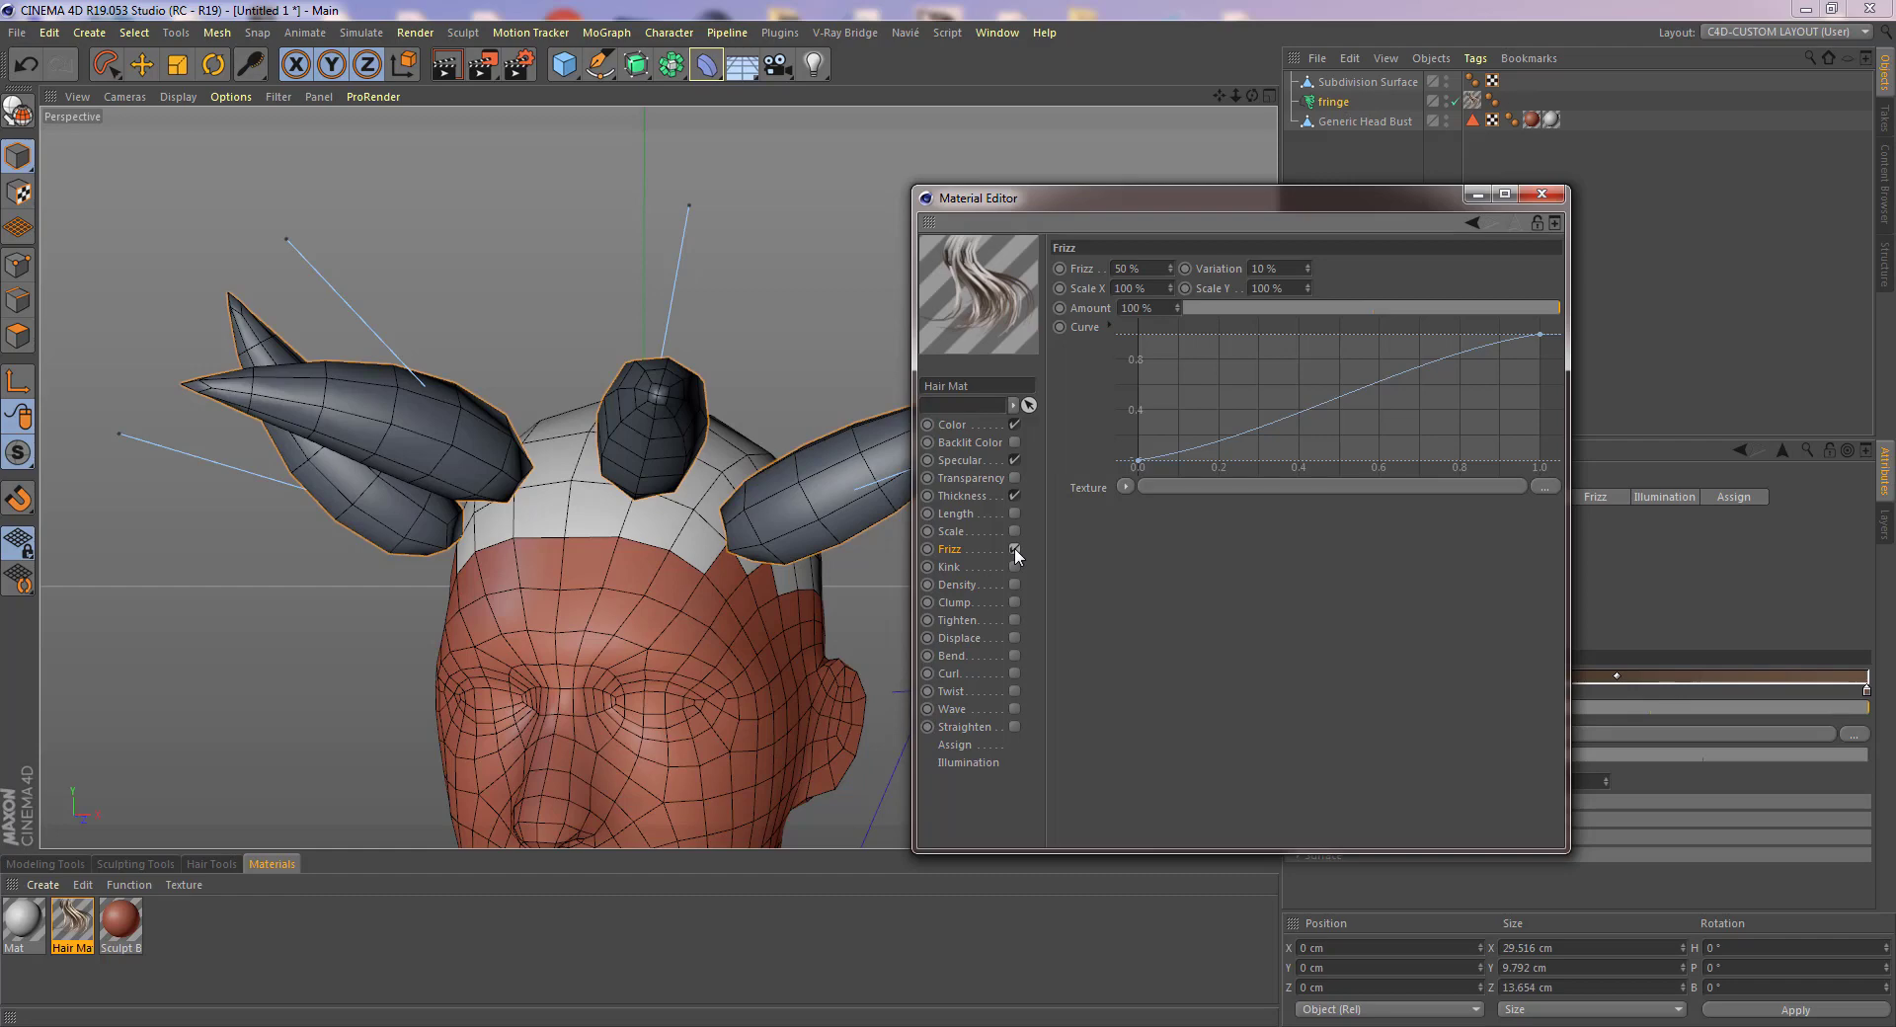
click(1015, 549)
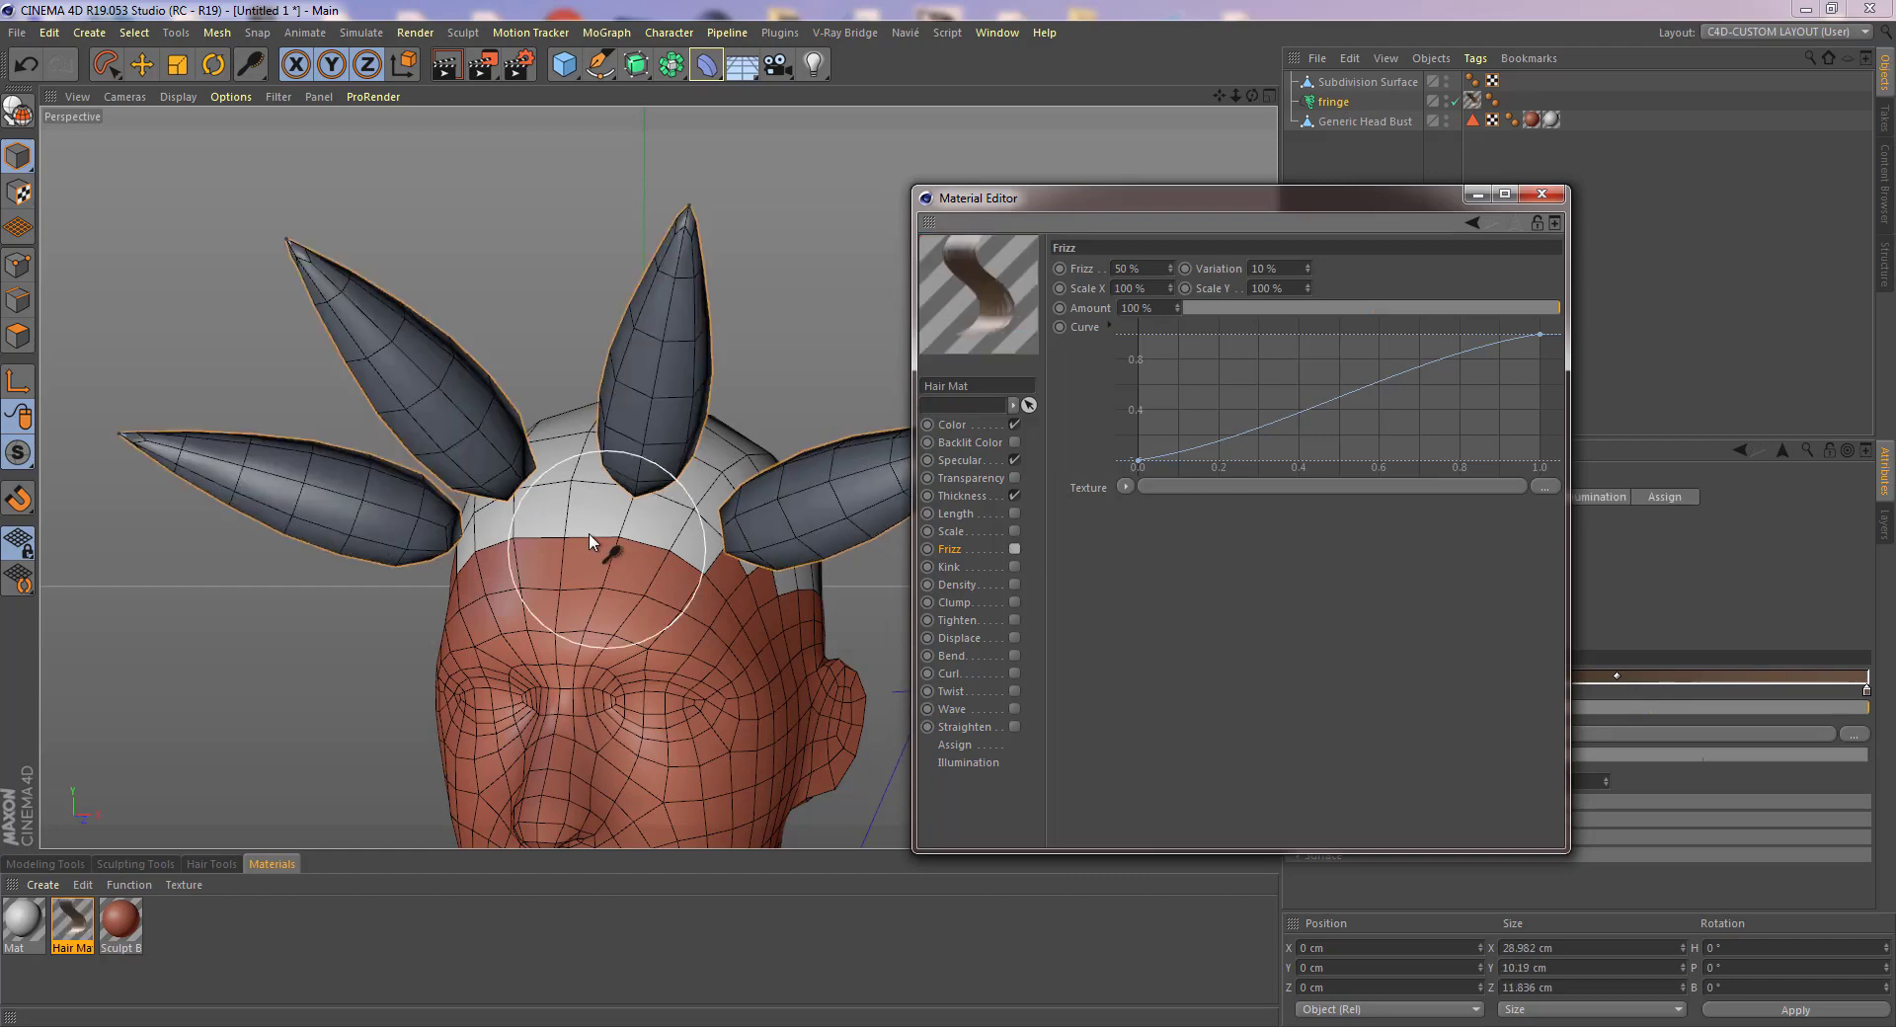
alt+drag(607, 551, 685, 542)
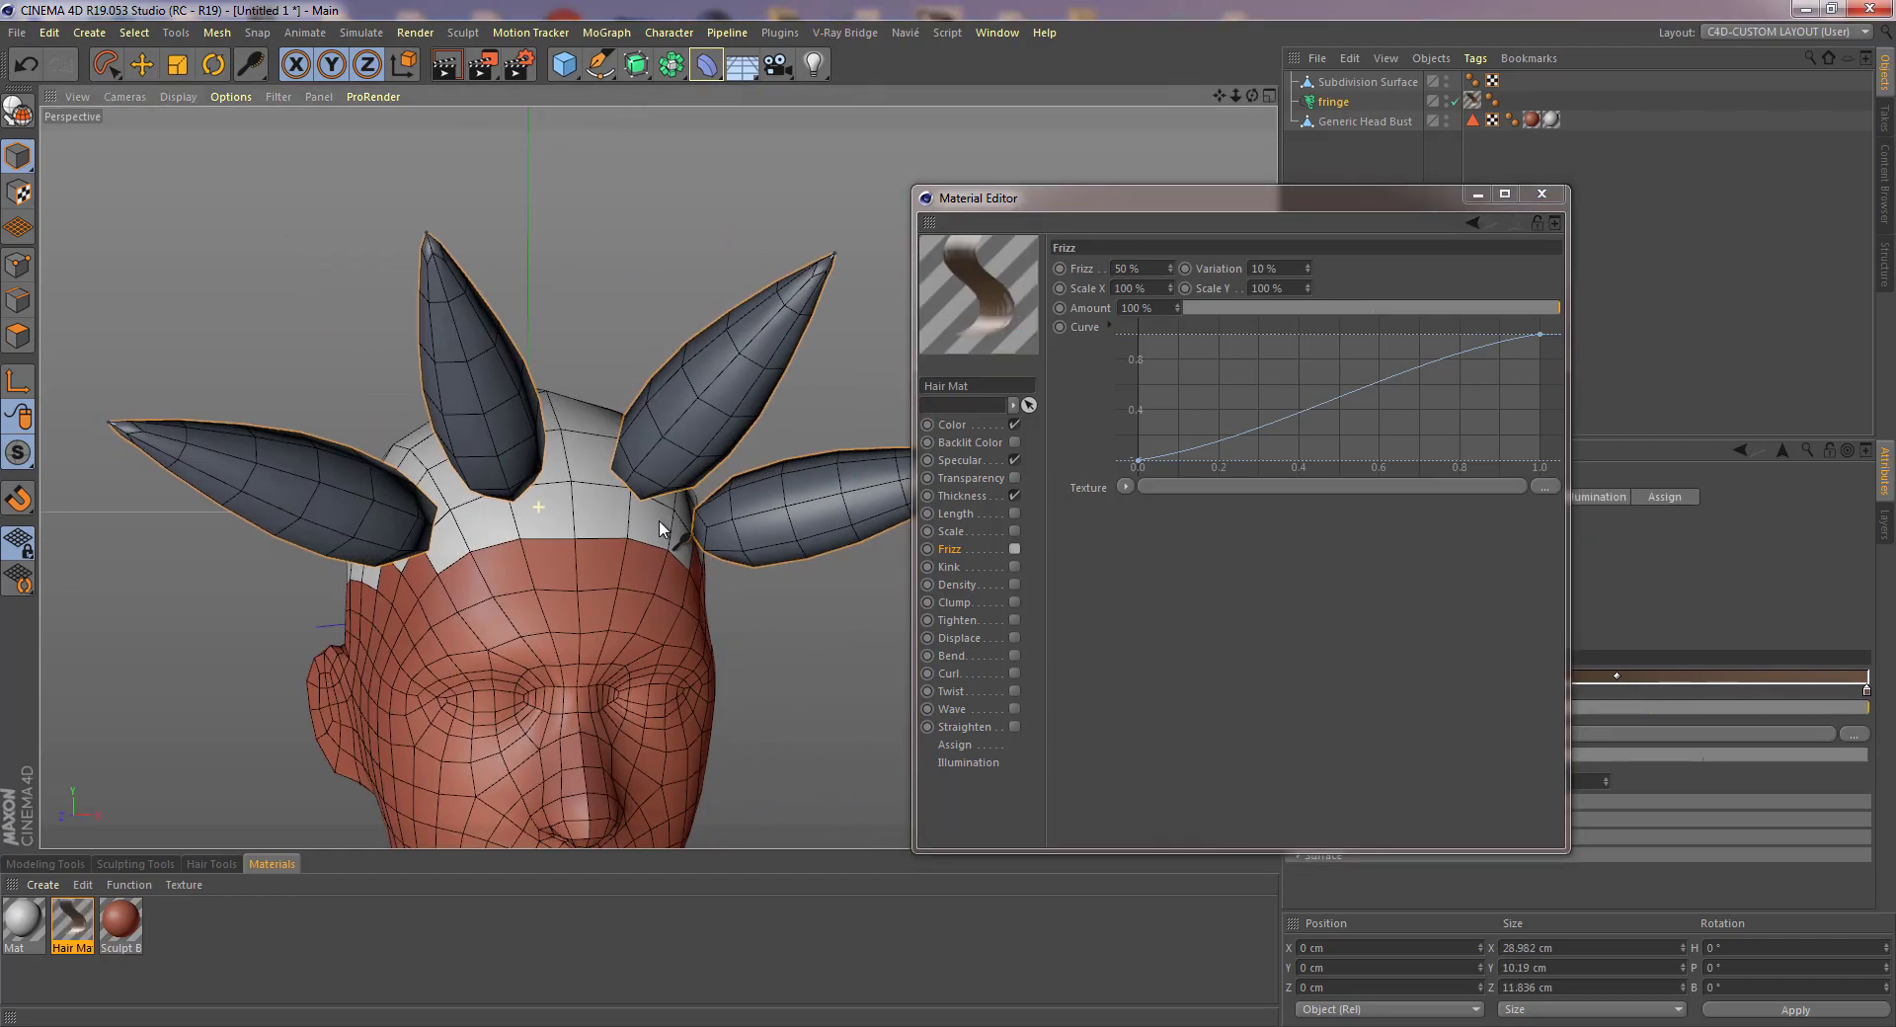
click(1544, 195)
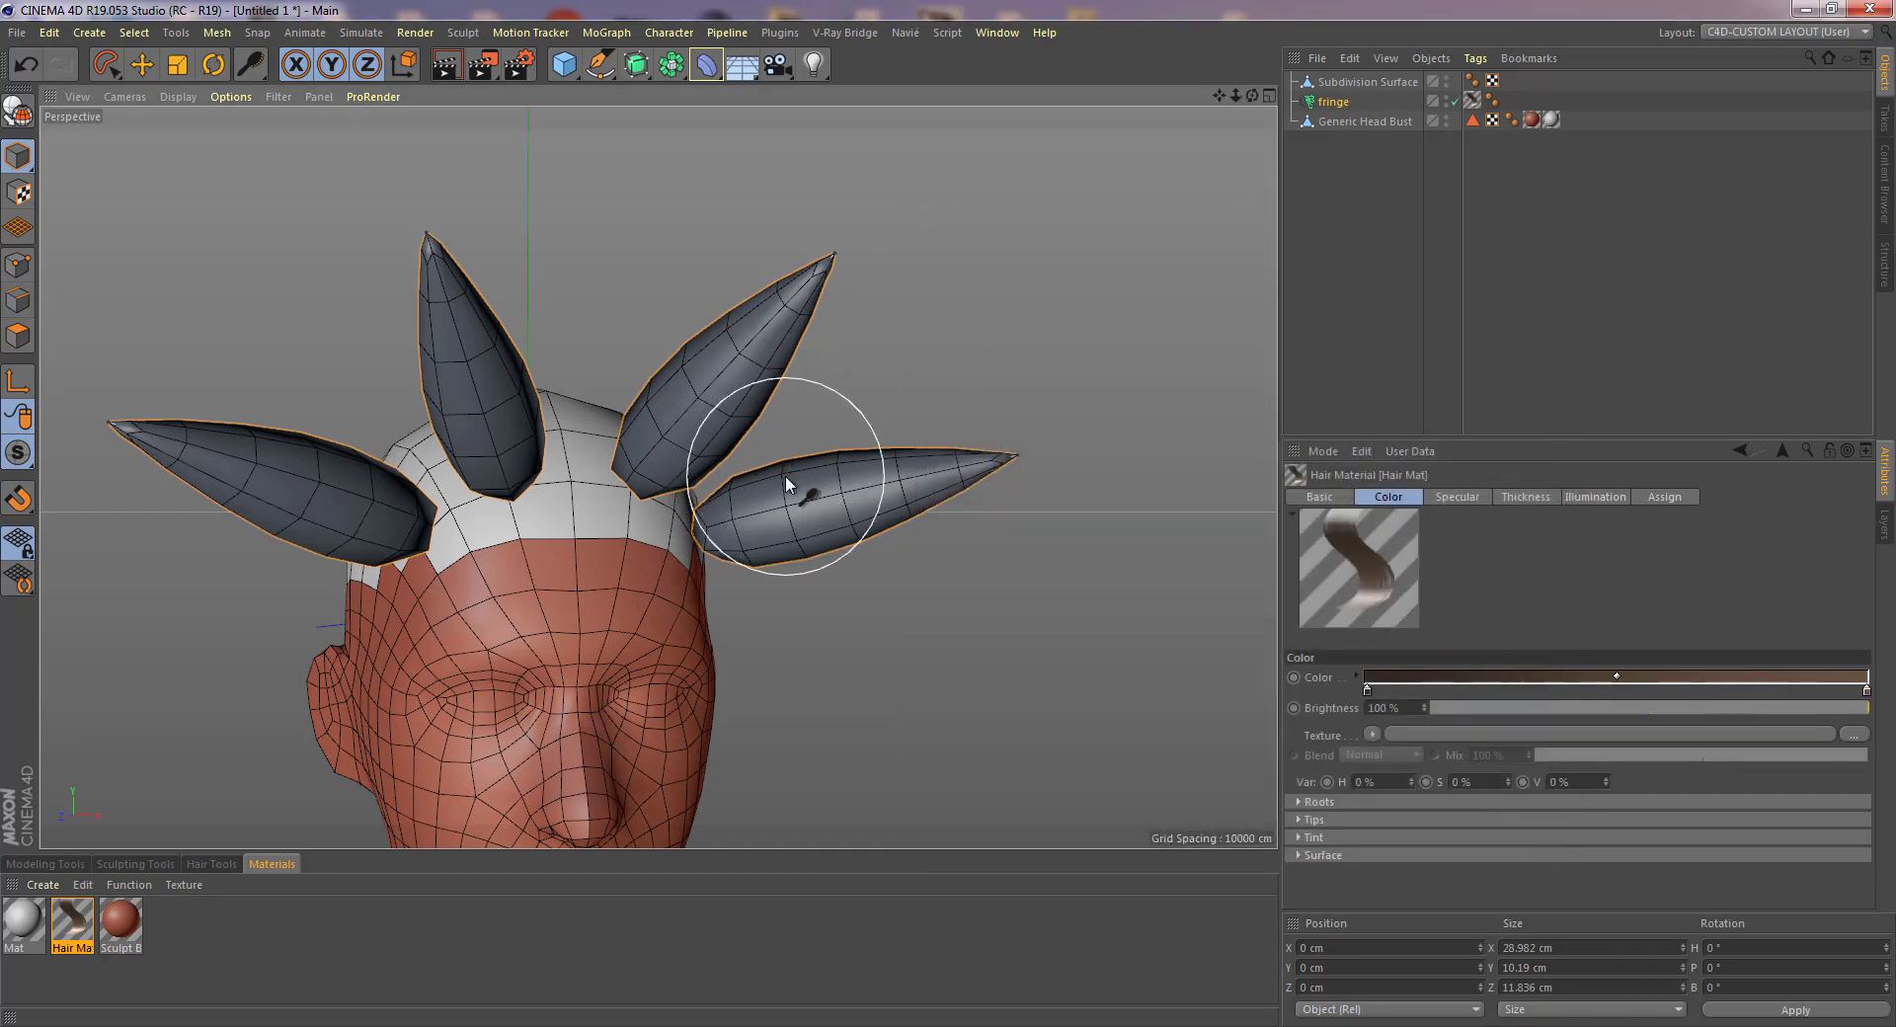
- Bend the two fringe strands on the bust's left side down toward the face with the hair Brush
alt+drag(903, 376, 808, 541)
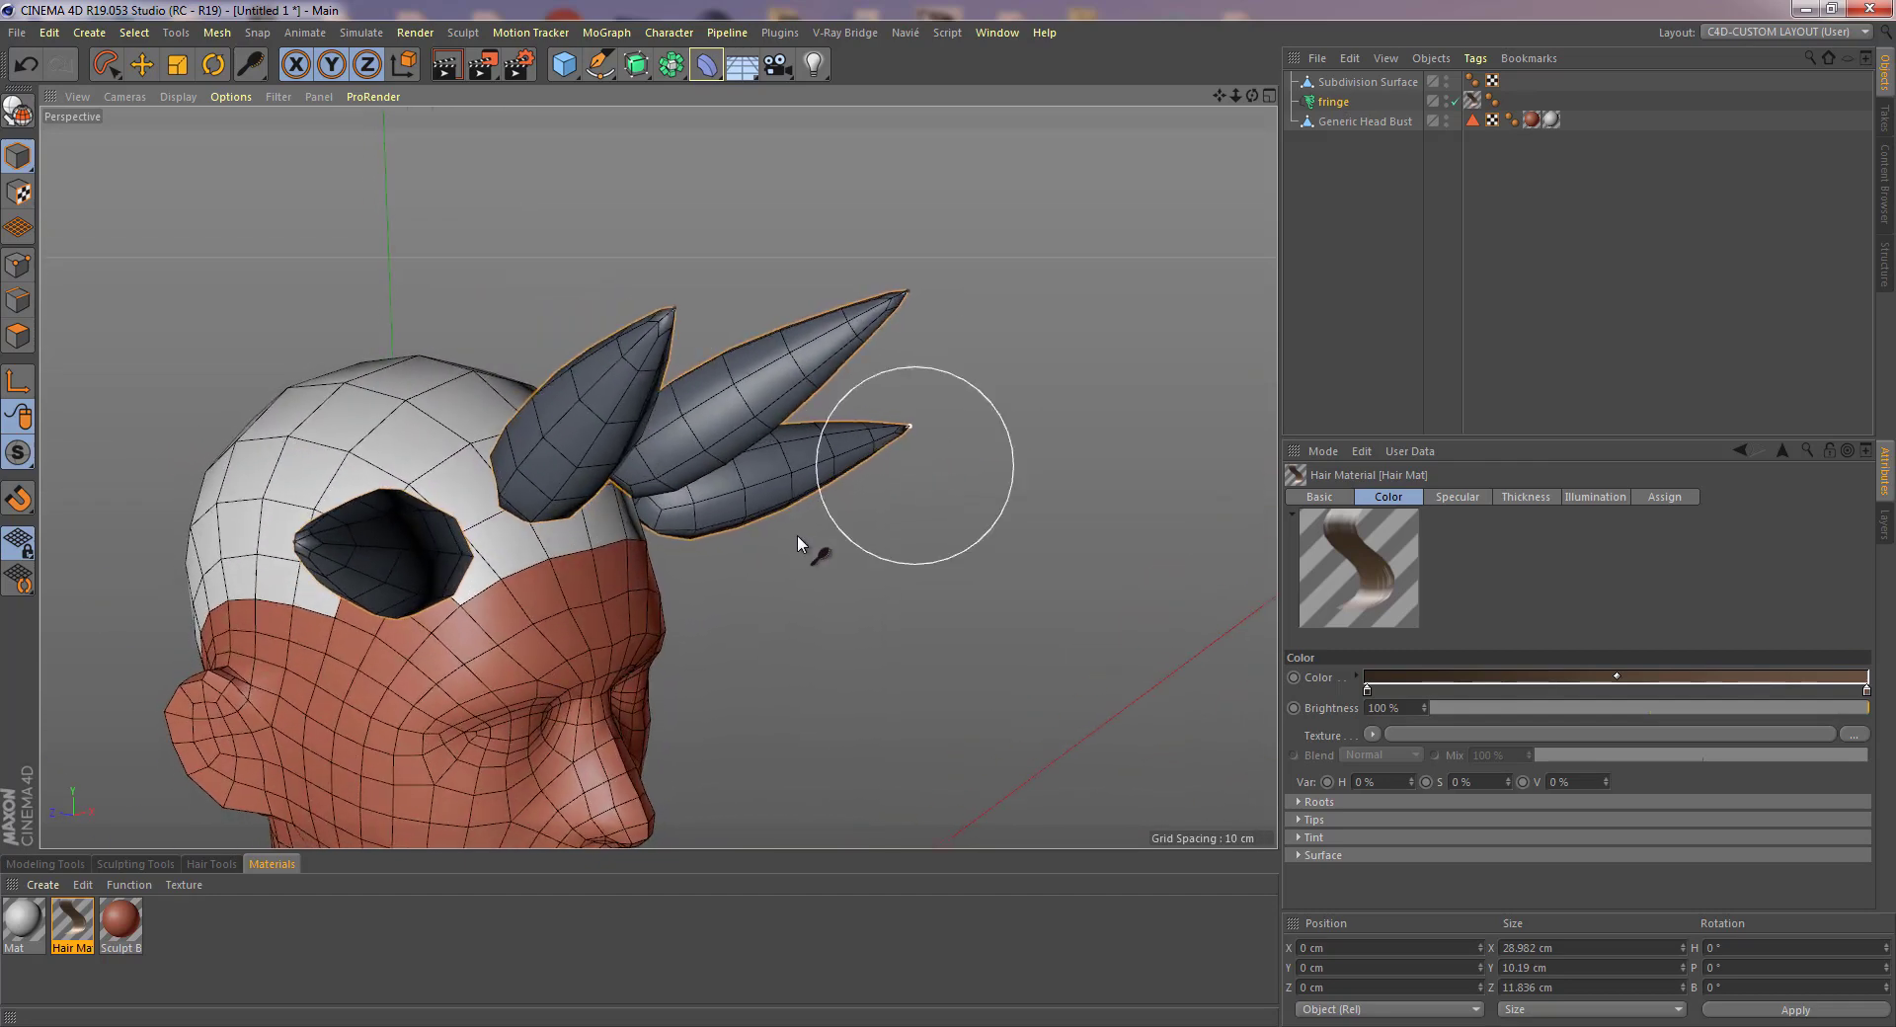
click(216, 863)
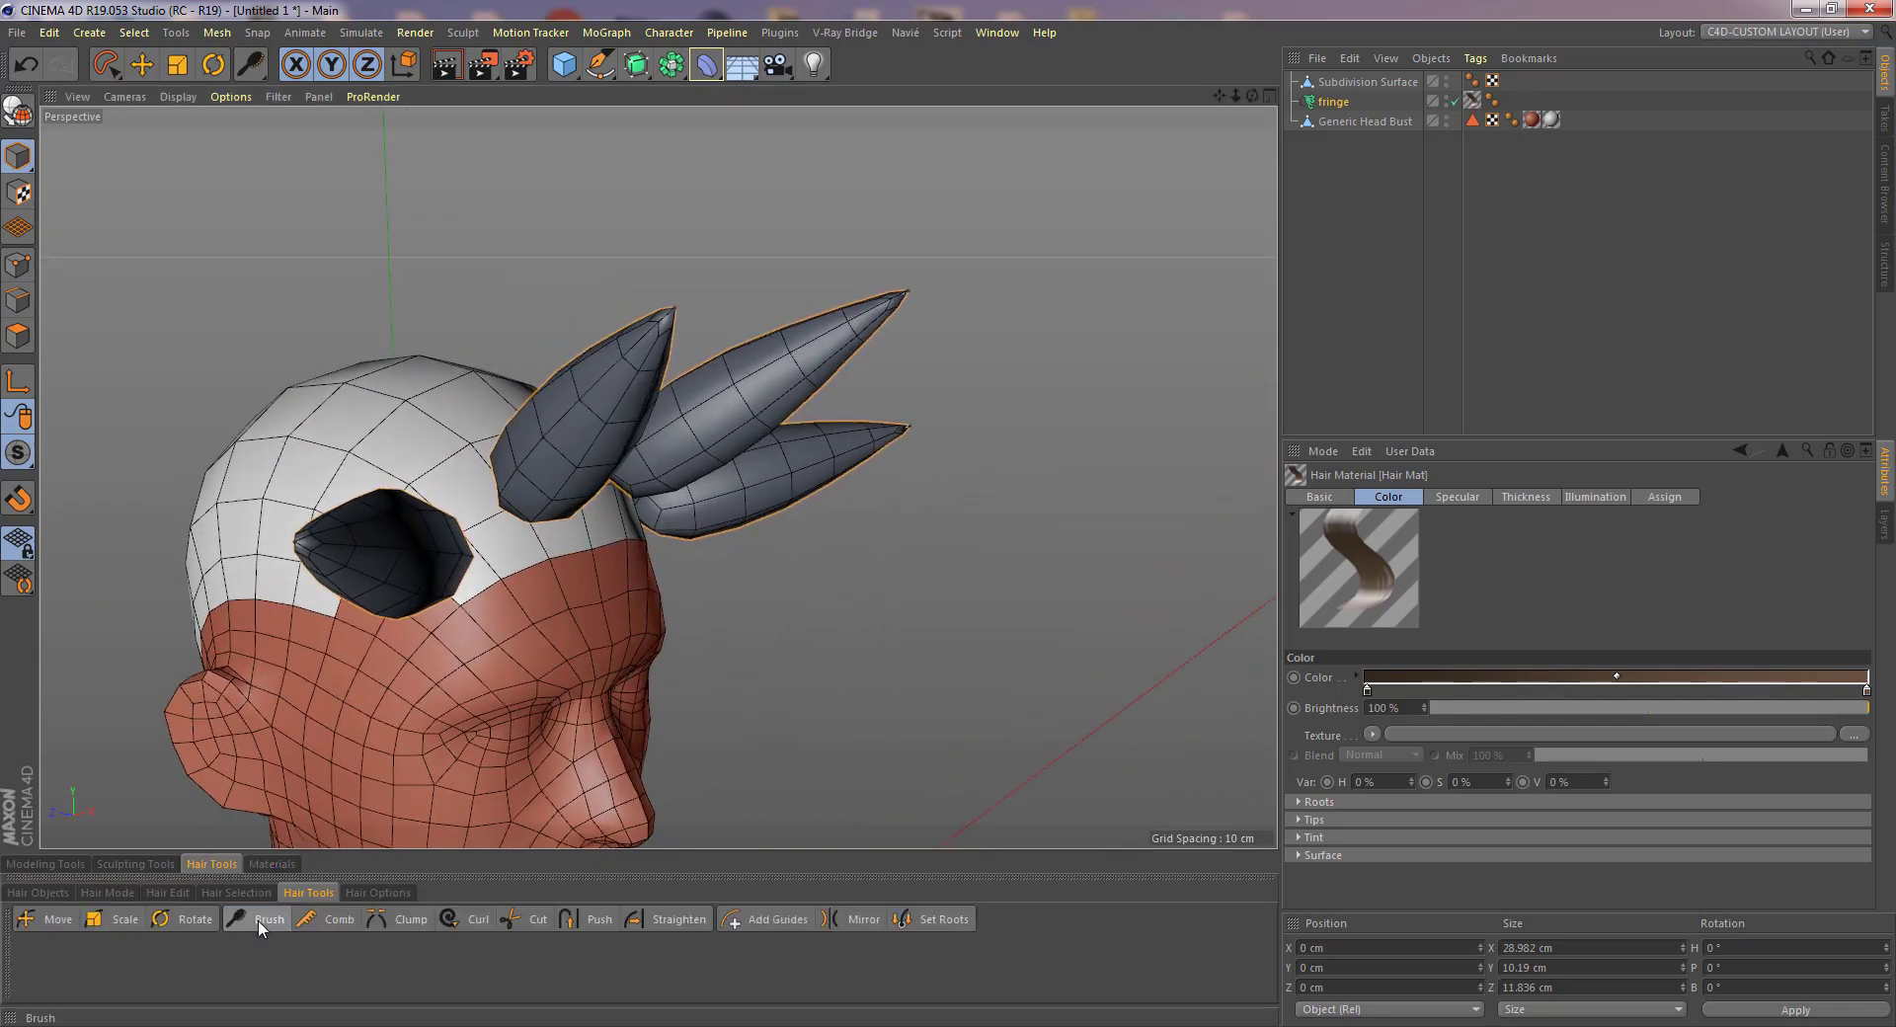
click(258, 920)
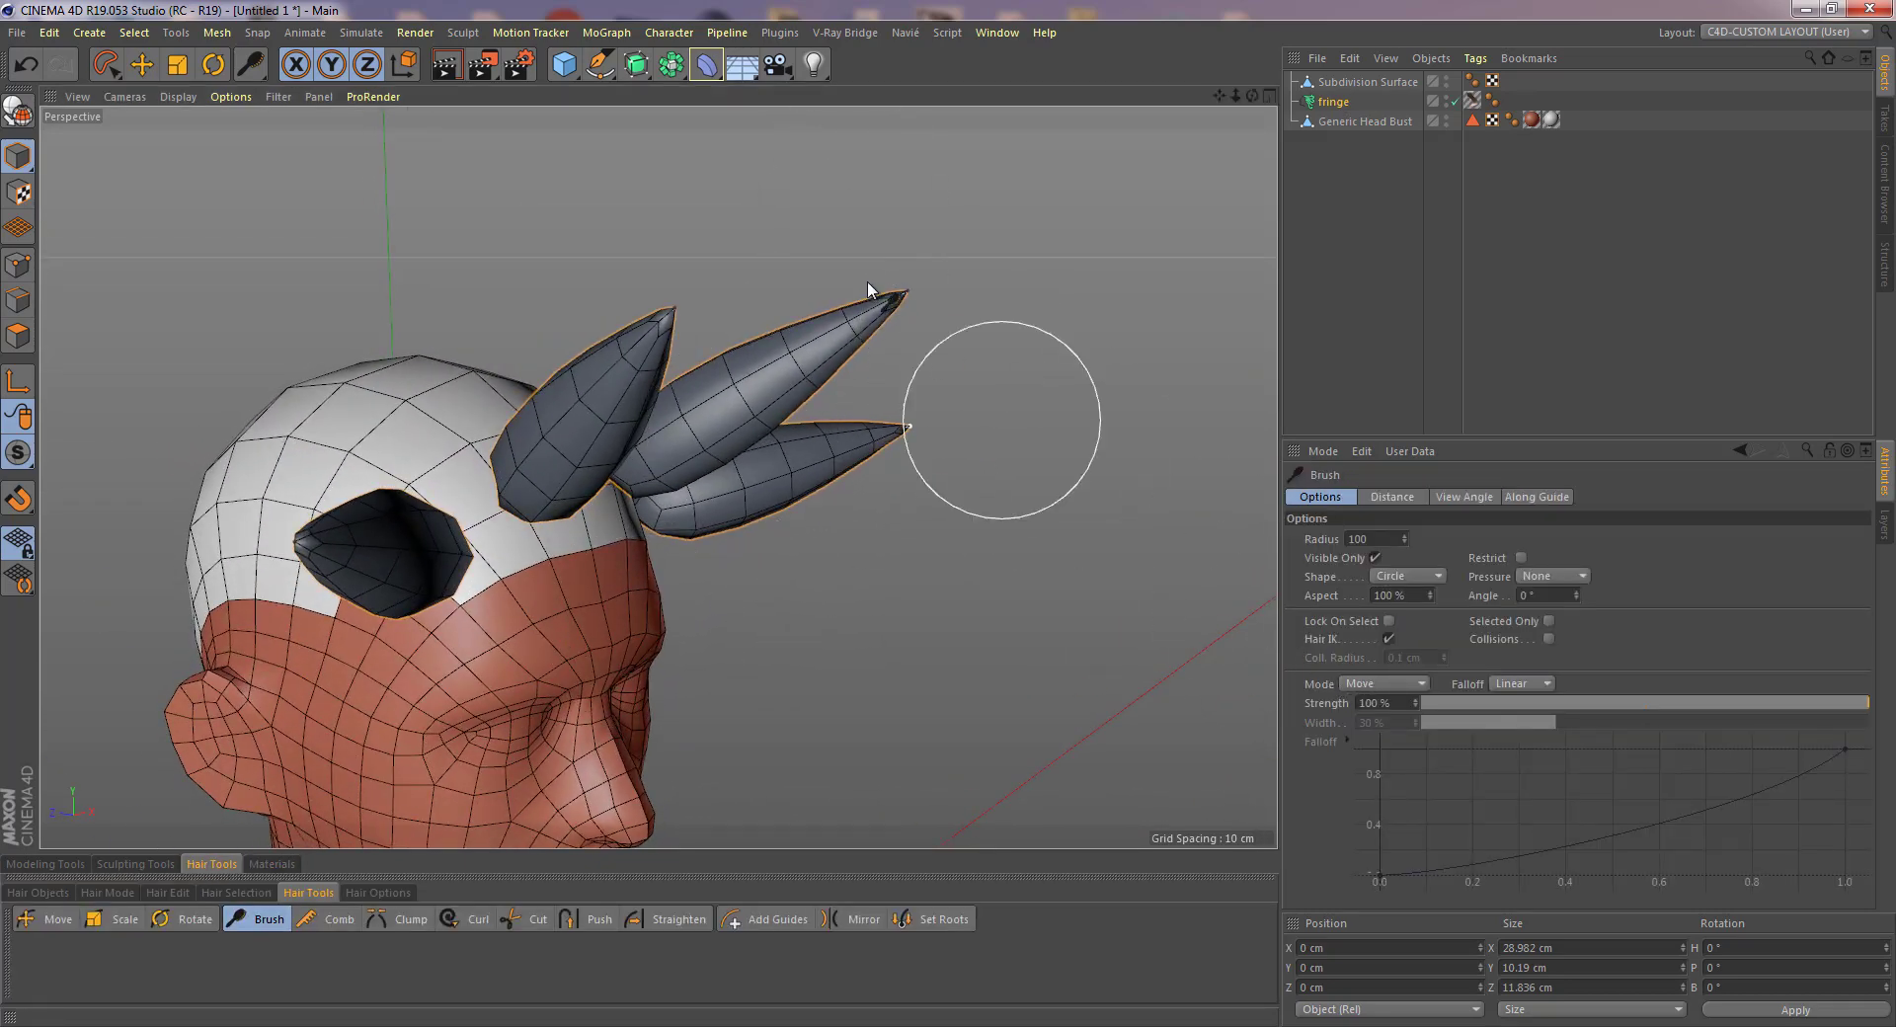
drag(884, 306, 836, 497)
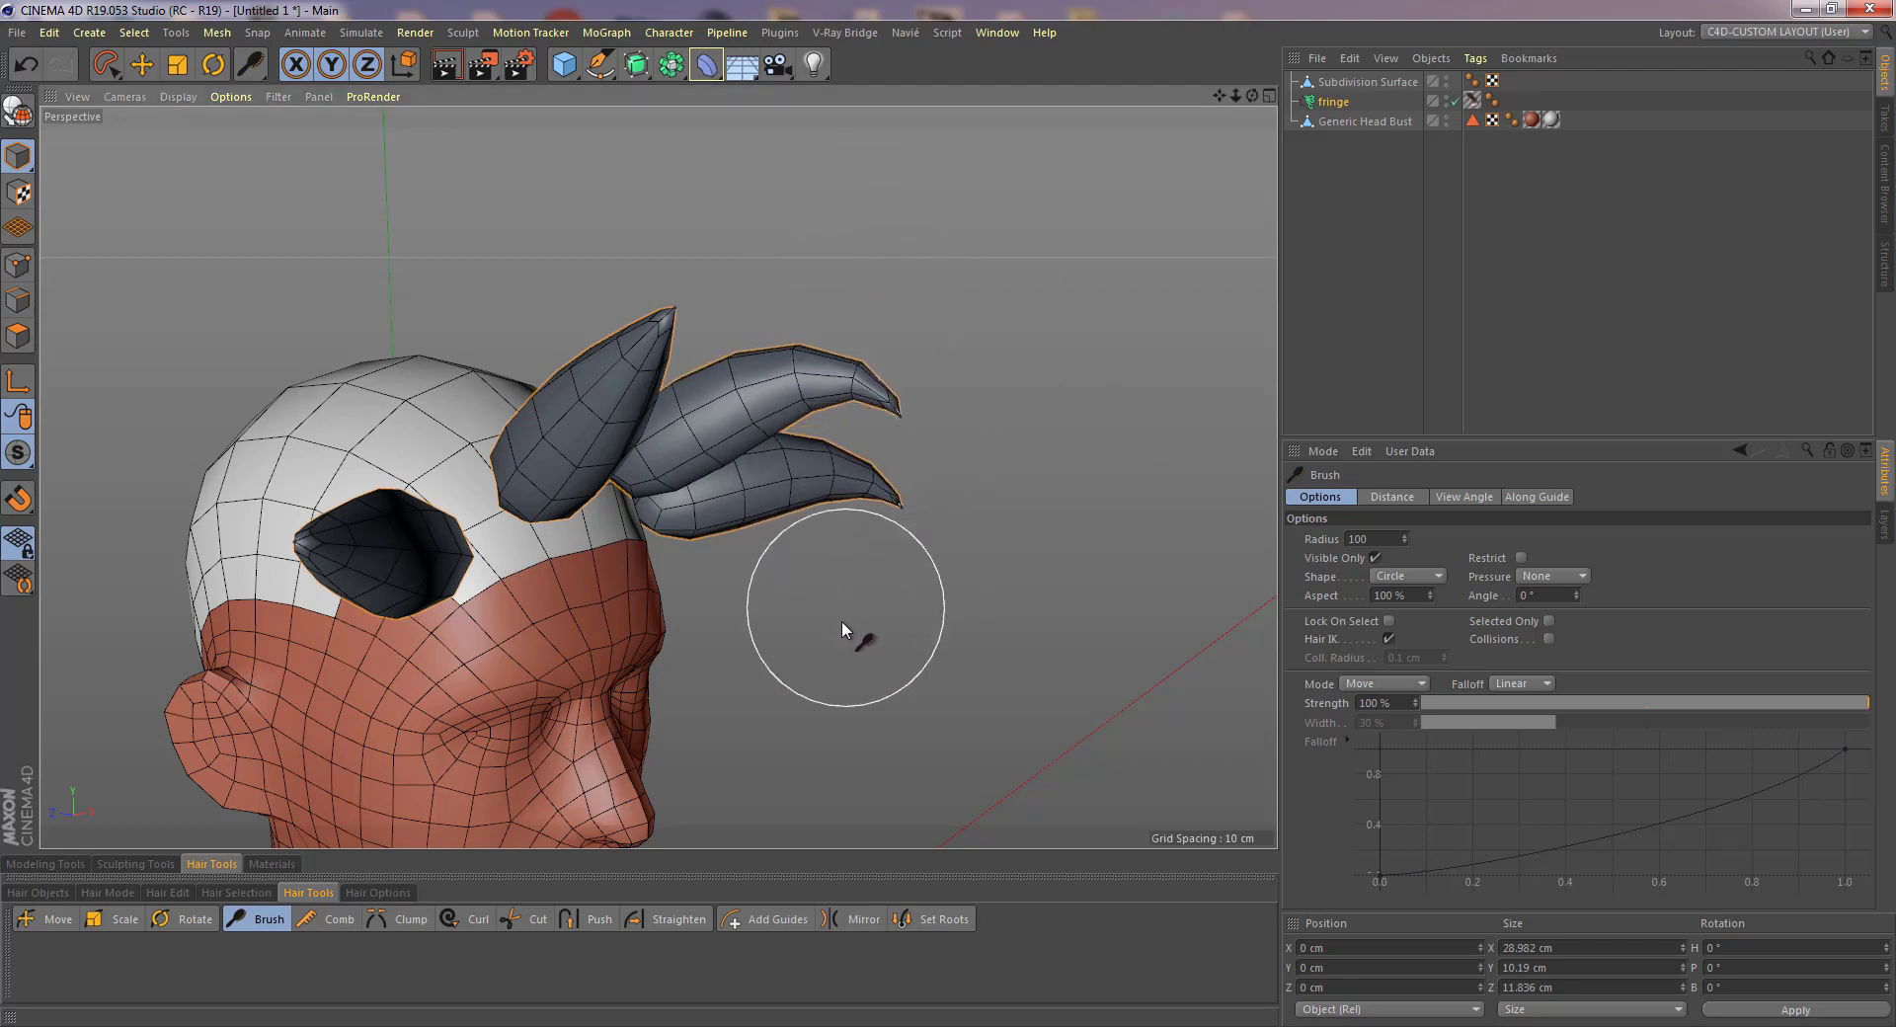
mouse_move(842, 620)
mouse_down()
mouse_move(904, 454)
mouse_move(869, 310)
mouse_move(905, 532)
mouse_move(873, 423)
mouse_move(915, 524)
mouse_move(872, 640)
mouse_move(607, 681)
mouse_move(714, 691)
mouse_up()
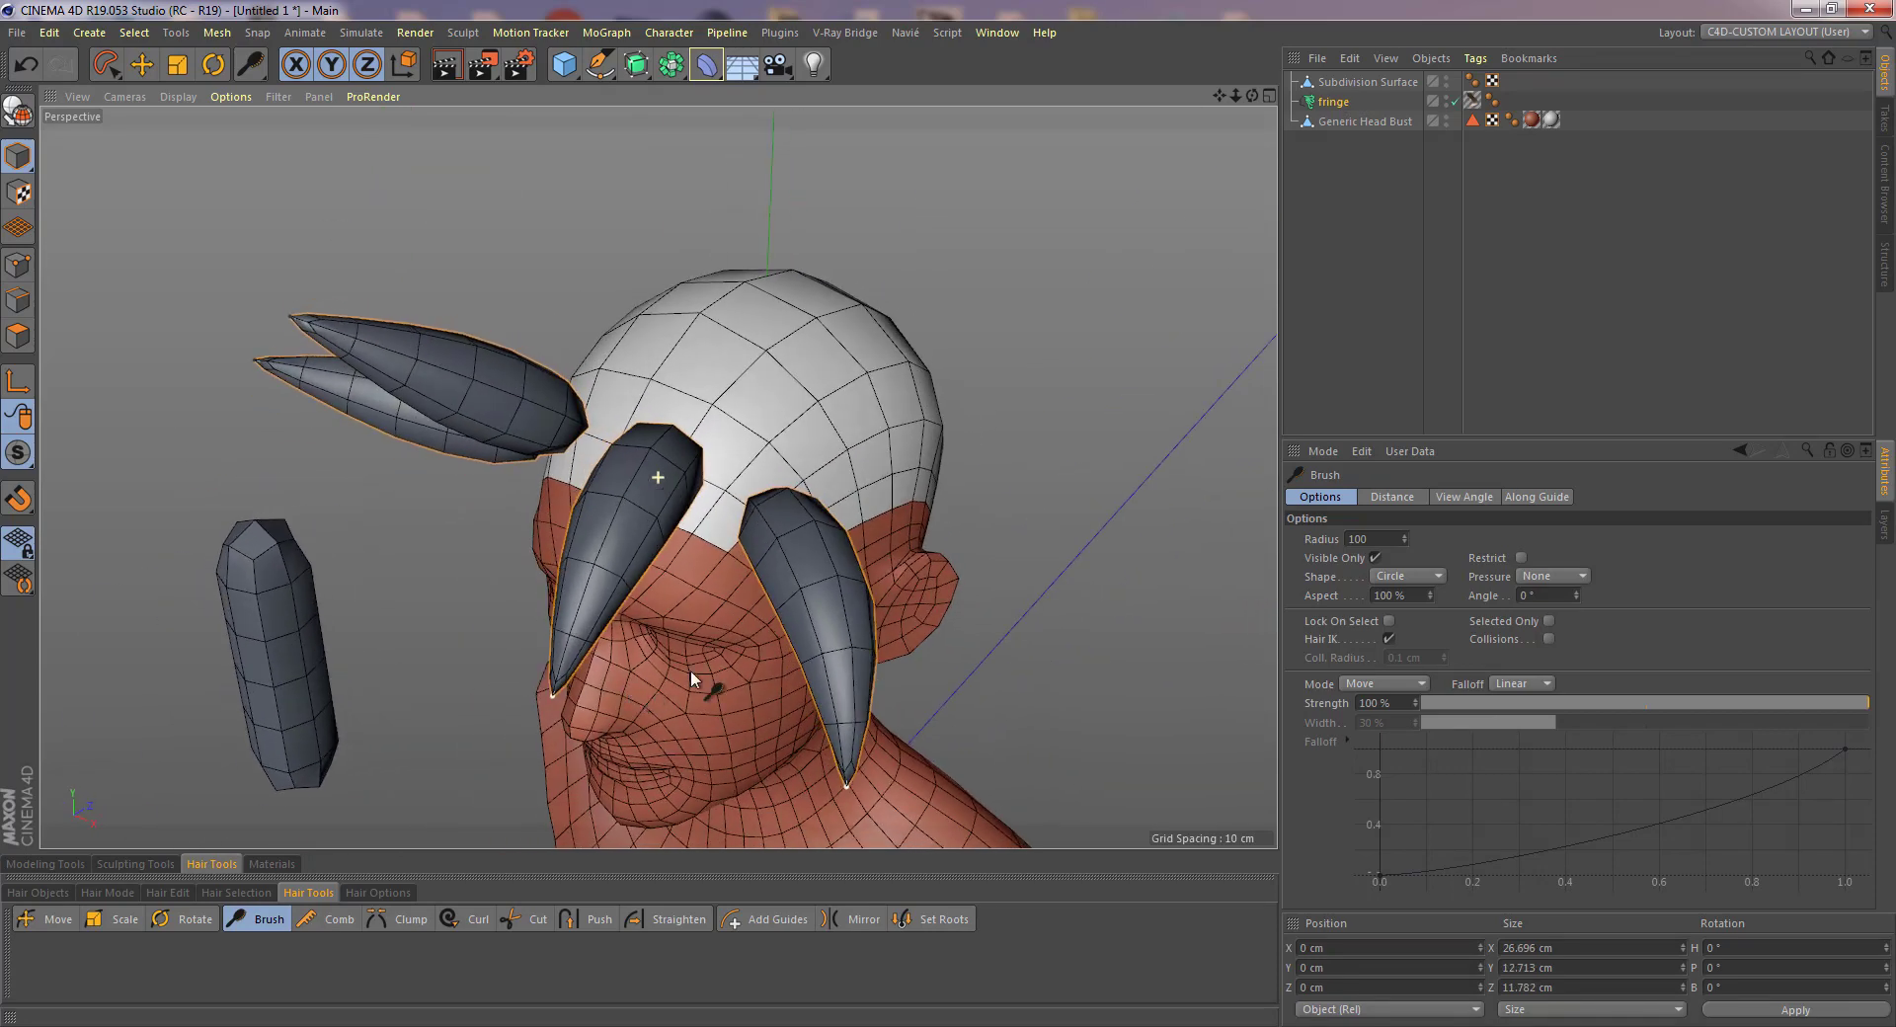
- Enlarge the Brush radius to 193 and refine the two lowered strands so they hang beside the bust's left eye
middle_drag(856, 397, 969, 708)
mouse_move(969, 708)
mouse_down()
mouse_move(685, 678)
mouse_move(725, 666)
mouse_move(650, 679)
mouse_move(695, 689)
mouse_move(505, 668)
mouse_move(602, 507)
mouse_move(430, 492)
mouse_move(436, 636)
mouse_move(536, 745)
mouse_move(529, 683)
mouse_move(760, 709)
mouse_move(803, 571)
mouse_up()
alt+middle_drag(803, 570, 846, 556)
drag(826, 684, 790, 700)
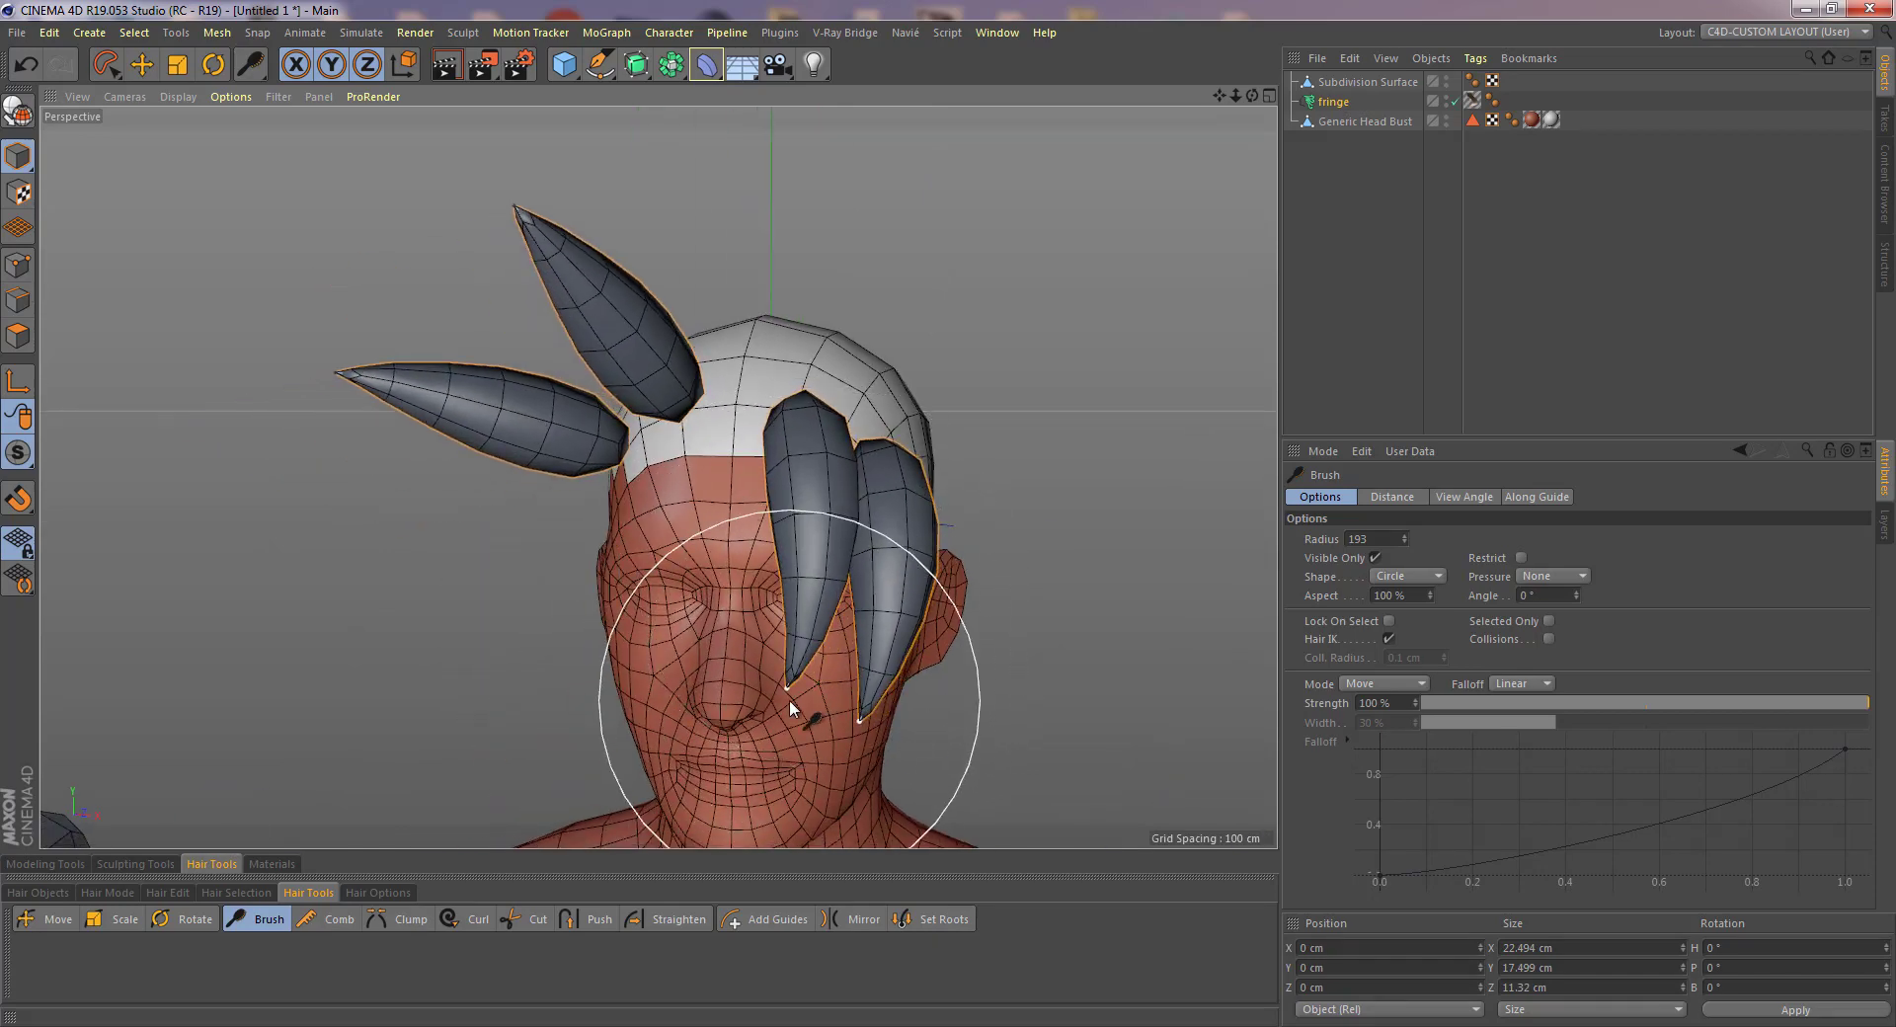
- Brush the two upright strands on the bust's right side down over the temple, using a Brush radius of 136
mouse_move(383, 425)
alt+mouse_down()
mouse_move(758, 484)
mouse_move(790, 270)
mouse_move(792, 332)
mouse_move(773, 255)
mouse_move(754, 608)
mouse_move(697, 696)
mouse_move(626, 774)
mouse_move(456, 734)
mouse_move(549, 638)
mouse_move(554, 668)
mouse_move(671, 696)
mouse_move(637, 716)
alt+mouse_up()
mouse_move(646, 572)
alt+mouse_down()
mouse_move(563, 605)
mouse_move(707, 563)
alt+mouse_up()
middle_drag(707, 563, 707, 561)
mouse_move(707, 563)
mouse_down()
mouse_move(488, 613)
mouse_move(507, 621)
mouse_move(134, 603)
mouse_move(742, 624)
mouse_move(535, 616)
mouse_move(767, 549)
mouse_up()
scroll(880, 601, down, 3)
alt+drag(880, 600, 466, 607)
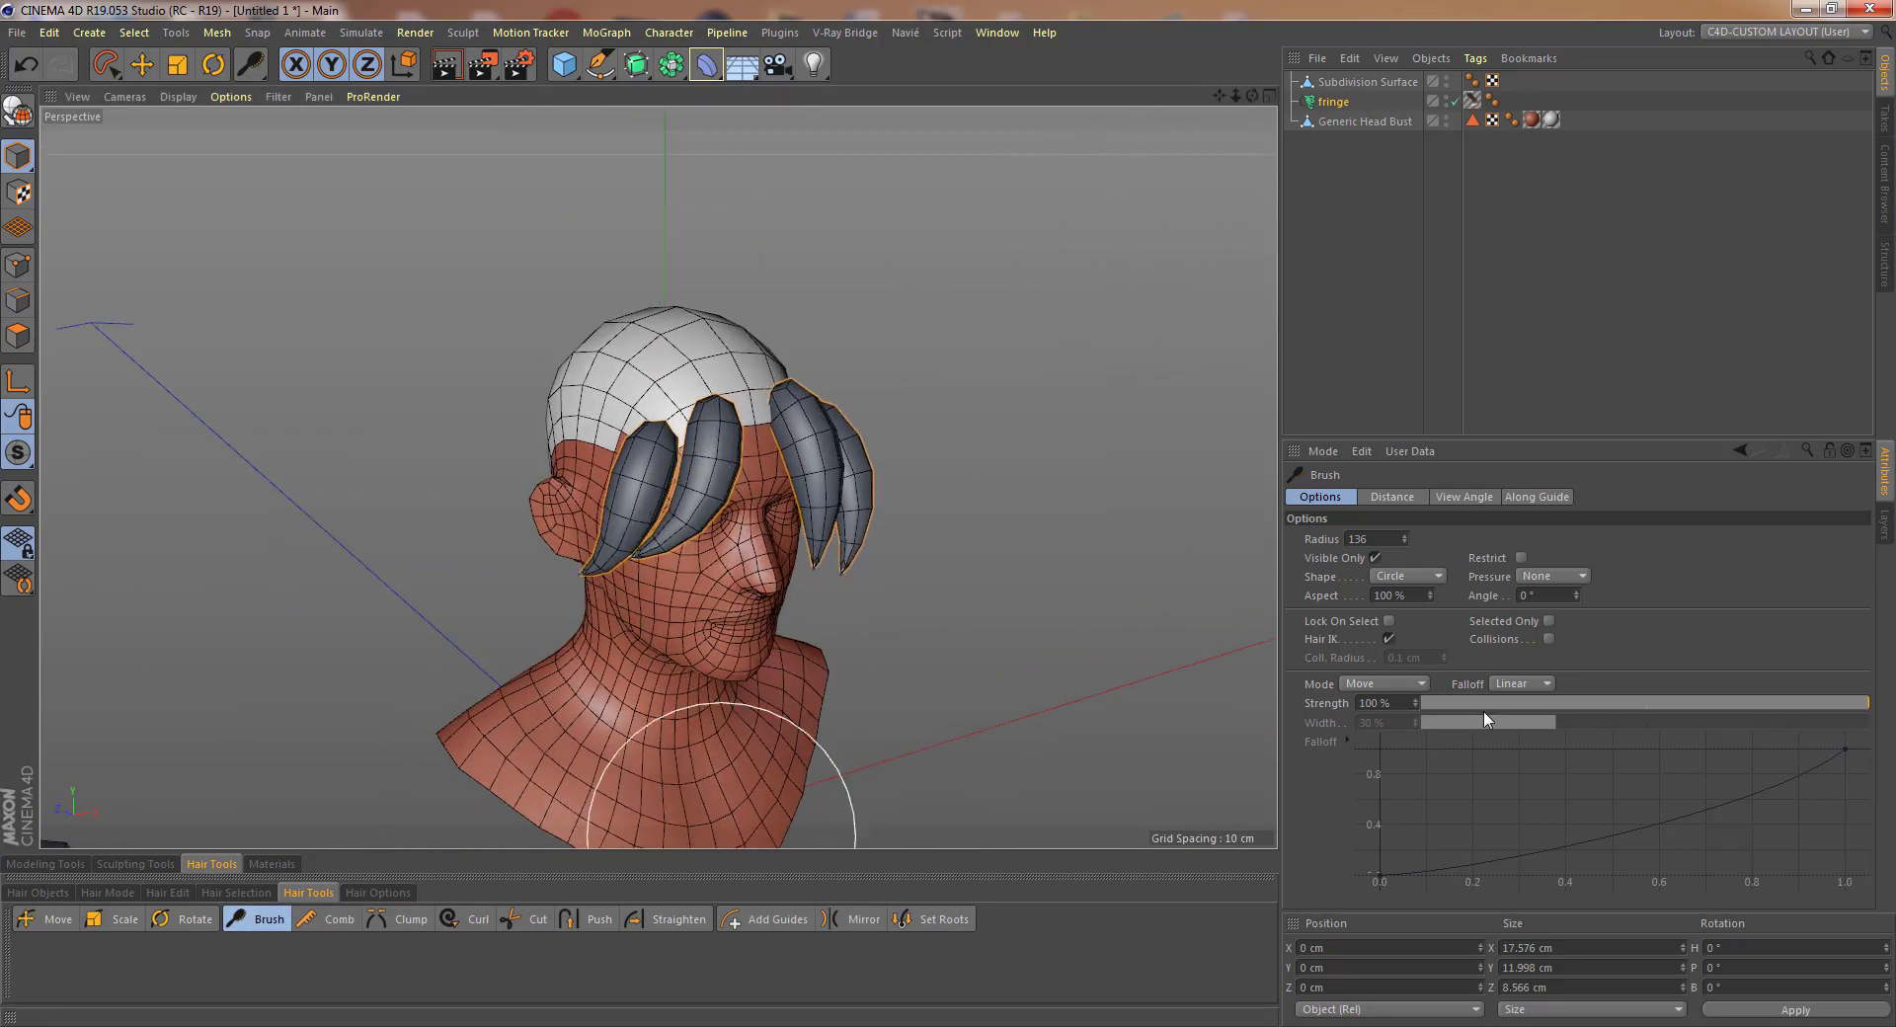
- Enable collisions for the hair Brush and set the collision radius to 3 cm
click(1548, 639)
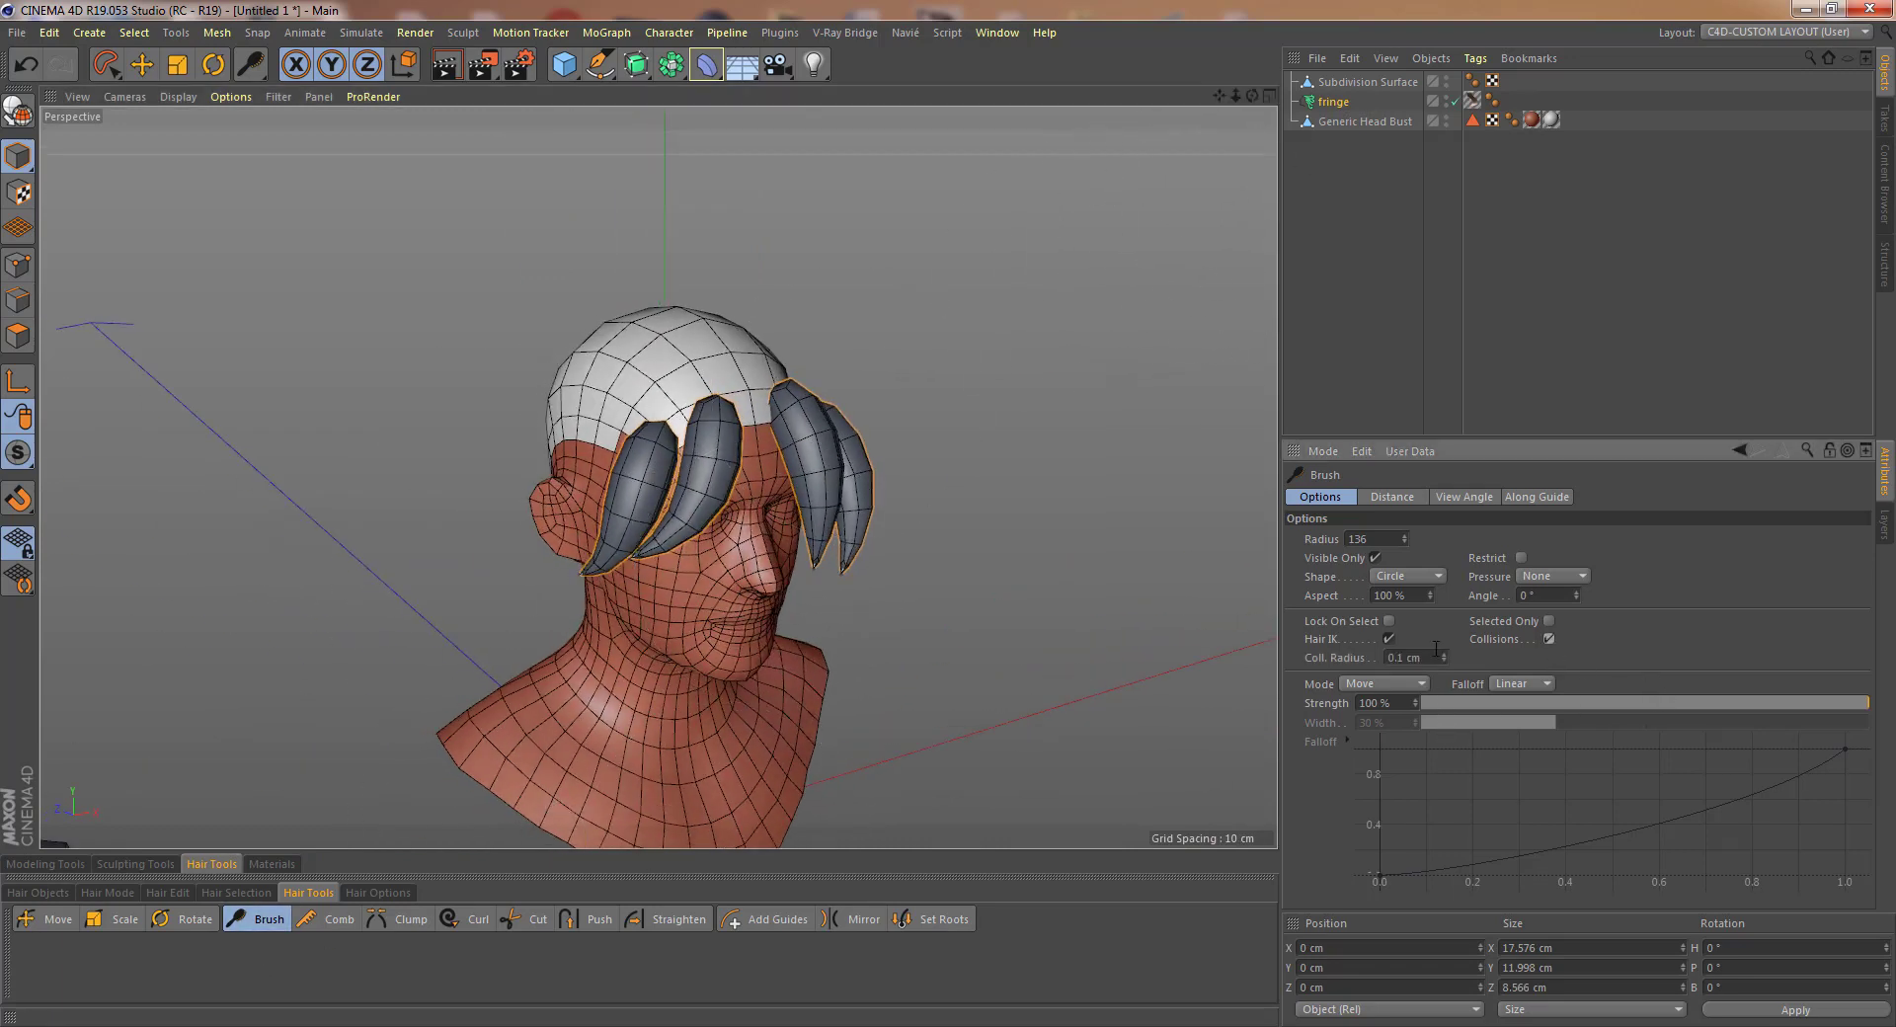
drag(1444, 654, 1443, 632)
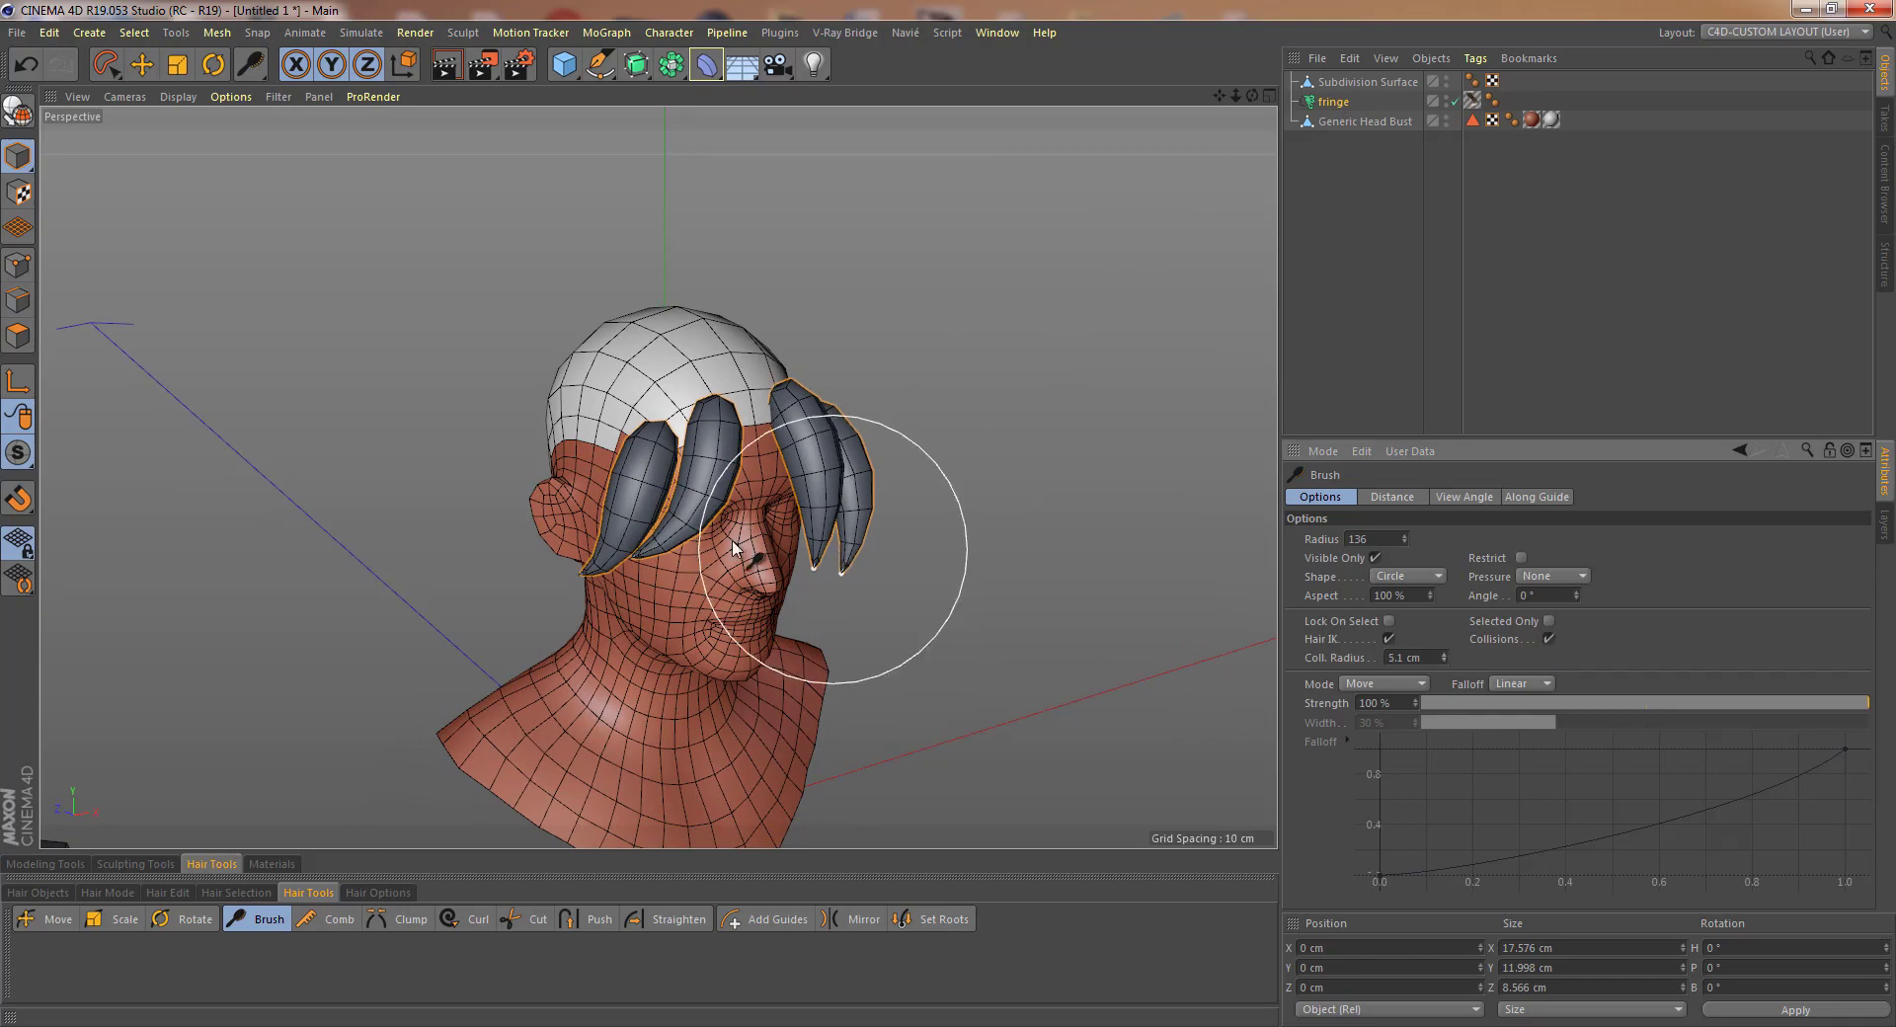
mouse_move(834, 553)
alt+mouse_down()
mouse_move(902, 531)
mouse_move(821, 535)
mouse_move(836, 561)
mouse_move(760, 573)
mouse_move(790, 599)
mouse_move(851, 549)
mouse_move(824, 474)
mouse_move(869, 604)
alt+mouse_up()
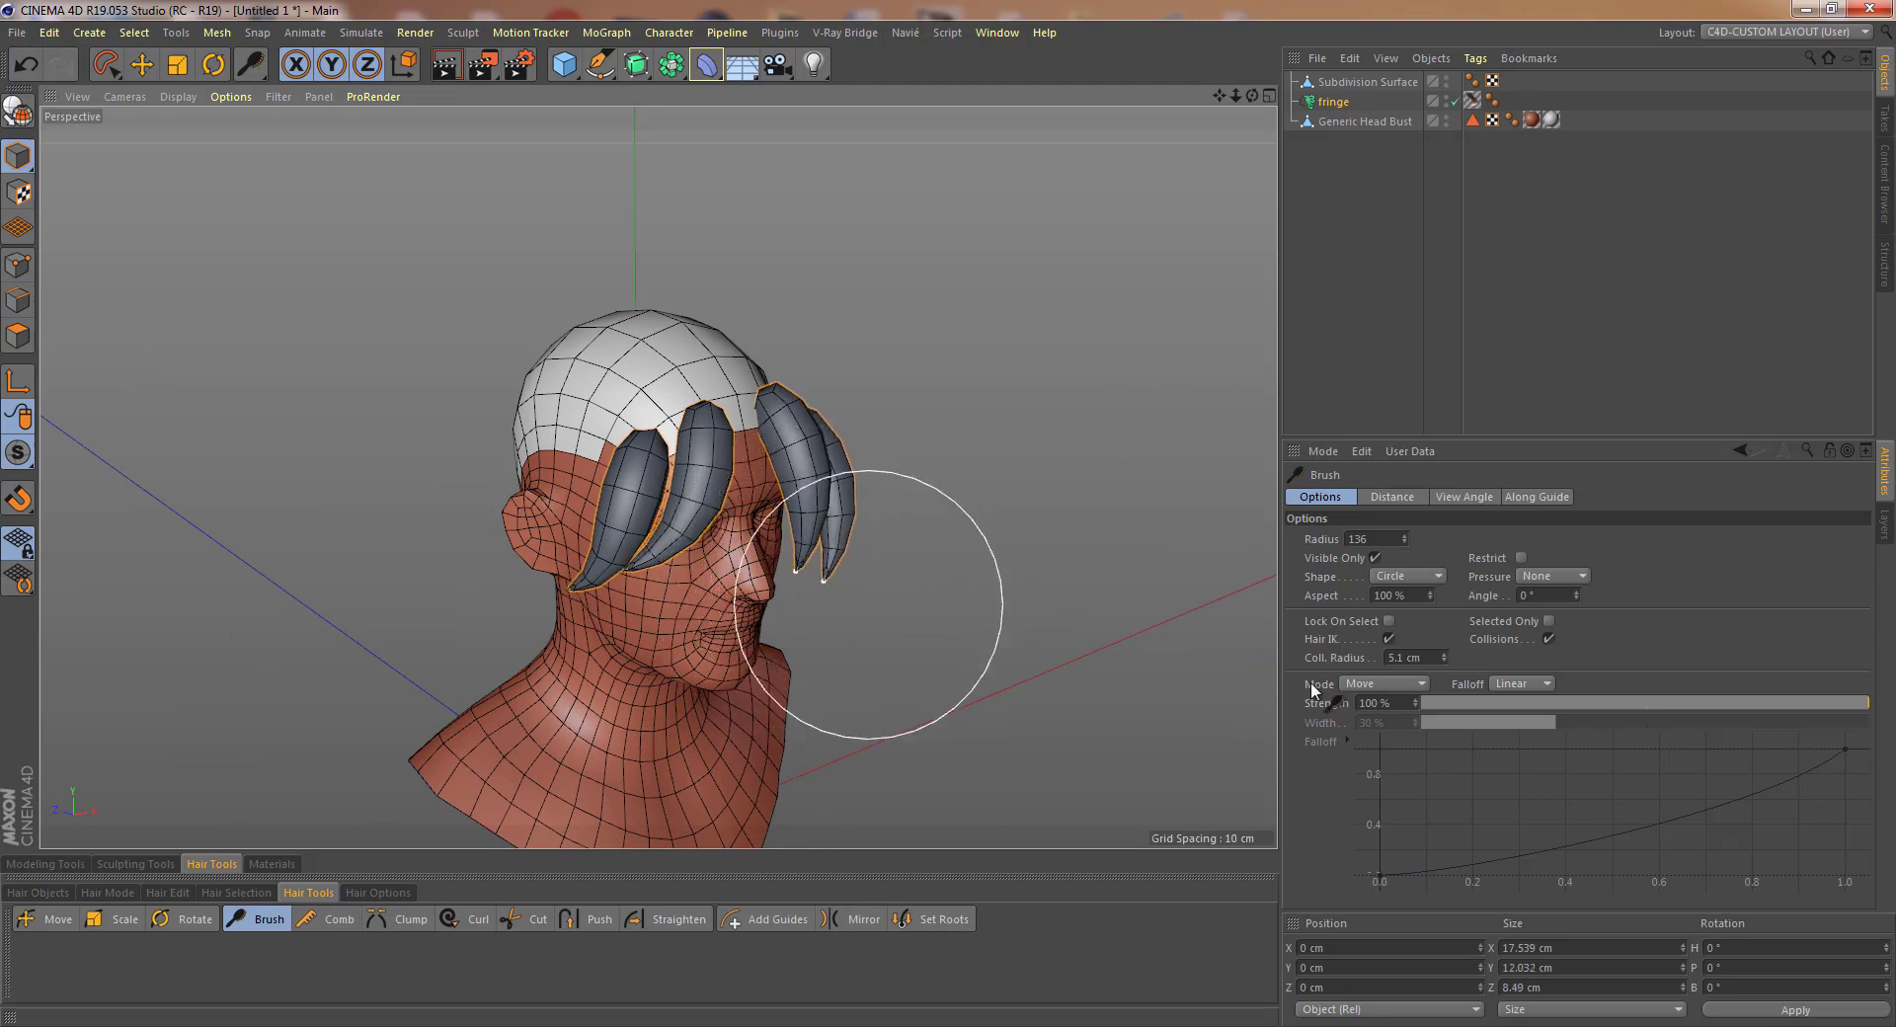
click(1444, 654)
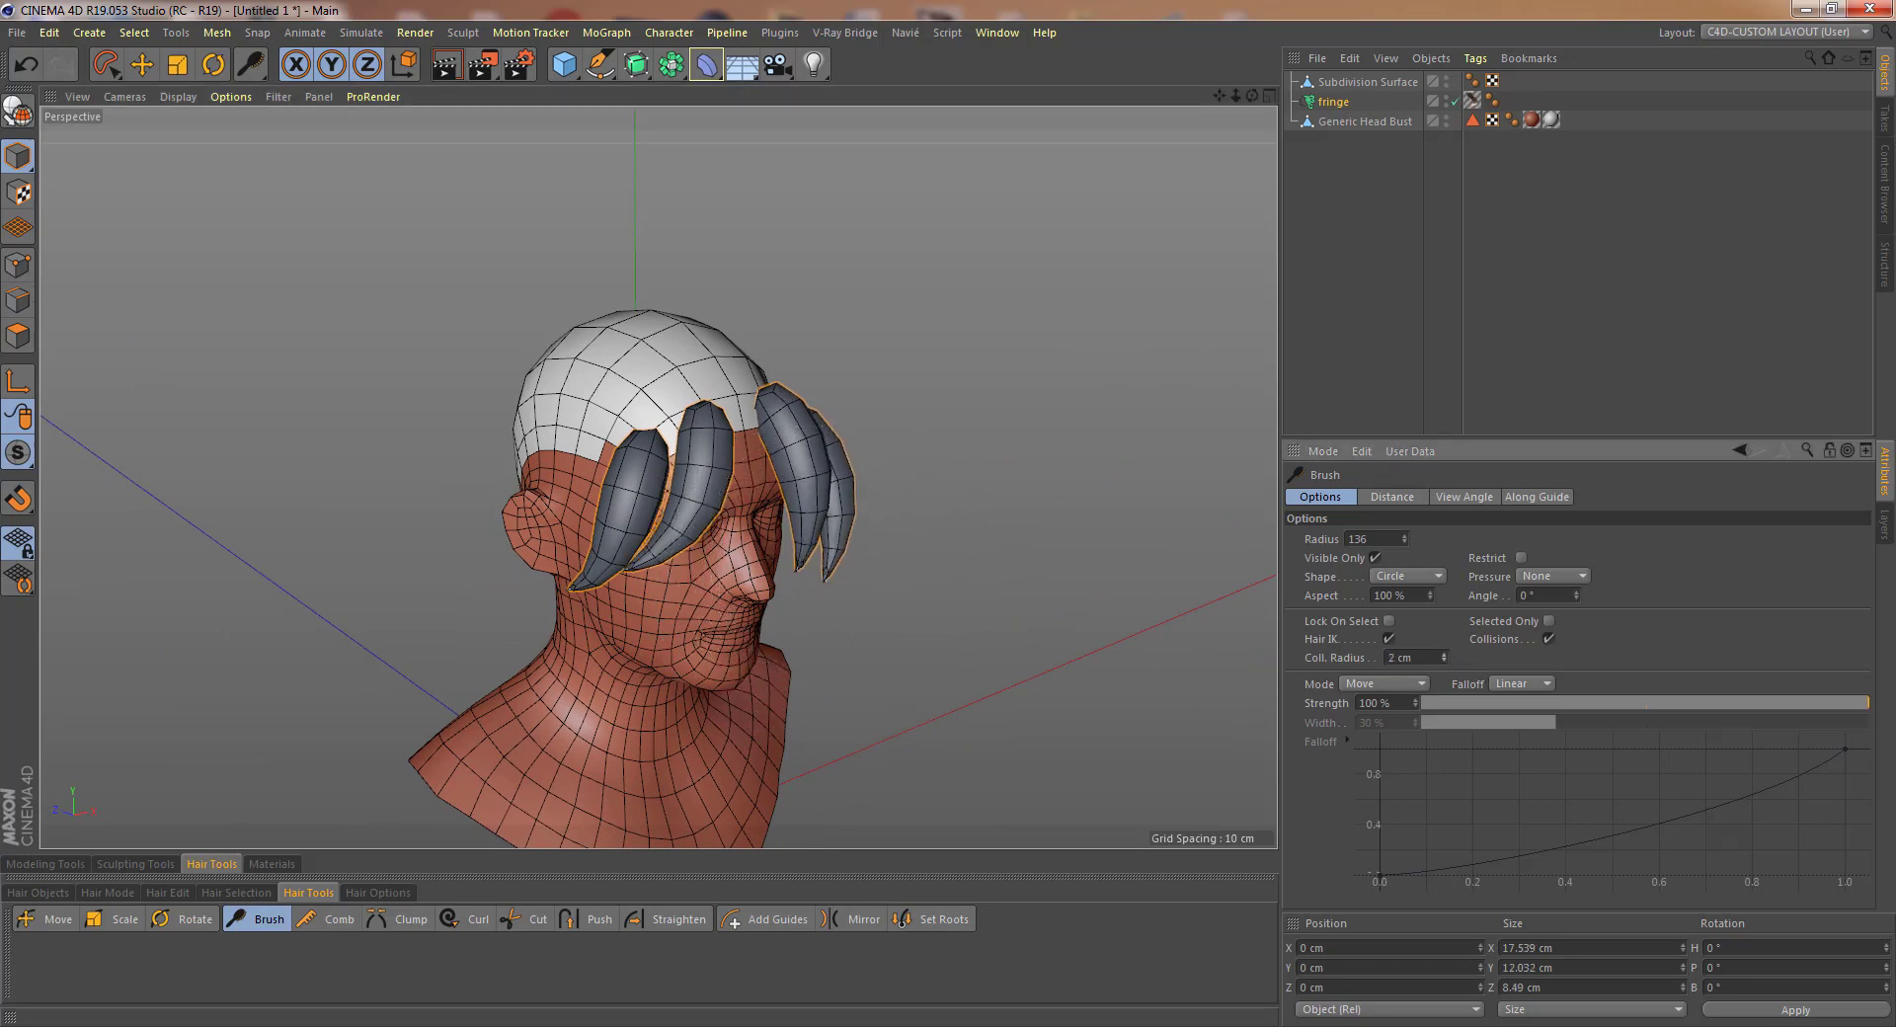
click(1442, 652)
mouse_move(856, 555)
mouse_down()
mouse_move(842, 583)
mouse_move(624, 655)
mouse_move(713, 634)
mouse_move(624, 480)
mouse_move(689, 577)
mouse_move(780, 559)
mouse_move(732, 543)
mouse_move(855, 577)
mouse_up()
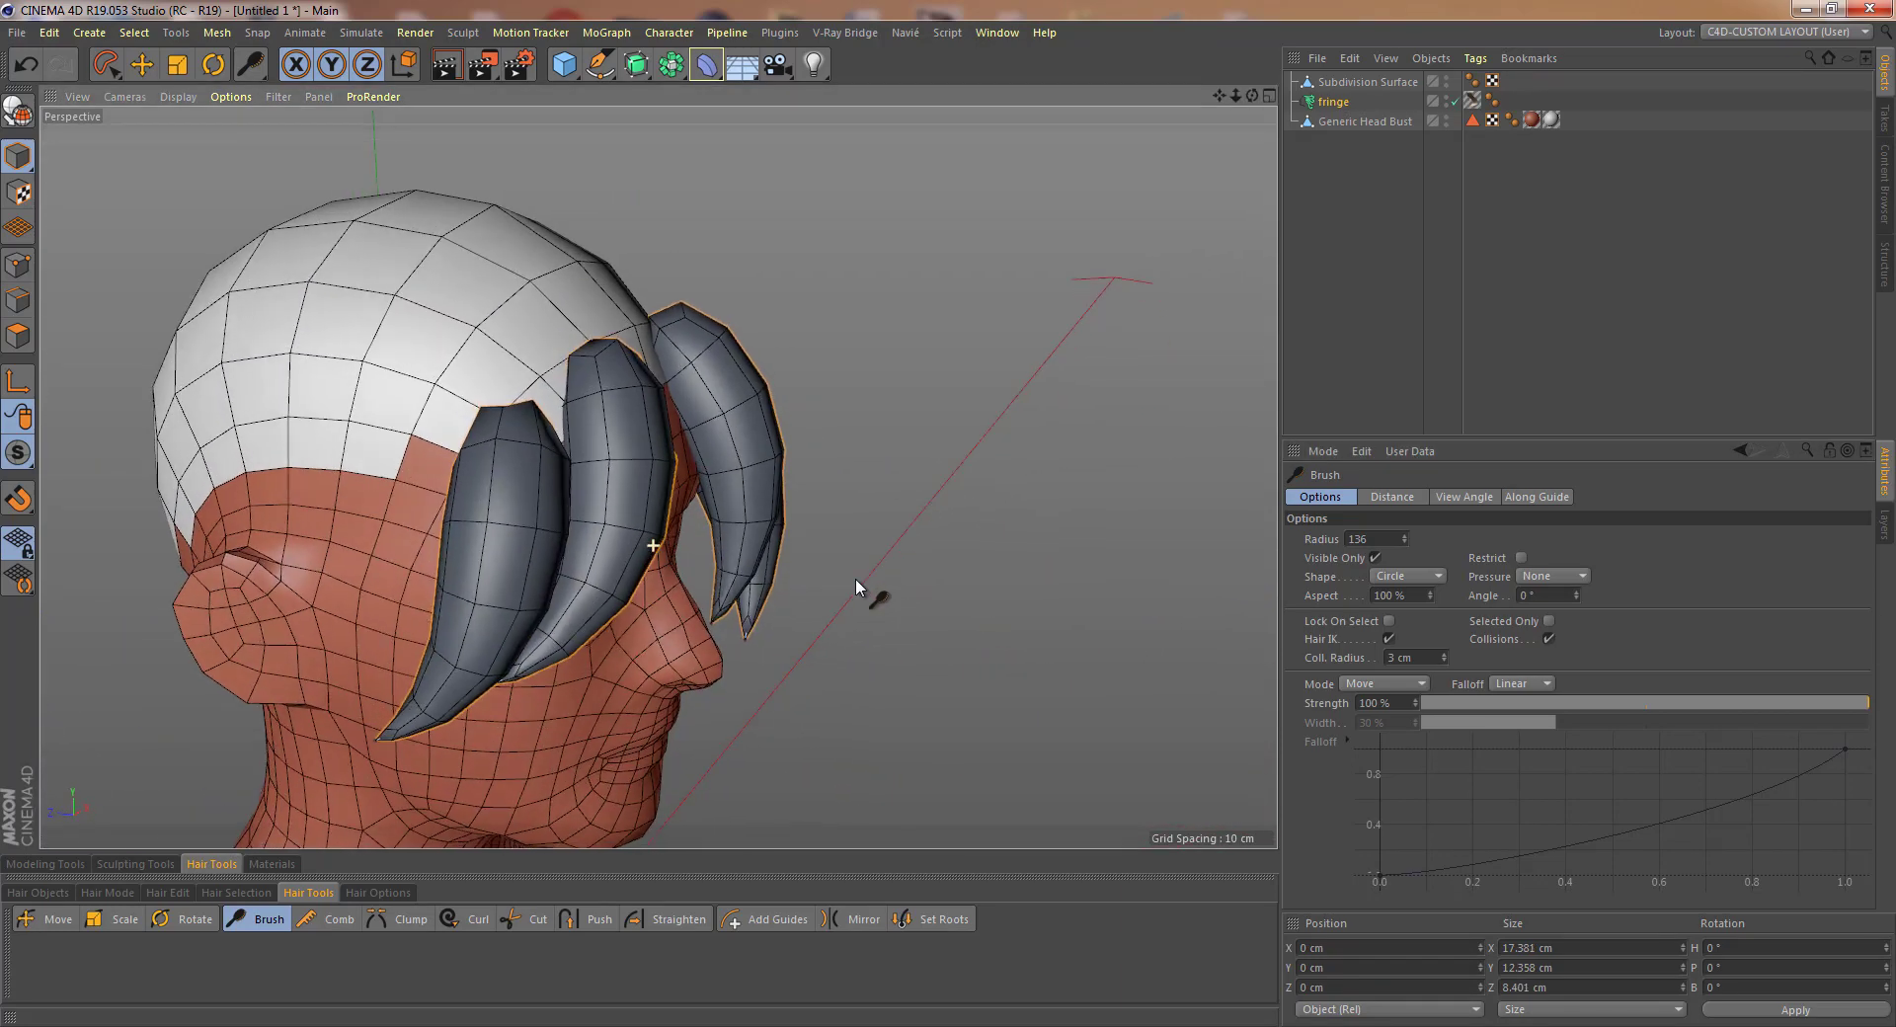
- Adjust the fringe hair's root offset, trying -1 and -0.5 before setting it to -0.2
click(1331, 101)
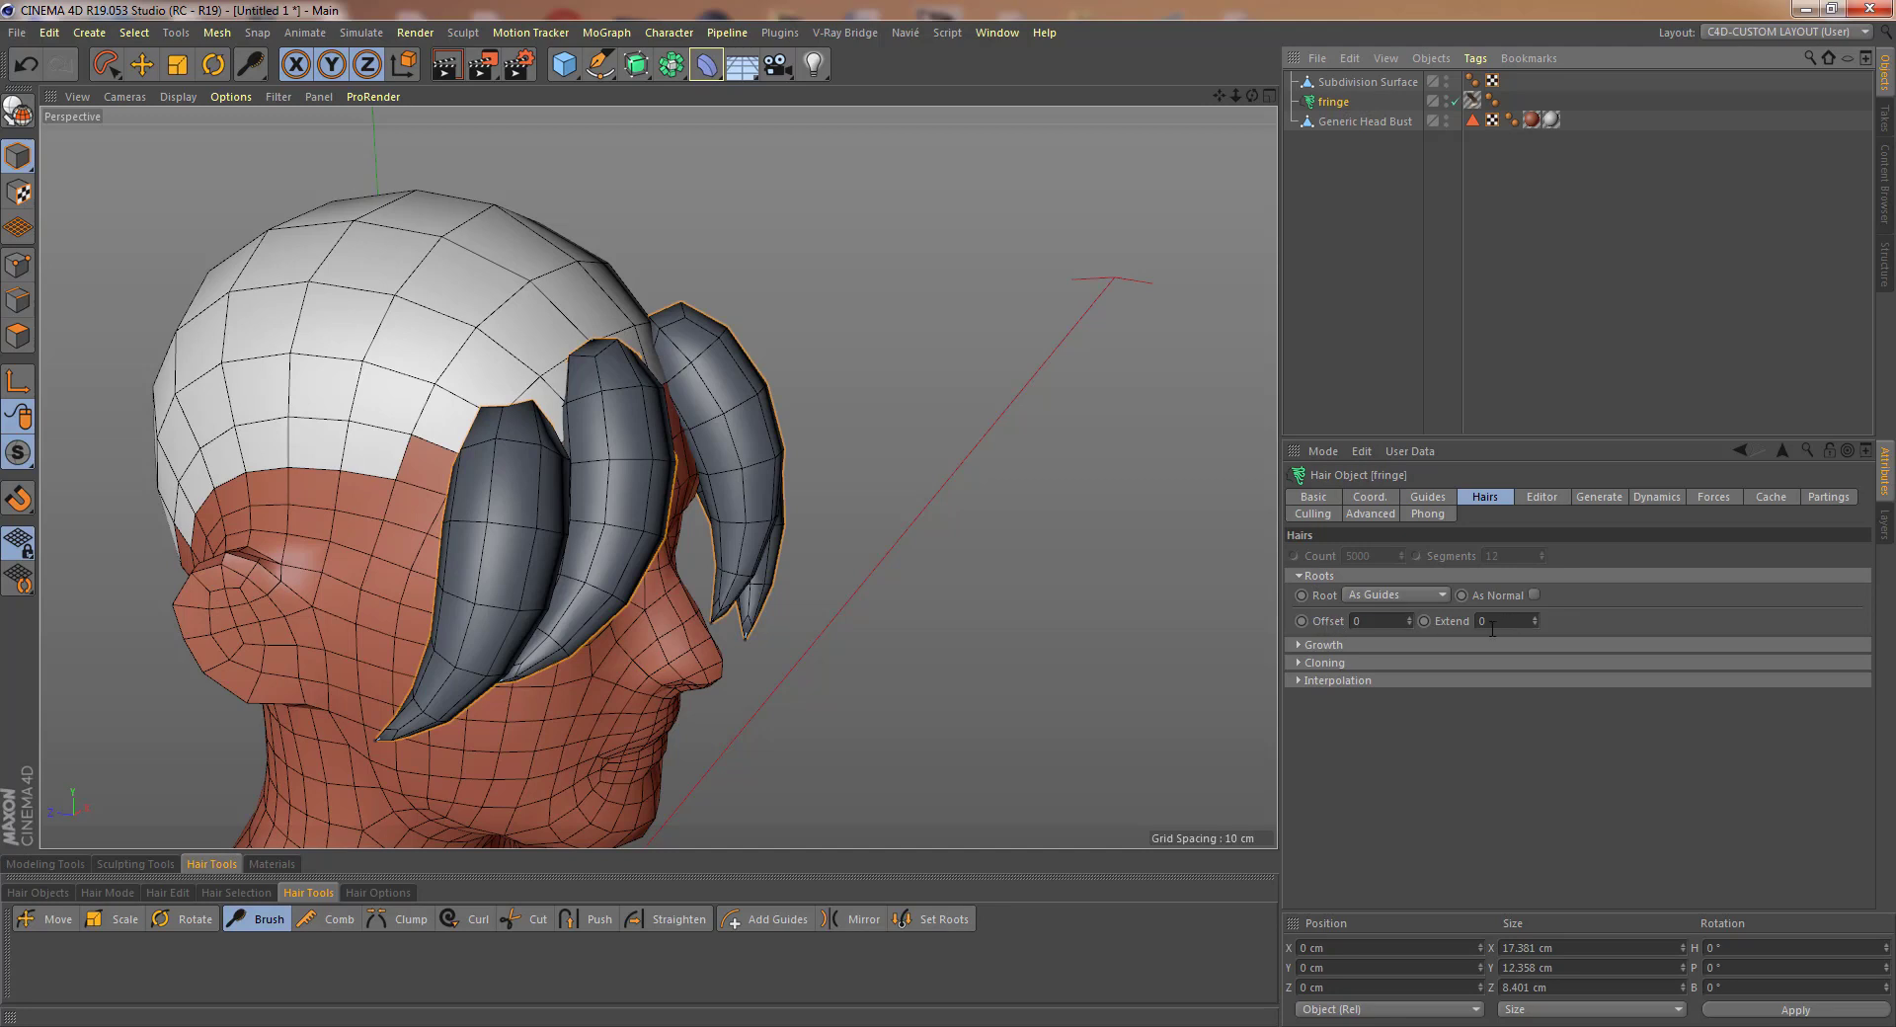
click(1409, 624)
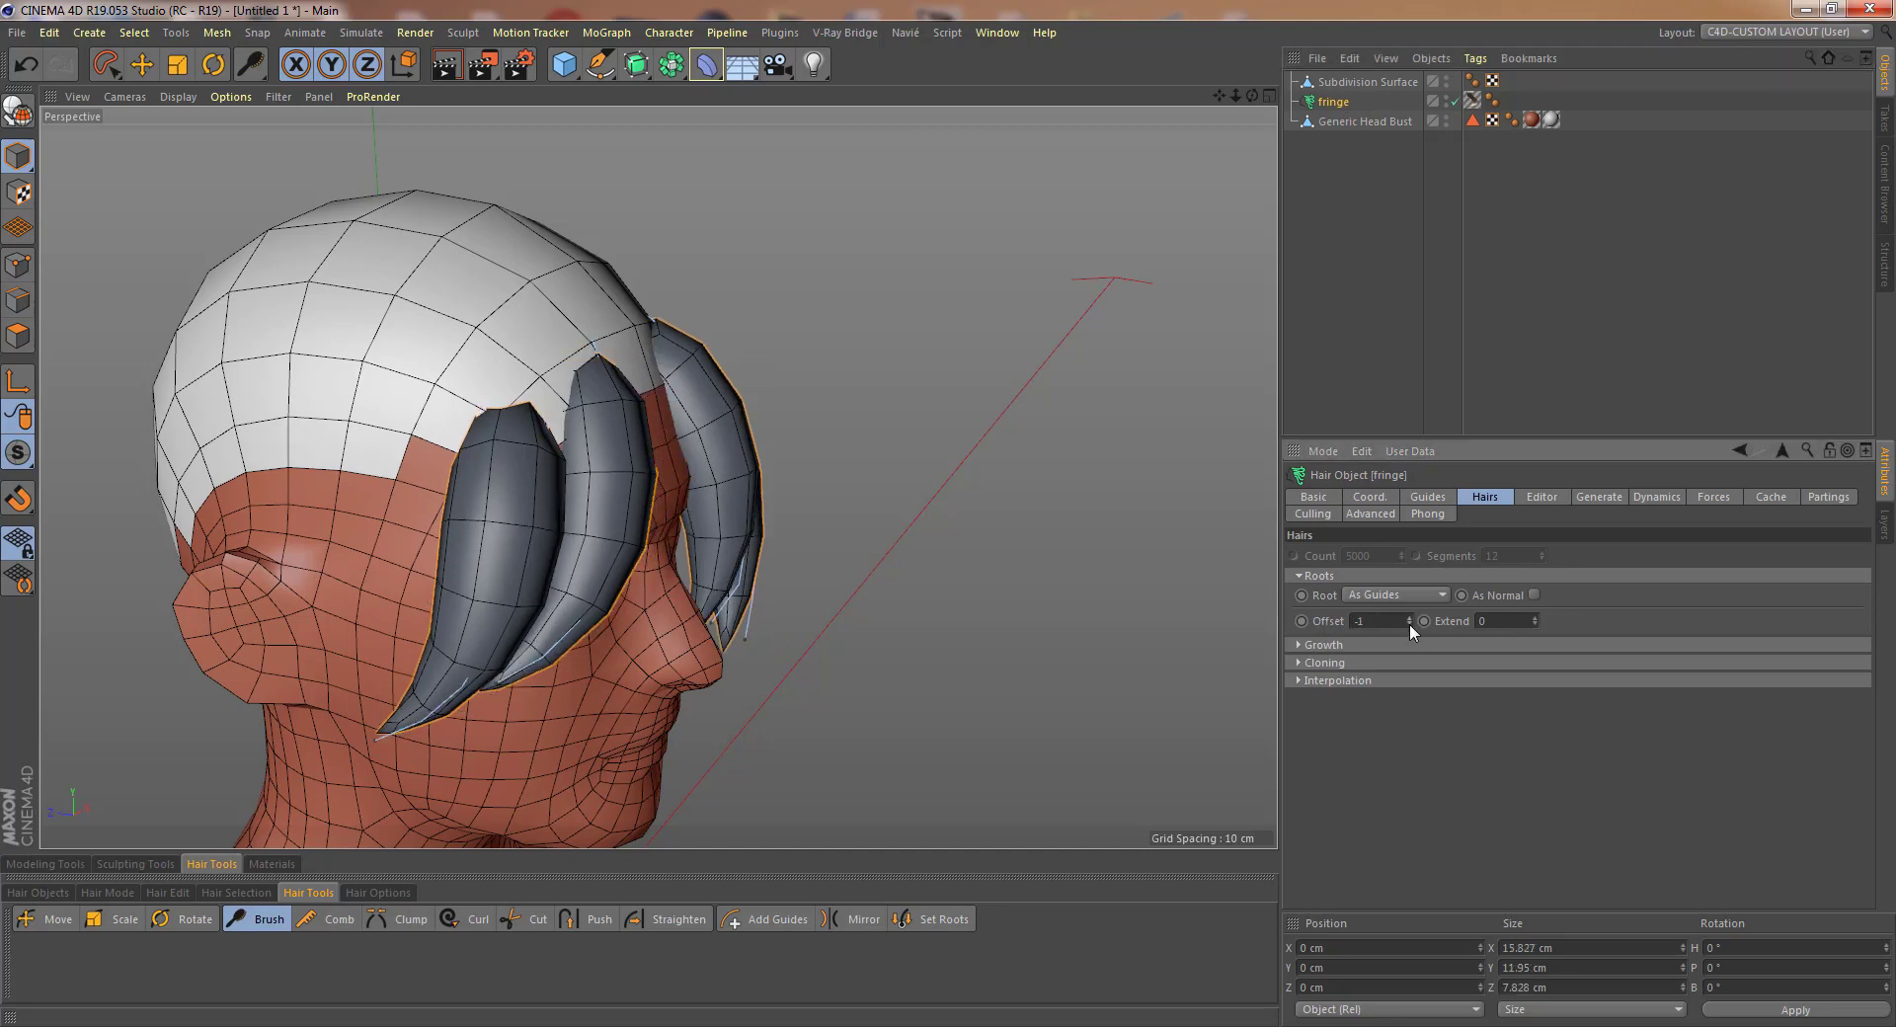
alt+drag(635, 381, 849, 533)
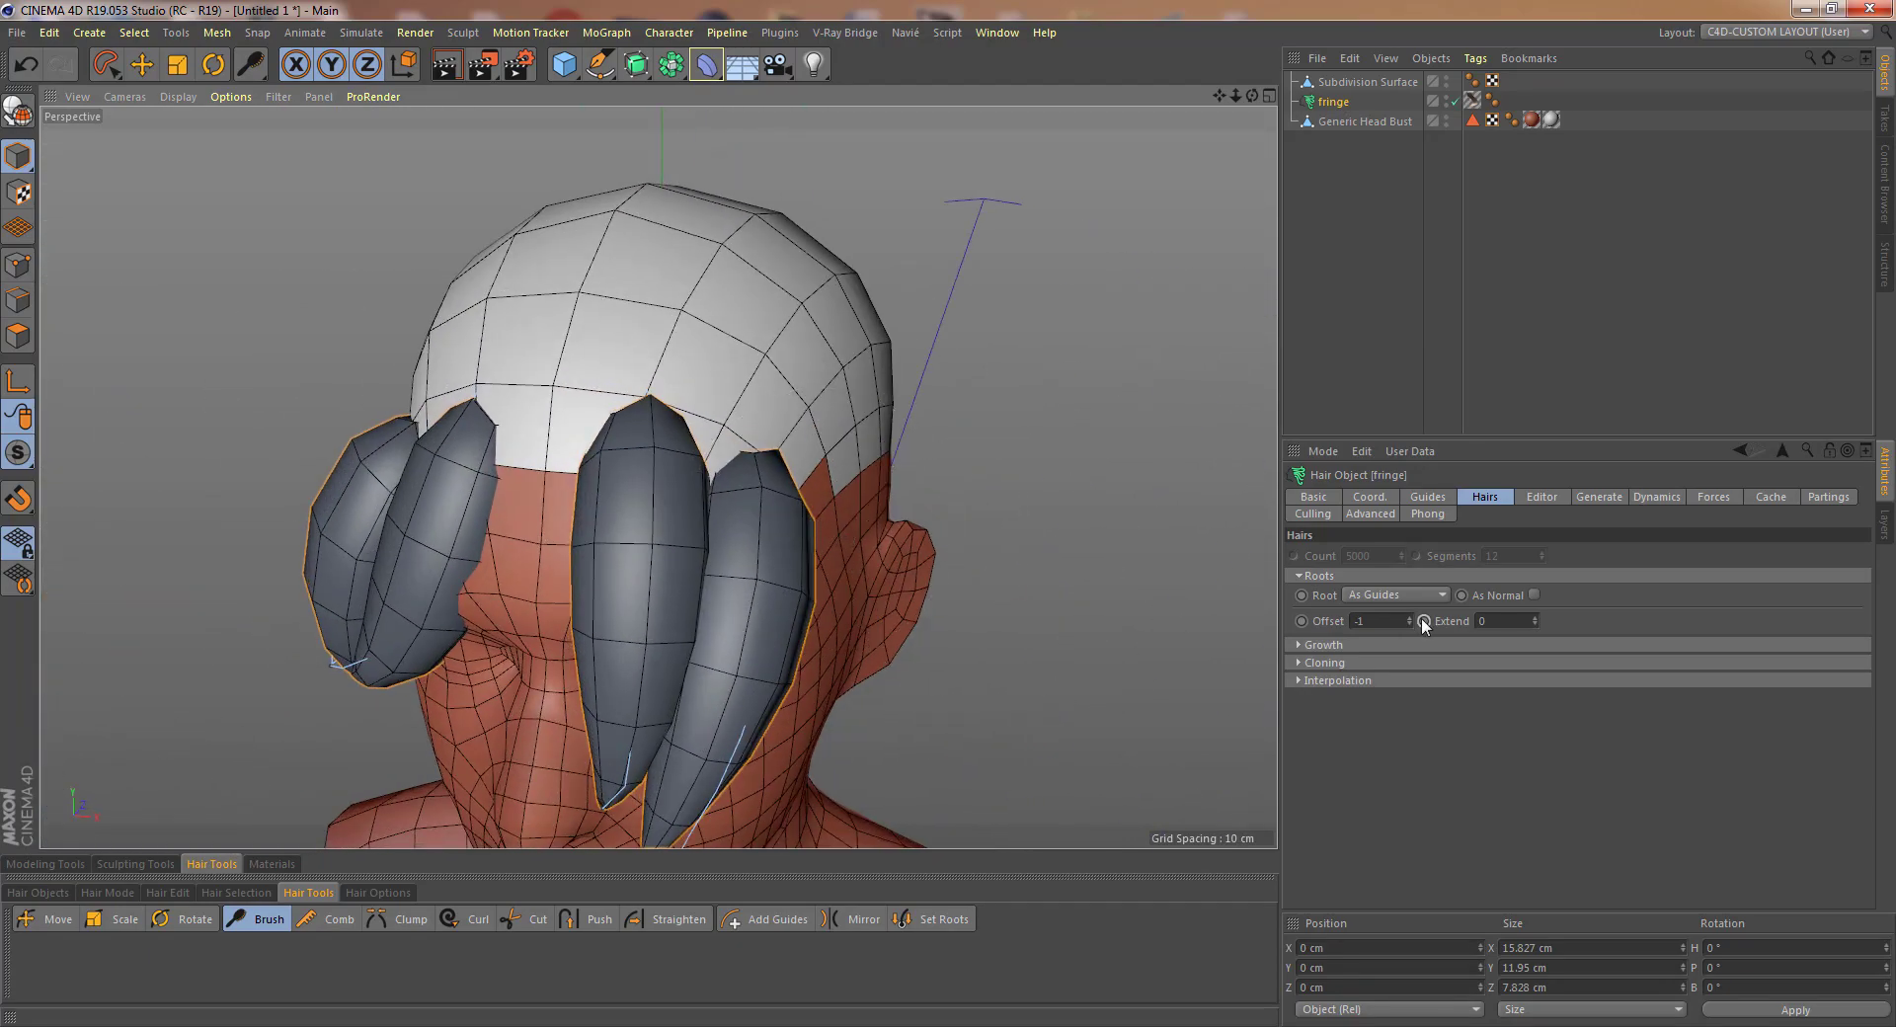
double_click(1364, 622)
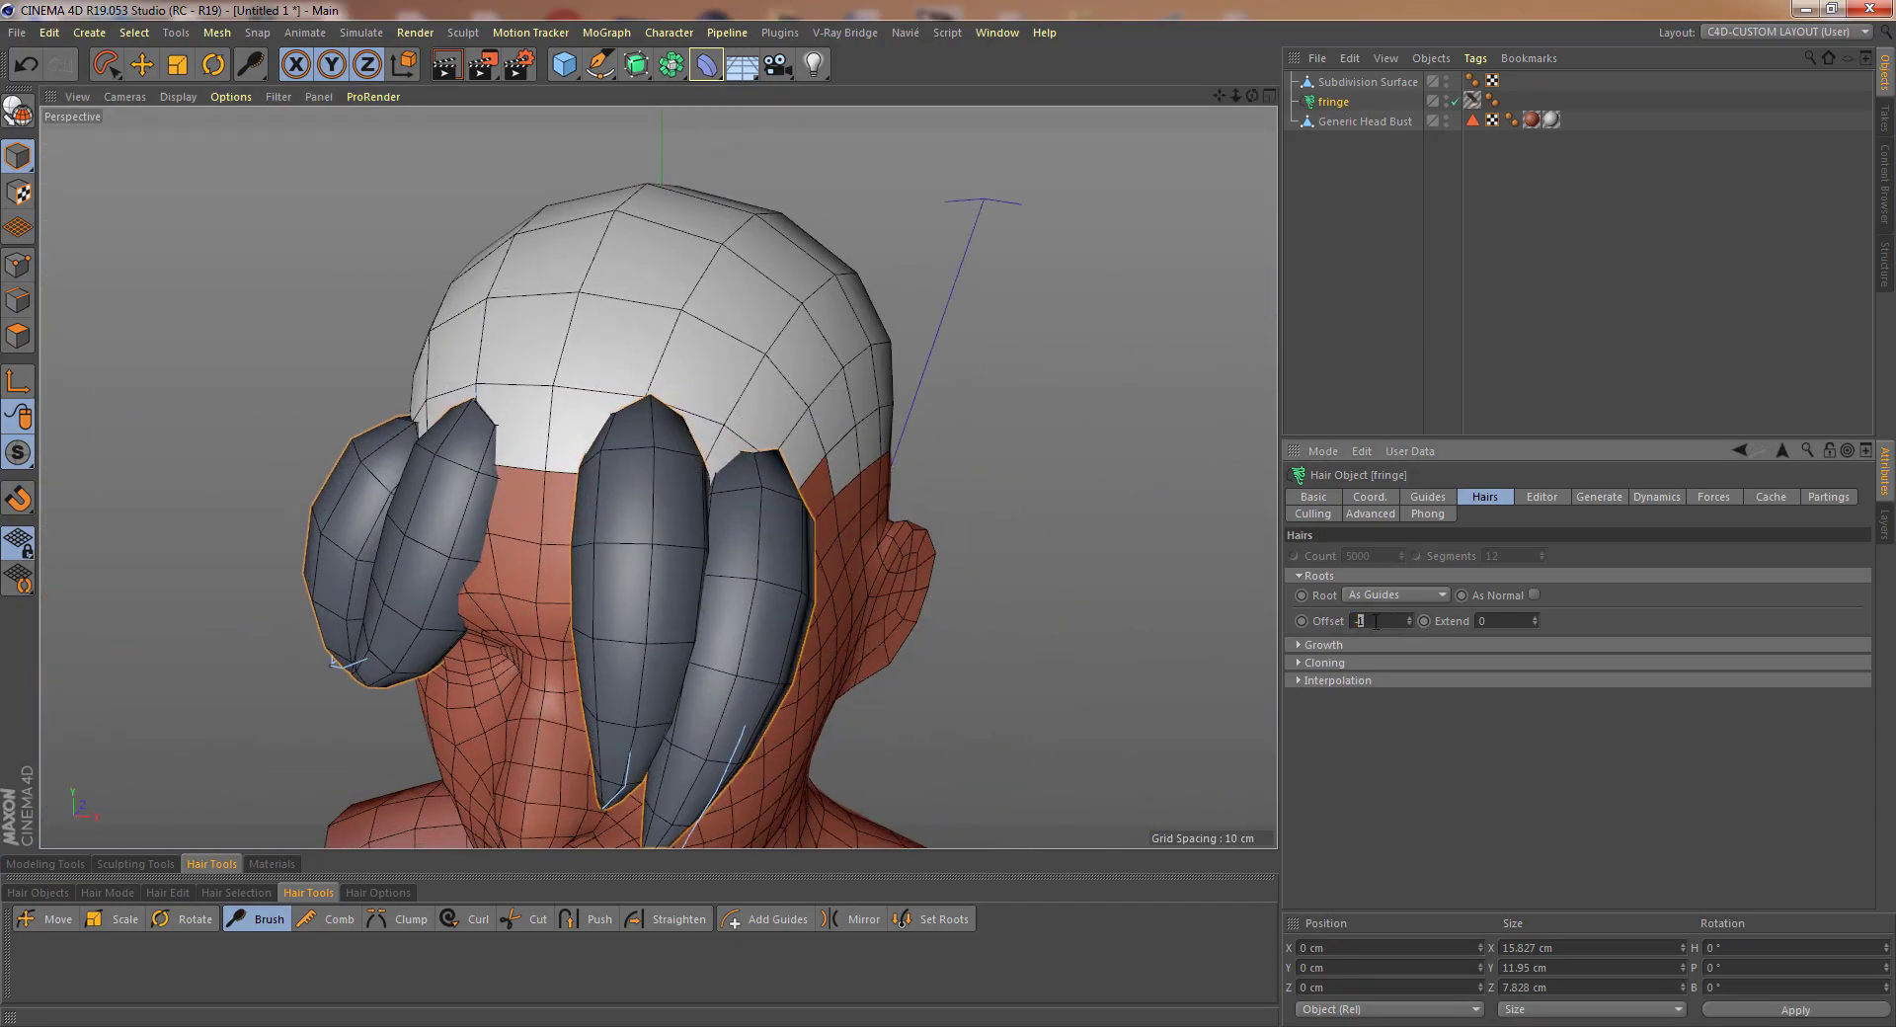
key(Return)
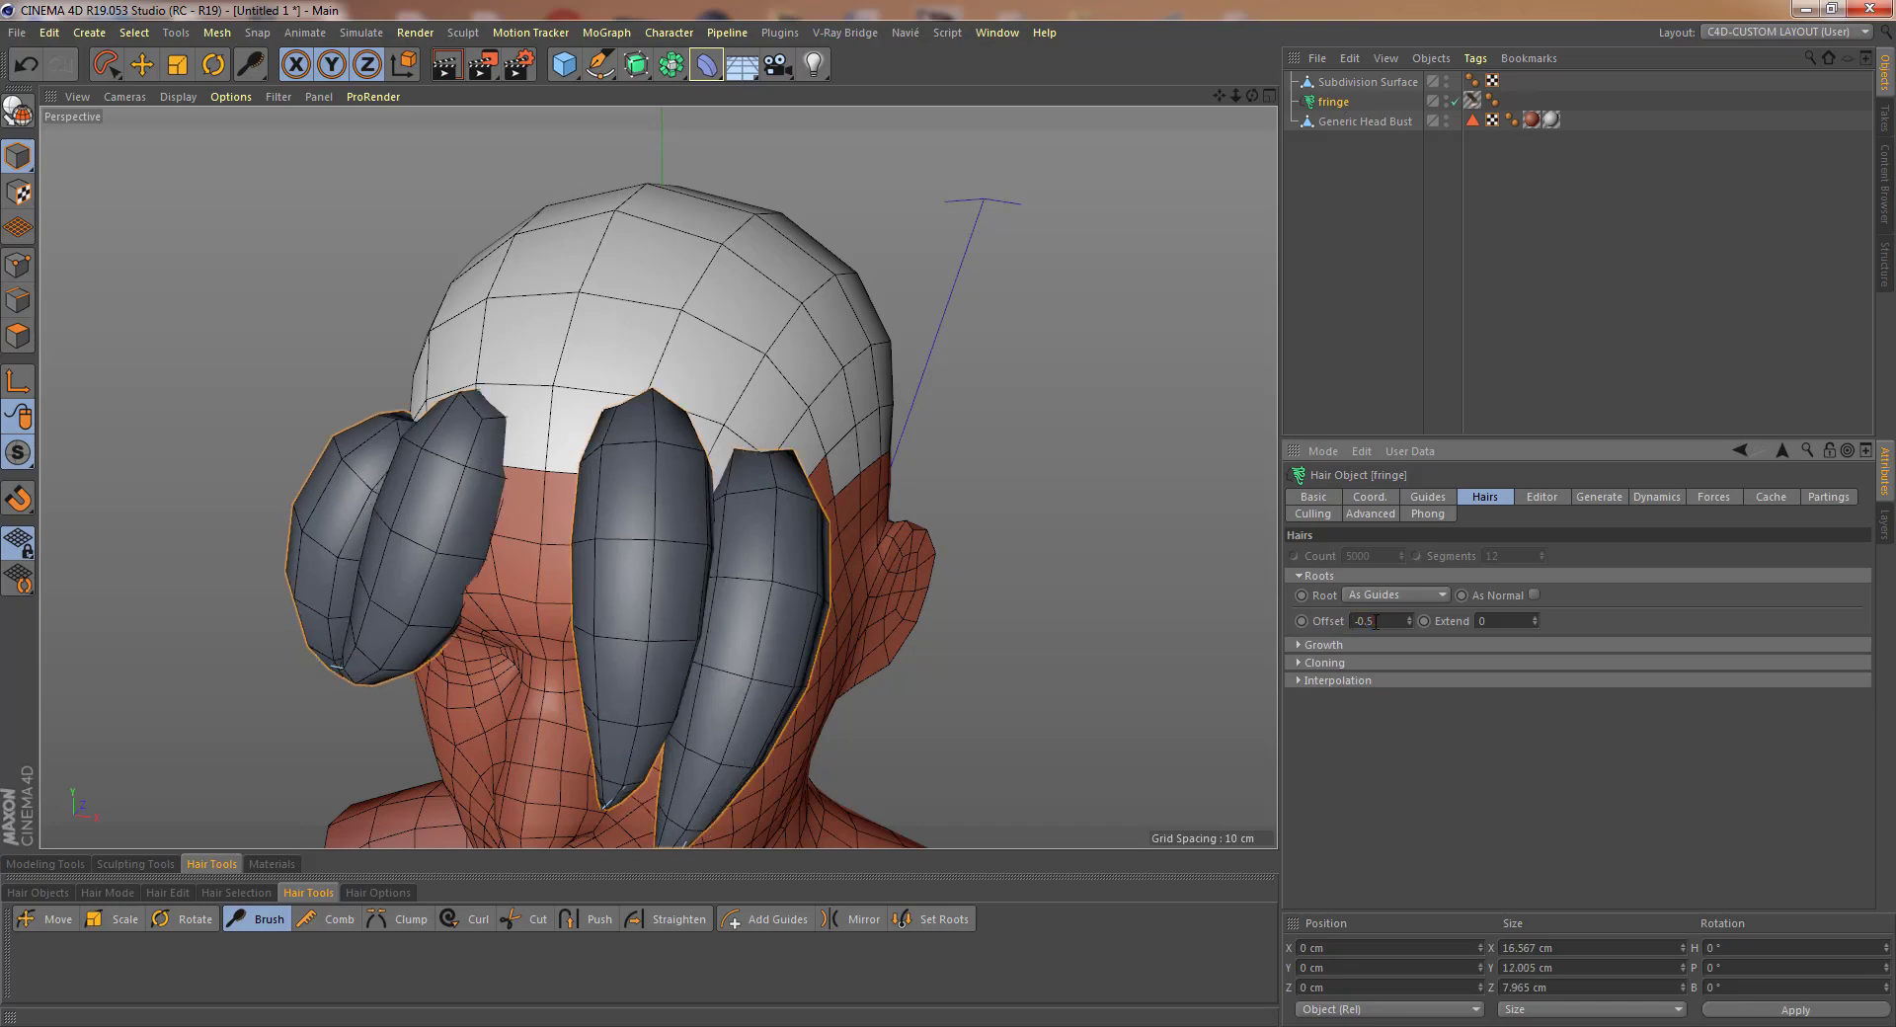
alt+drag(909, 591, 803, 569)
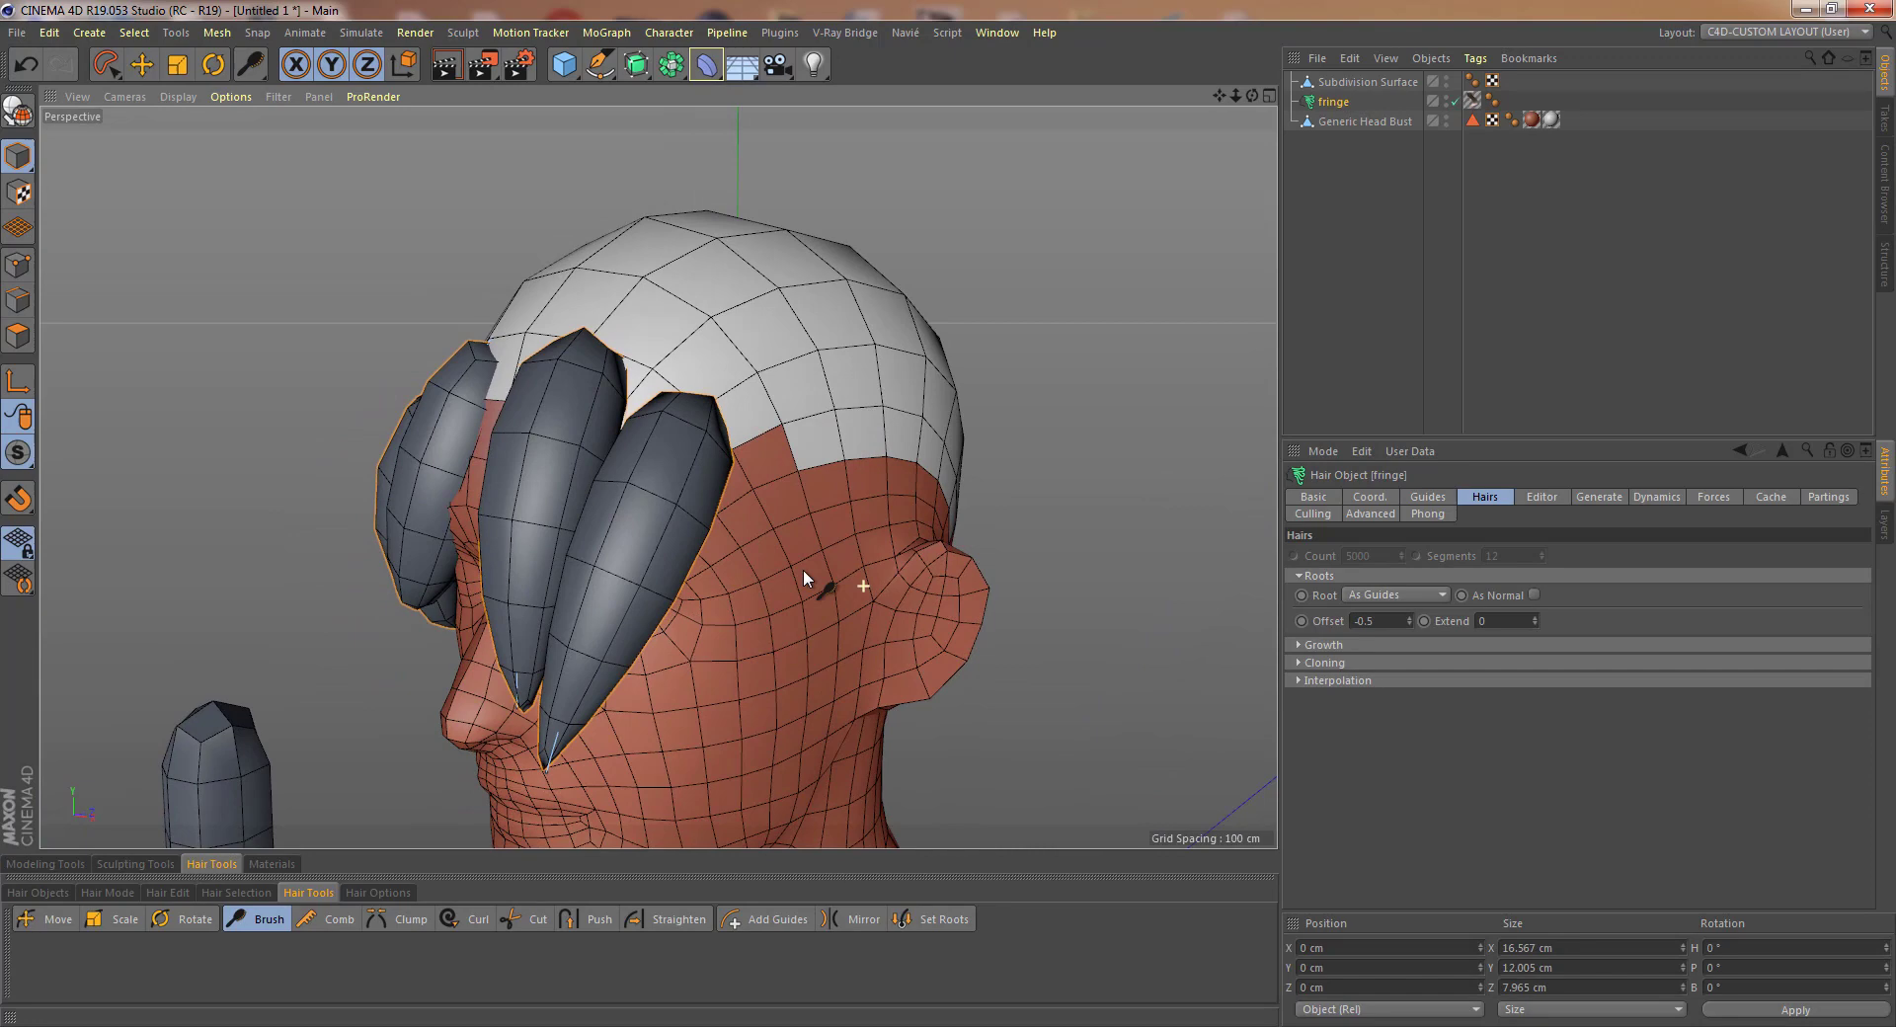
click(1385, 625)
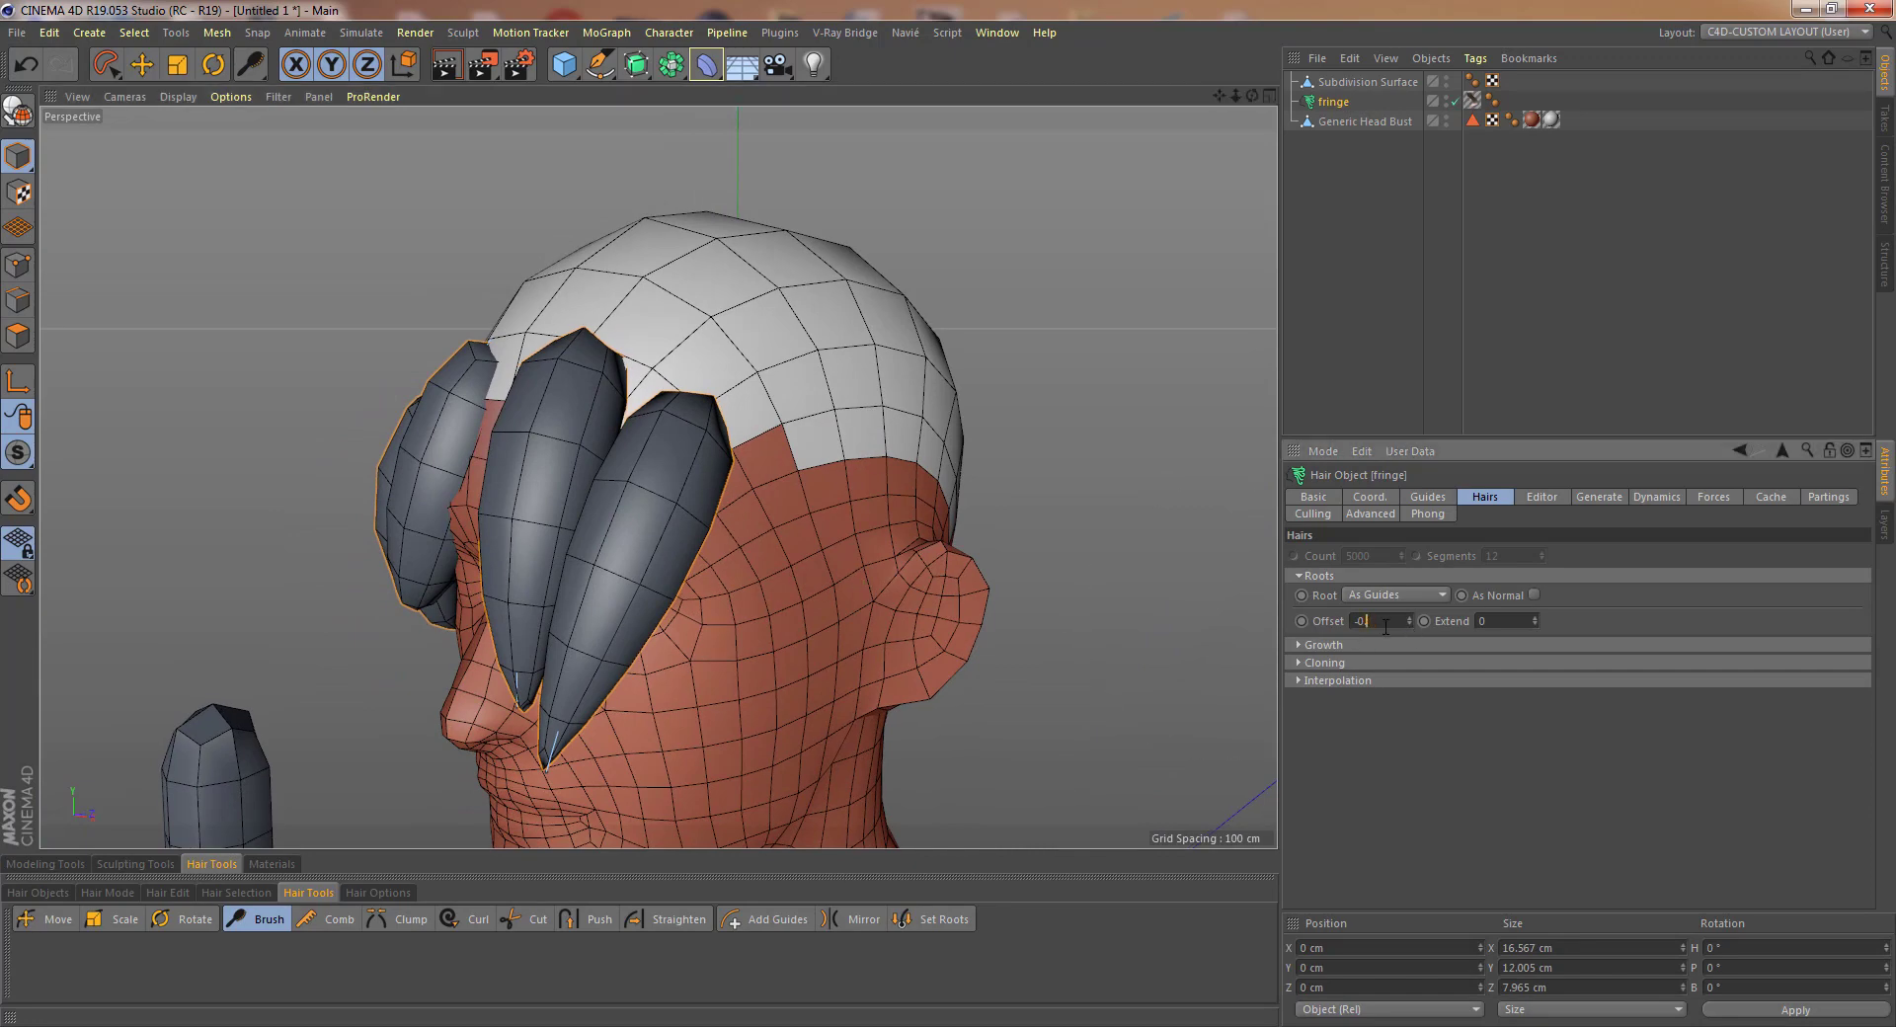
key(Return)
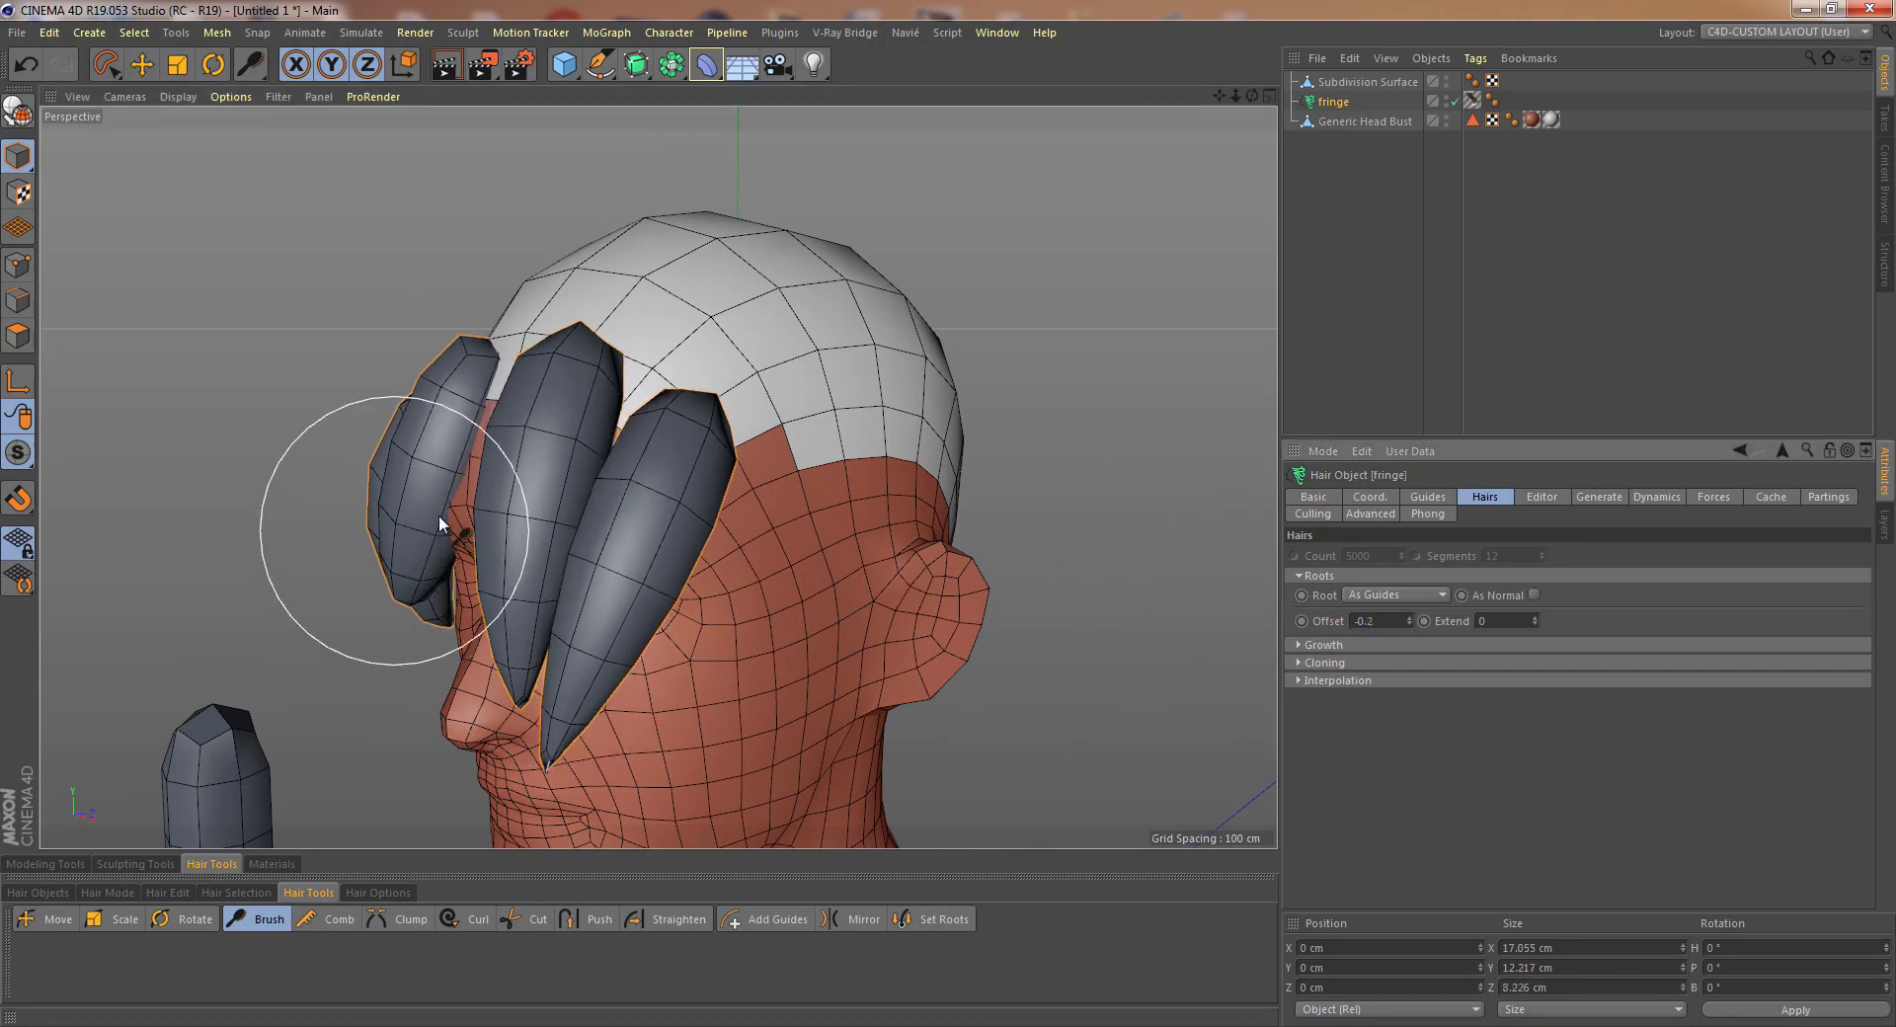
- Brush the fringe strands again to refine how their tips fall along both sides of the face
mouse_move(438, 513)
alt+mouse_down()
mouse_move(998, 533)
mouse_move(466, 470)
mouse_move(525, 693)
alt+mouse_up()
mouse_move(601, 742)
mouse_down()
mouse_move(626, 717)
mouse_move(732, 739)
mouse_move(829, 572)
mouse_move(812, 593)
mouse_move(844, 582)
mouse_move(803, 583)
mouse_up()
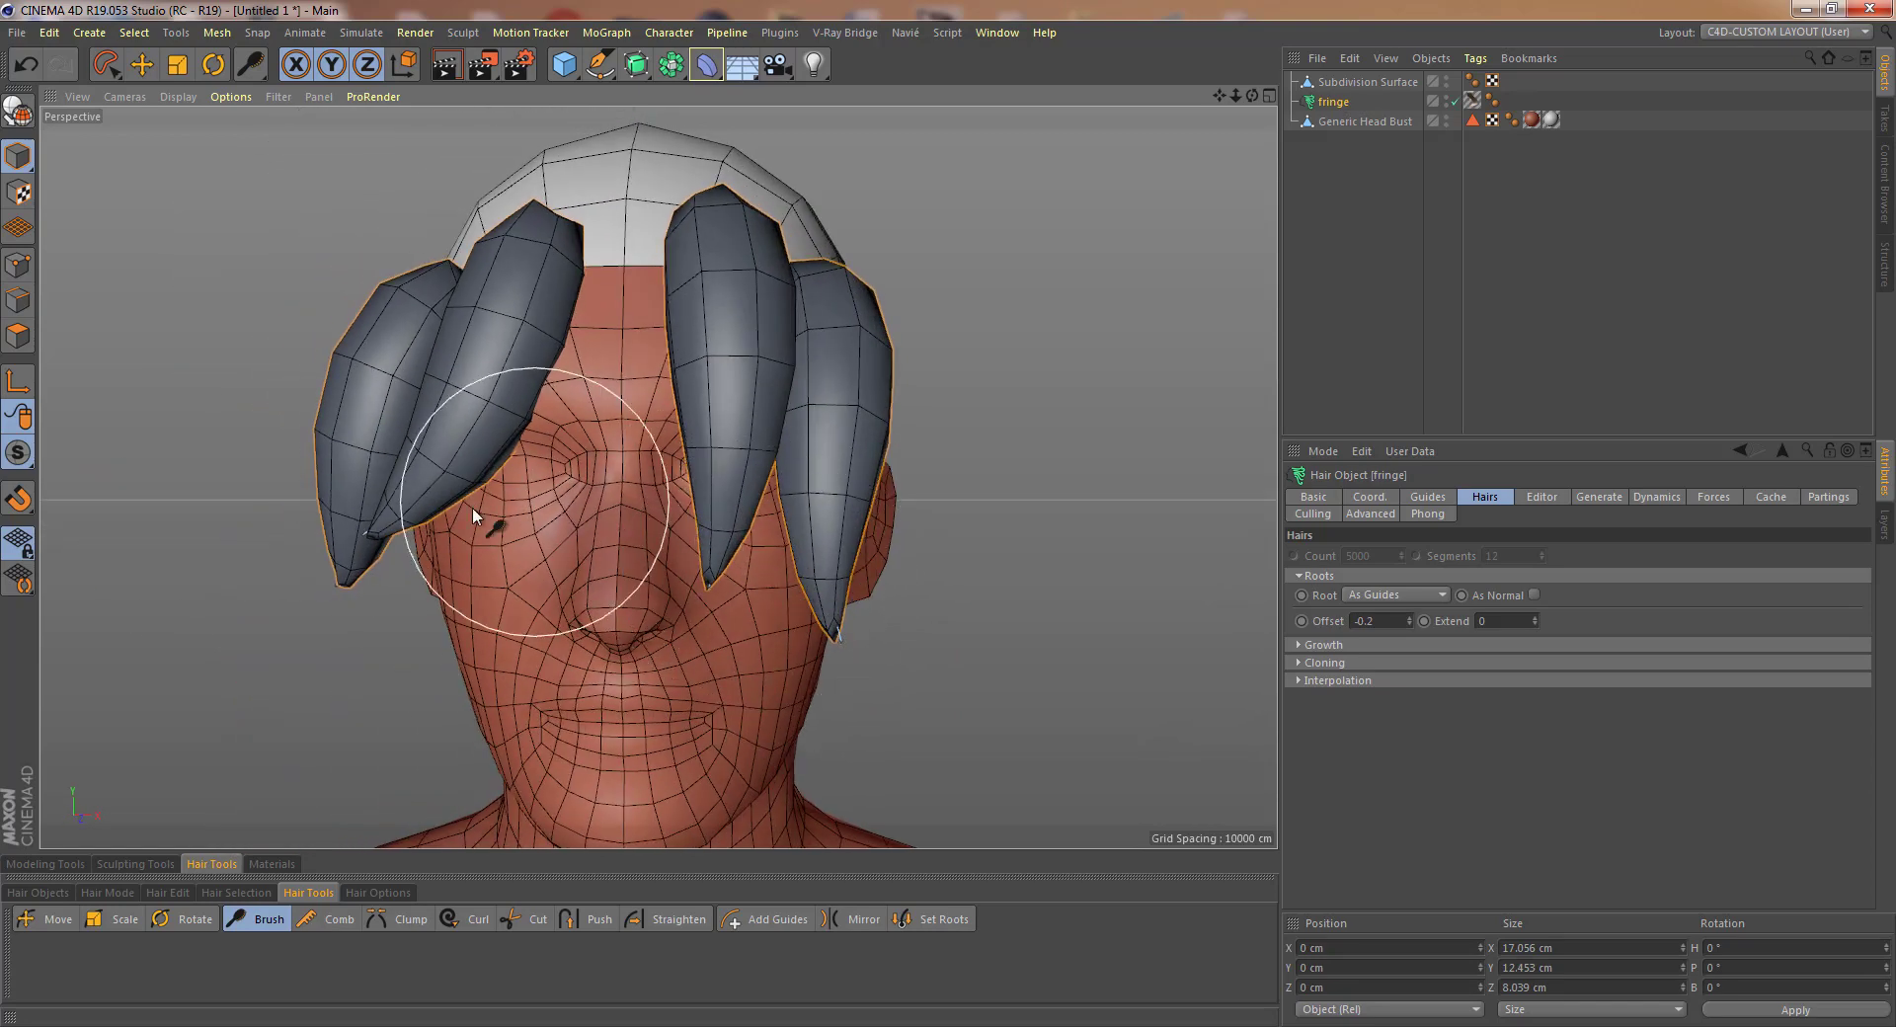
mouse_move(390, 530)
mouse_down()
mouse_move(516, 563)
mouse_move(728, 542)
mouse_up()
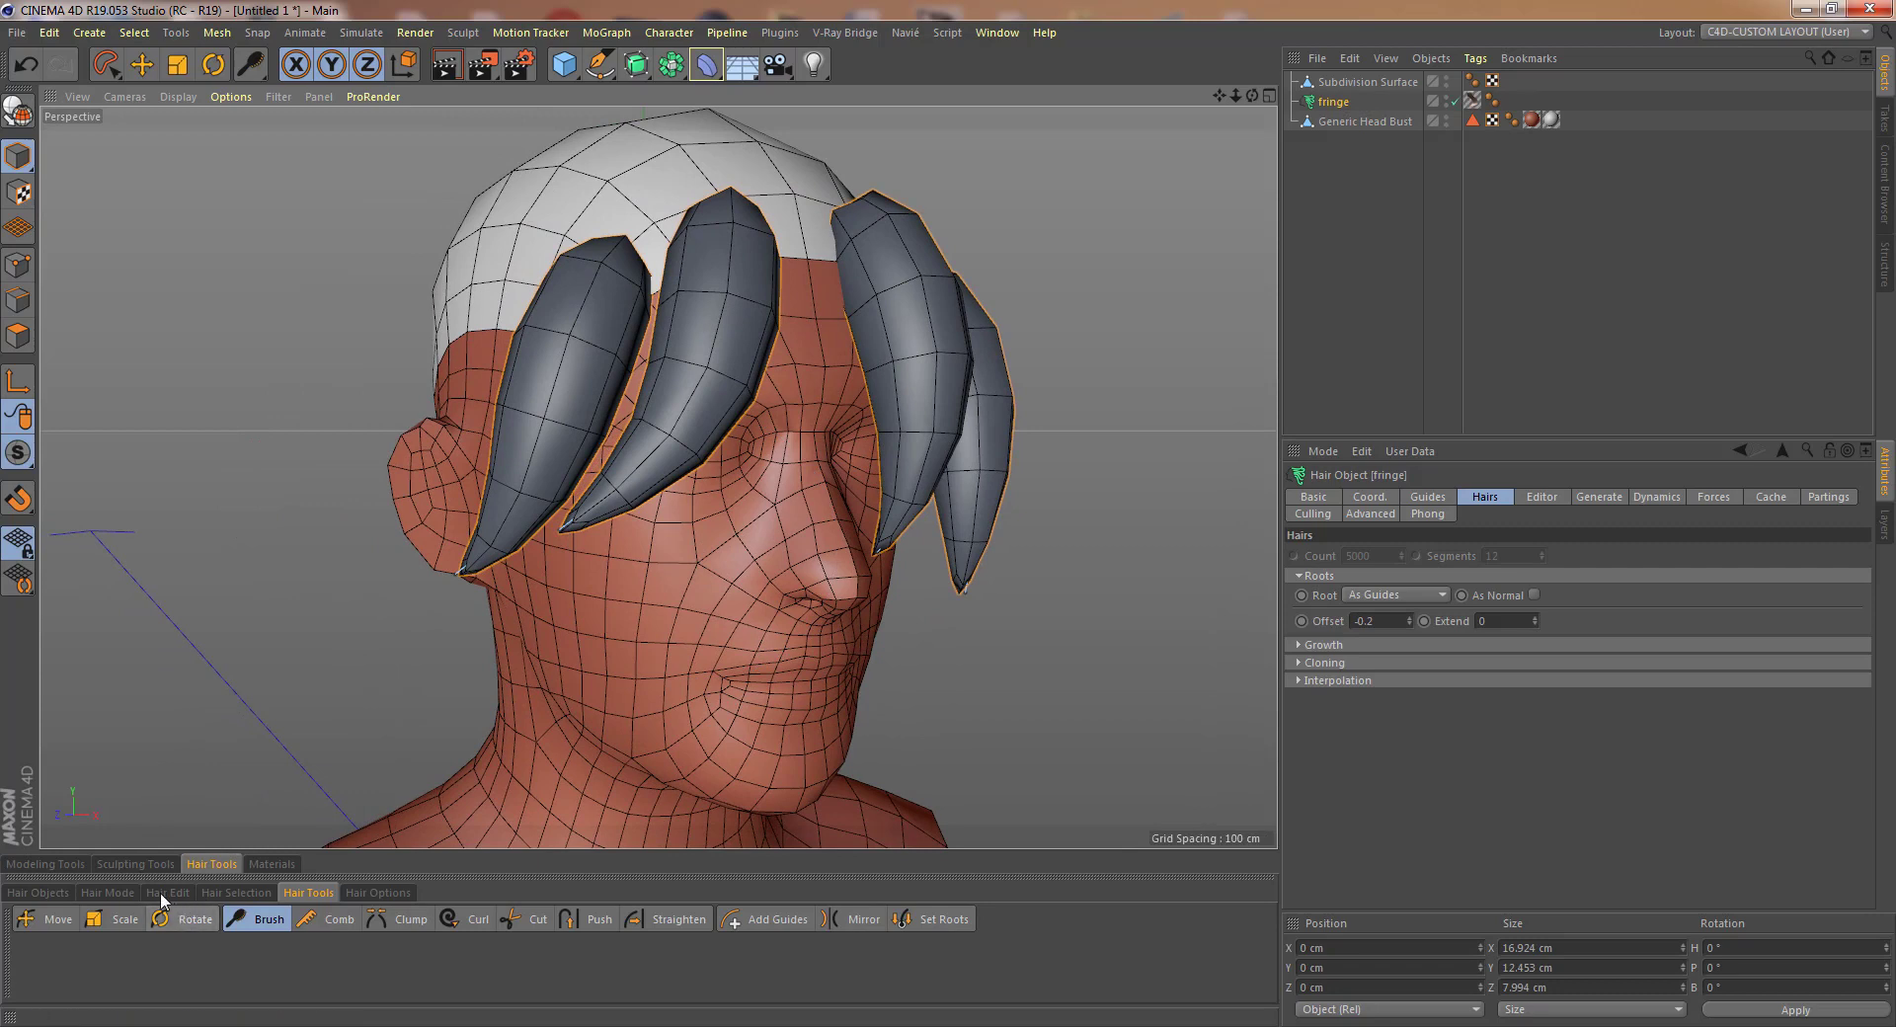
- Brush the inner fringe strands on both sides of the forehead to adjust how they curve over the face
click(107, 892)
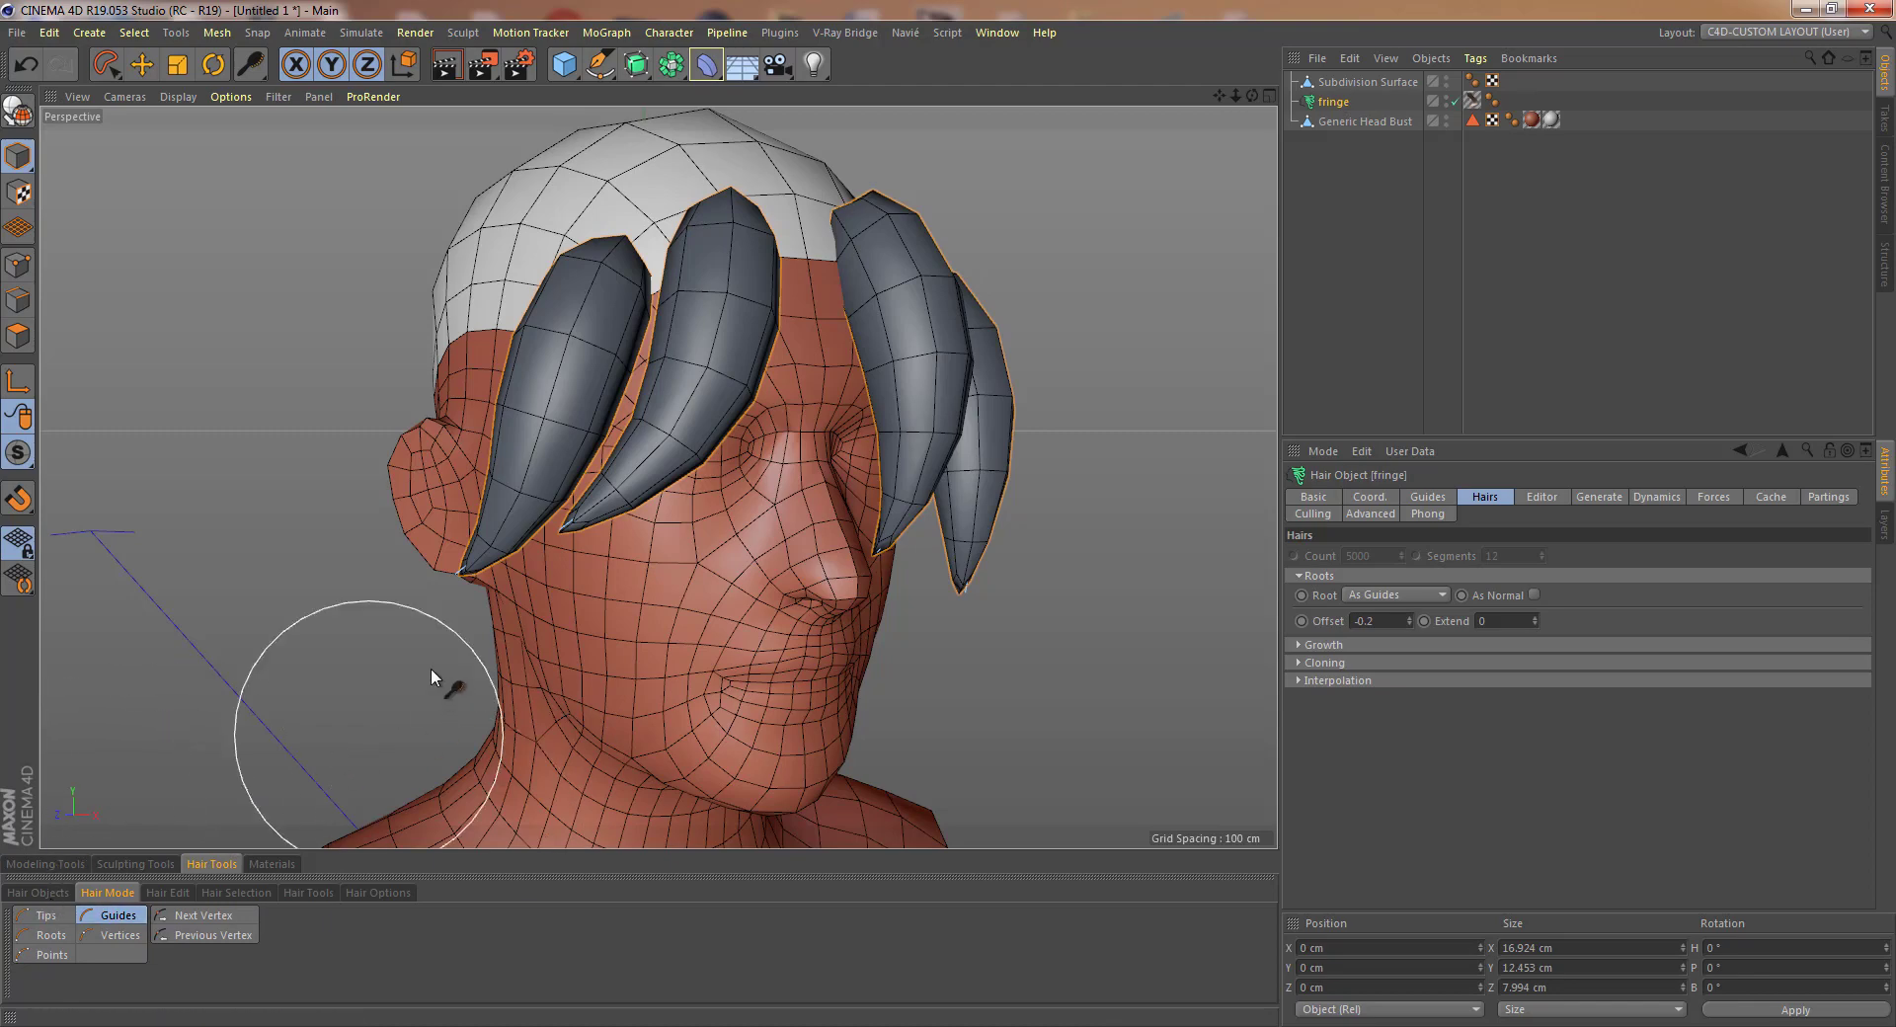
alt+drag(440, 677, 566, 674)
alt+right_drag(566, 674, 618, 668)
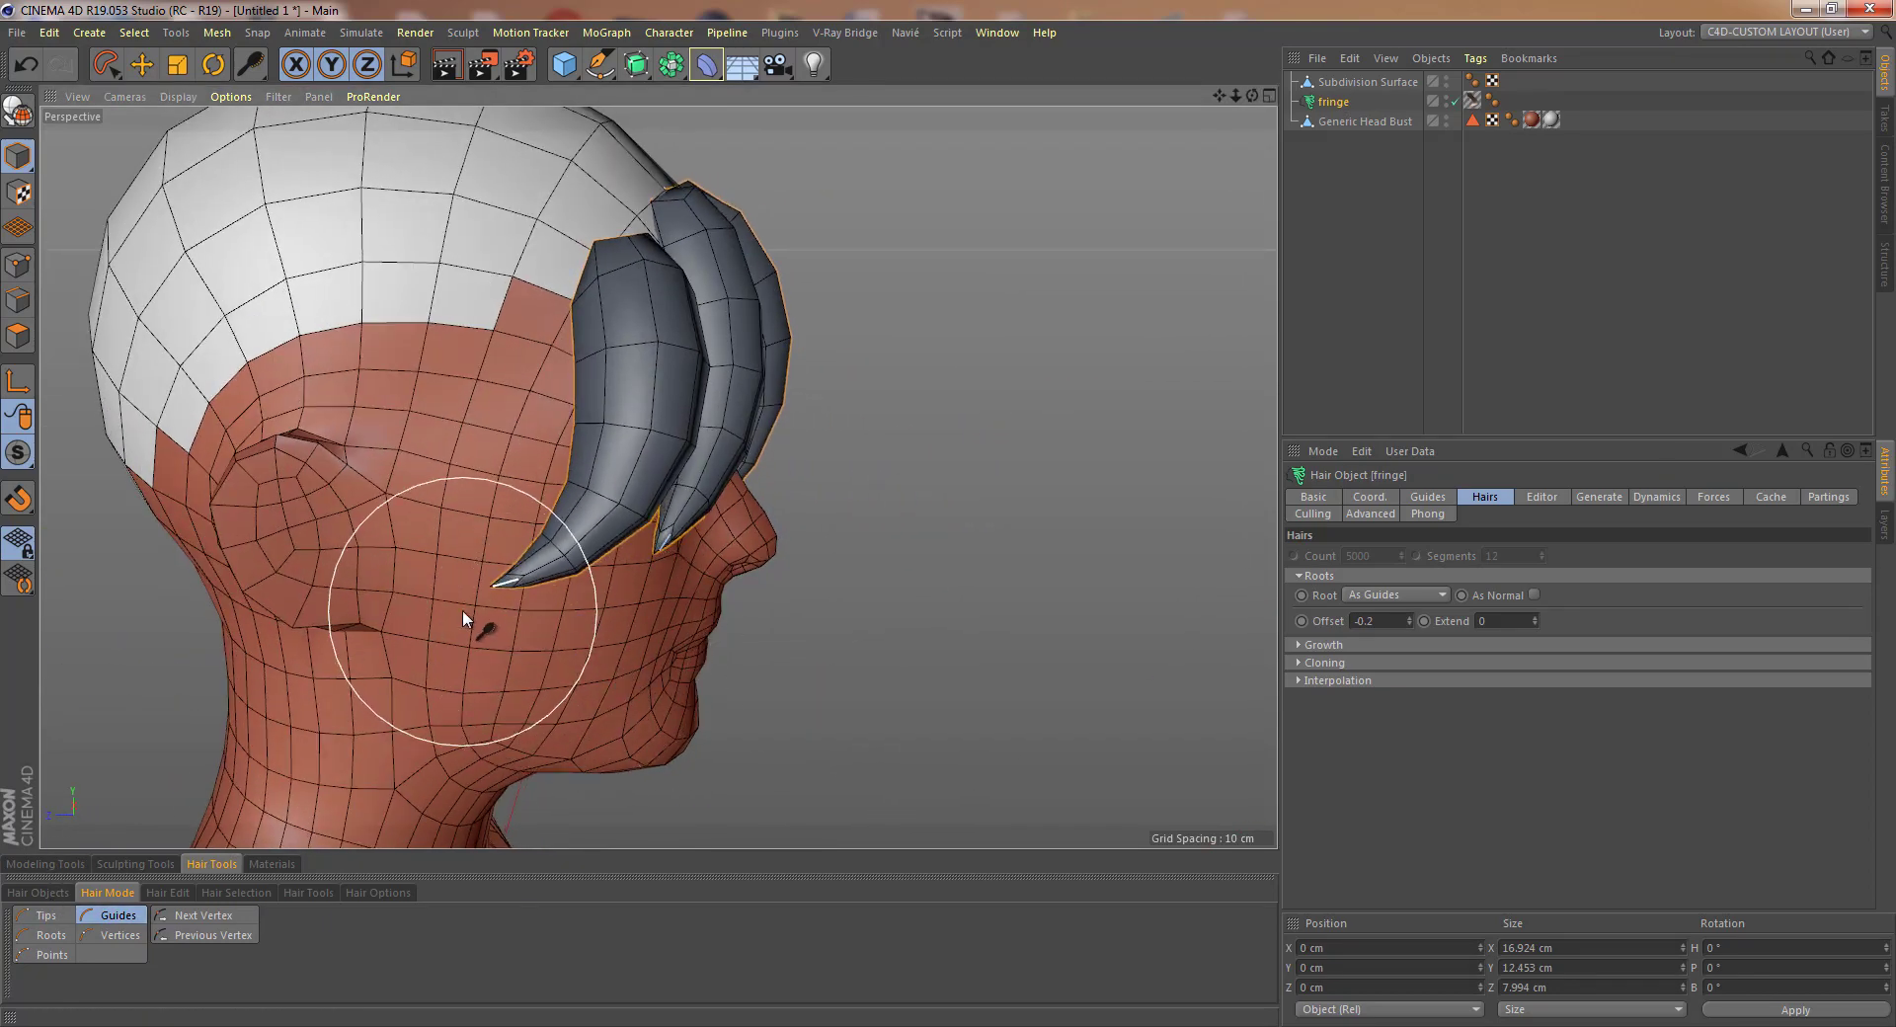
mouse_move(460, 612)
alt+mouse_down()
mouse_move(577, 653)
mouse_move(624, 577)
alt+mouse_up()
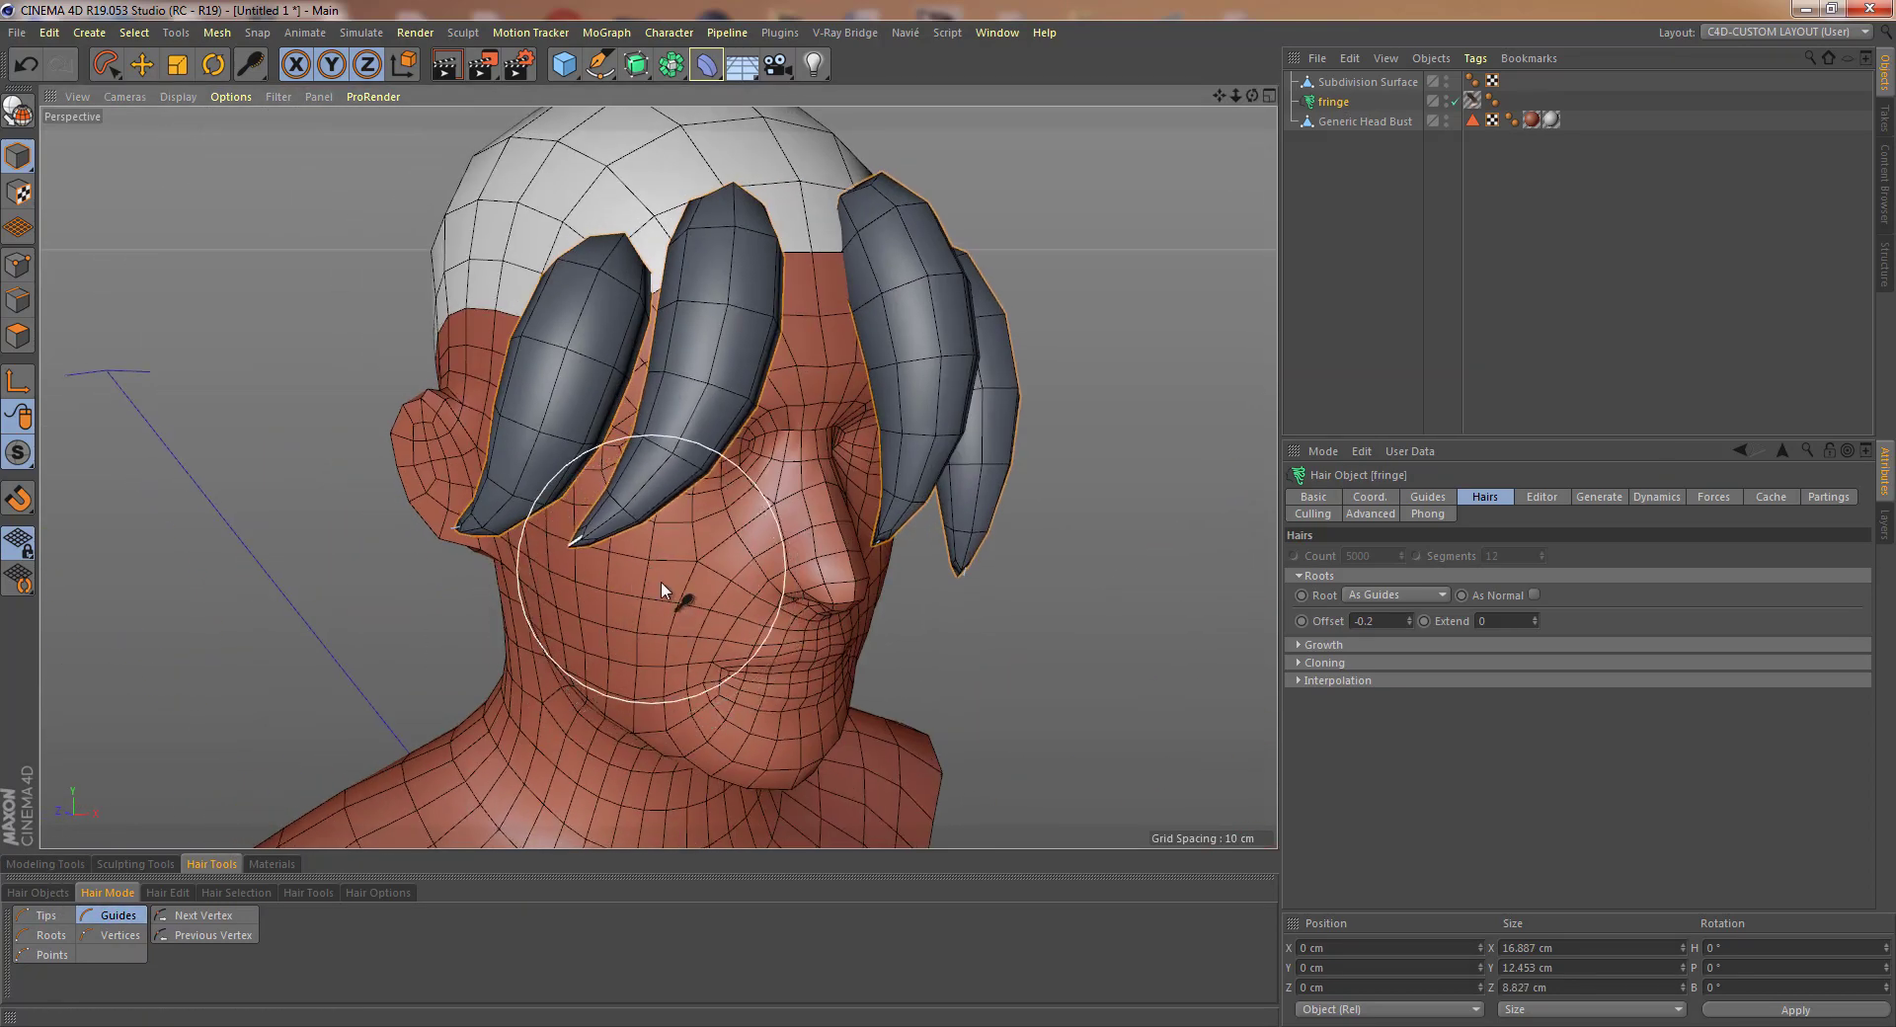
mouse_move(725, 391)
mouse_down()
mouse_move(743, 354)
mouse_move(675, 557)
mouse_move(646, 543)
mouse_move(691, 458)
mouse_up()
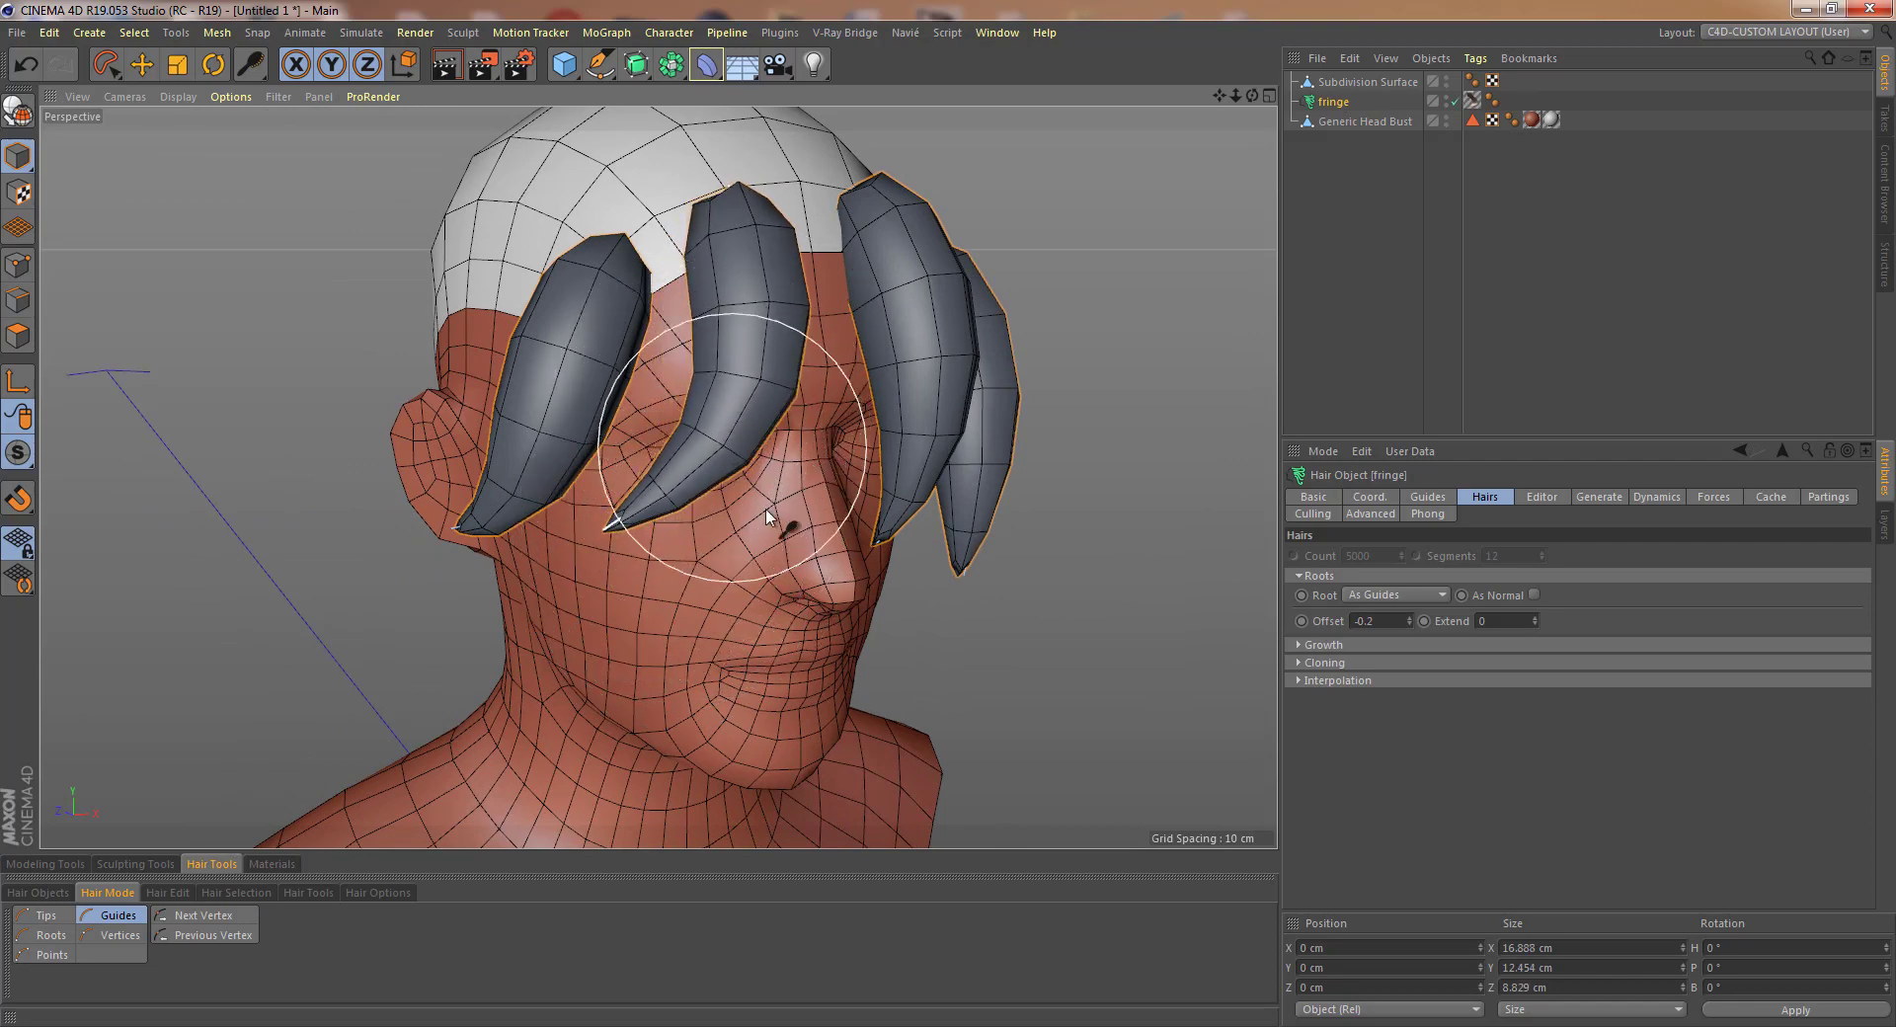
mouse_move(779, 516)
alt+mouse_down()
mouse_move(684, 536)
mouse_move(731, 523)
alt+mouse_up()
drag(809, 391, 776, 363)
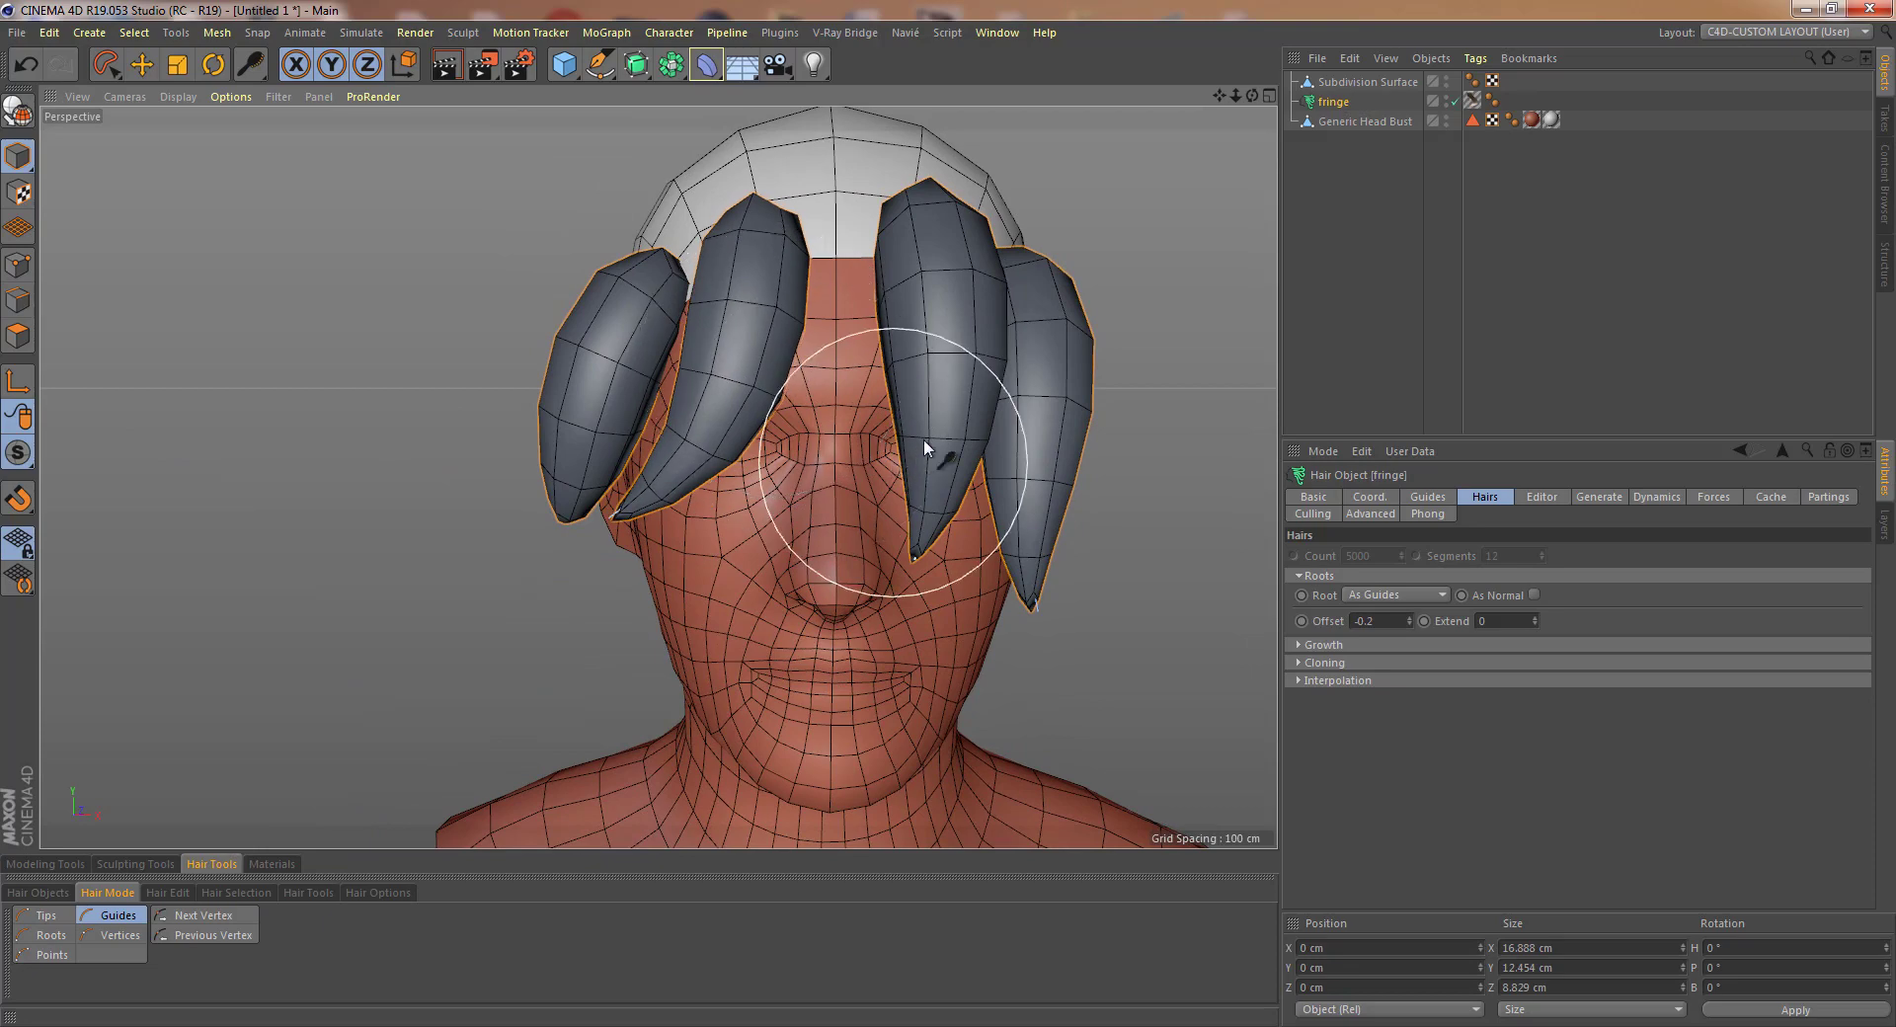
mouse_move(975, 346)
mouse_down()
mouse_move(932, 429)
mouse_move(962, 424)
mouse_move(861, 431)
mouse_move(939, 450)
mouse_move(888, 464)
mouse_up()
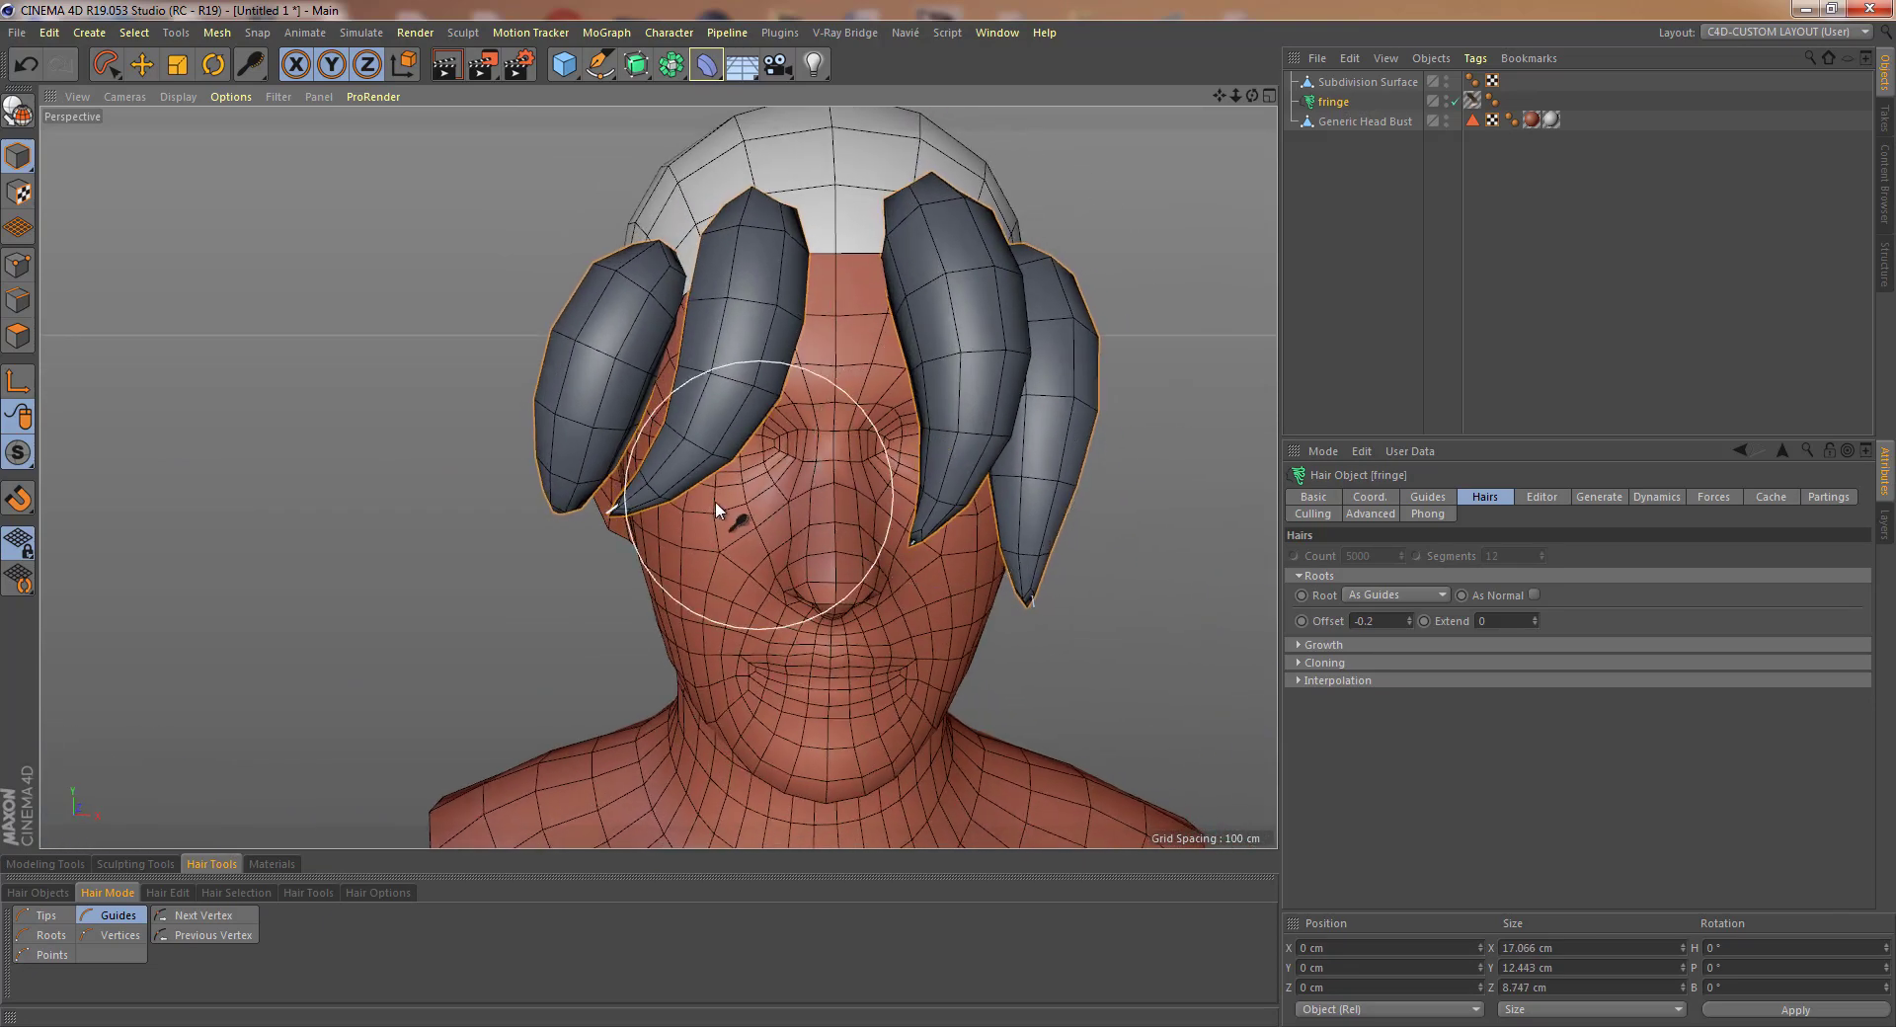
mouse_move(715, 501)
alt+mouse_down()
mouse_move(638, 482)
mouse_move(608, 508)
alt+mouse_up()
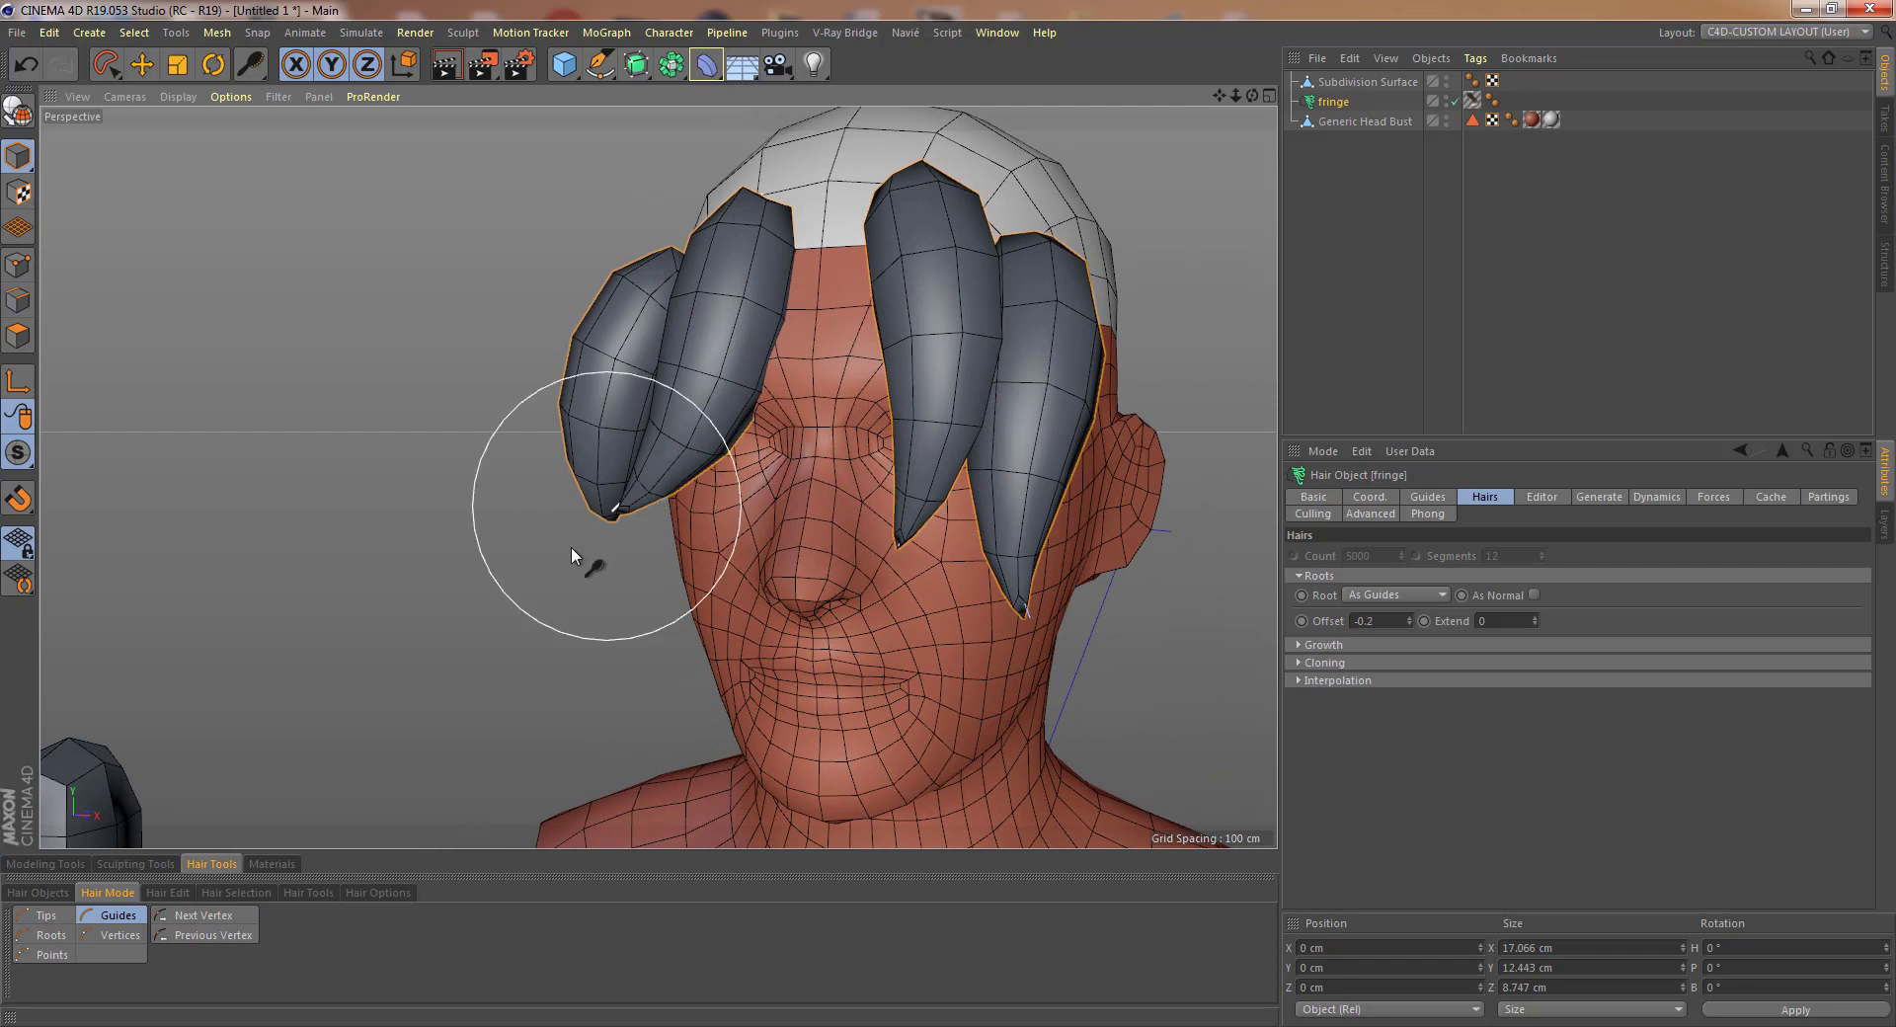
- Enable Selected Only for the hair Brush and brush the strands on the bust's left side to curve their tips
click(247, 893)
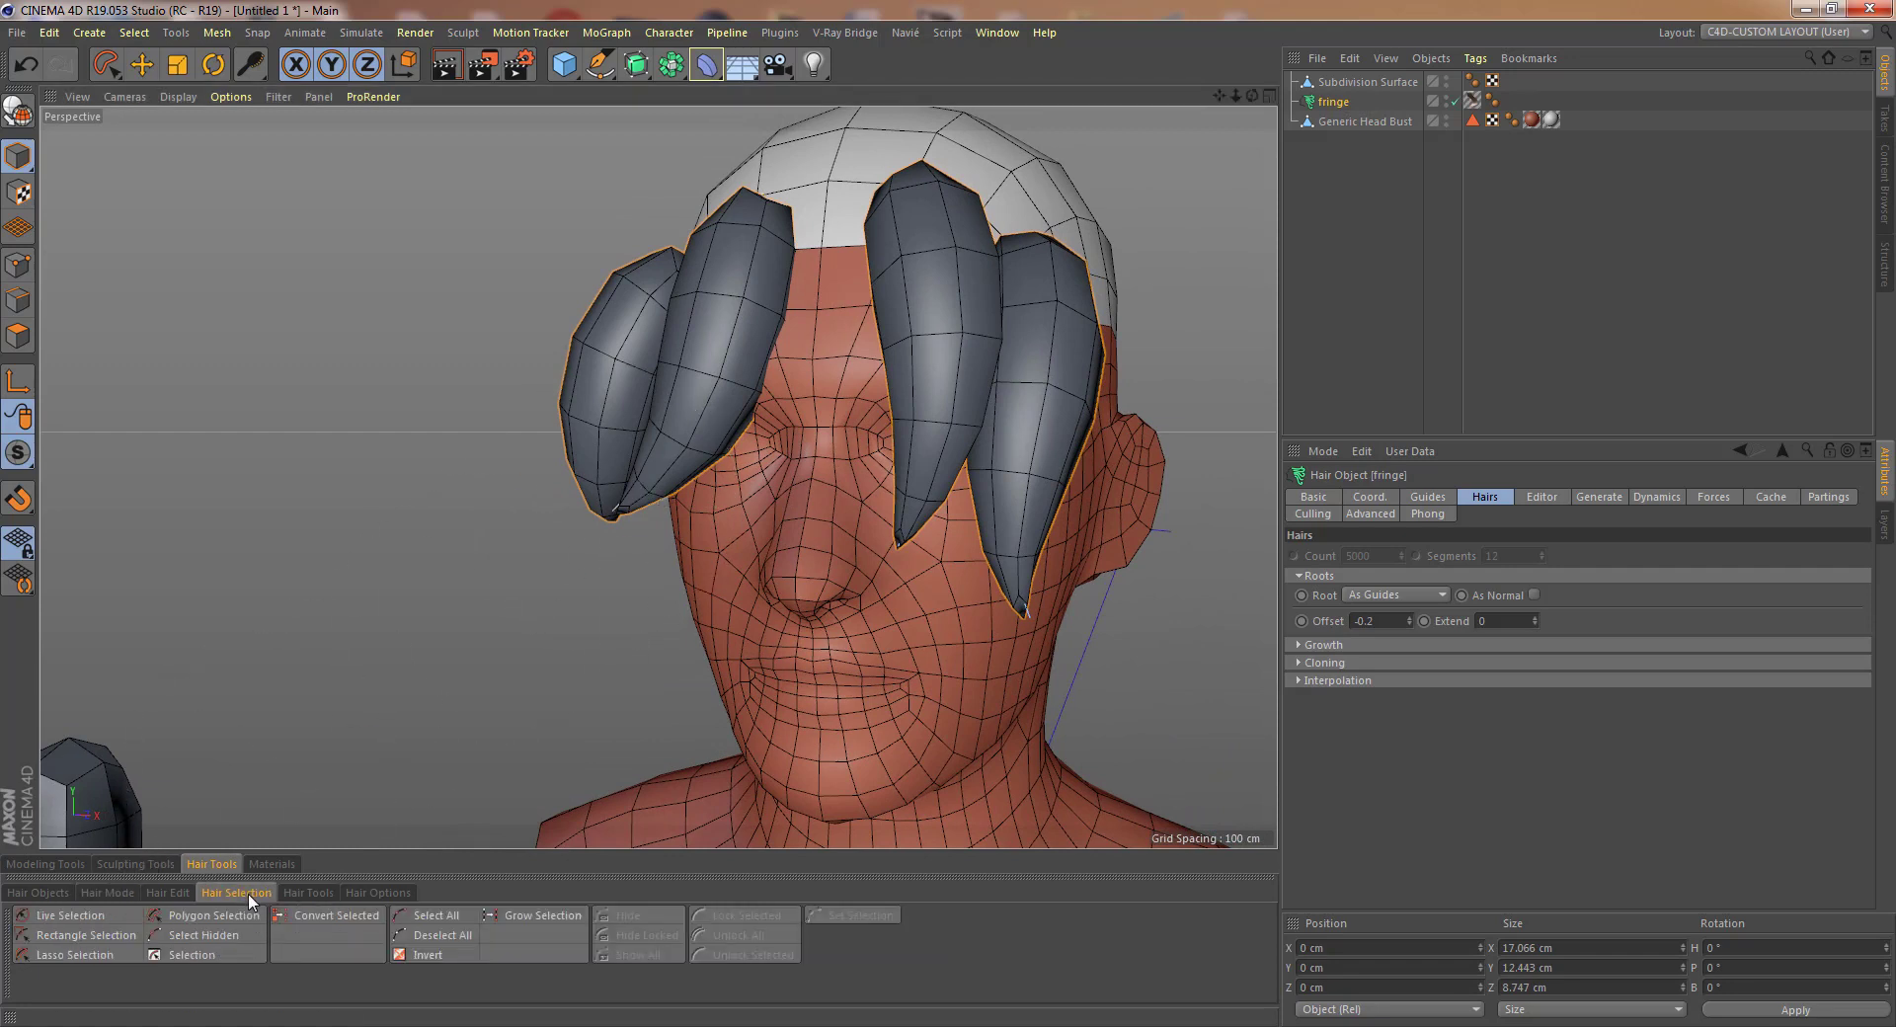
click(69, 915)
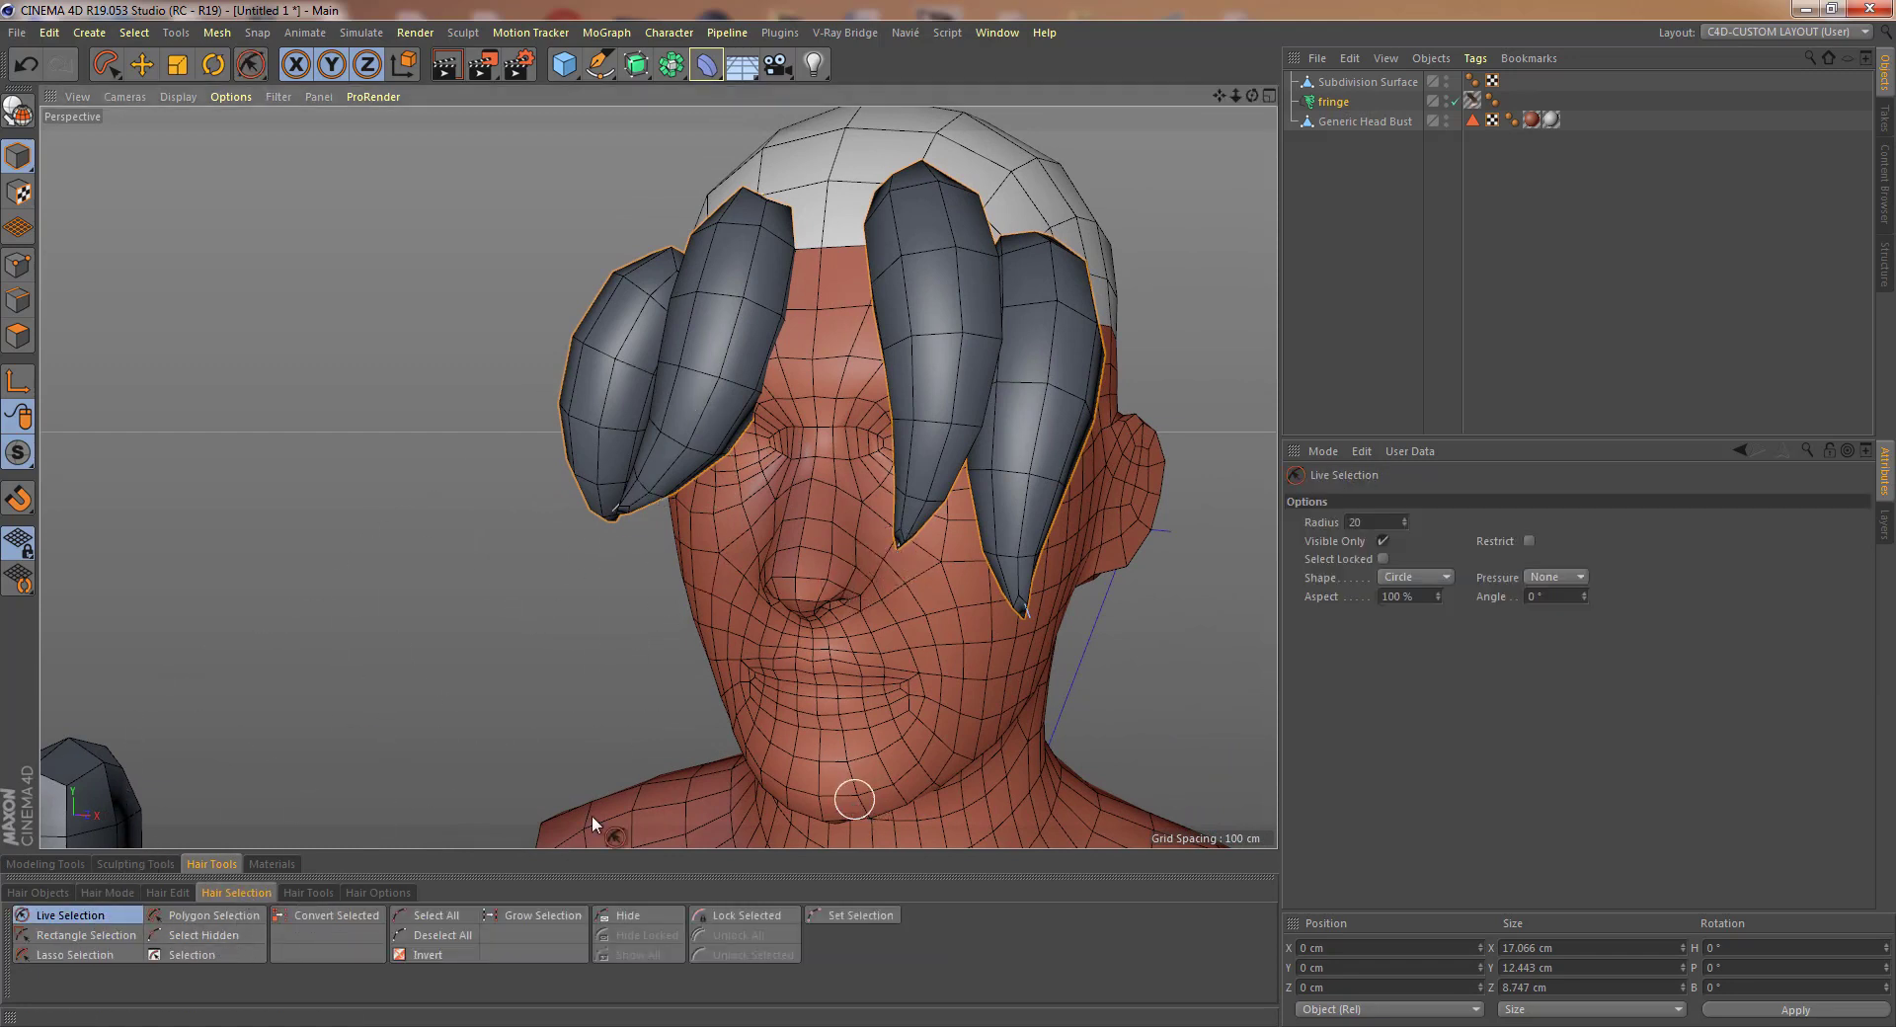
click(306, 893)
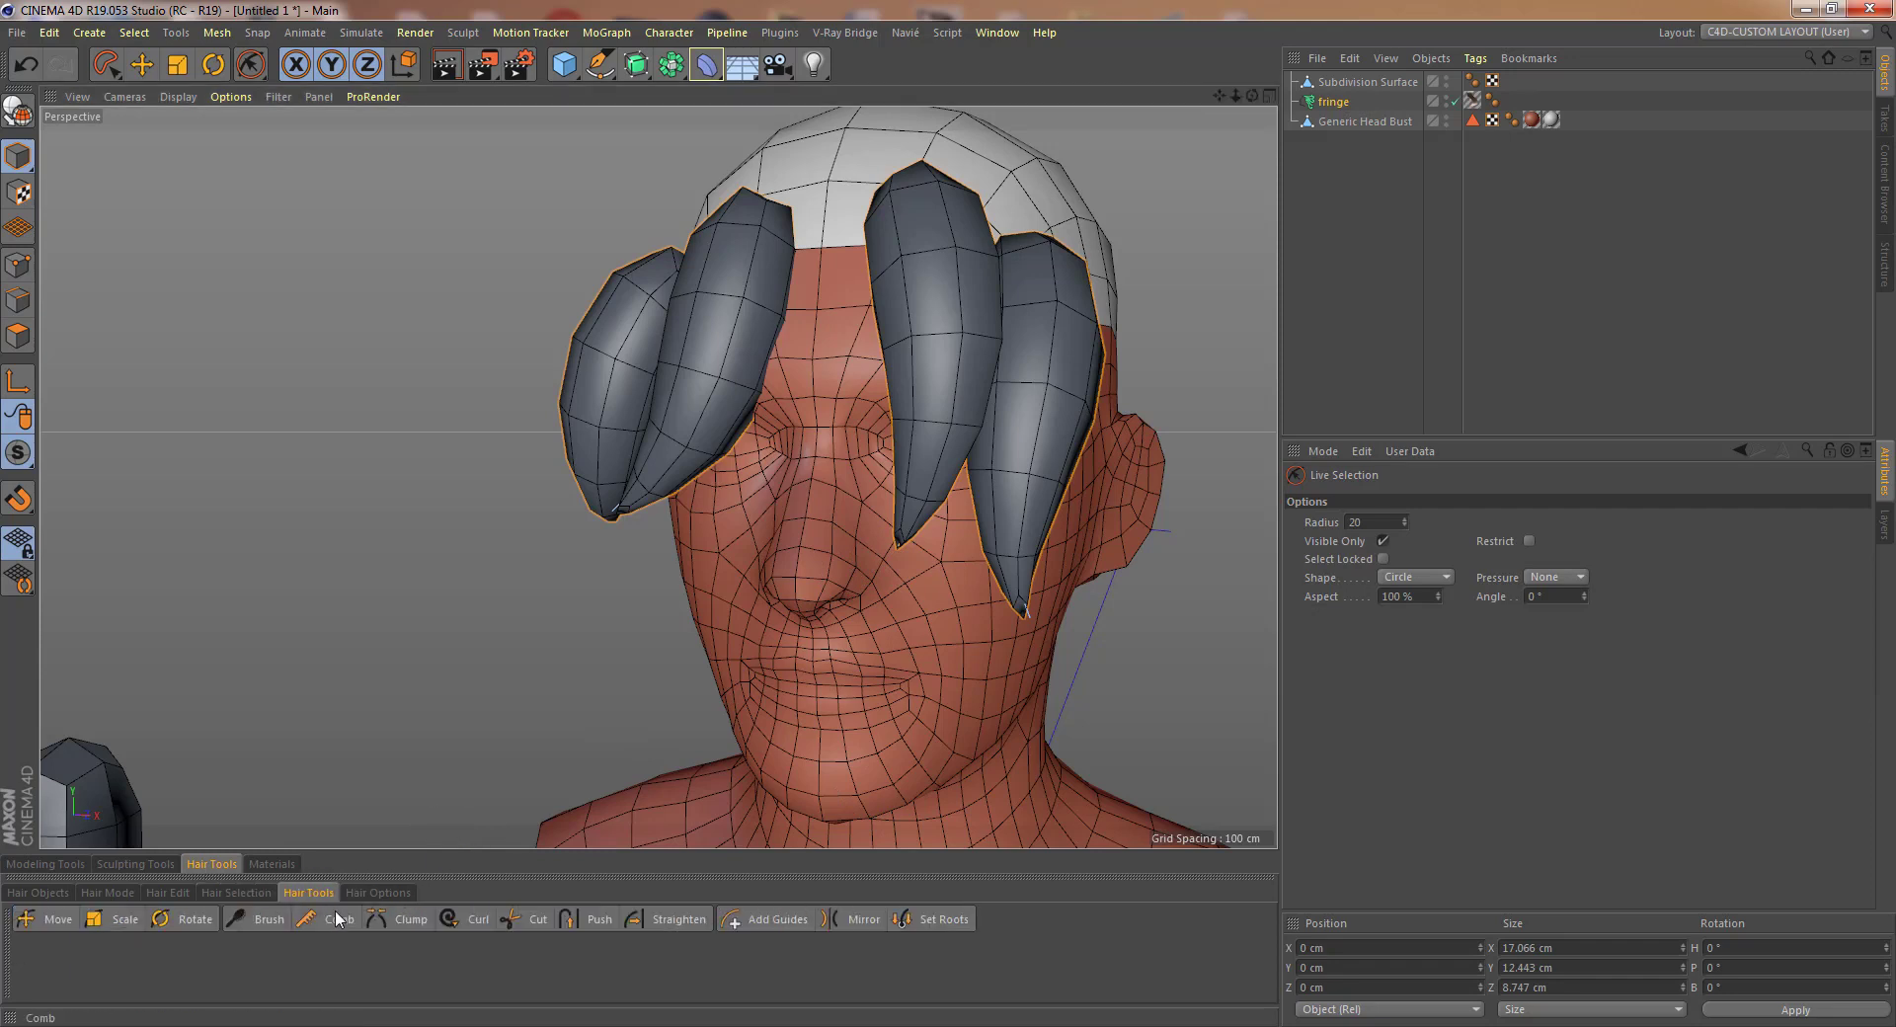
click(266, 920)
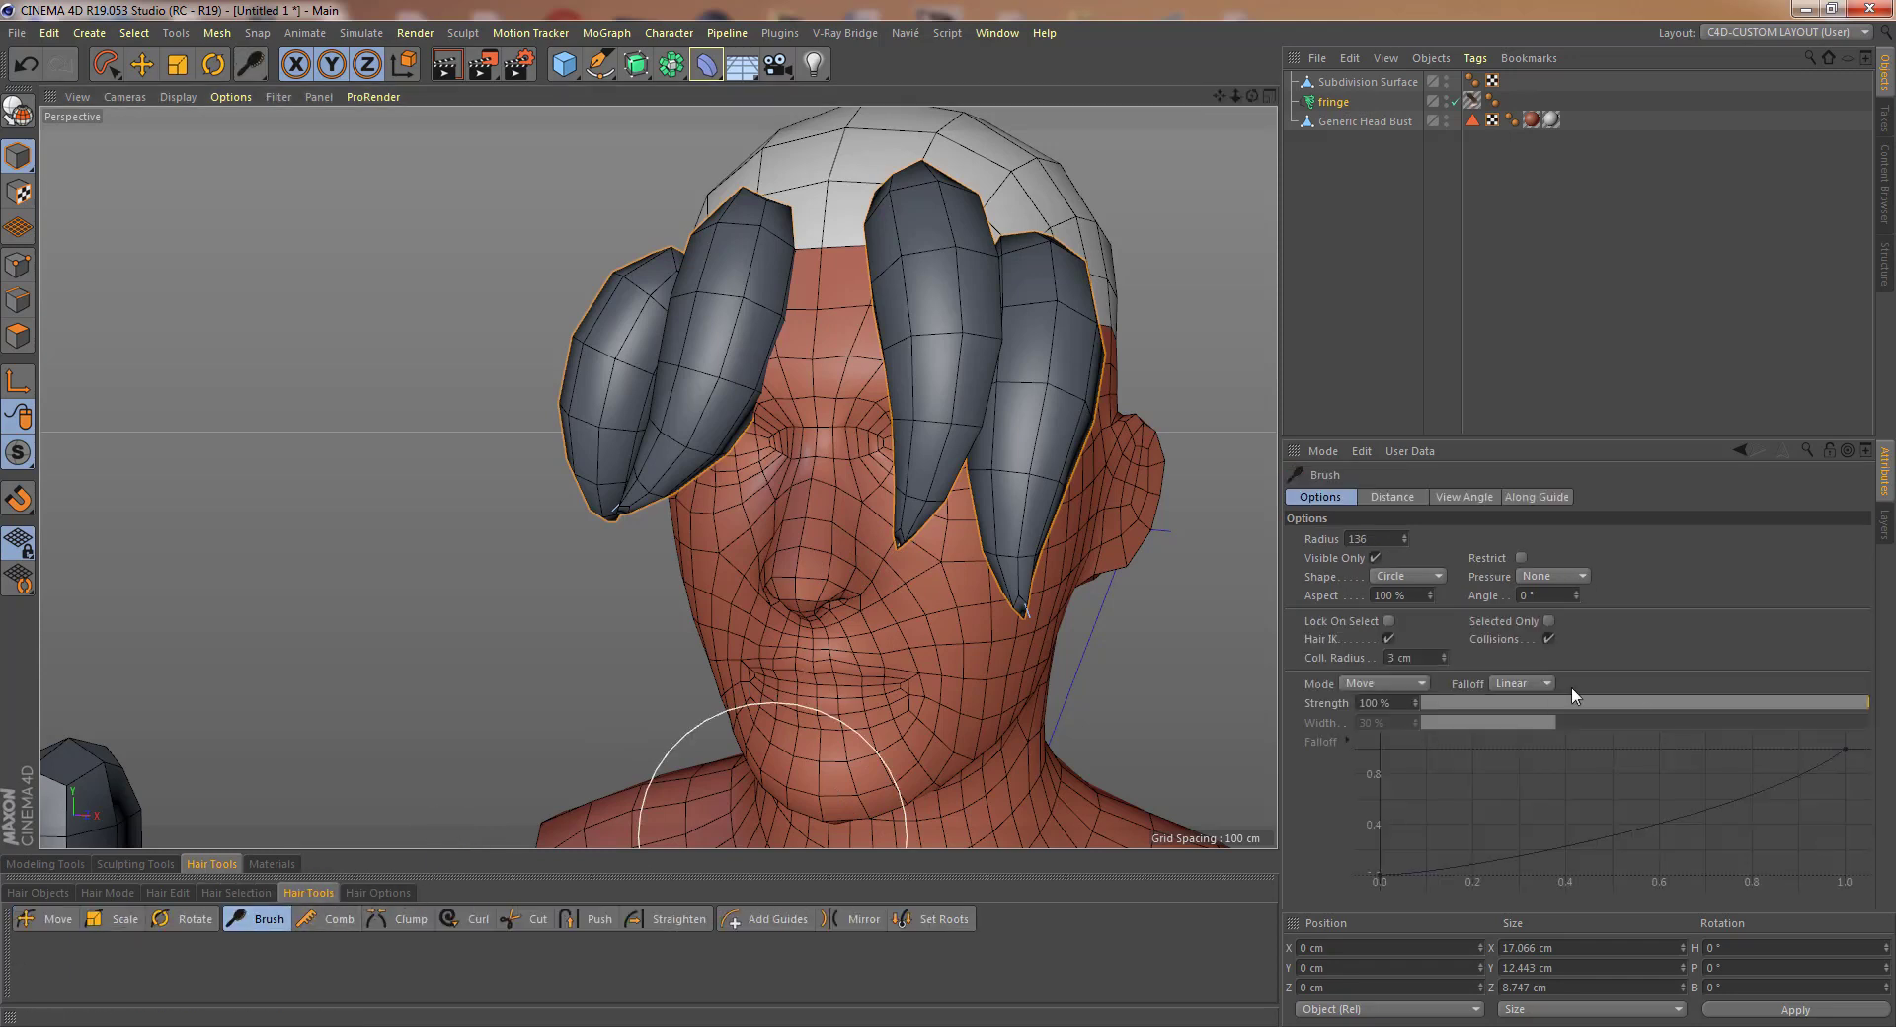
click(1548, 620)
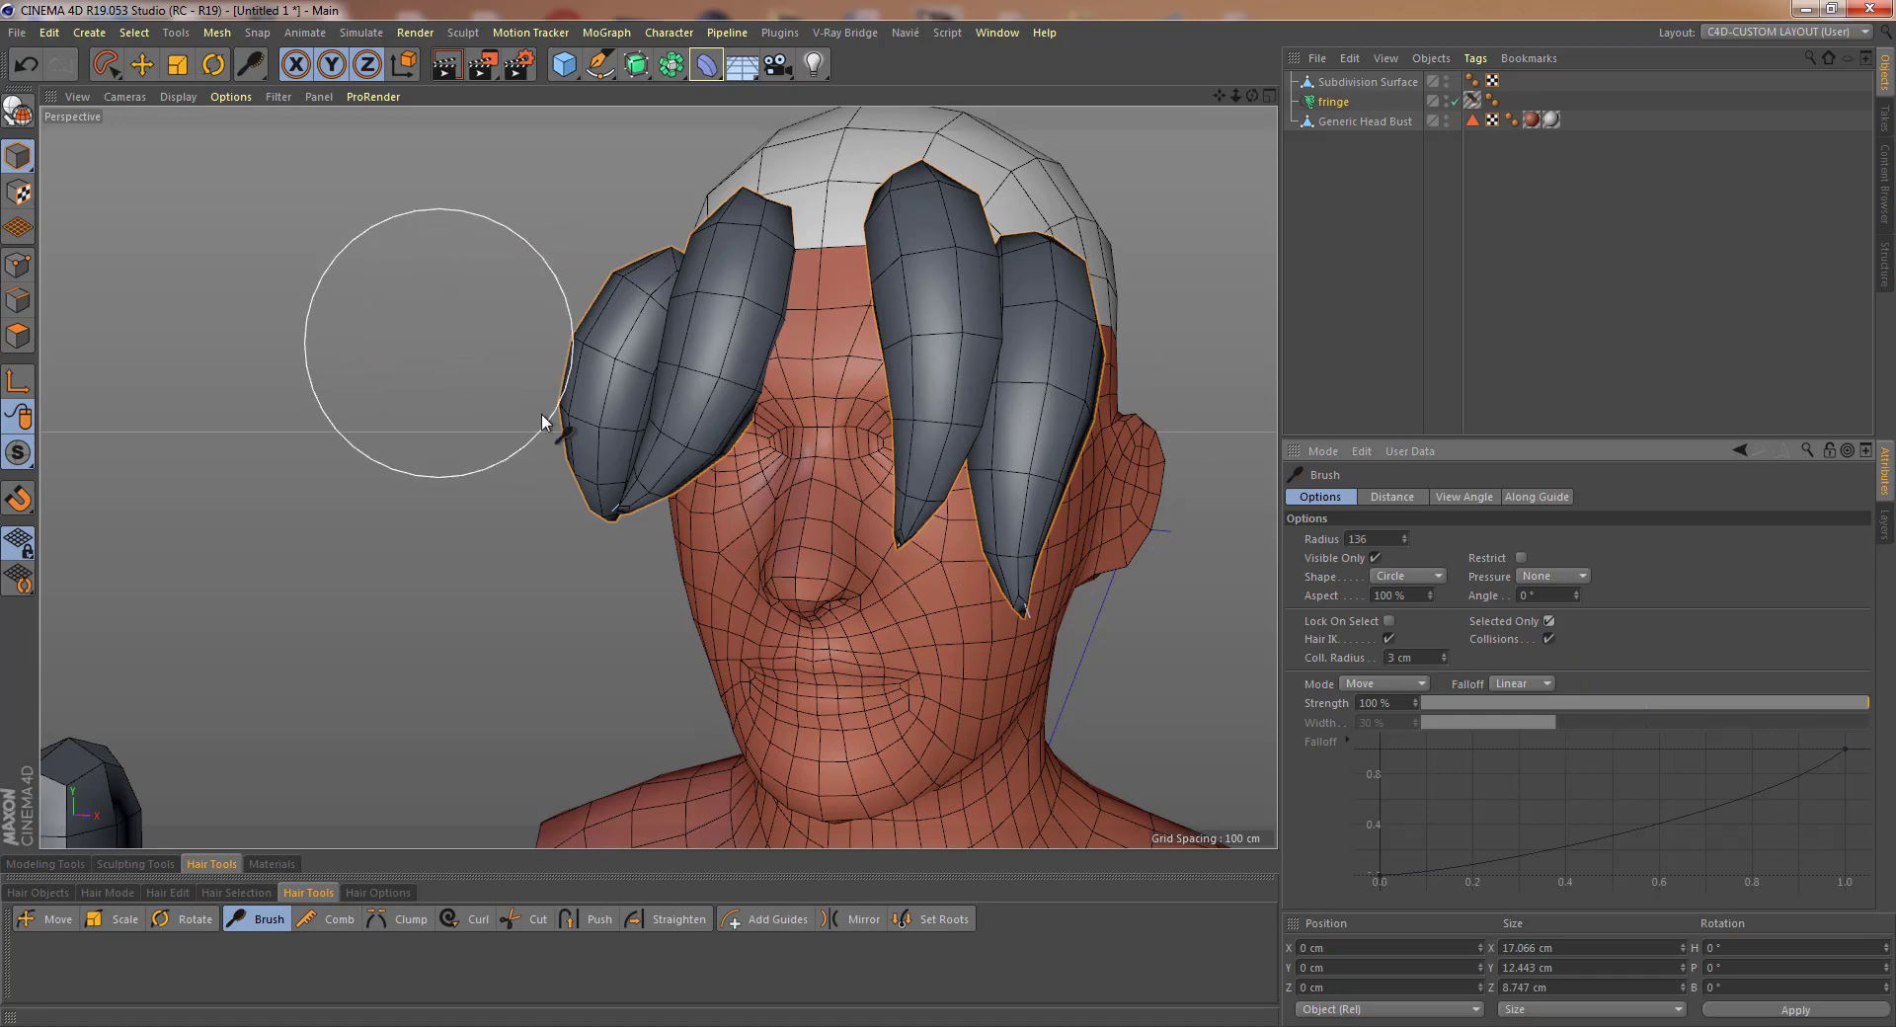
mouse_move(542, 423)
mouse_down()
mouse_move(873, 511)
mouse_move(900, 542)
mouse_up()
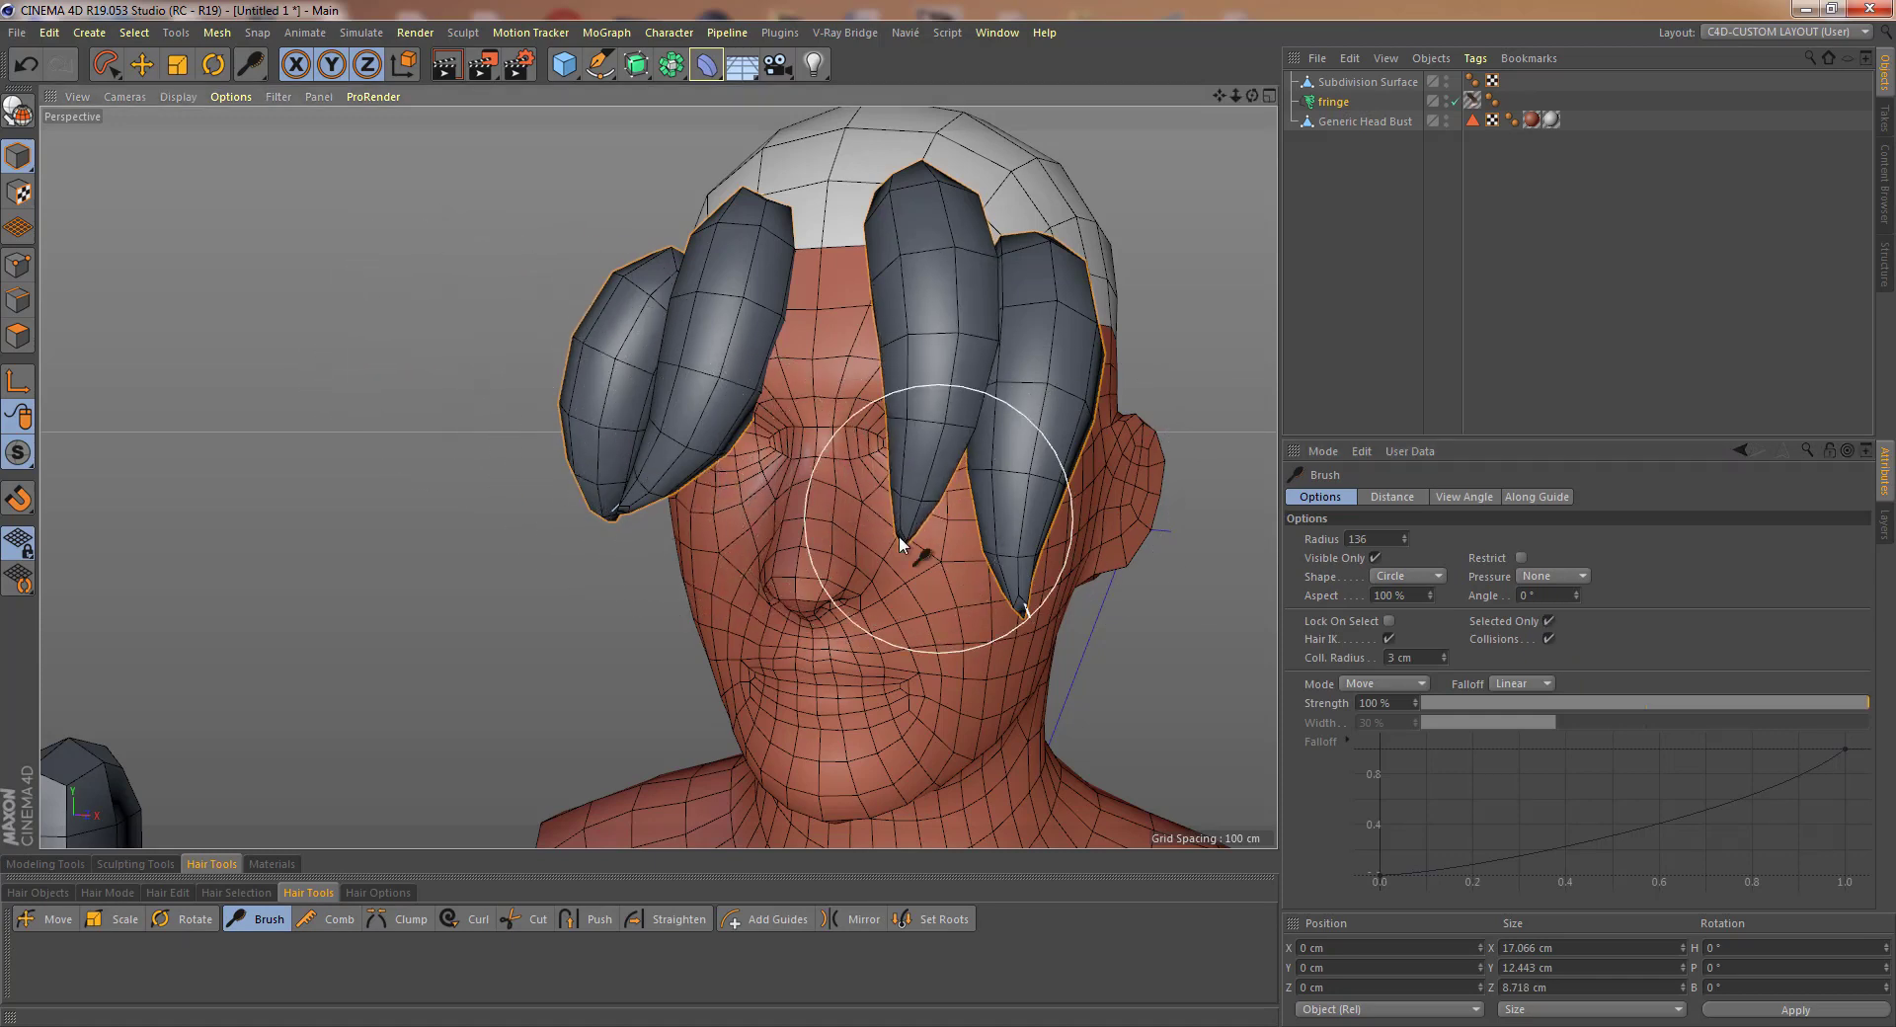
mouse_move(950, 471)
mouse_down()
mouse_move(802, 524)
mouse_move(897, 442)
mouse_move(885, 384)
mouse_move(809, 559)
mouse_move(909, 571)
mouse_move(886, 360)
mouse_move(904, 356)
mouse_move(896, 205)
mouse_move(905, 296)
mouse_move(868, 394)
mouse_move(953, 444)
mouse_move(809, 536)
mouse_move(642, 531)
mouse_move(938, 515)
mouse_move(811, 521)
mouse_move(802, 488)
mouse_up()
mouse_move(803, 488)
alt+right_down()
mouse_move(717, 520)
mouse_move(749, 484)
alt+right_up()
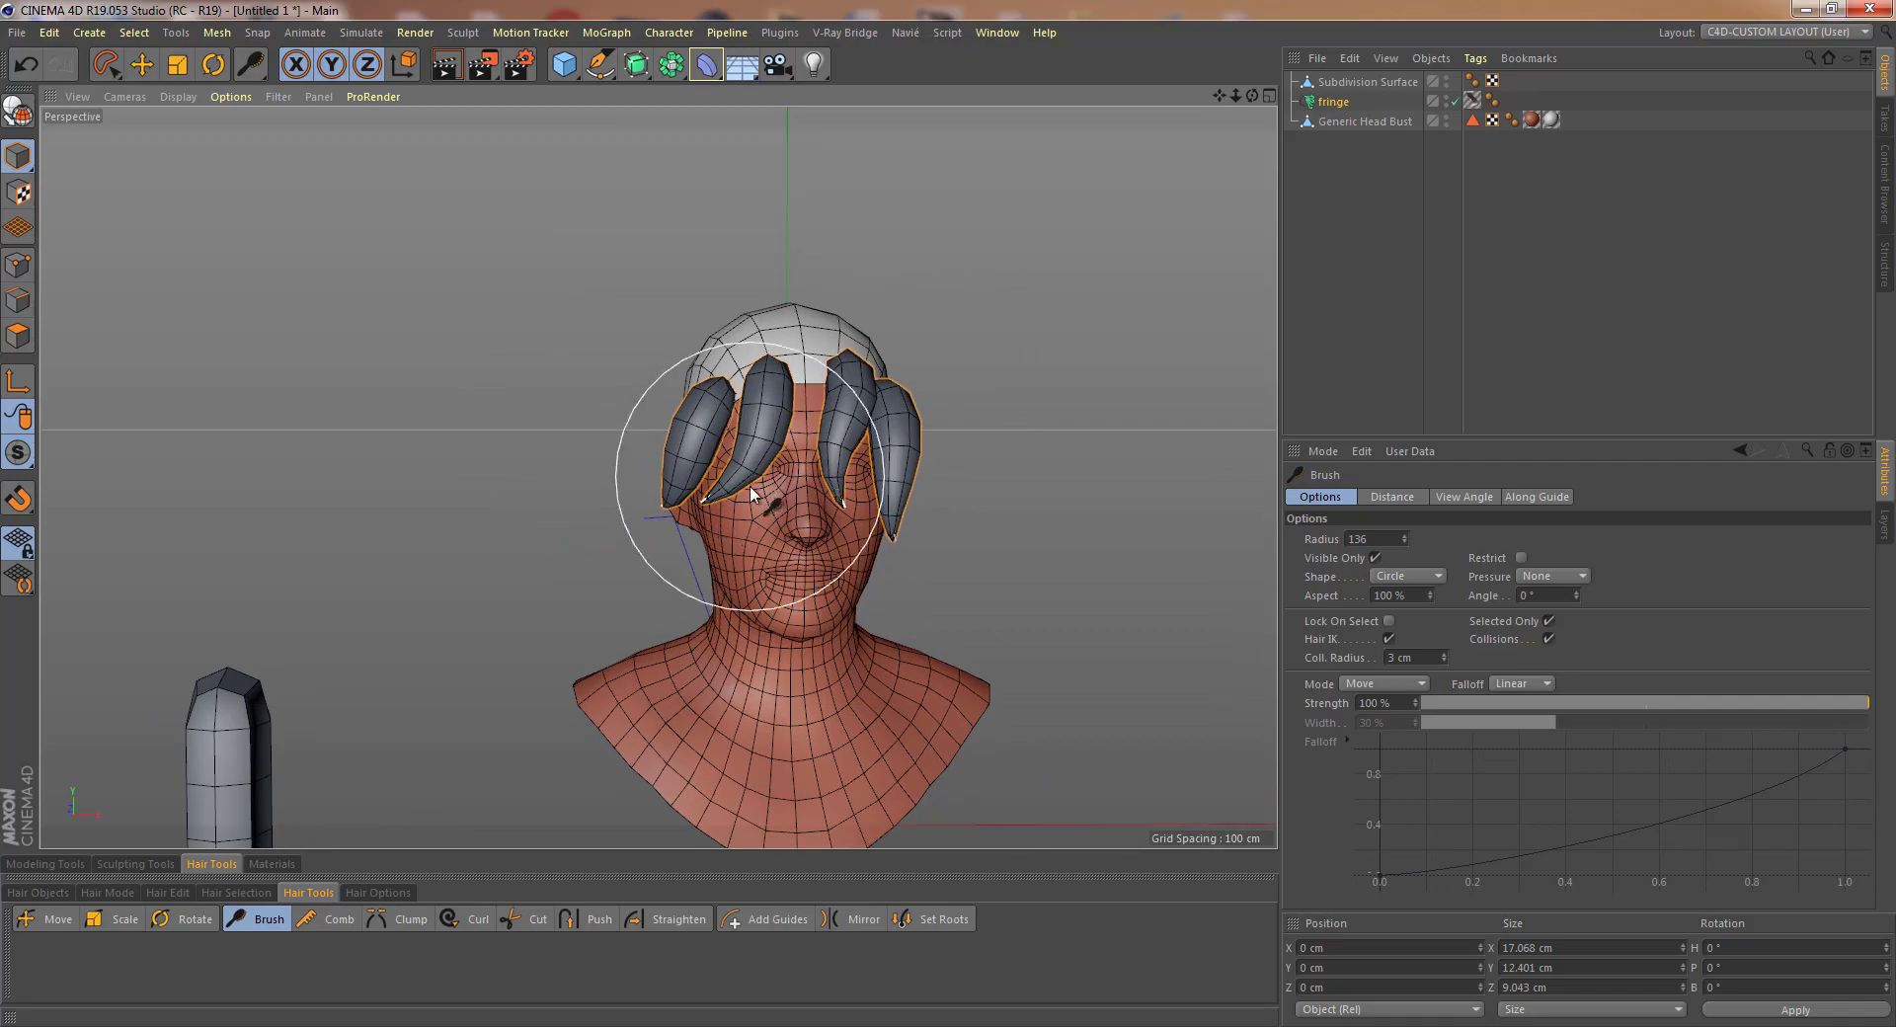
- Try adding a single non-interpolated 53 cm guide to the fringe on the scalp above the bust's right temple, and undo it
alt+drag(749, 484, 784, 468)
alt+right_drag(784, 468, 749, 464)
mouse_move(748, 465)
alt+mouse_down()
mouse_move(1058, 446)
mouse_move(754, 379)
mouse_move(708, 474)
mouse_move(666, 410)
mouse_move(580, 430)
mouse_move(644, 453)
mouse_move(721, 445)
alt+mouse_up()
alt+right_drag(721, 444, 792, 453)
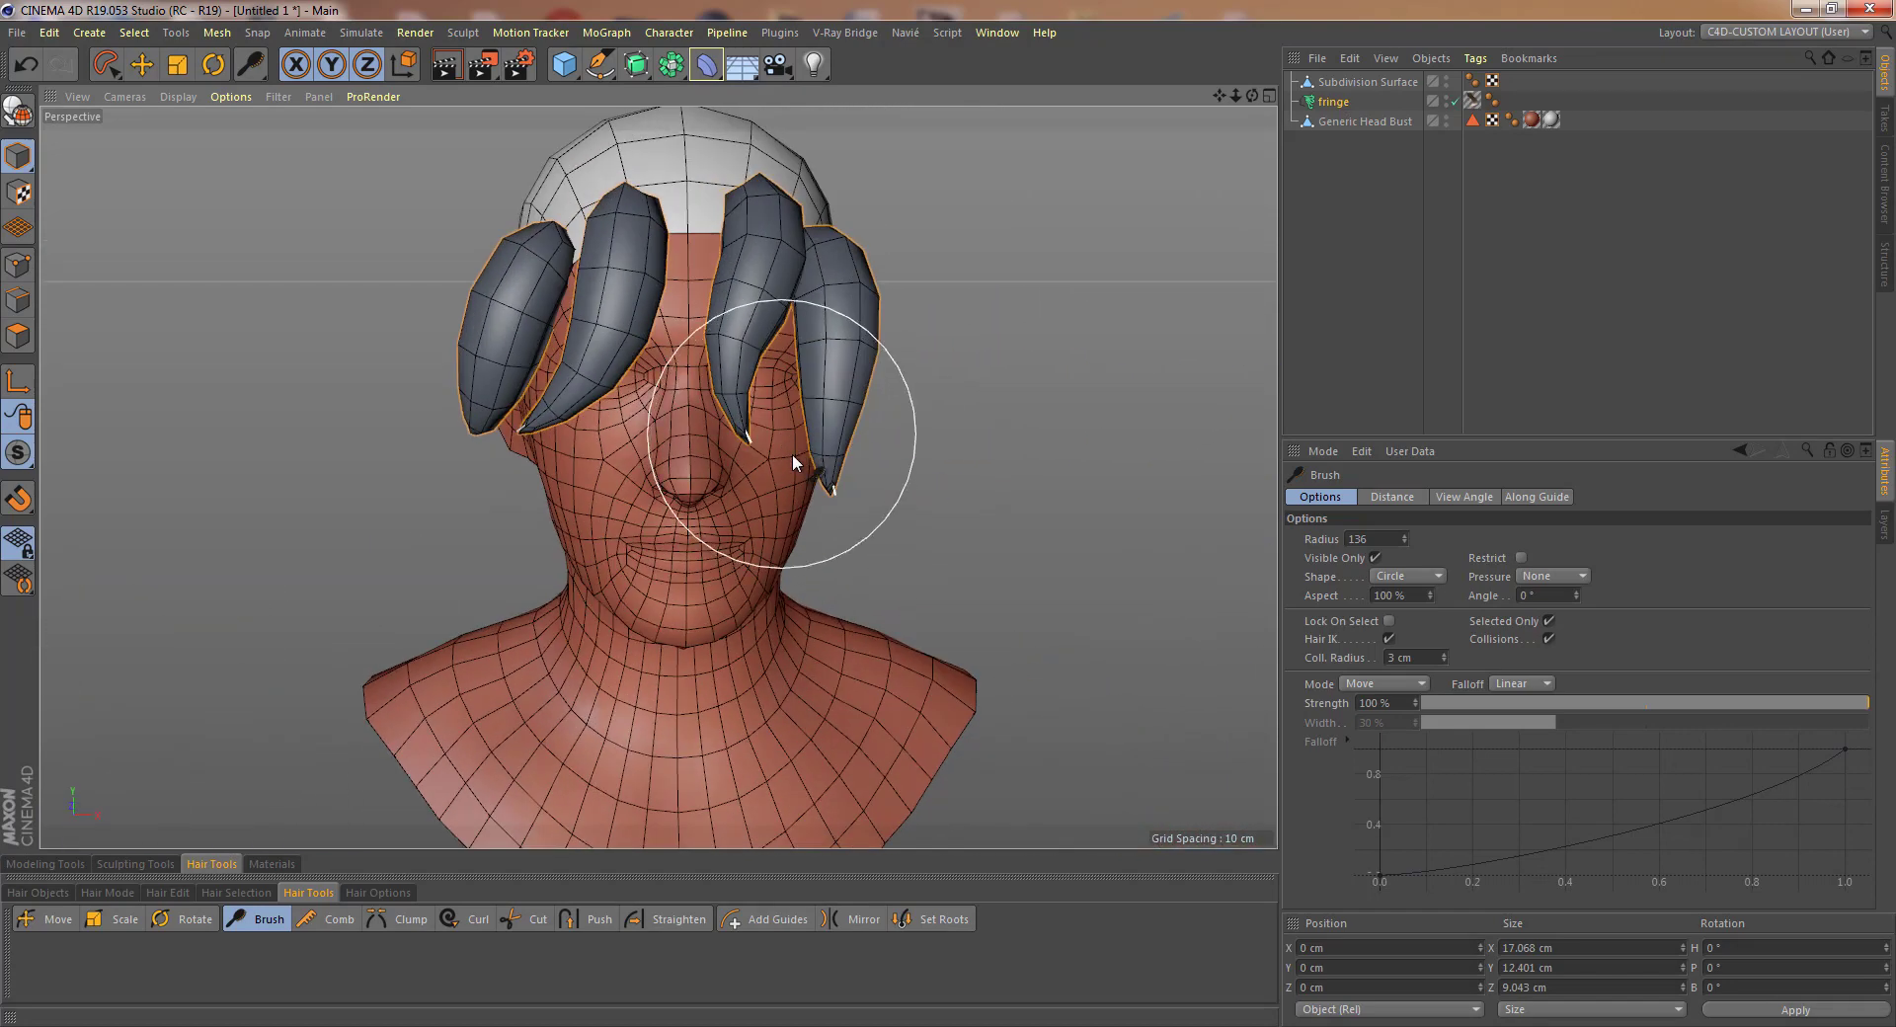
alt+drag(792, 453, 768, 486)
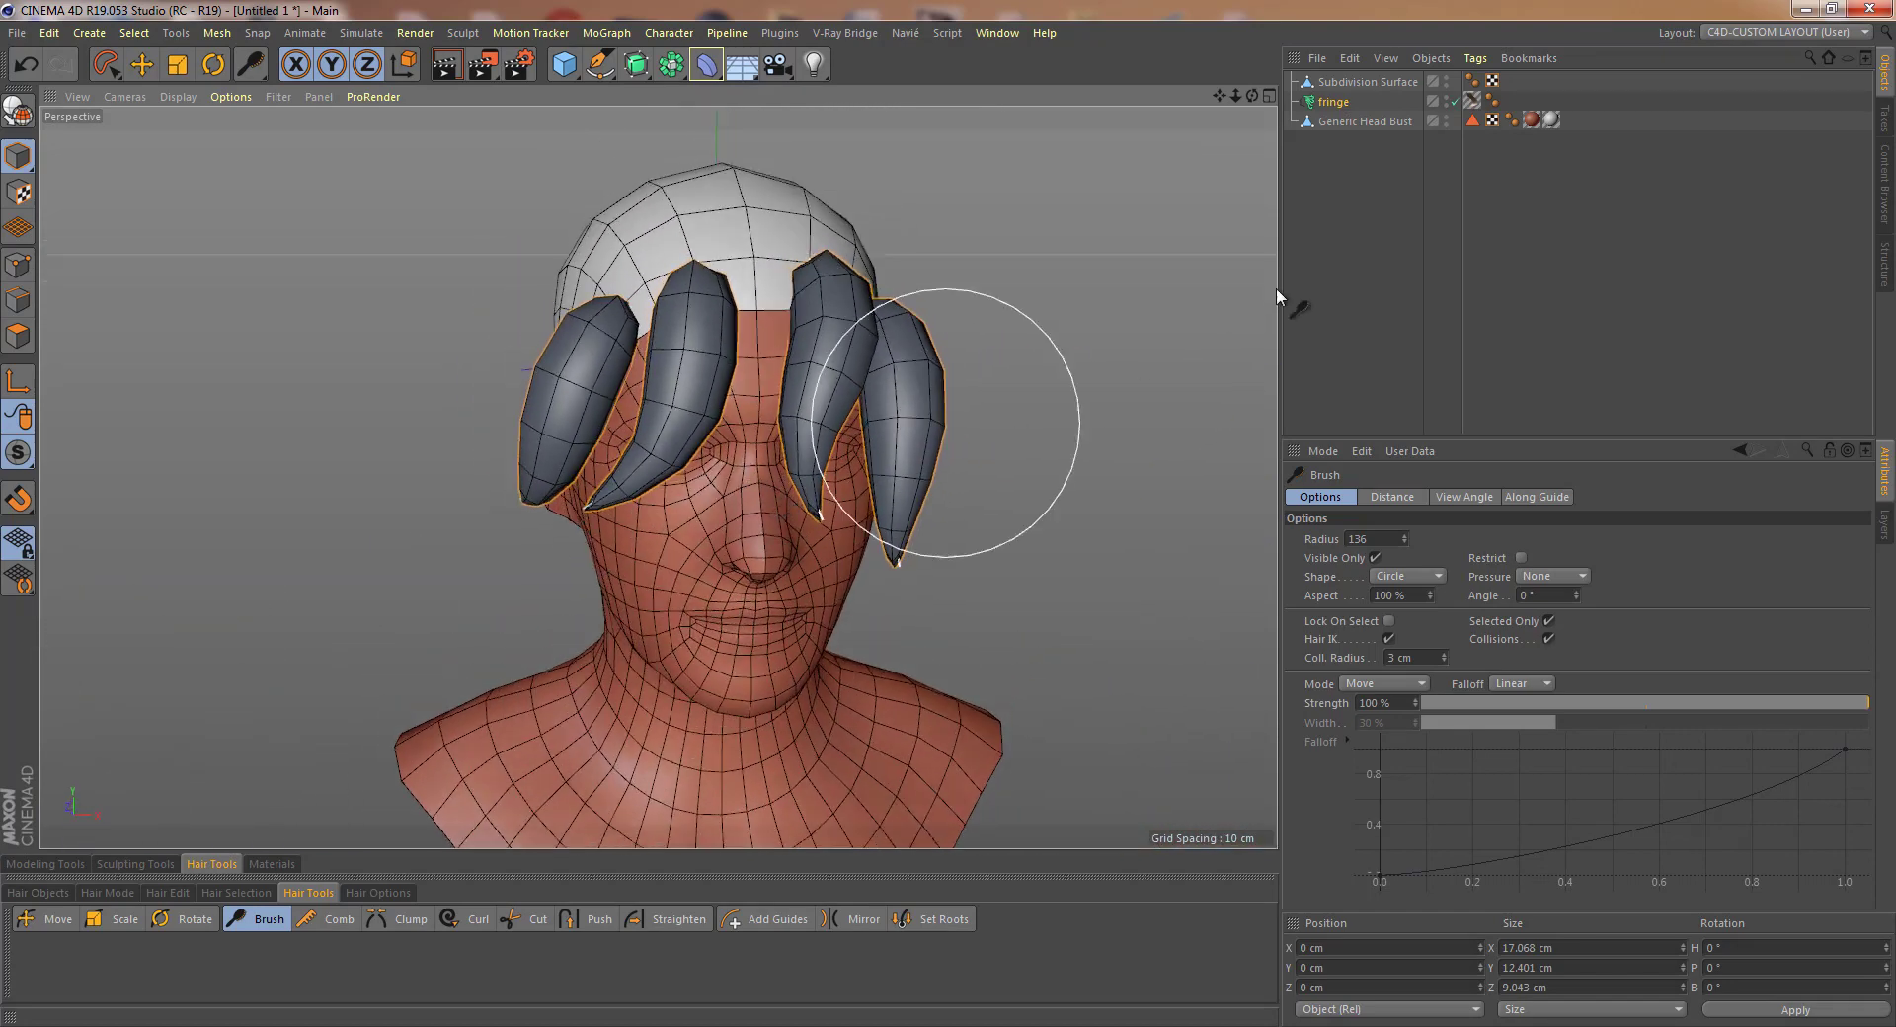
click(1331, 103)
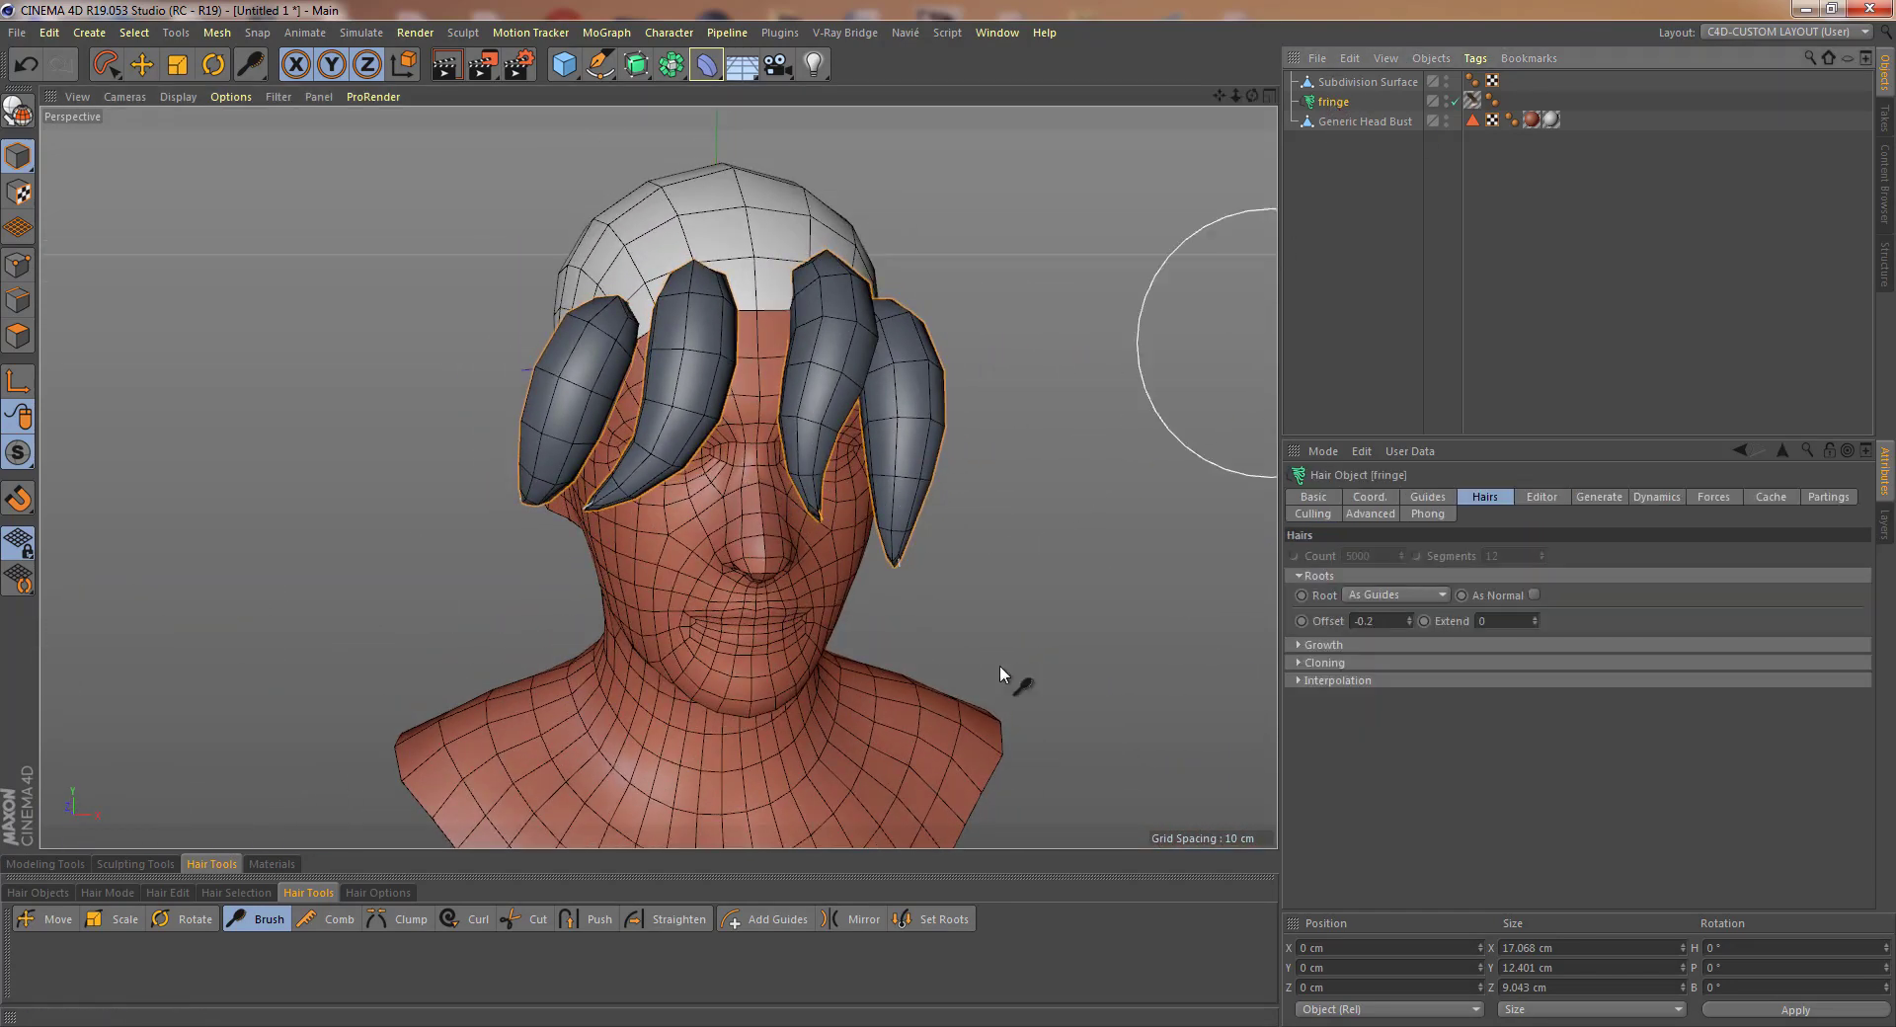
click(768, 919)
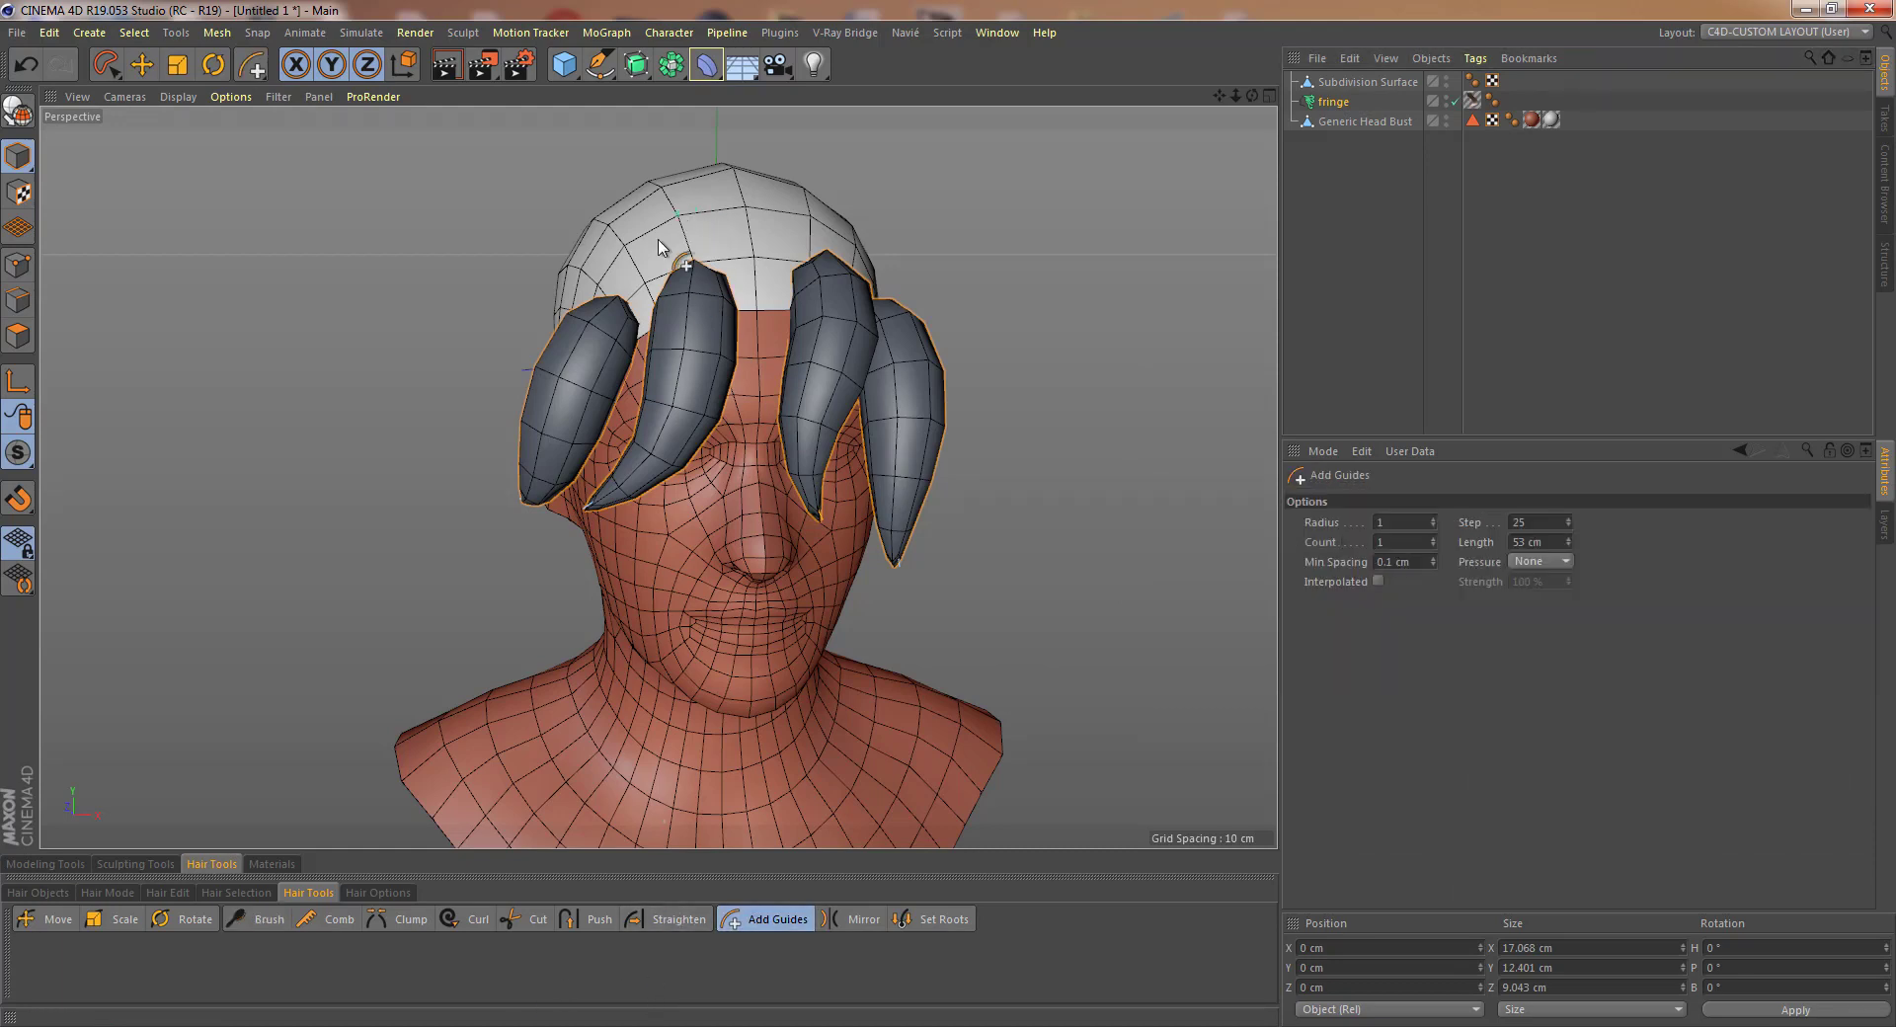
click(629, 284)
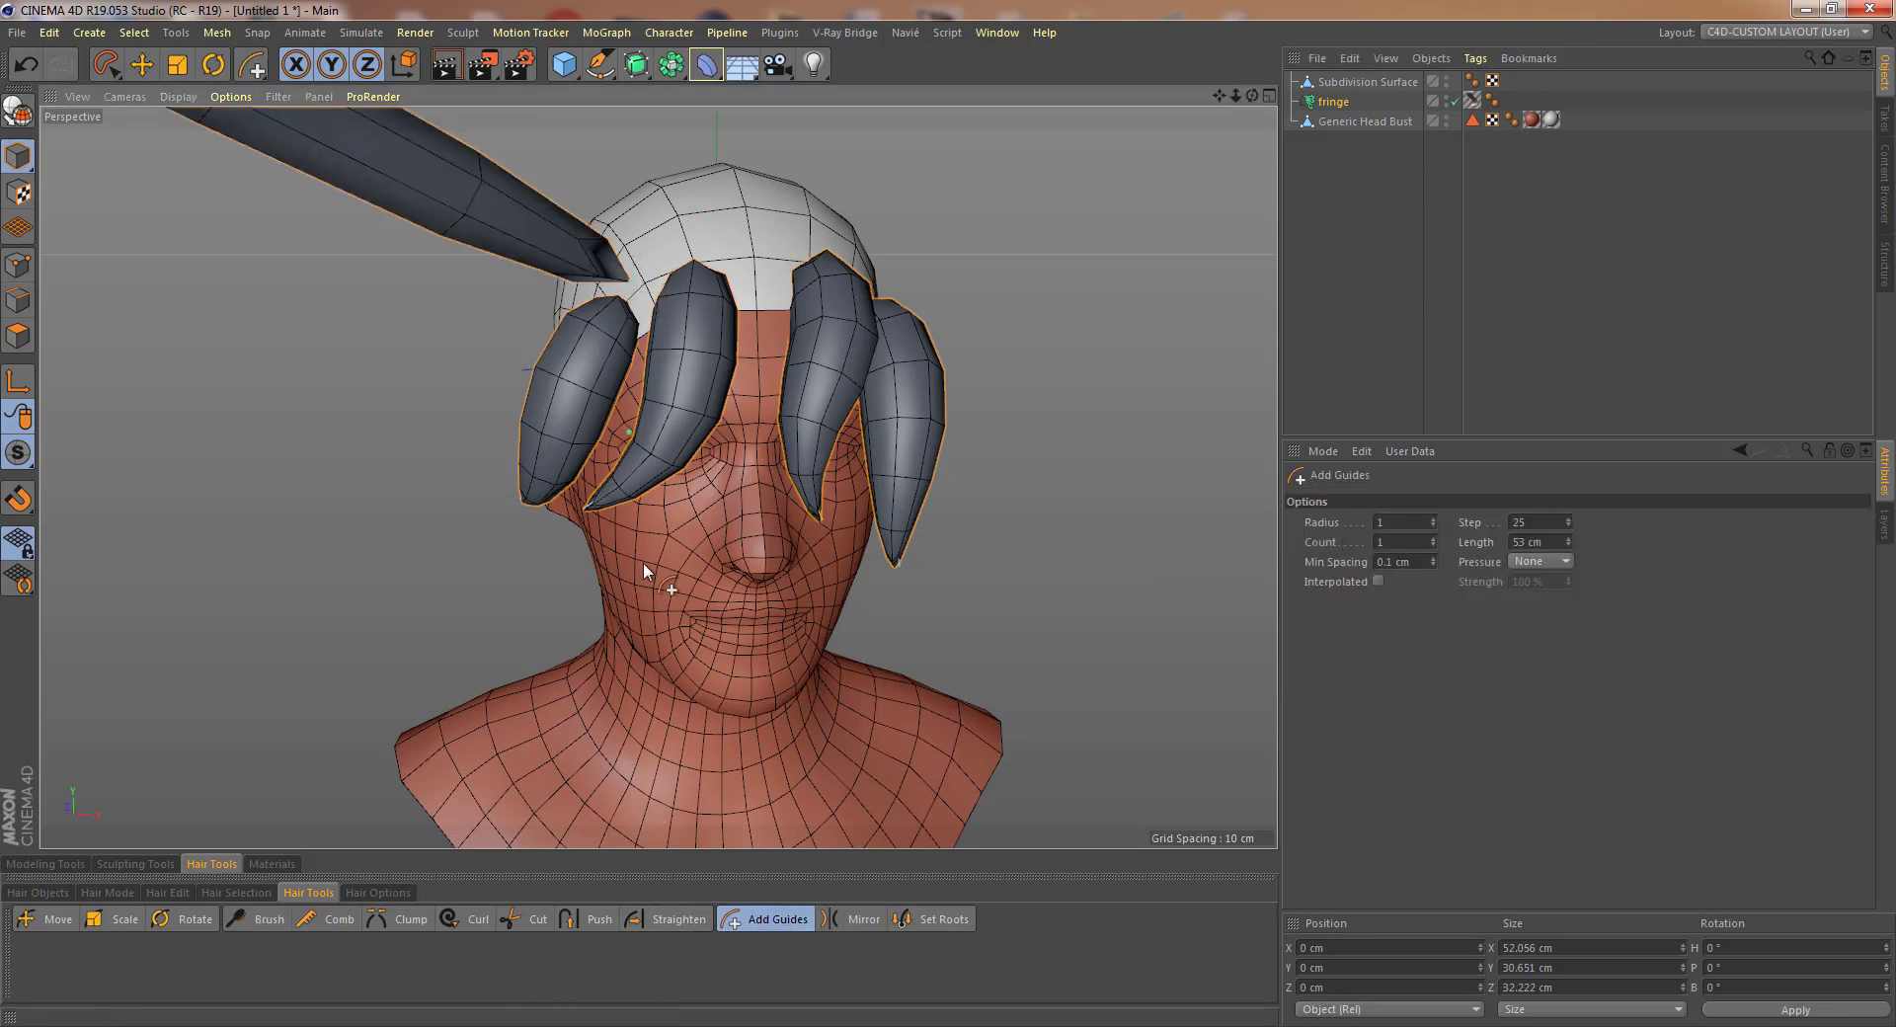
key(ctrl+z)
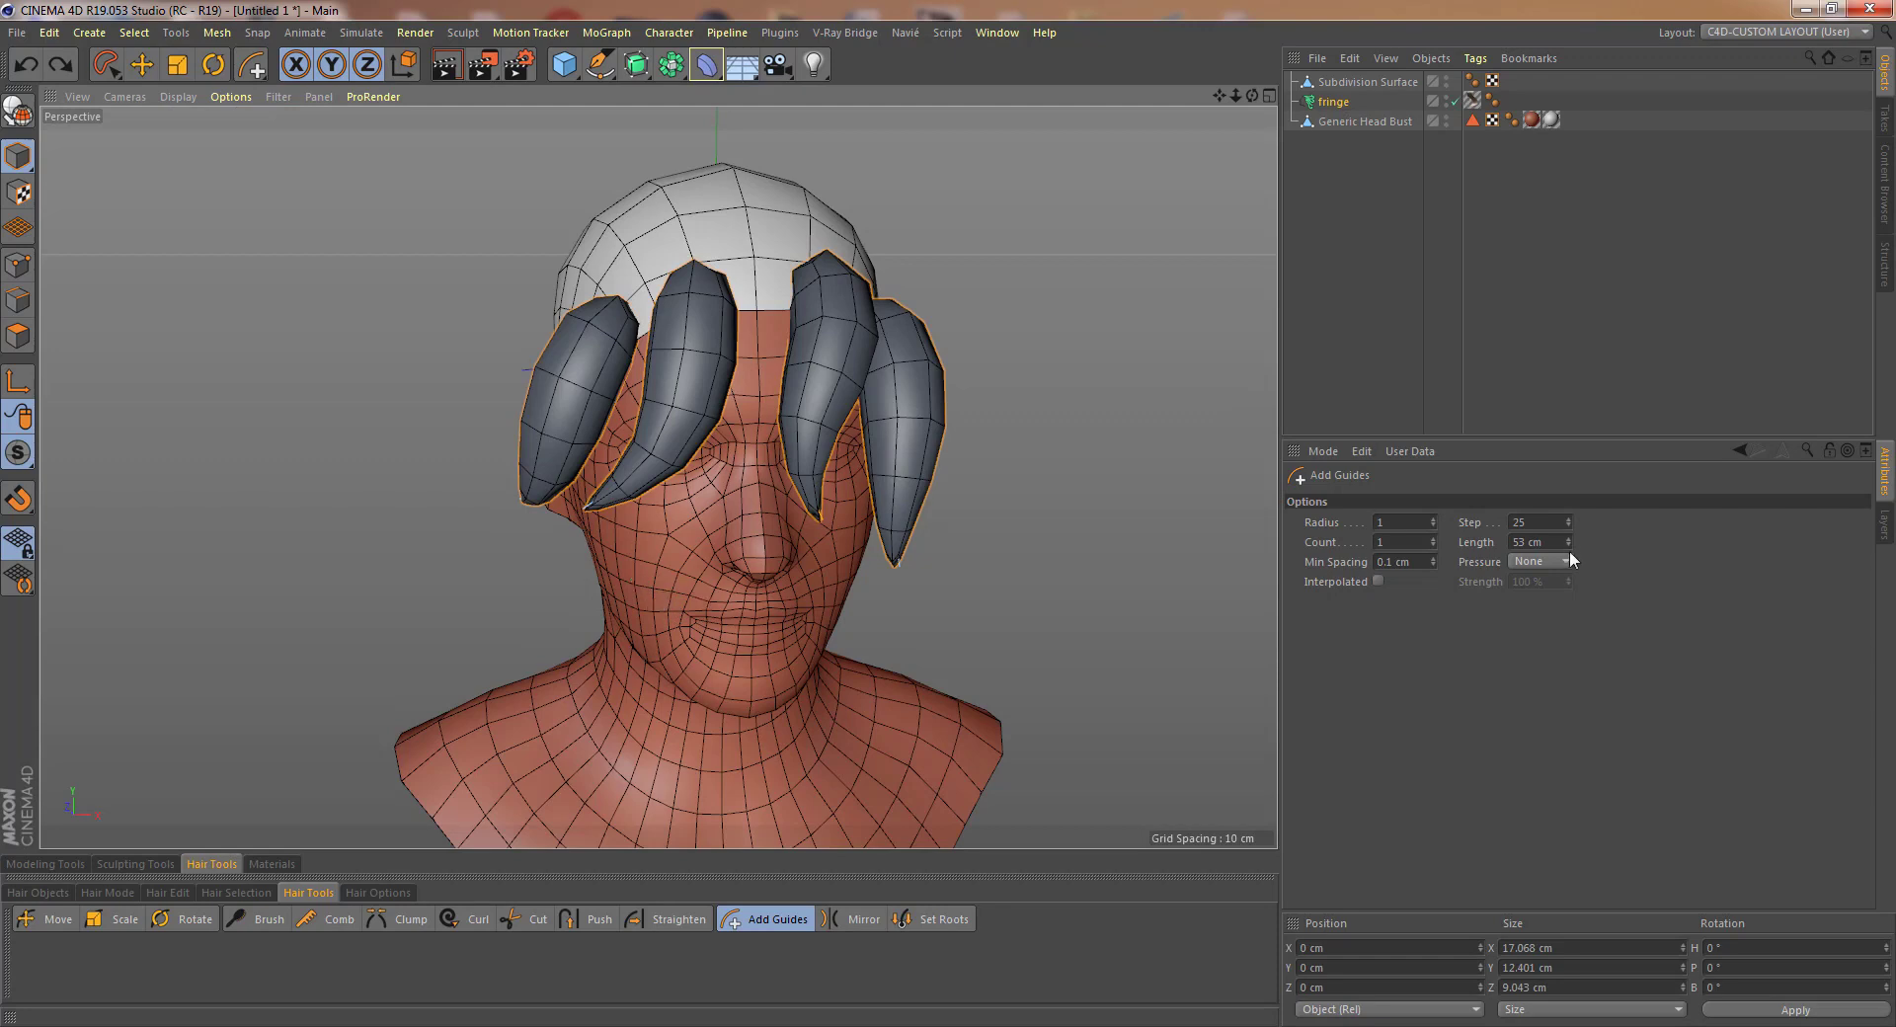
- Turn on Interpolated for Add Guides, test one guide above the right temple strand, and undo the test guide
click(1377, 580)
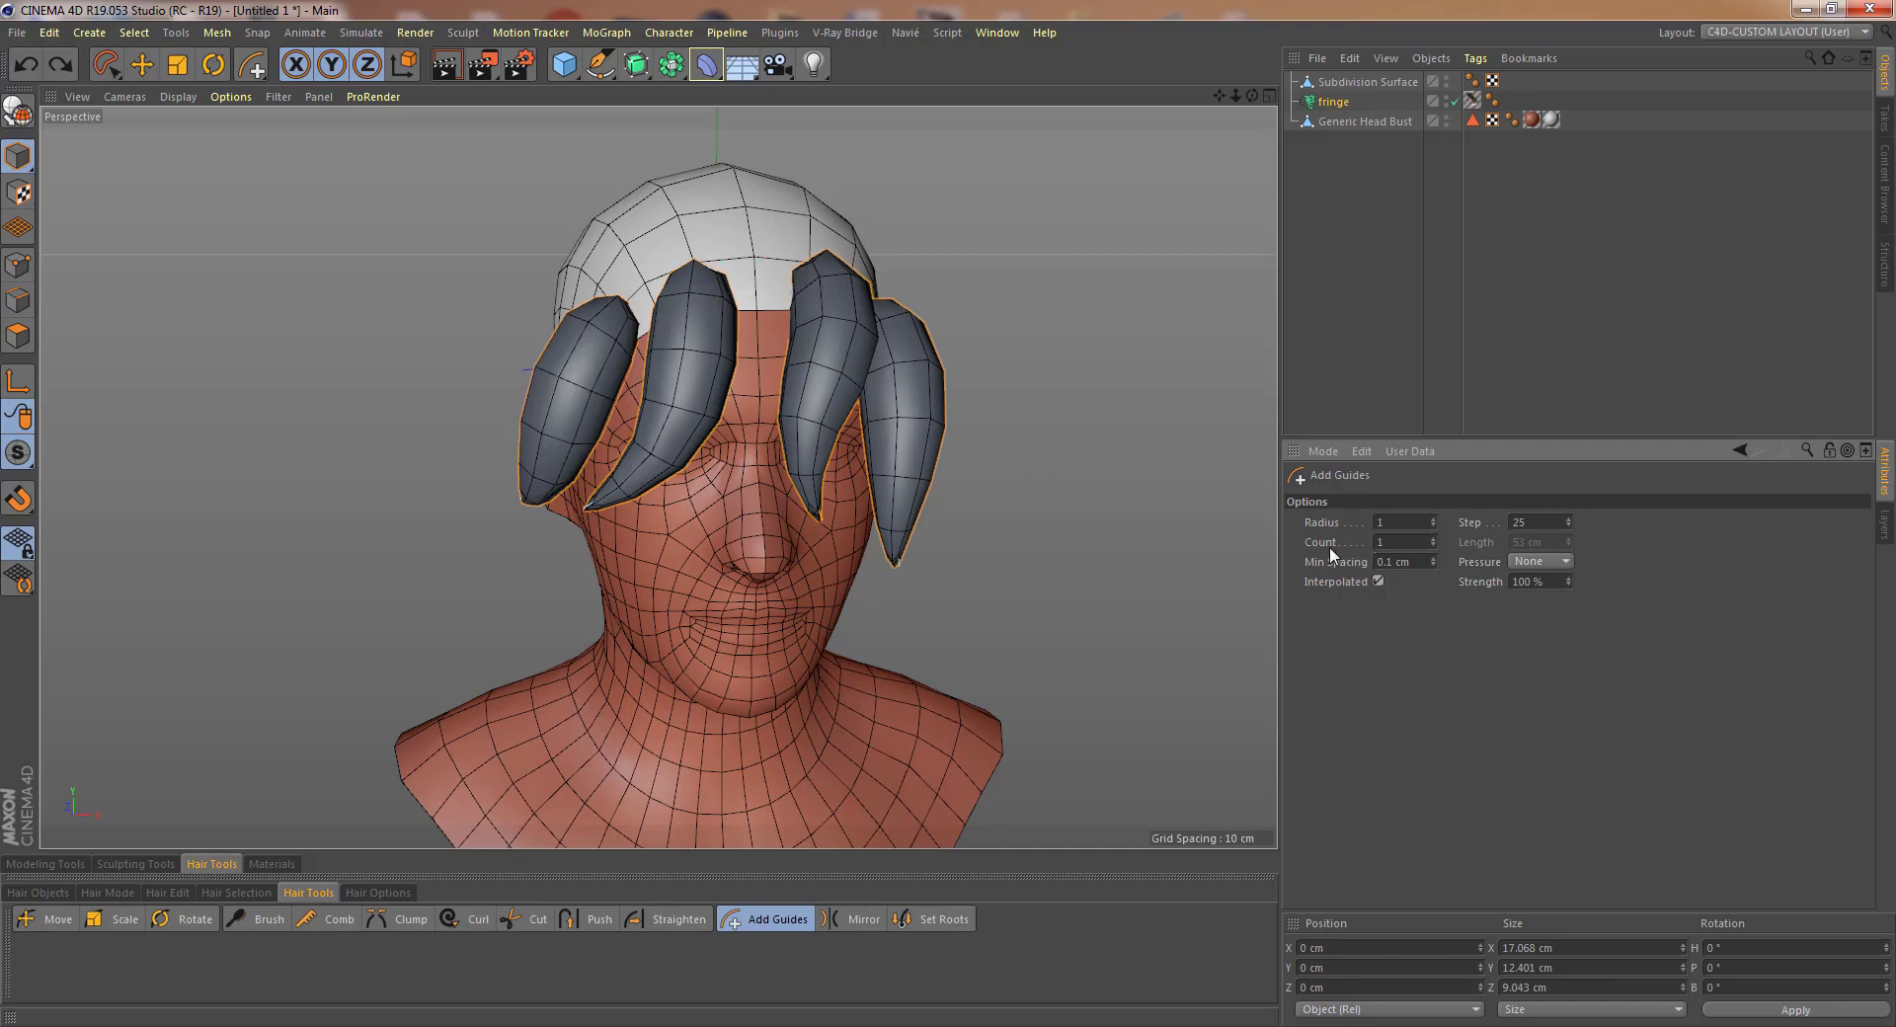
click(637, 284)
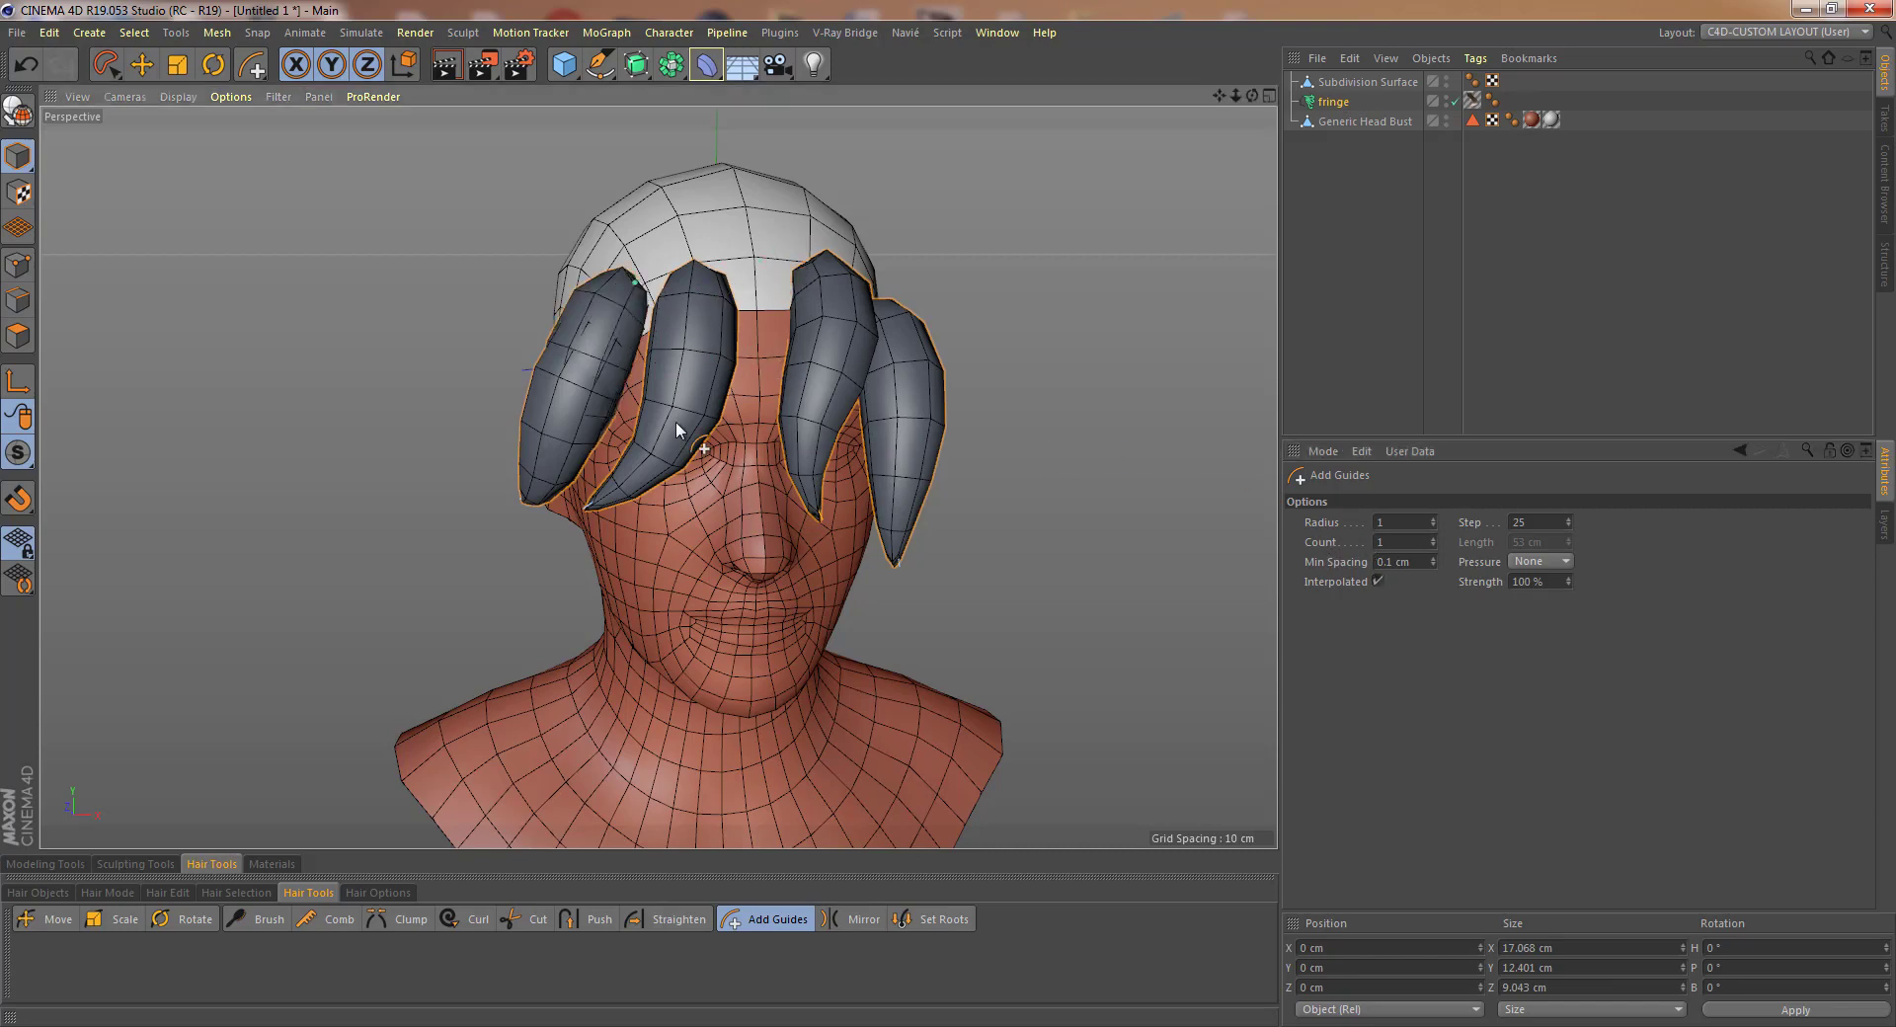
mouse_move(642, 414)
alt+mouse_down()
mouse_move(841, 411)
mouse_move(779, 411)
mouse_move(810, 397)
alt+mouse_up()
key(ctrl+z)
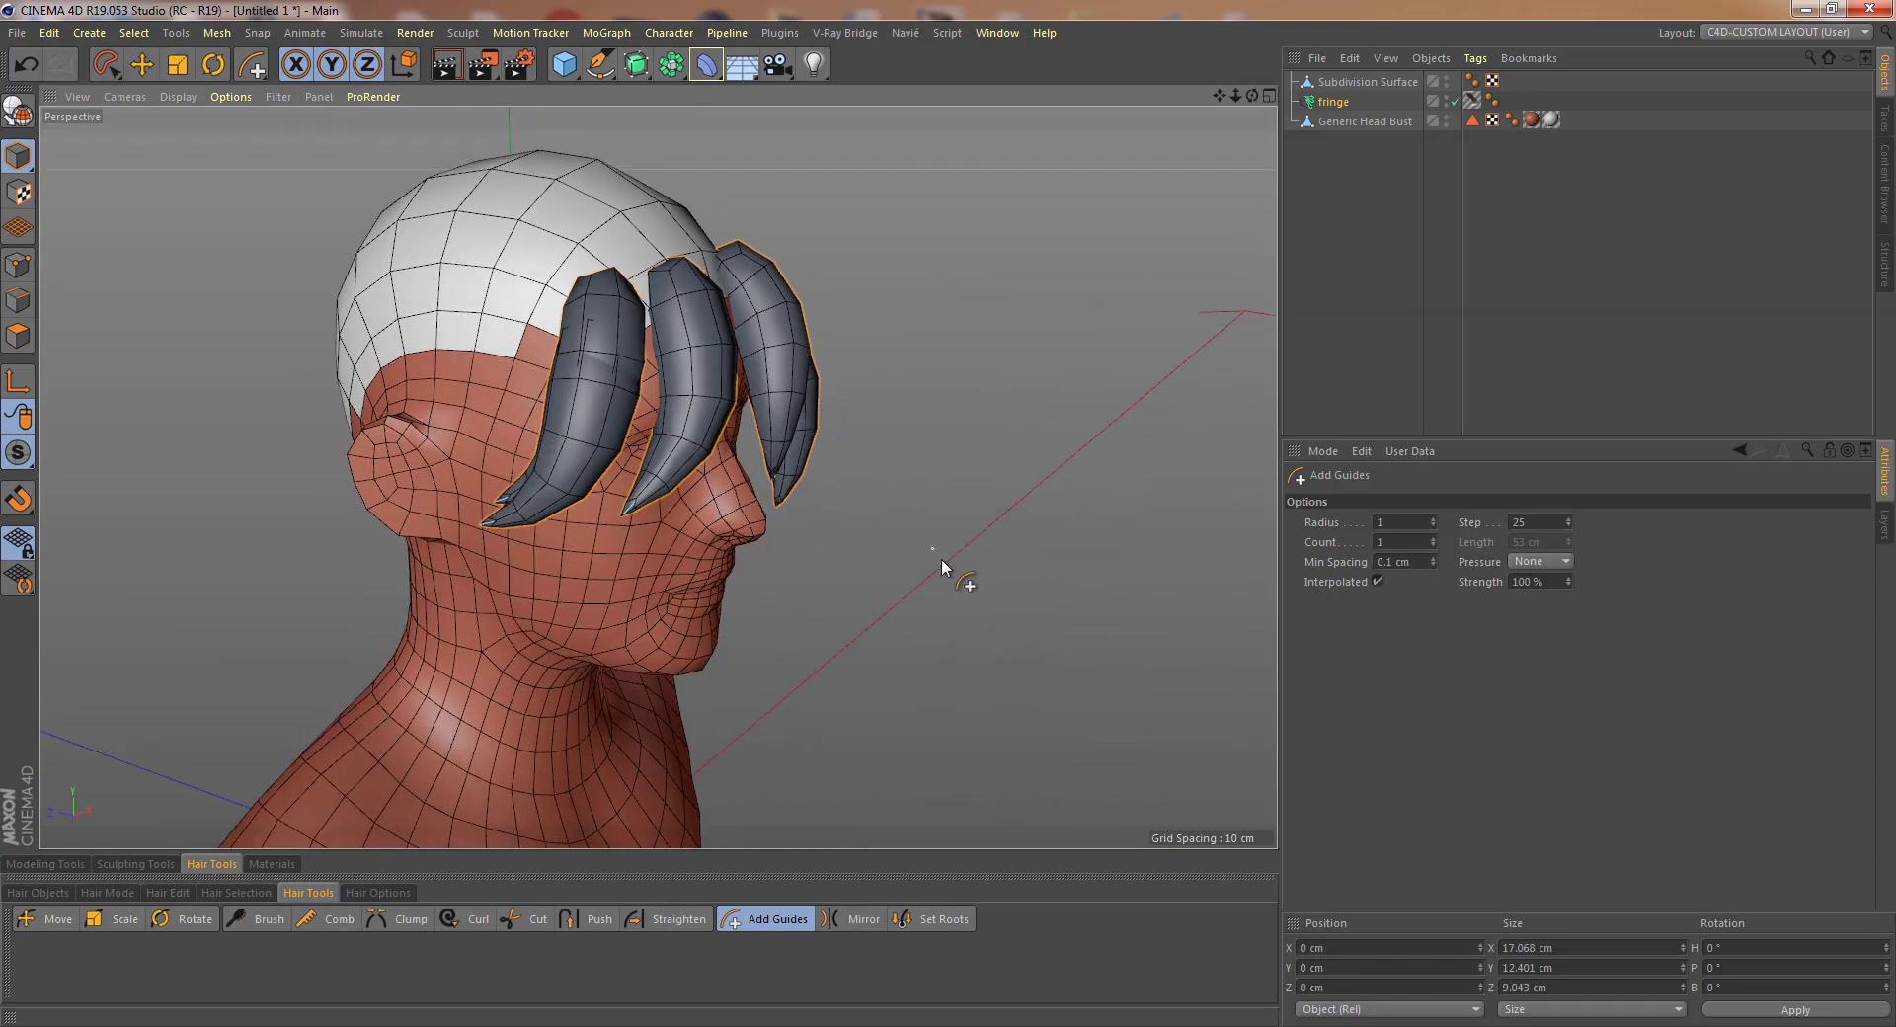
alt+drag(712, 436, 671, 437)
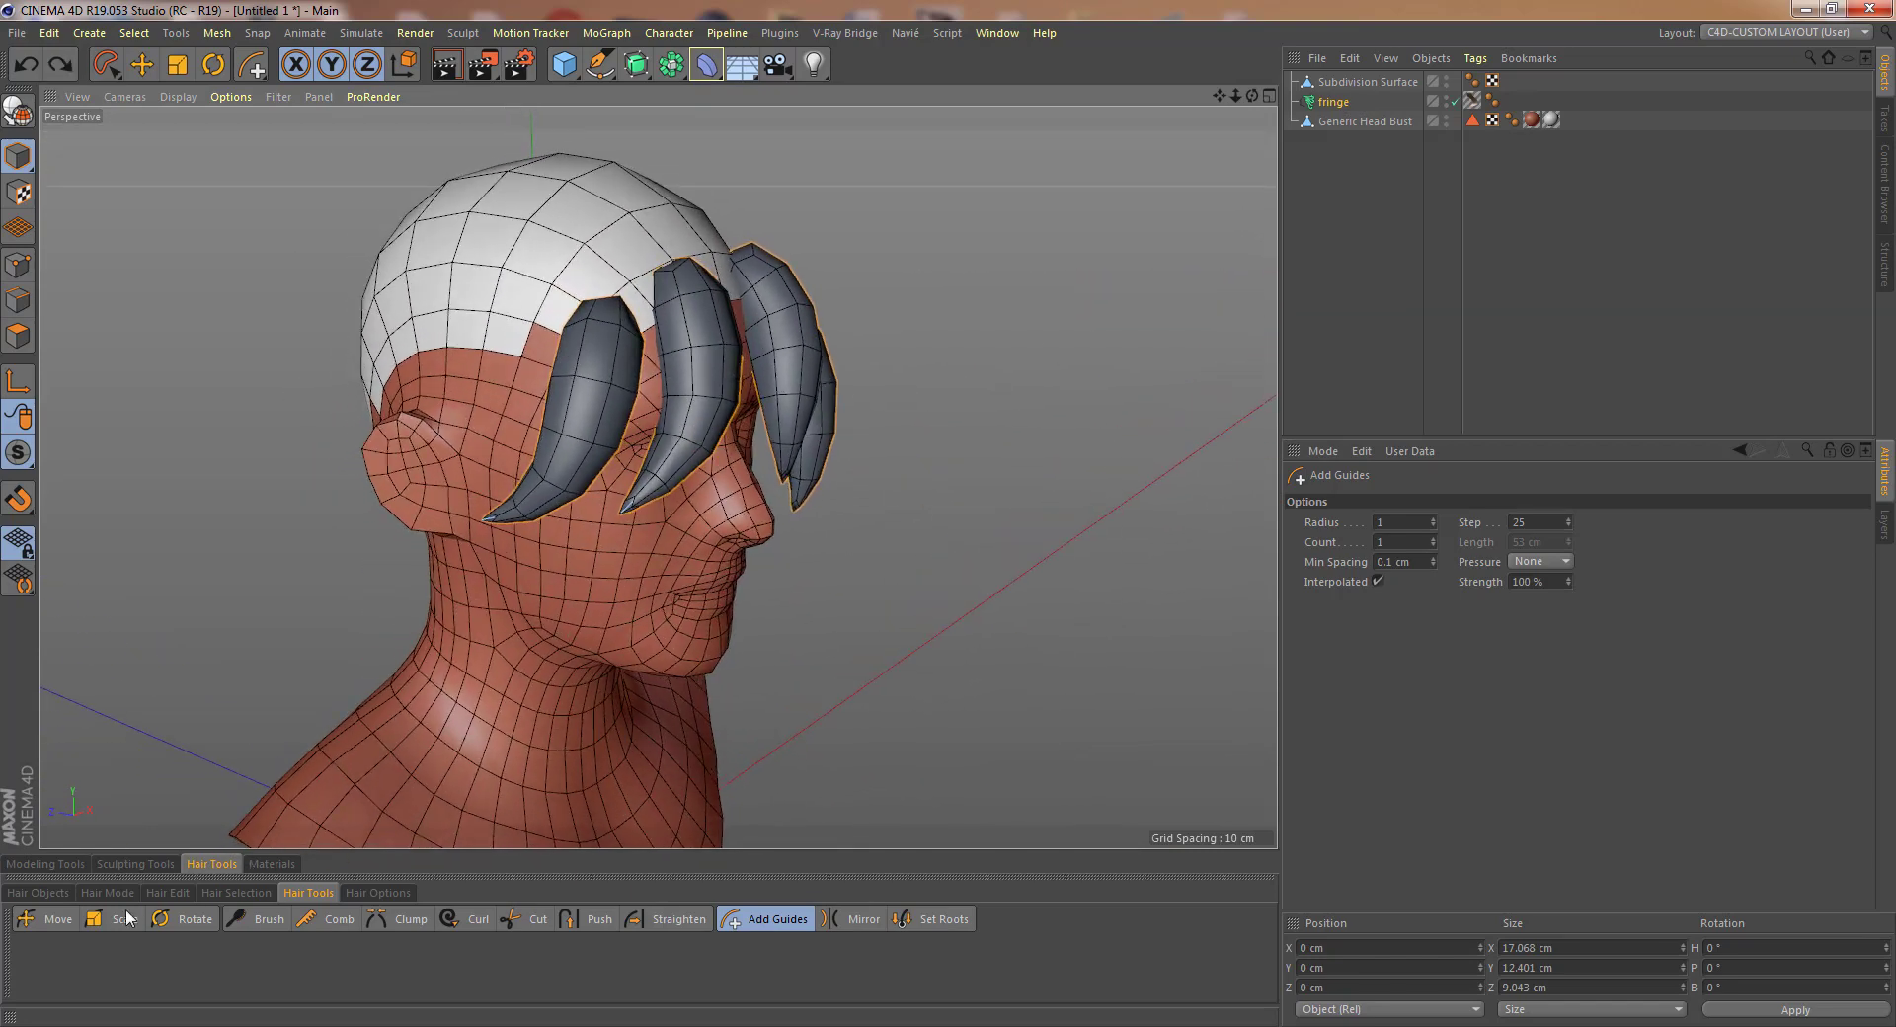
- Select all guides and add interpolated ones above the right temple strand and in the gap at the centre of the forehead
click(240, 892)
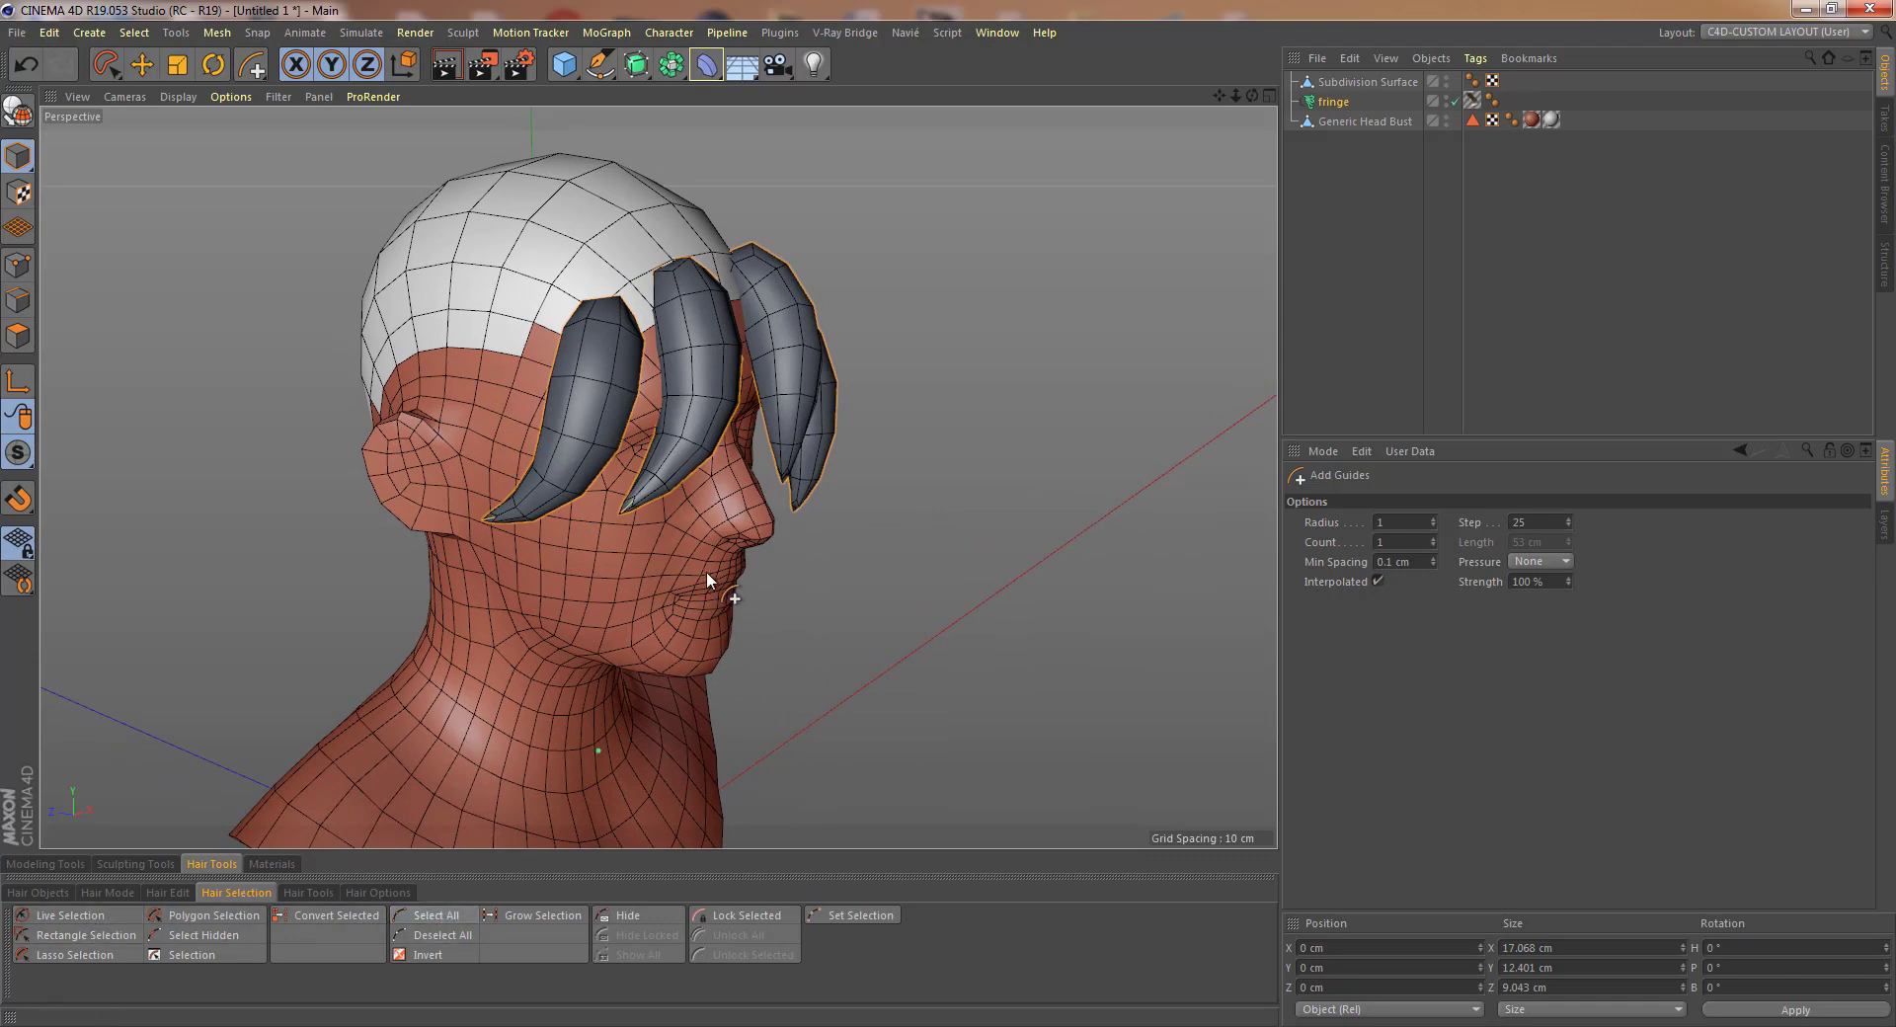
alt+drag(714, 501, 634, 296)
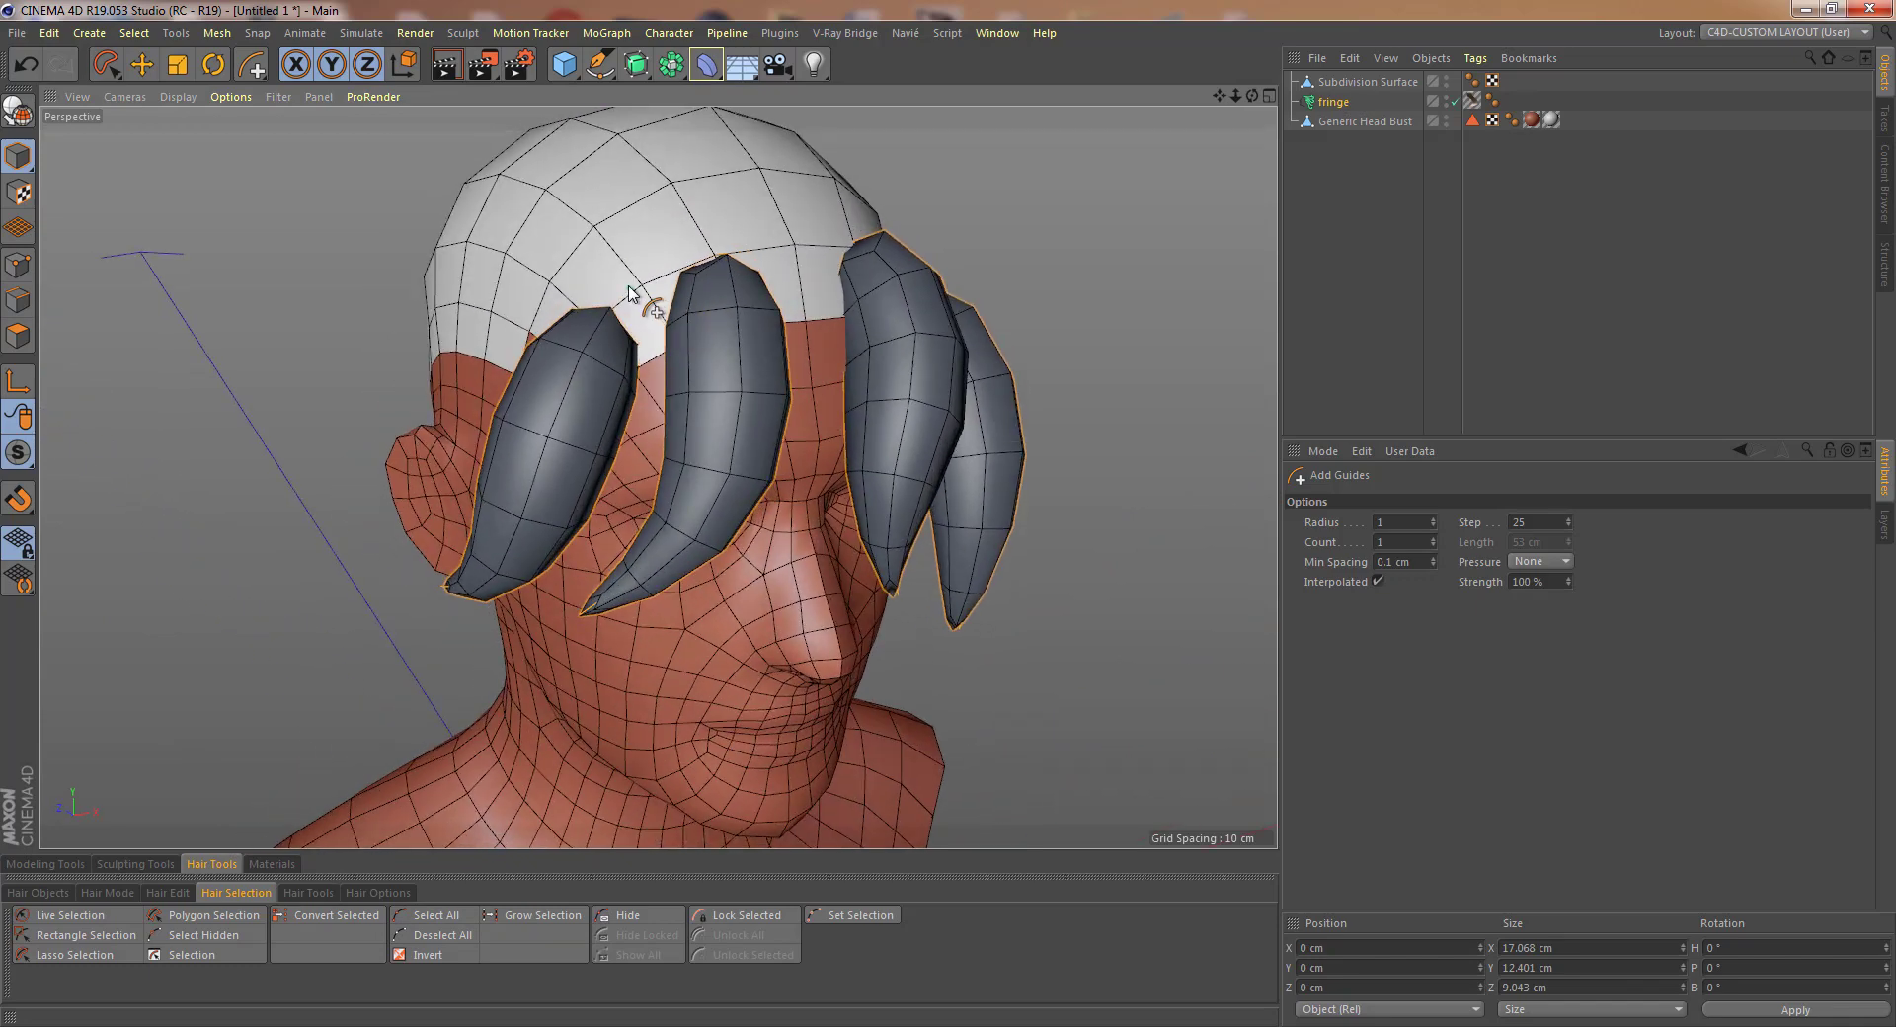
click(629, 288)
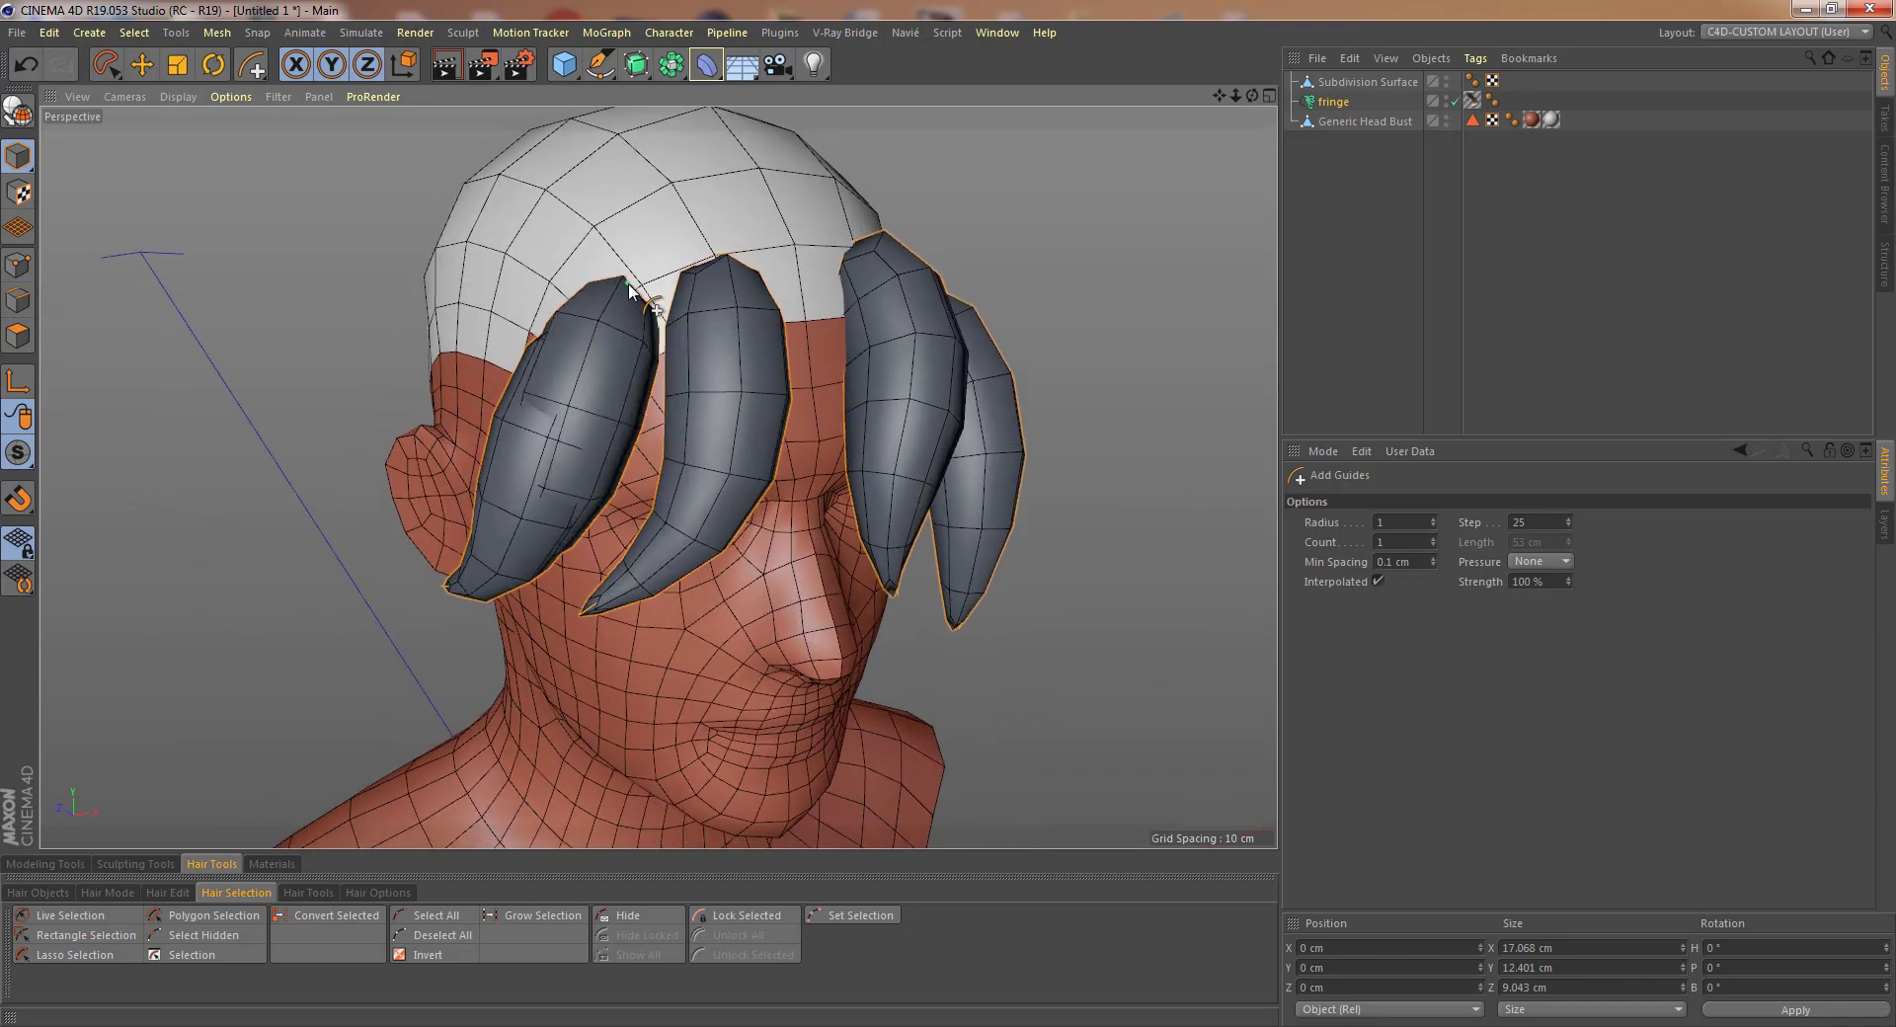
click(798, 261)
alt+drag(869, 346, 811, 563)
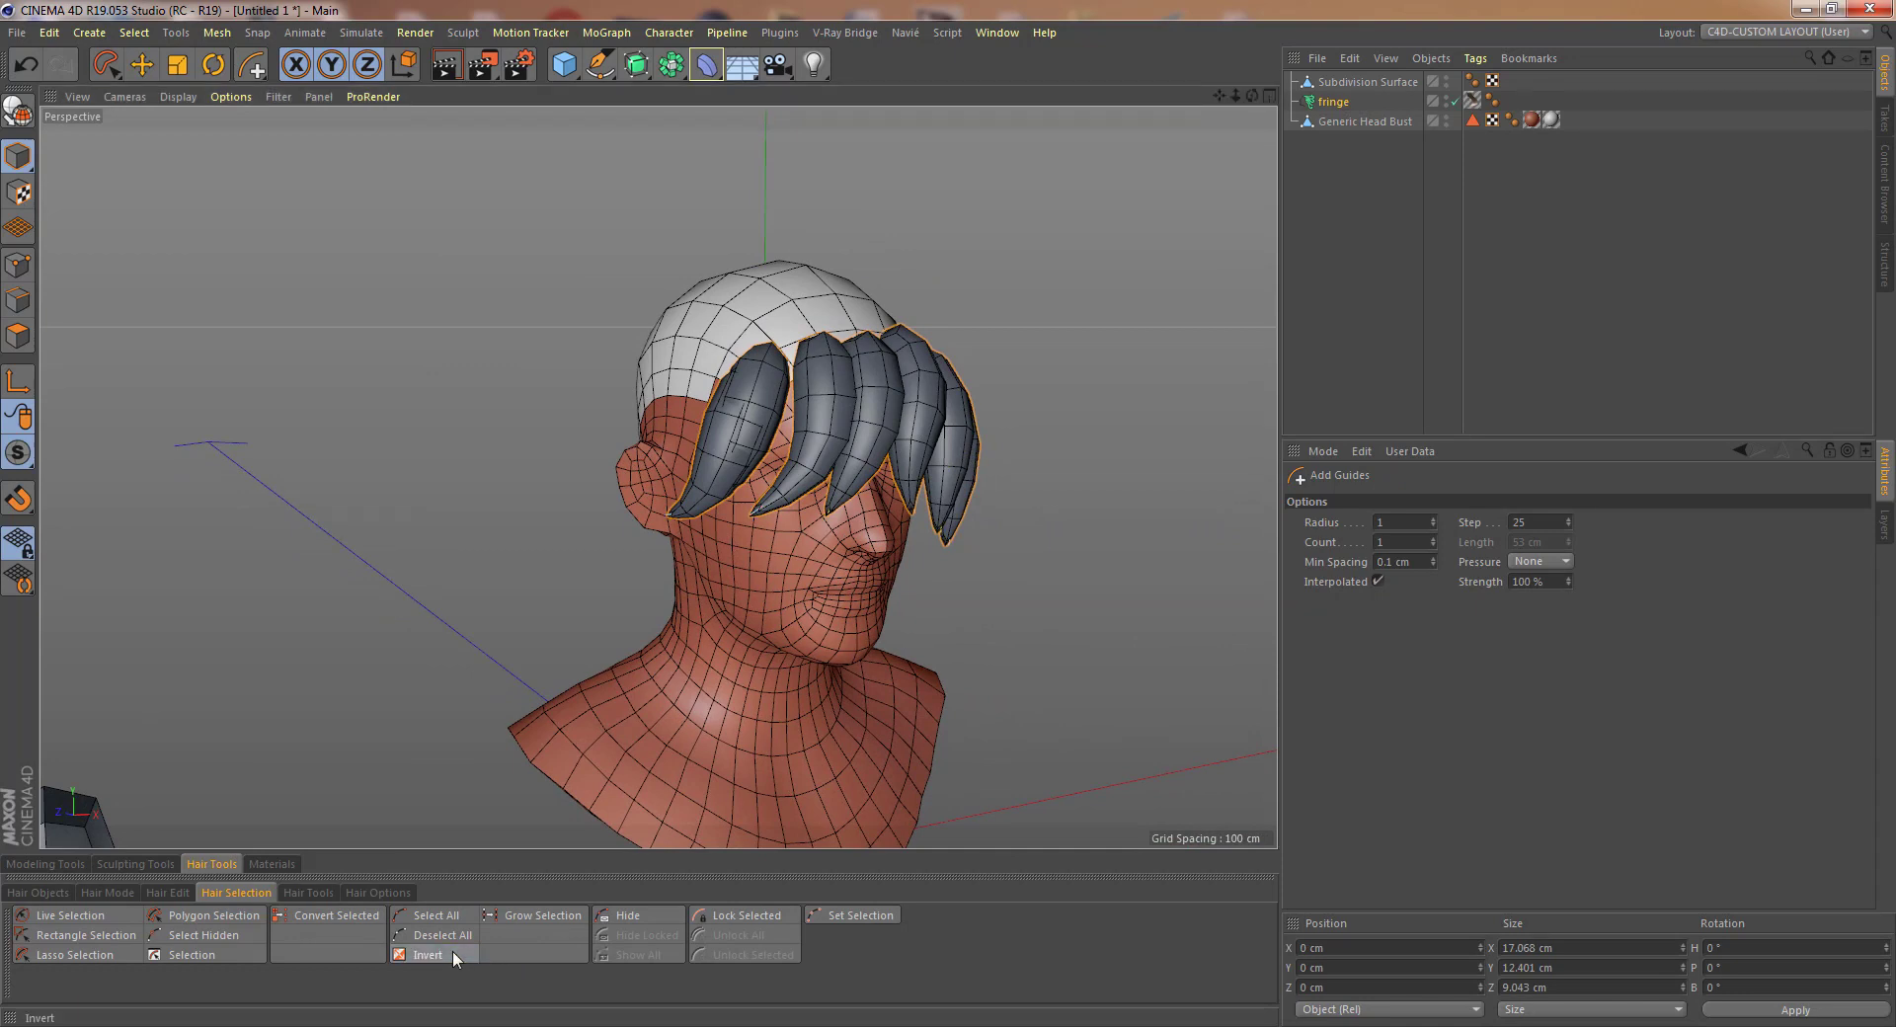
scroll(880, 514, up, 2)
scroll(917, 509, up, 3)
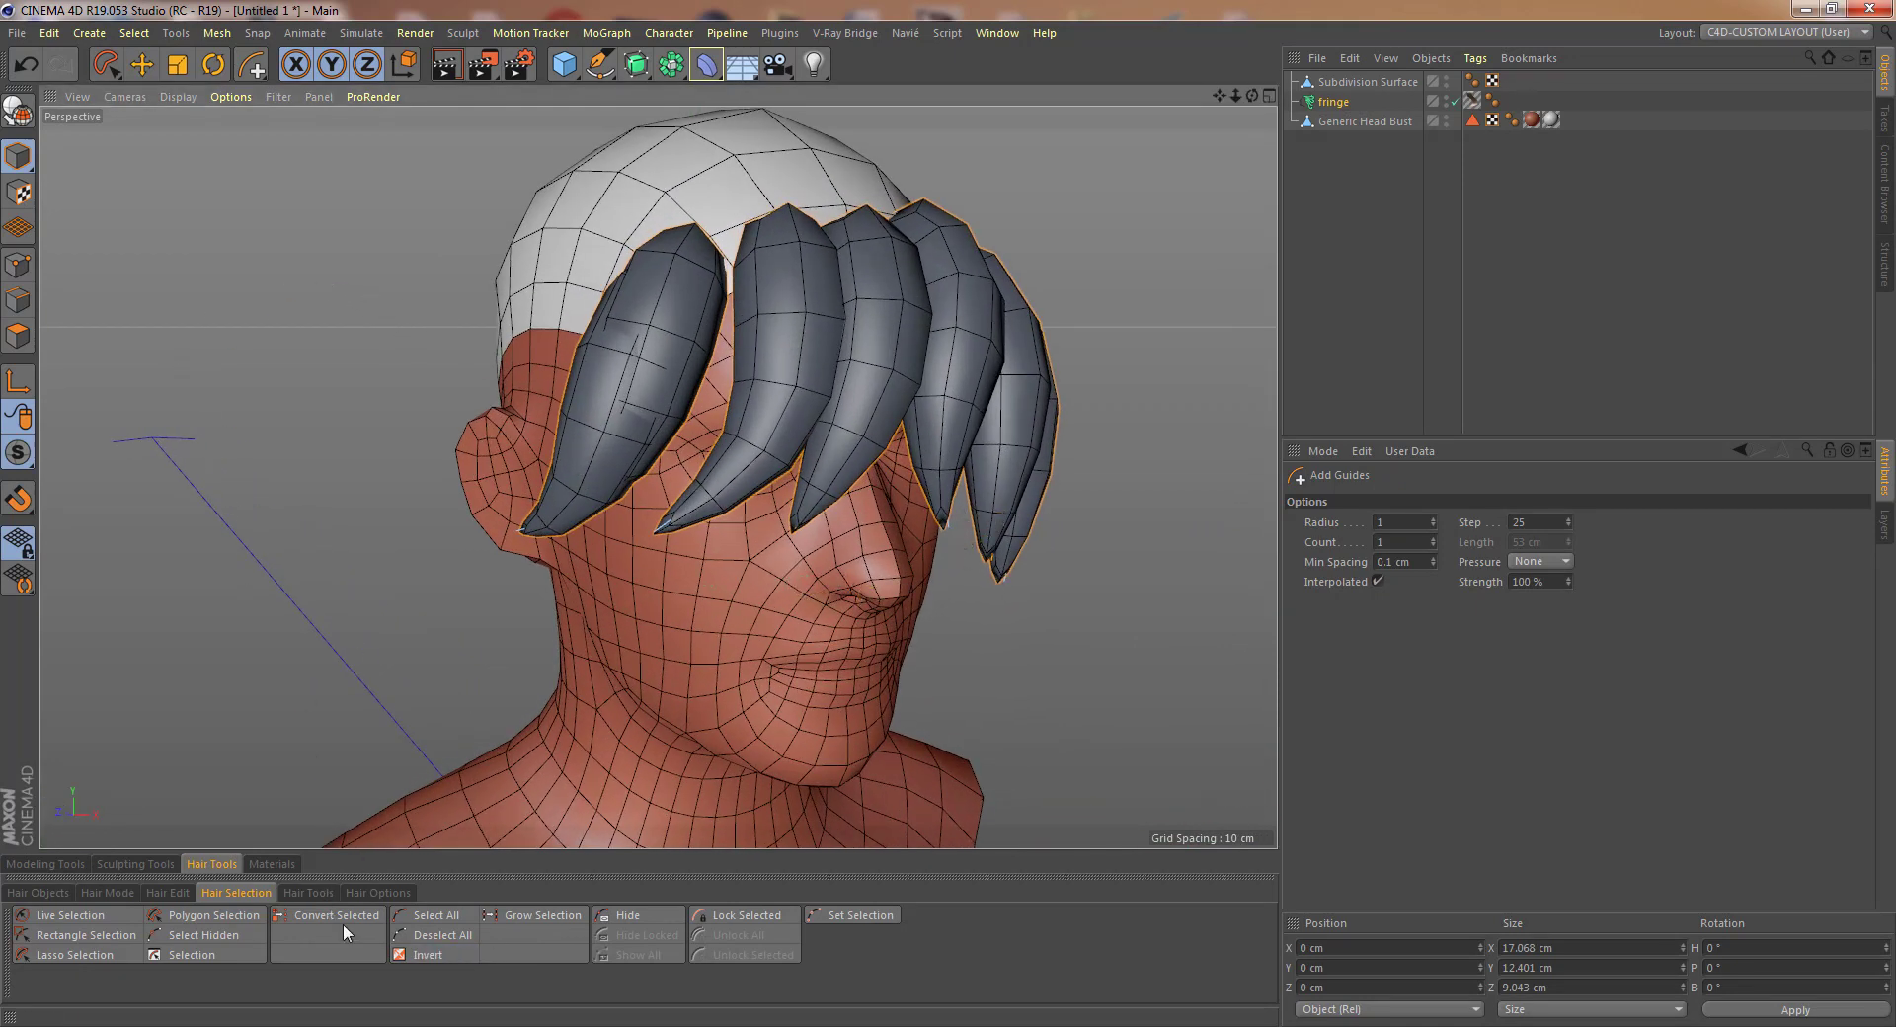
- Brush the filled-in fringe strands with the hair Brush so they overlap and sweep across the forehead
click(306, 892)
click(270, 919)
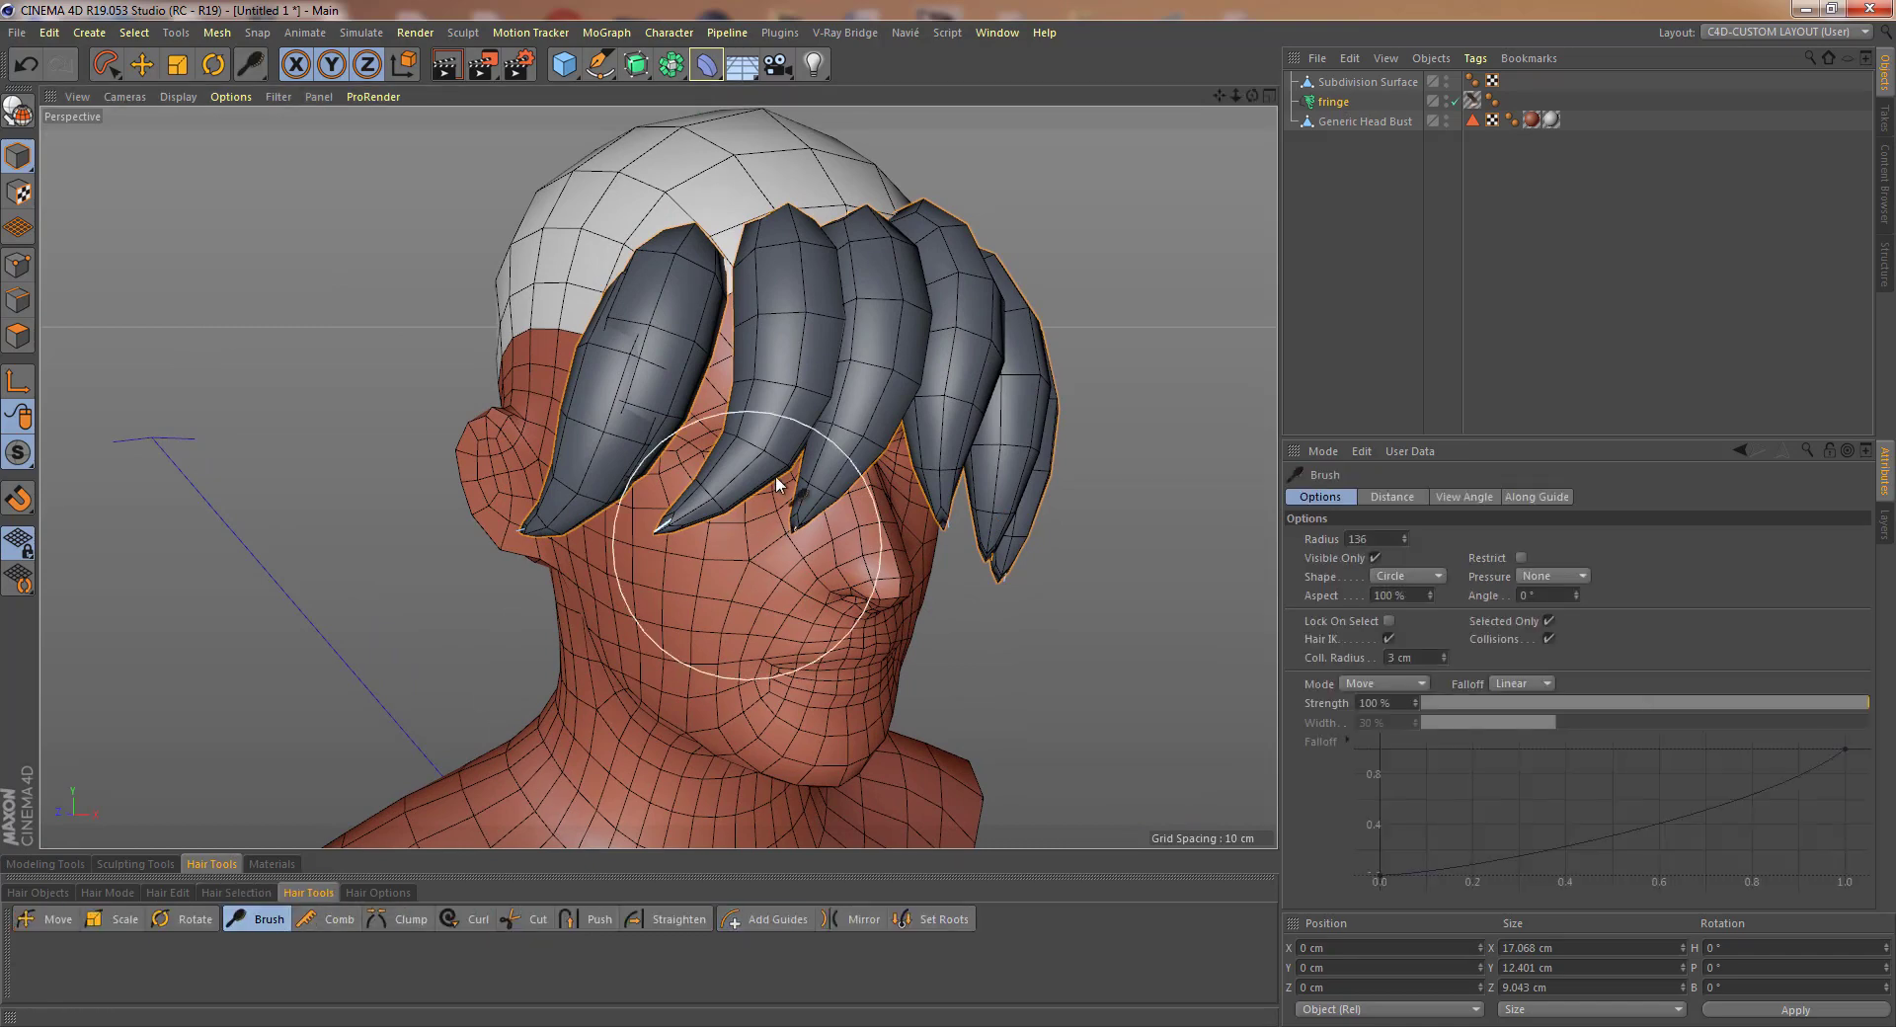
mouse_move(774, 476)
alt+mouse_down()
mouse_move(968, 462)
mouse_move(739, 542)
mouse_move(736, 470)
mouse_move(685, 555)
mouse_move(810, 472)
alt+mouse_up()
mouse_move(812, 312)
mouse_down()
mouse_move(829, 307)
mouse_move(798, 322)
mouse_move(745, 429)
mouse_move(607, 420)
mouse_move(569, 308)
mouse_move(604, 304)
mouse_up()
mouse_move(926, 372)
mouse_down()
mouse_move(940, 352)
mouse_move(1039, 344)
mouse_move(1080, 470)
mouse_move(873, 440)
mouse_move(698, 347)
mouse_move(626, 198)
mouse_move(512, 535)
mouse_move(603, 596)
mouse_up()
mouse_move(549, 569)
alt+mouse_down()
mouse_move(824, 618)
mouse_move(714, 513)
mouse_move(504, 500)
mouse_move(533, 489)
alt+mouse_up()
mouse_move(375, 470)
alt+mouse_down()
mouse_move(471, 412)
mouse_move(446, 443)
mouse_move(672, 602)
mouse_move(750, 582)
mouse_move(731, 595)
alt+mouse_up()
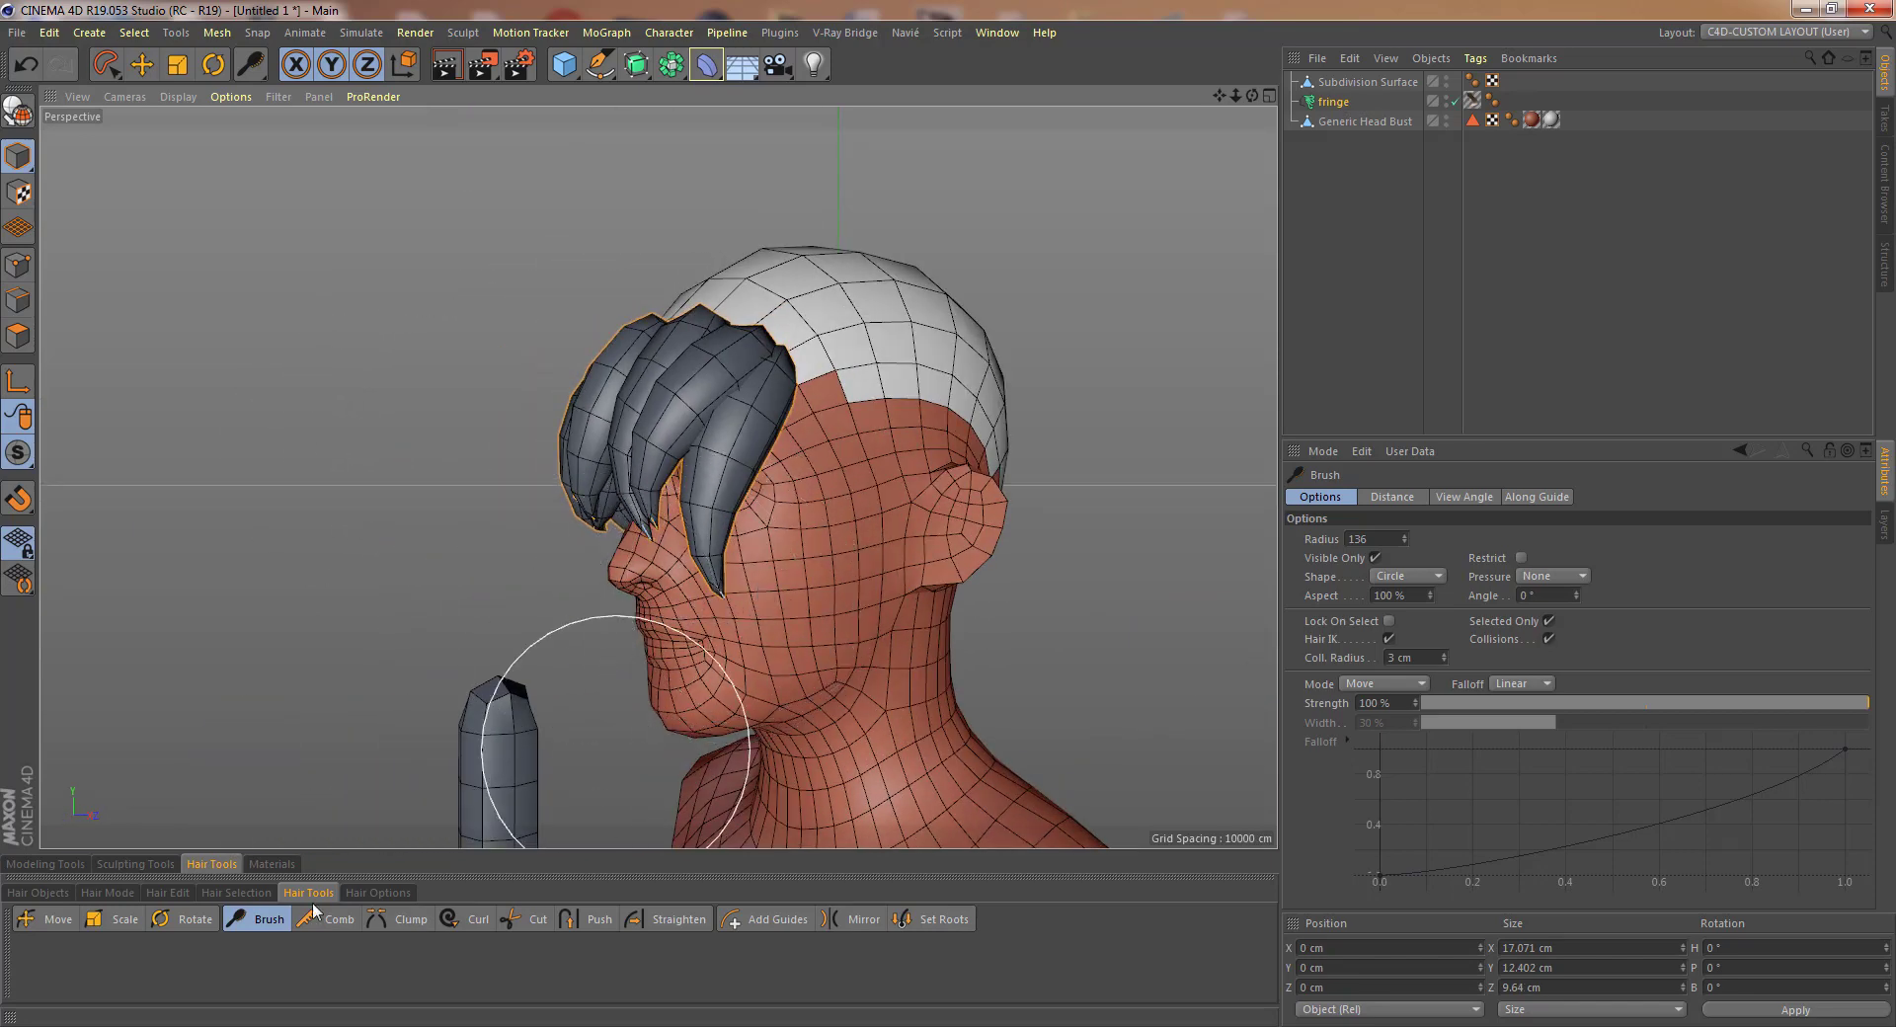
- Brush the fringe from the side and front to even out the strands and their tips above the eyes
click(215, 890)
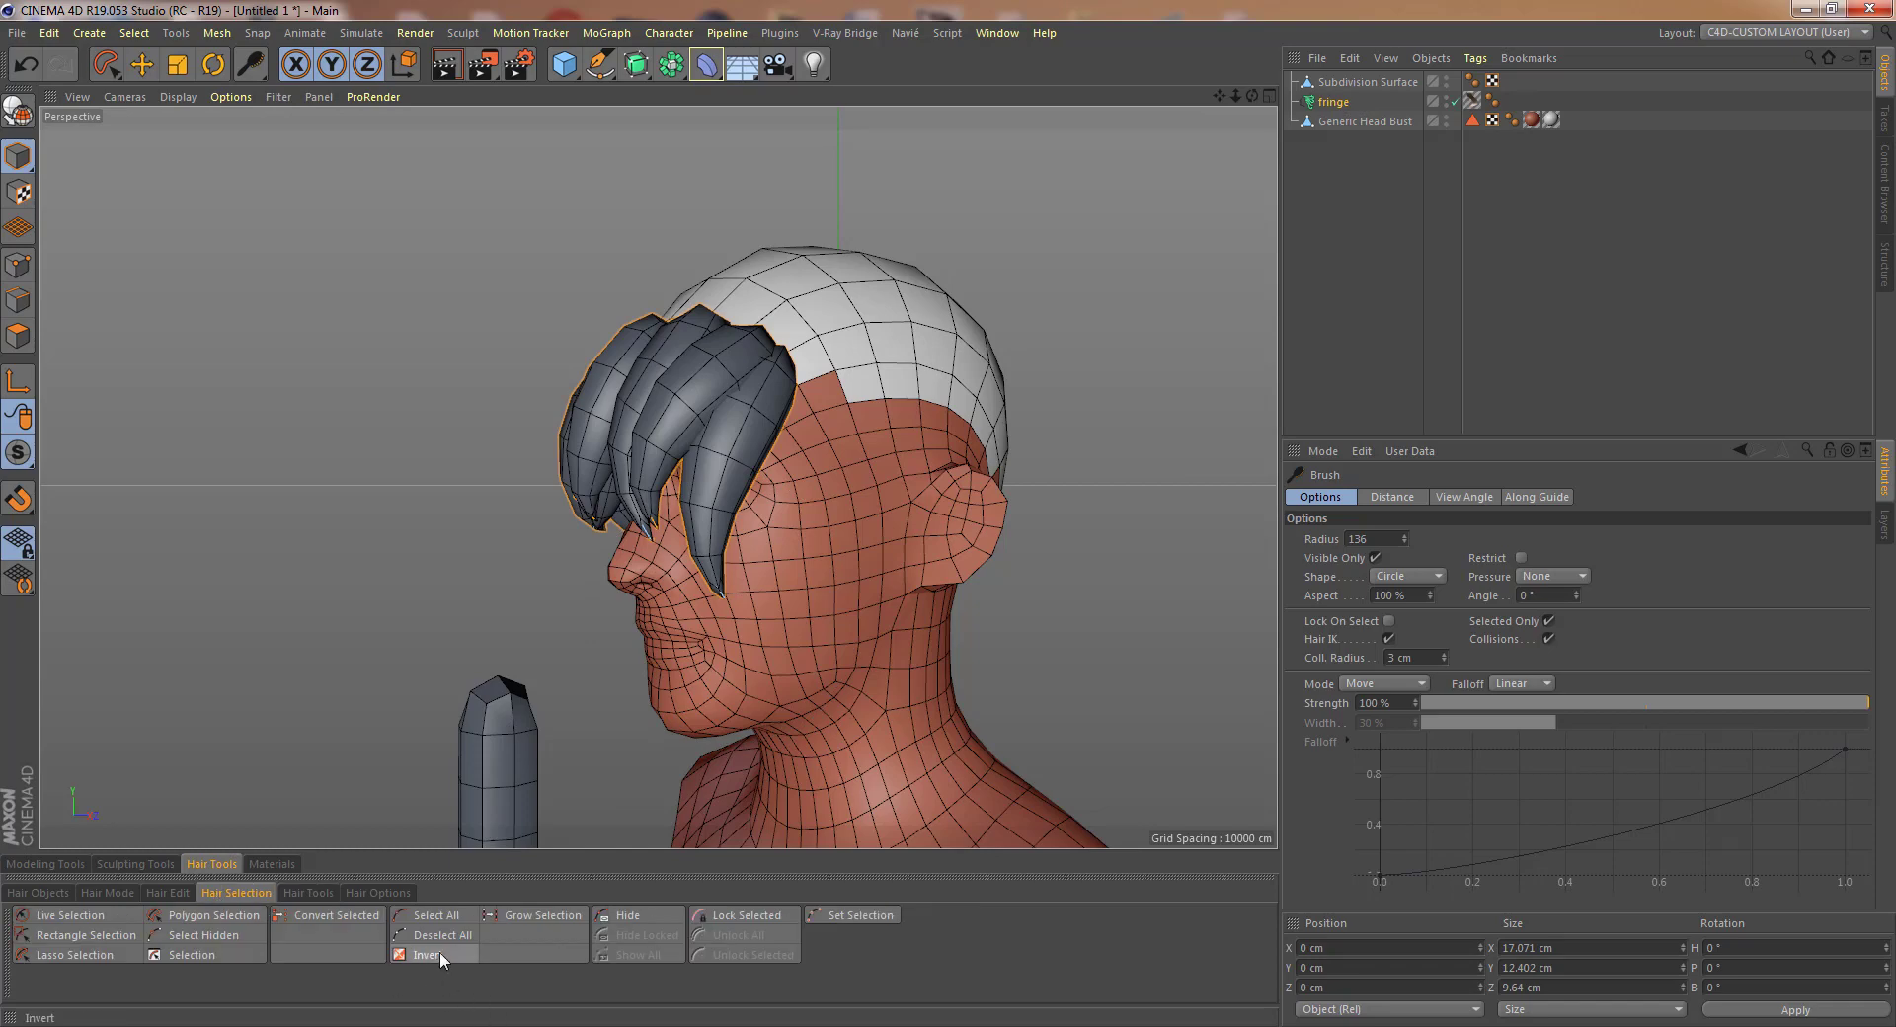
mouse_move(726, 622)
mouse_down()
mouse_move(744, 566)
mouse_move(775, 603)
mouse_move(755, 498)
mouse_move(677, 617)
mouse_up()
key(ctrl+shift+z)
mouse_move(898, 567)
alt+mouse_down()
mouse_move(1080, 553)
mouse_move(1177, 581)
mouse_move(1201, 668)
mouse_move(976, 596)
mouse_move(898, 531)
mouse_move(917, 537)
alt+mouse_up()
alt+right_drag(632, 519, 748, 527)
mouse_move(570, 437)
alt+mouse_down()
mouse_move(656, 449)
mouse_move(583, 438)
alt+mouse_up()
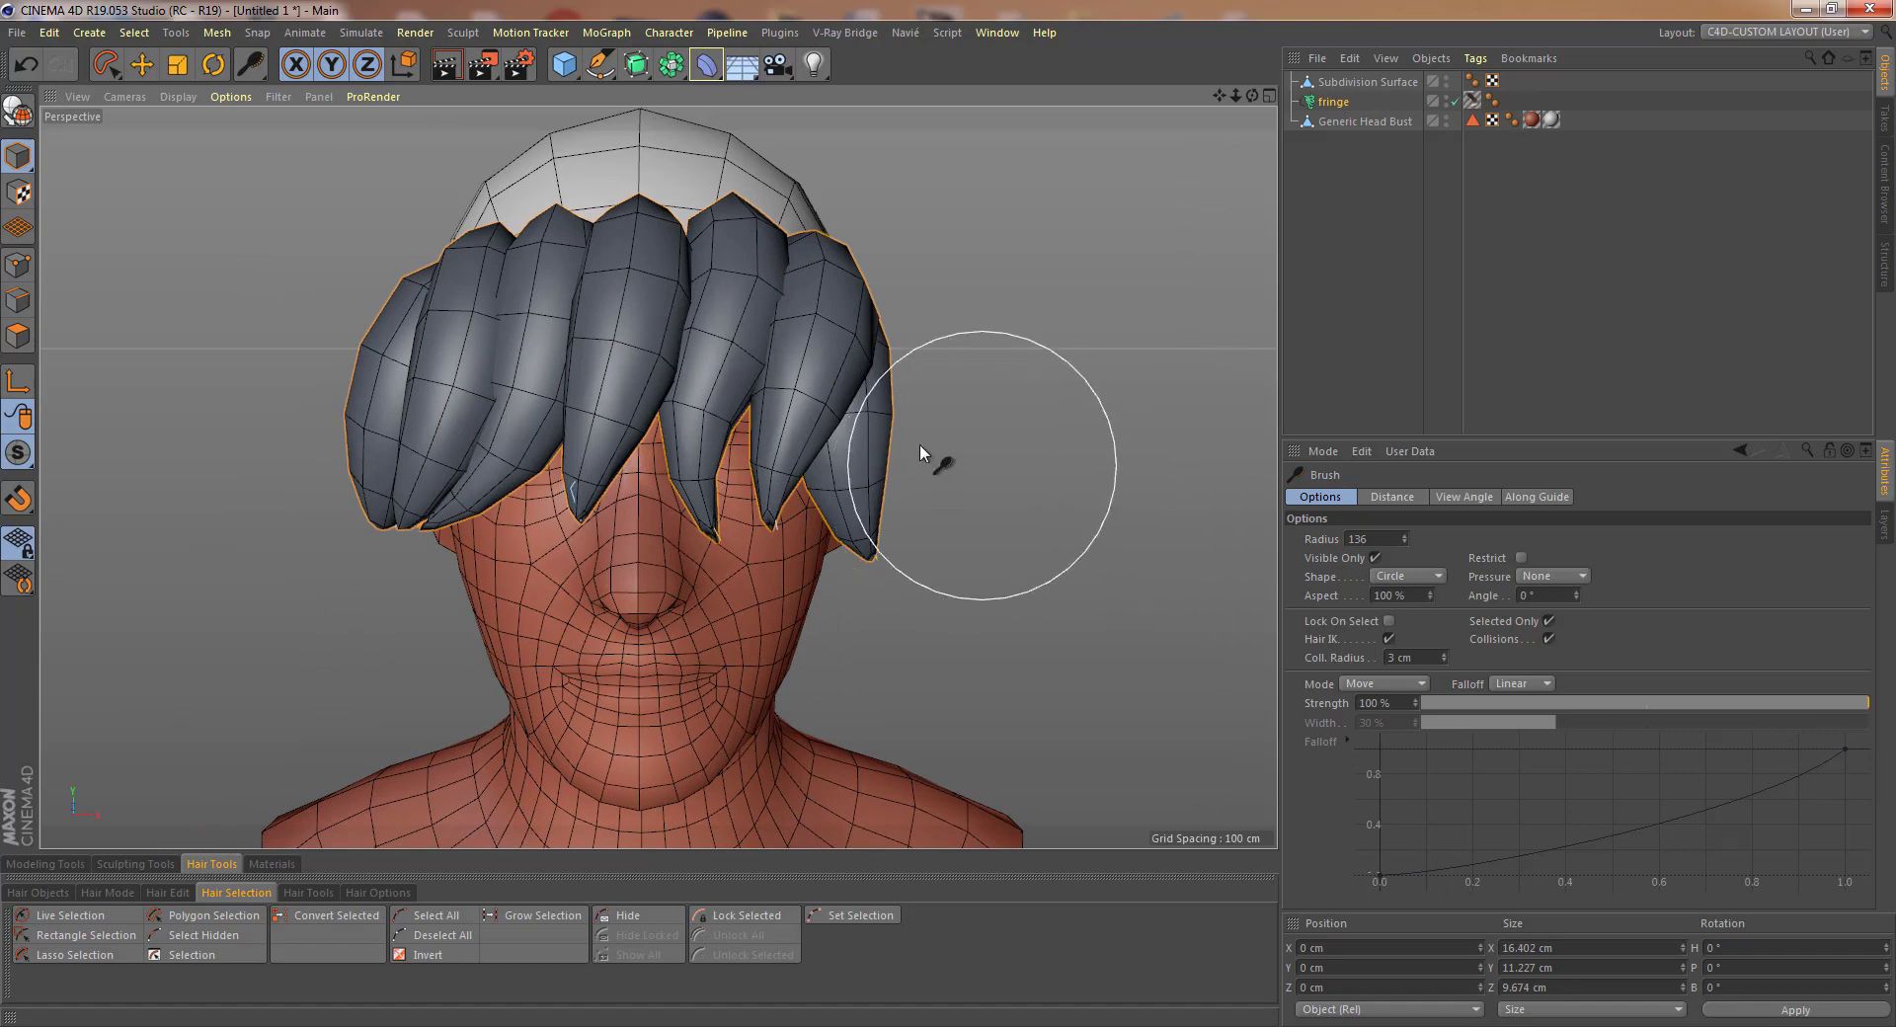
- Select the capsule-like source mesh's polygons and scale them thinner along Z to about 3.3 cm
alt+right_drag(932, 458, 797, 474)
mouse_move(797, 474)
alt+mouse_down()
mouse_move(661, 491)
mouse_move(788, 513)
mouse_move(903, 489)
mouse_move(829, 464)
alt+mouse_up()
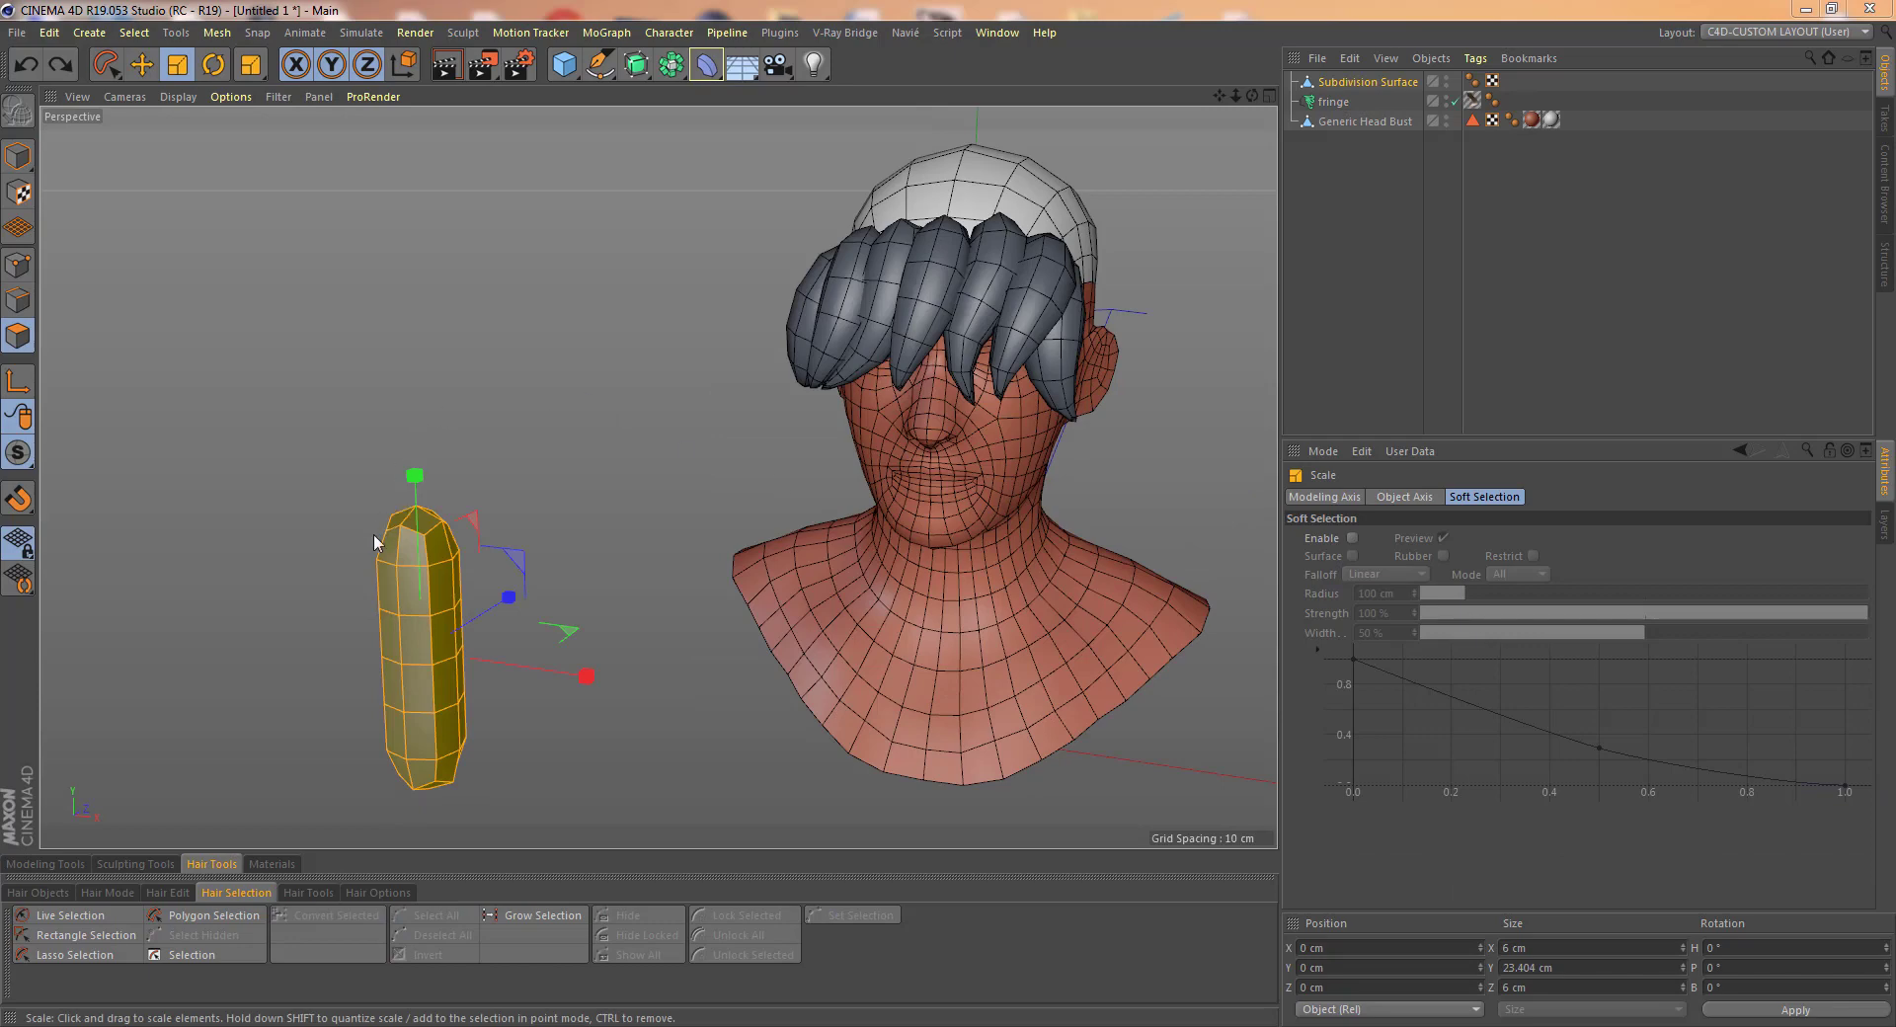
alt+drag(374, 534, 320, 513)
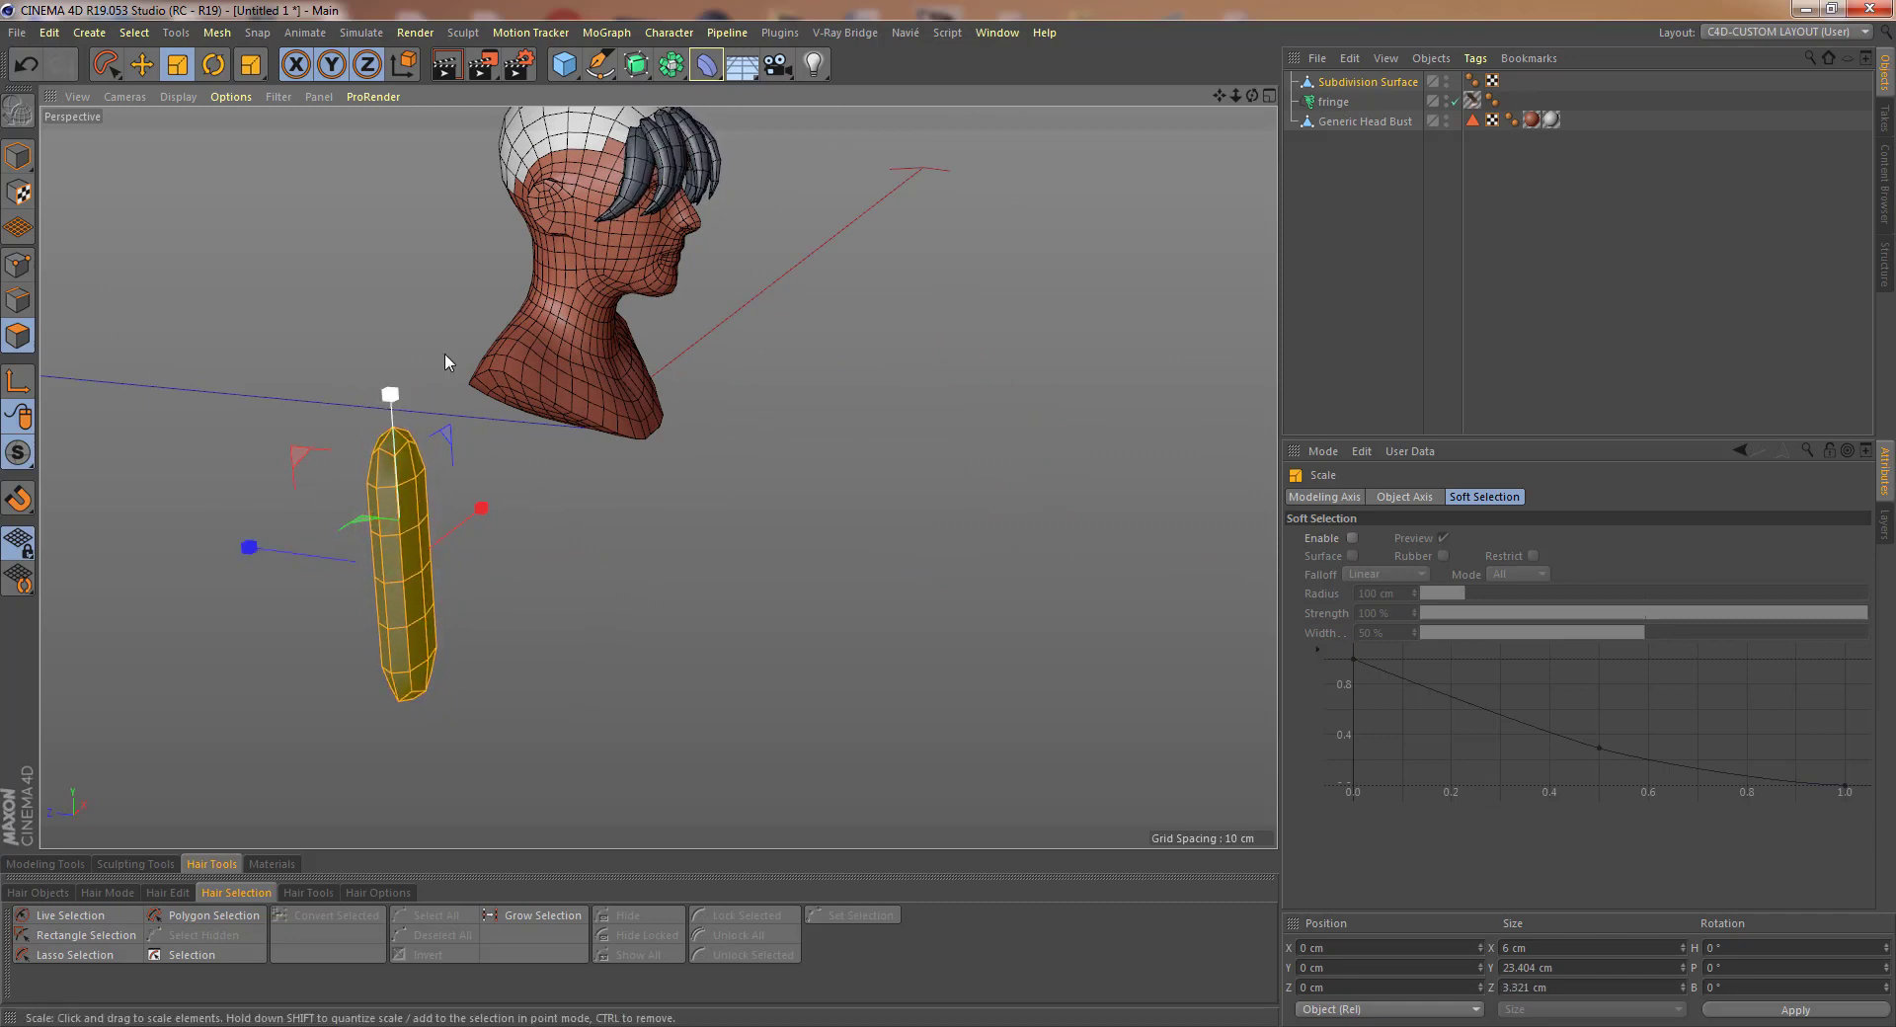
- Undo the last thinning of the capsule-like source mesh and move the whole mesh beside the head at about X -16.9 cm, Y 28.3 cm
key(ctrl+z)
alt+drag(601, 373, 122, 67)
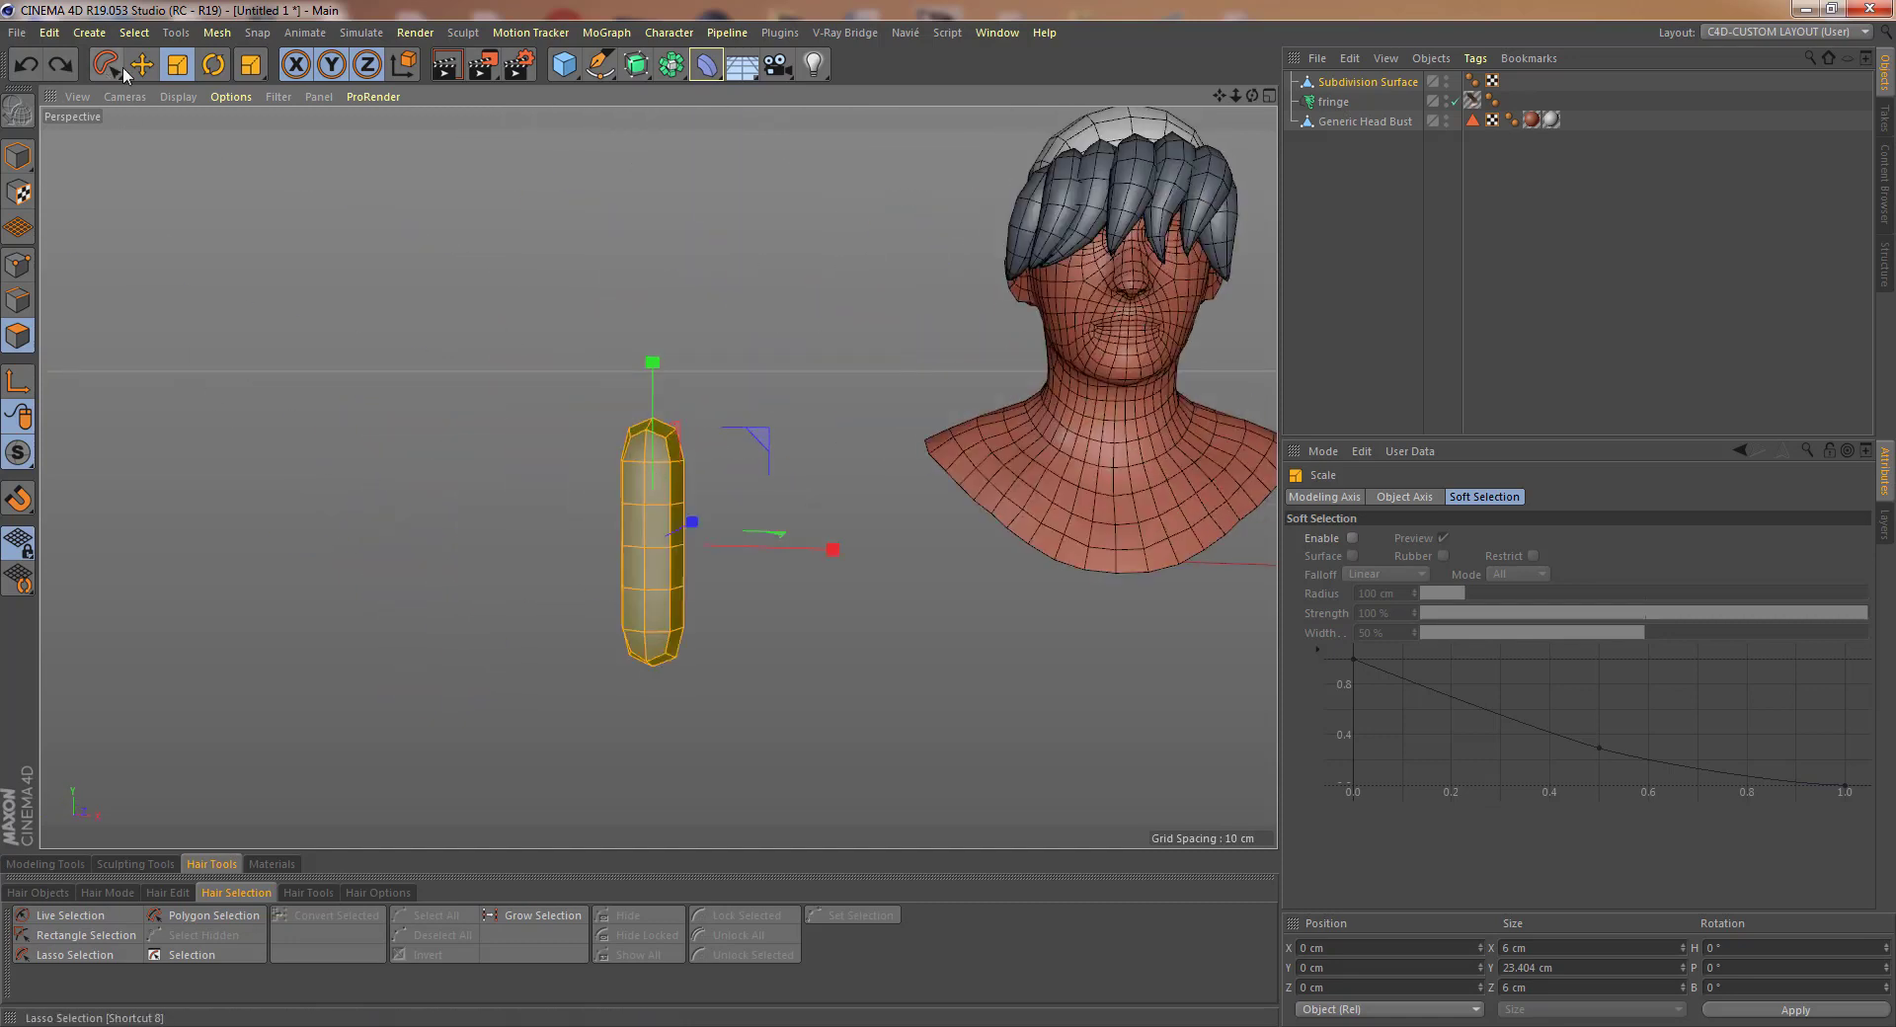
click(141, 64)
click(18, 157)
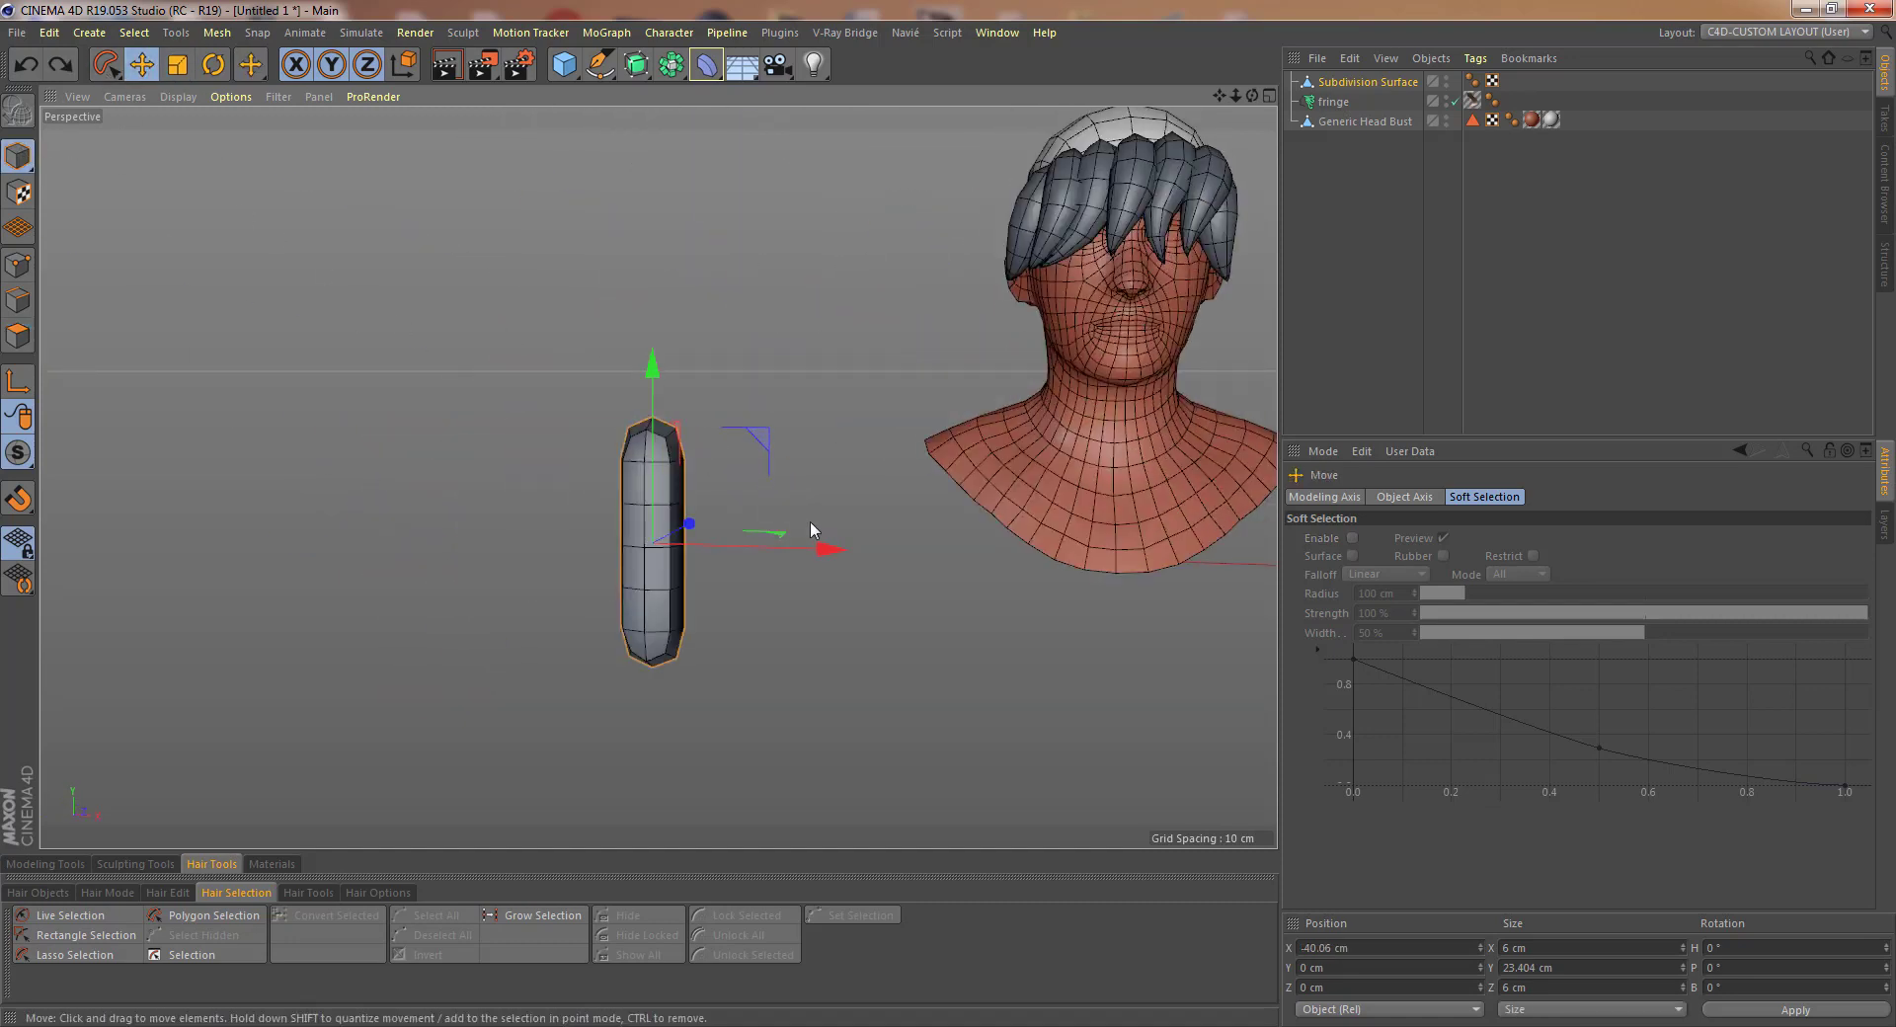
drag(809, 530, 1047, 207)
alt+middle_drag(1047, 208, 798, 395)
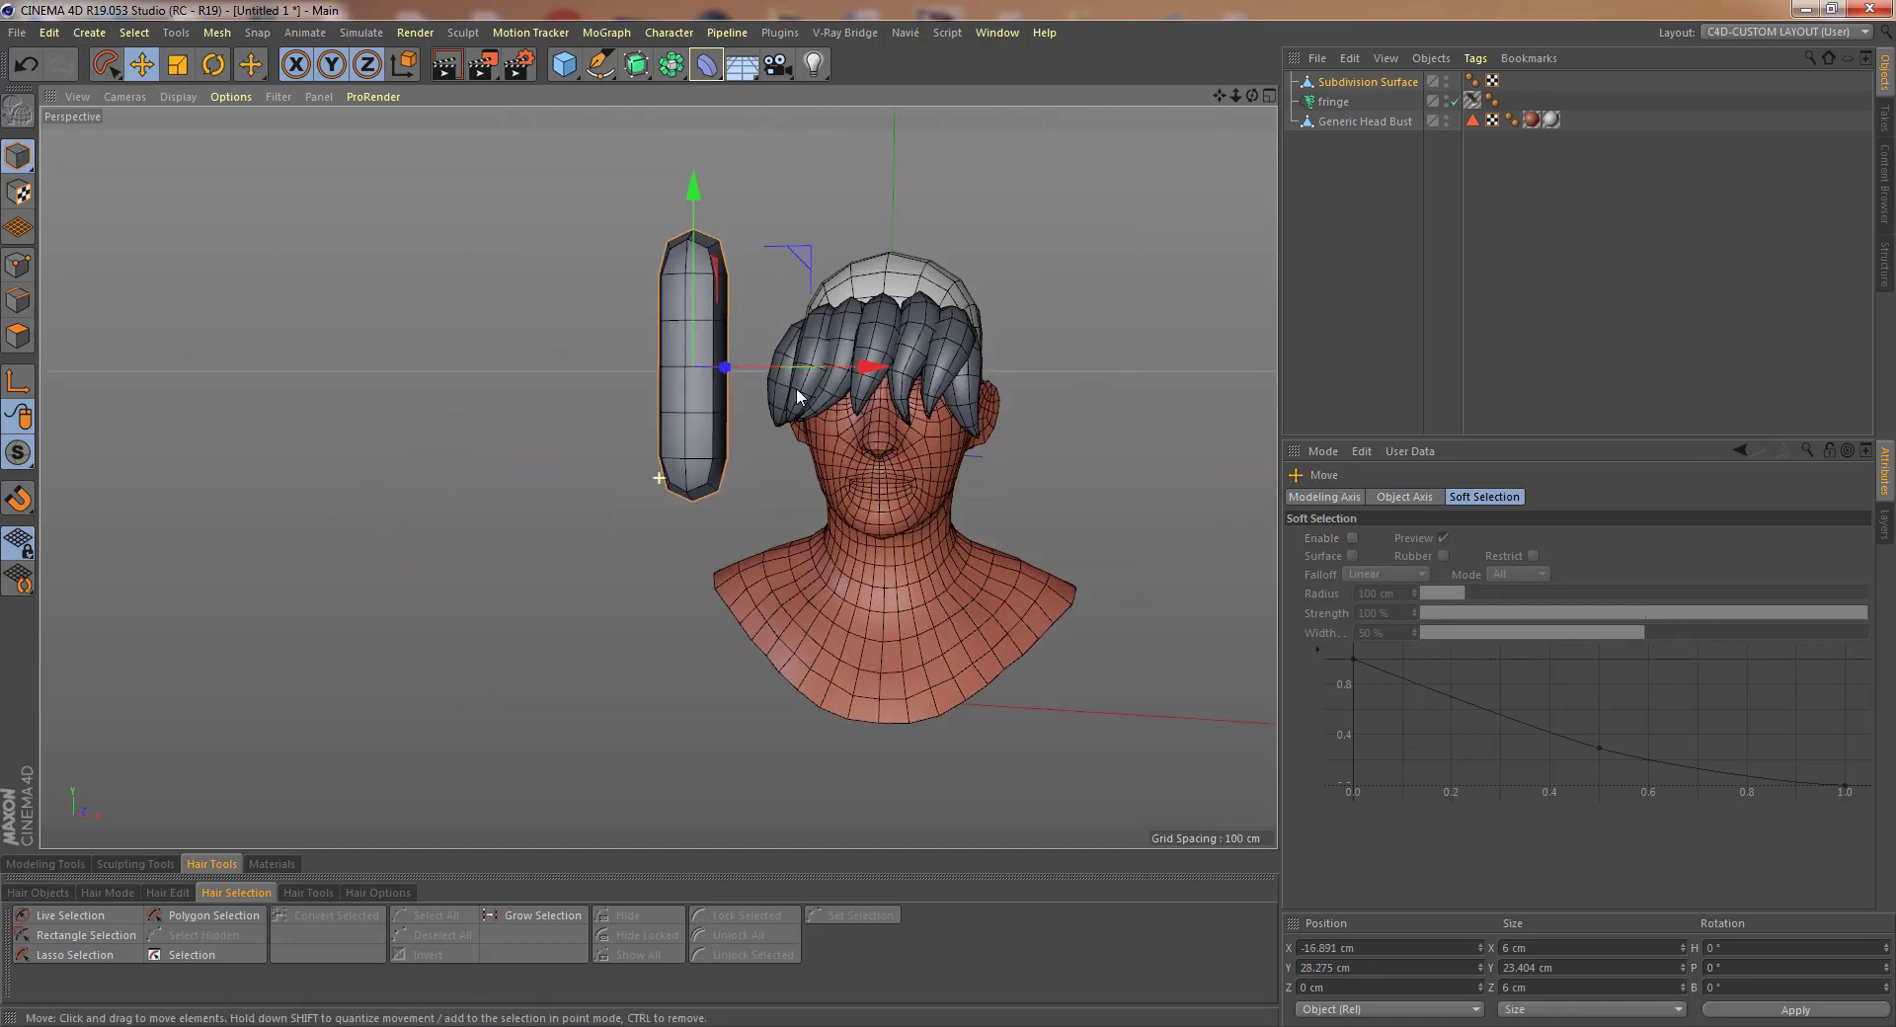
mouse_move(798, 395)
alt+mouse_down()
mouse_move(894, 428)
mouse_move(821, 371)
alt+mouse_up()
scroll(821, 372, up, 5)
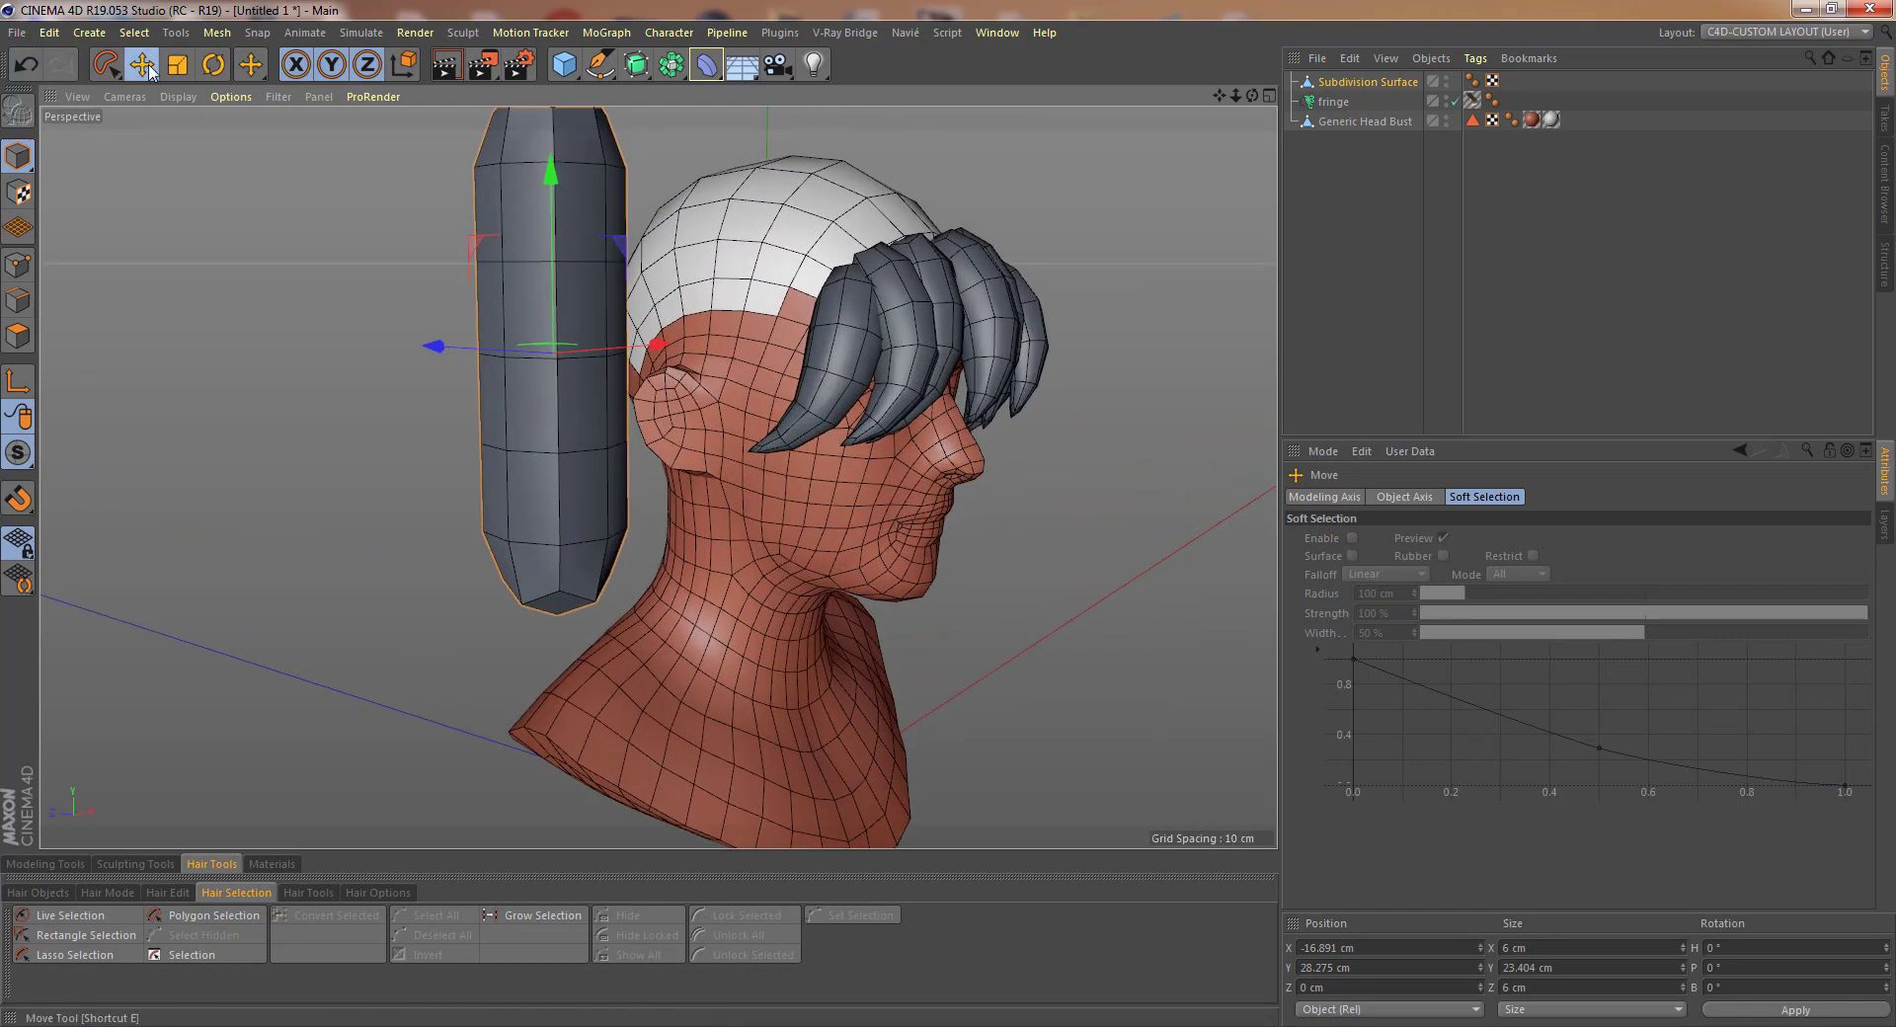
- Scale the source mesh's polygons thinner along Z to about 2.1 cm to flatten the fringe strands
click(18, 335)
alt+drag(553, 316, 257, 297)
click(177, 67)
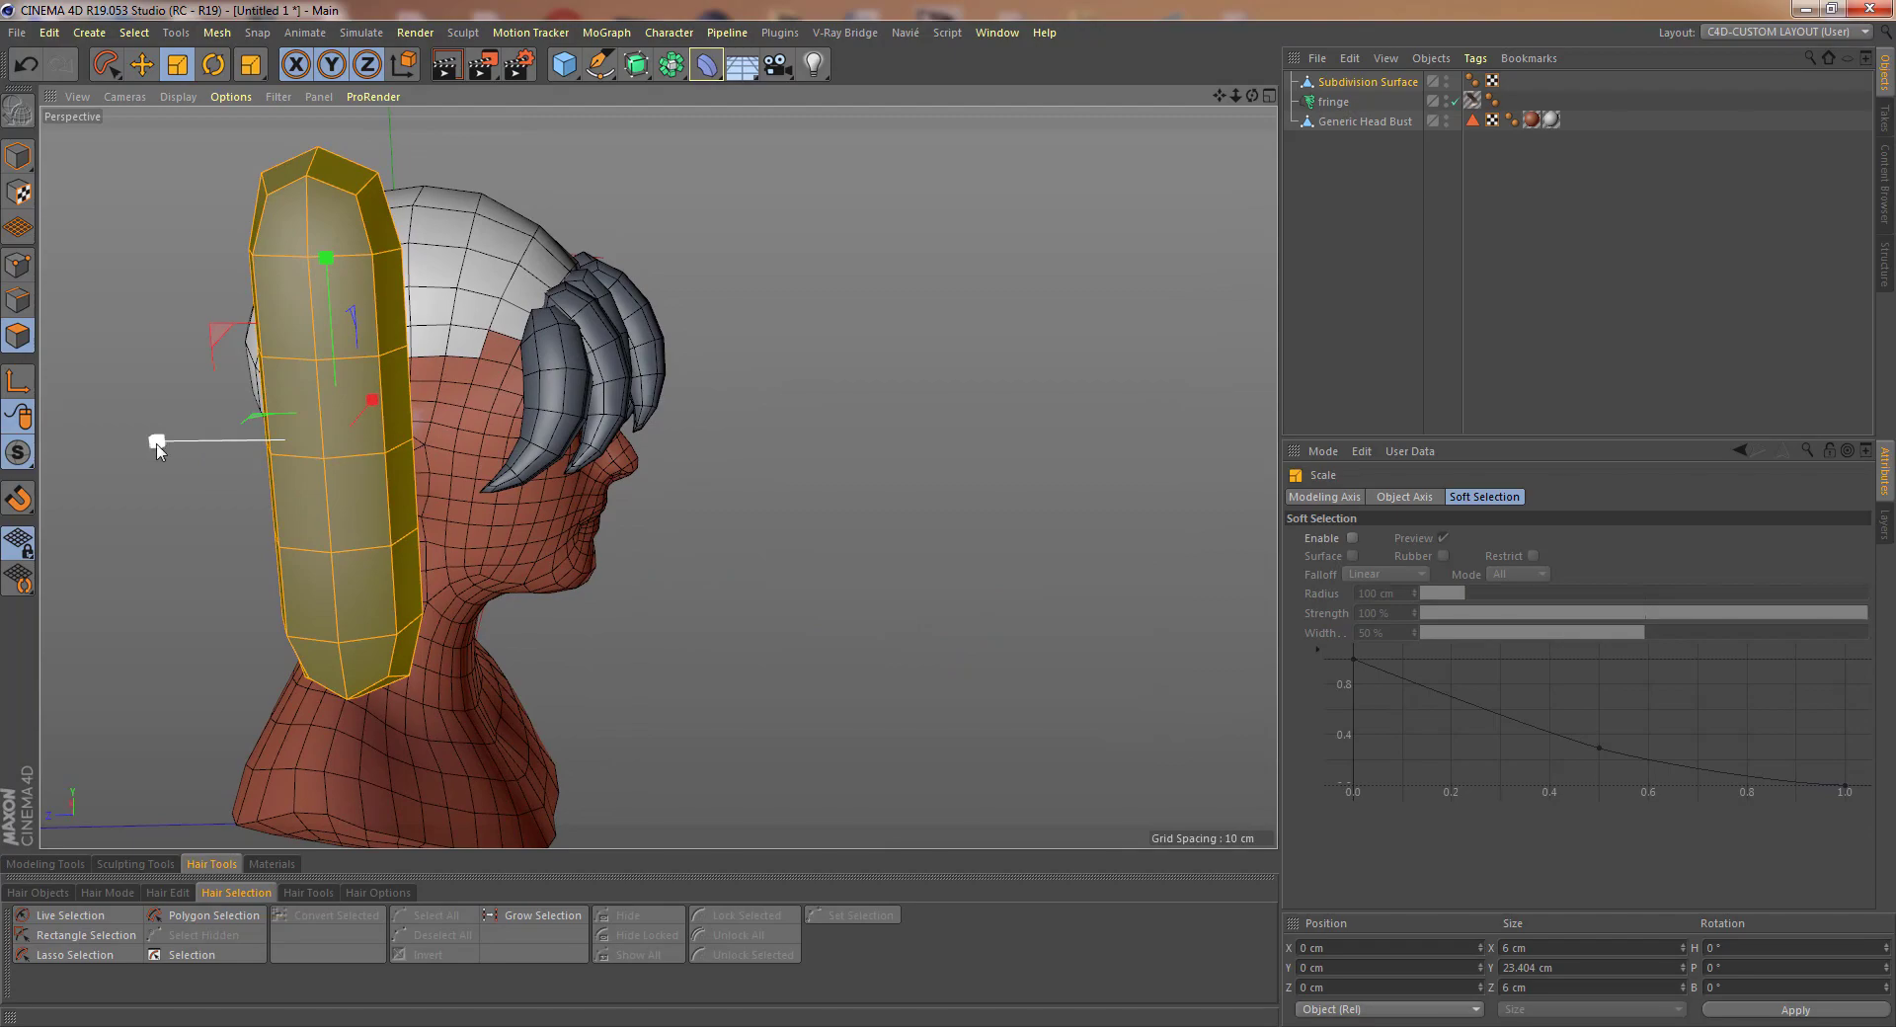
drag(156, 442, 275, 435)
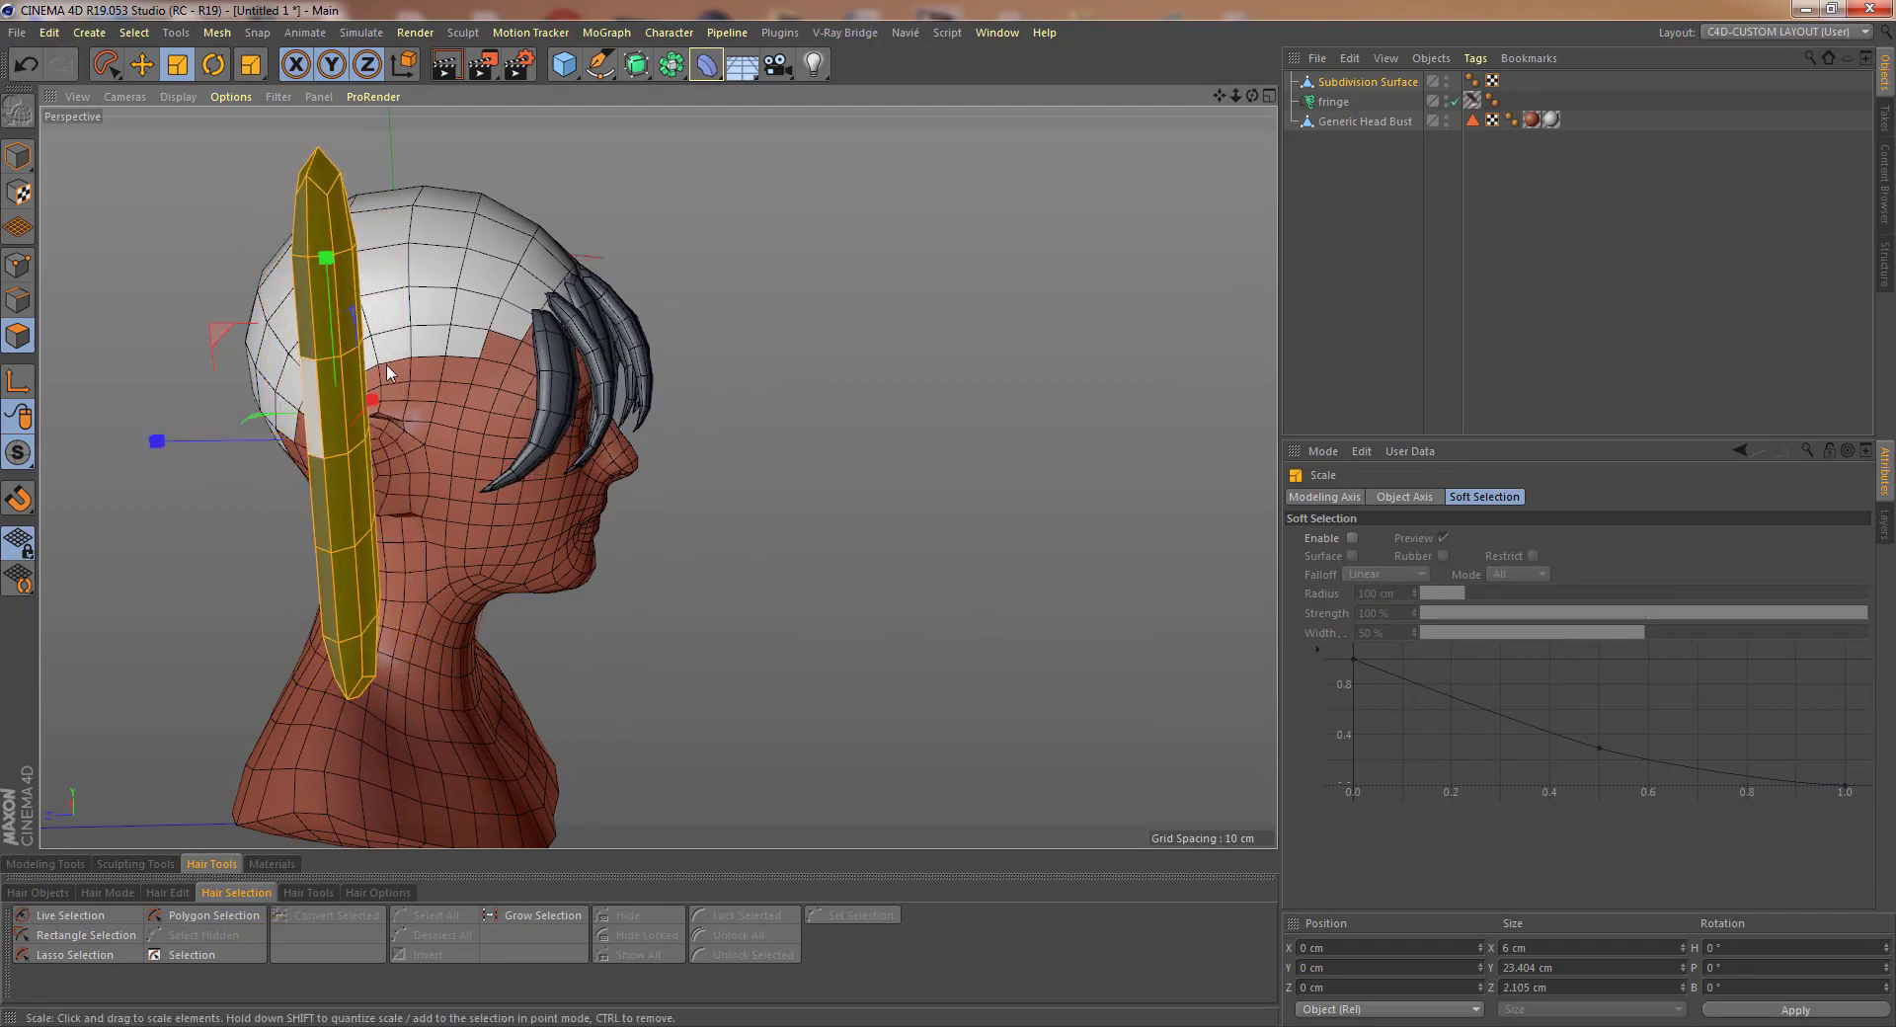
alt+drag(388, 374, 296, 390)
alt+drag(716, 341, 554, 369)
alt+middle_drag(554, 369, 598, 367)
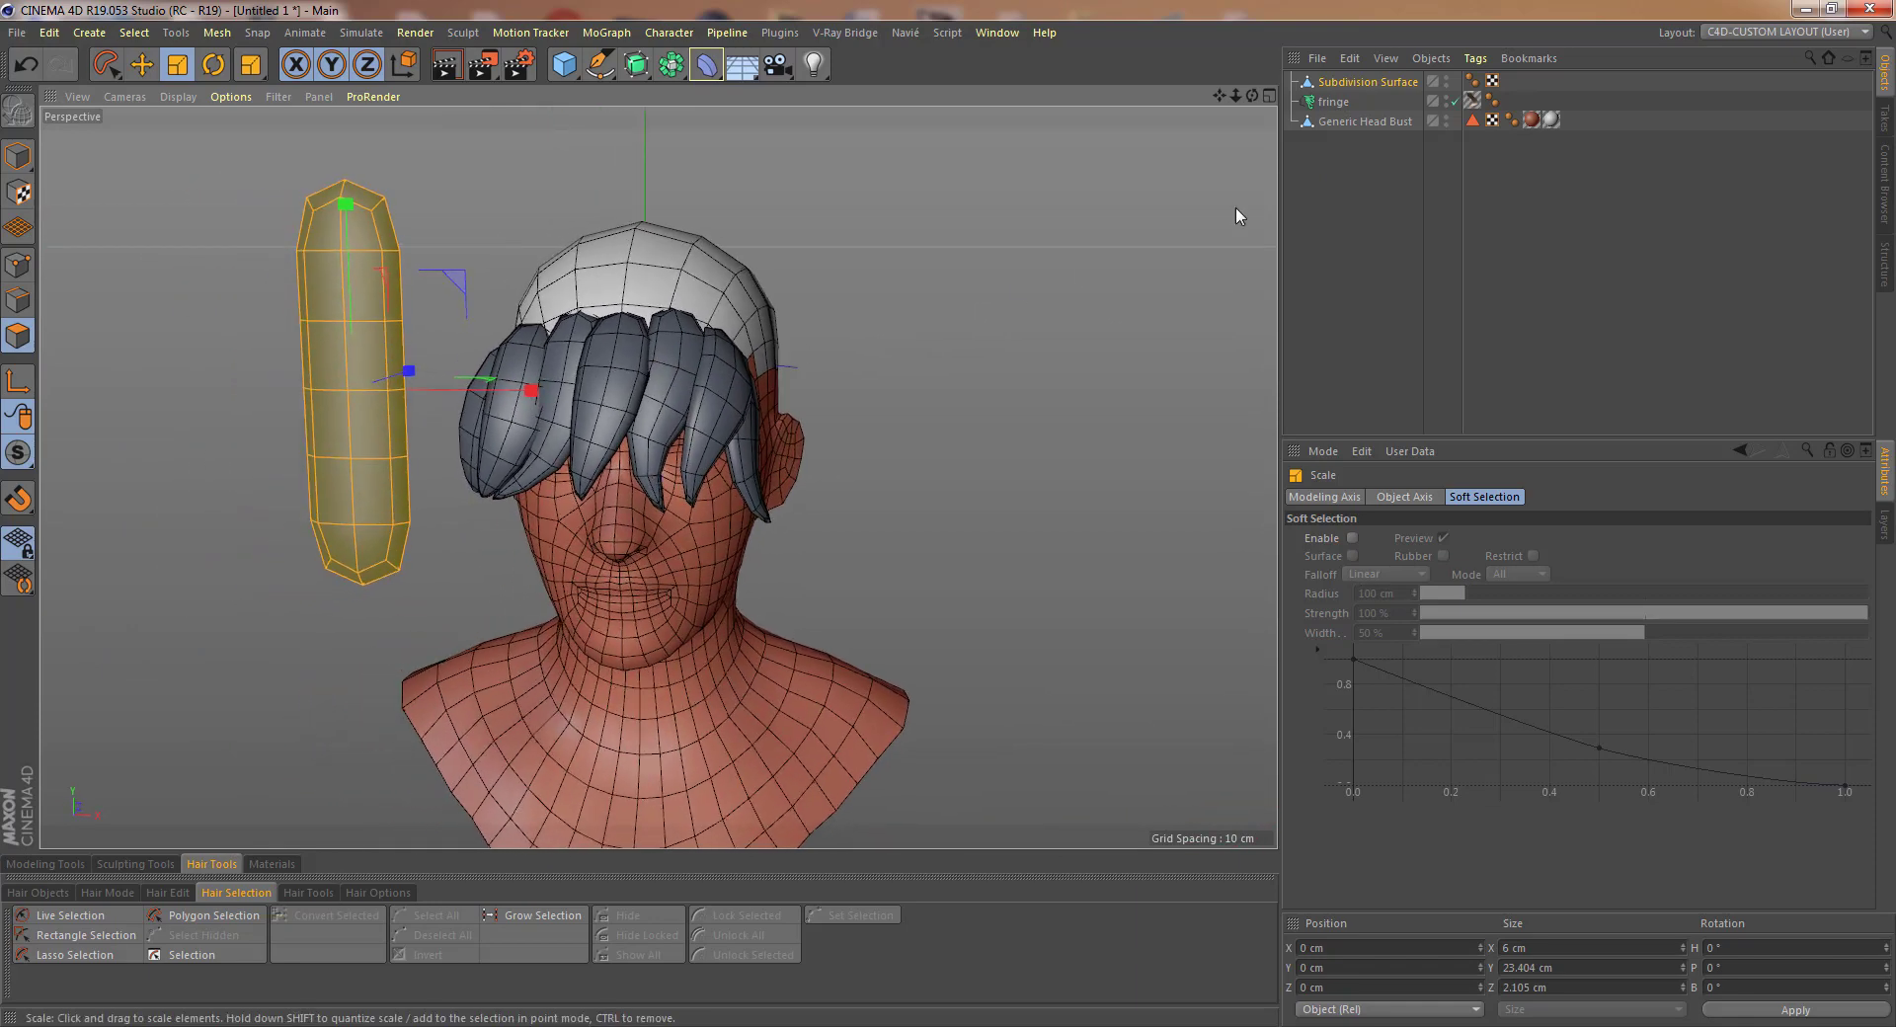
- Convert the fringe hair object into an editable polygon object and hide the source mesh in the viewport
click(1333, 101)
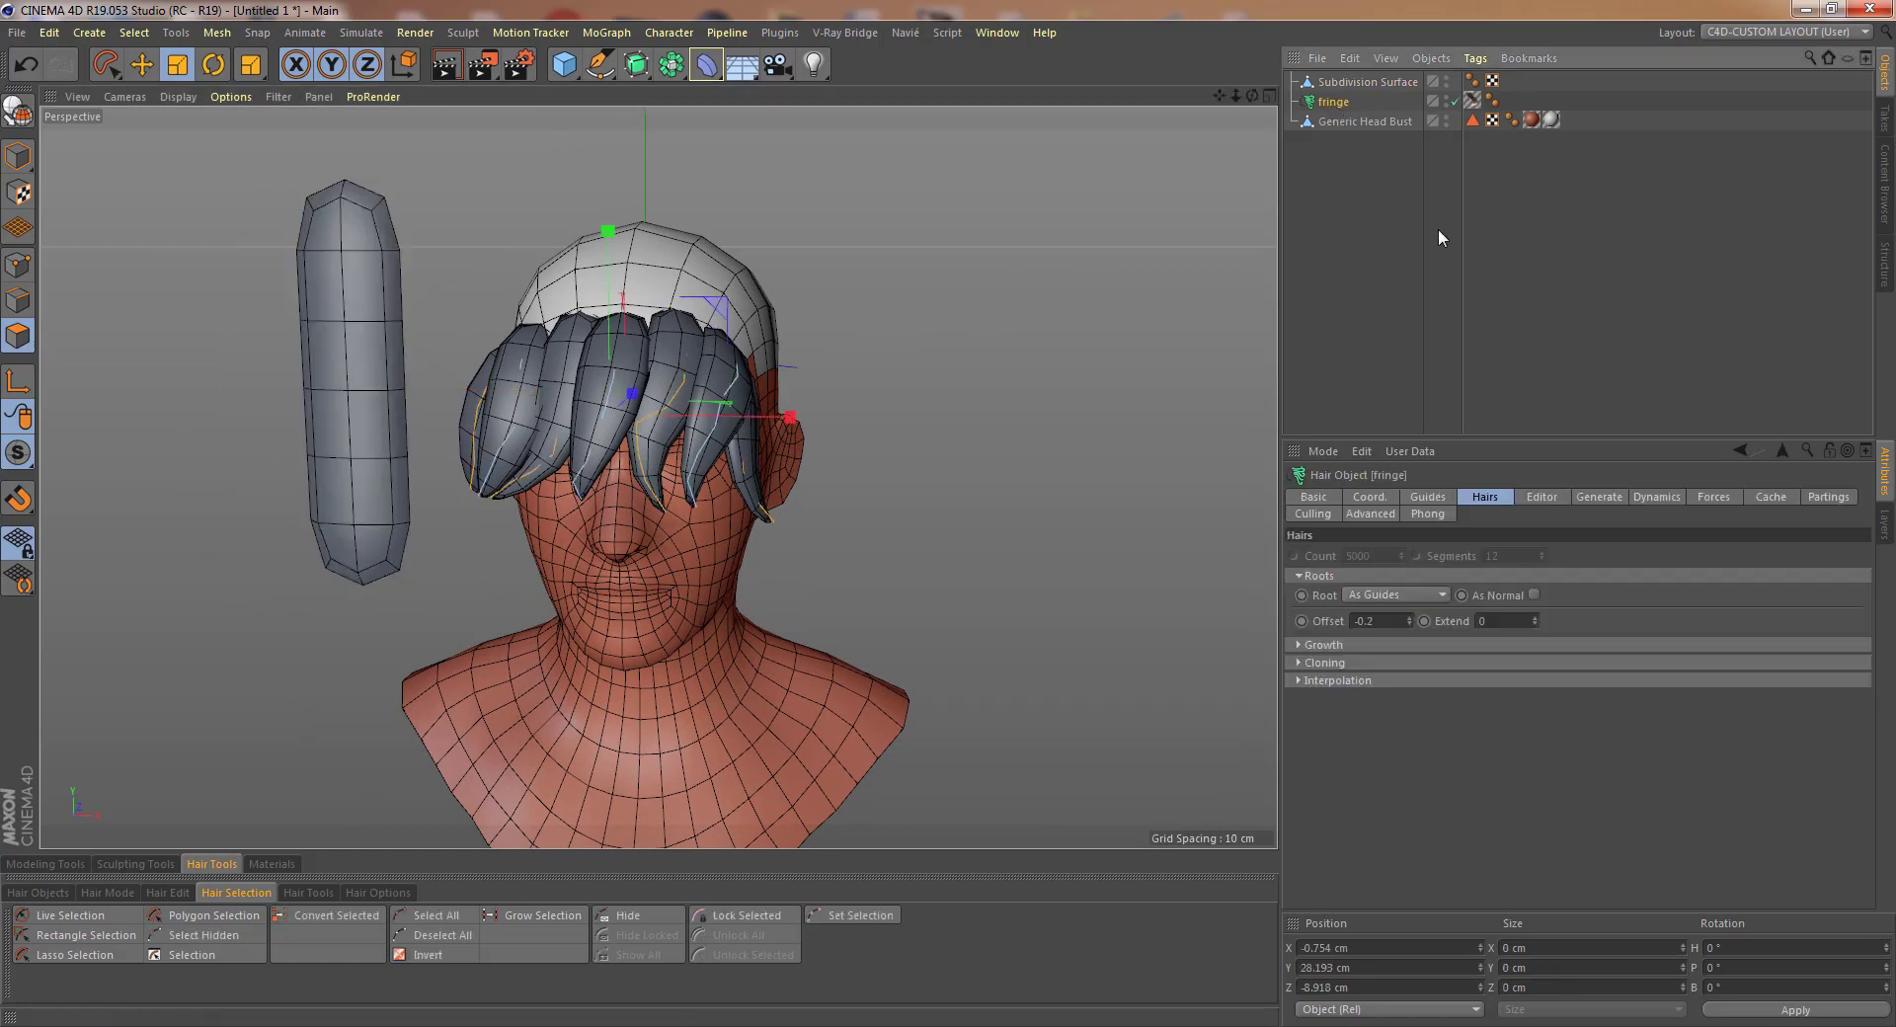
click(1606, 495)
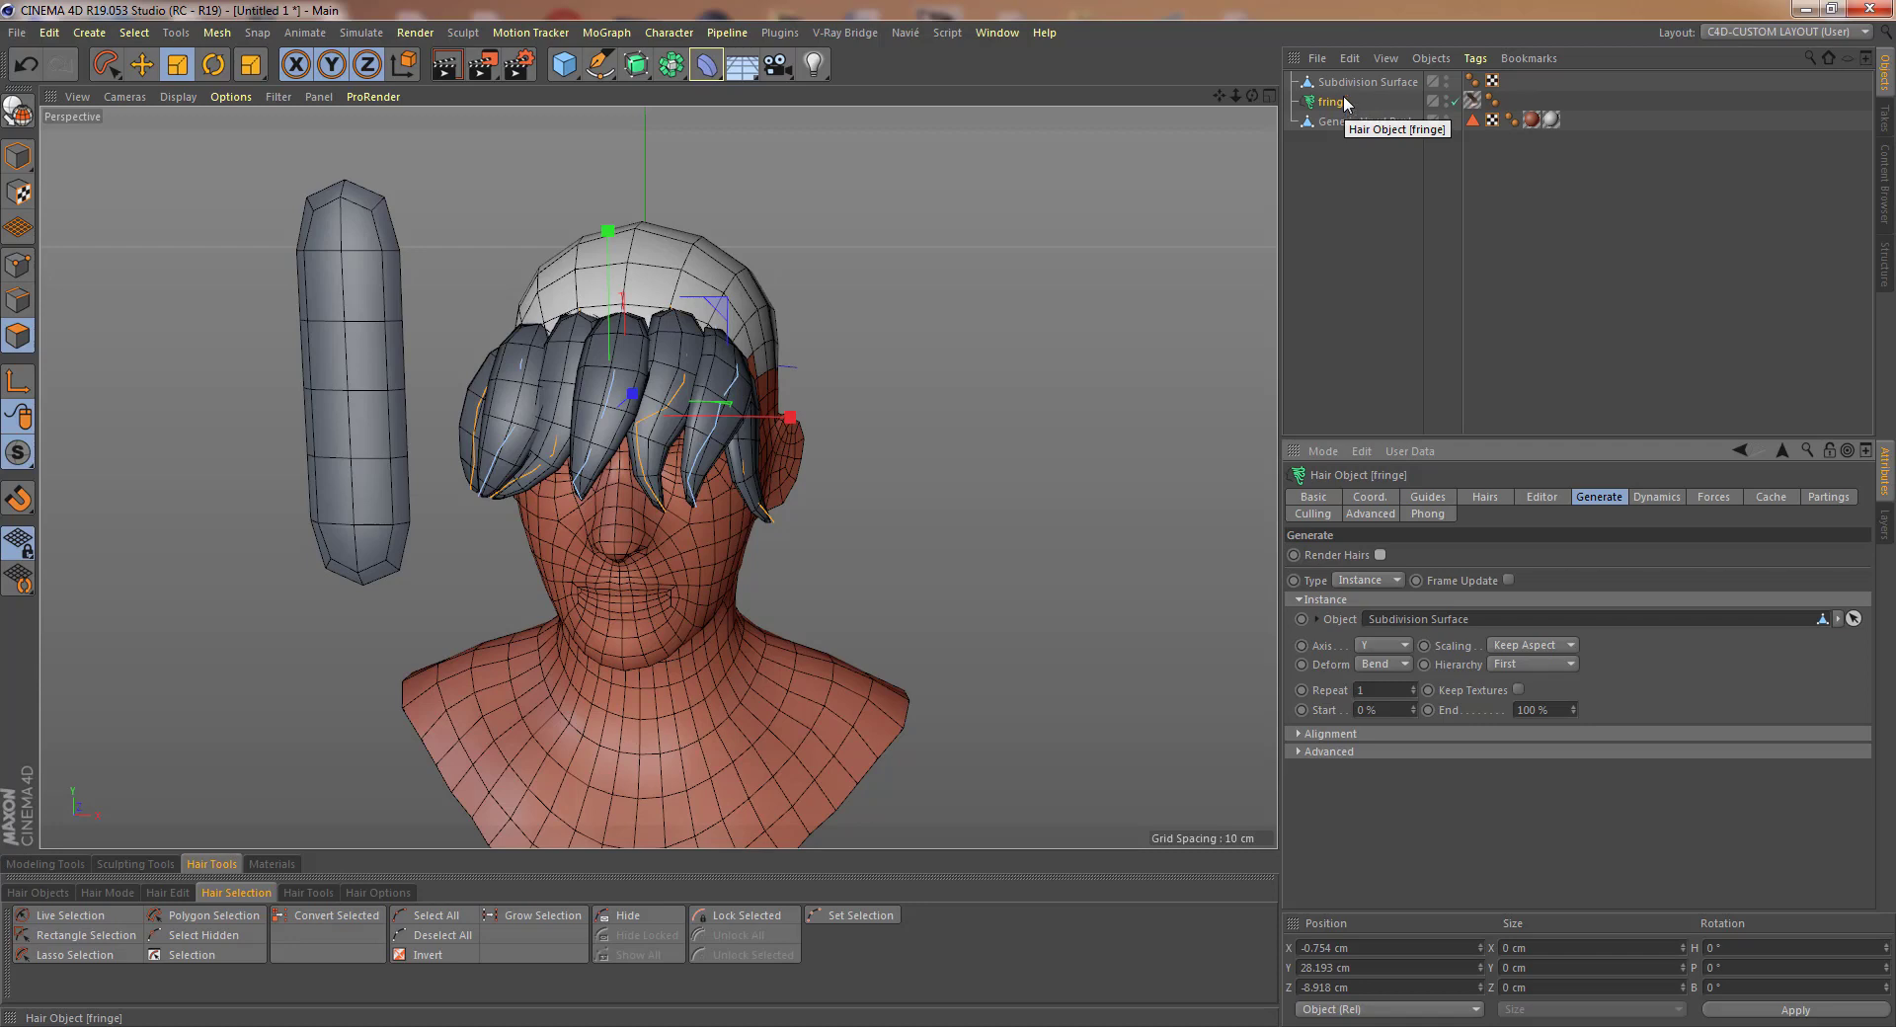
click(19, 110)
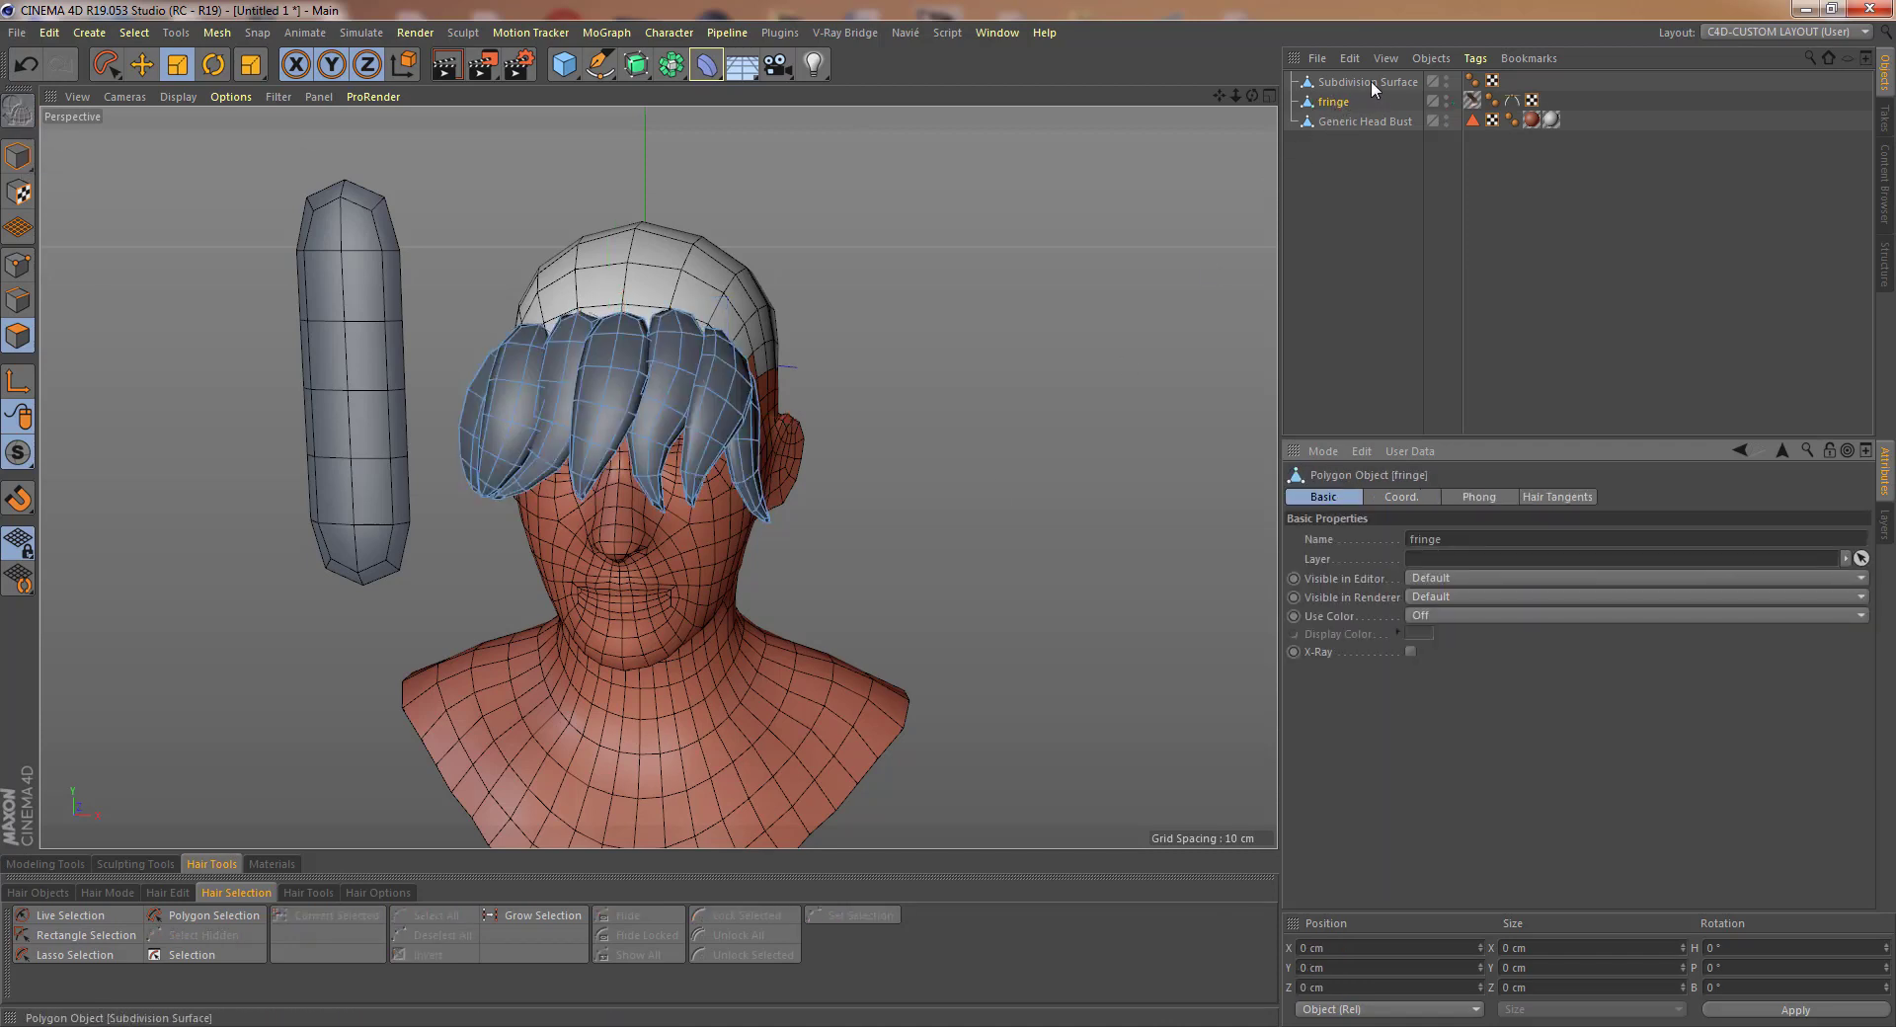
click(1447, 78)
click(1448, 85)
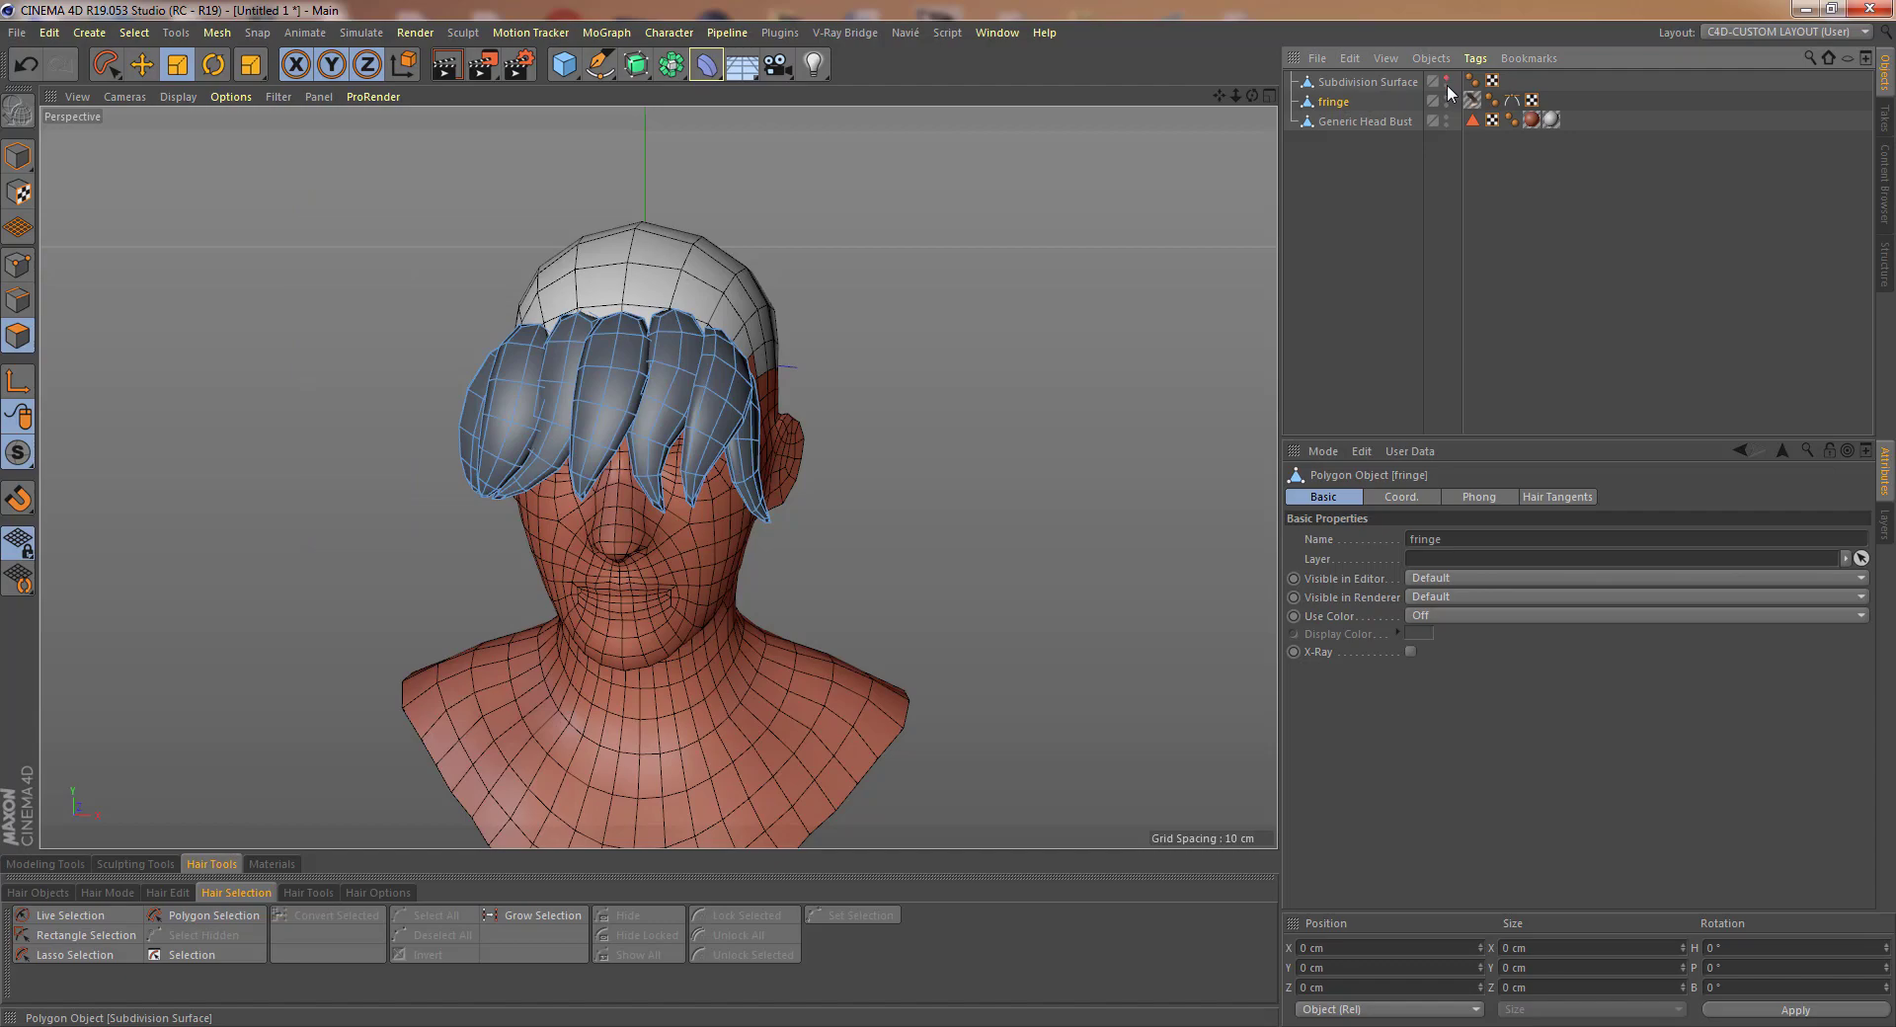
- Split the fringe mesh into separate objects, one per strand, with Polygon Groups to Objects
alt+drag(578, 403, 677, 426)
alt+right_drag(677, 426, 784, 404)
alt+drag(784, 405, 632, 425)
scroll(652, 410, down, 6)
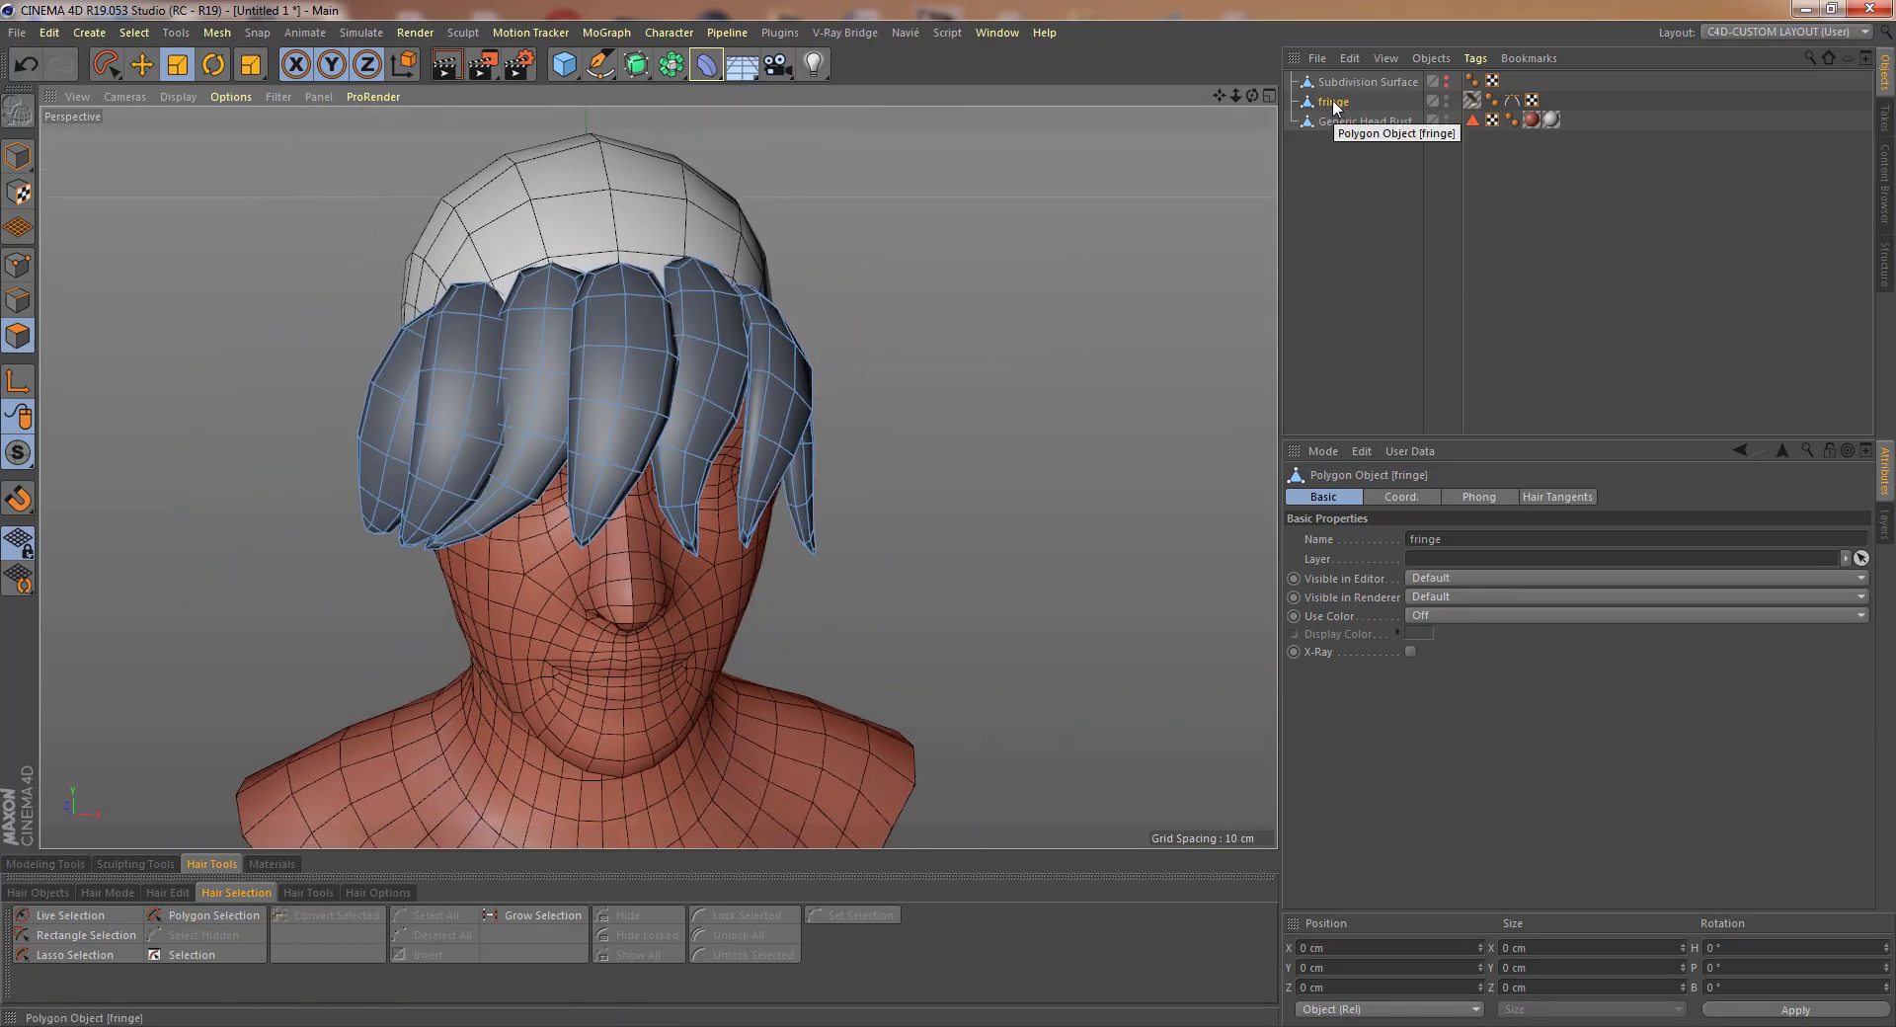
click(220, 32)
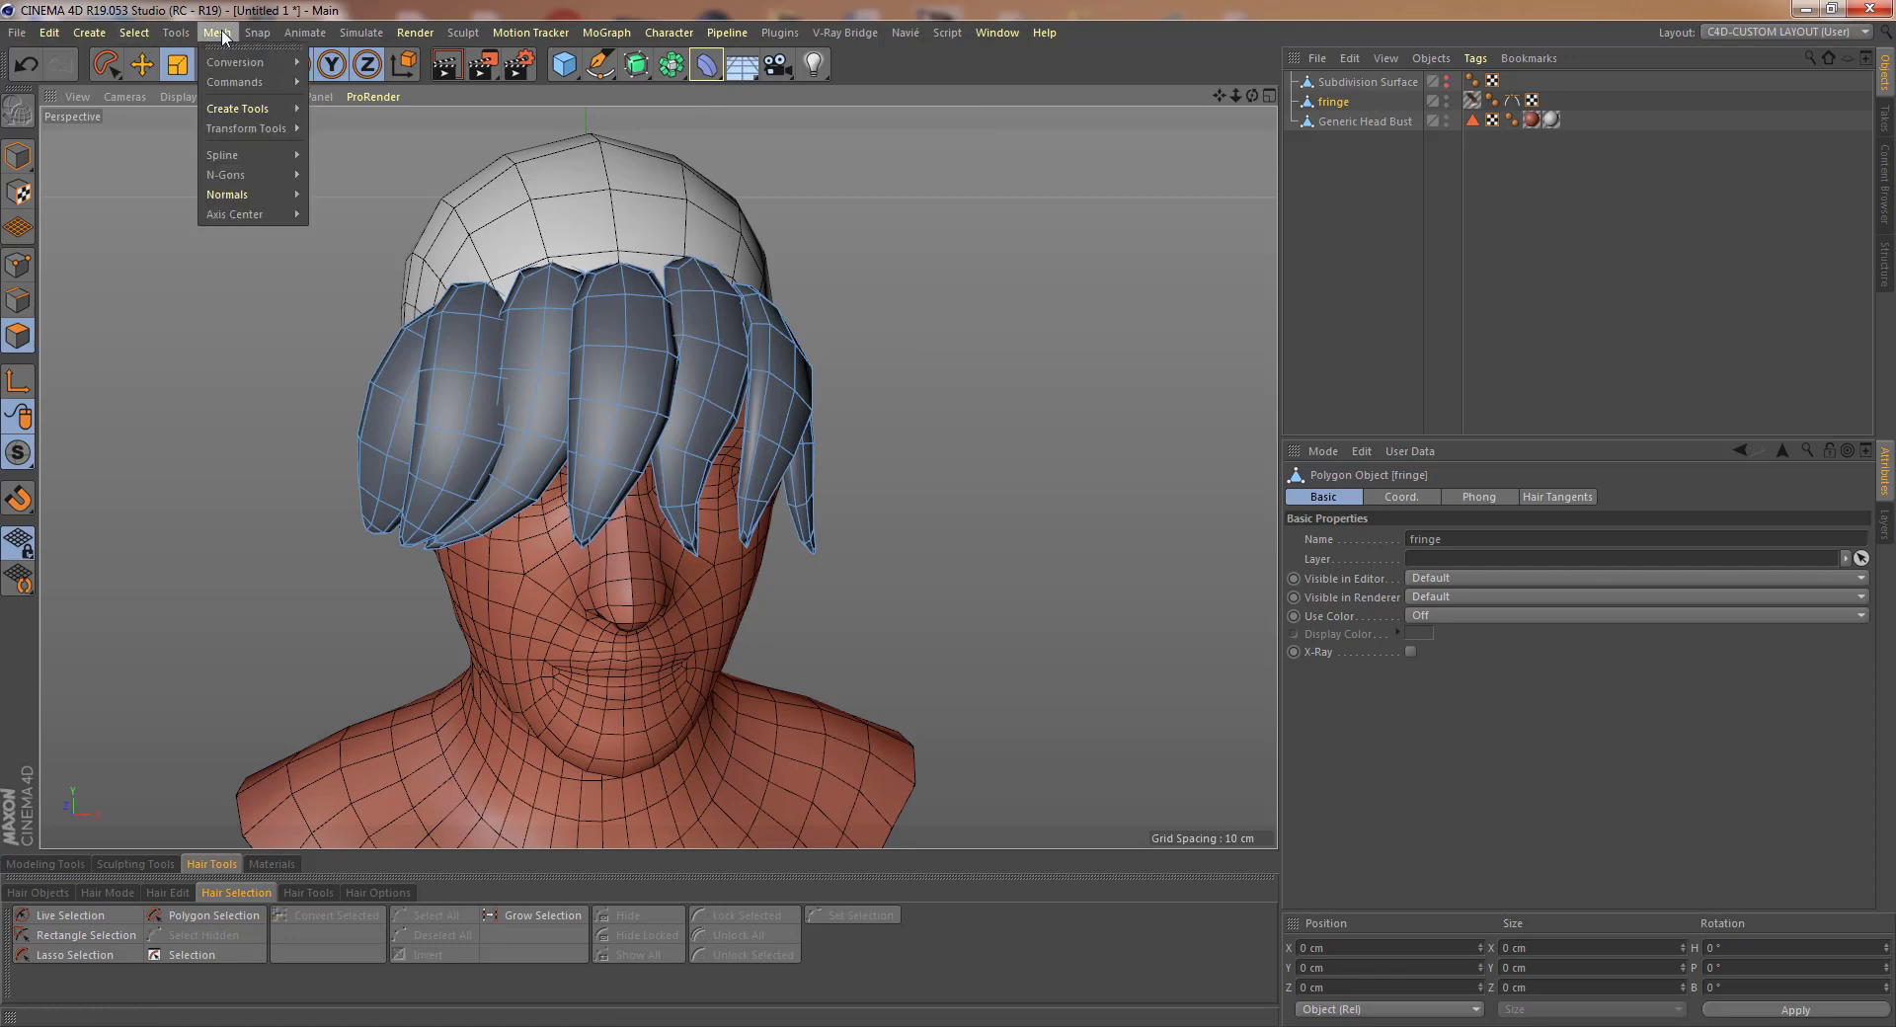
mouse_move(258, 61)
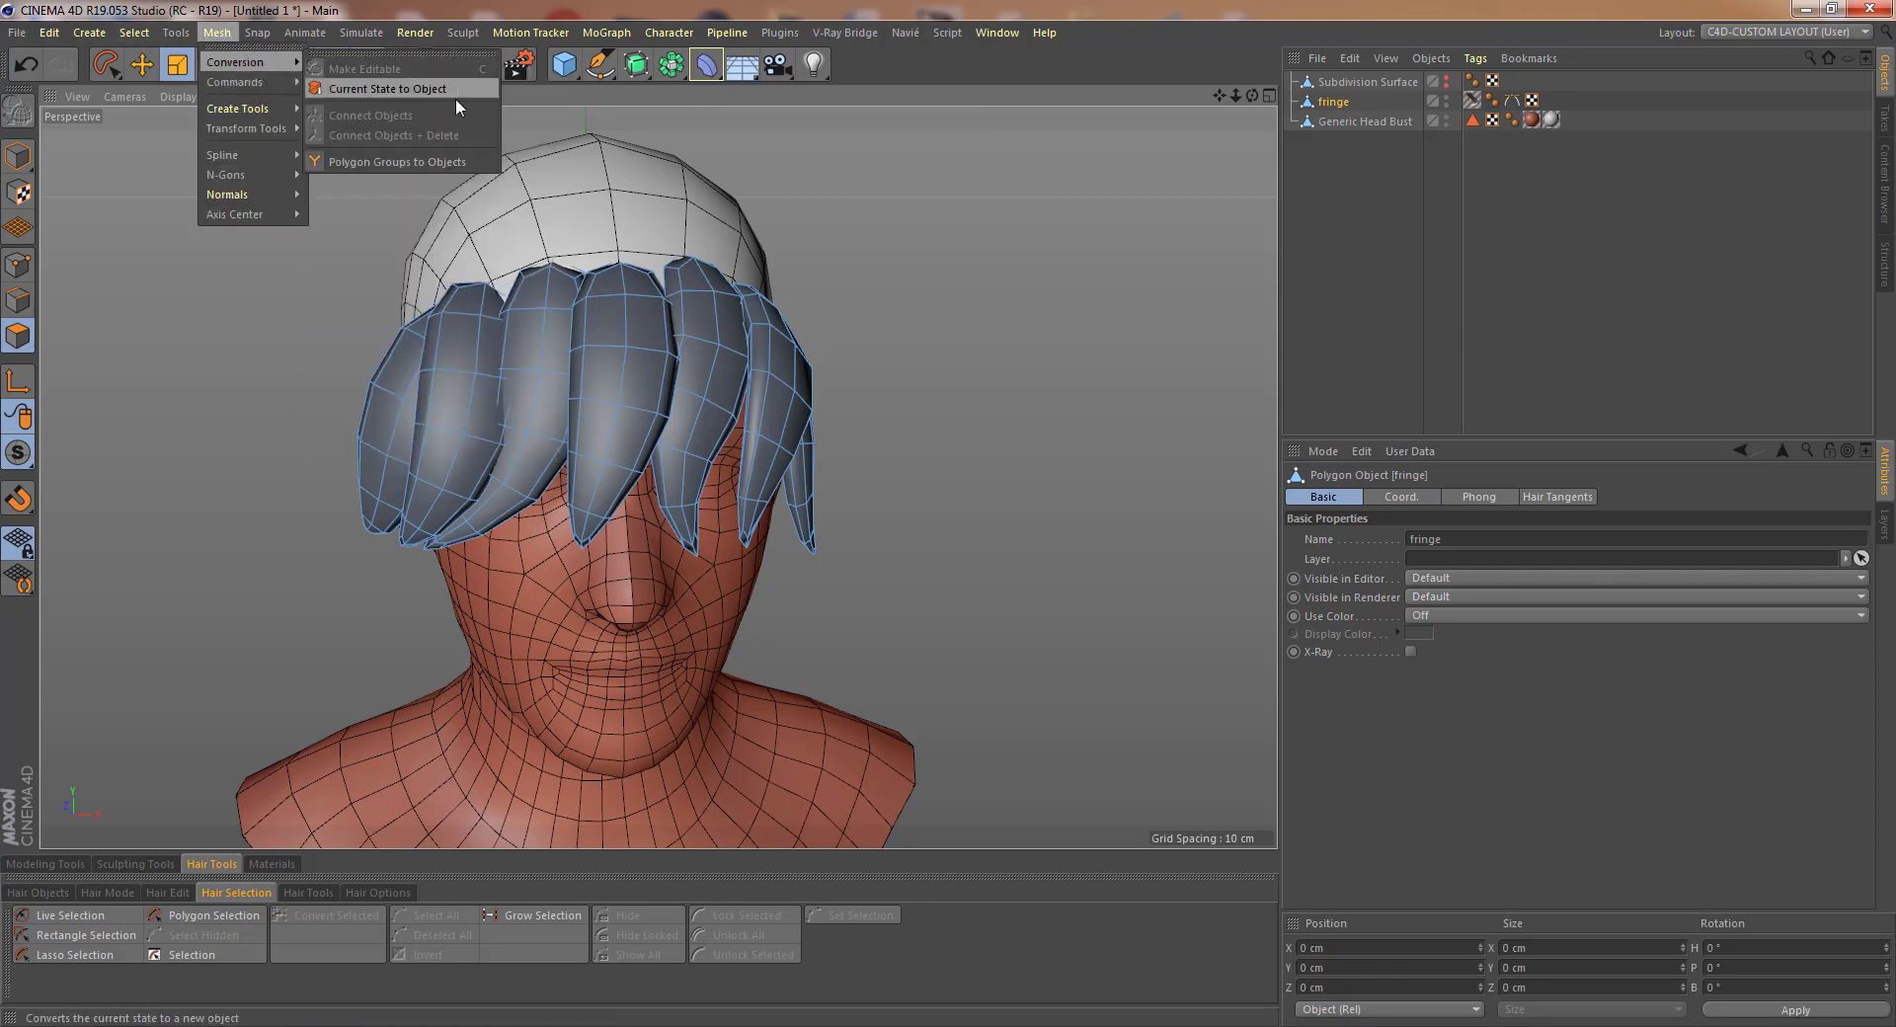
click(420, 162)
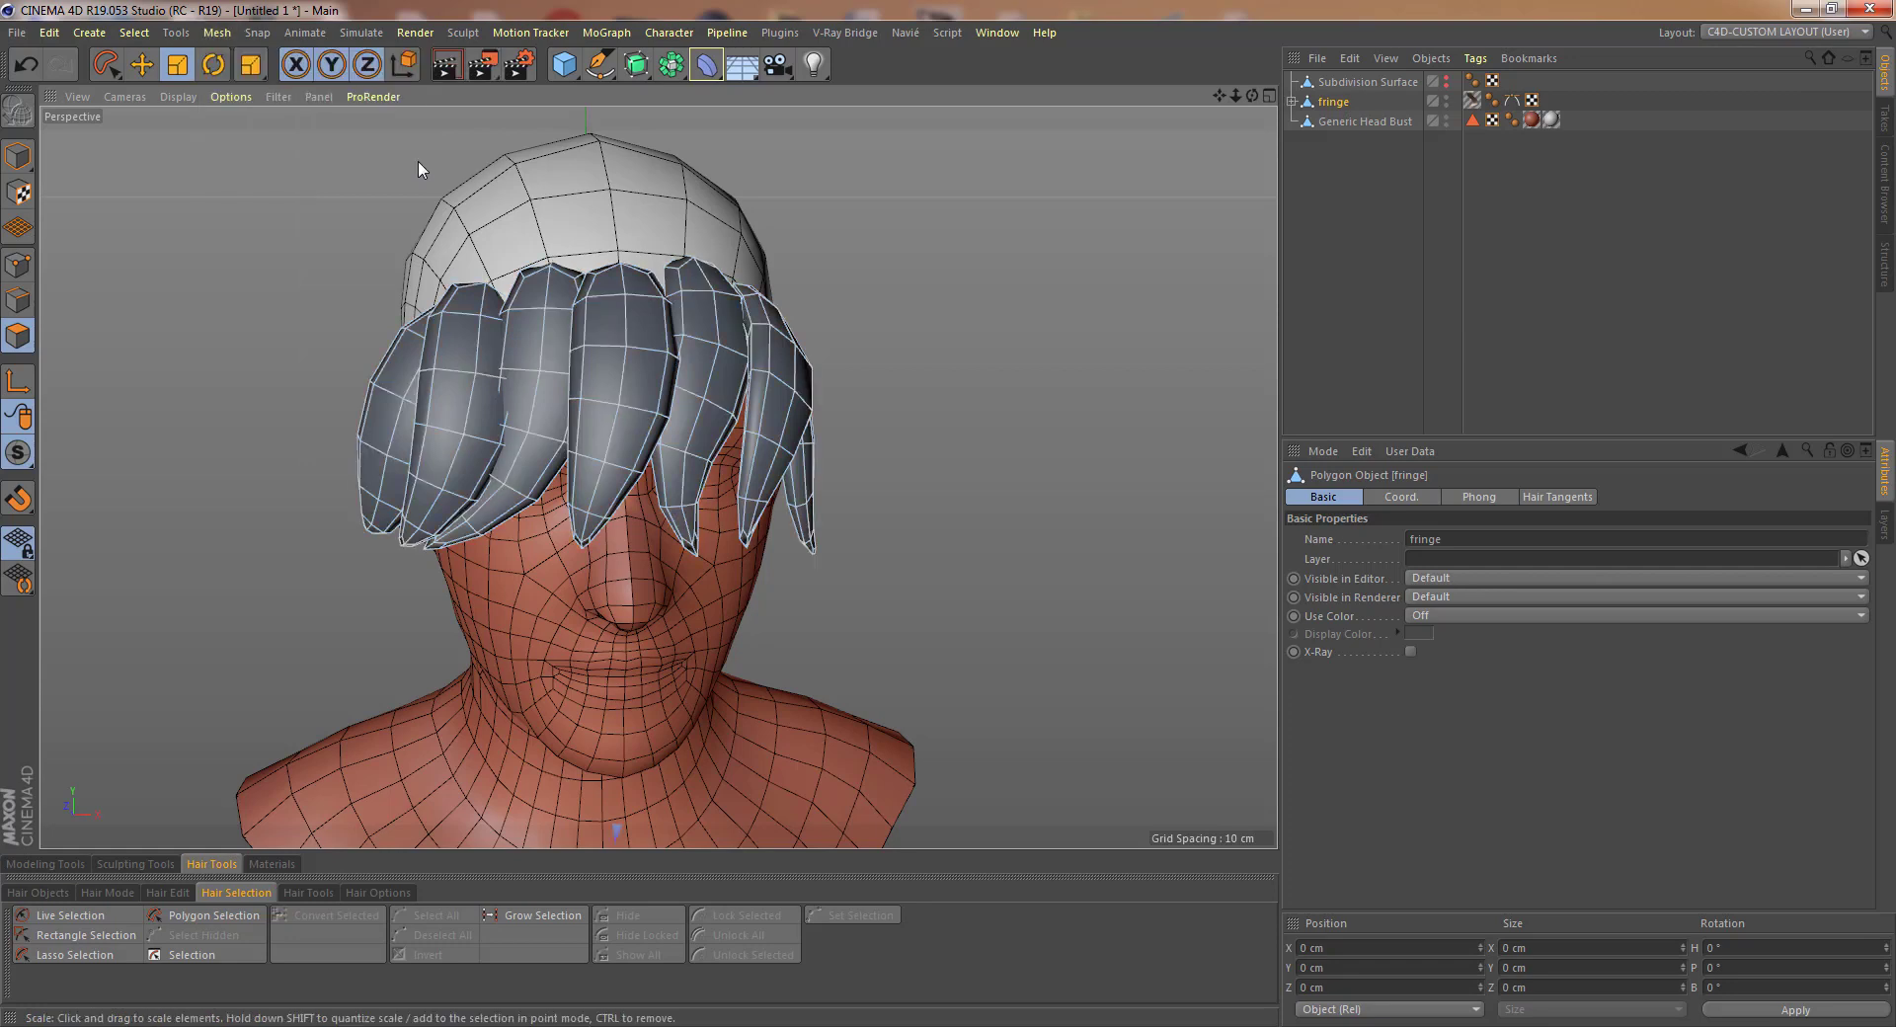
- Expand the fringe group and go through its strand objects to select the central strand, fringe.6
click(1291, 102)
click(1347, 123)
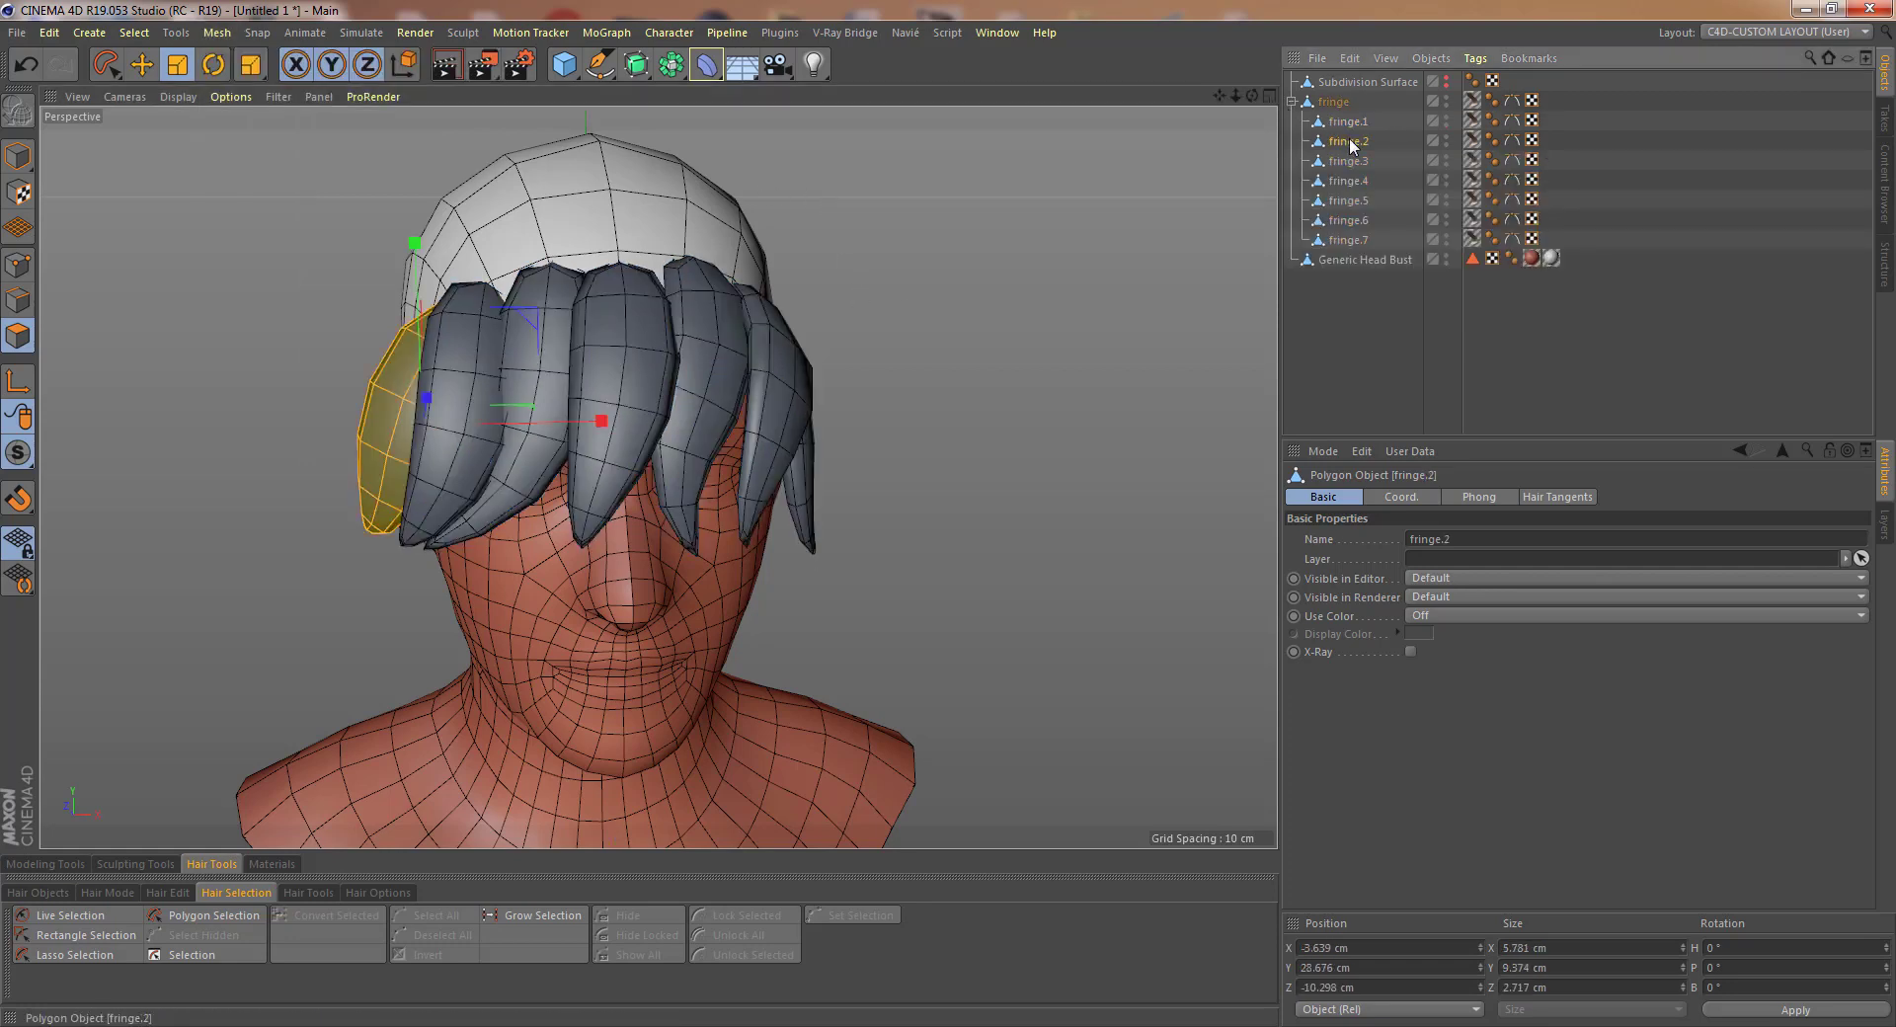
click(1349, 161)
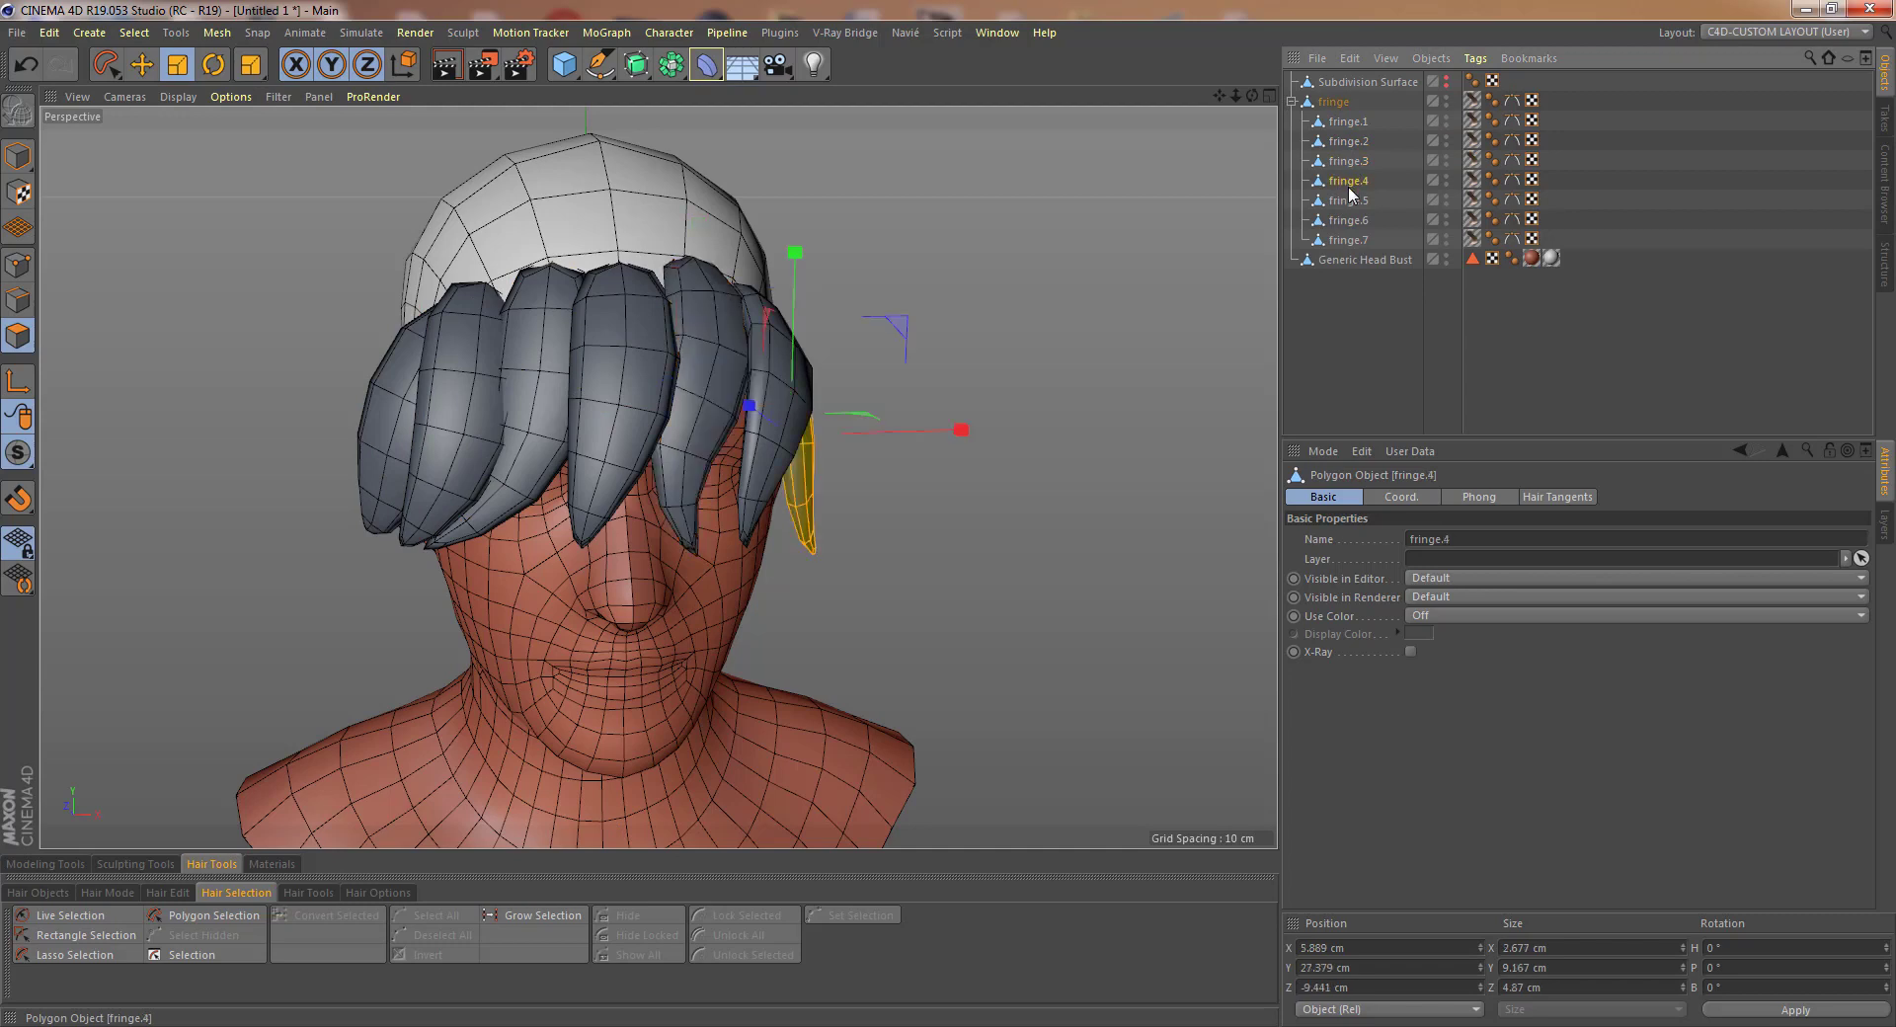
click(1349, 195)
click(1349, 221)
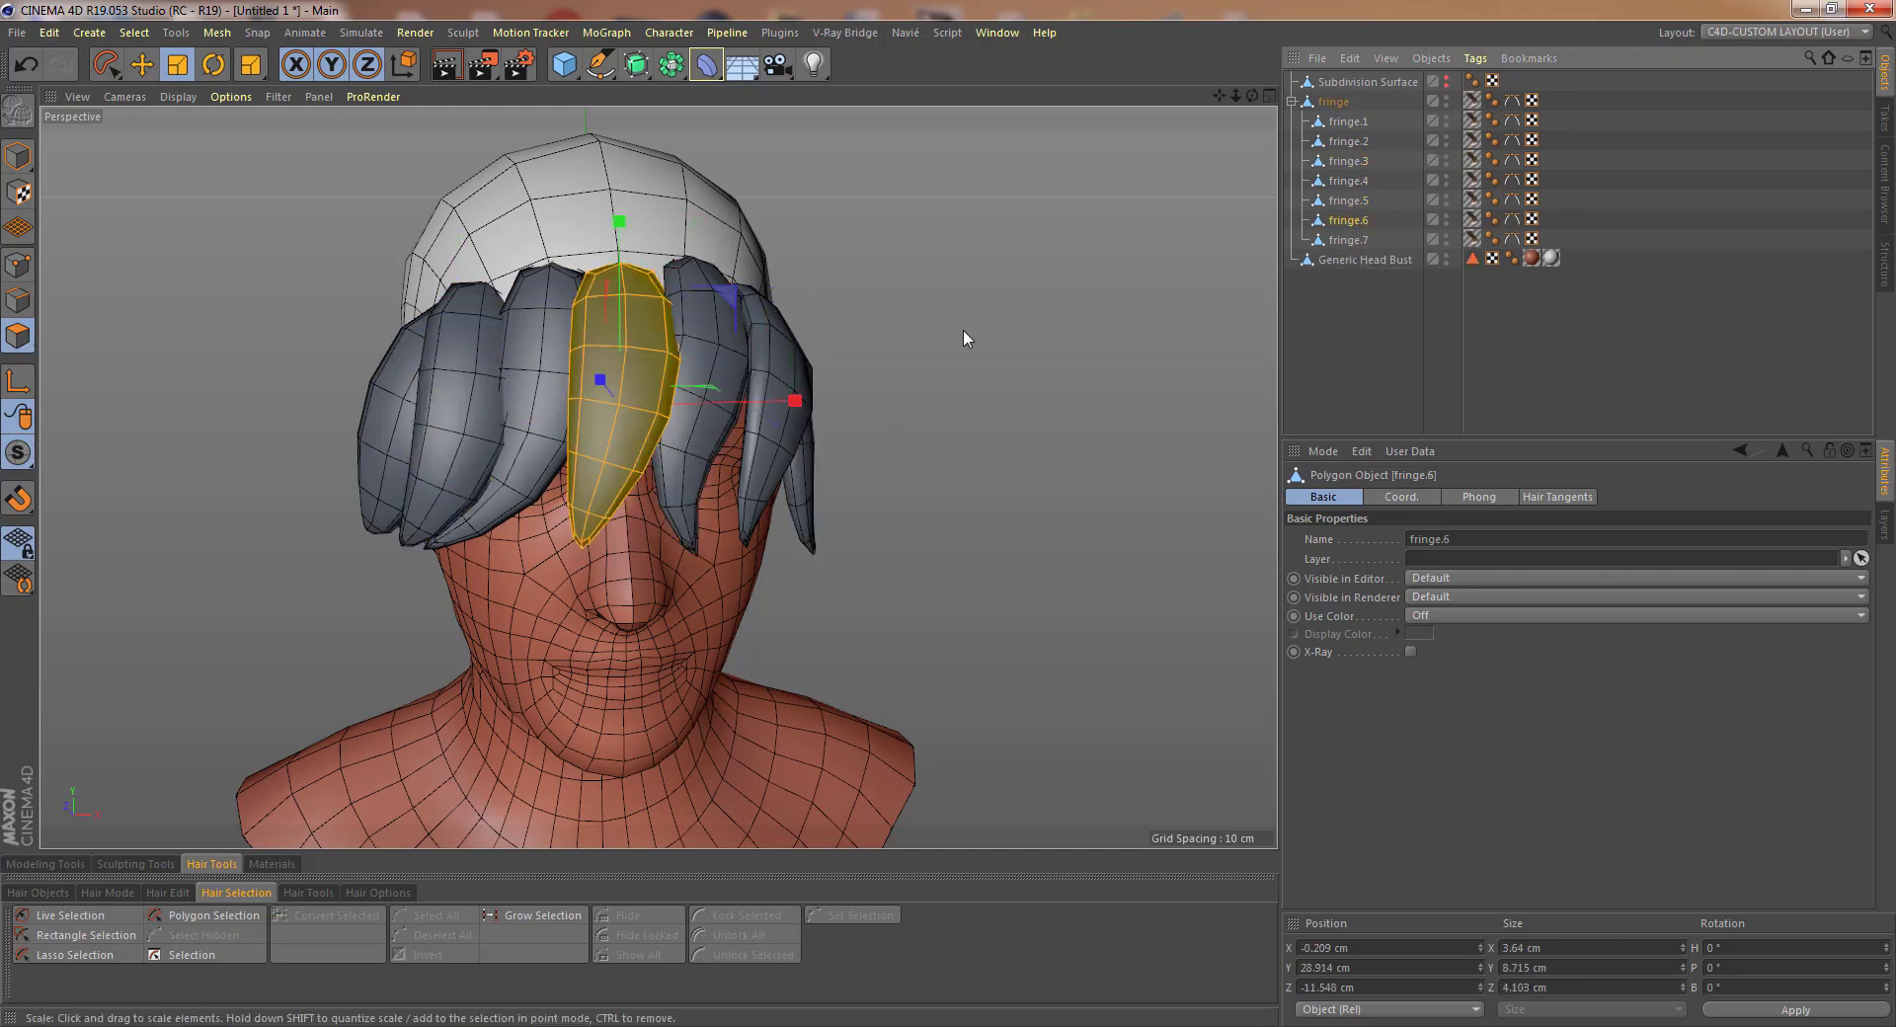
click(710, 67)
alt+drag(619, 373, 755, 436)
scroll(754, 436, up, 3)
- Use Axis Center in model mode to place the fringe.6 axis at the top of the strand with Y at 100%
click(217, 36)
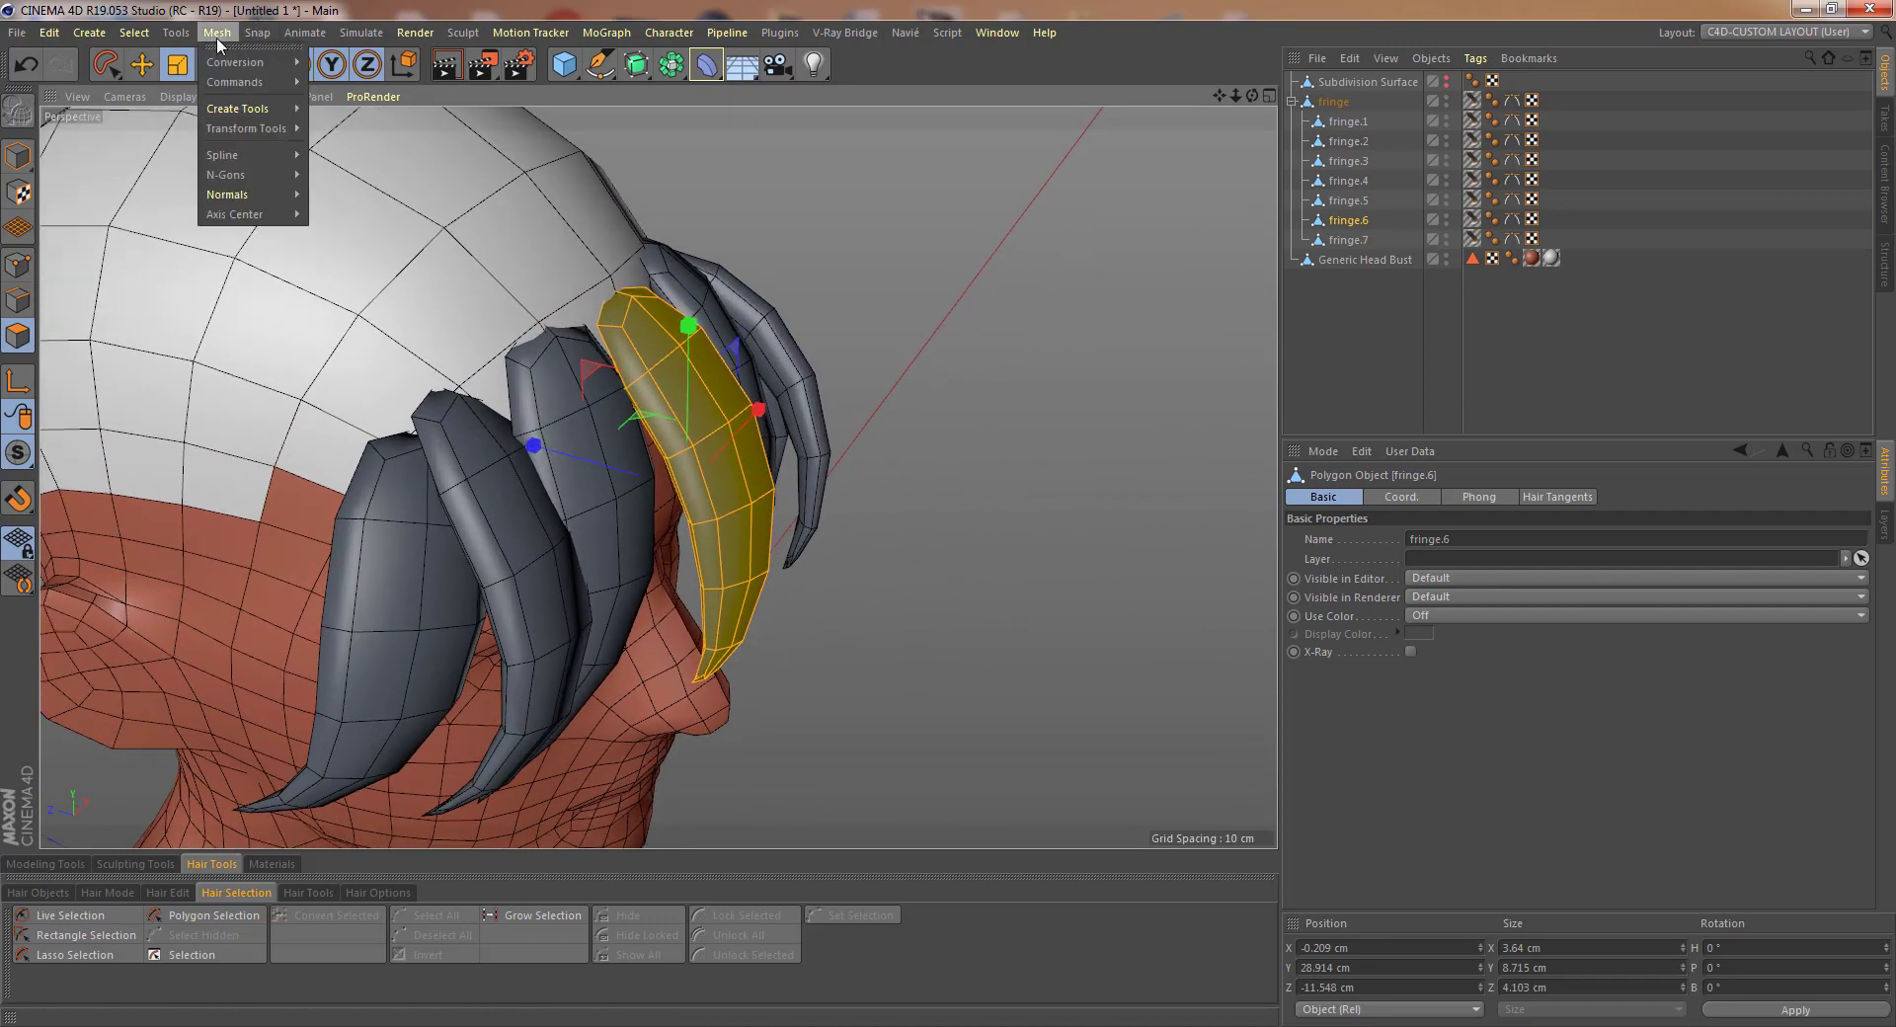
mouse_move(274, 217)
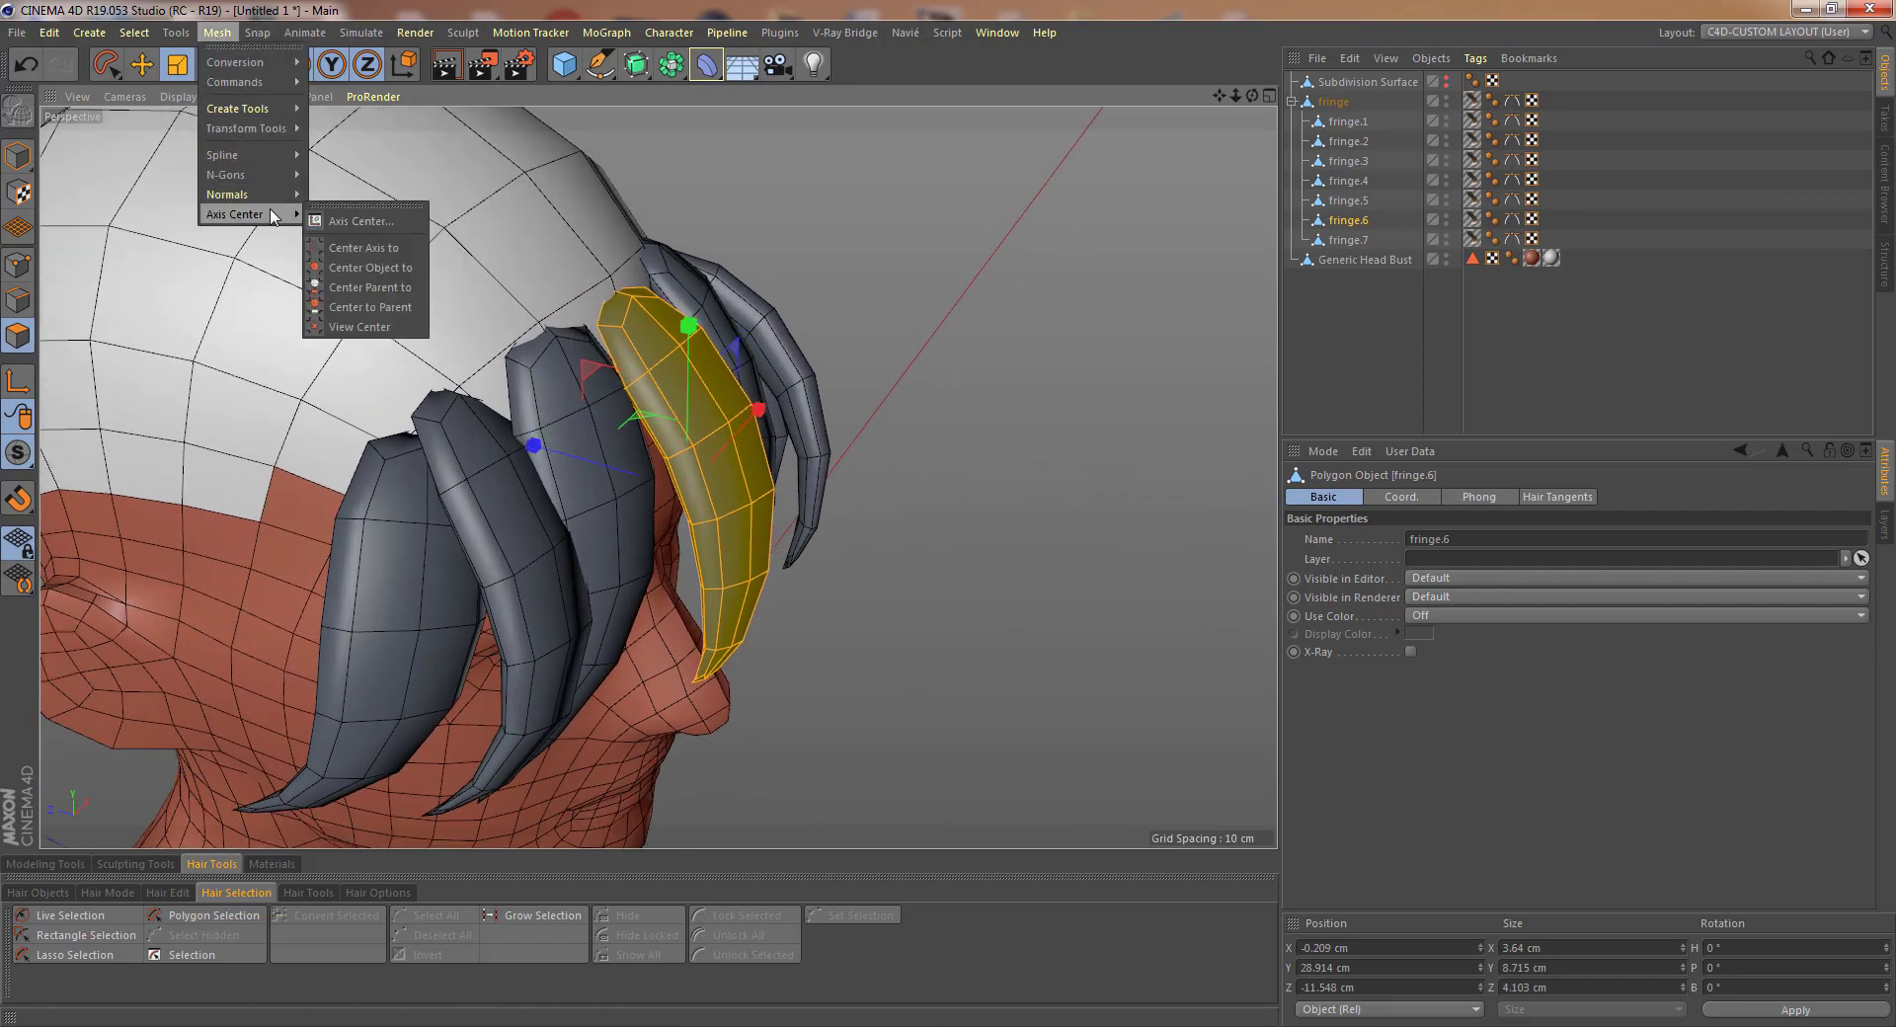
click(381, 206)
drag(392, 194, 1060, 240)
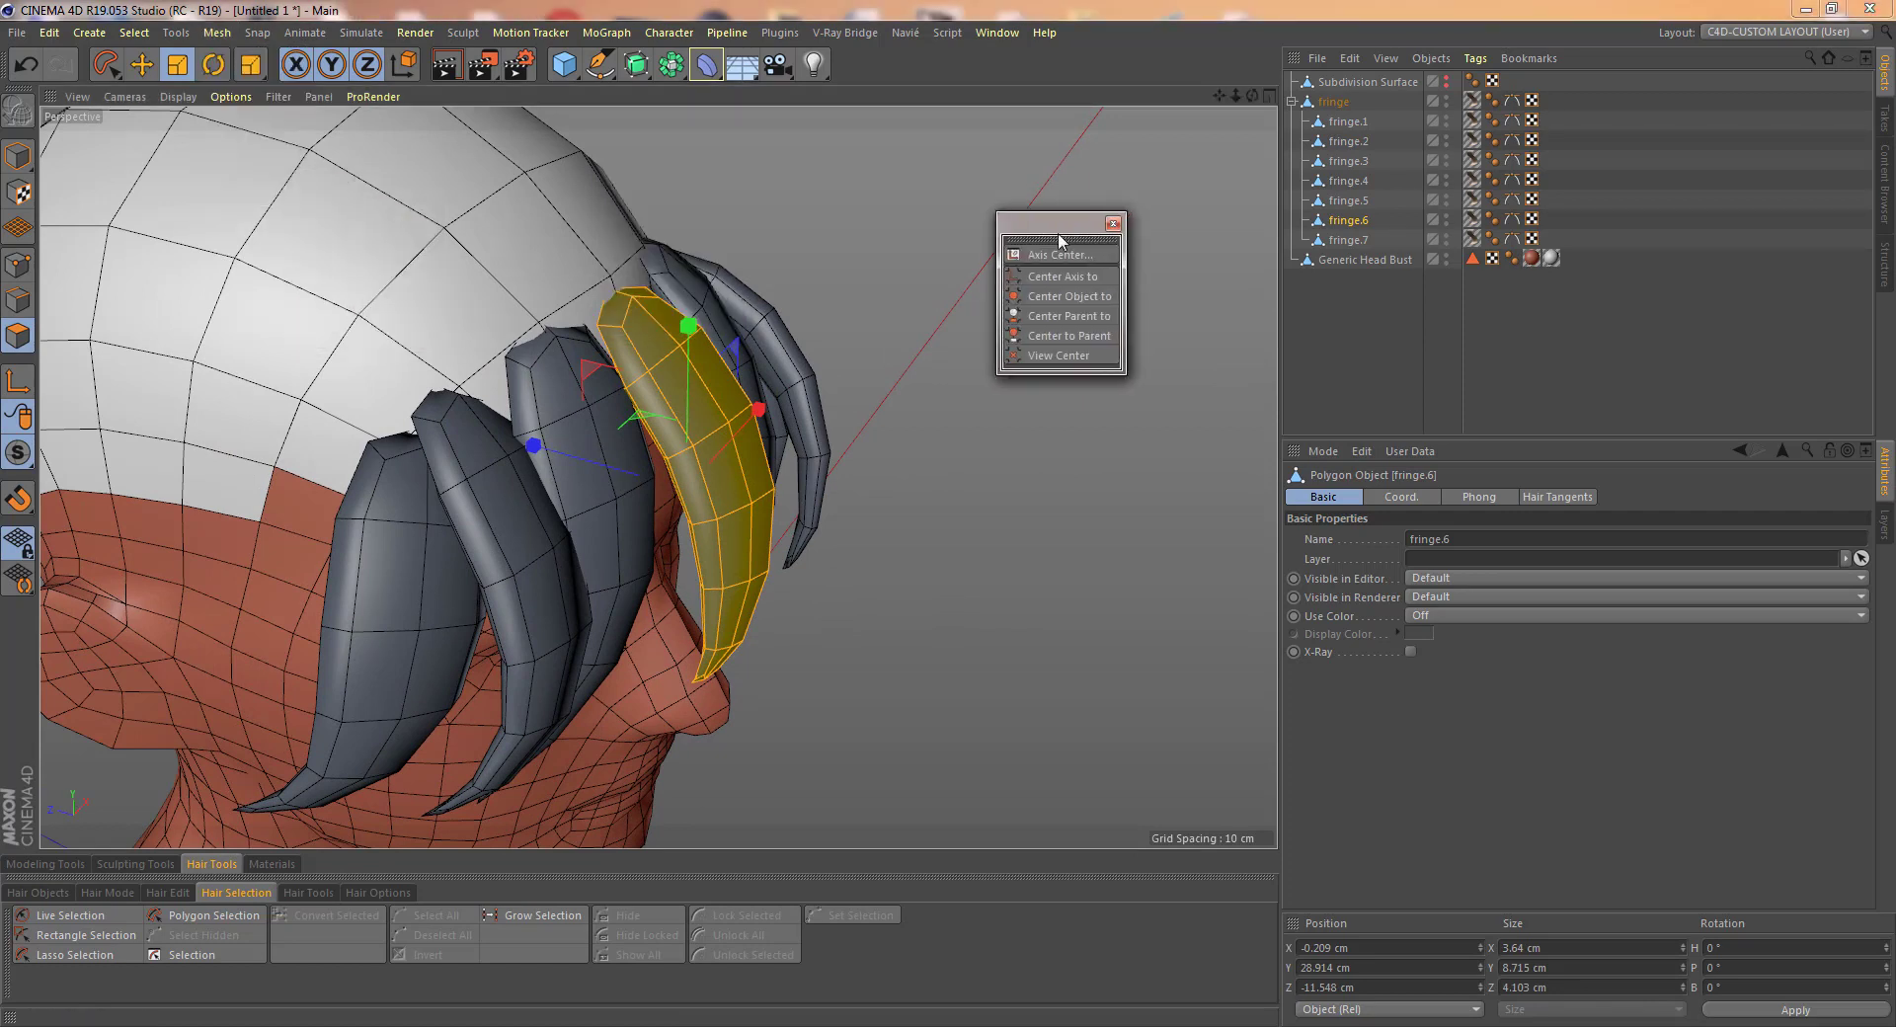
click(1060, 256)
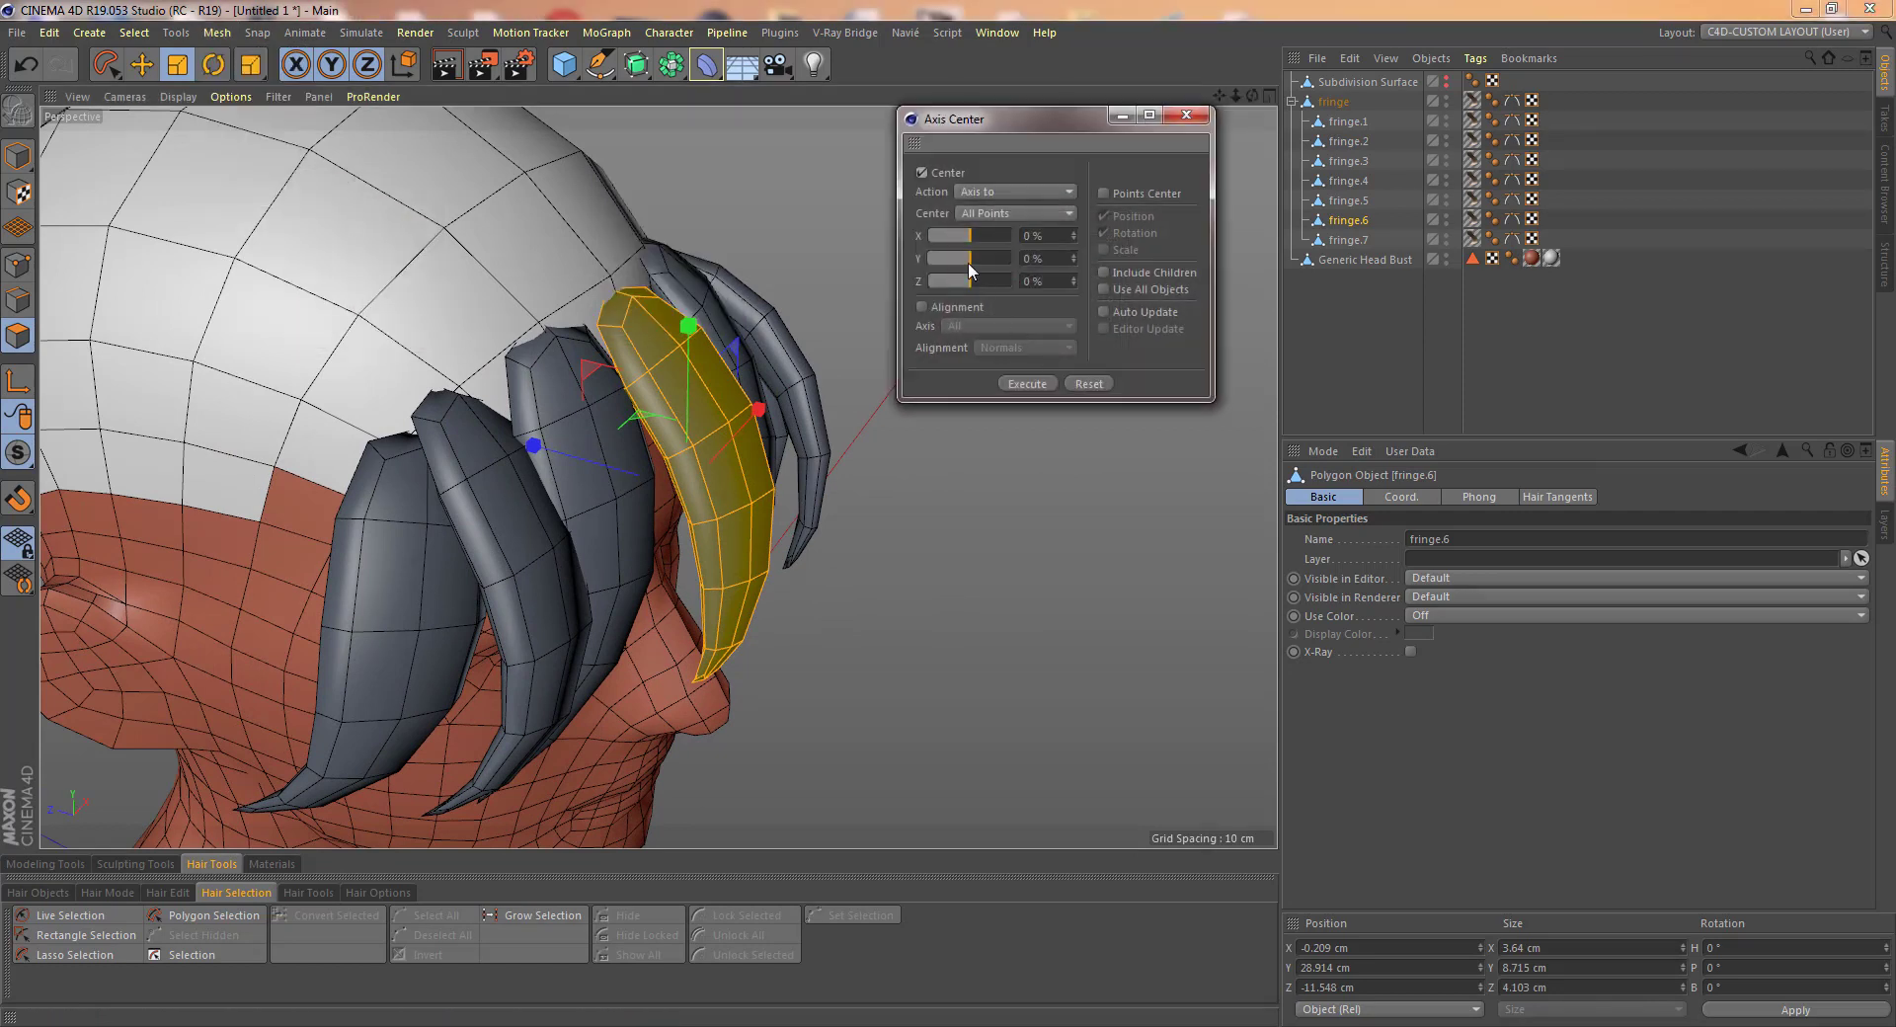
click(18, 158)
click(1027, 383)
drag(946, 263, 1027, 266)
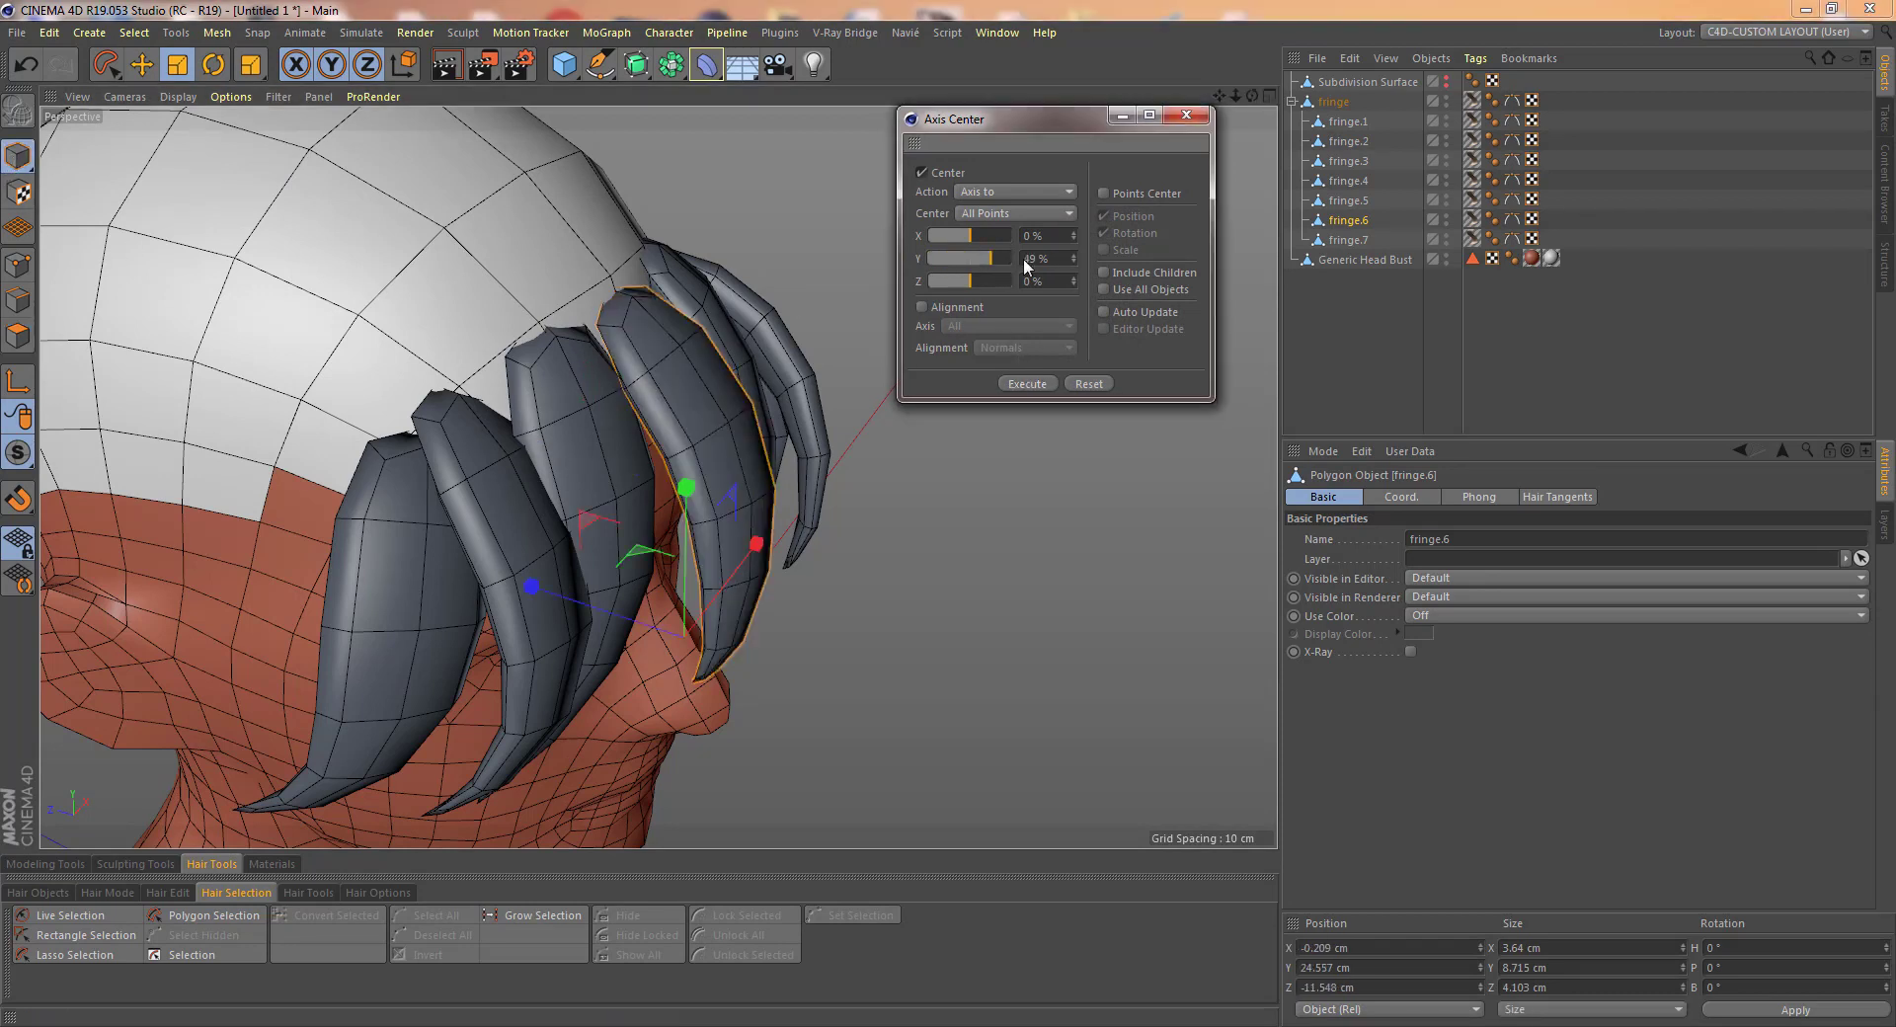
click(1036, 382)
- Move only the fringe.6 axis back to the strand's root, at about Z -9.5 cm, with snapping on, and close Axis Center
alt+drag(824, 326, 733, 367)
scroll(733, 367, up, 3)
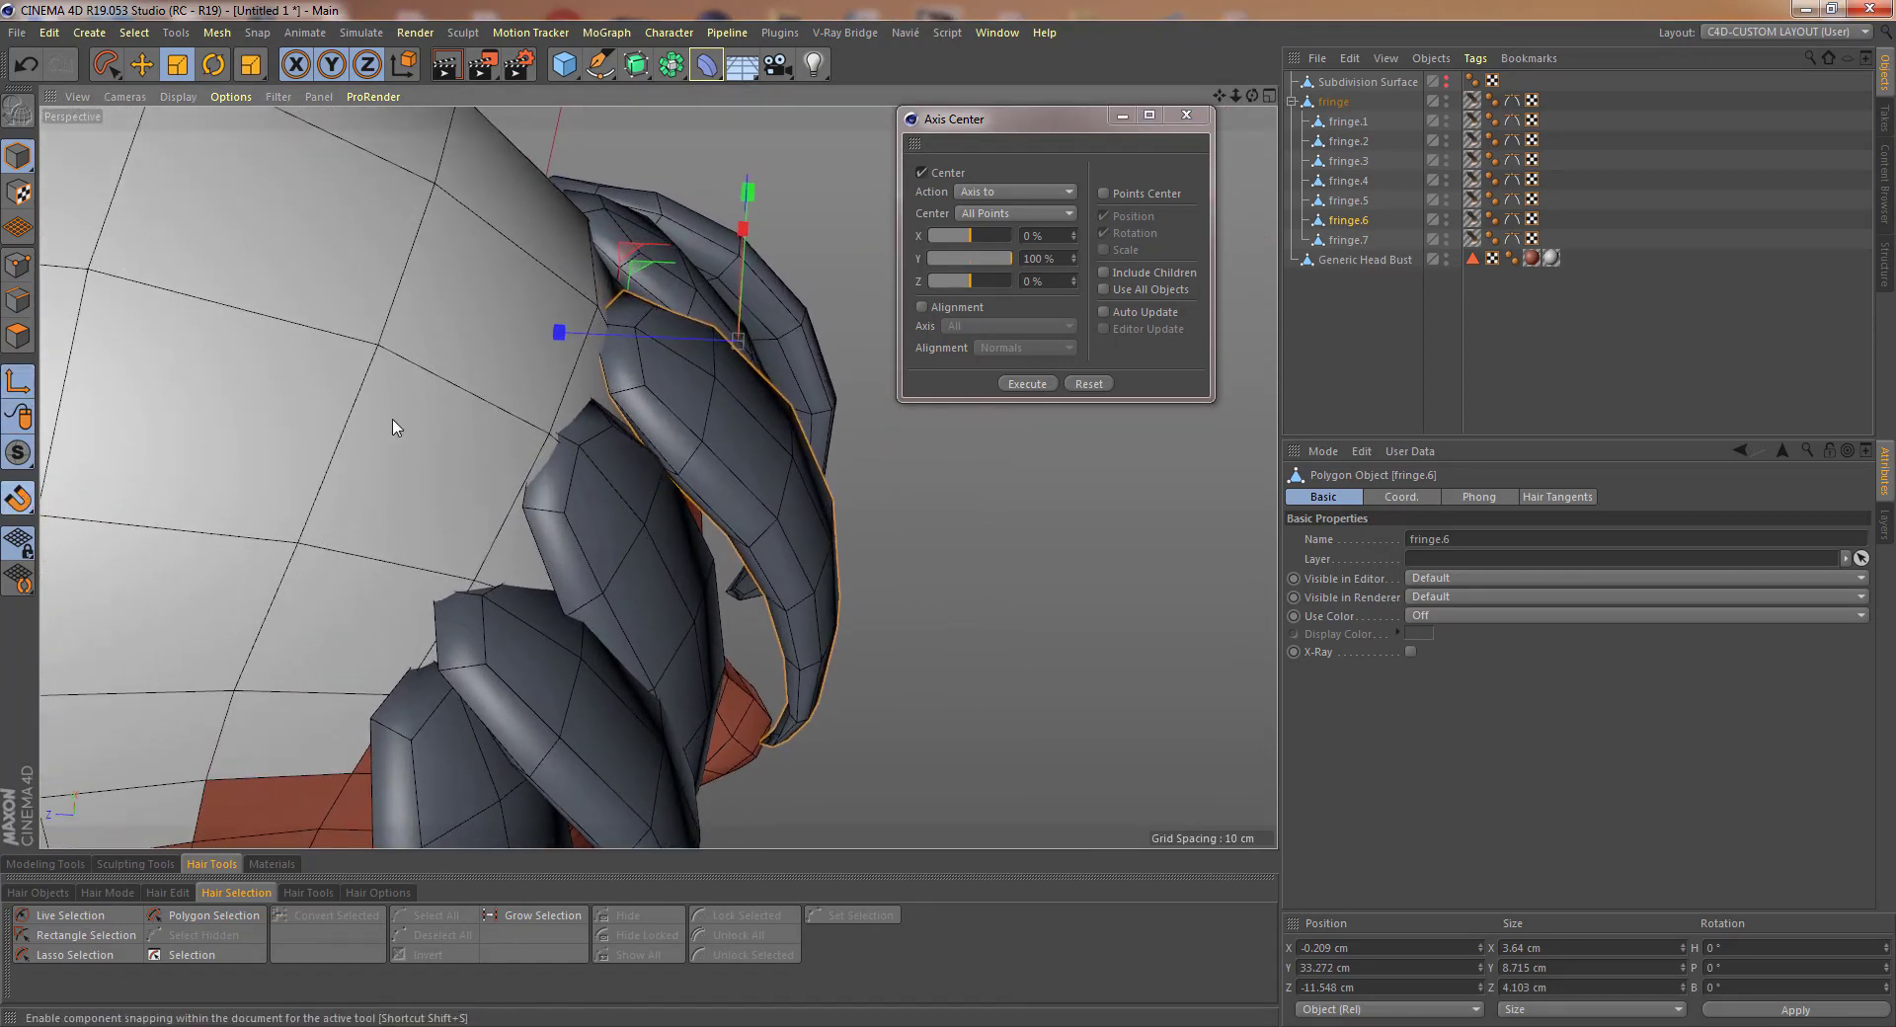
click(143, 63)
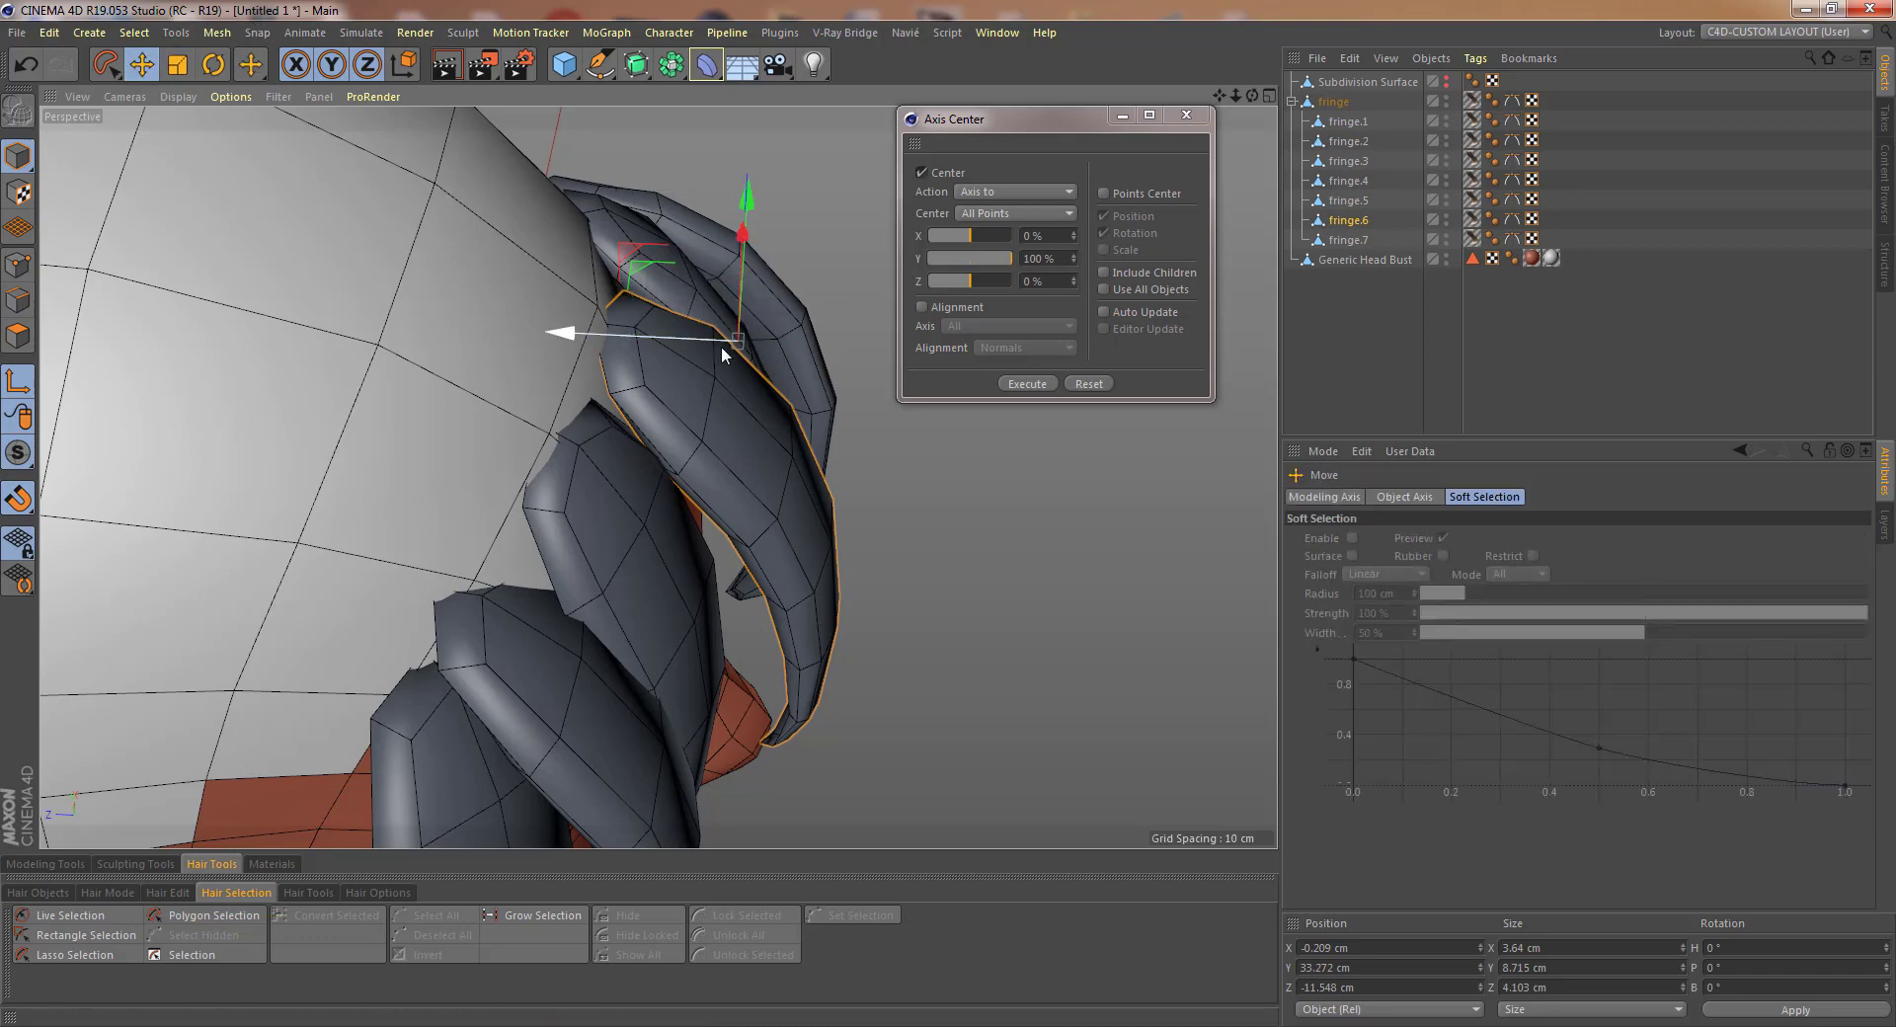
drag(736, 340, 681, 353)
scroll(682, 354, up, 1)
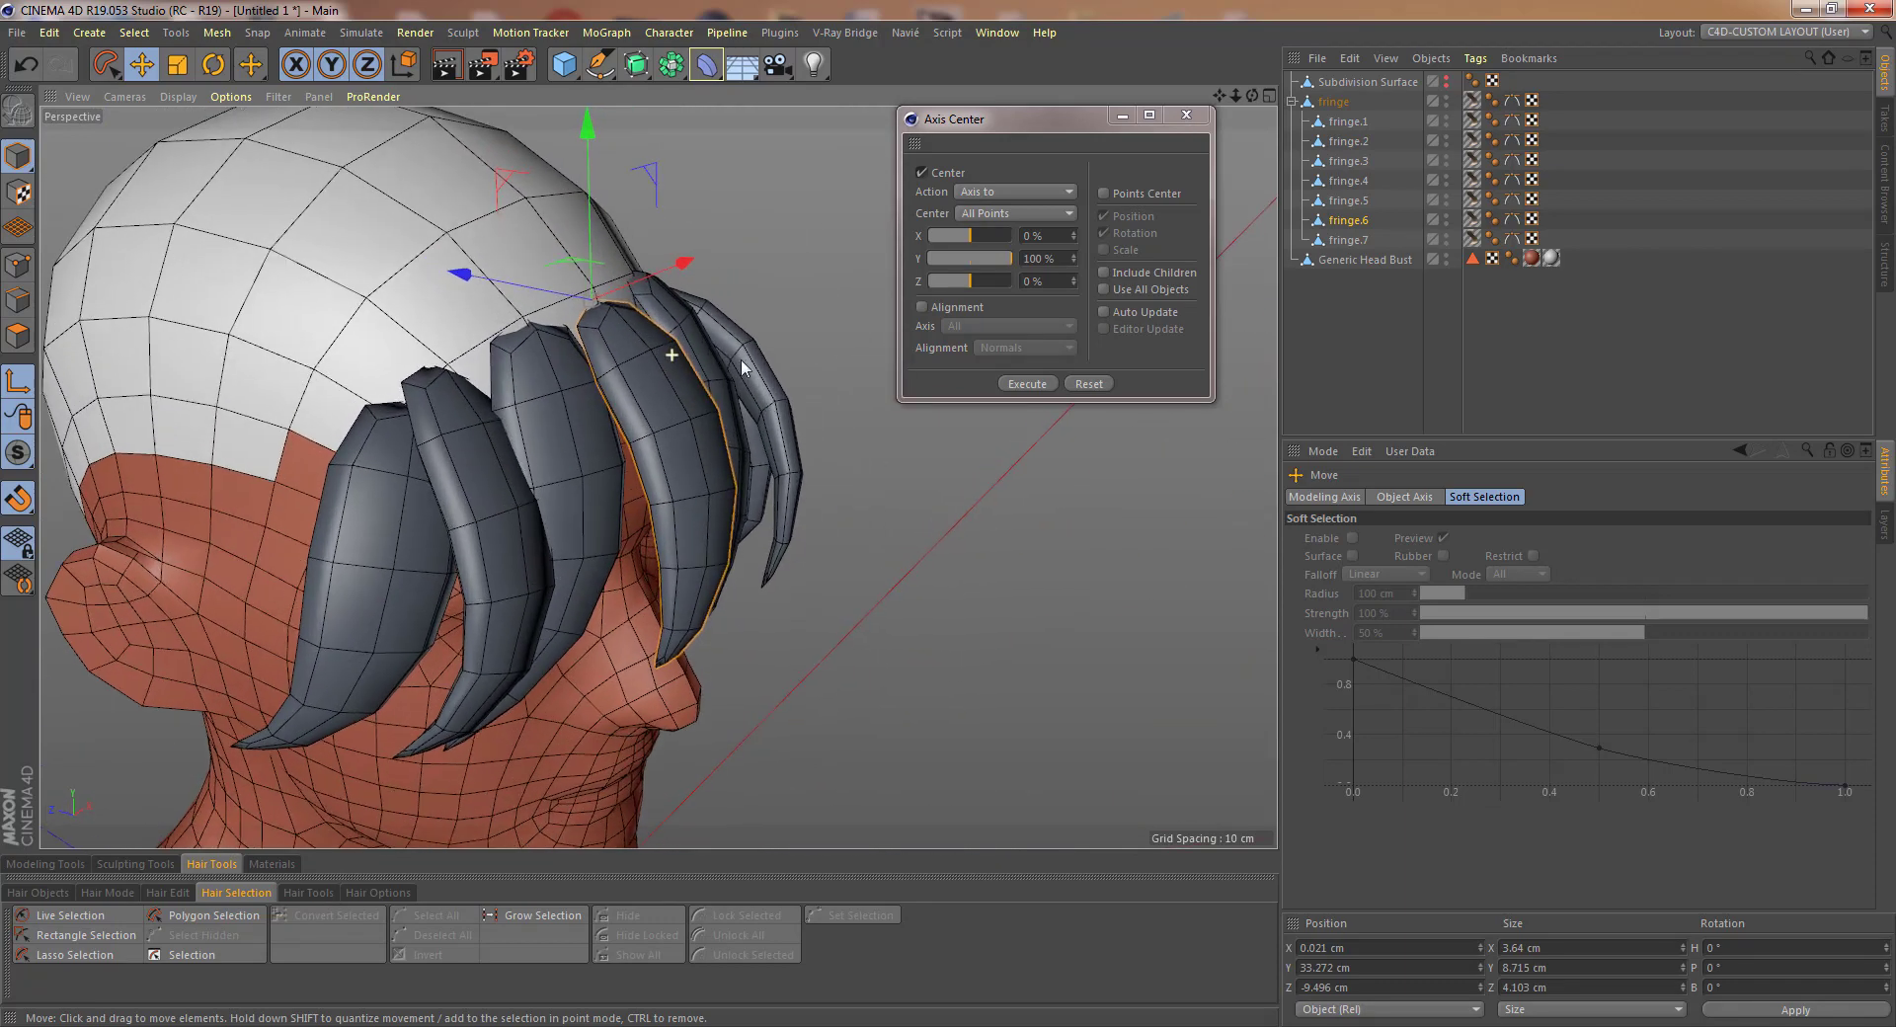
click(1198, 117)
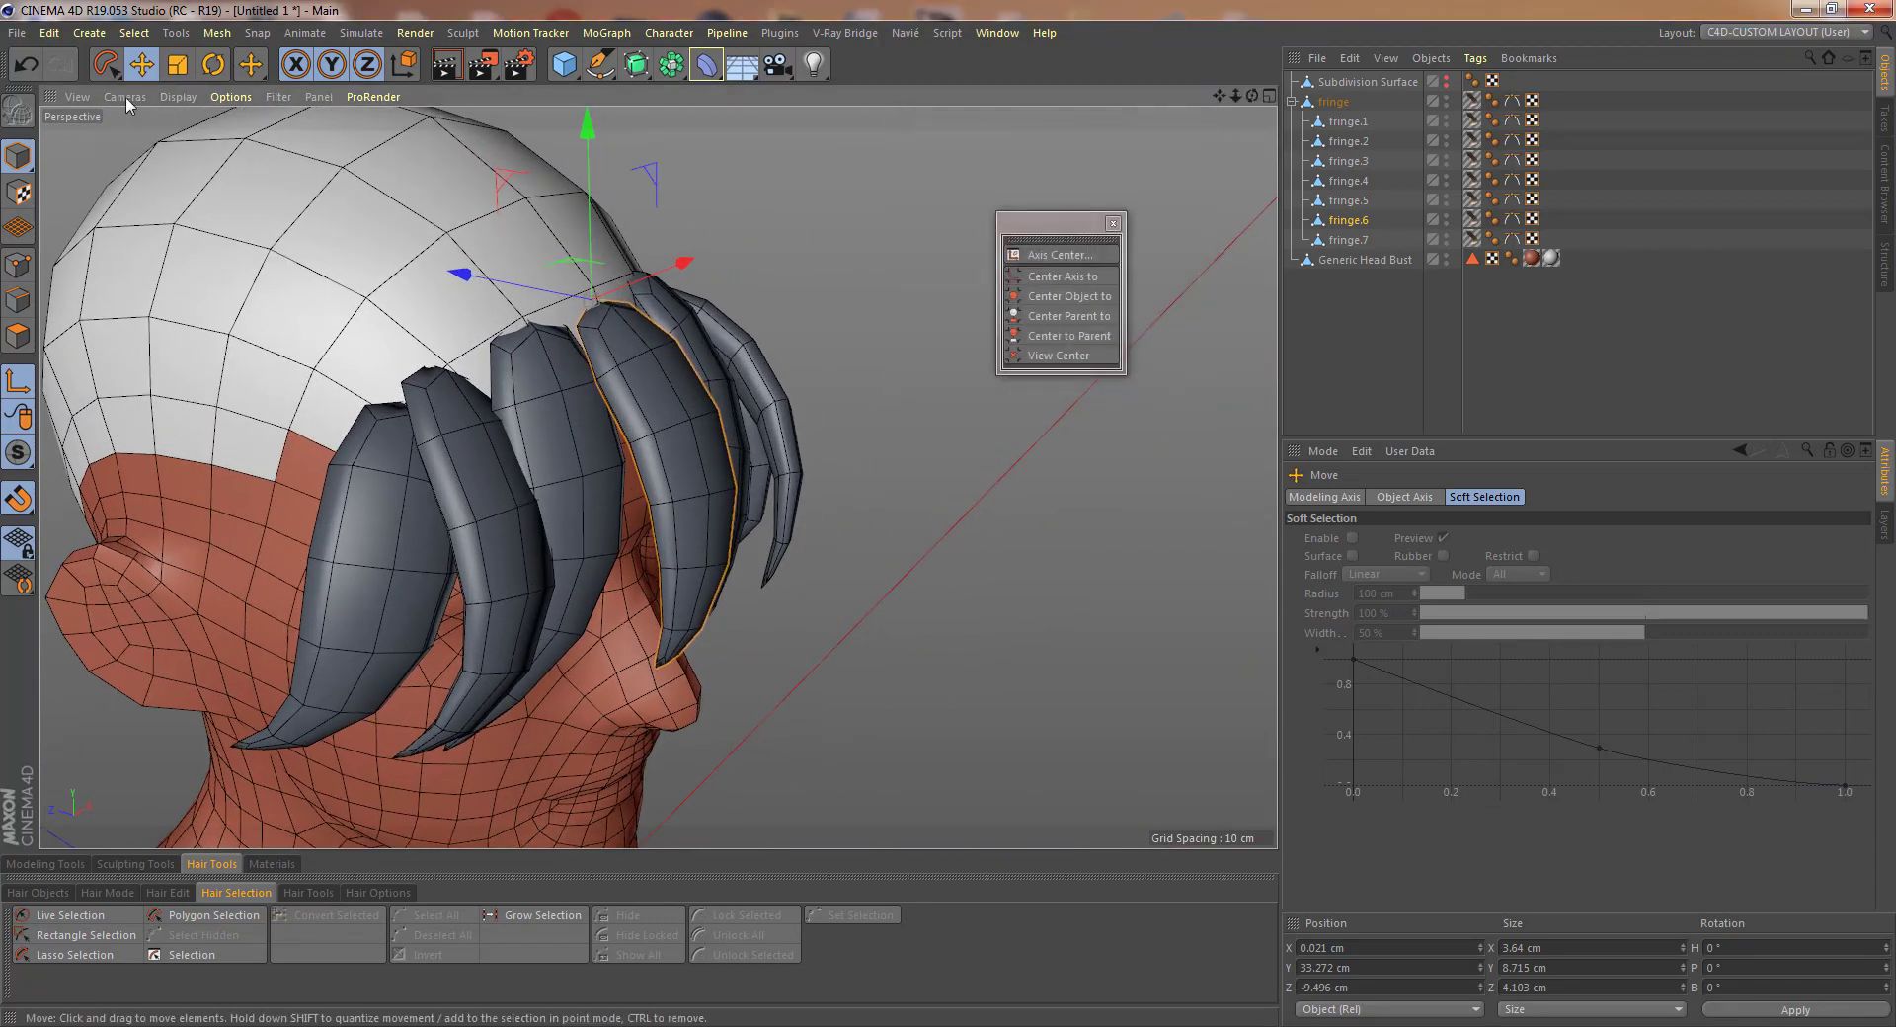
- Undo a trial rotation of the axis, turn off axis editing and rotate the fringe.6 strand to about P 11.4° and B 11.7°
click(213, 65)
drag(635, 254, 643, 243)
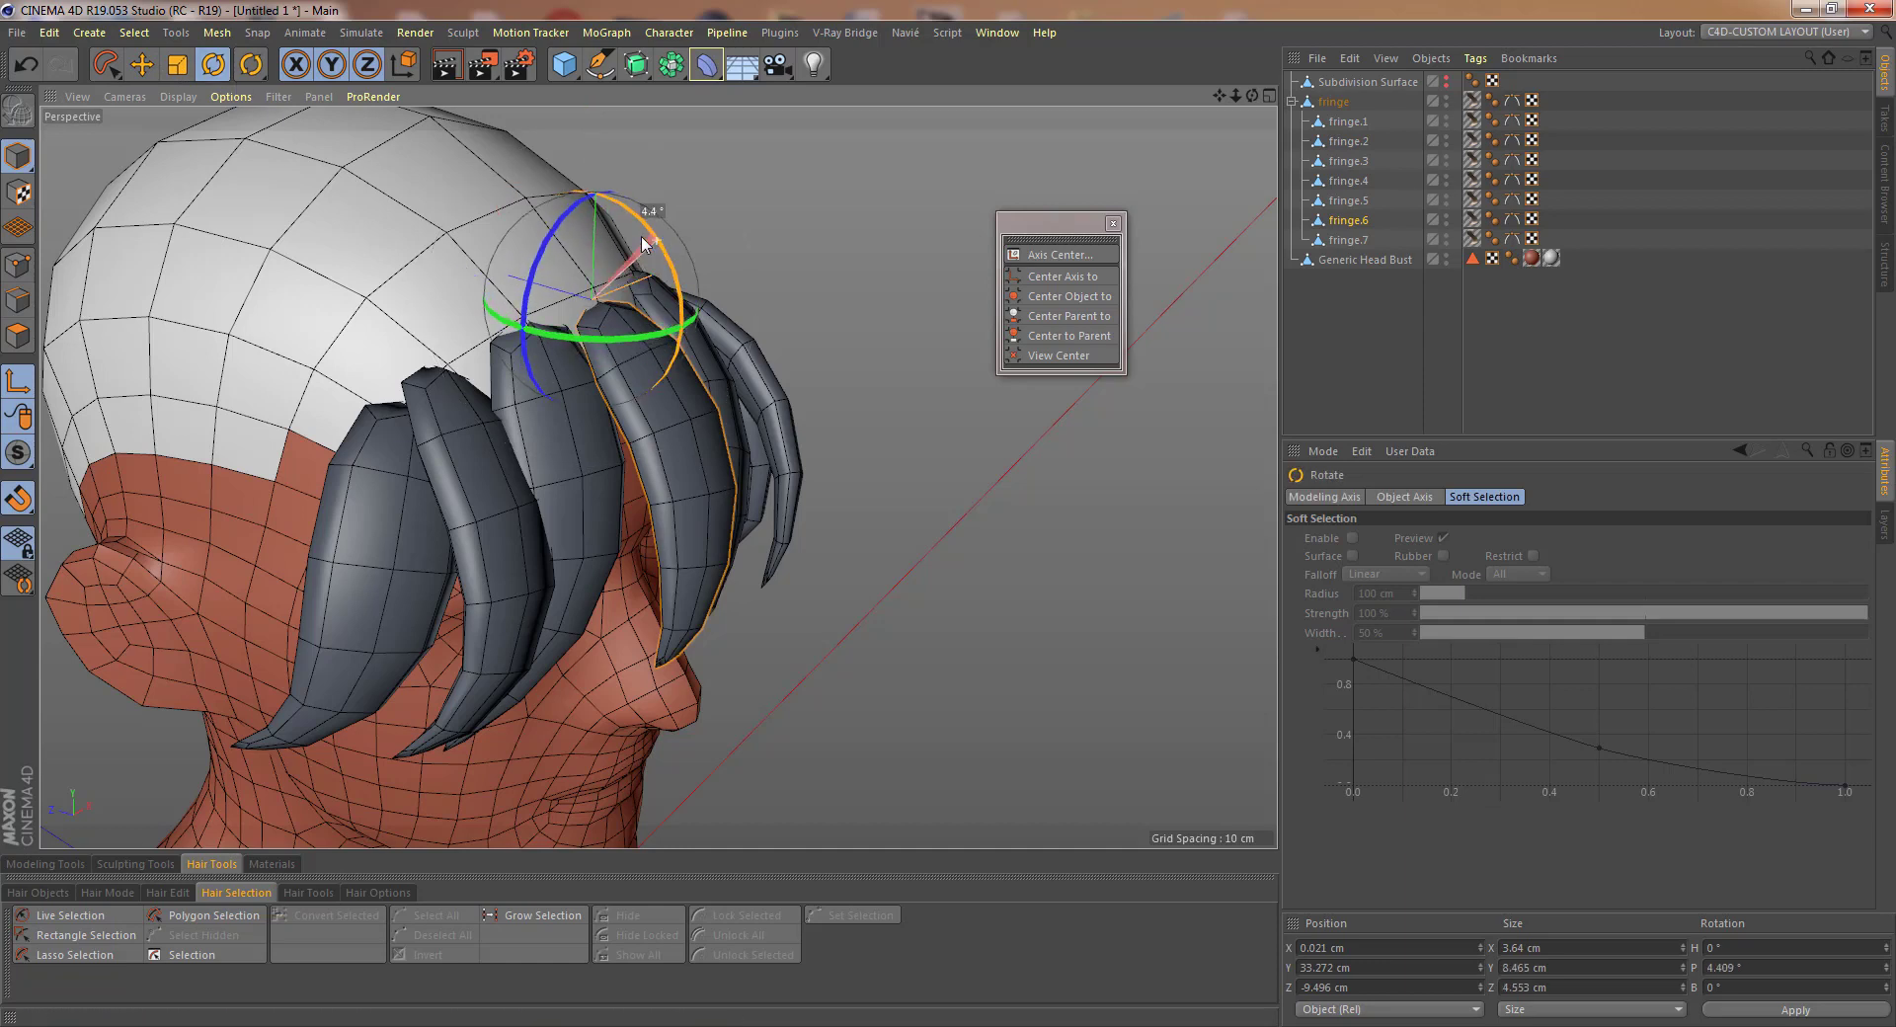
key(ctrl+z)
key(shift+s)
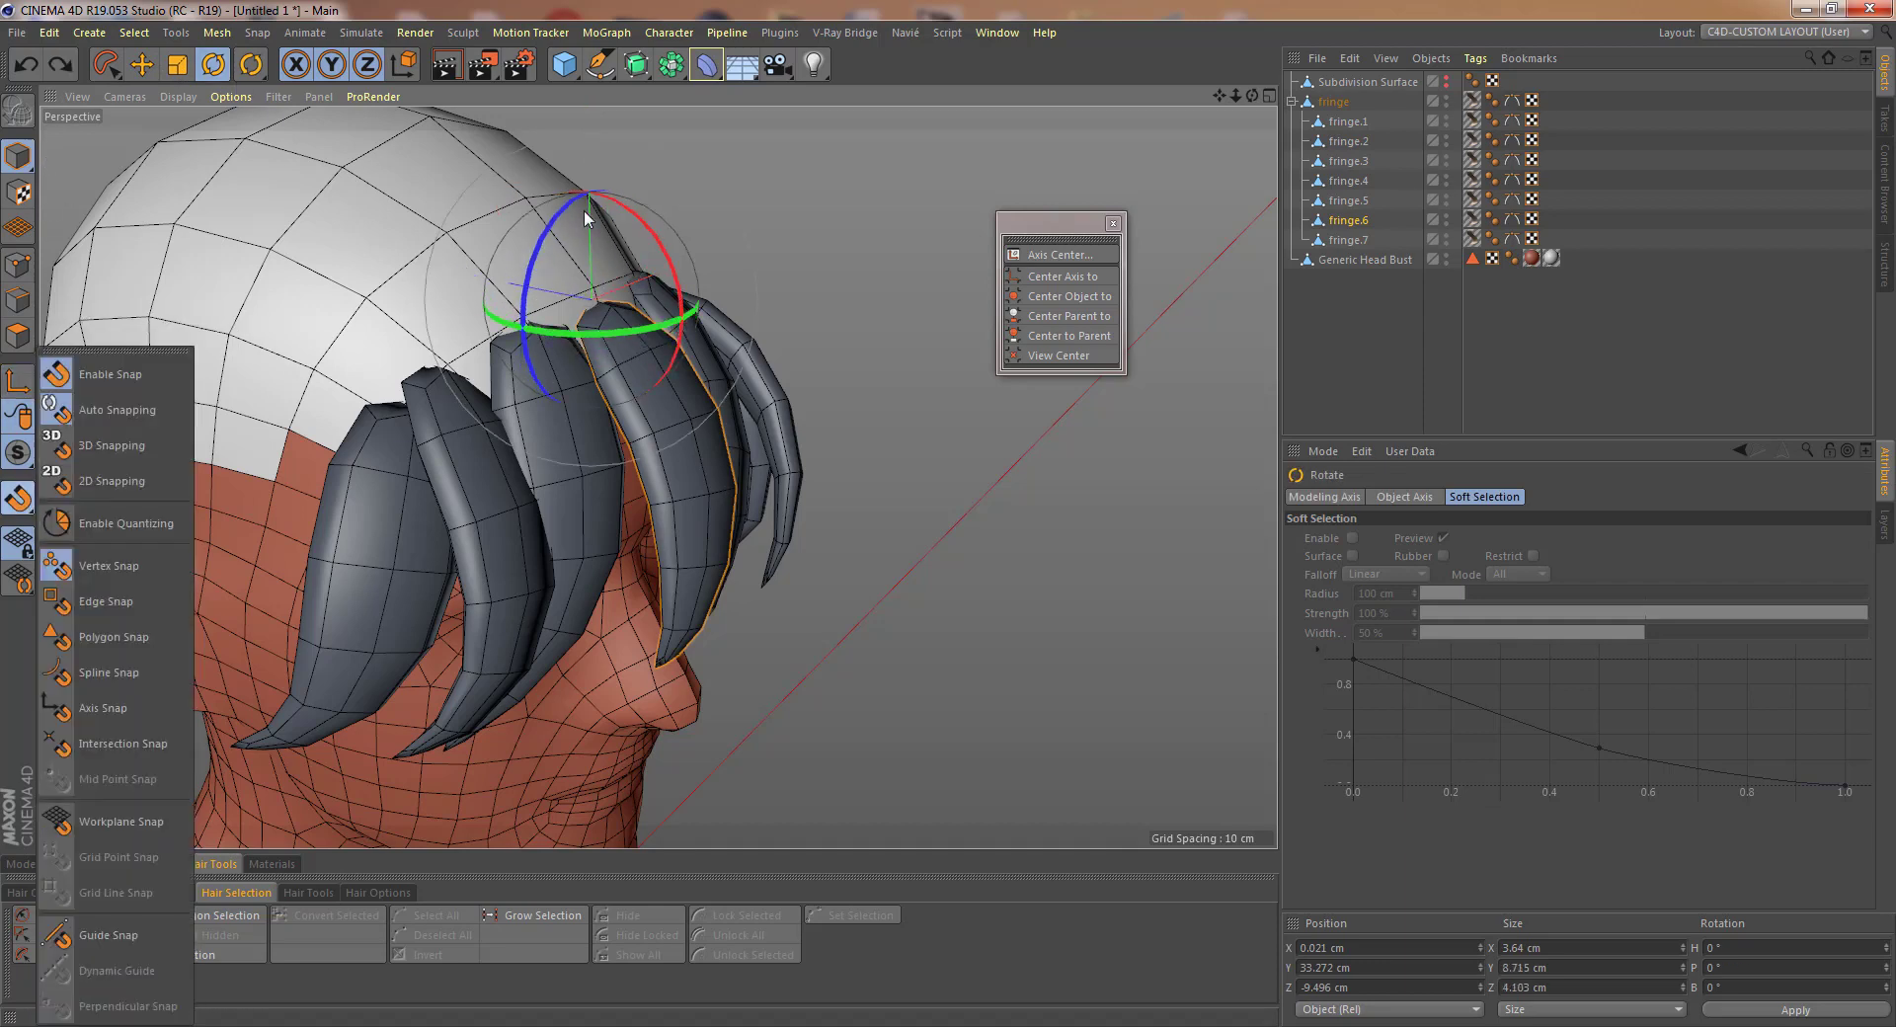
drag(659, 247, 565, 223)
- Shift the fringe.6 strand slightly sideways and up to about X 0.39 cm, Y 33.35 cm, Z -9.51 cm
click(141, 64)
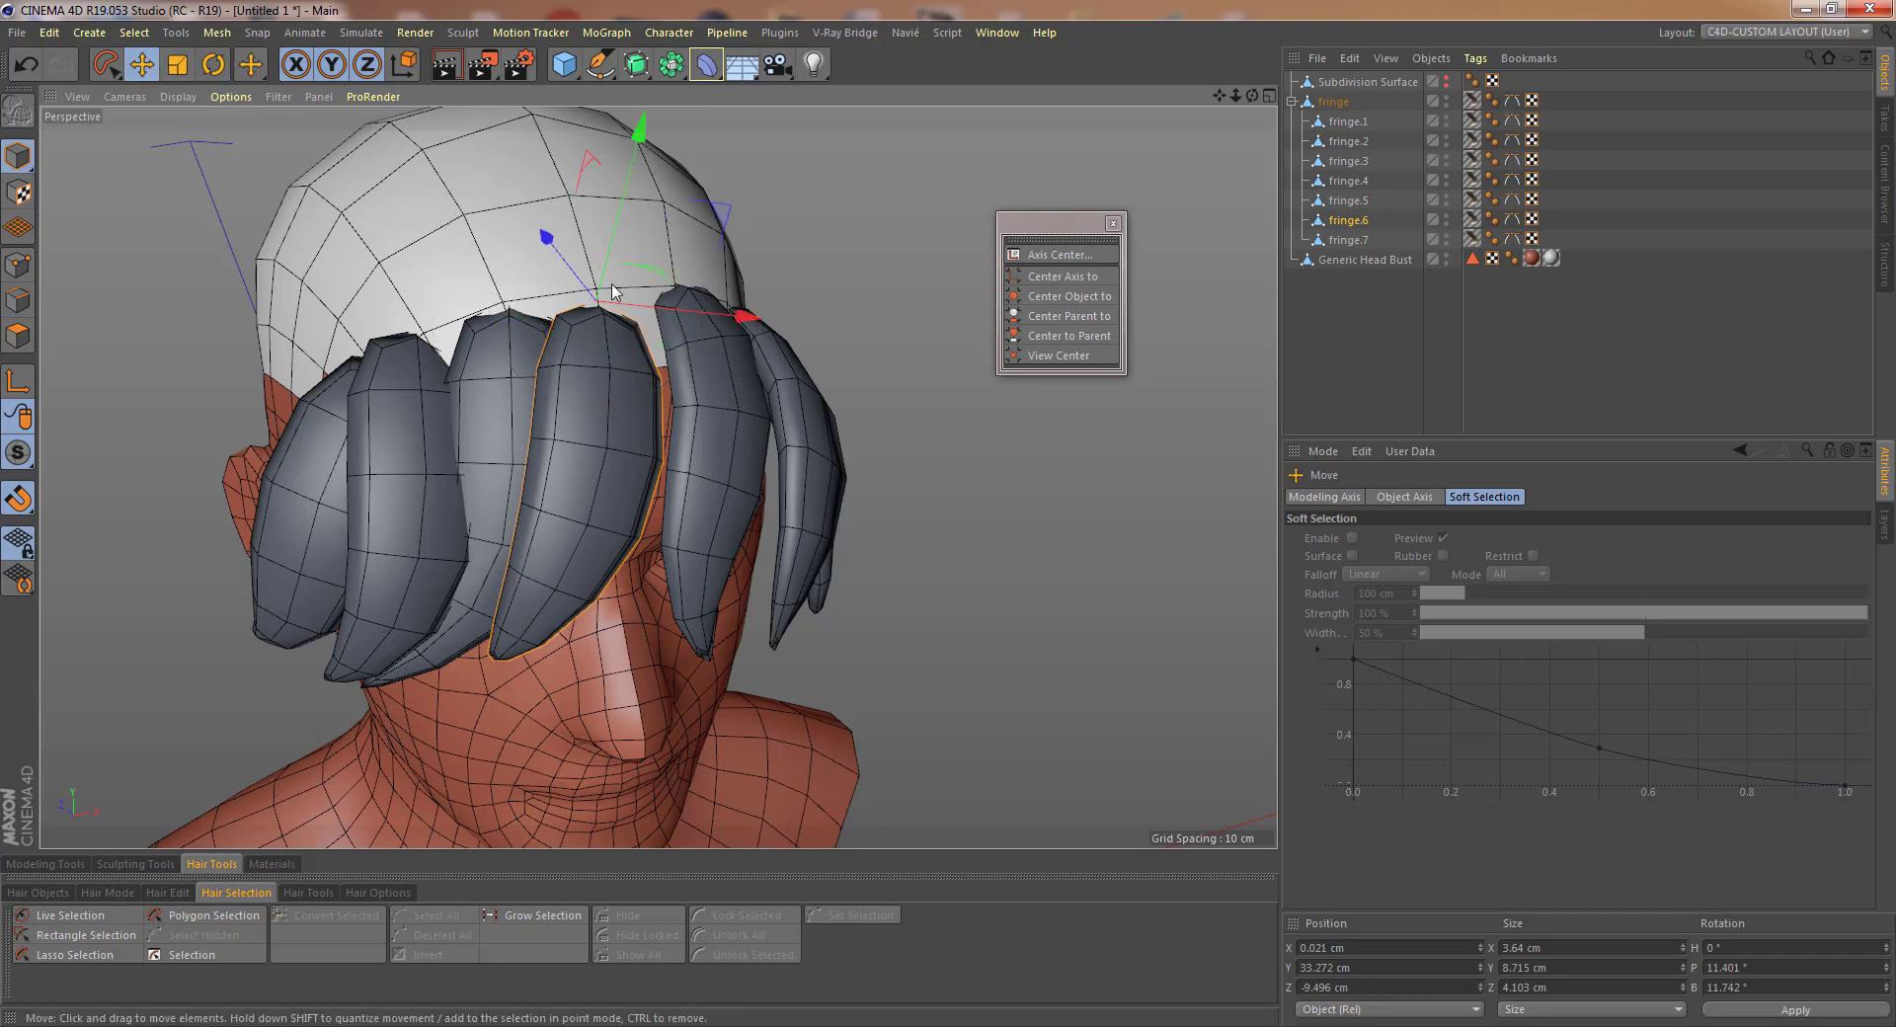
drag(740, 312, 753, 320)
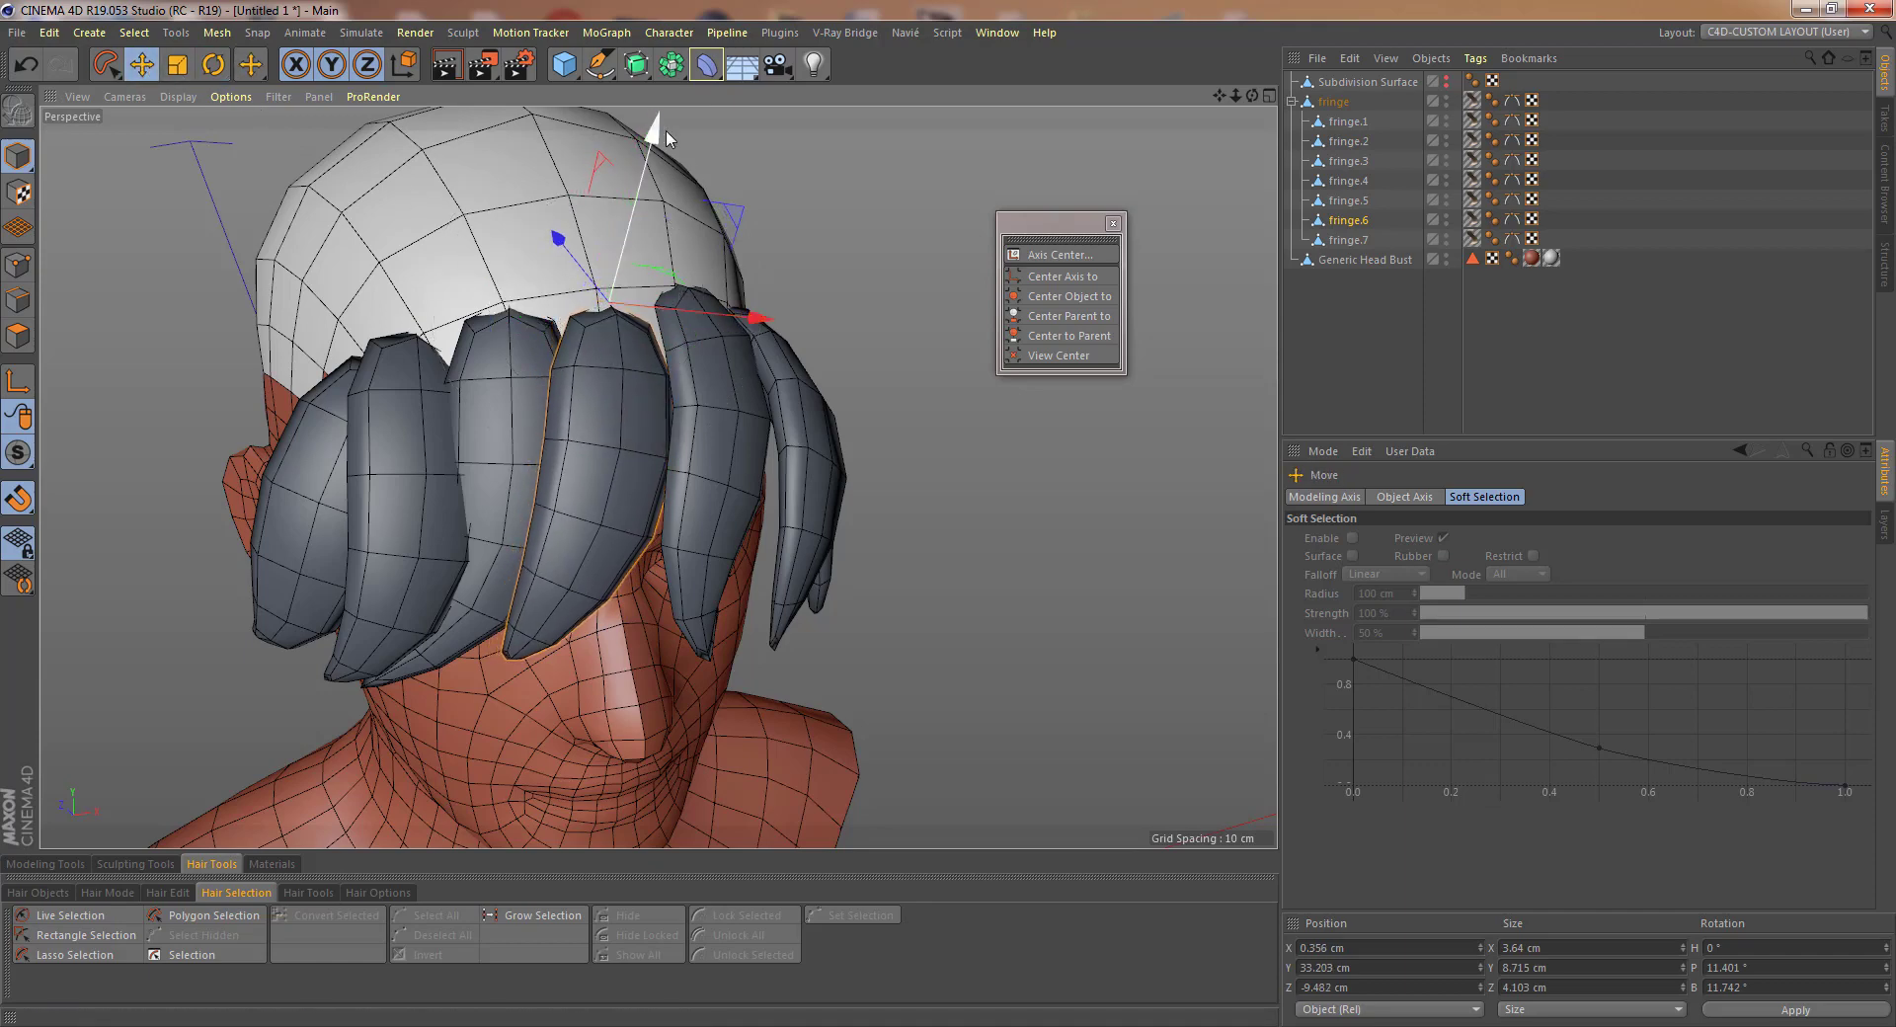
drag(657, 125, 656, 121)
alt+drag(579, 348, 695, 304)
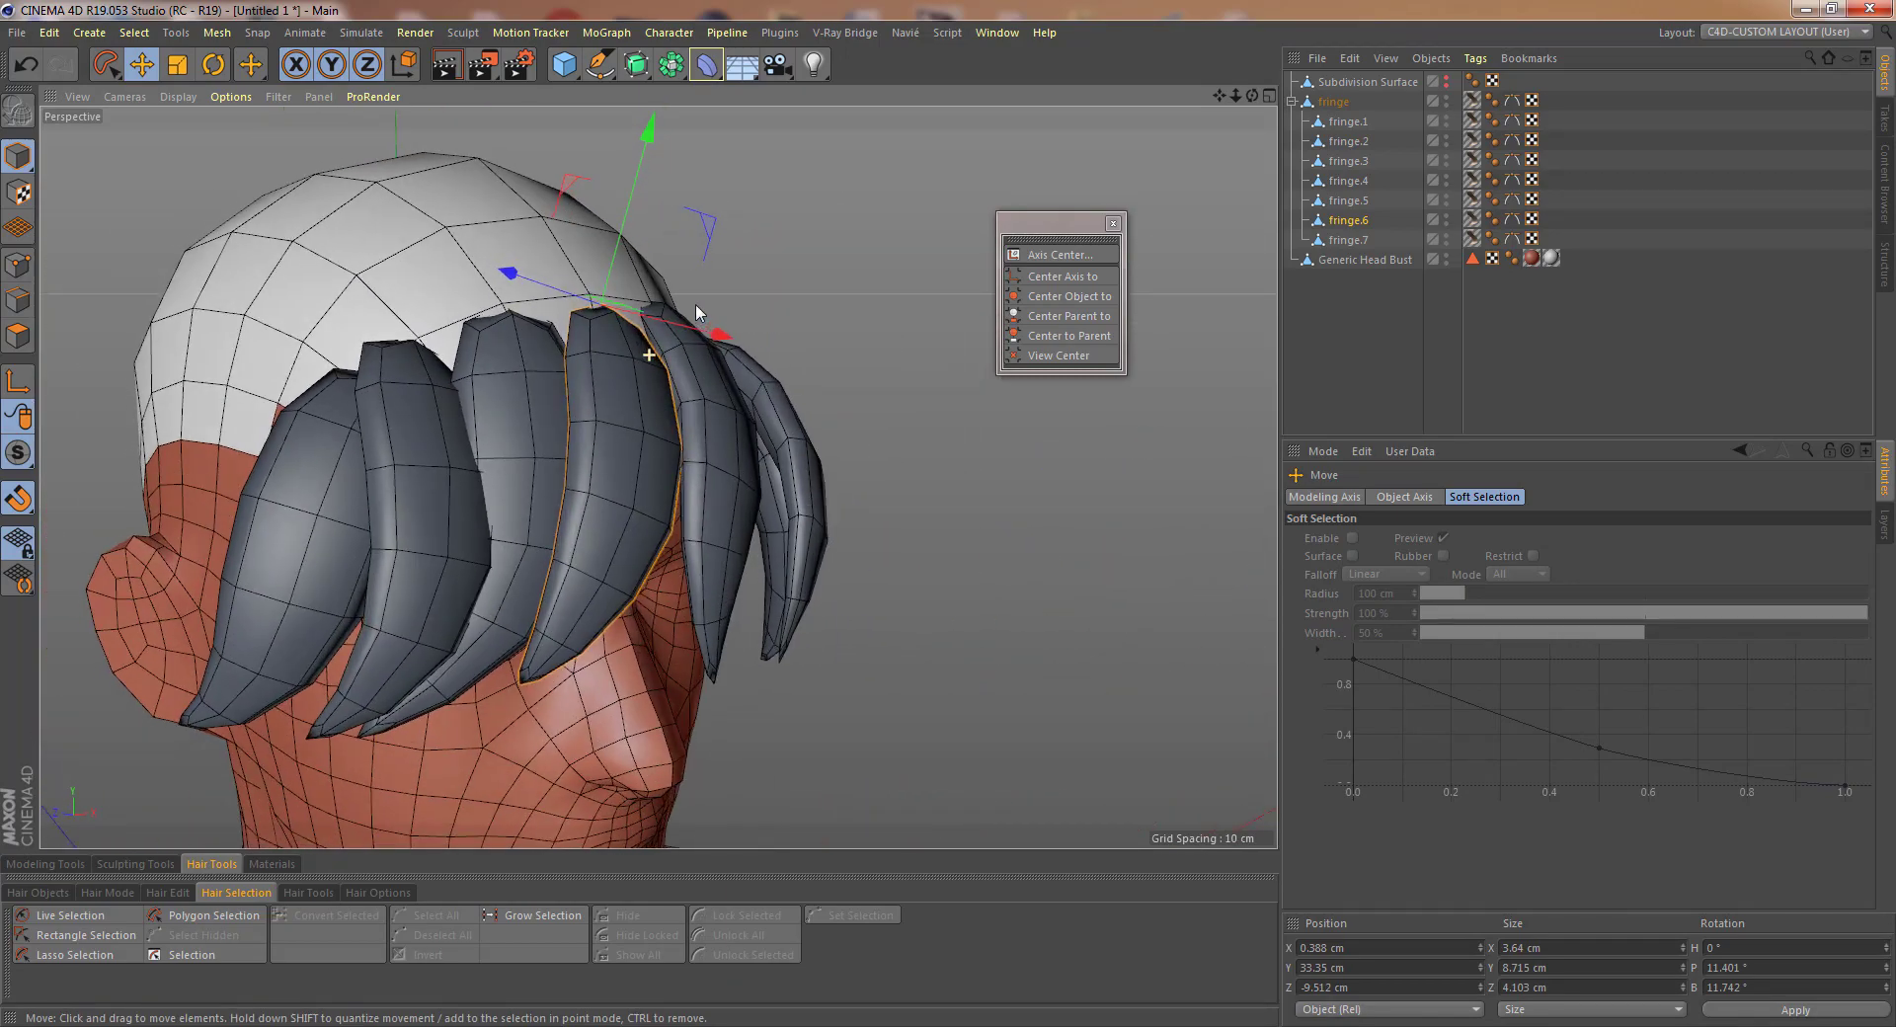
click(706, 64)
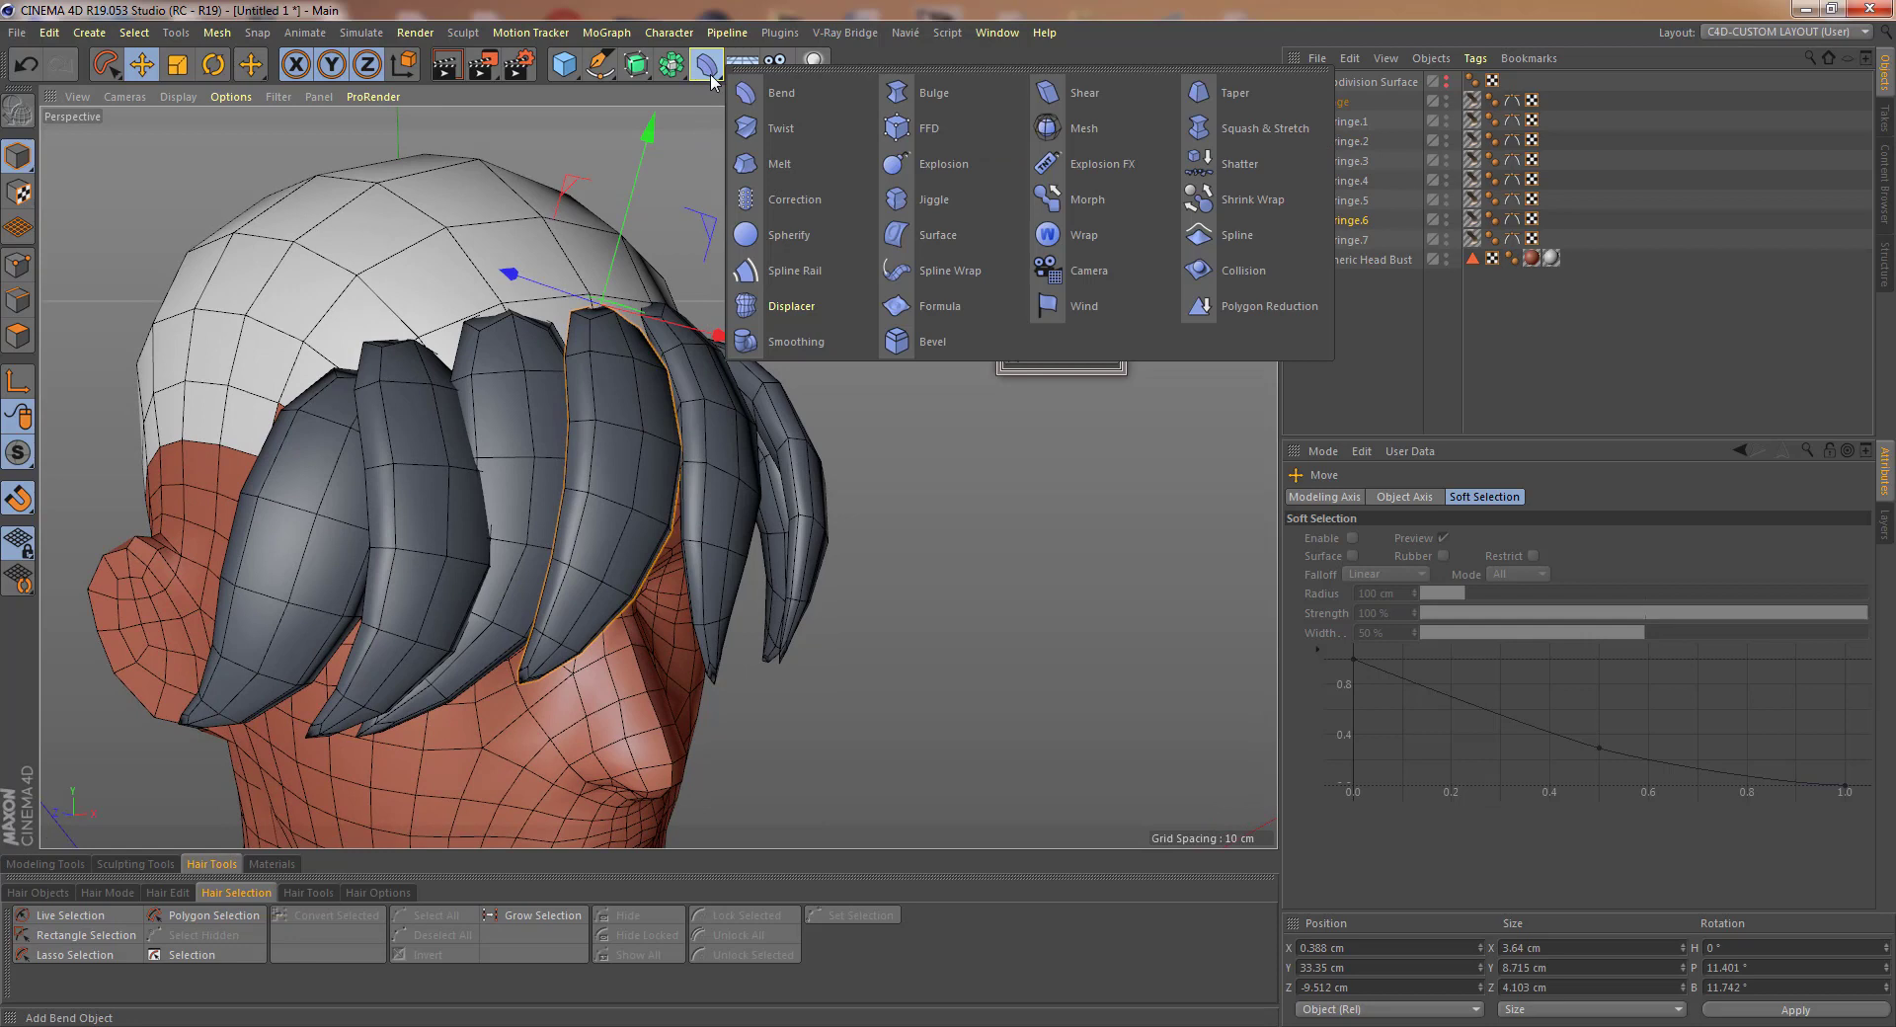
click(933, 128)
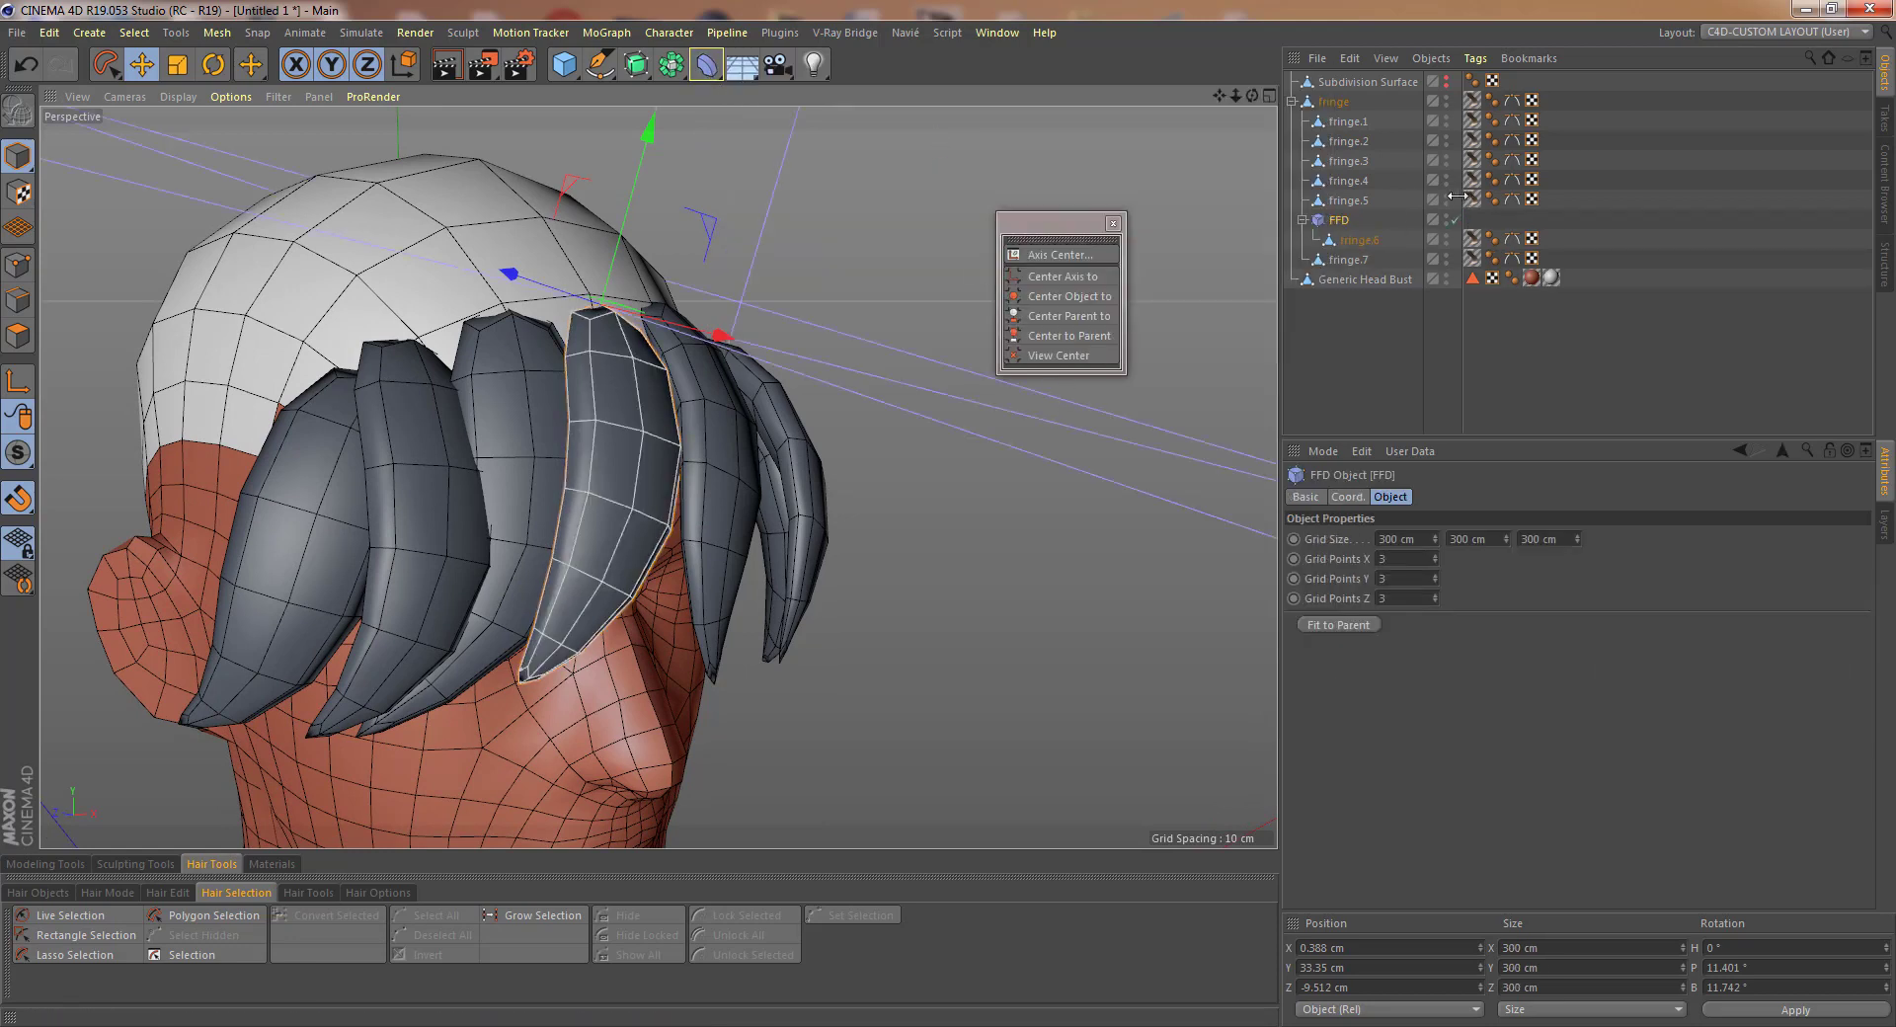
key(ctrl+z)
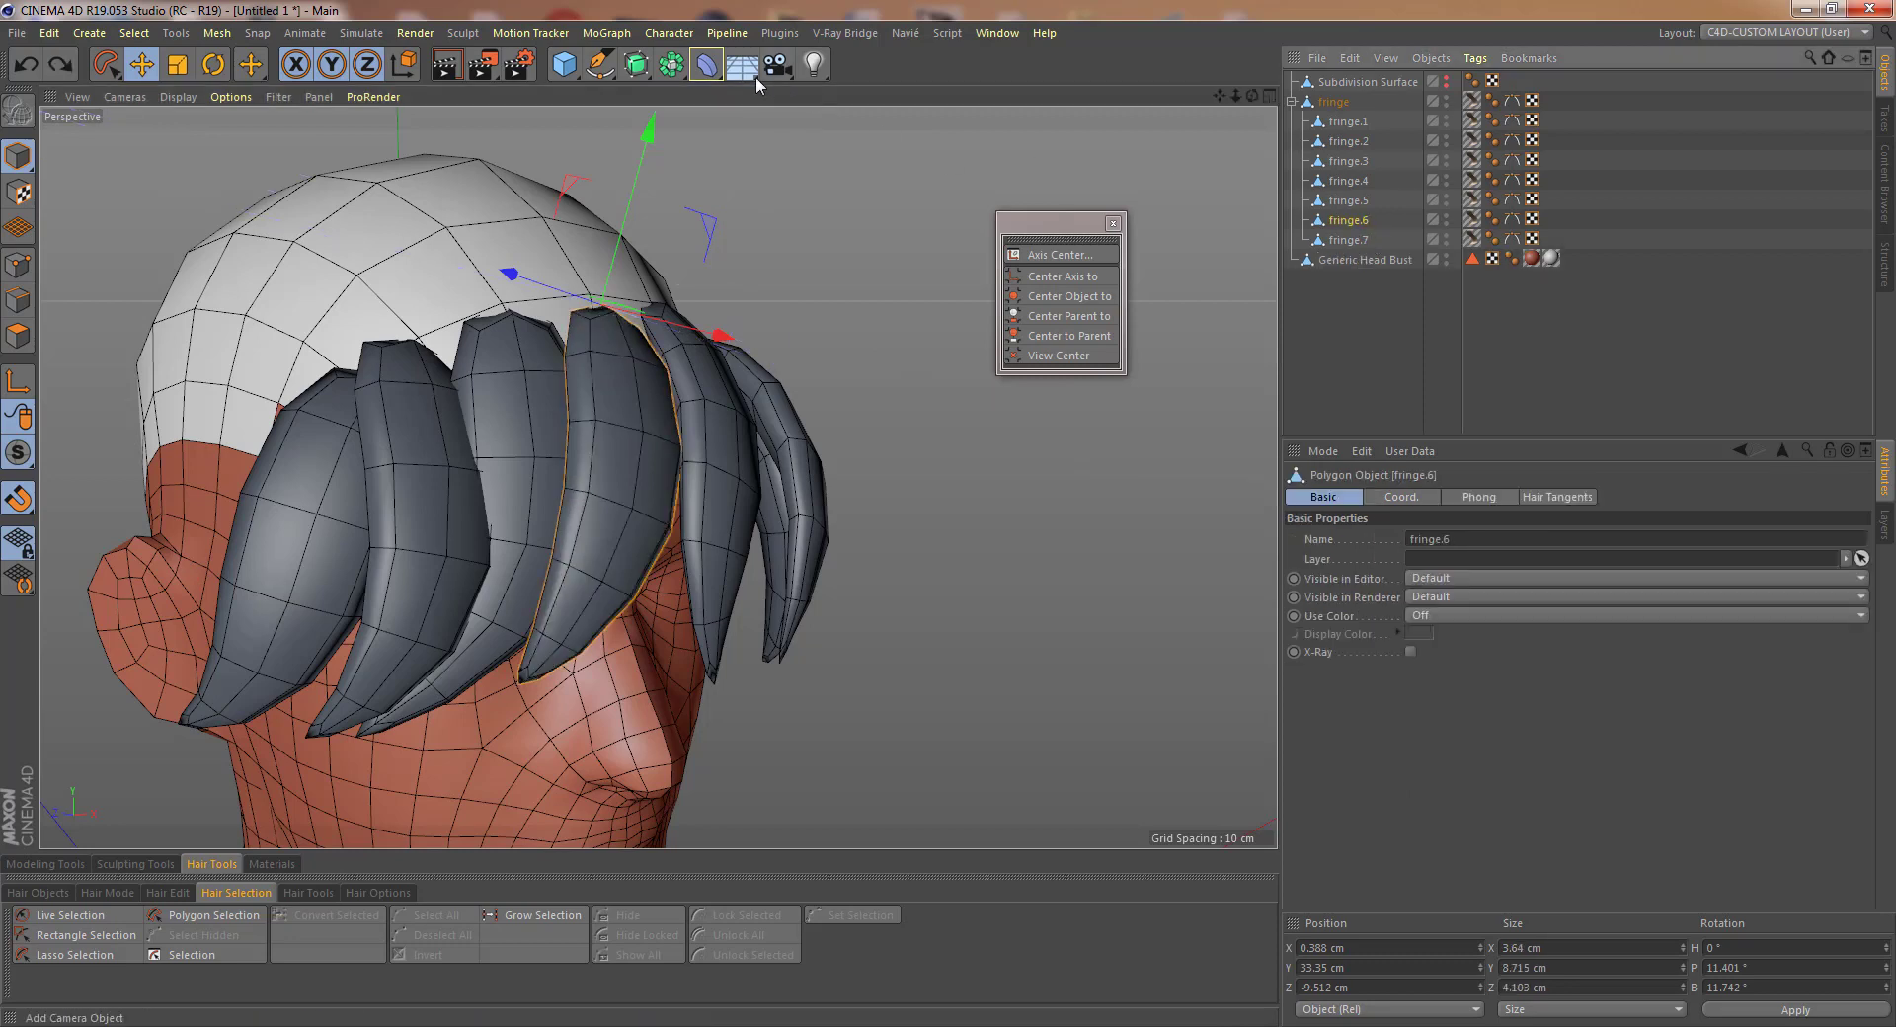
- Add an FFD deformer, nest it under the fringe.6 strand and fit its cage to the parent
click(707, 75)
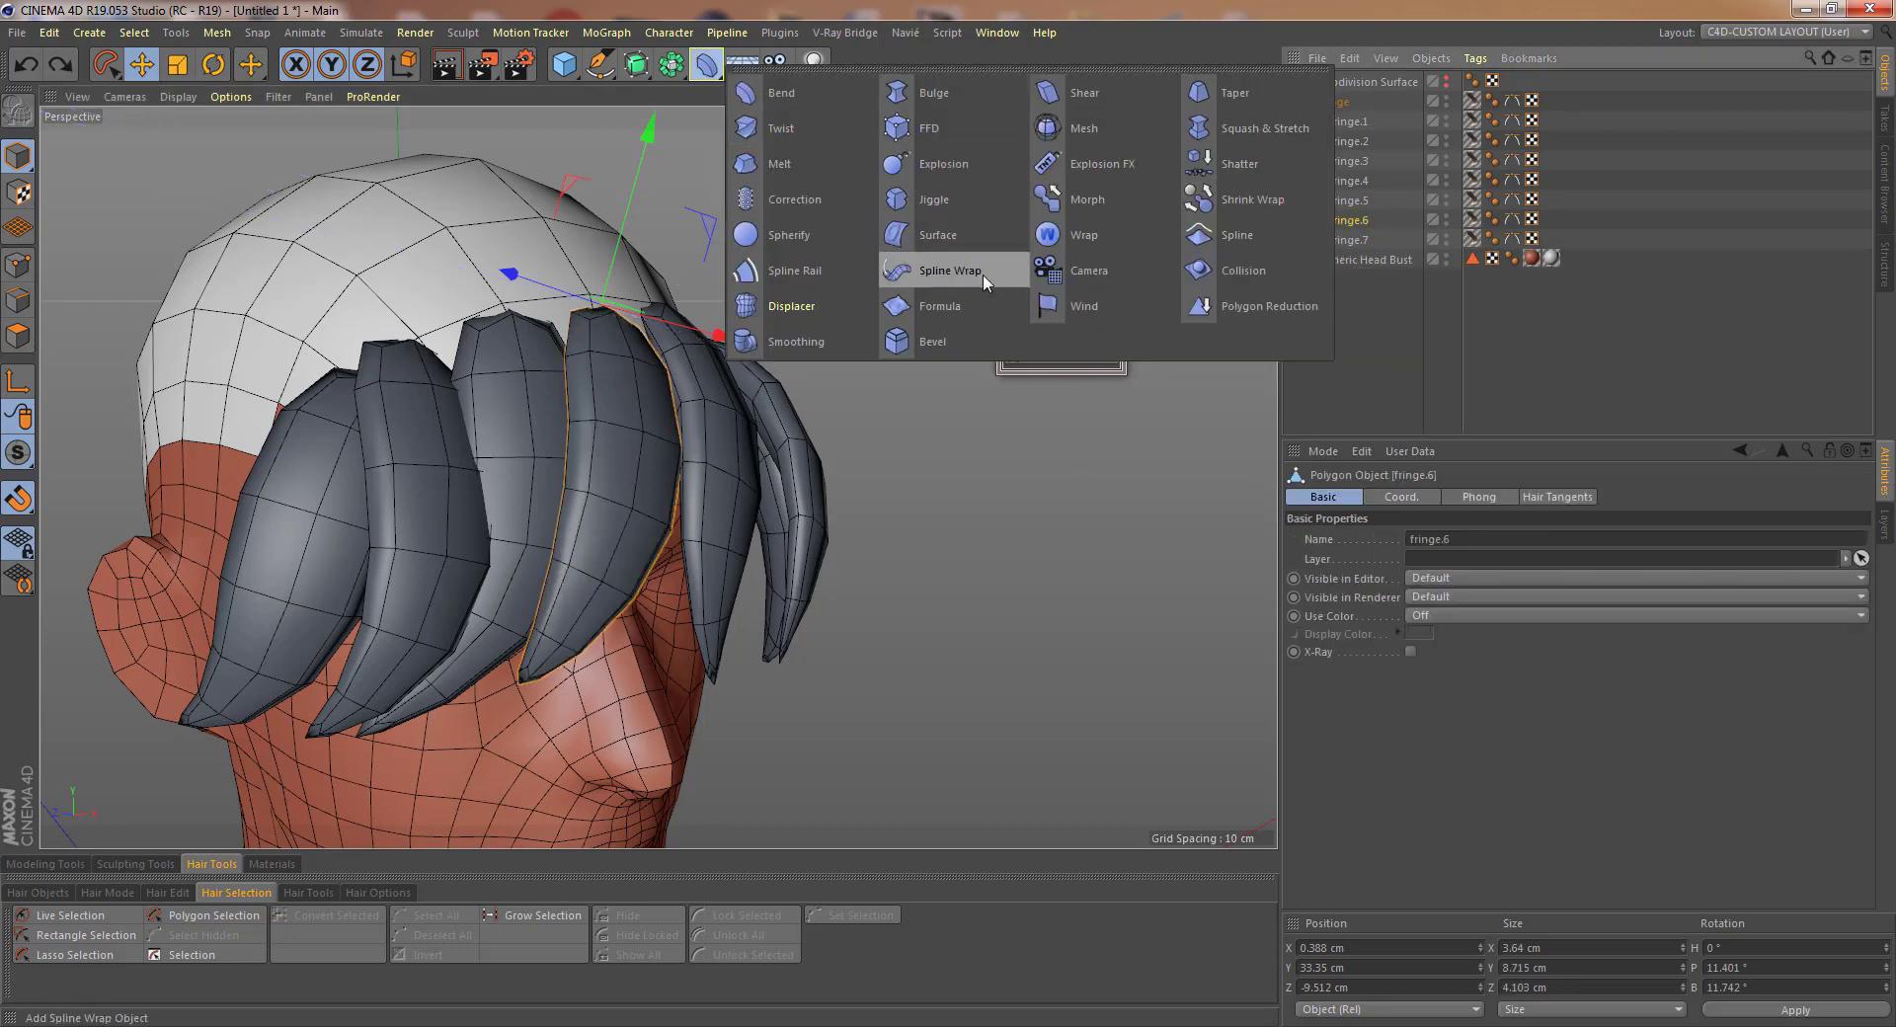
click(900, 130)
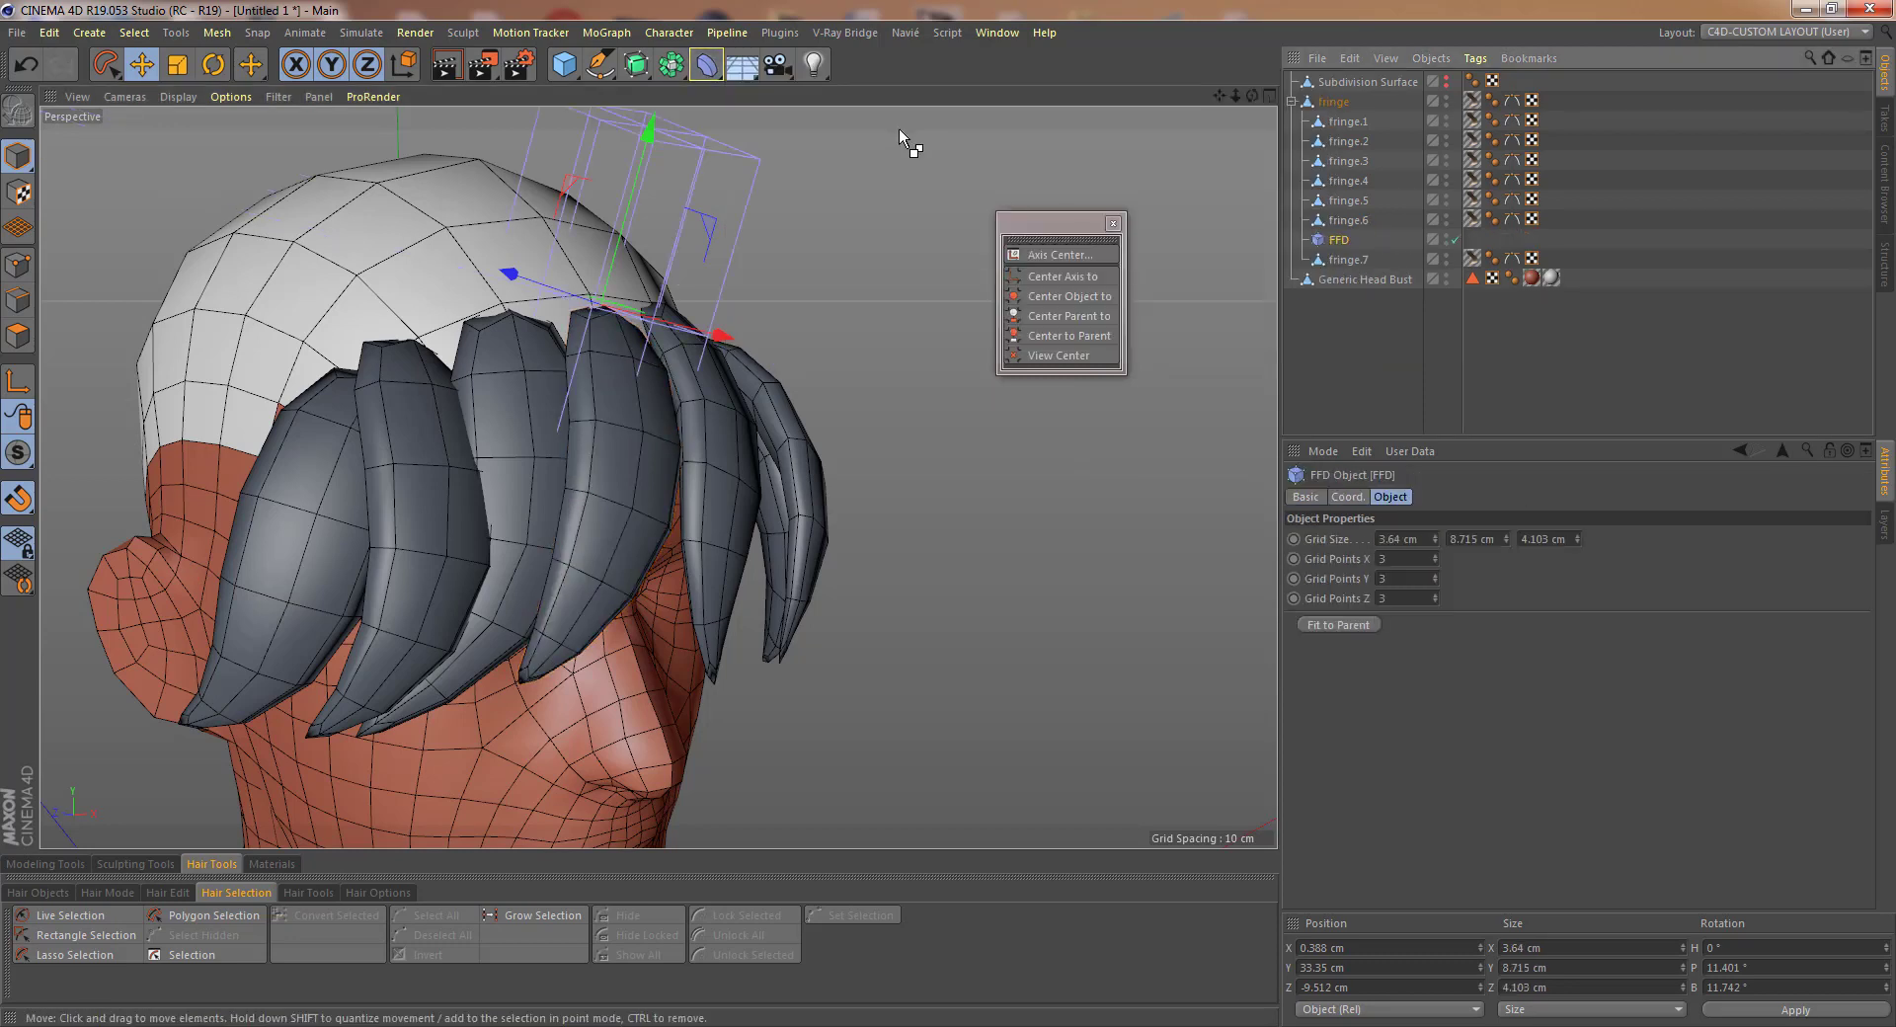
click(1343, 222)
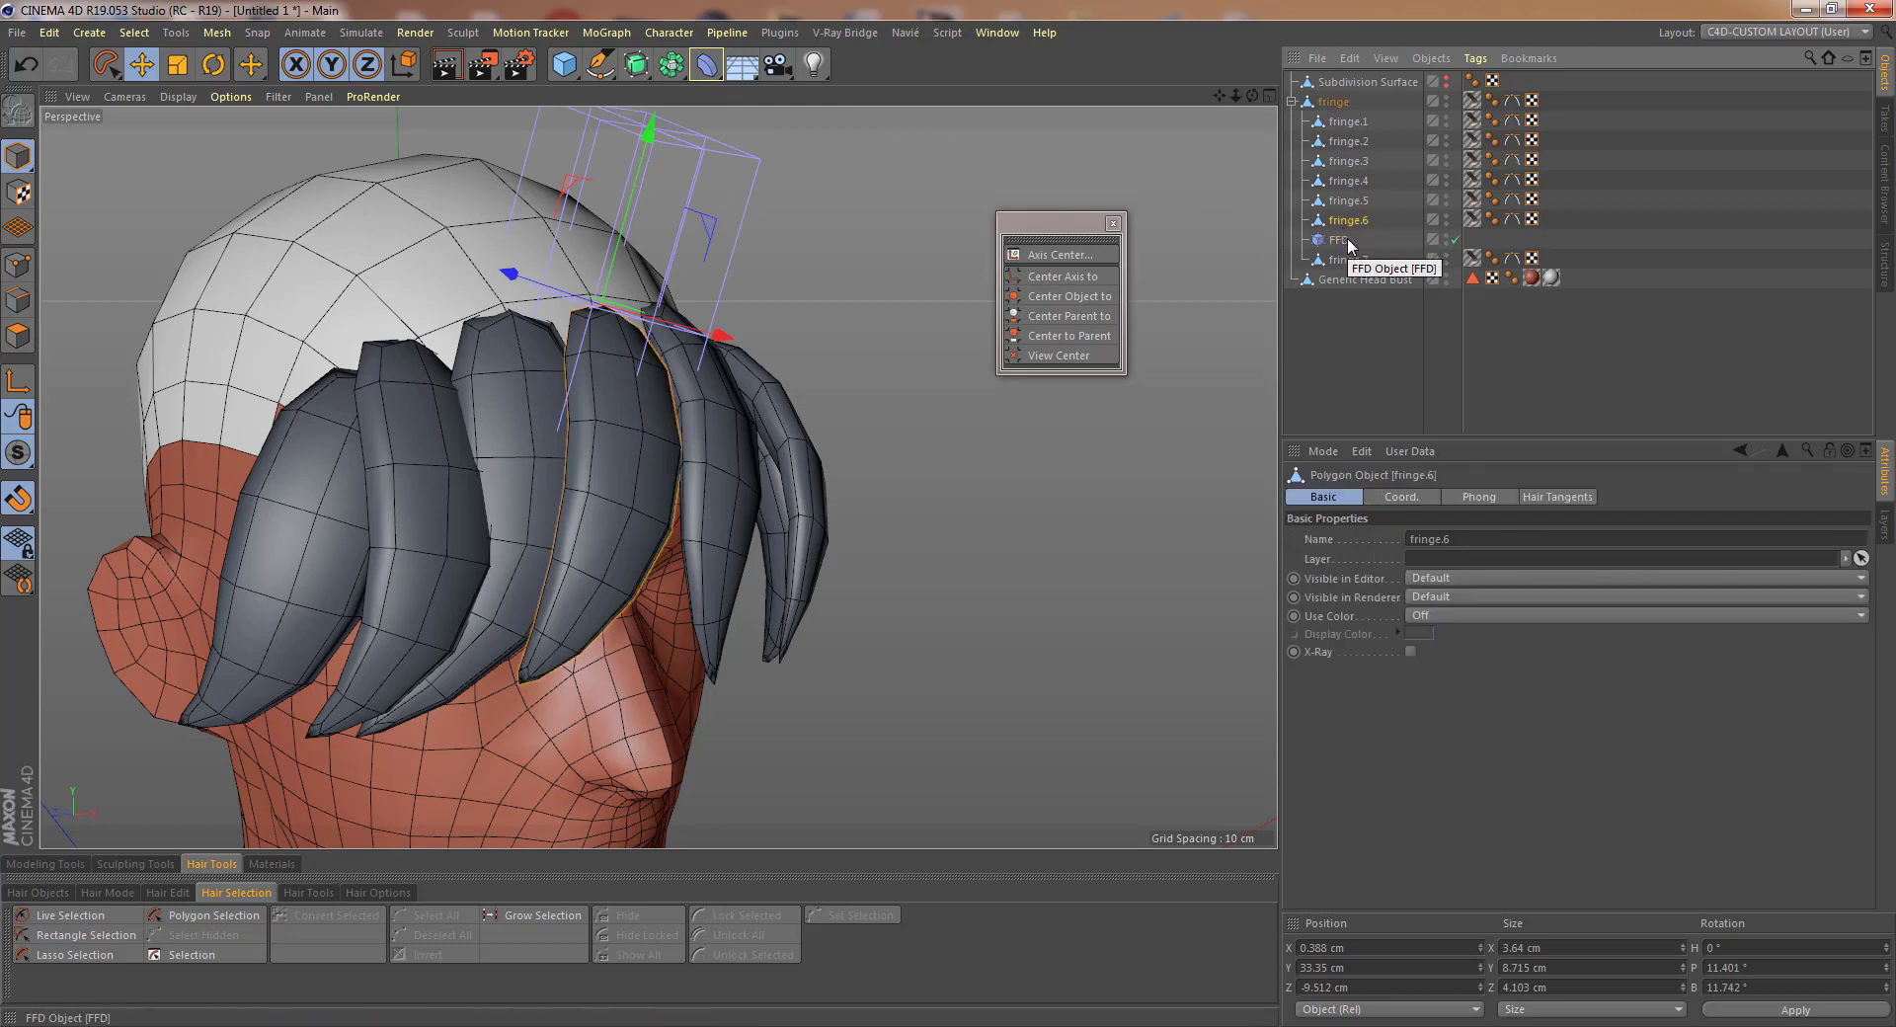
drag(1345, 227, 1345, 227)
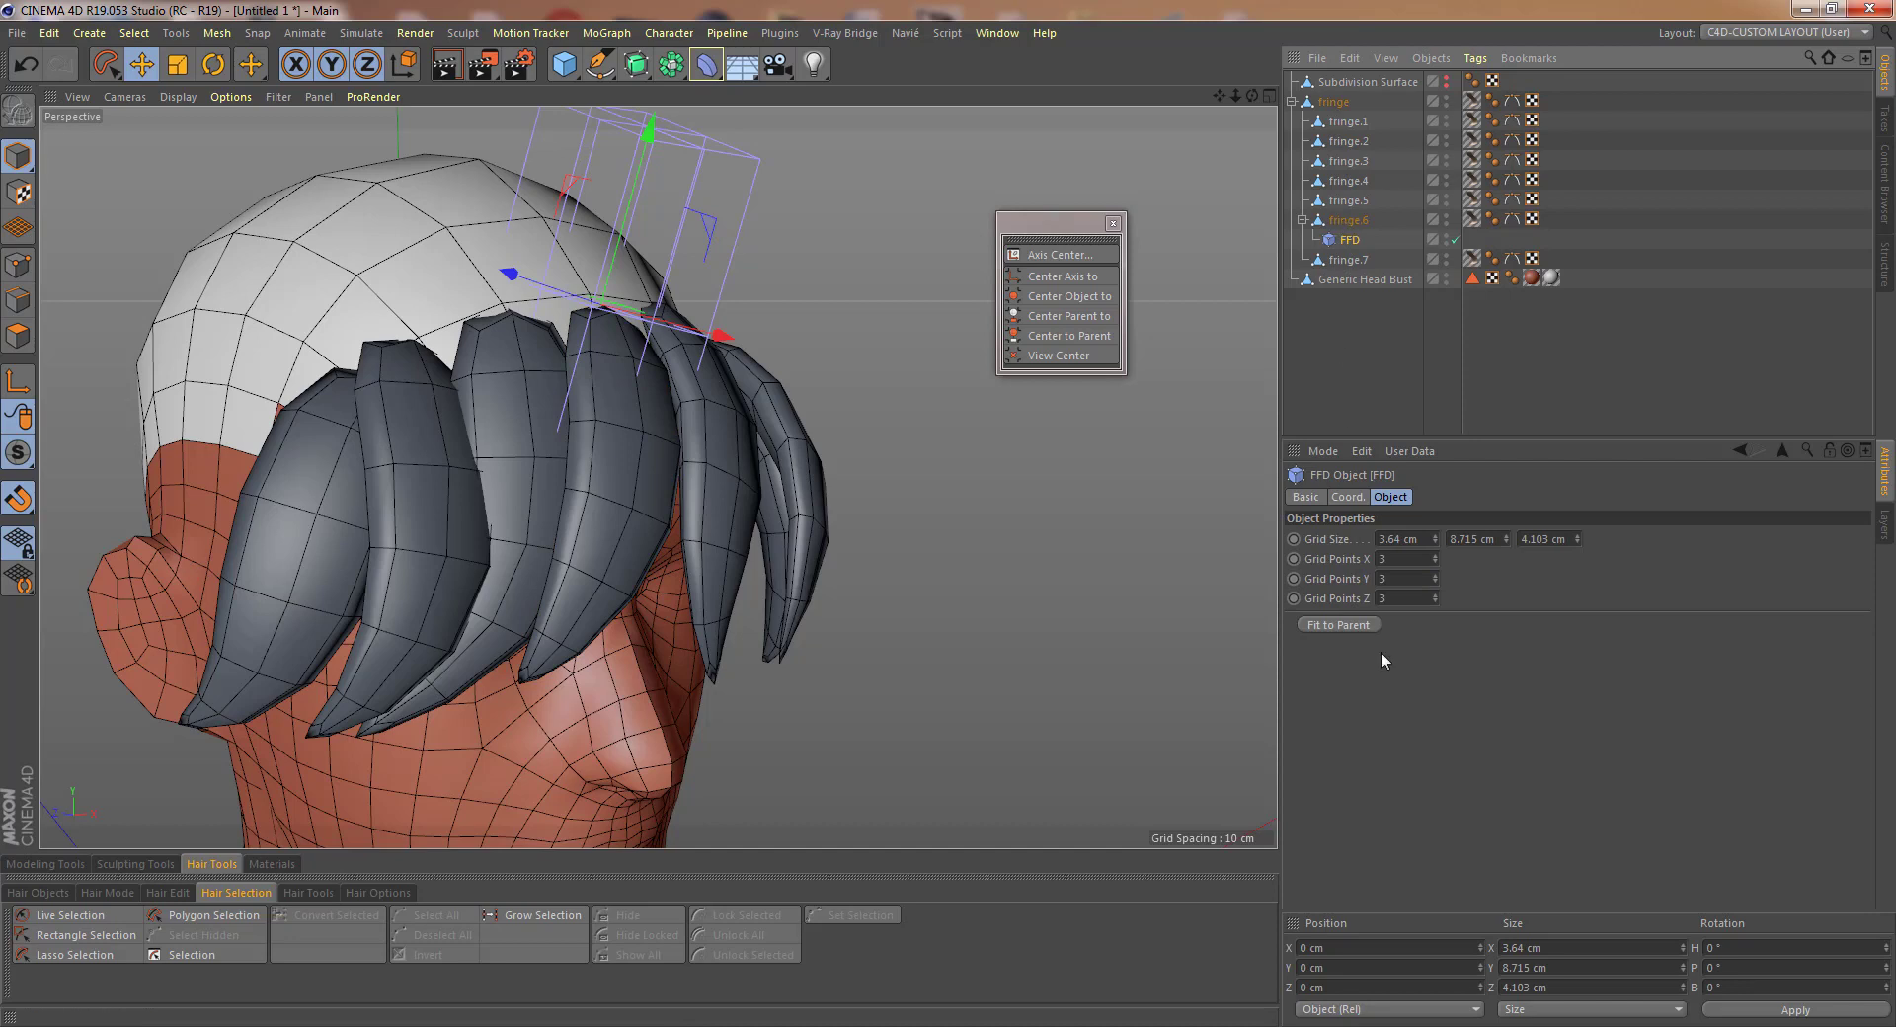
click(1349, 624)
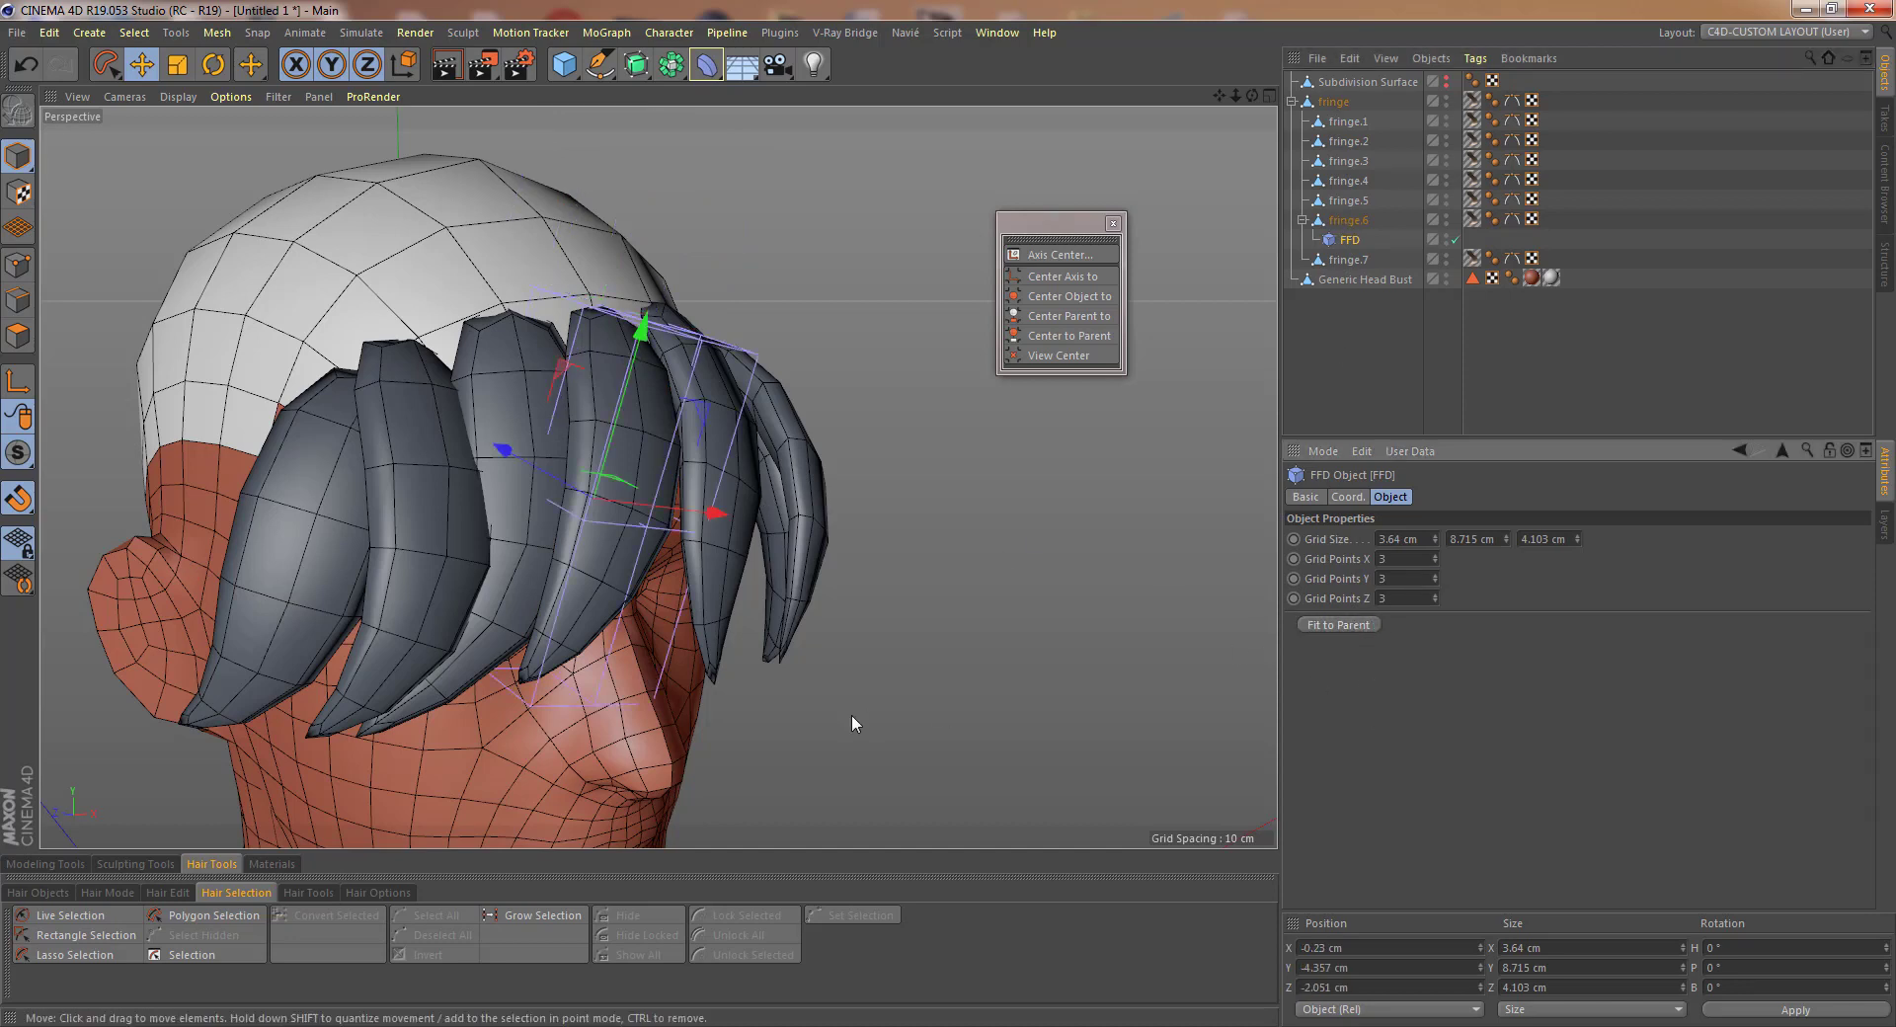
- Select the lowest row of FFD cage points in point mode using Live Selection with a radius of 85
alt+drag(851, 714, 681, 686)
click(17, 265)
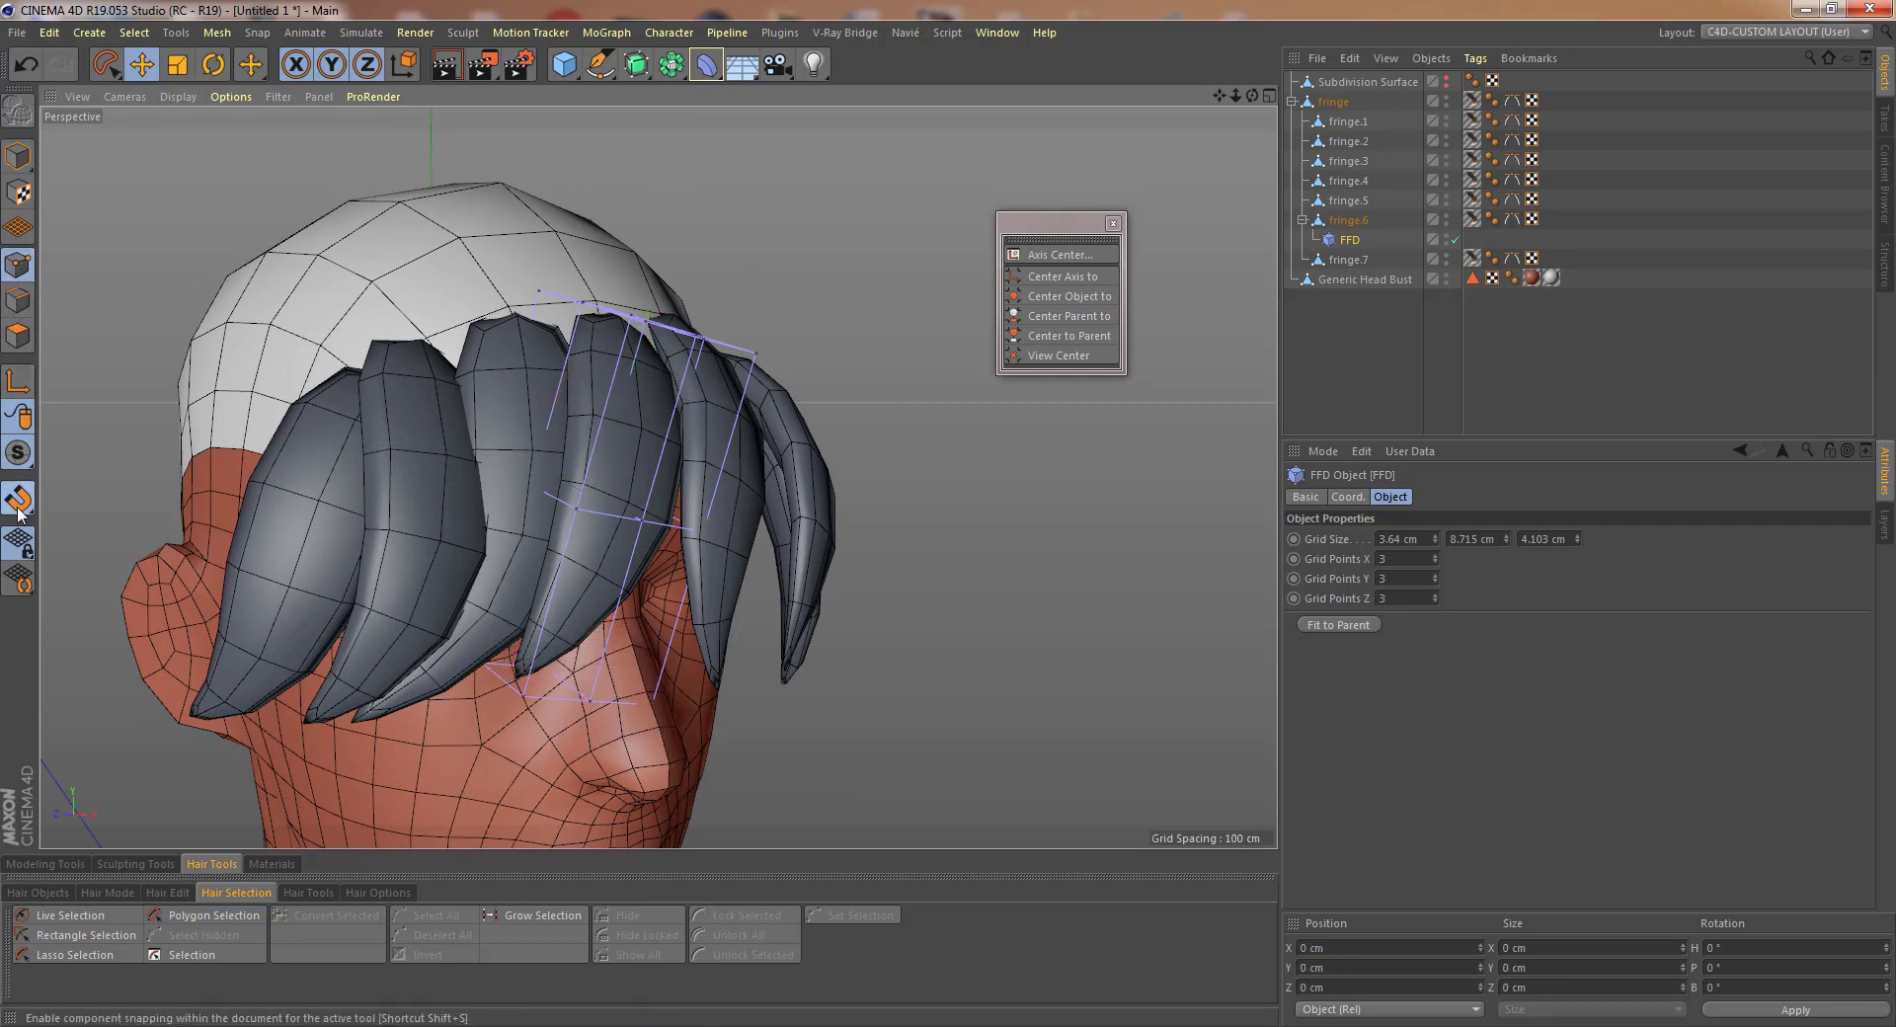
drag(106, 64, 158, 133)
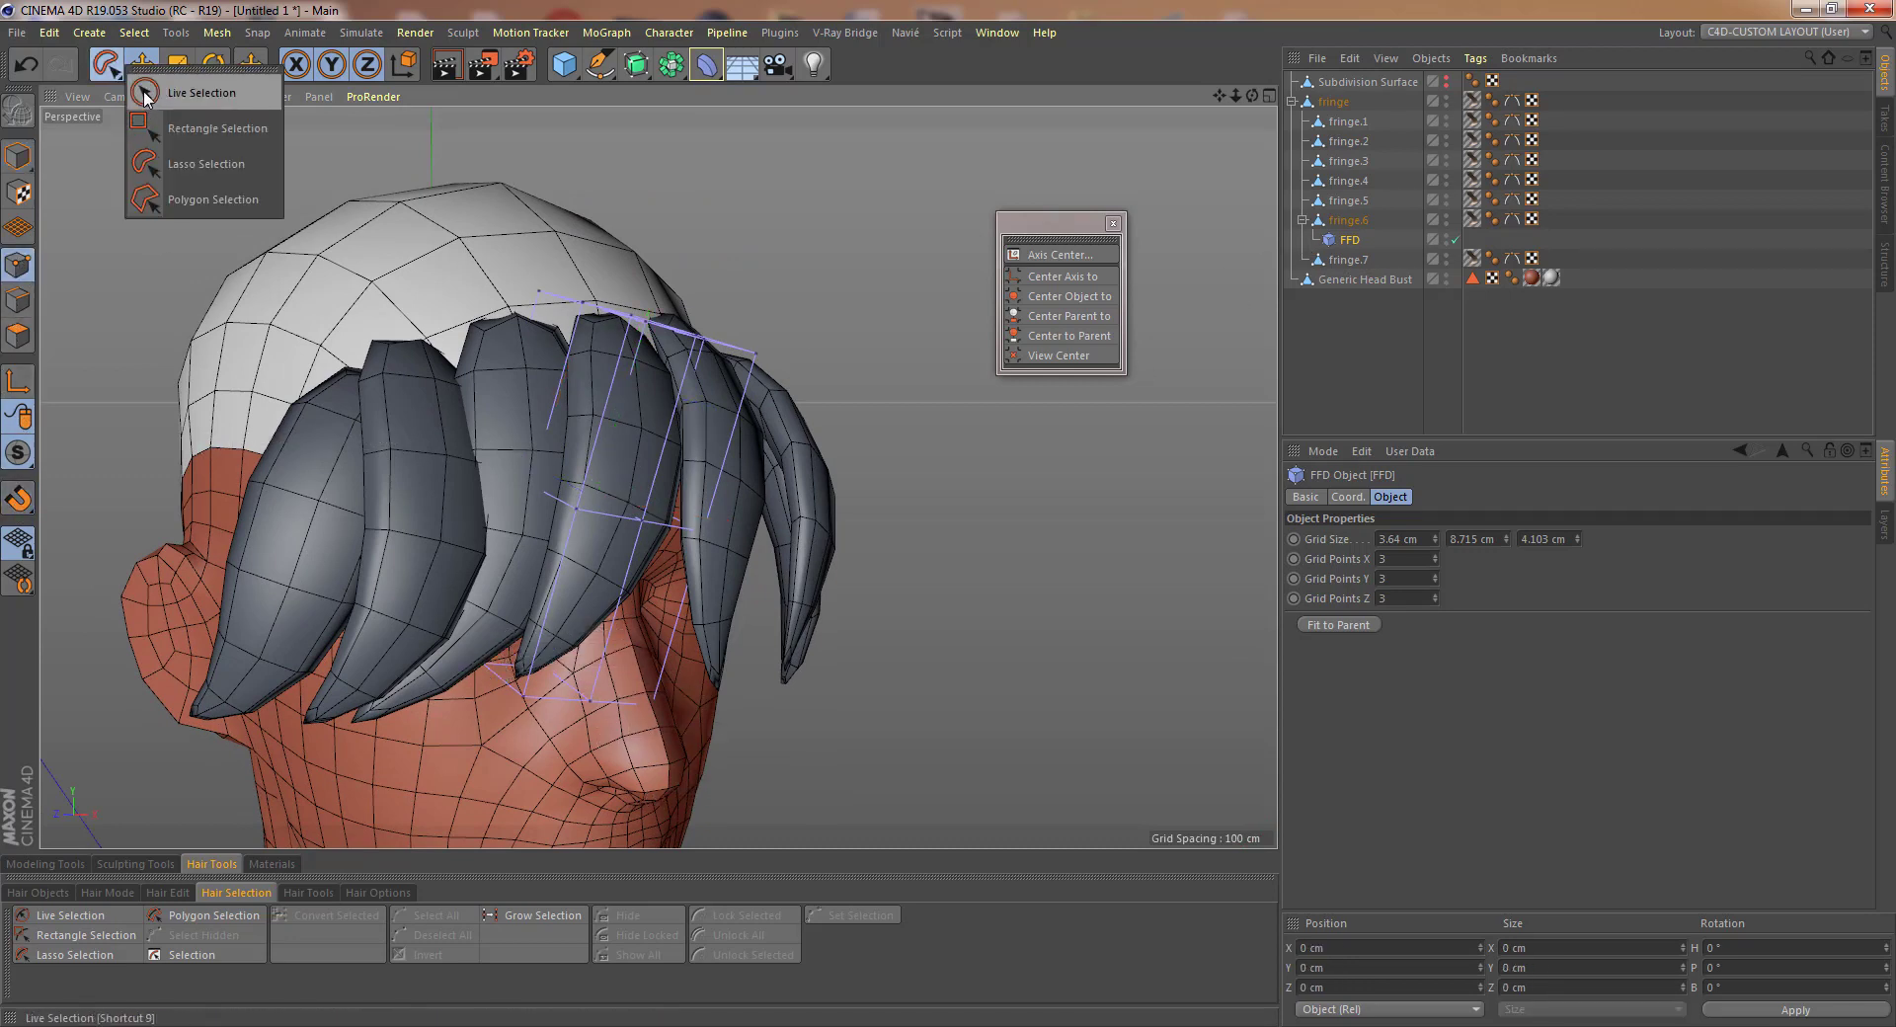
click(138, 91)
middle_drag(624, 675, 661, 675)
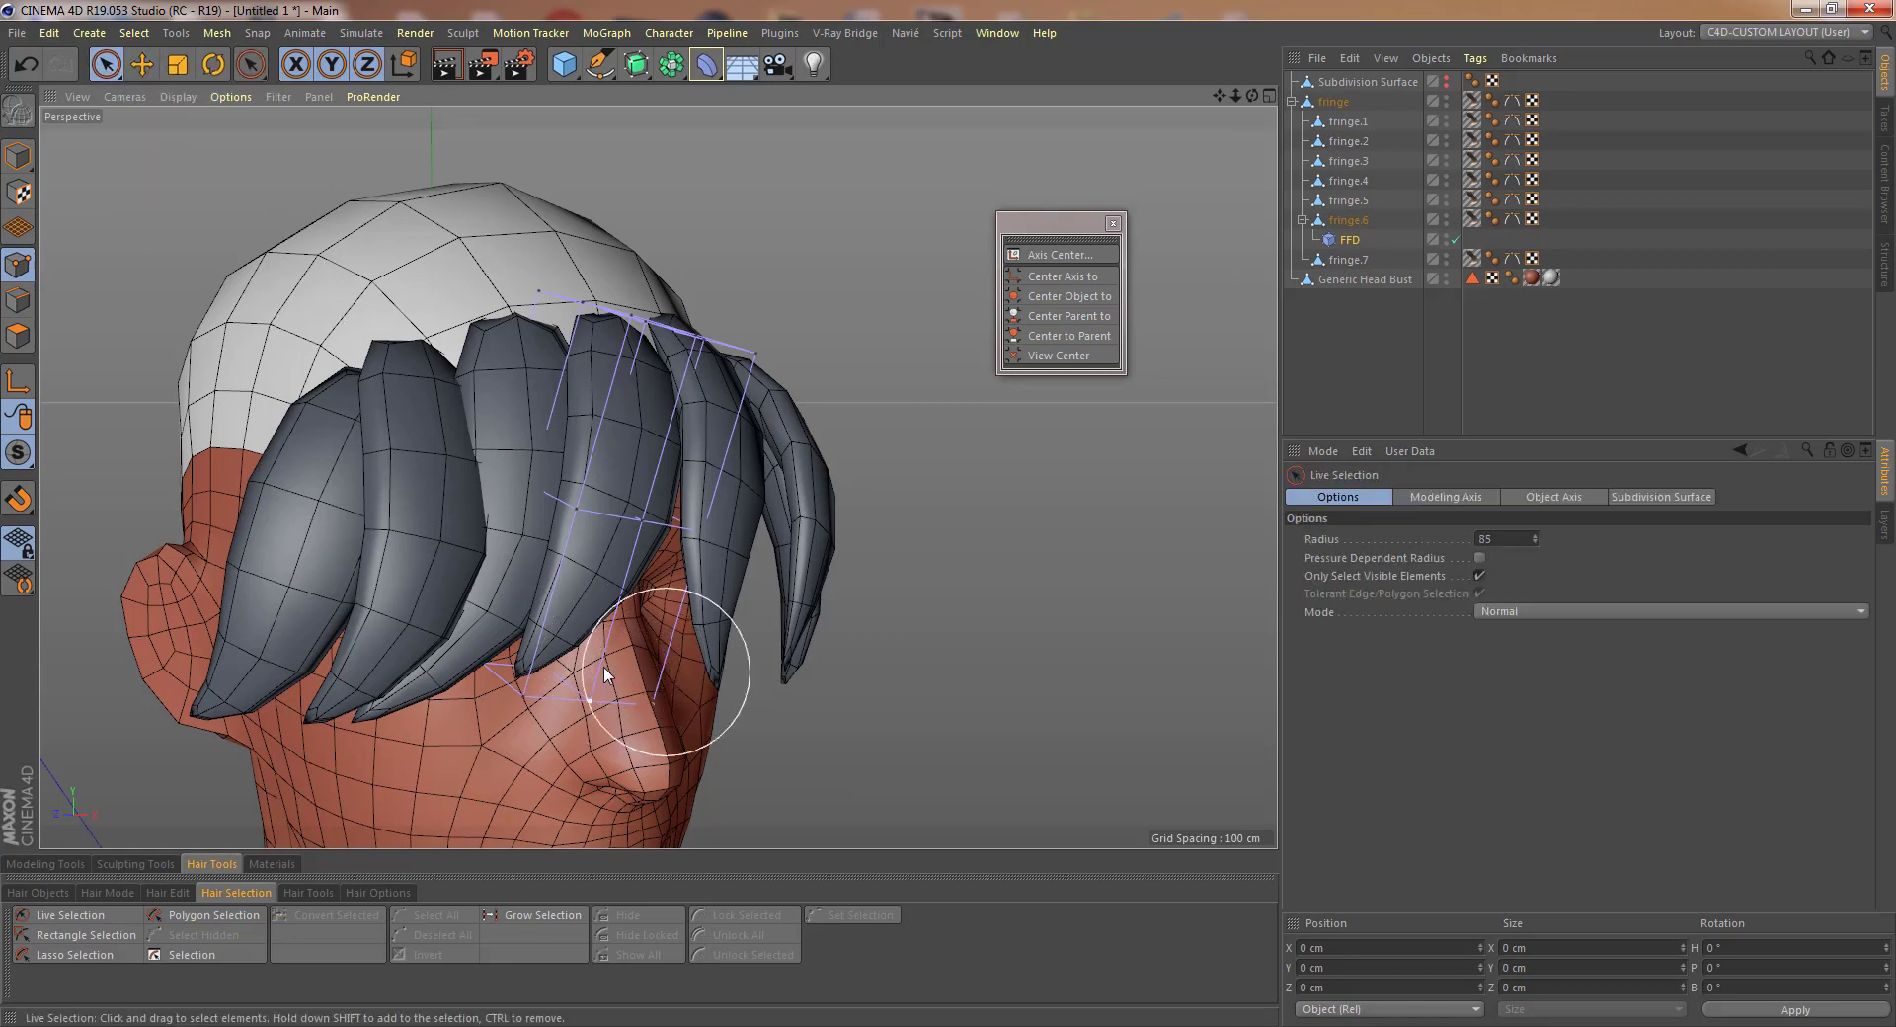
click(630, 680)
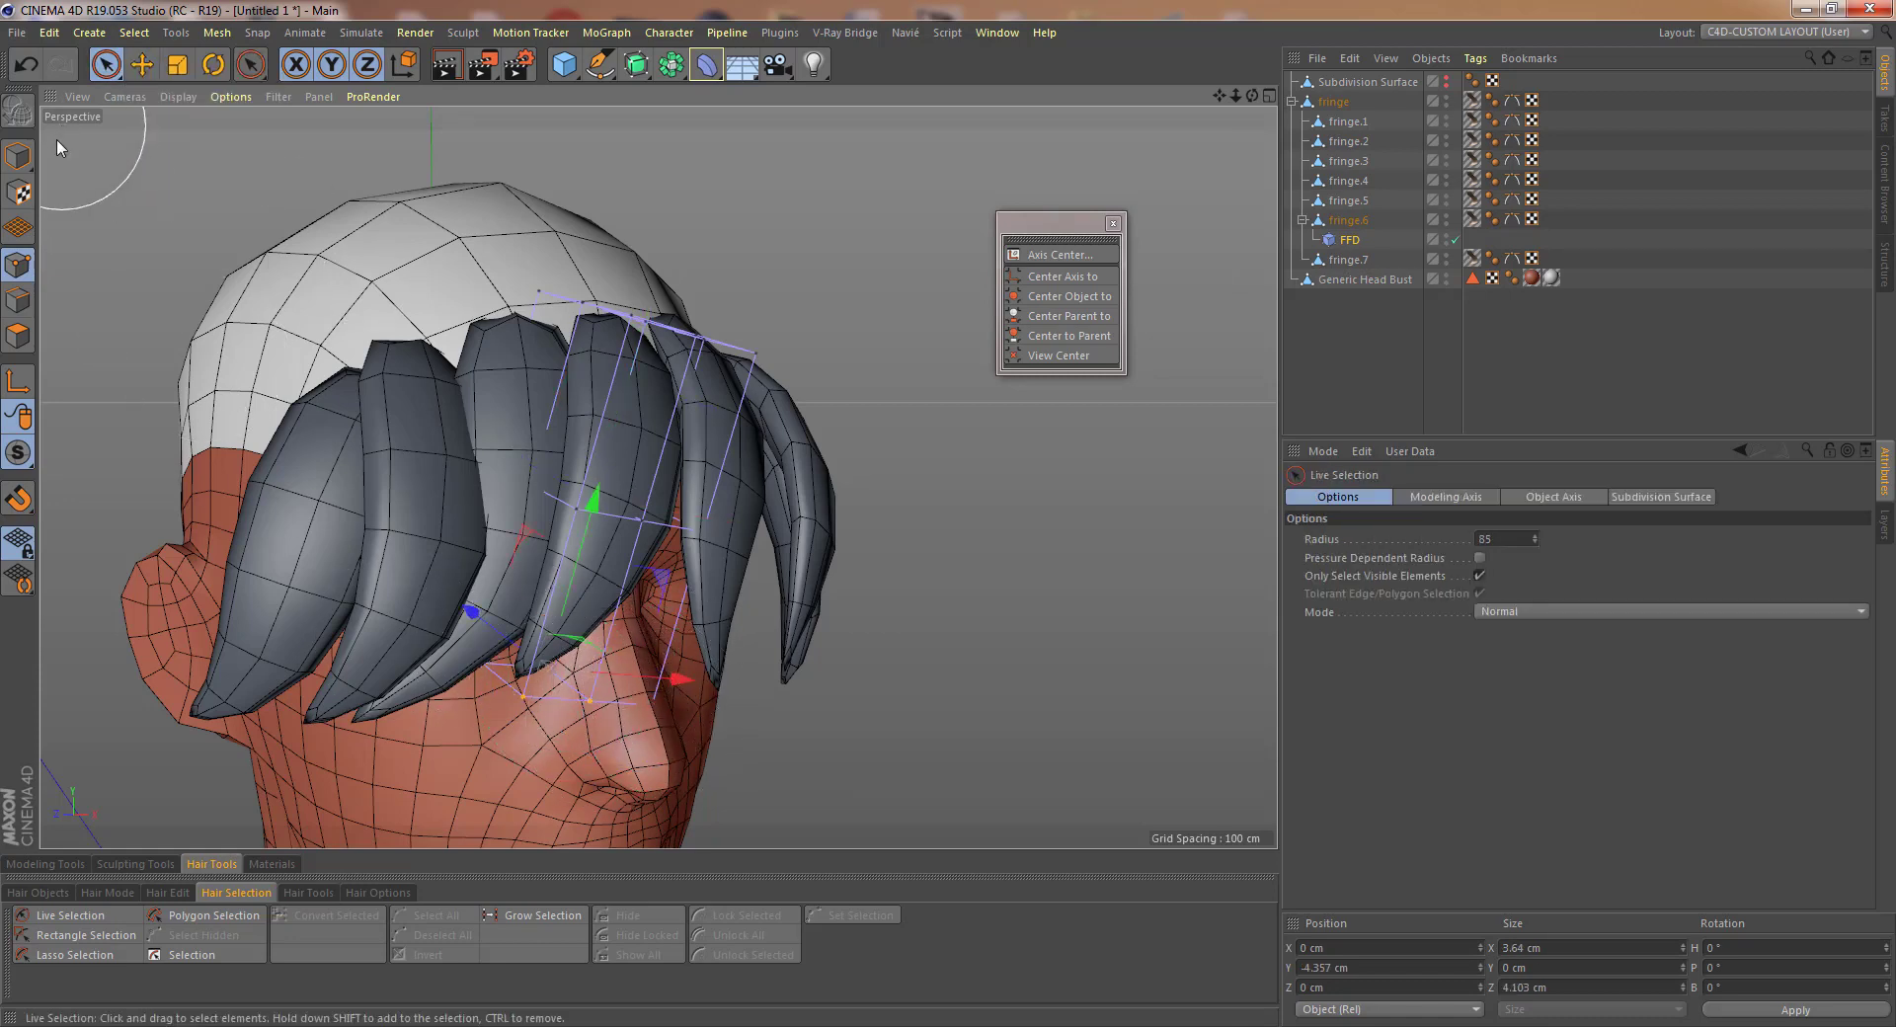
key(e)
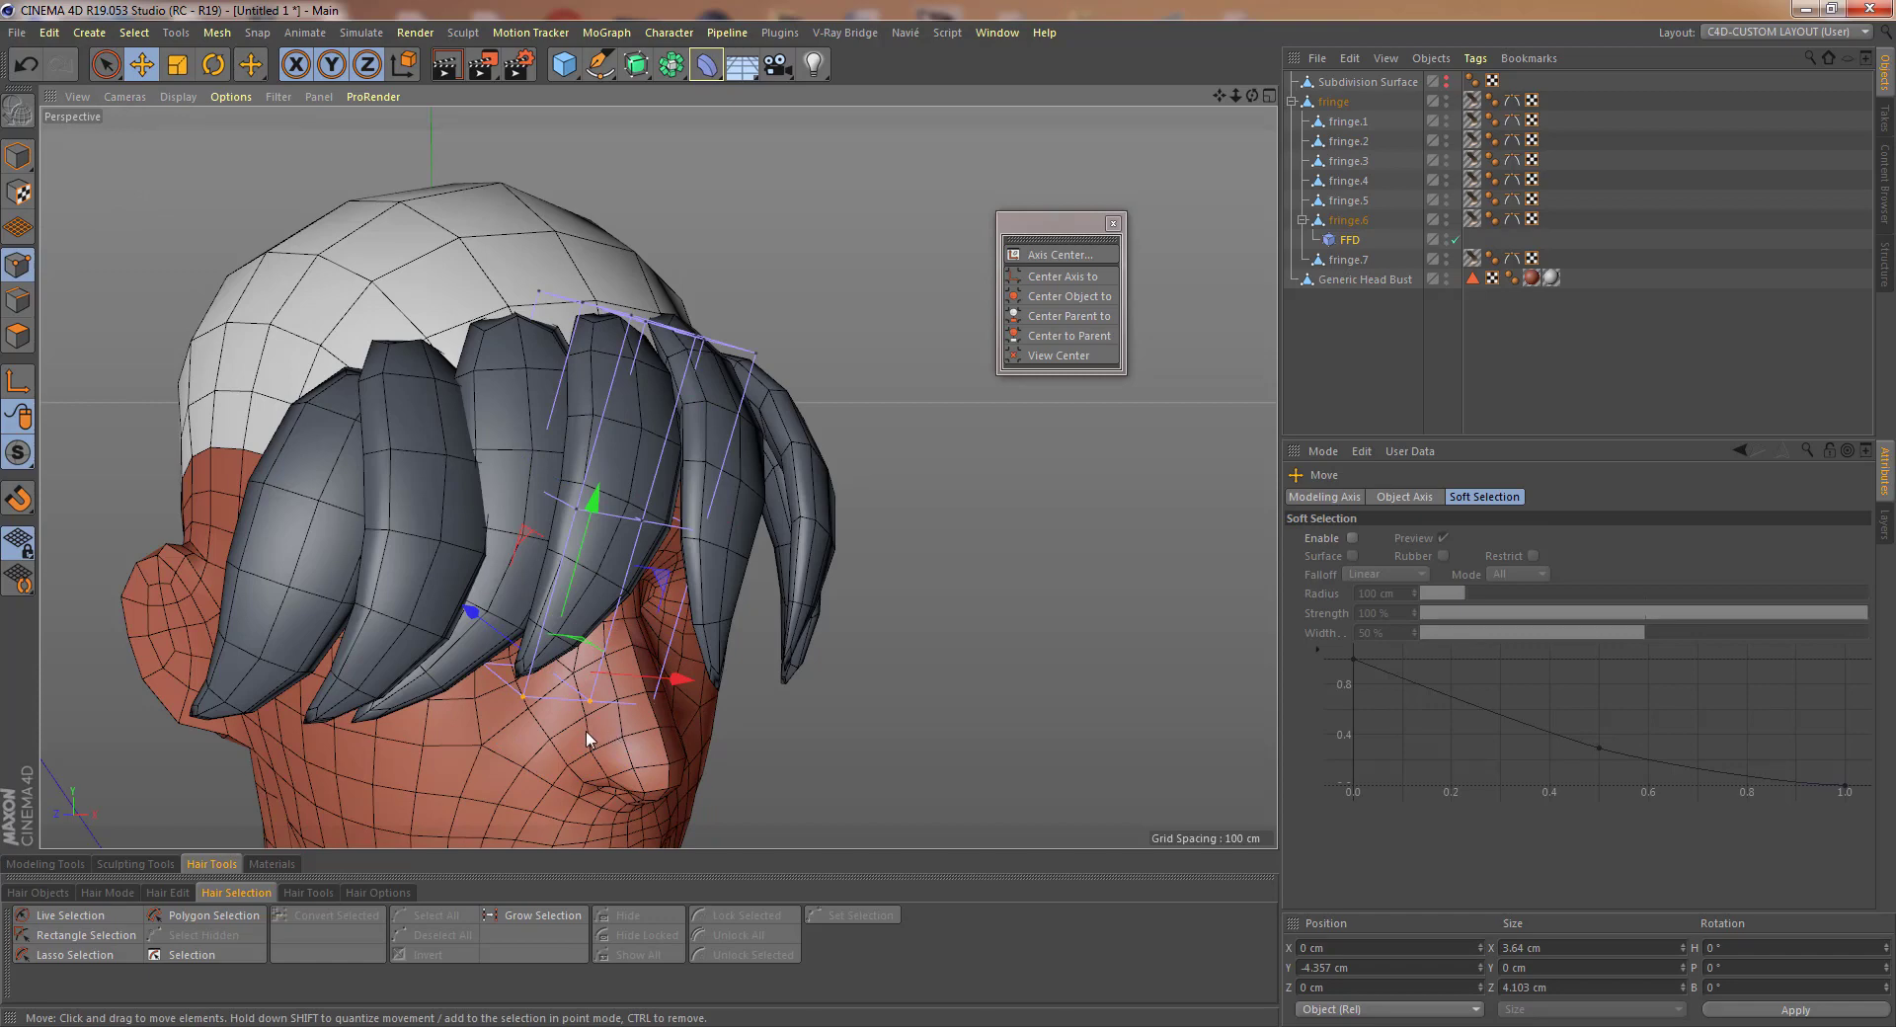
mouse_move(588, 738)
mouse_down()
mouse_move(660, 708)
mouse_move(528, 704)
mouse_move(592, 703)
mouse_up()
key(space)
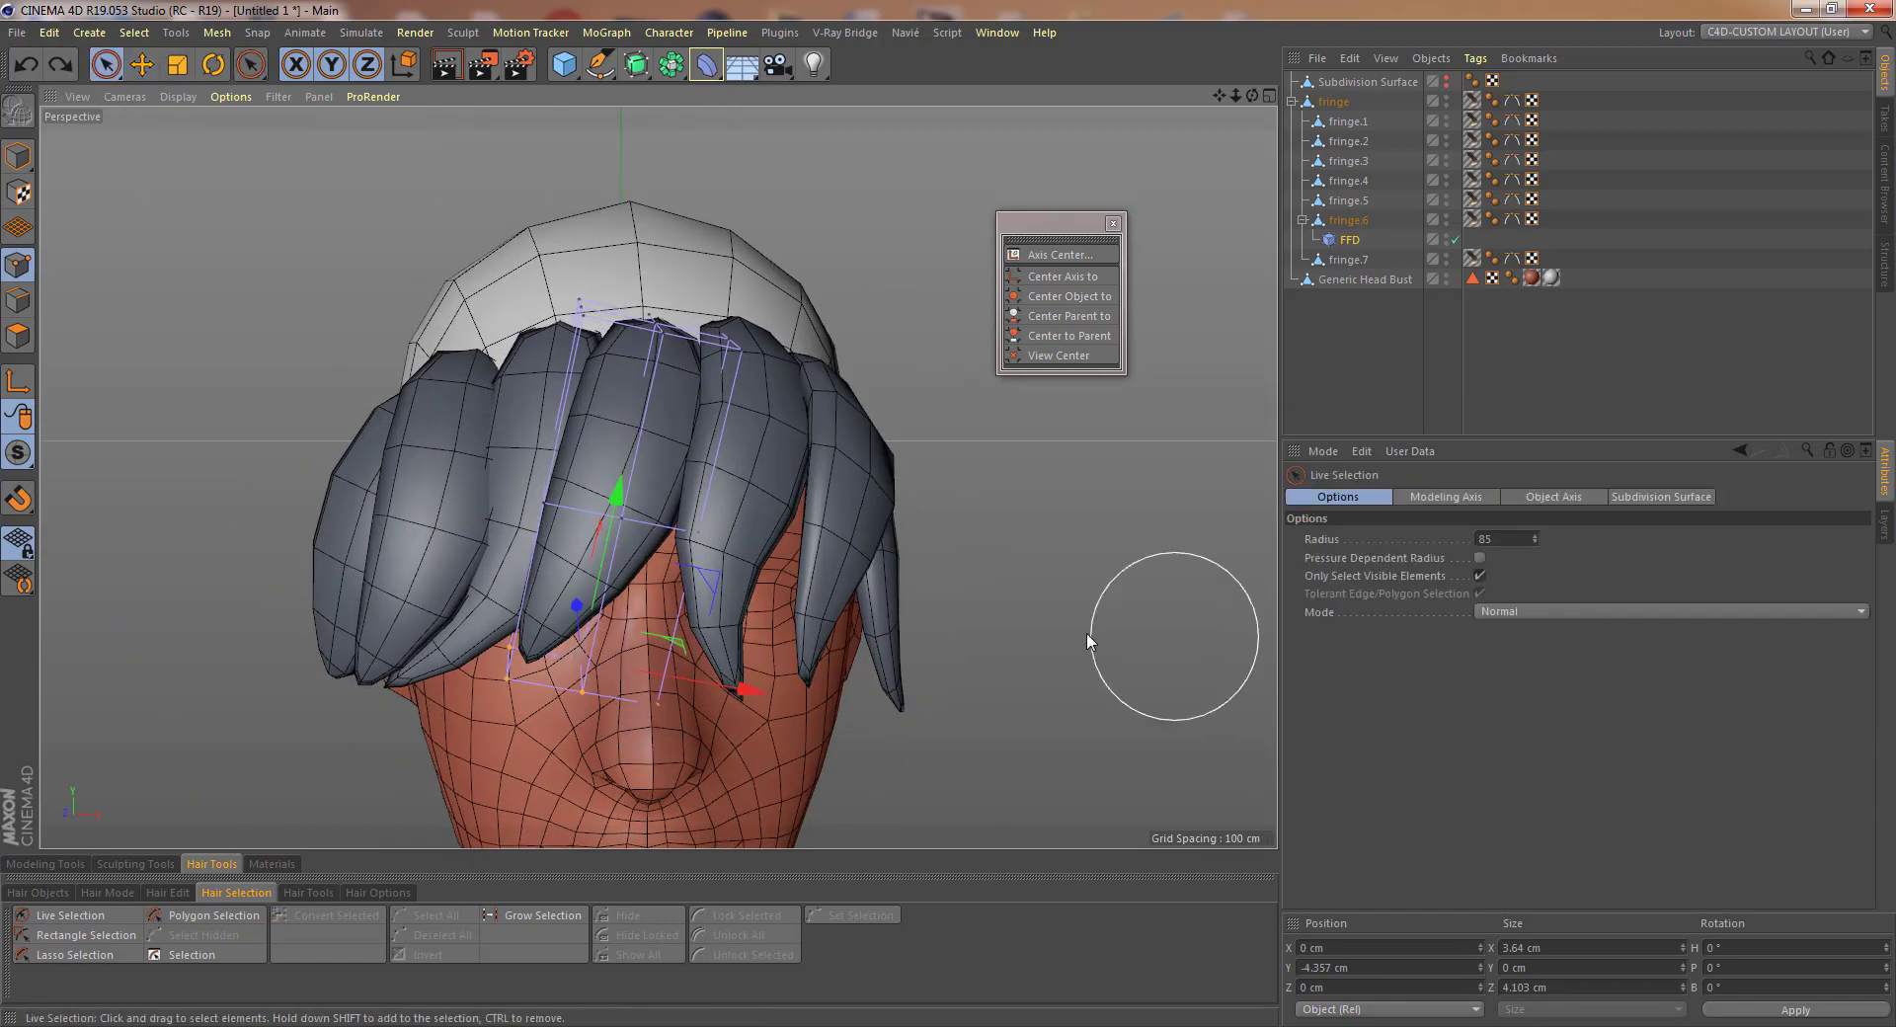
- Delete the FFD deformer from the fringe.6 strand
click(1345, 241)
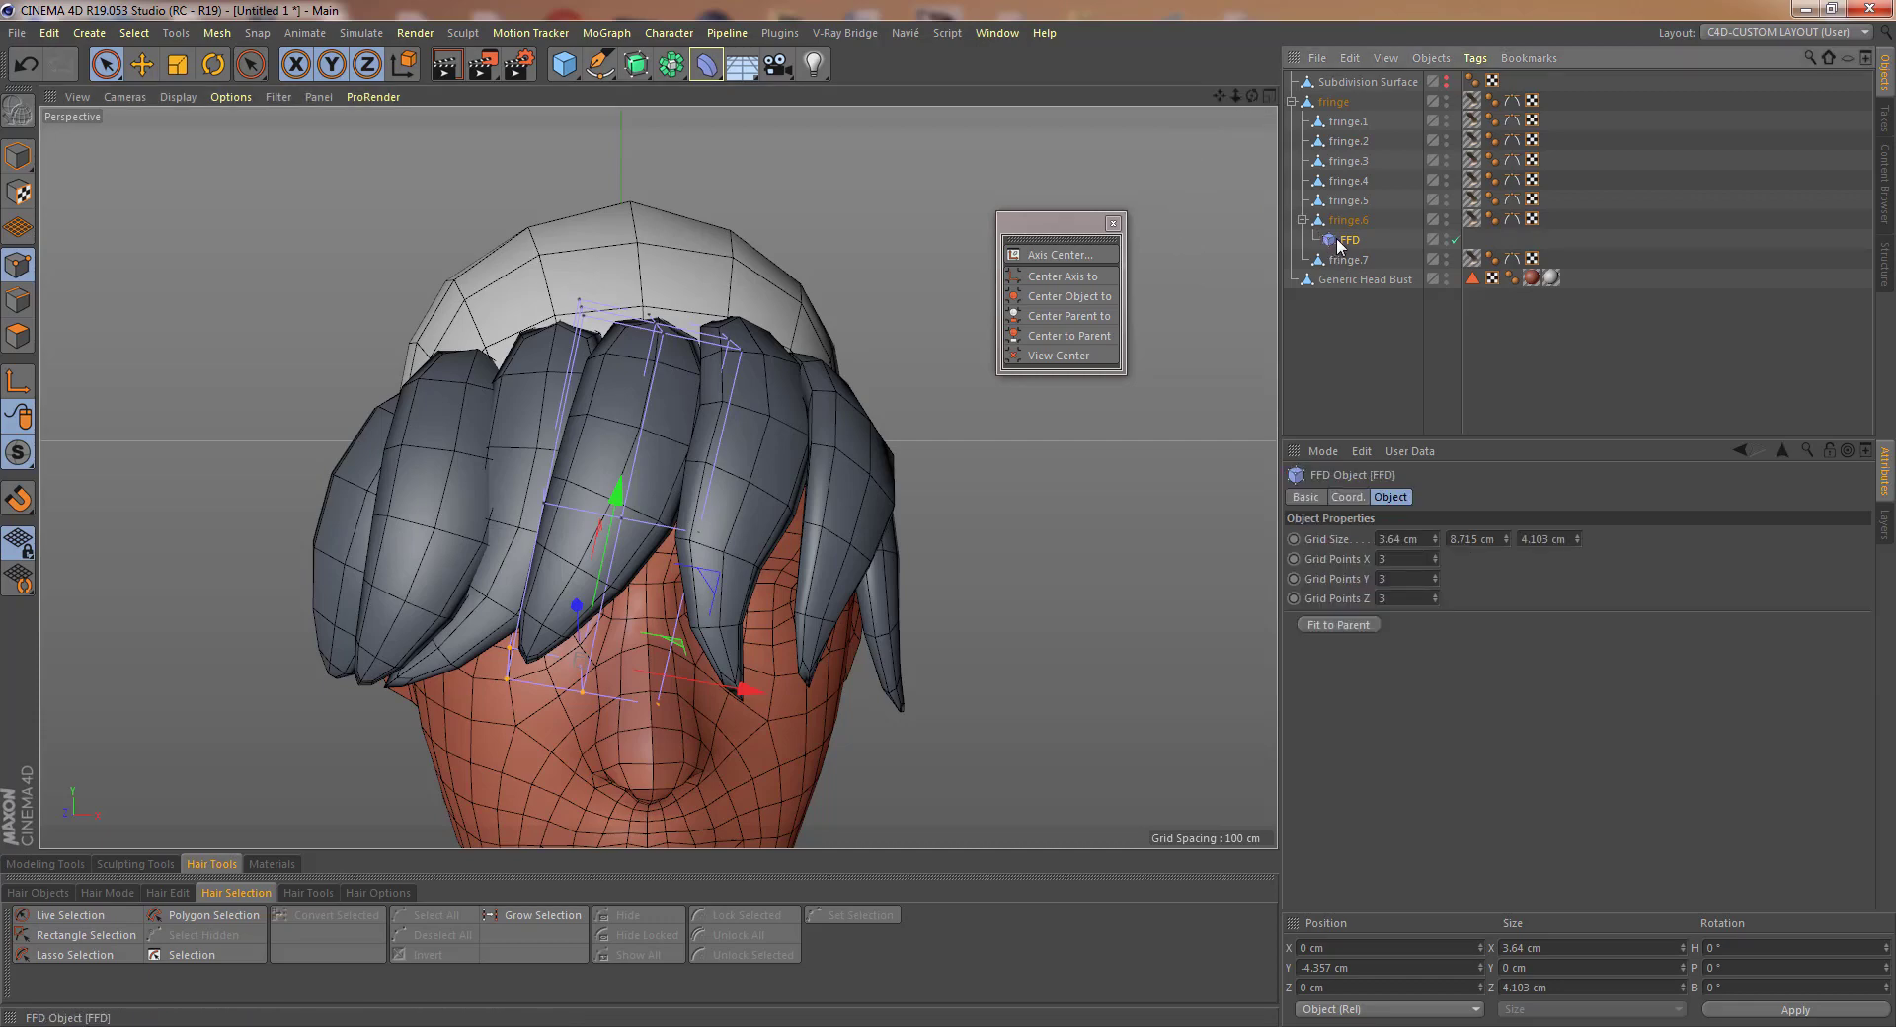
key(Delete)
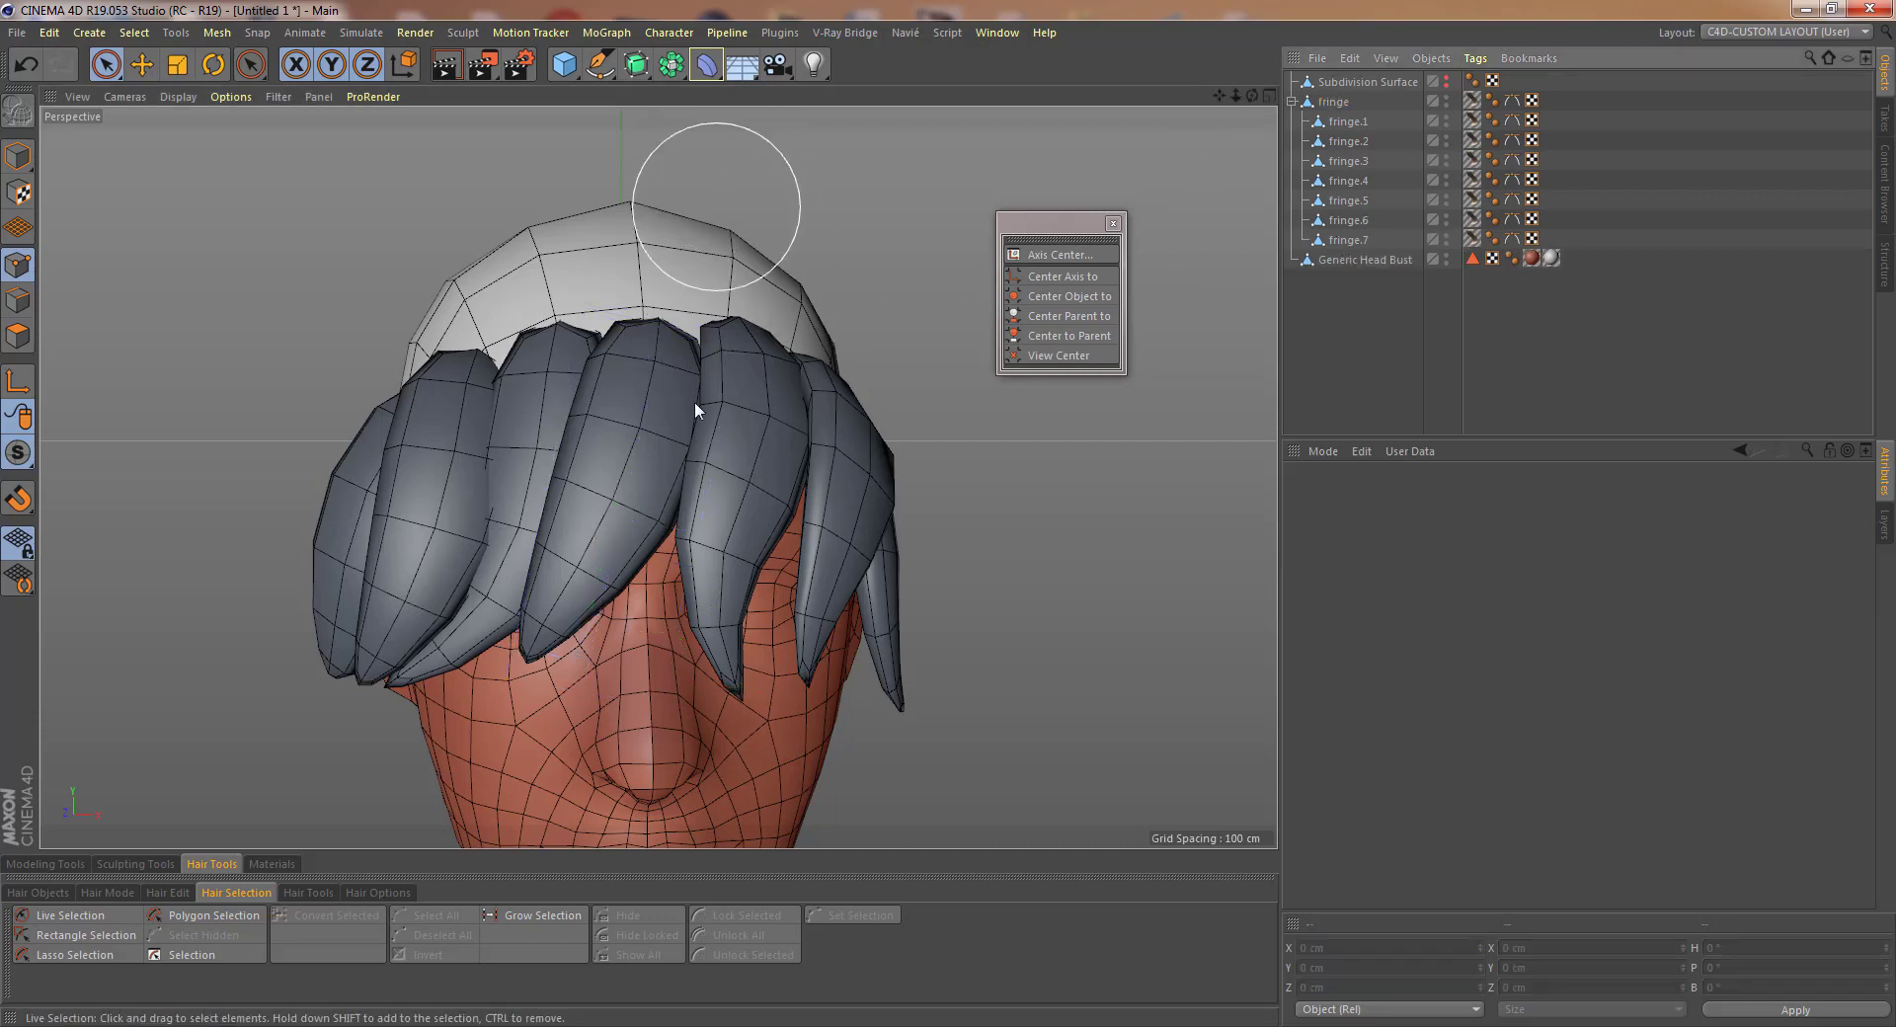
alt+drag(695, 411, 634, 533)
scroll(622, 513, up, 5)
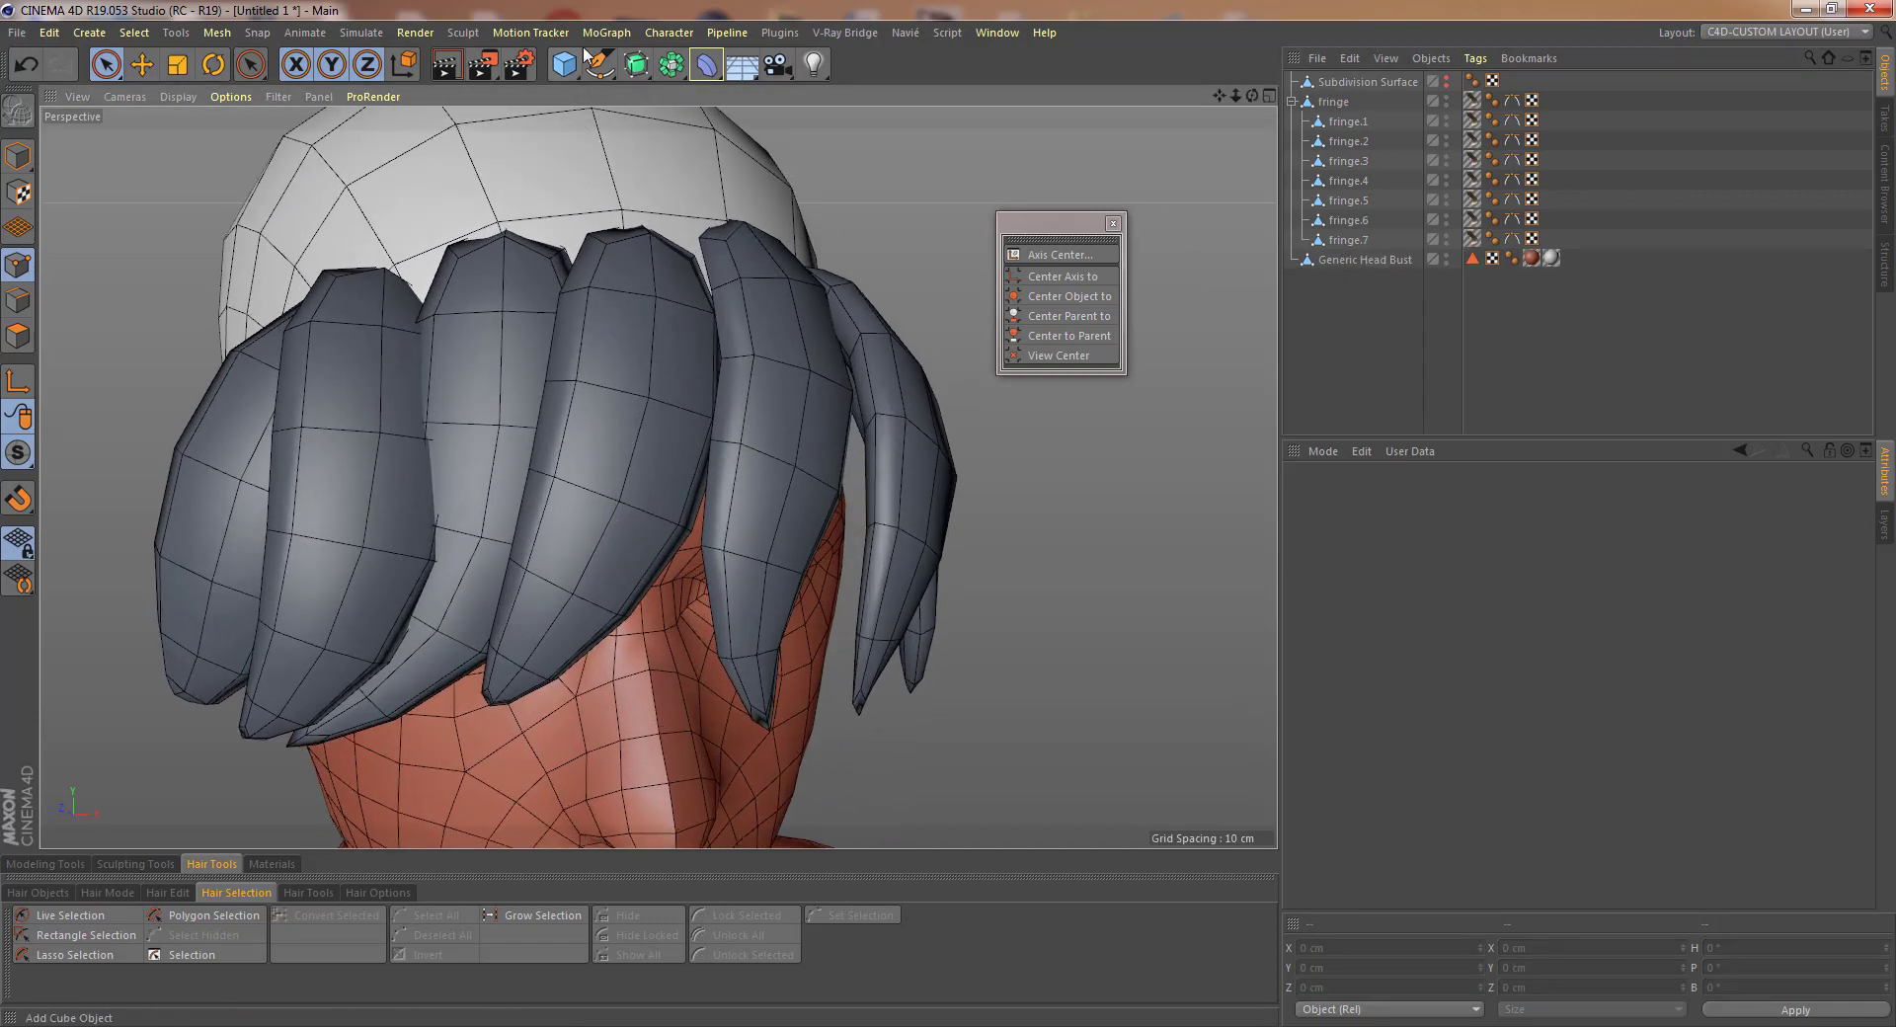
- Select fringe.3 in model mode, detach the sculpting brushes as a floating palette and activate the Grab brush
click(460, 33)
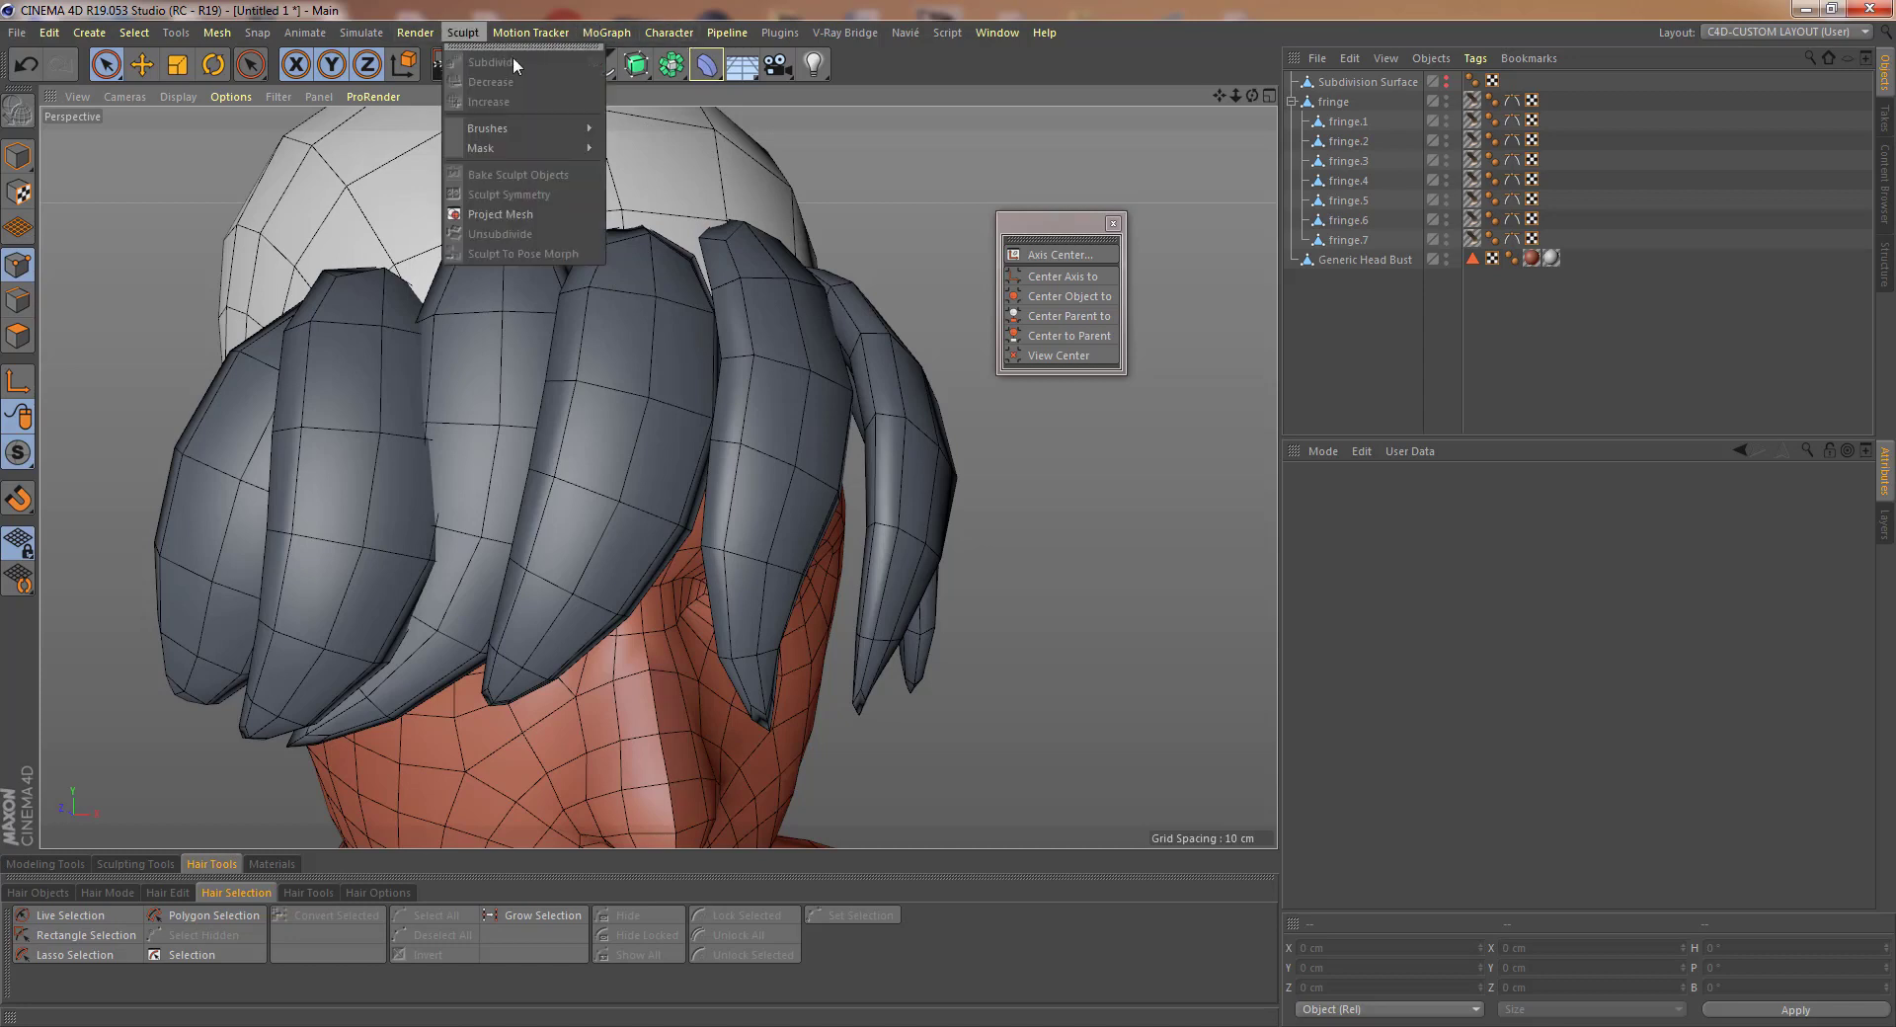
mouse_move(510, 130)
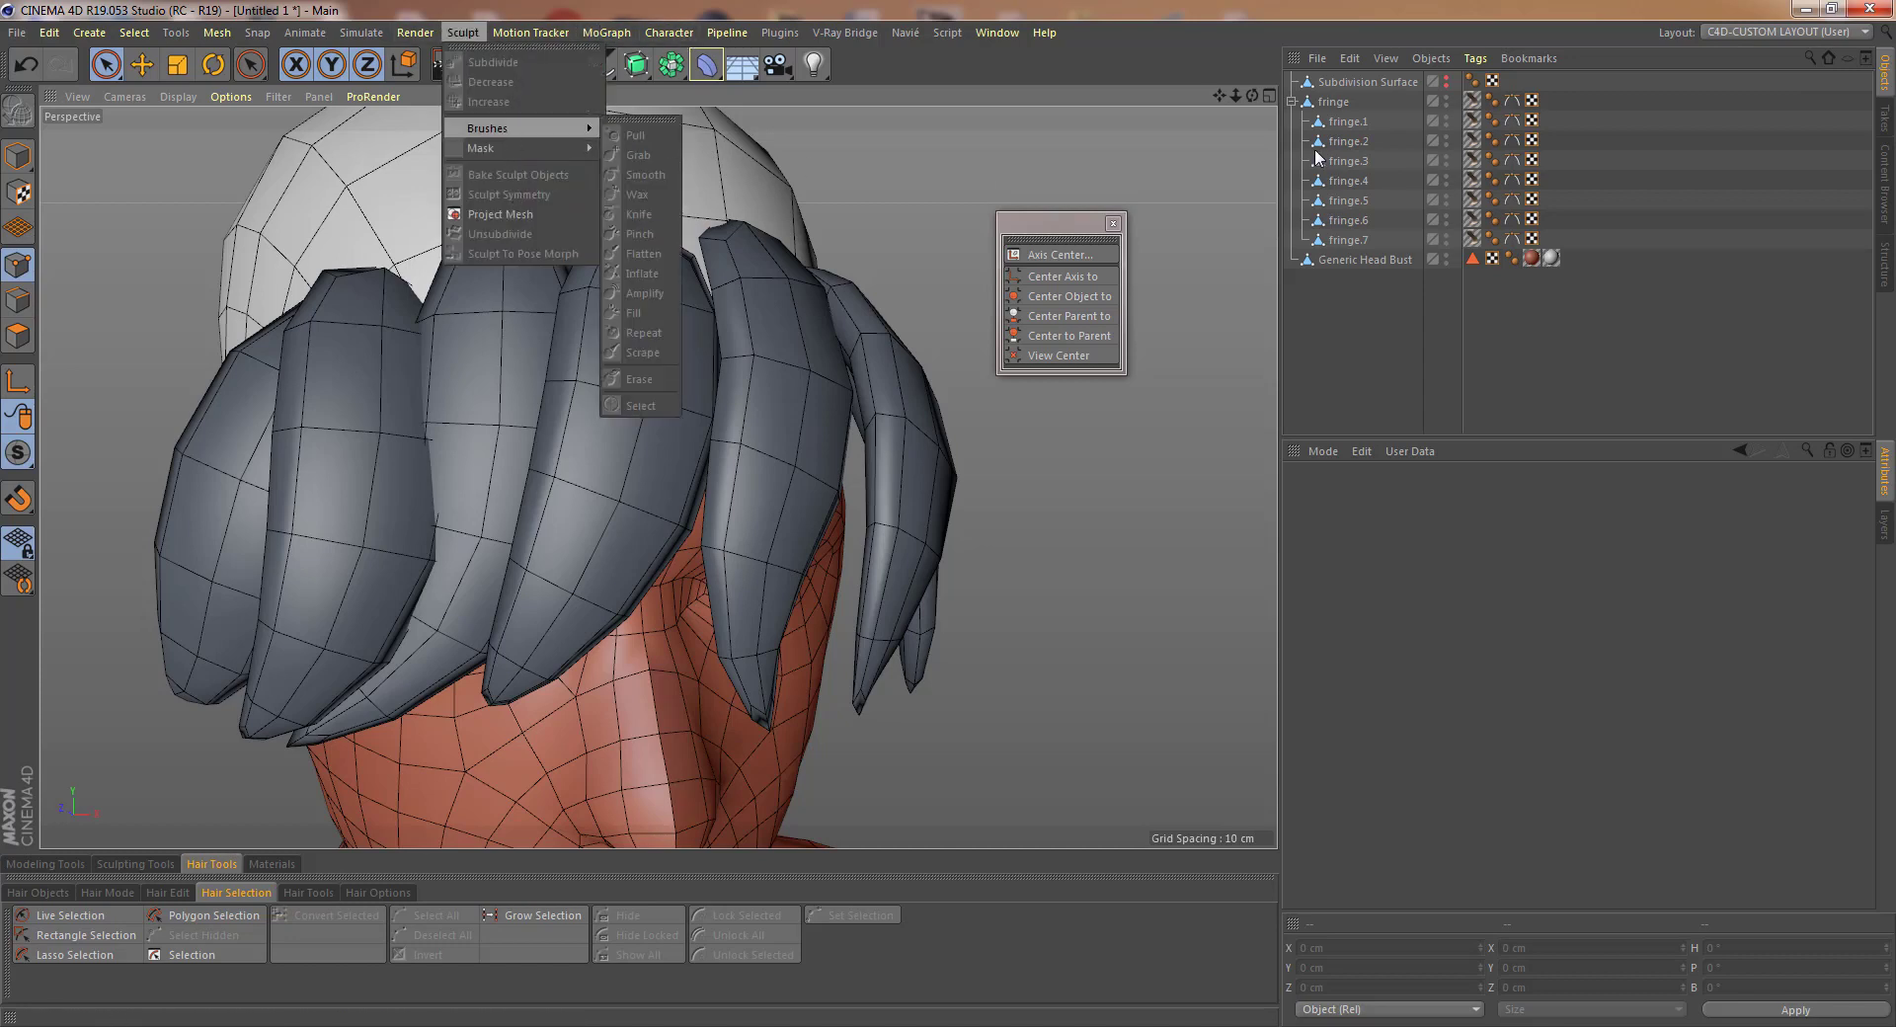
click(694, 37)
click(20, 158)
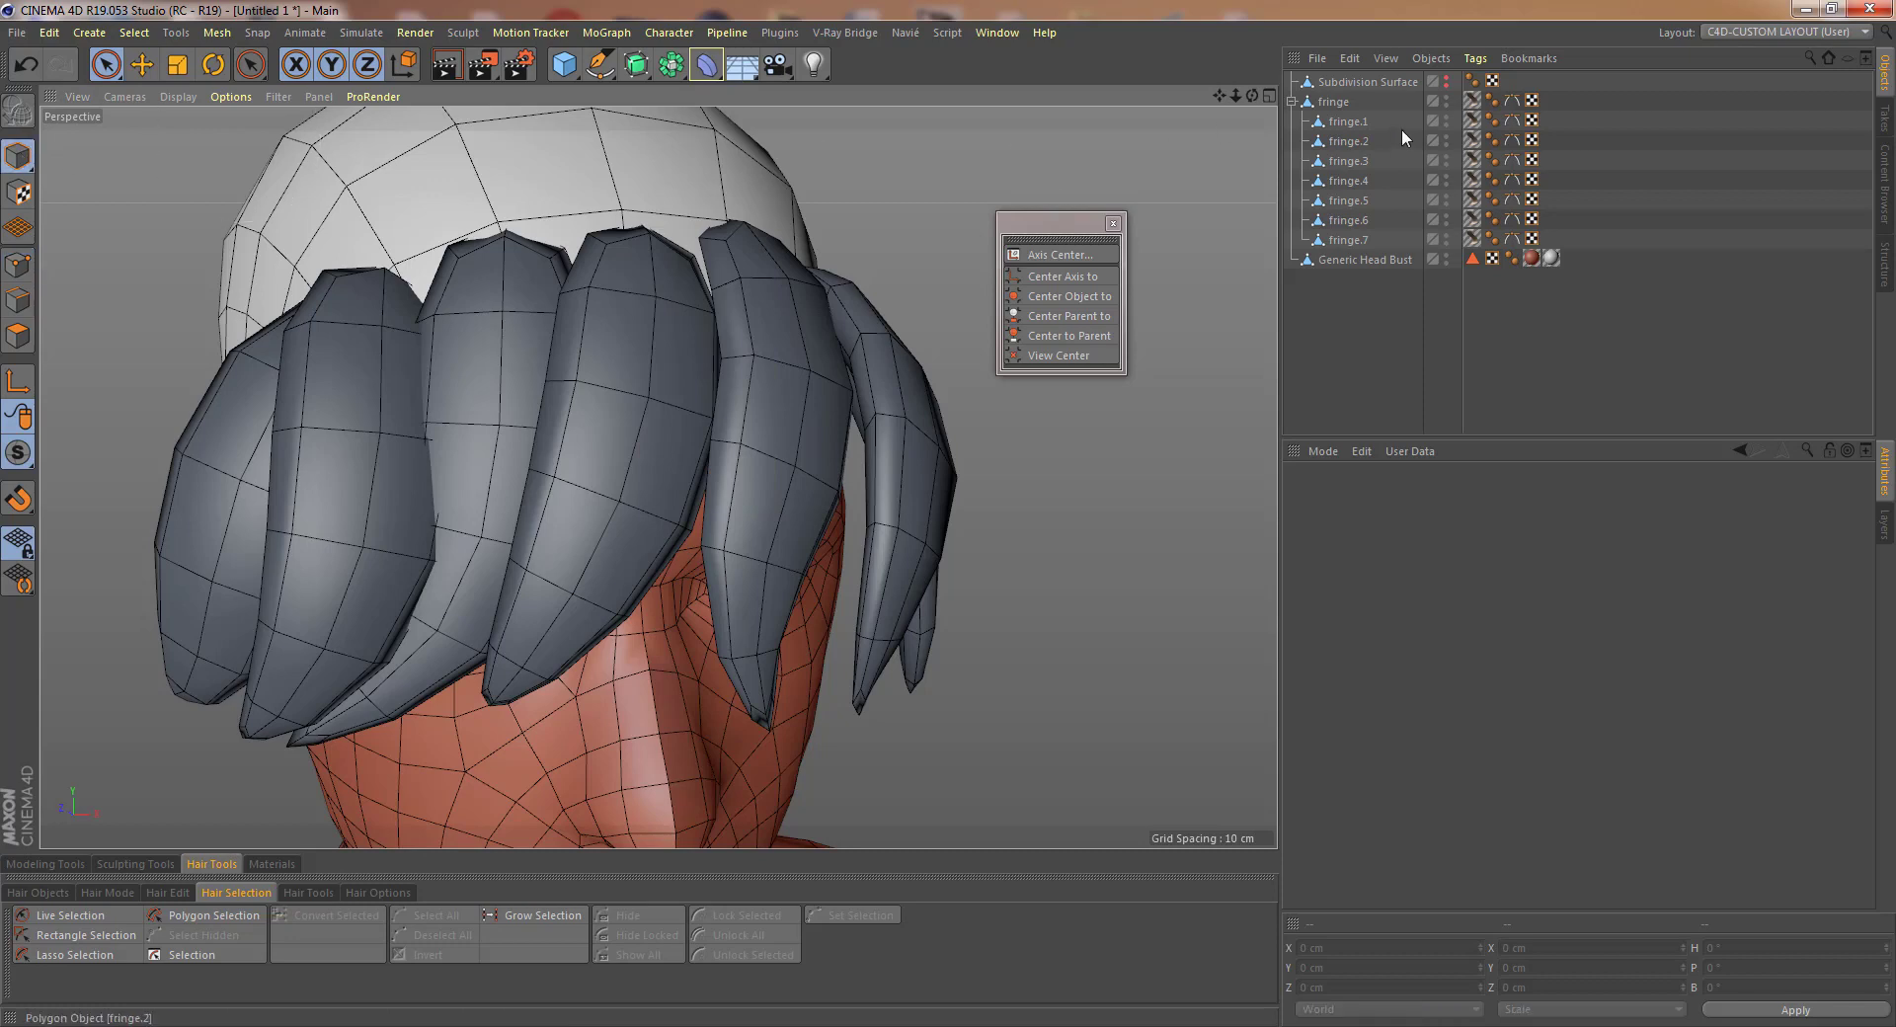
click(1349, 161)
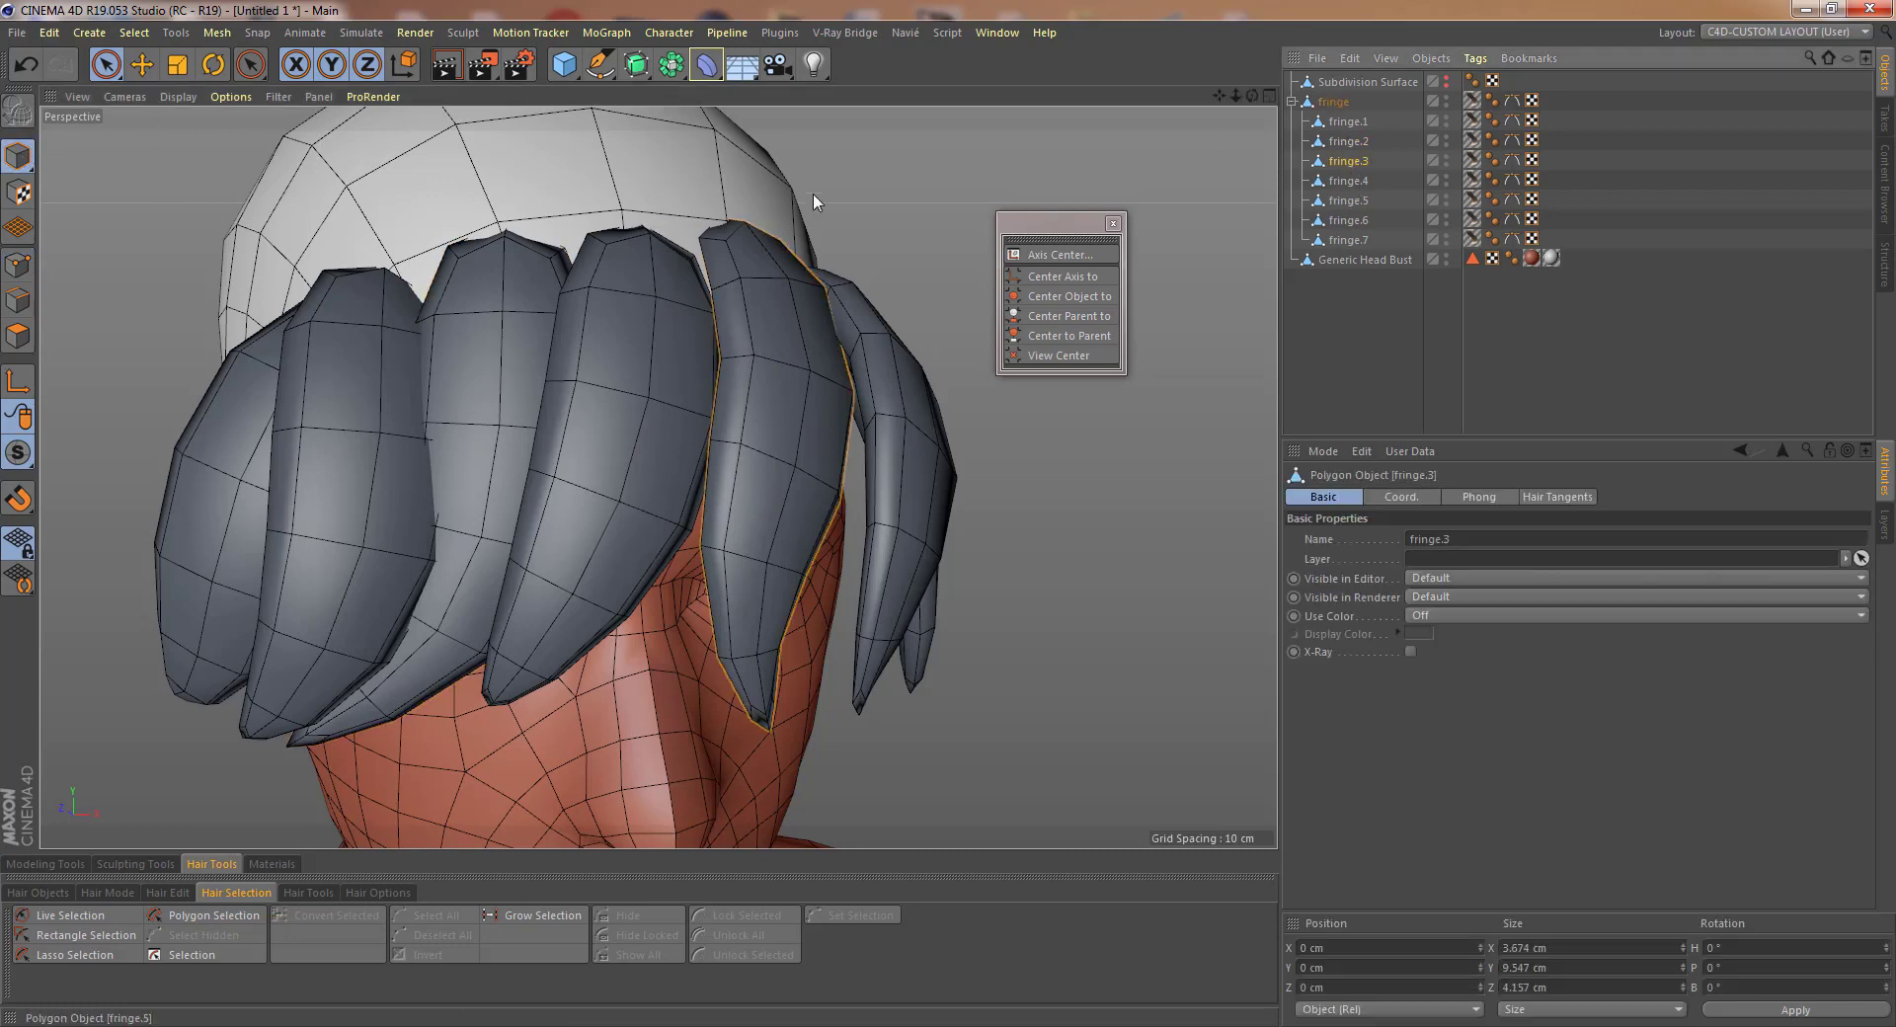
click(464, 32)
mouse_move(534, 129)
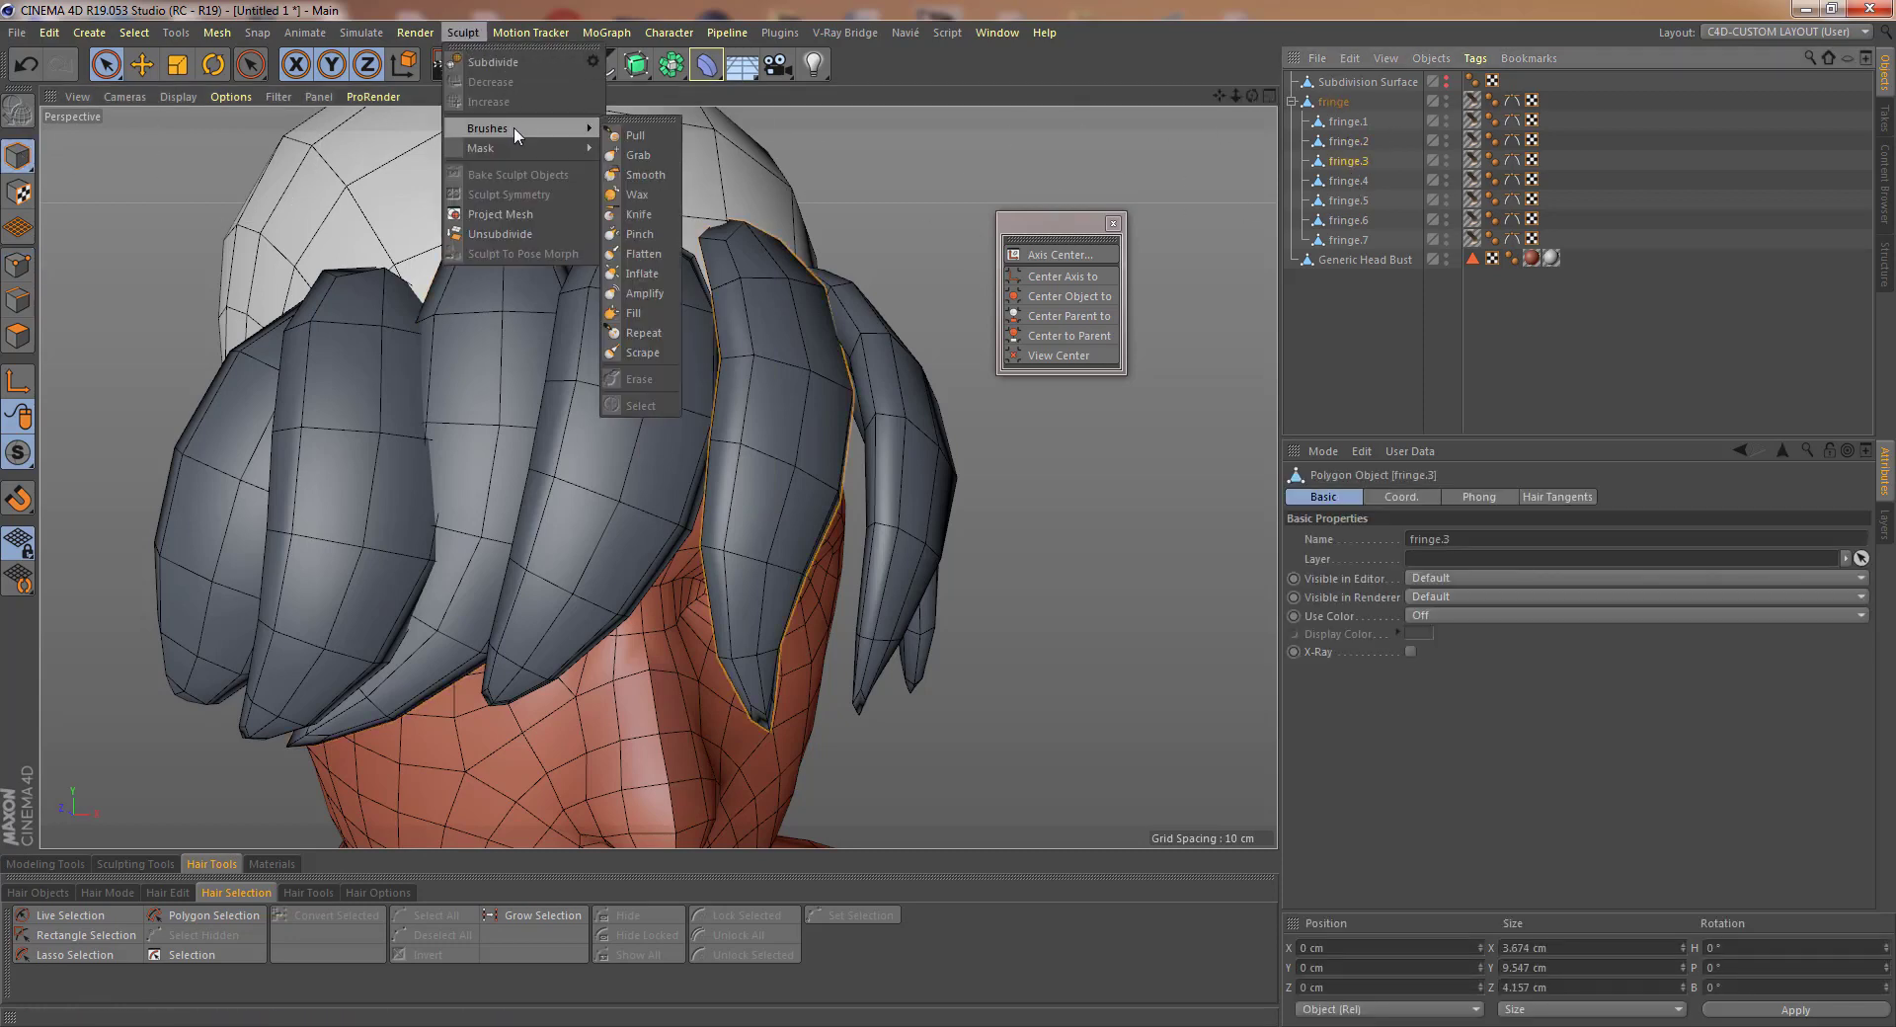
click(633, 123)
drag(637, 71, 845, 86)
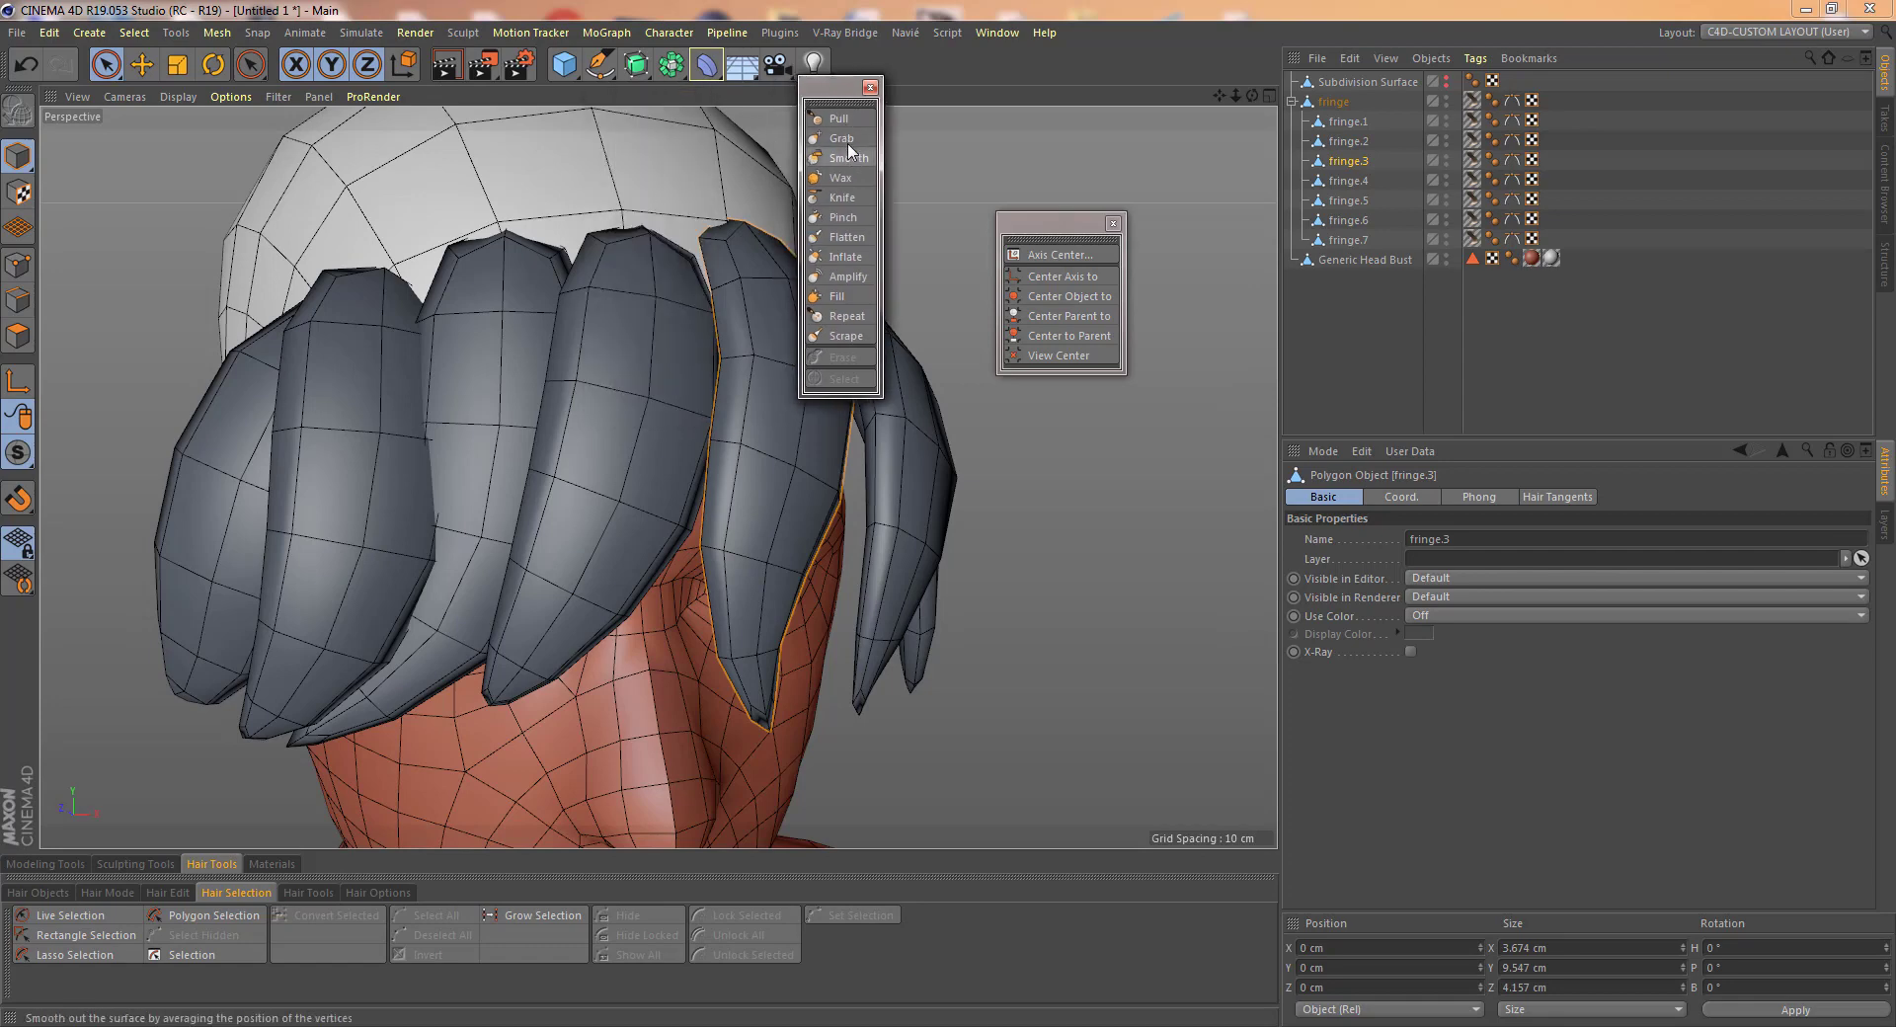
click(841, 138)
- Enlarge the Grab brush to about 200 and pull the middle of the fringe.3 strand into a new curve
mouse_move(727, 498)
alt+mouse_down()
mouse_move(817, 491)
mouse_move(592, 521)
alt+mouse_up()
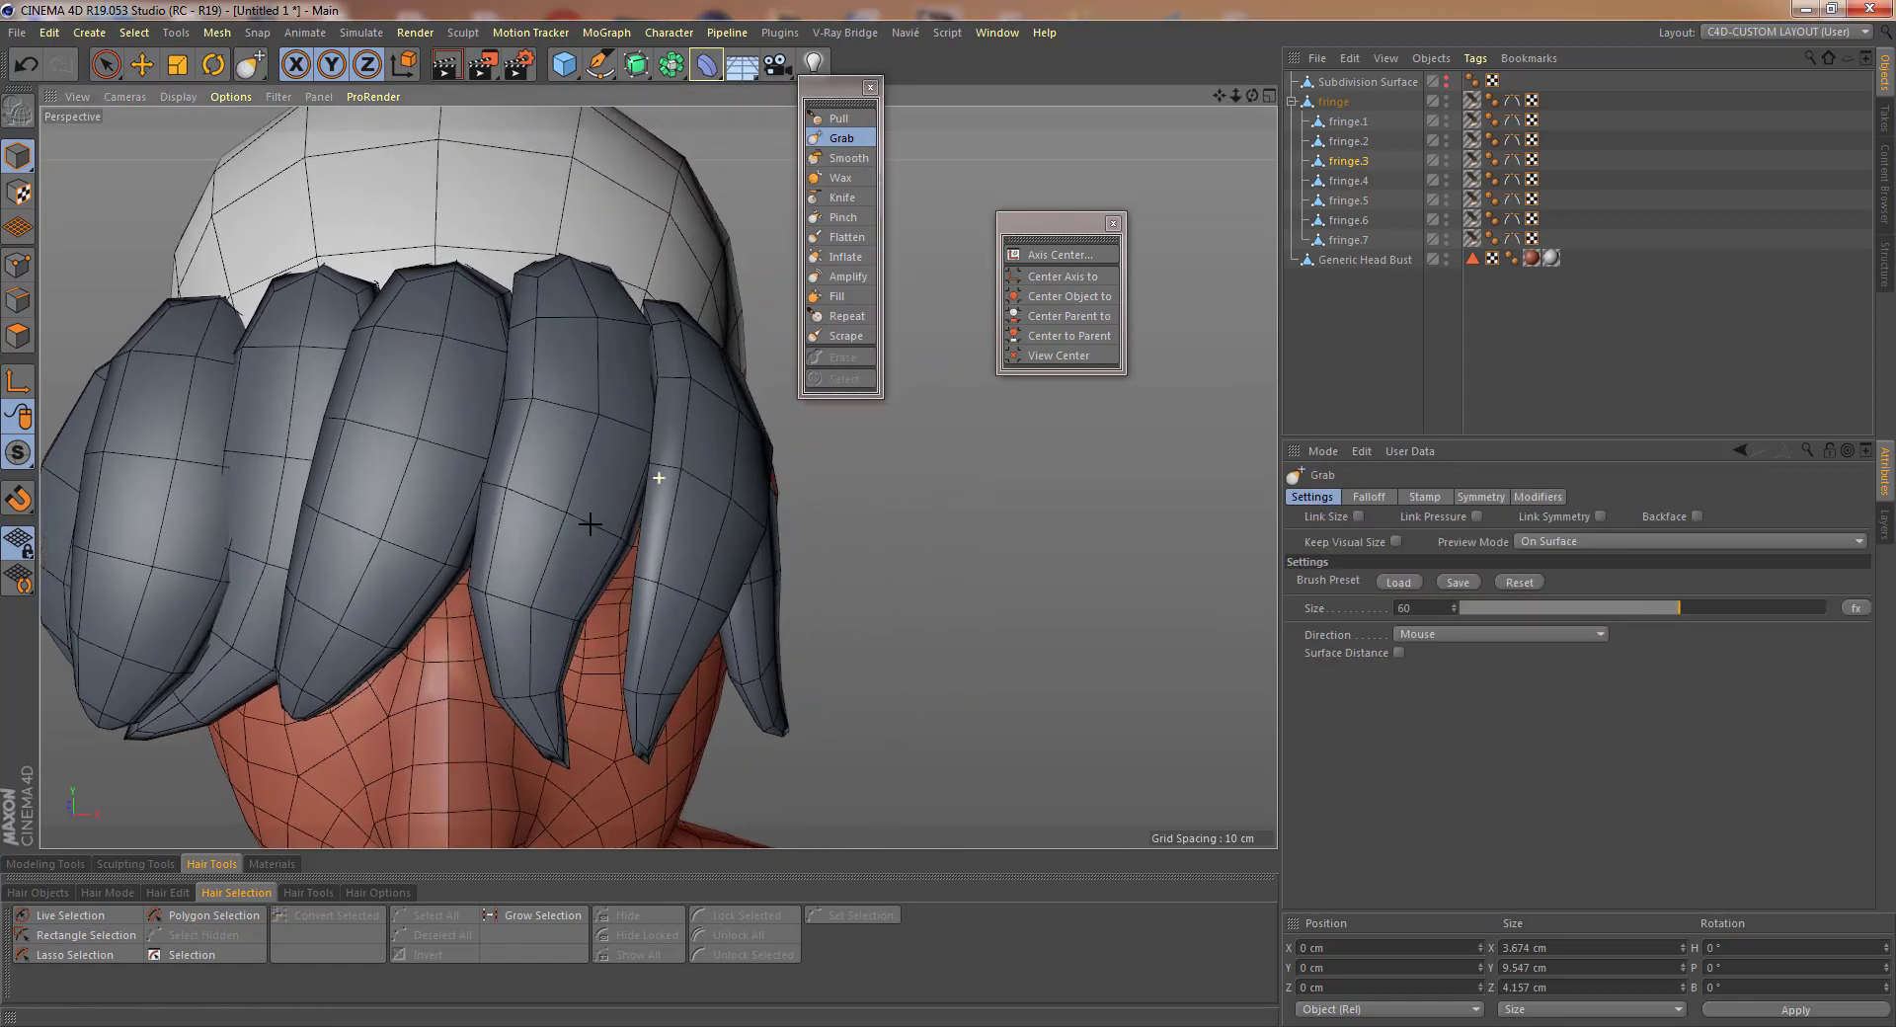
mouse_move(570, 484)
middle_down()
mouse_move(584, 494)
mouse_move(526, 492)
middle_up()
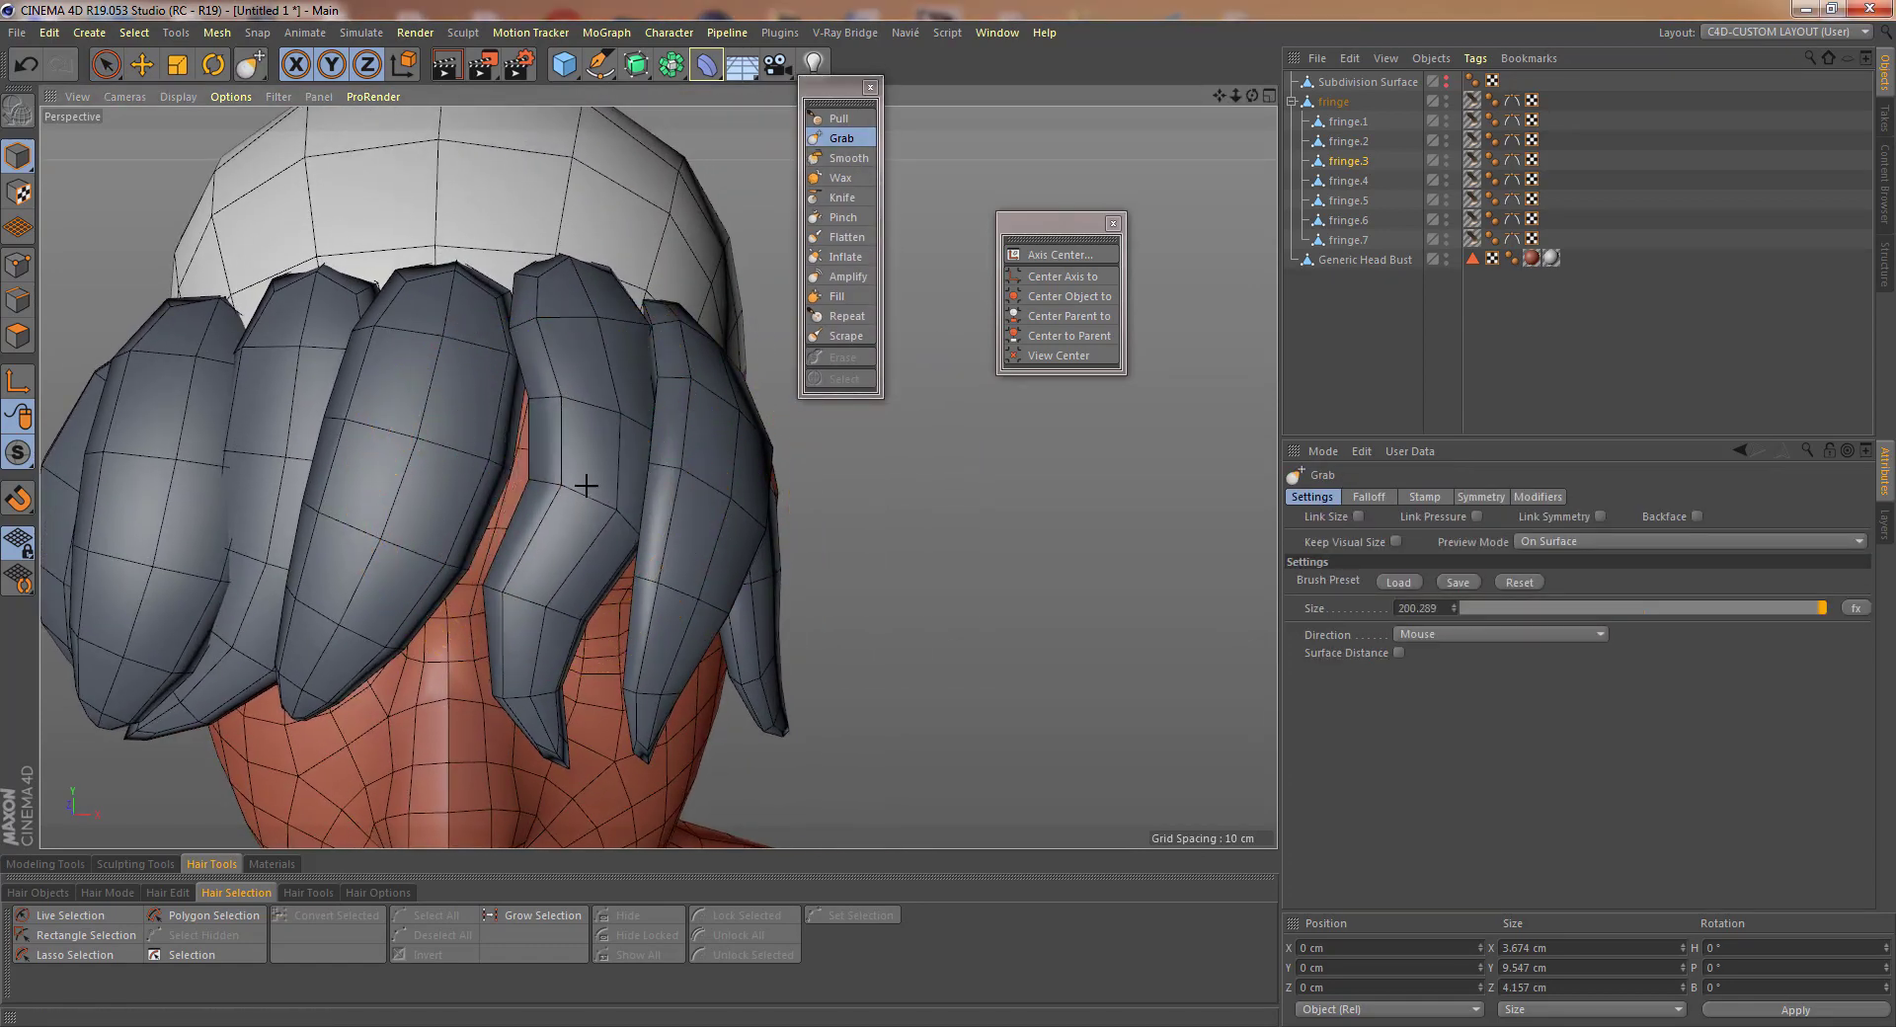
mouse_move(610, 536)
mouse_down()
mouse_move(558, 652)
mouse_move(554, 605)
mouse_move(604, 538)
mouse_move(604, 498)
mouse_up()
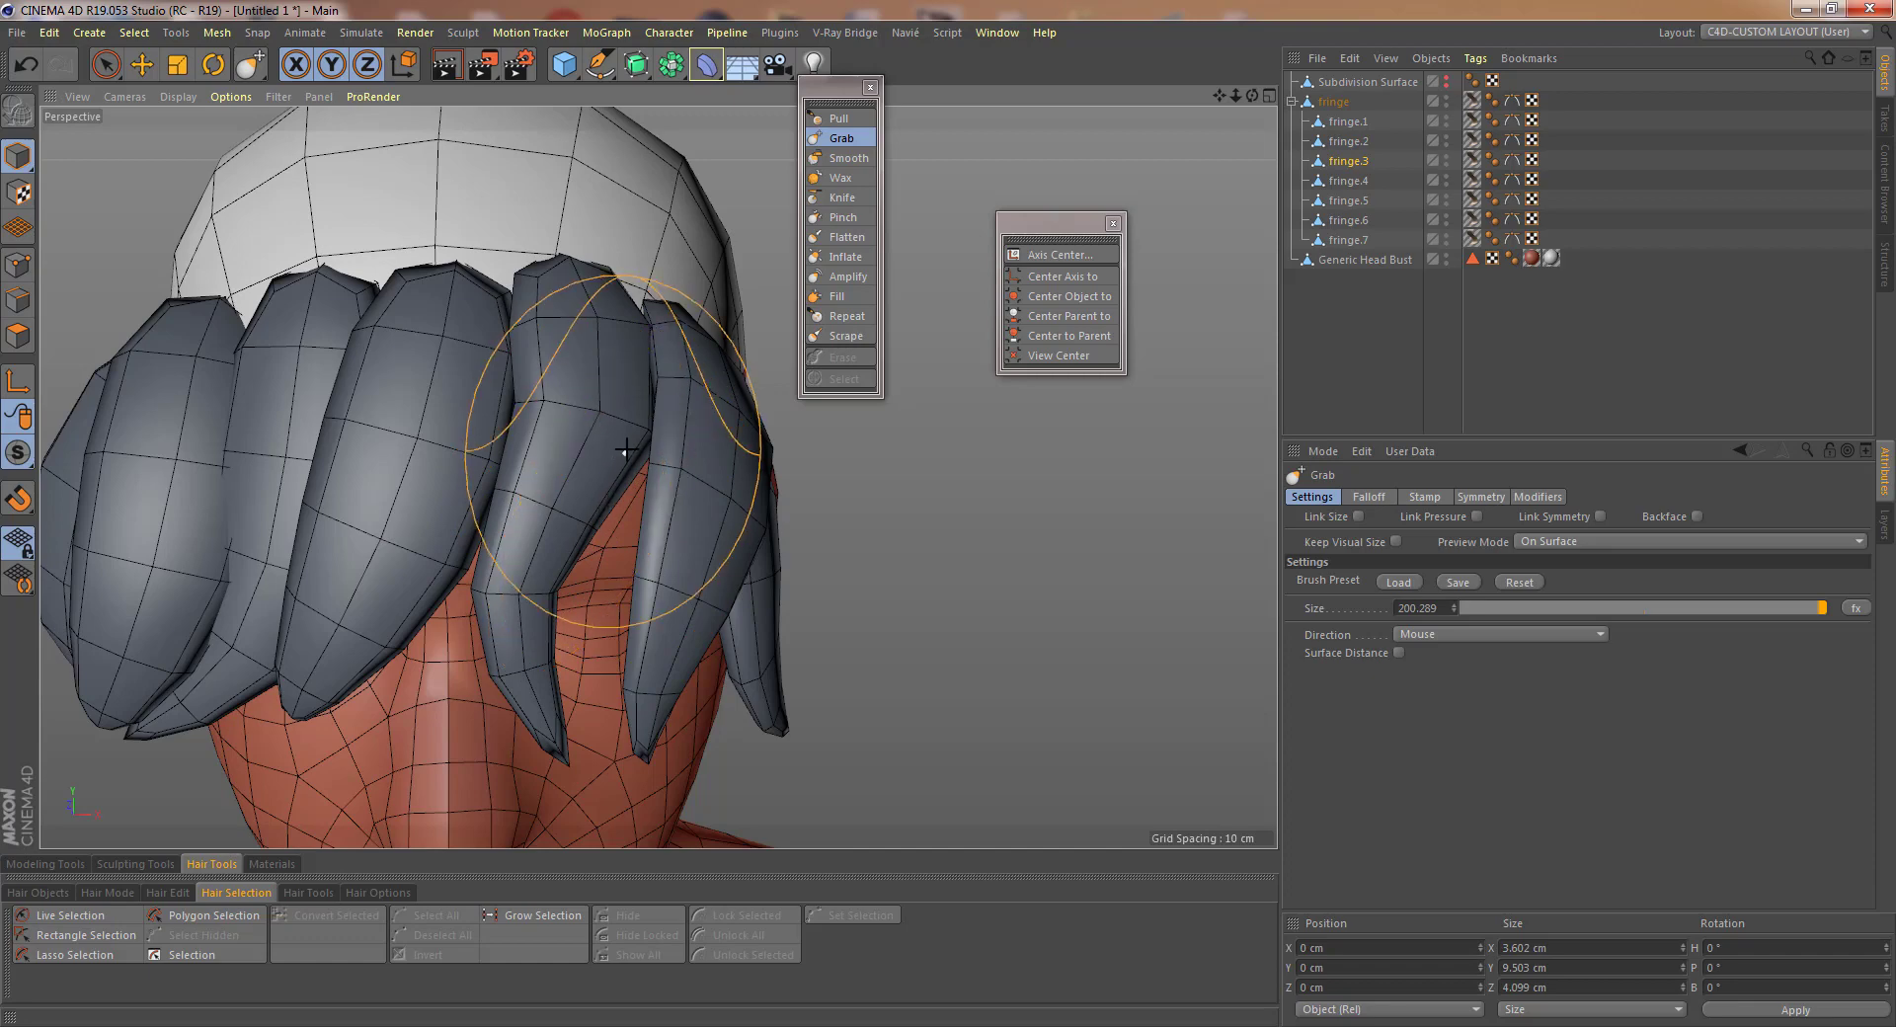
scroll(625, 459, down, 5)
- Refine the bend and depth of the fringe.3 strand with further Grab brush strokes from several angles
mouse_move(610, 421)
alt+mouse_down()
mouse_move(579, 494)
mouse_move(653, 484)
alt+mouse_up()
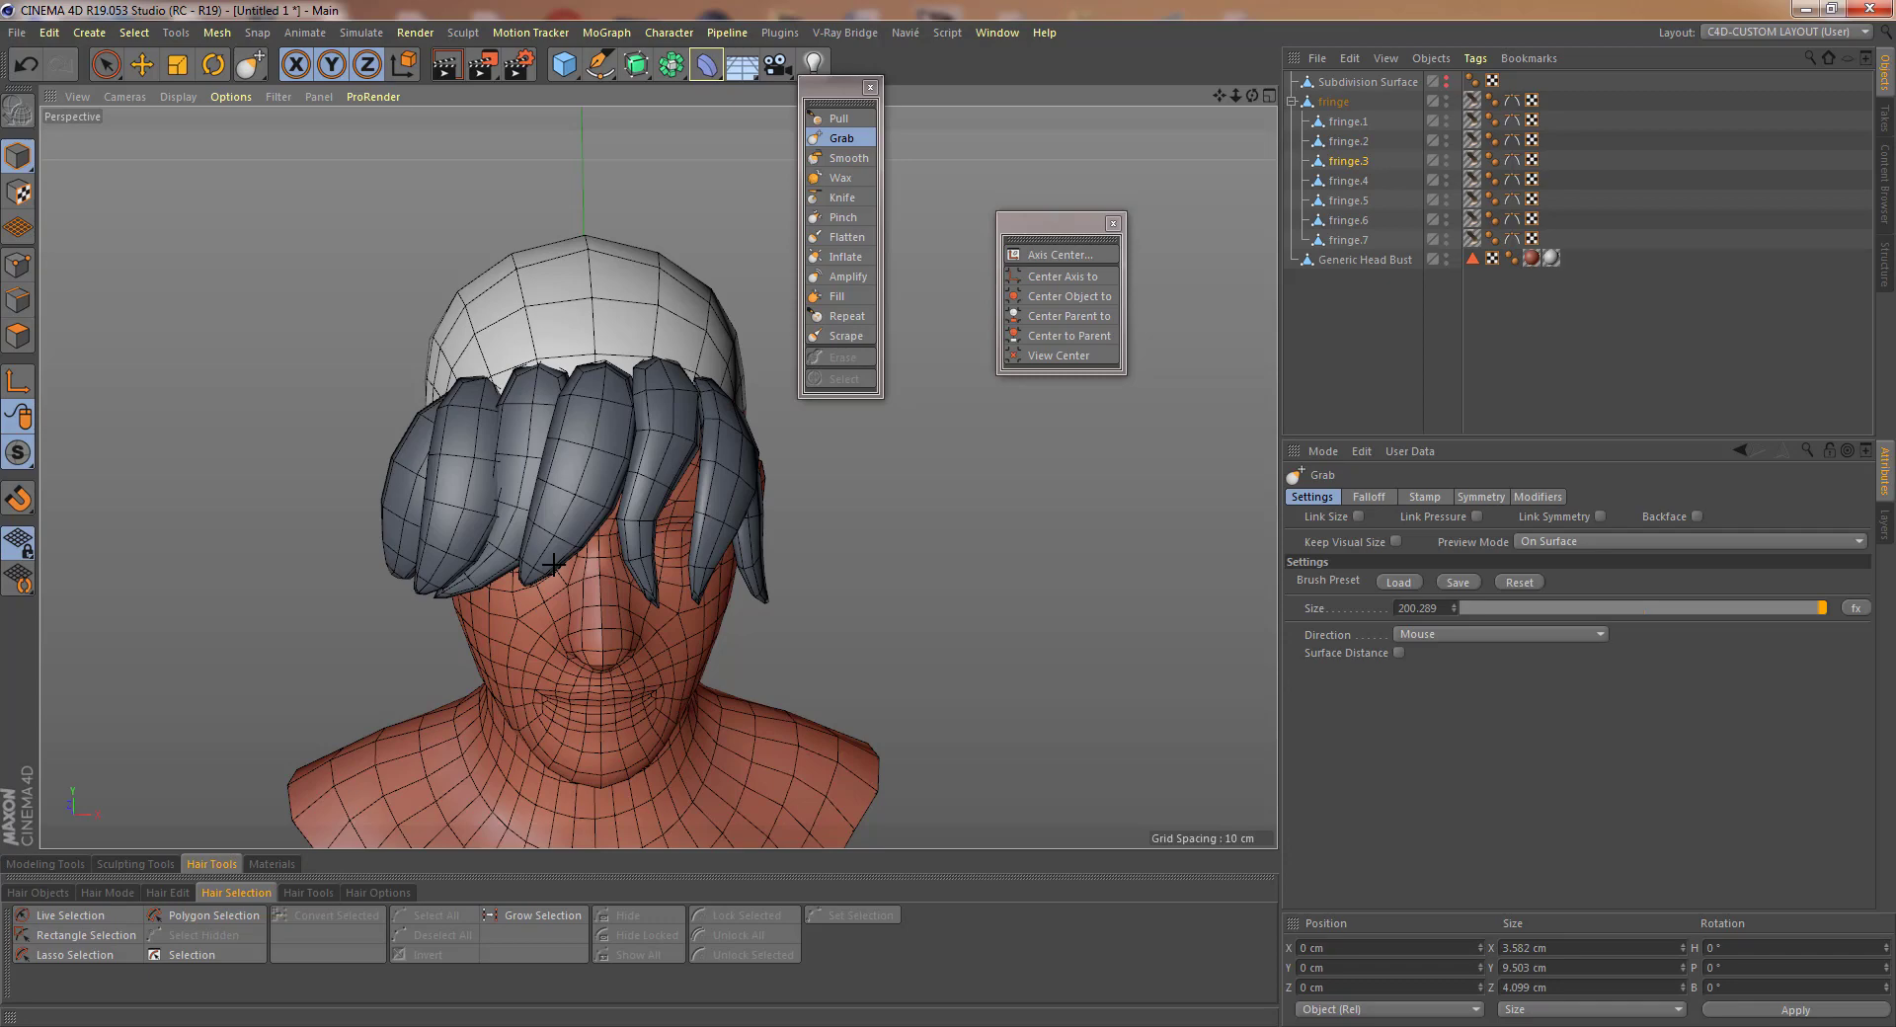
alt+drag(629, 514, 547, 501)
alt+right_drag(547, 500, 570, 502)
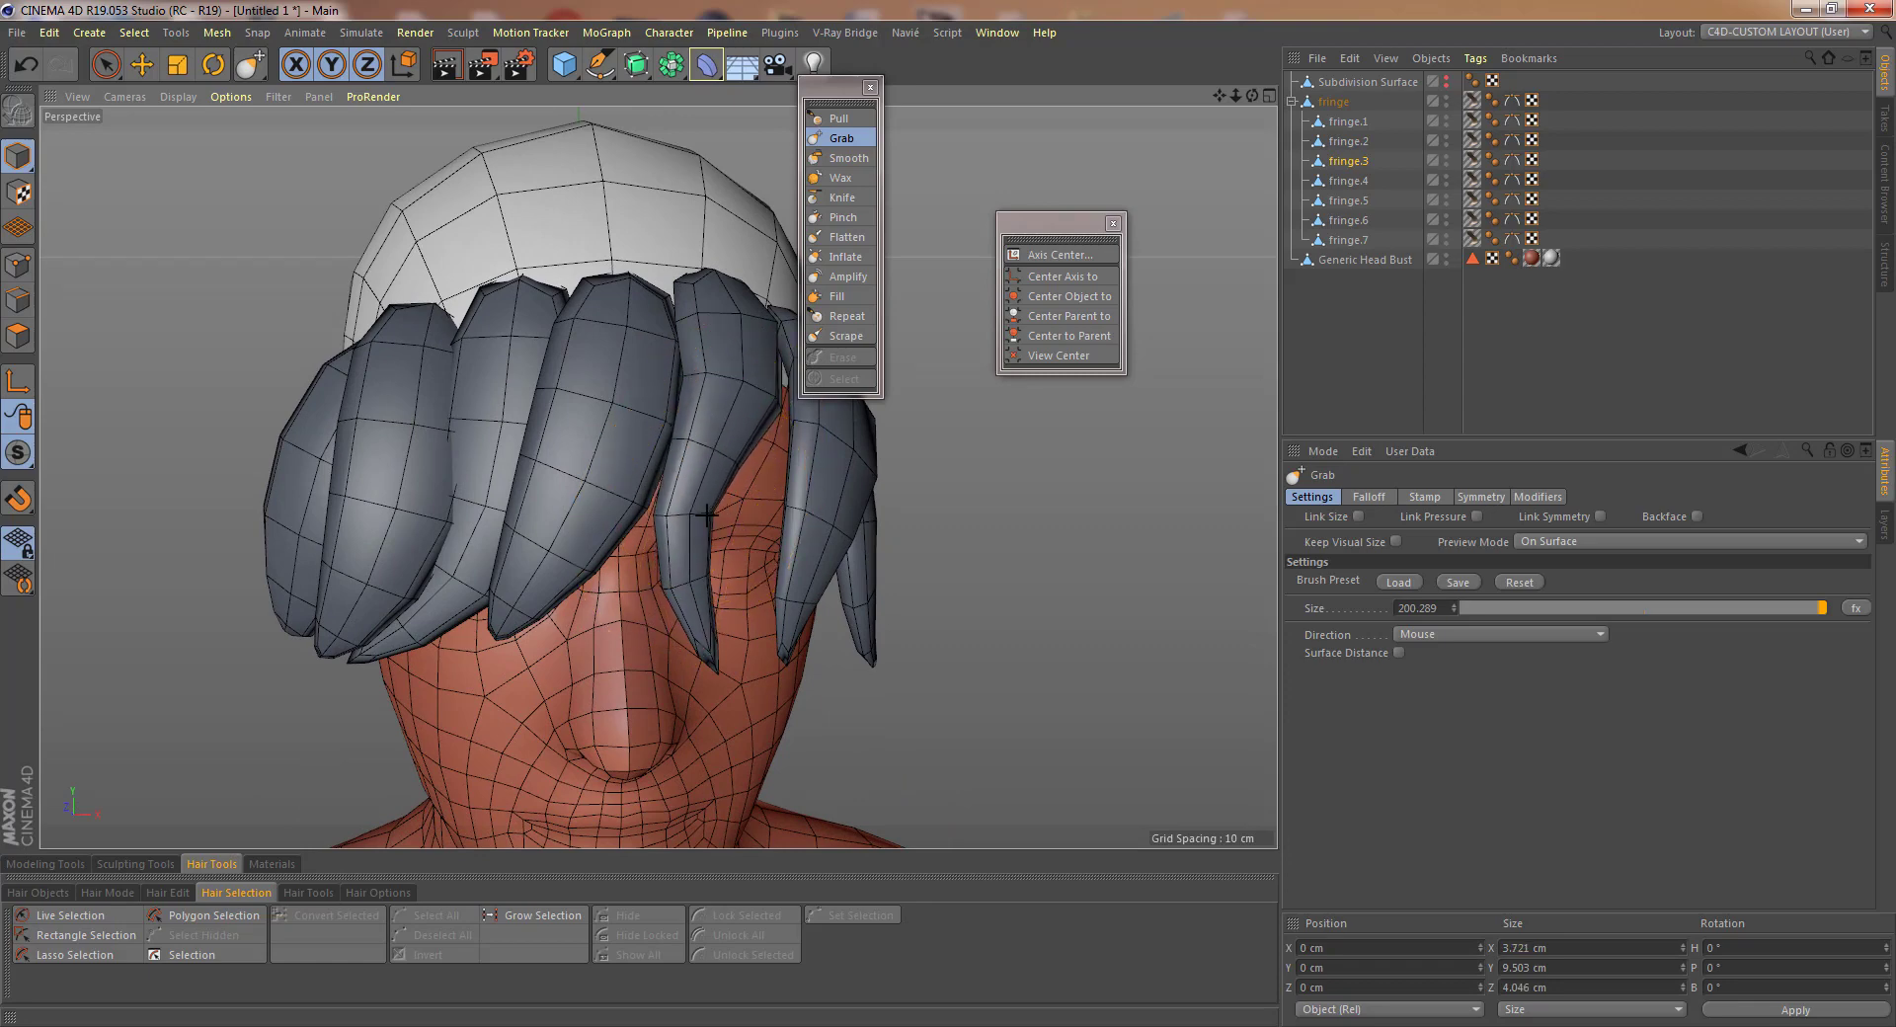
drag(771, 408, 639, 445)
alt+right_drag(639, 445, 762, 394)
mouse_move(762, 394)
mouse_down()
mouse_move(812, 417)
mouse_move(1050, 394)
mouse_move(790, 391)
mouse_move(659, 328)
mouse_move(692, 380)
mouse_move(726, 390)
mouse_move(632, 380)
mouse_up()
- Select the fringe.5 strand with the Move tool and switch it to polygon mode
click(18, 336)
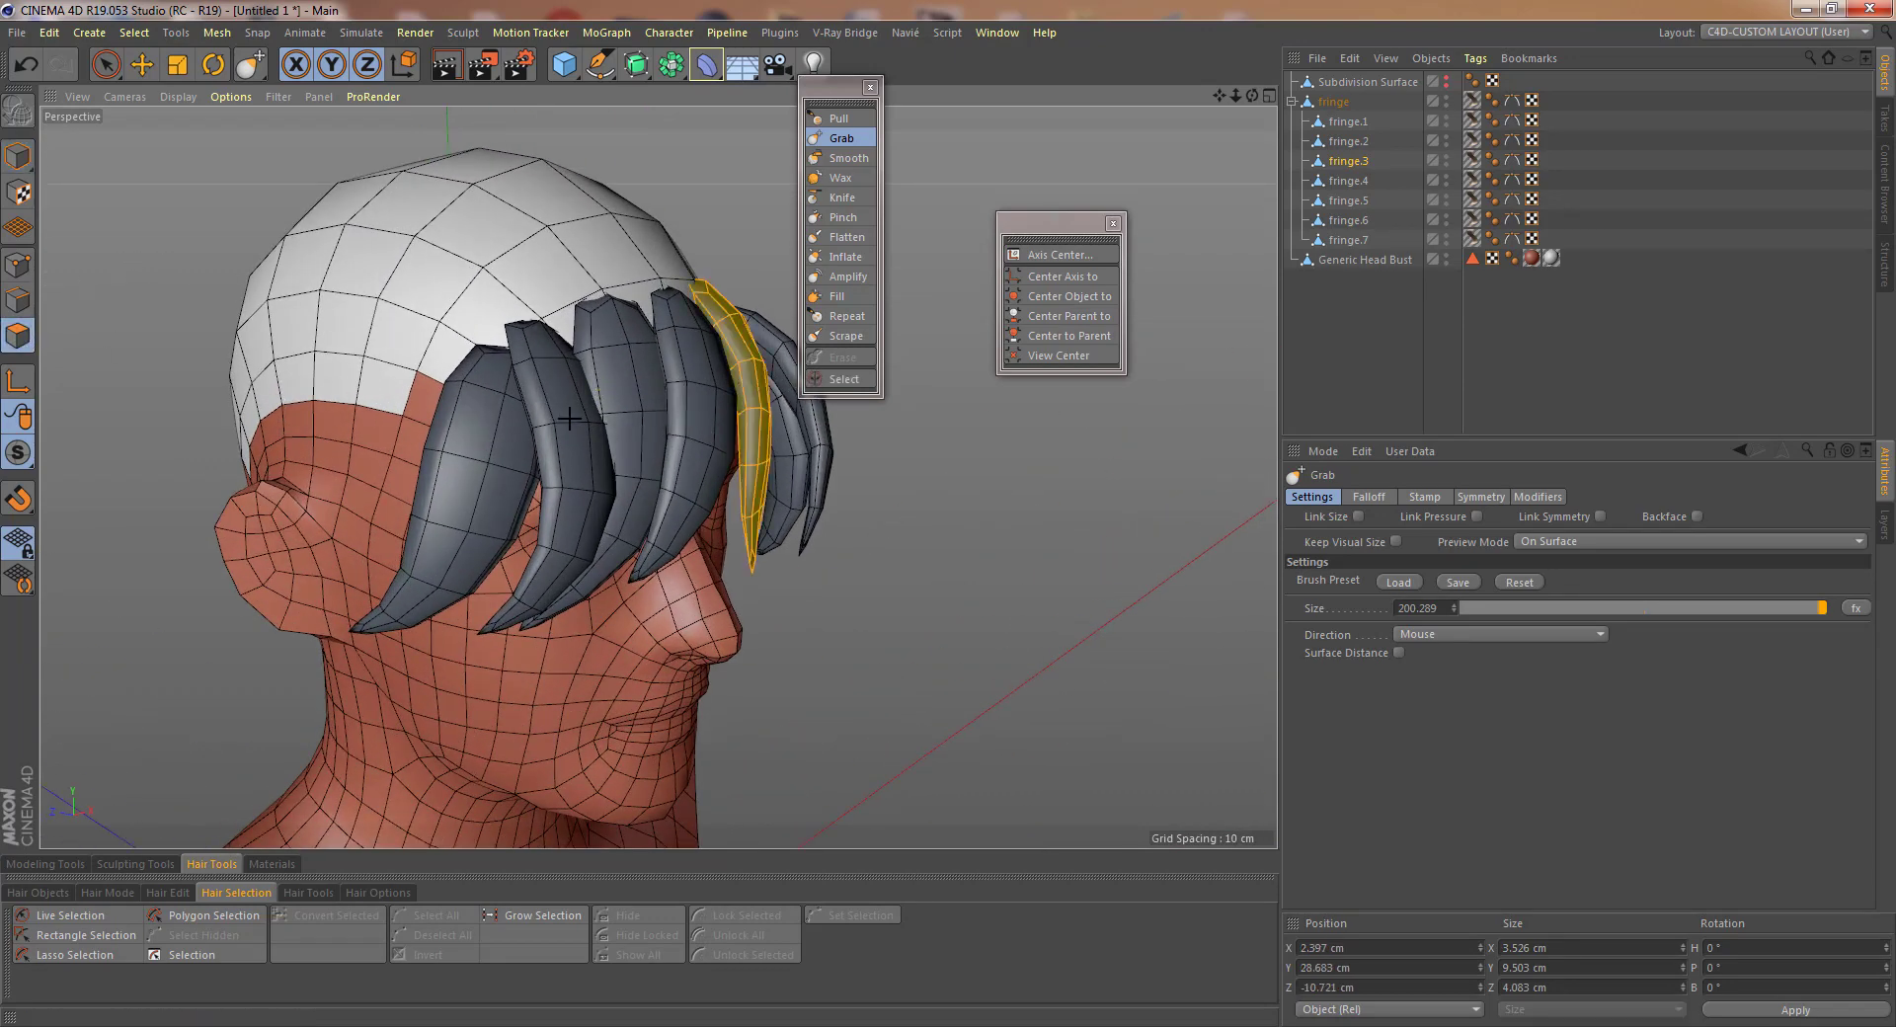
click(1345, 180)
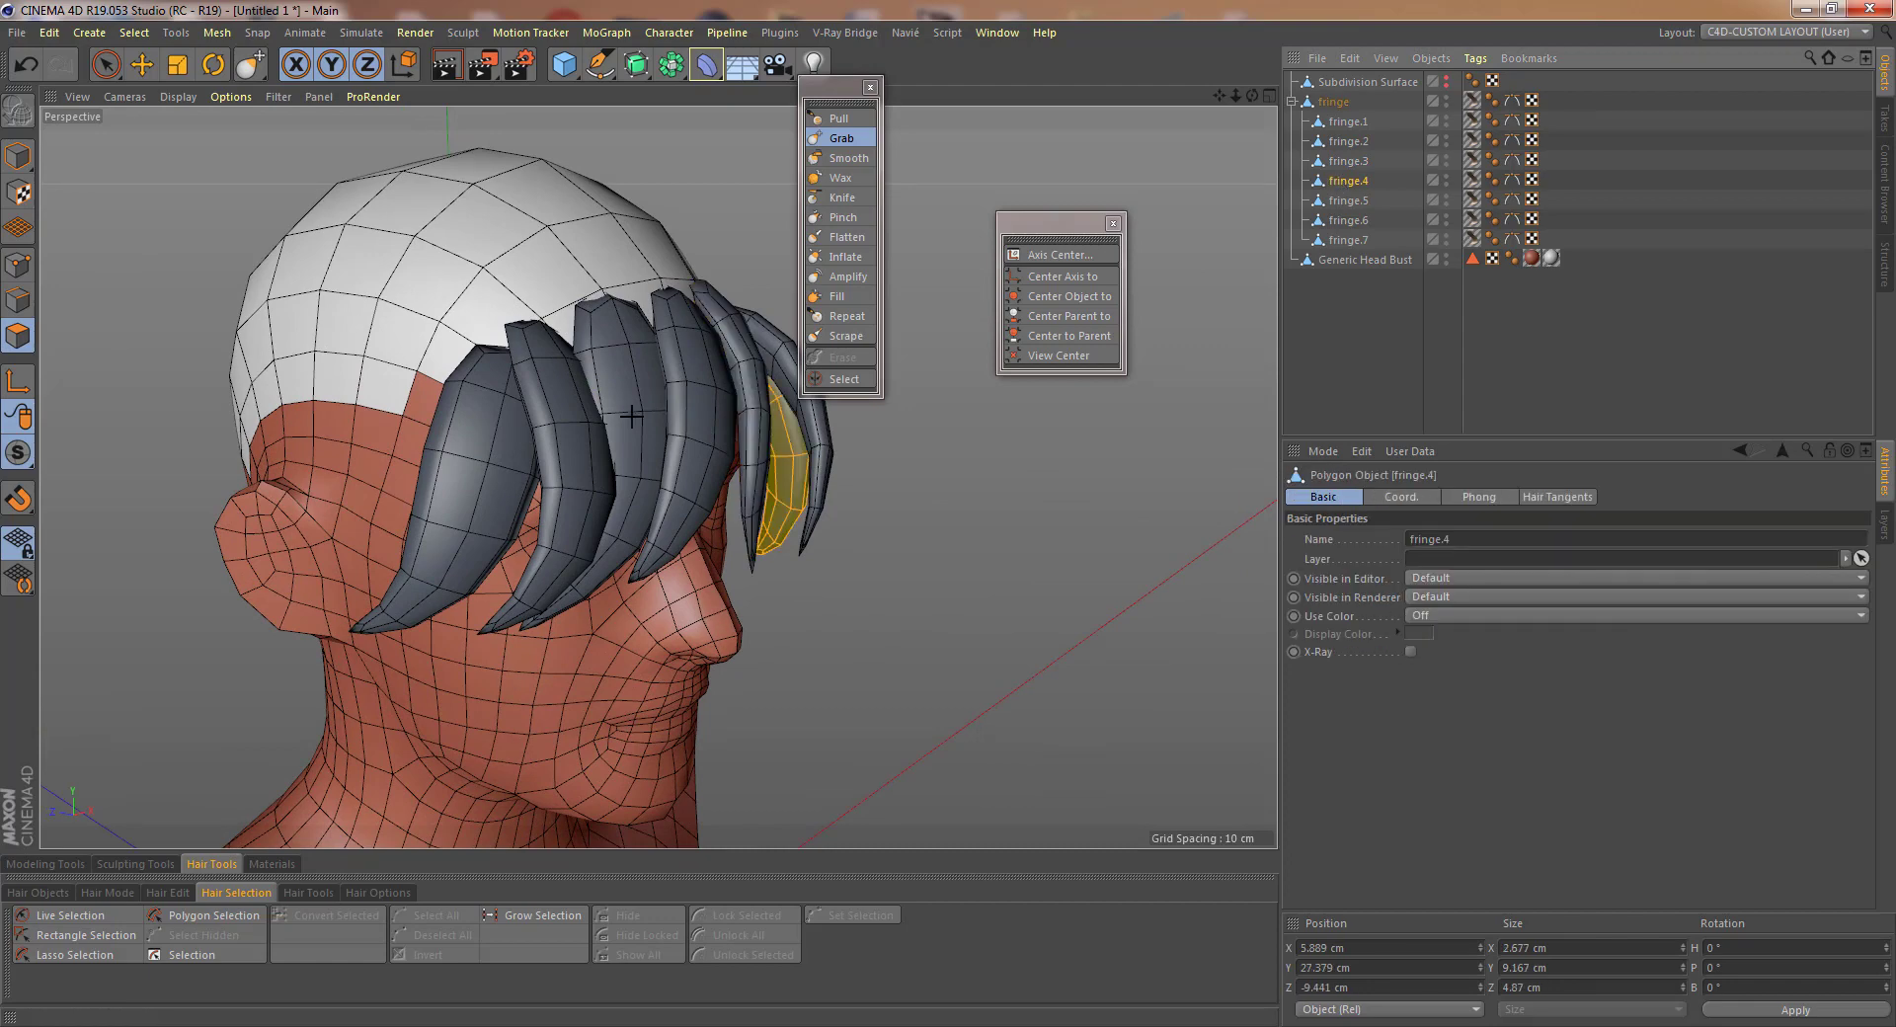
click(31, 156)
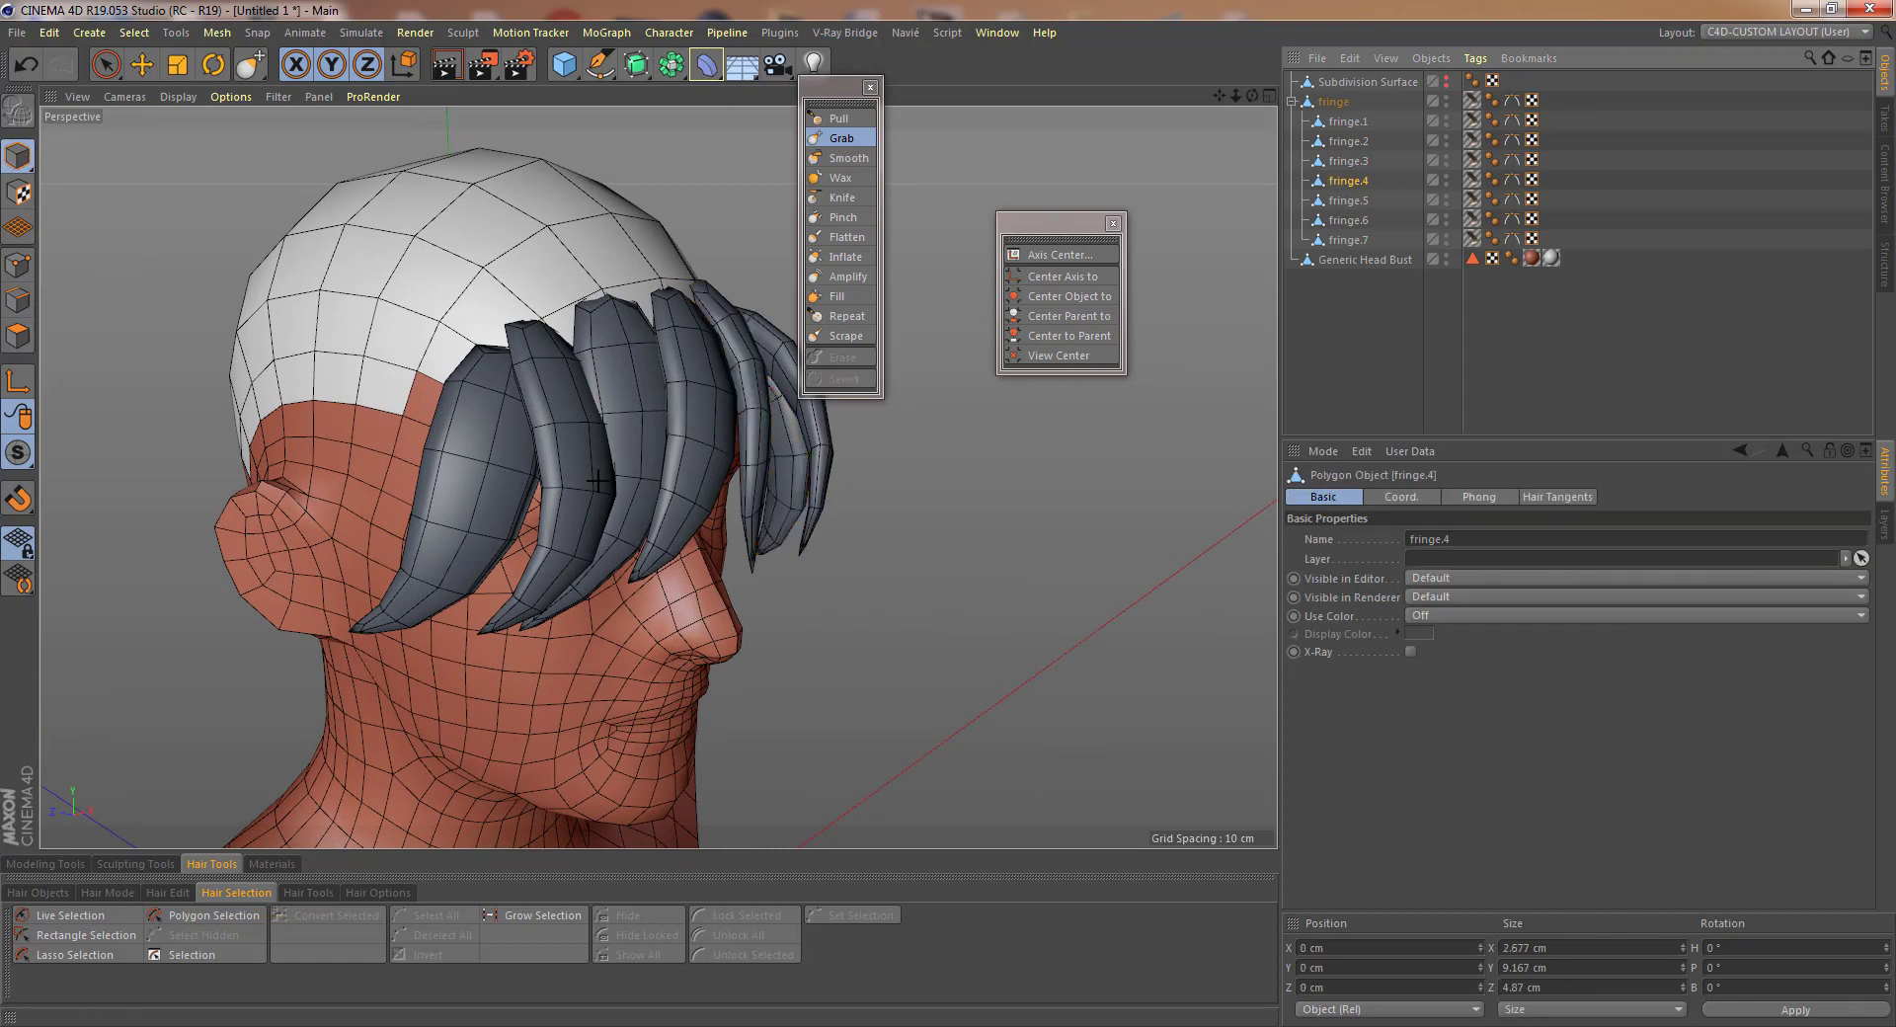
click(1340, 200)
click(143, 66)
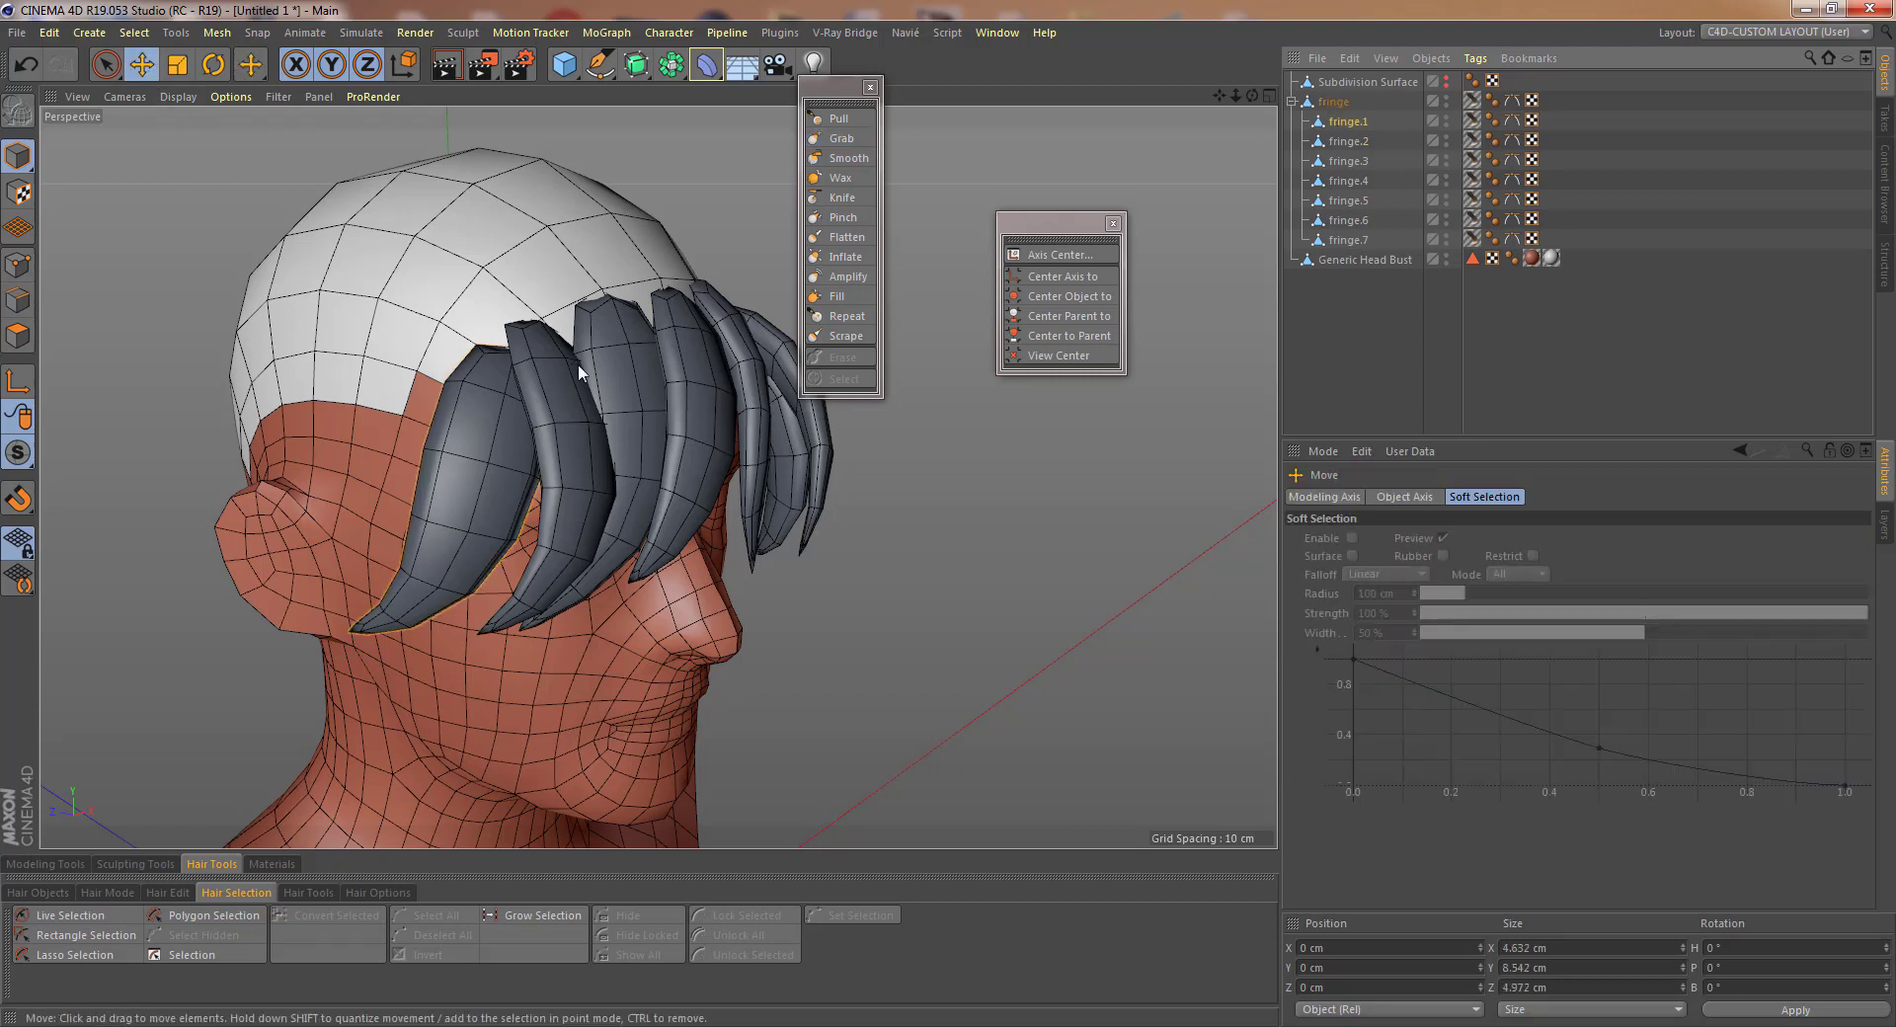
click(589, 442)
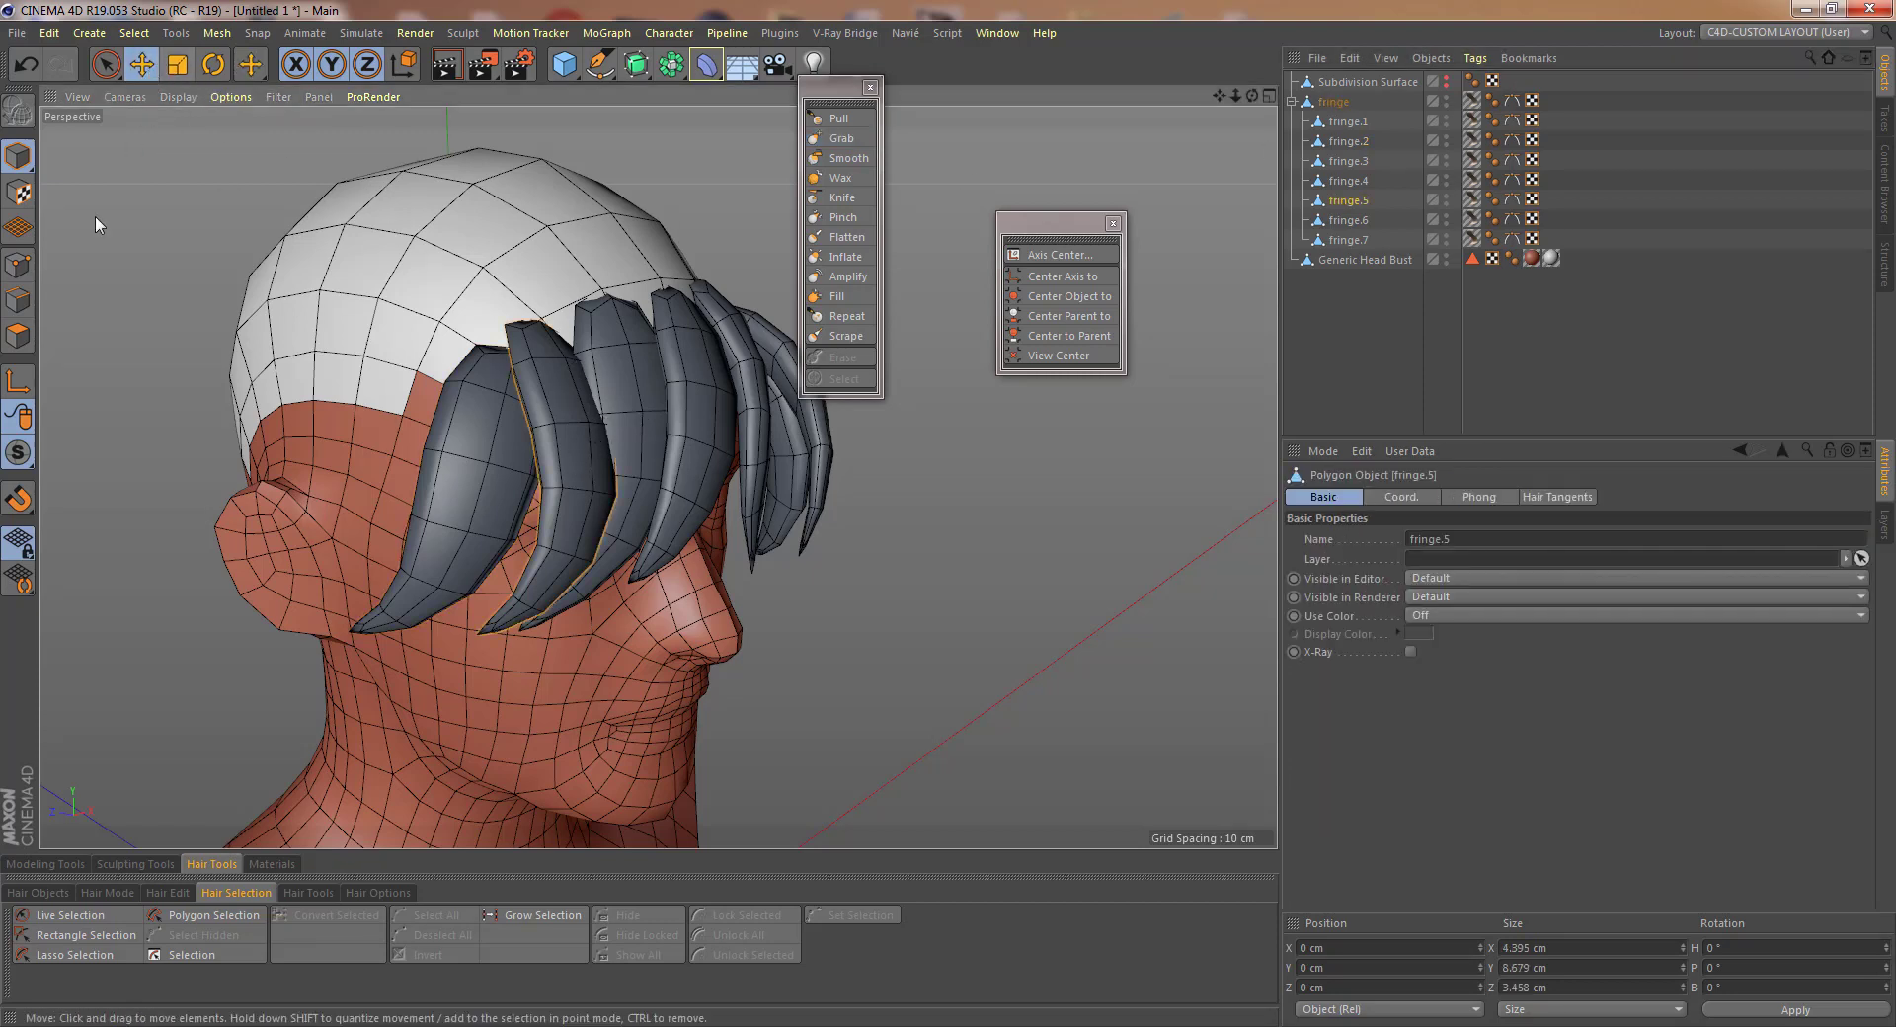
click(17, 336)
click(595, 453)
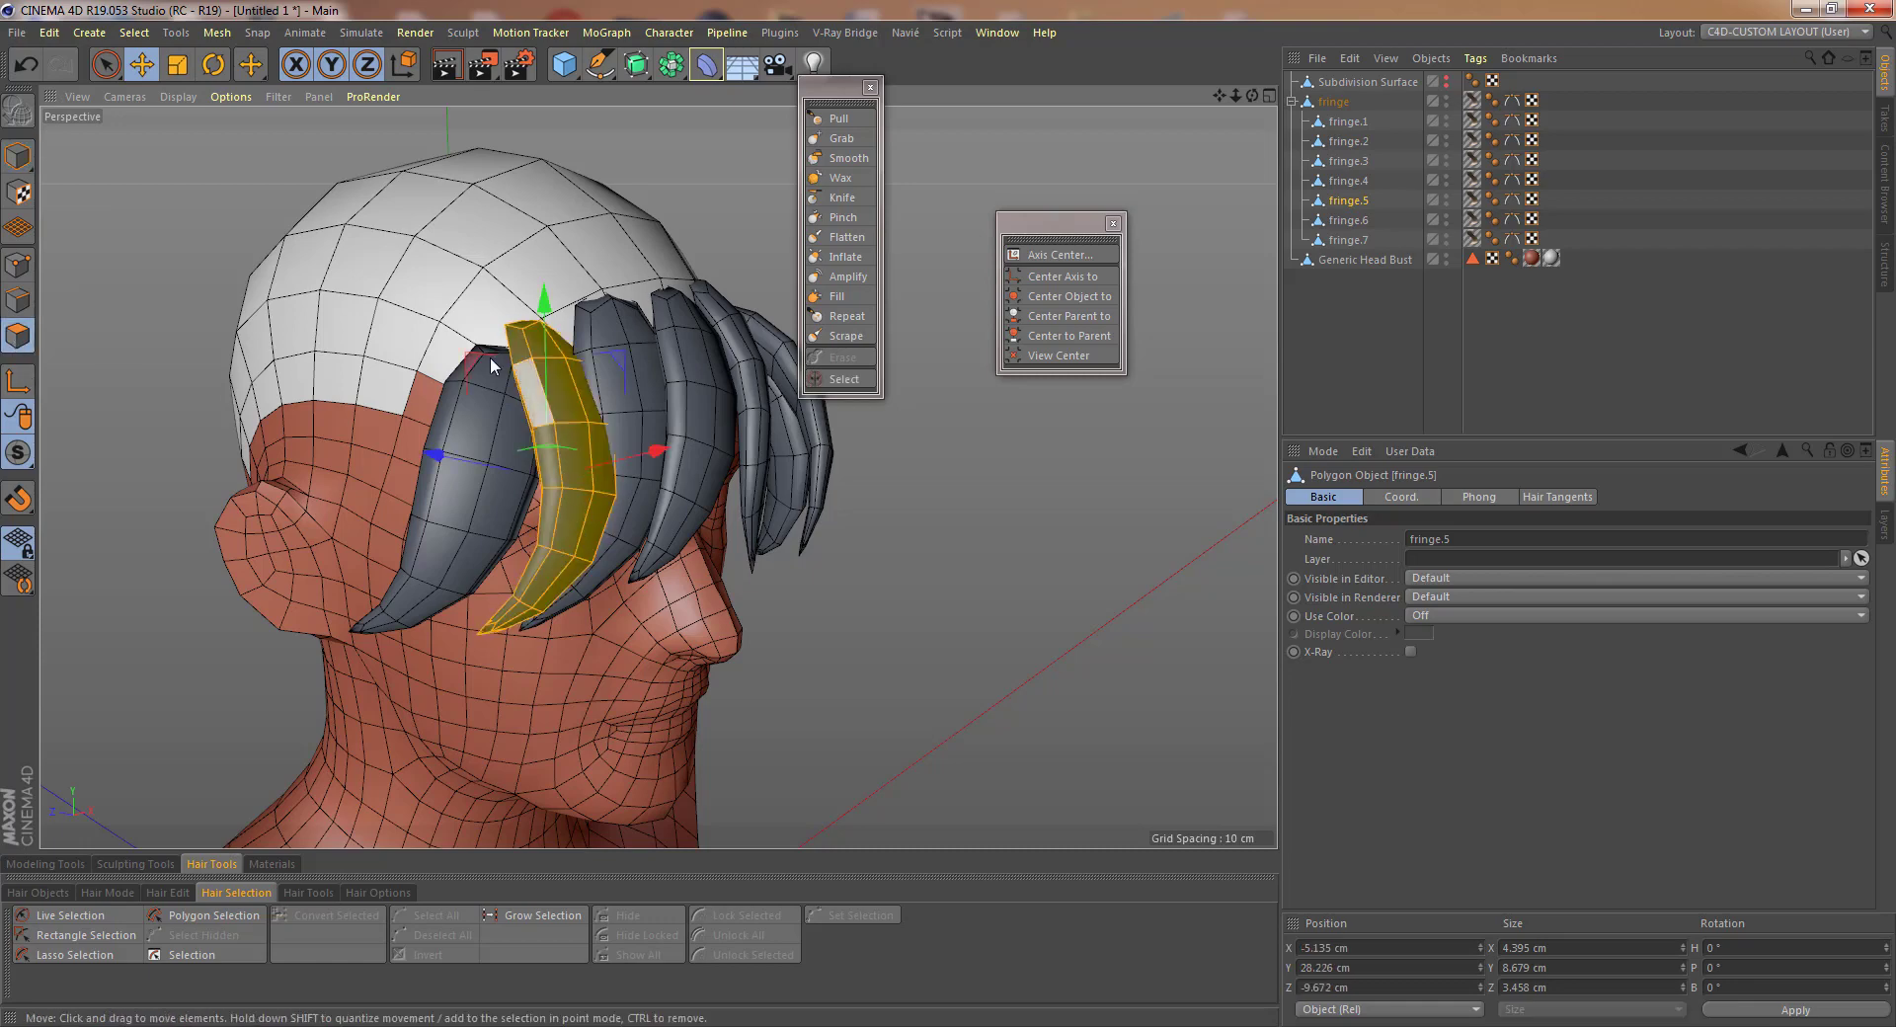
- Enable axis editing with snapping and try to move the axis of fringe.5 to the strand's root in polygon mode
alt+drag(489, 358, 4, 361)
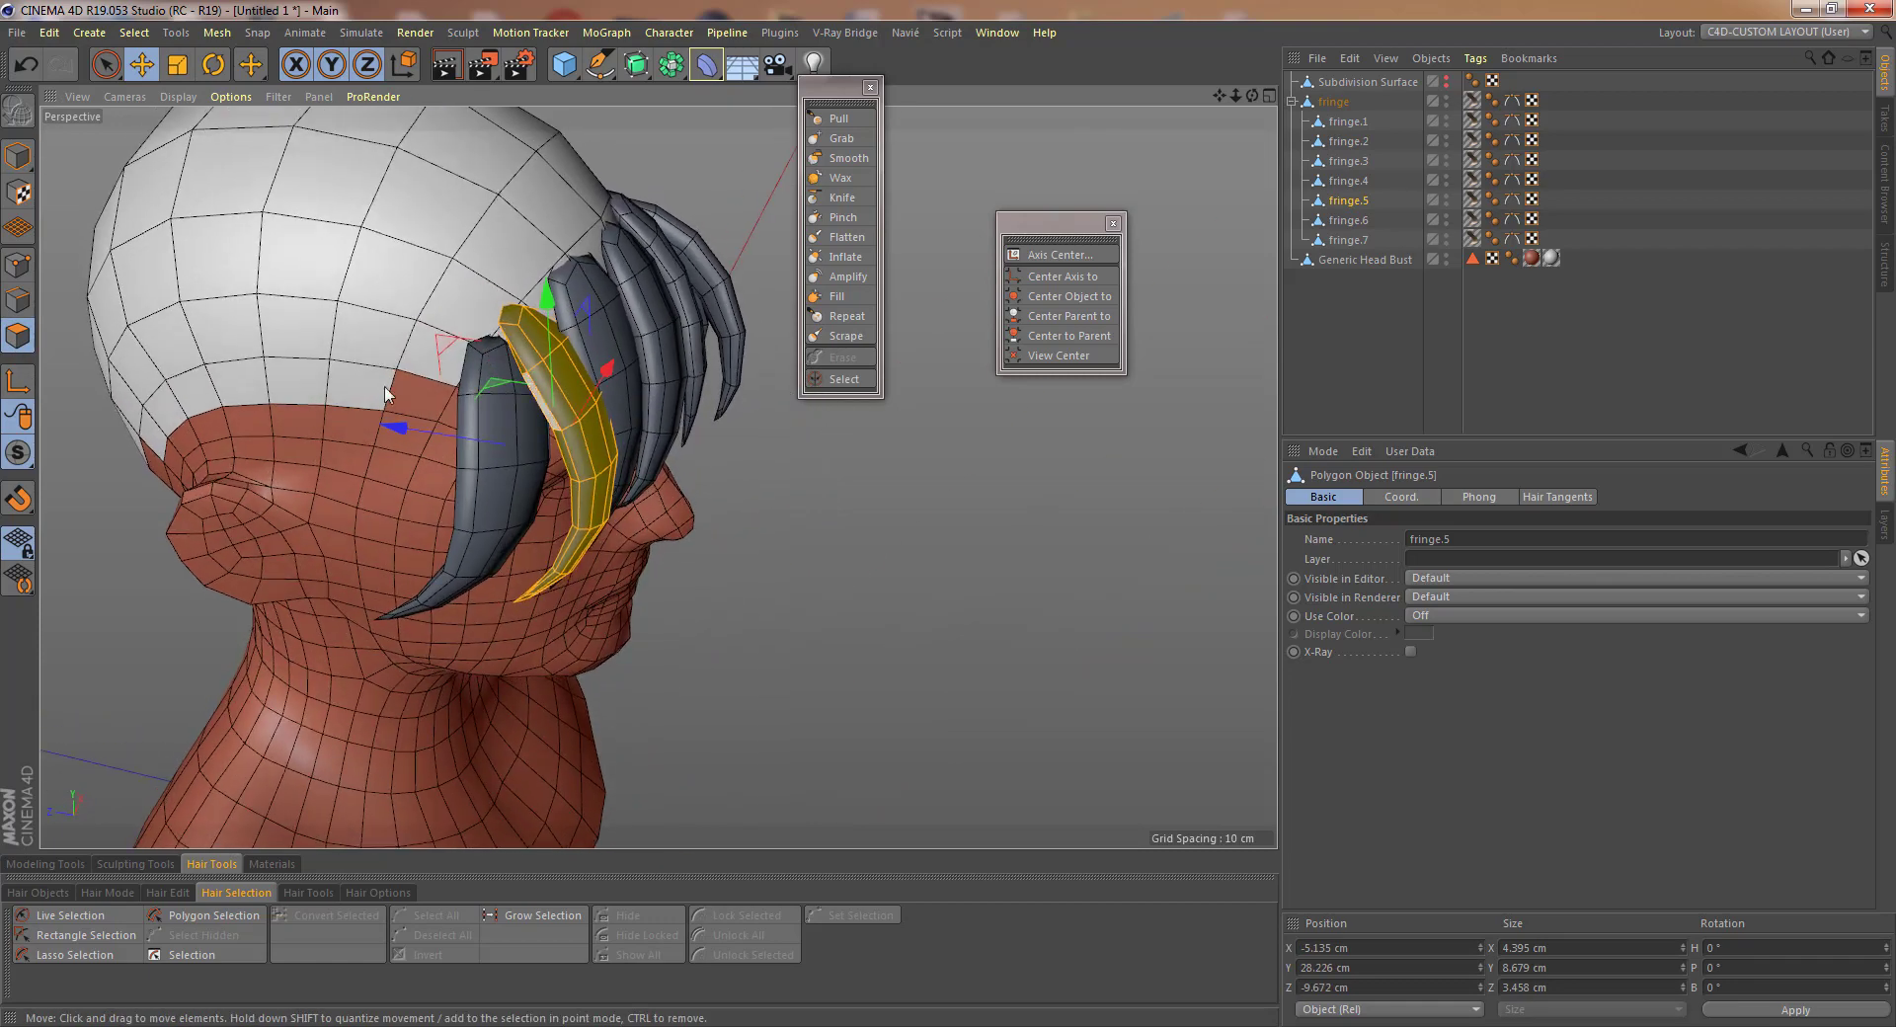
click(19, 388)
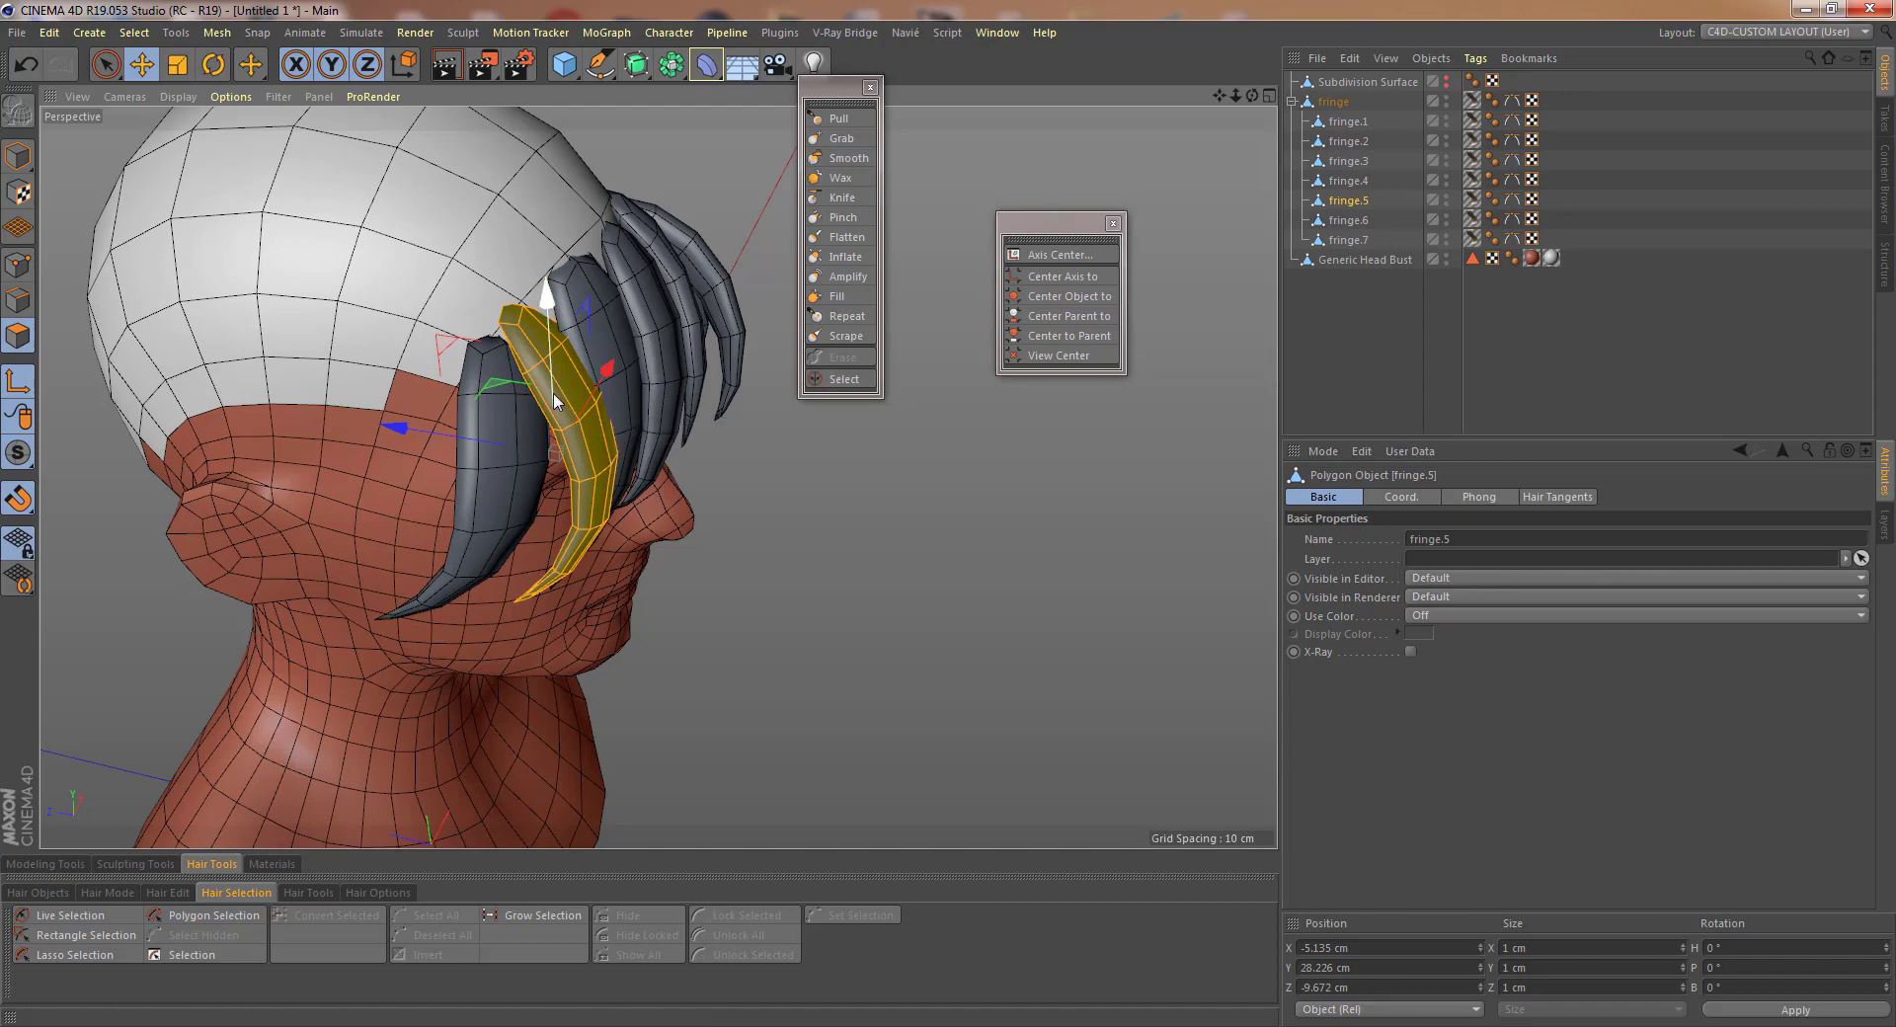
drag(542, 387, 194, 146)
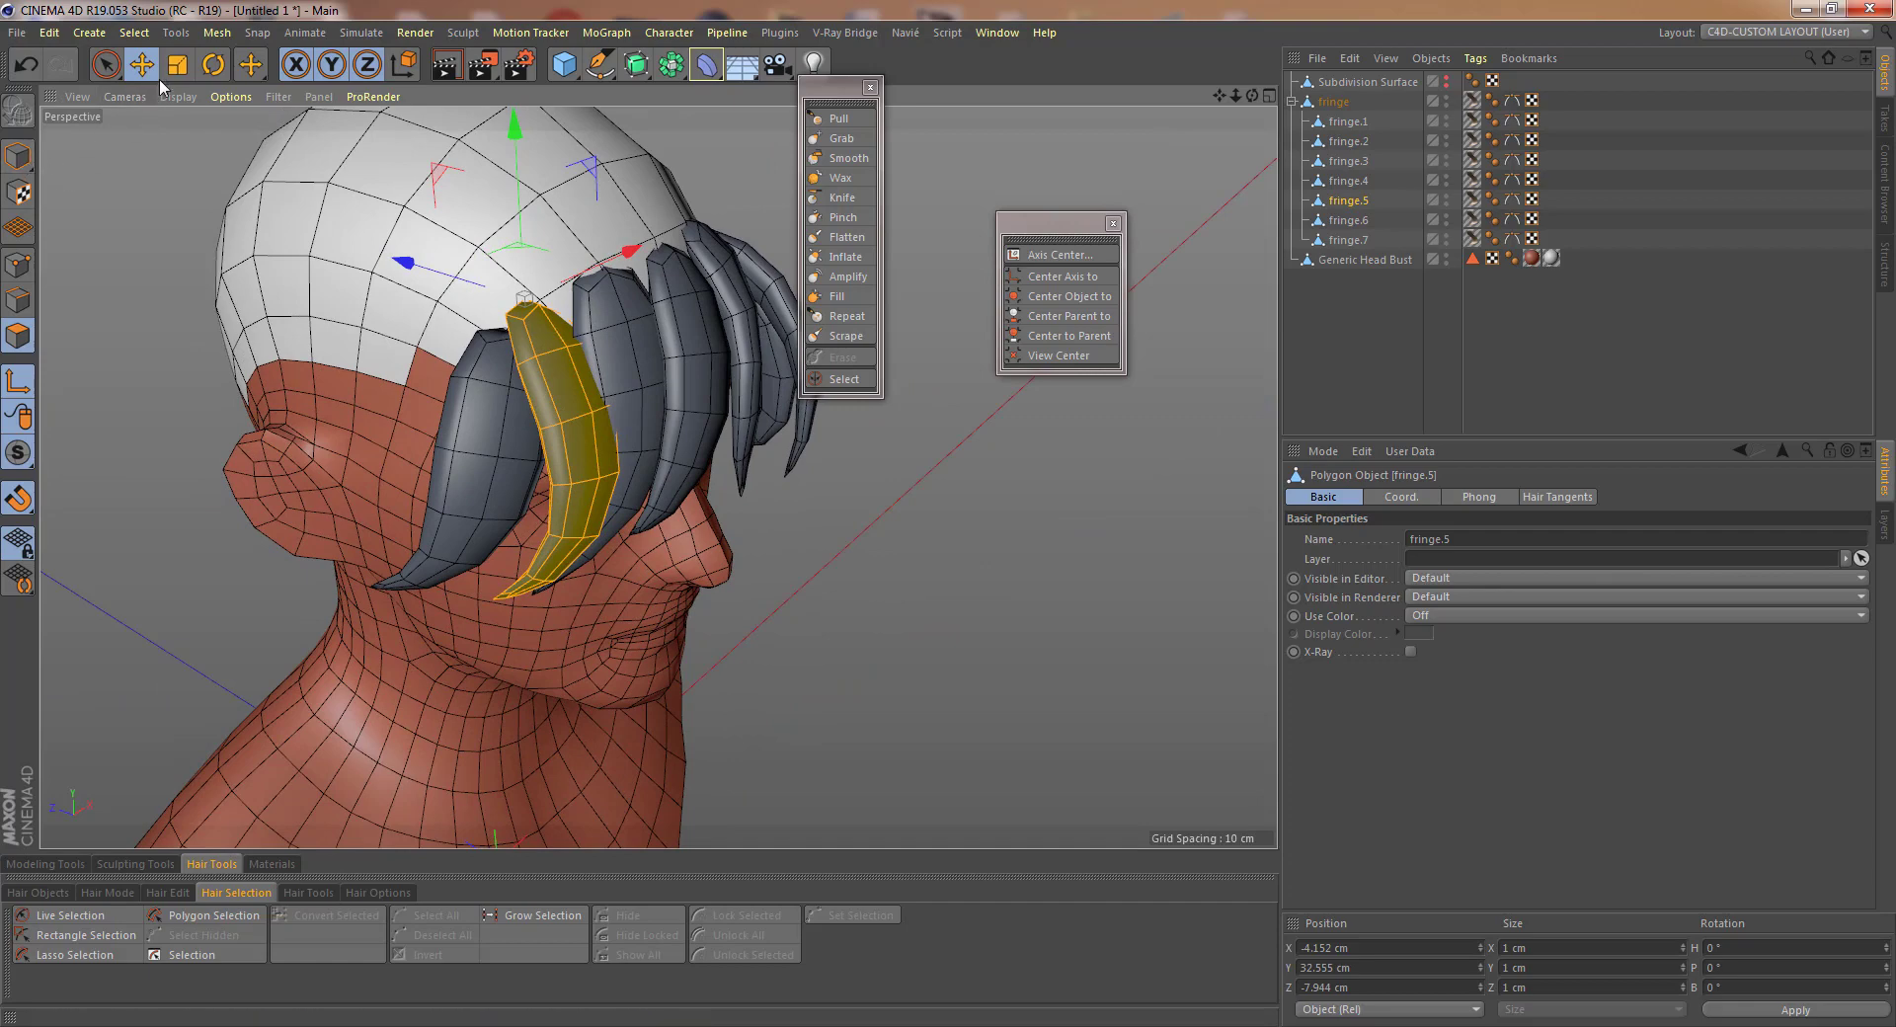
- Return to model mode and snap the object axis of fringe.5 to the root at the strand's upper end
click(18, 155)
key(r)
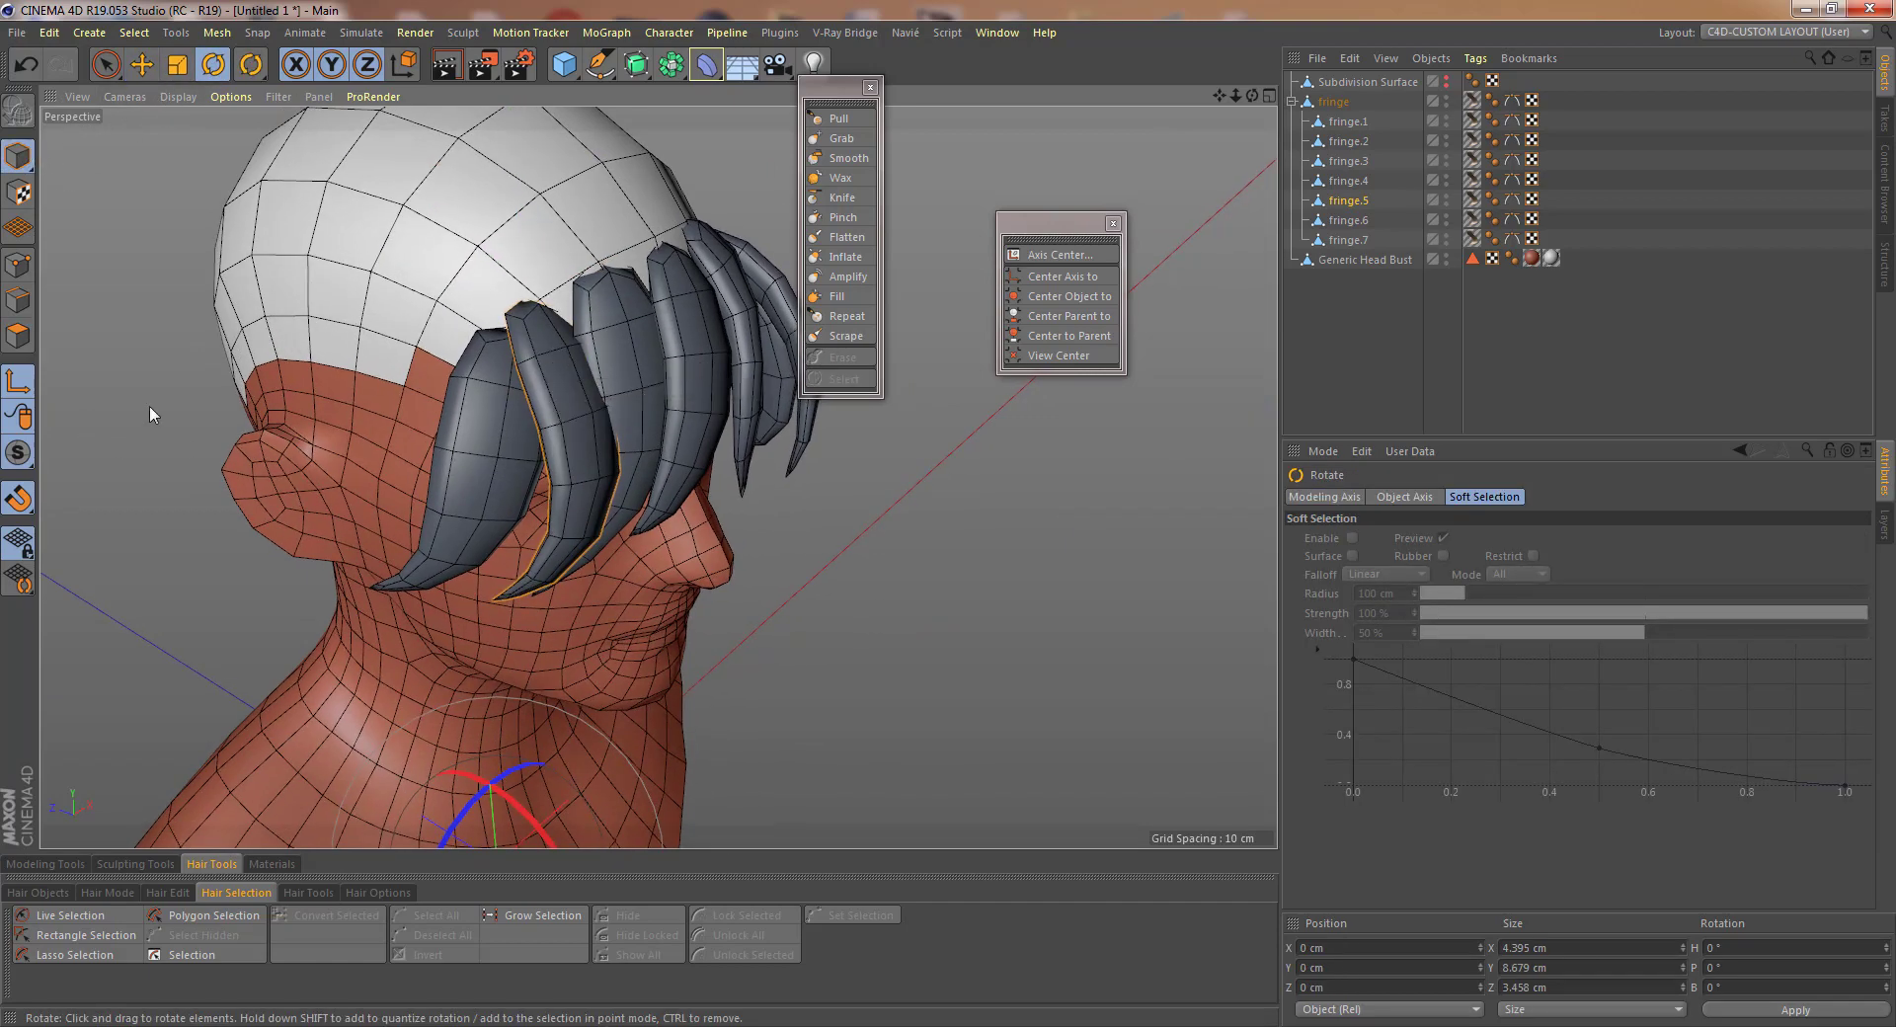
alt+drag(539, 663, 470, 364)
key(e)
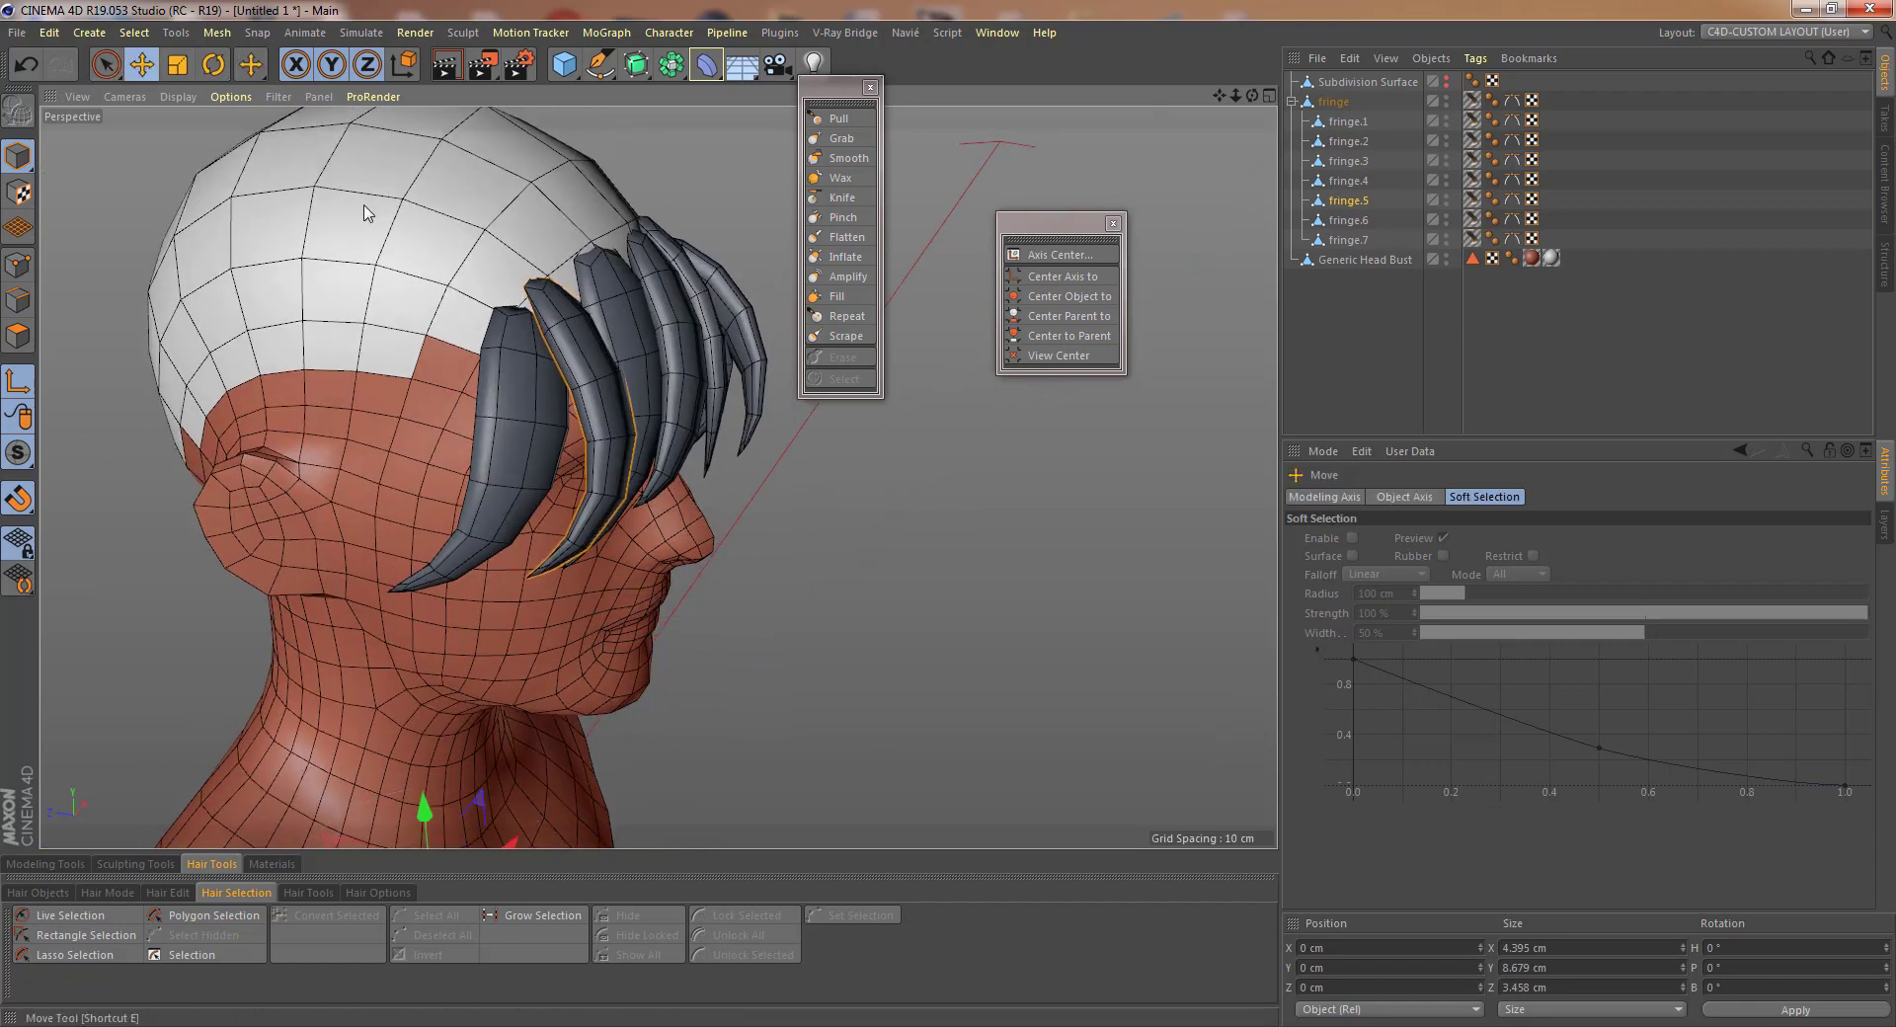
scroll(470, 364, down, 3)
drag(475, 759, 549, 310)
scroll(549, 309, up, 8)
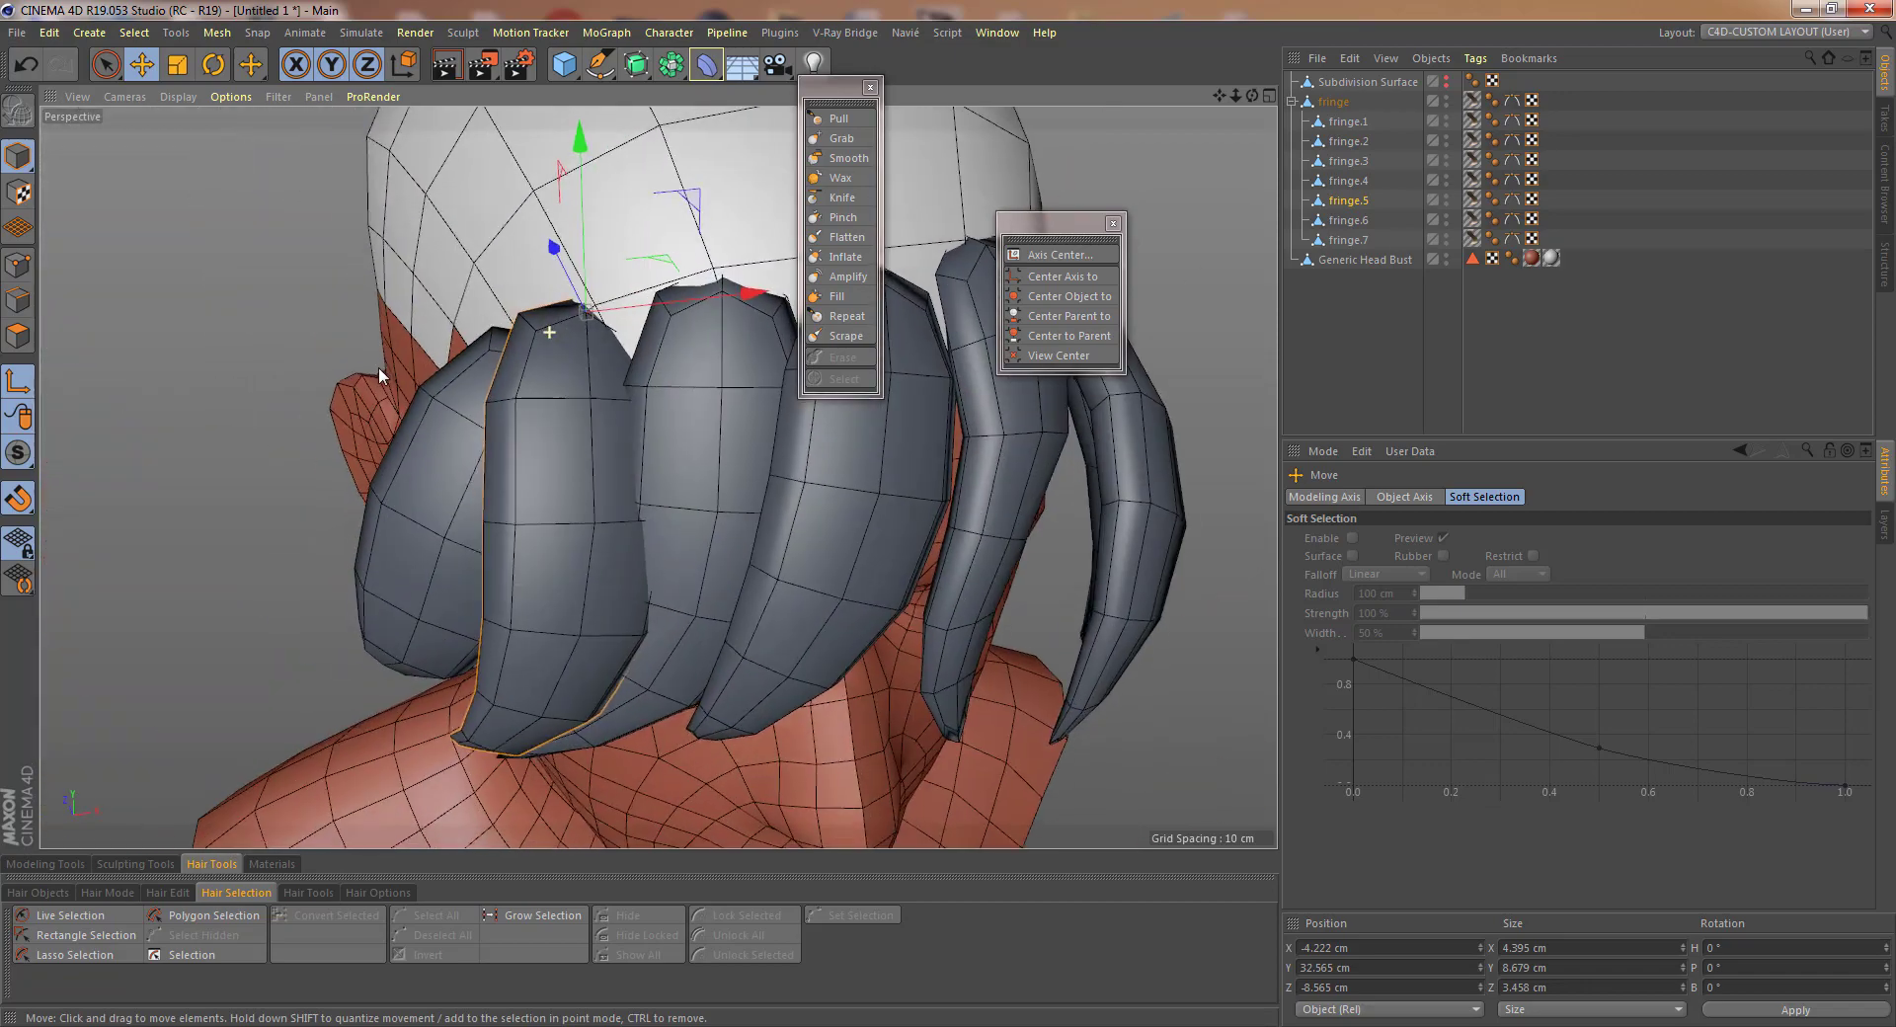
alt+drag(379, 375, 472, 288)
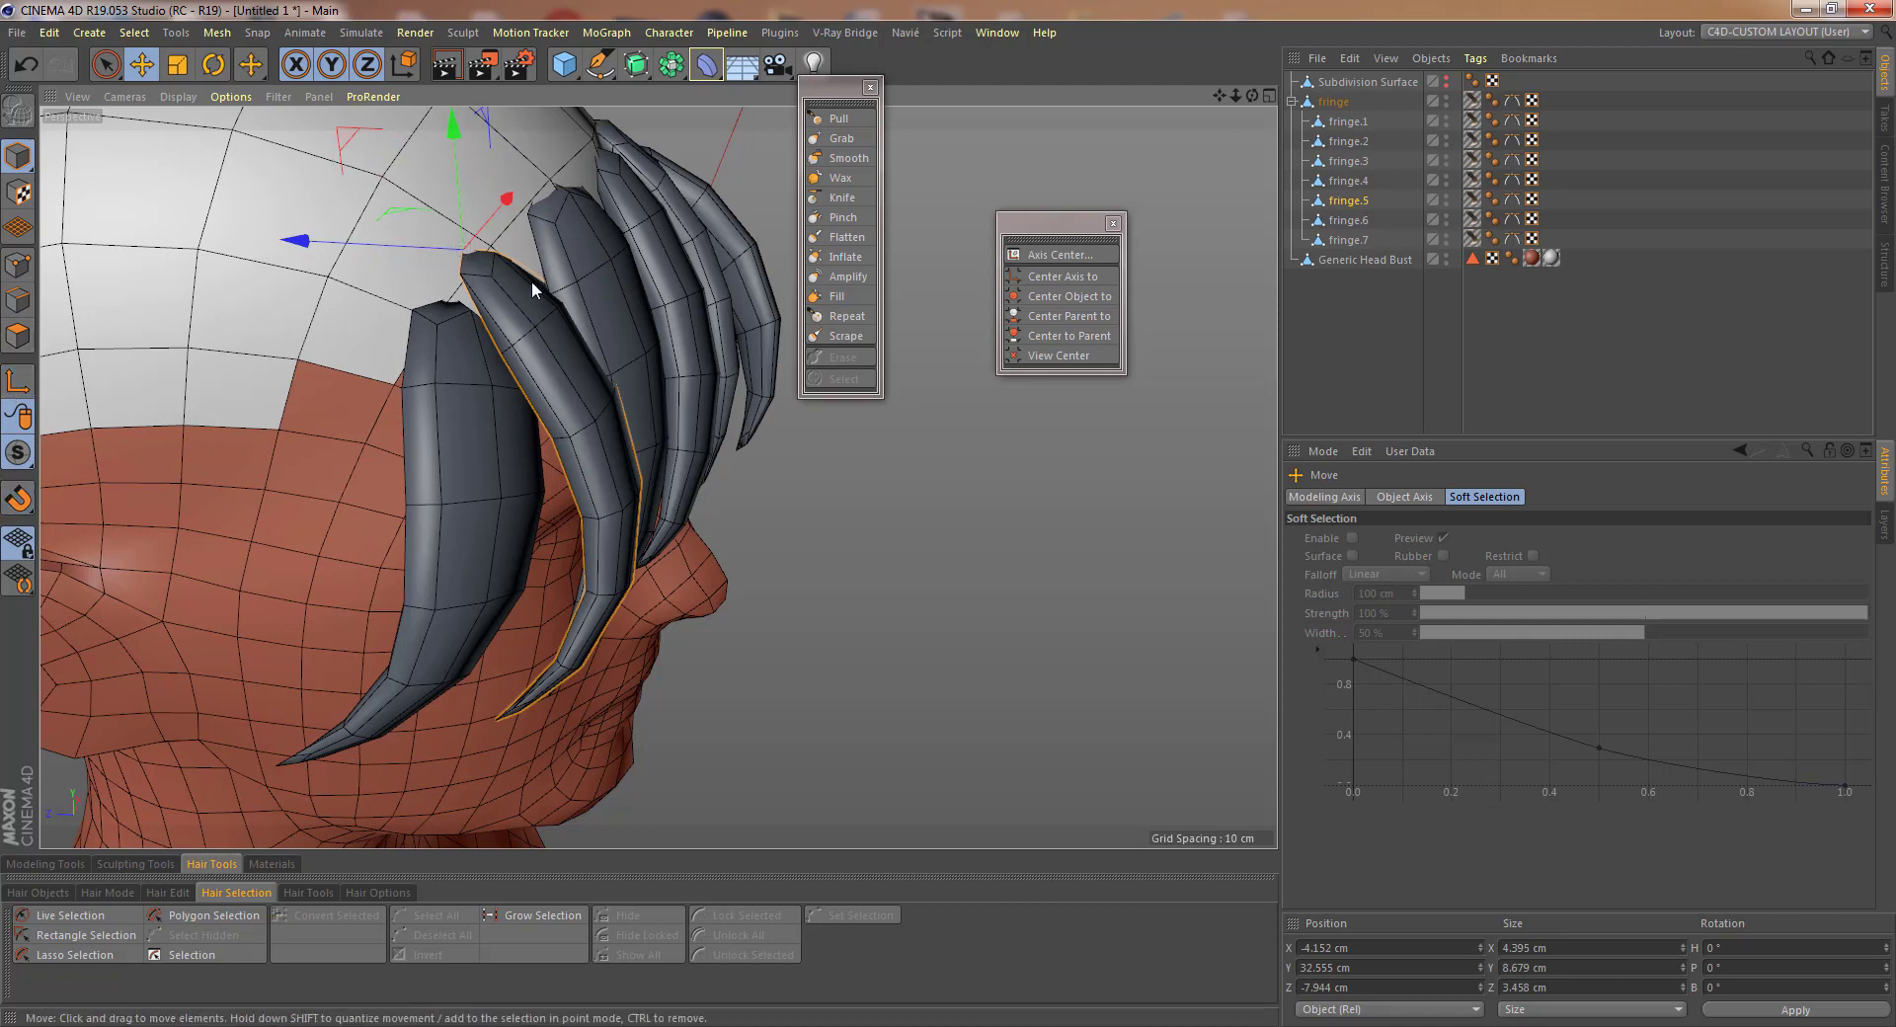
- Rotate the fringe.5 strand to about H -29.2°, P 3.6°, B 2° and shift it to about X -3.5 cm, Z -8.3 cm
click(219, 67)
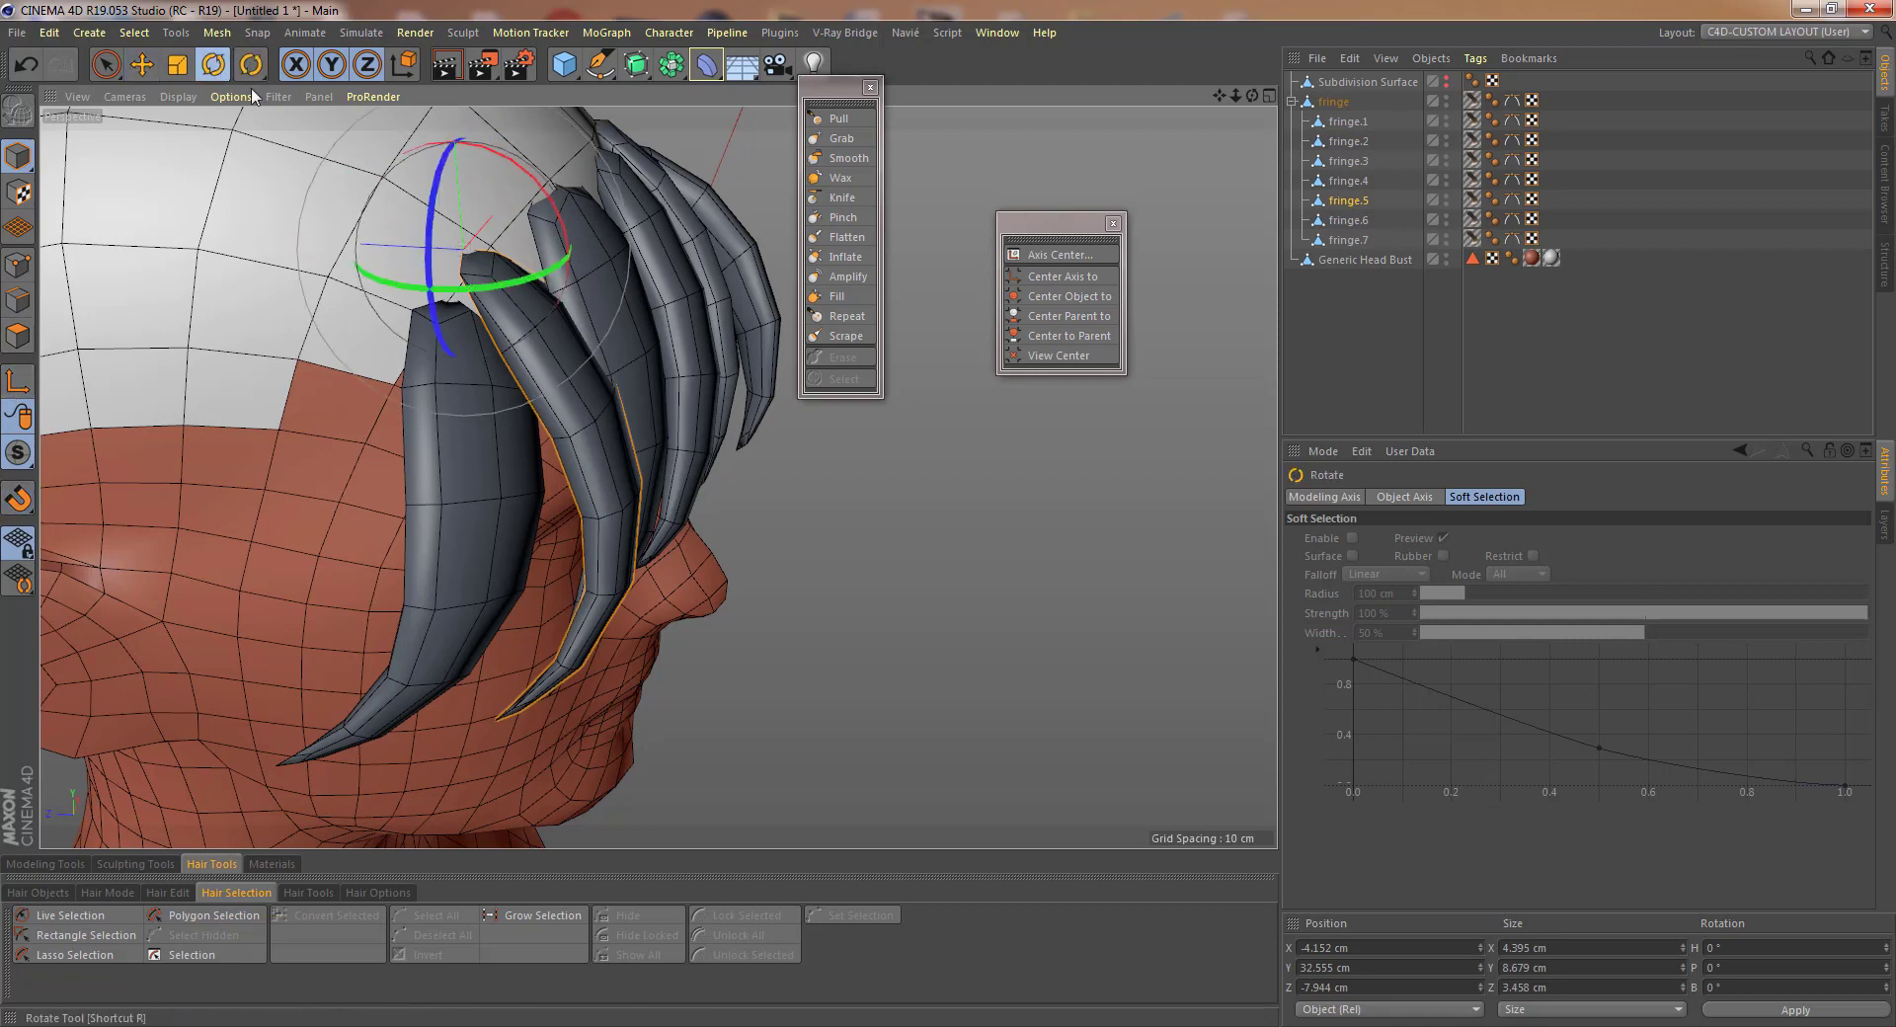
drag(550, 199, 422, 288)
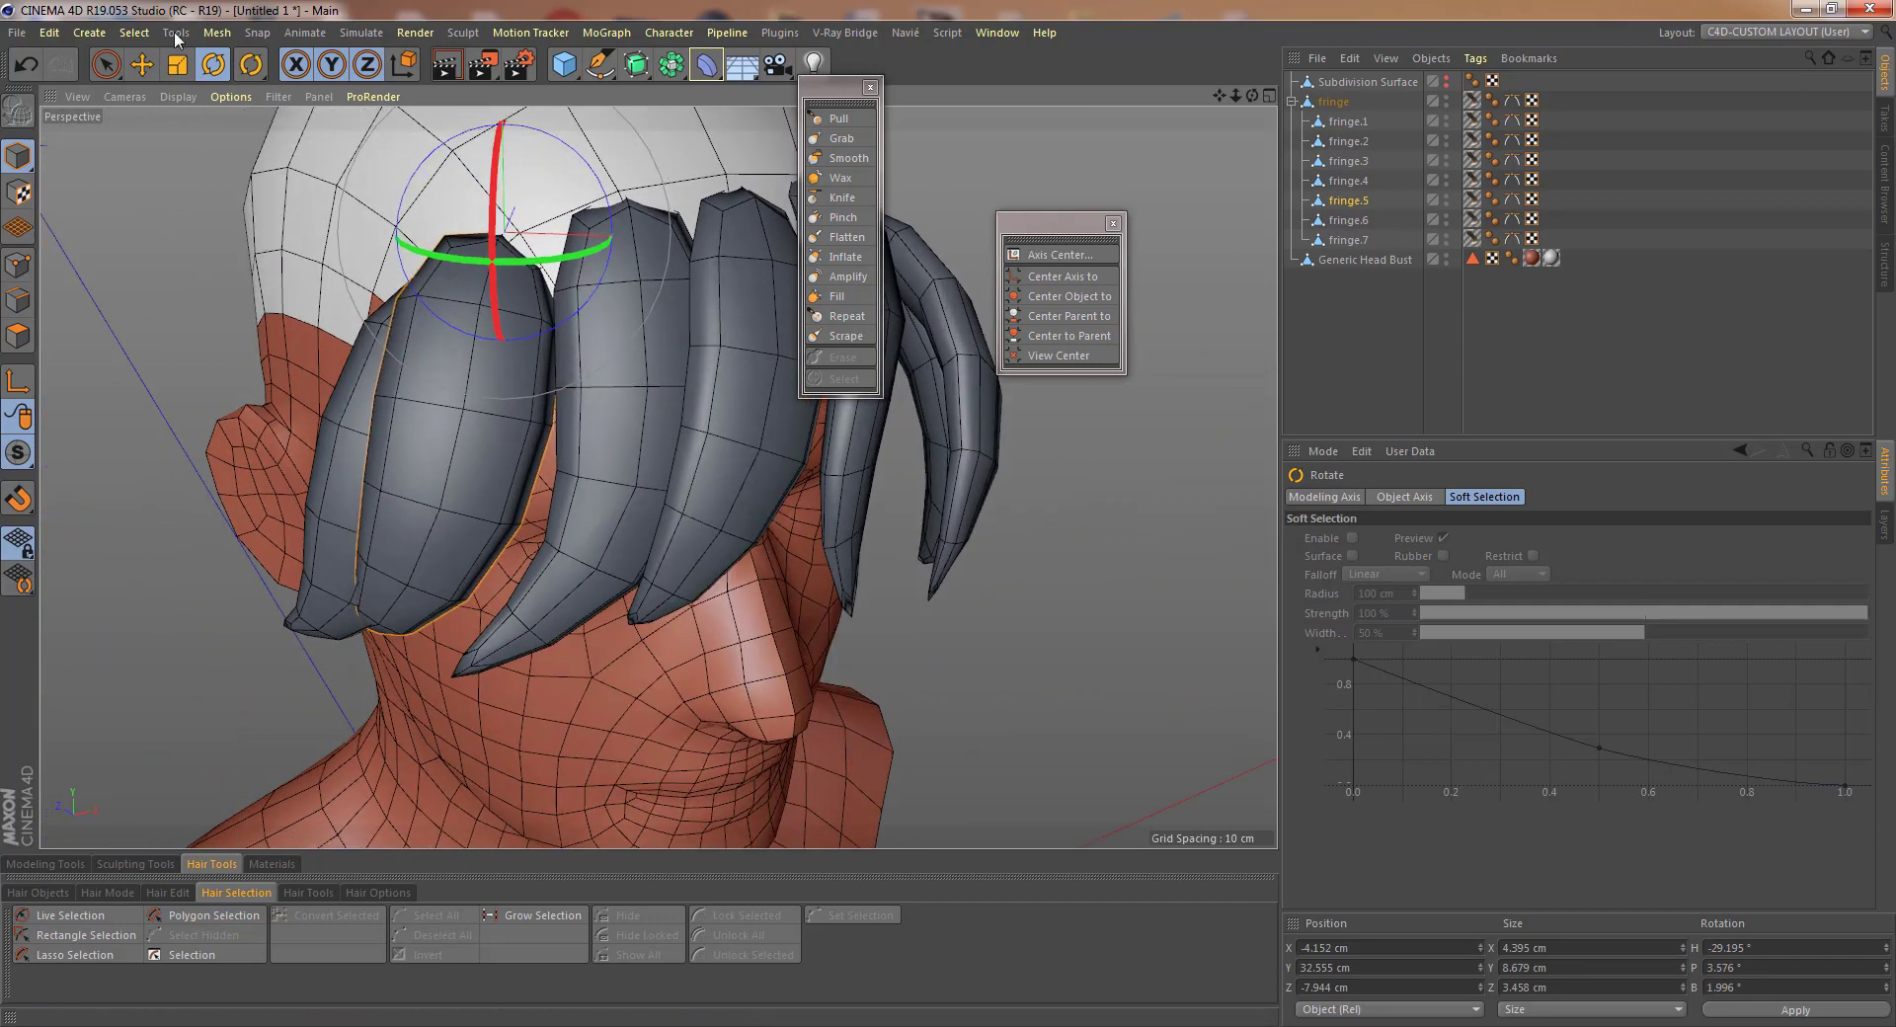
click(142, 64)
drag(671, 257, 697, 256)
alt+right_drag(626, 359, 446, 370)
alt+drag(446, 364, 642, 429)
alt+right_drag(642, 430, 731, 403)
mouse_move(649, 423)
alt+mouse_down()
mouse_move(903, 397)
mouse_move(674, 405)
alt+mouse_up()
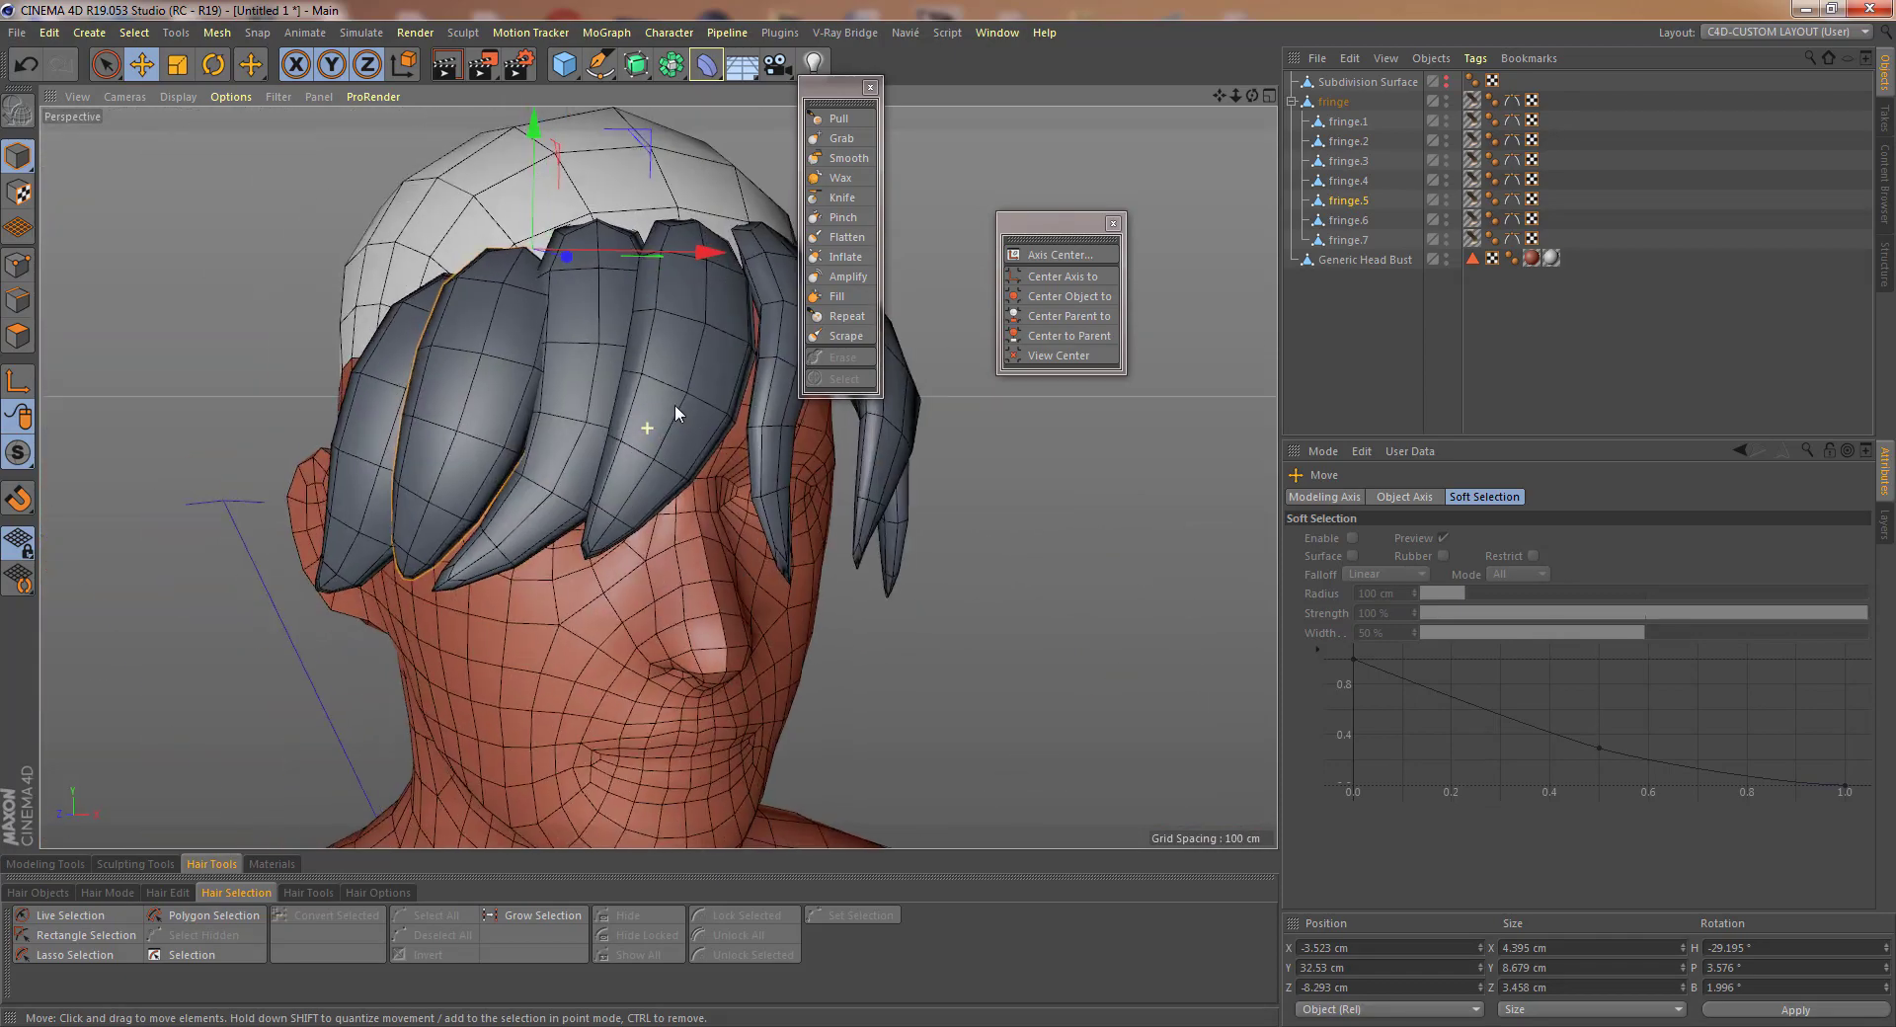
alt+right_drag(676, 406, 567, 417)
alt+drag(659, 477, 651, 425)
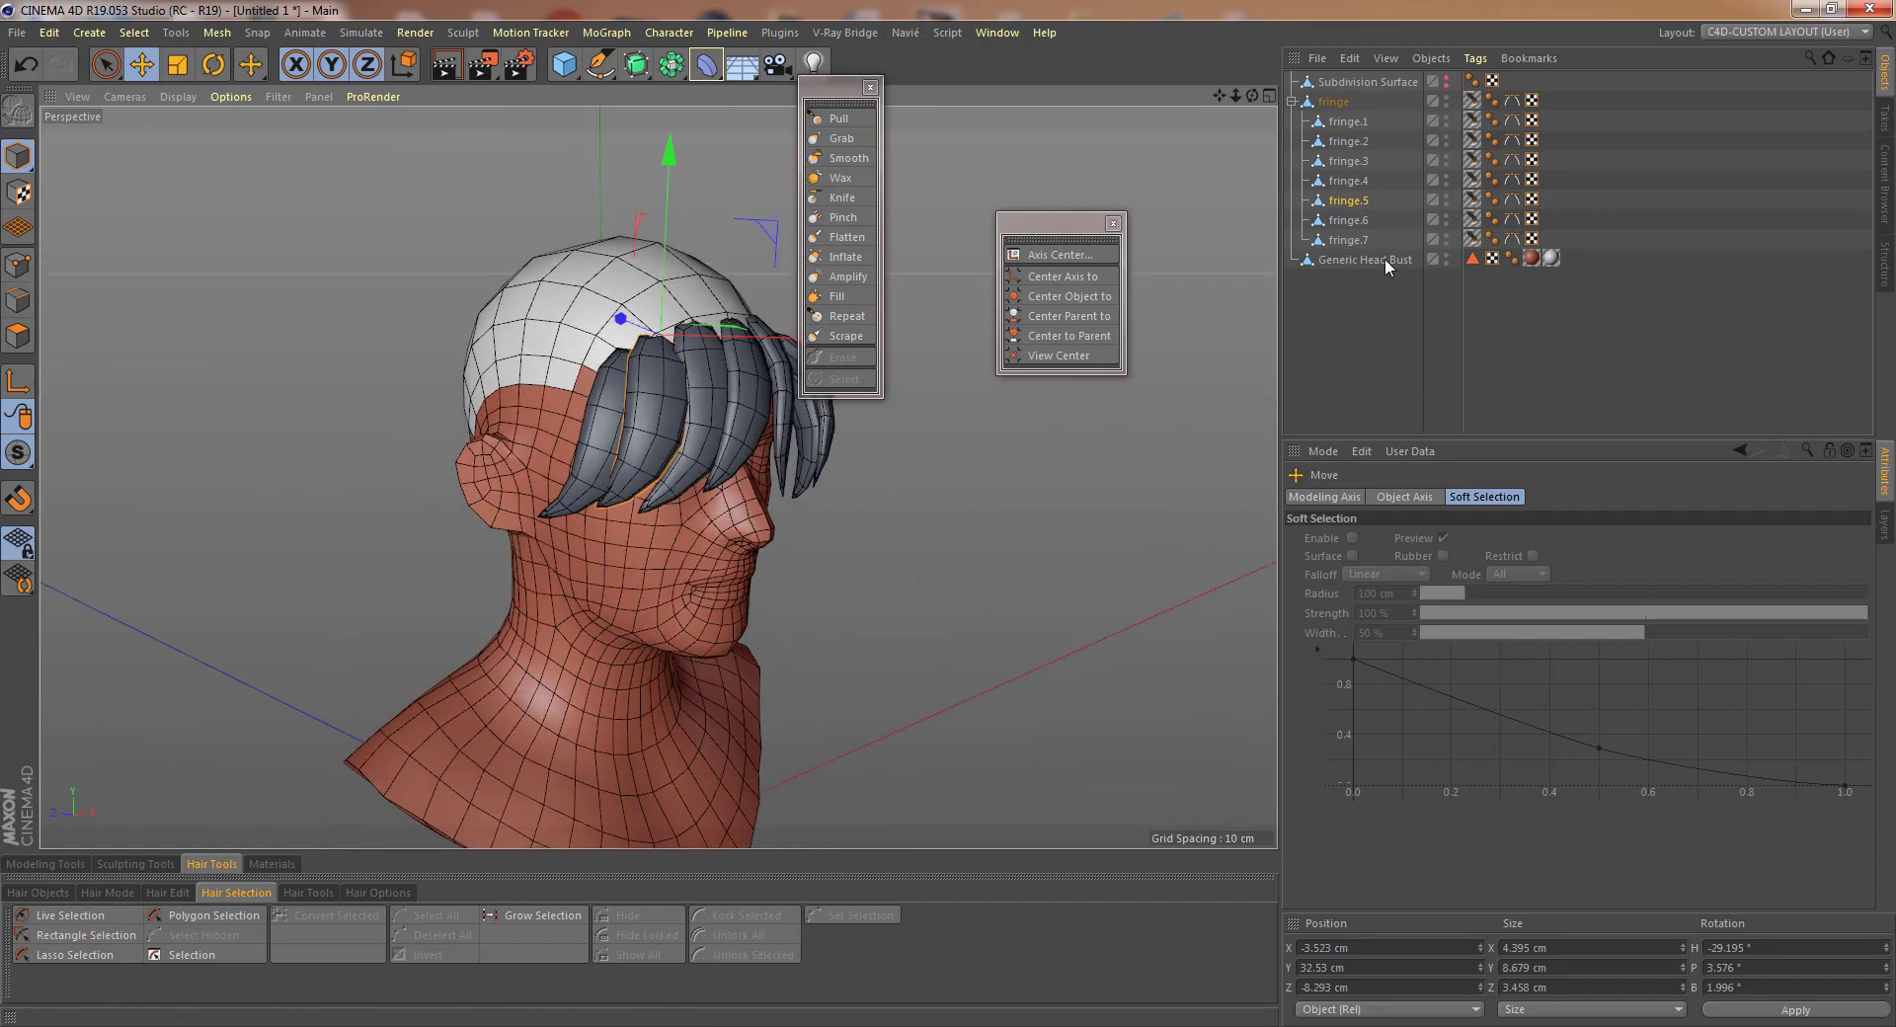
- Duplicate the fringe.5 strand out of the fringe group, placing the copy below the Generic Head Bust
click(1292, 100)
click(1289, 93)
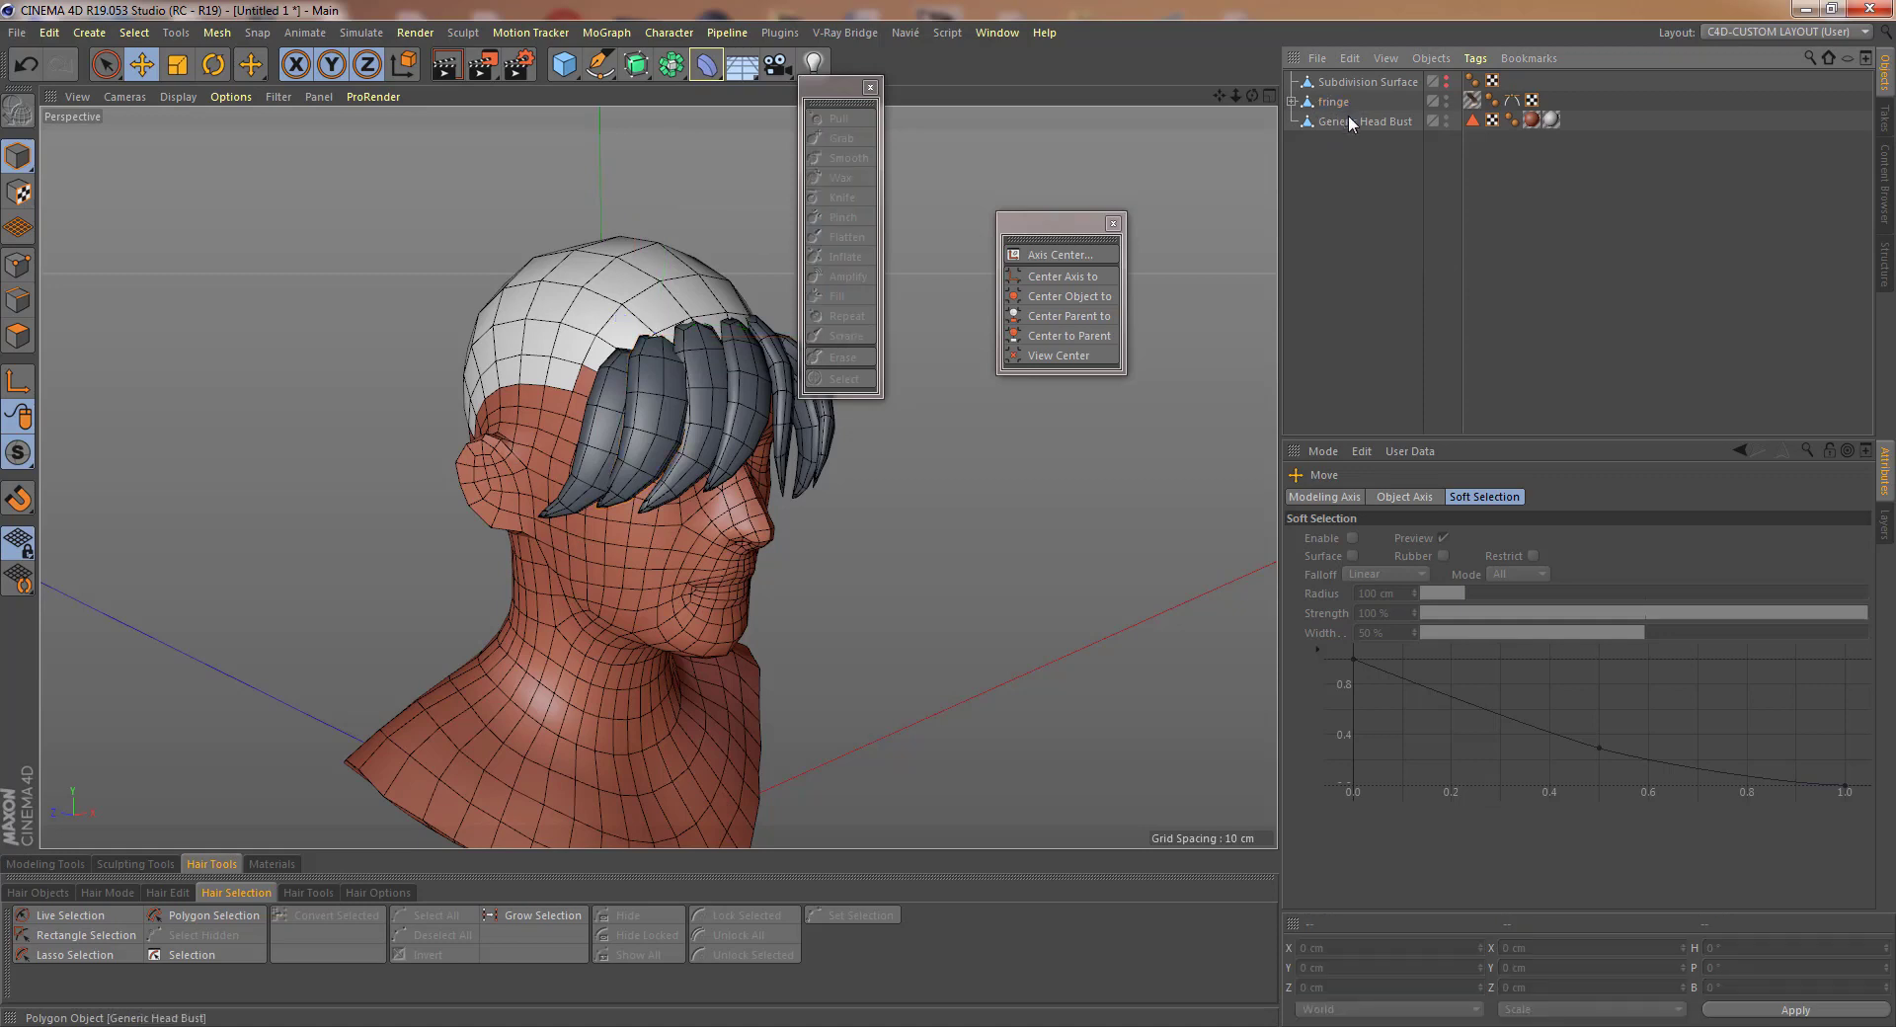
click(1291, 101)
click(652, 432)
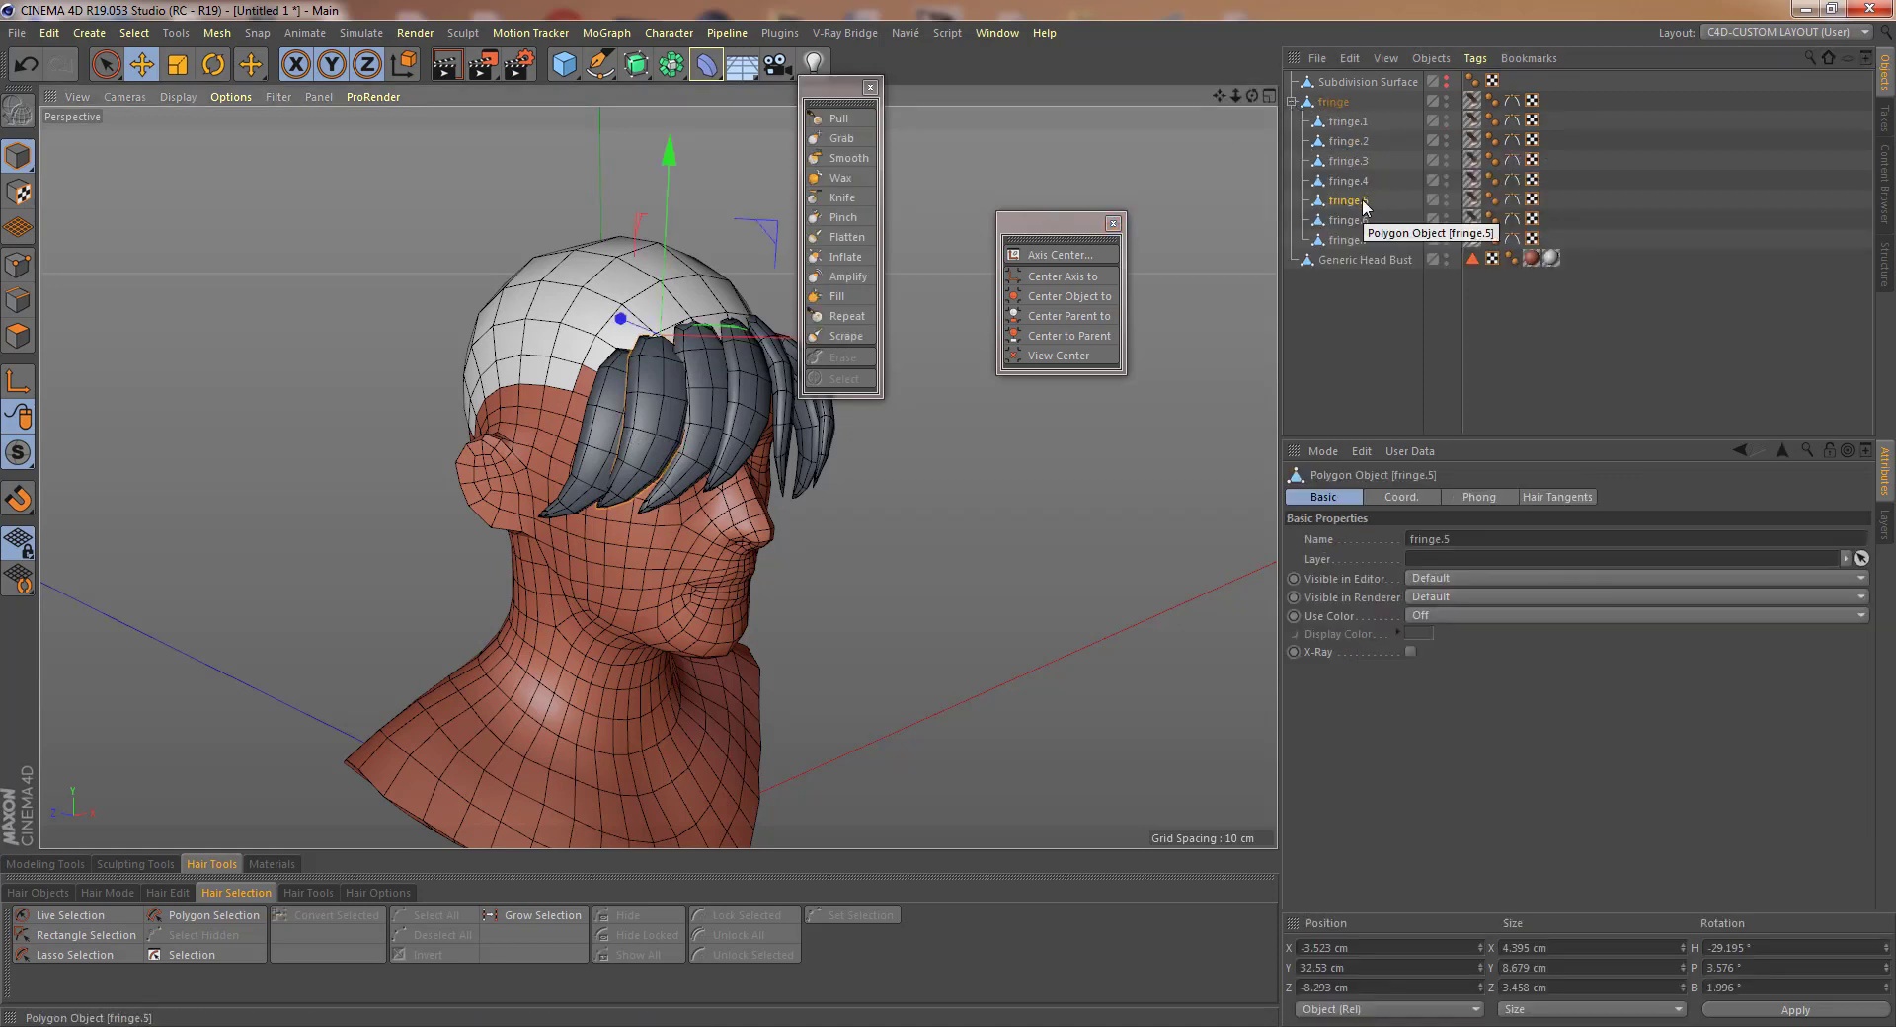
drag(1365, 206, 1378, 320)
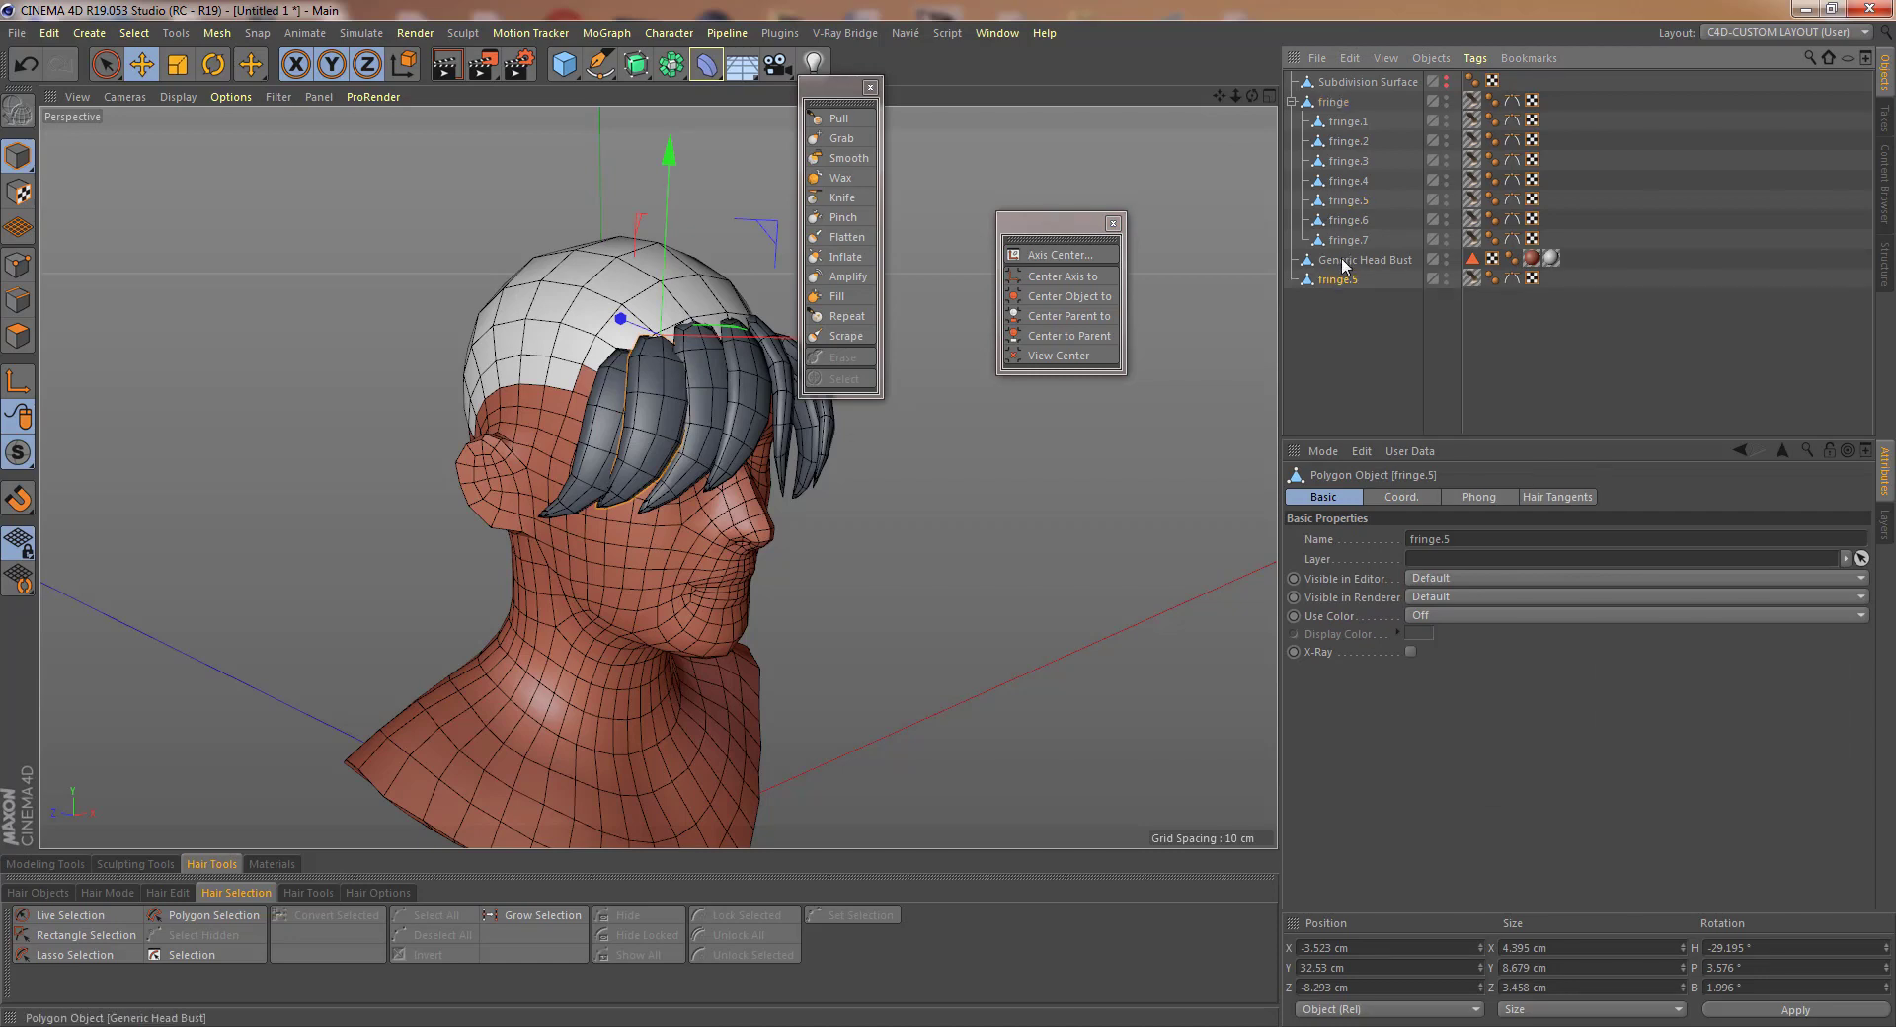
- Rename the copied strand as sides and collapse the fringe group
double_click(1343, 280)
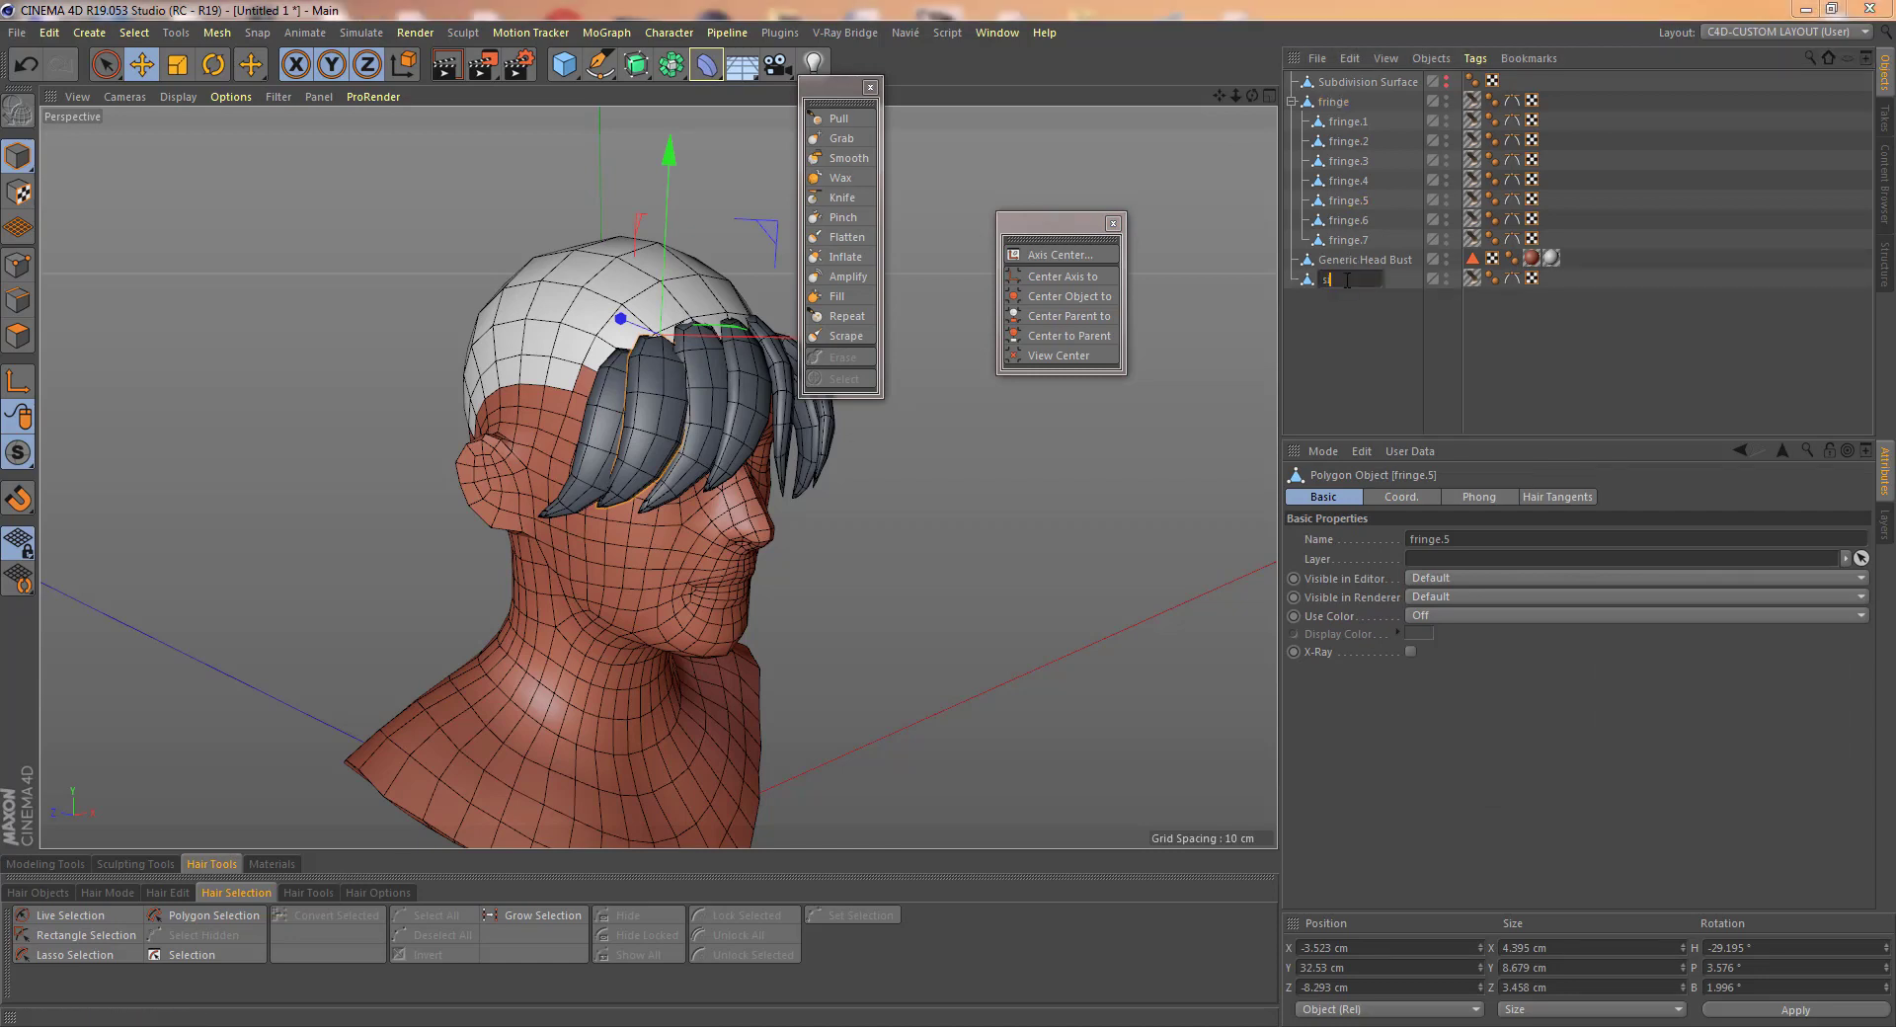
text(sides)
key(Return)
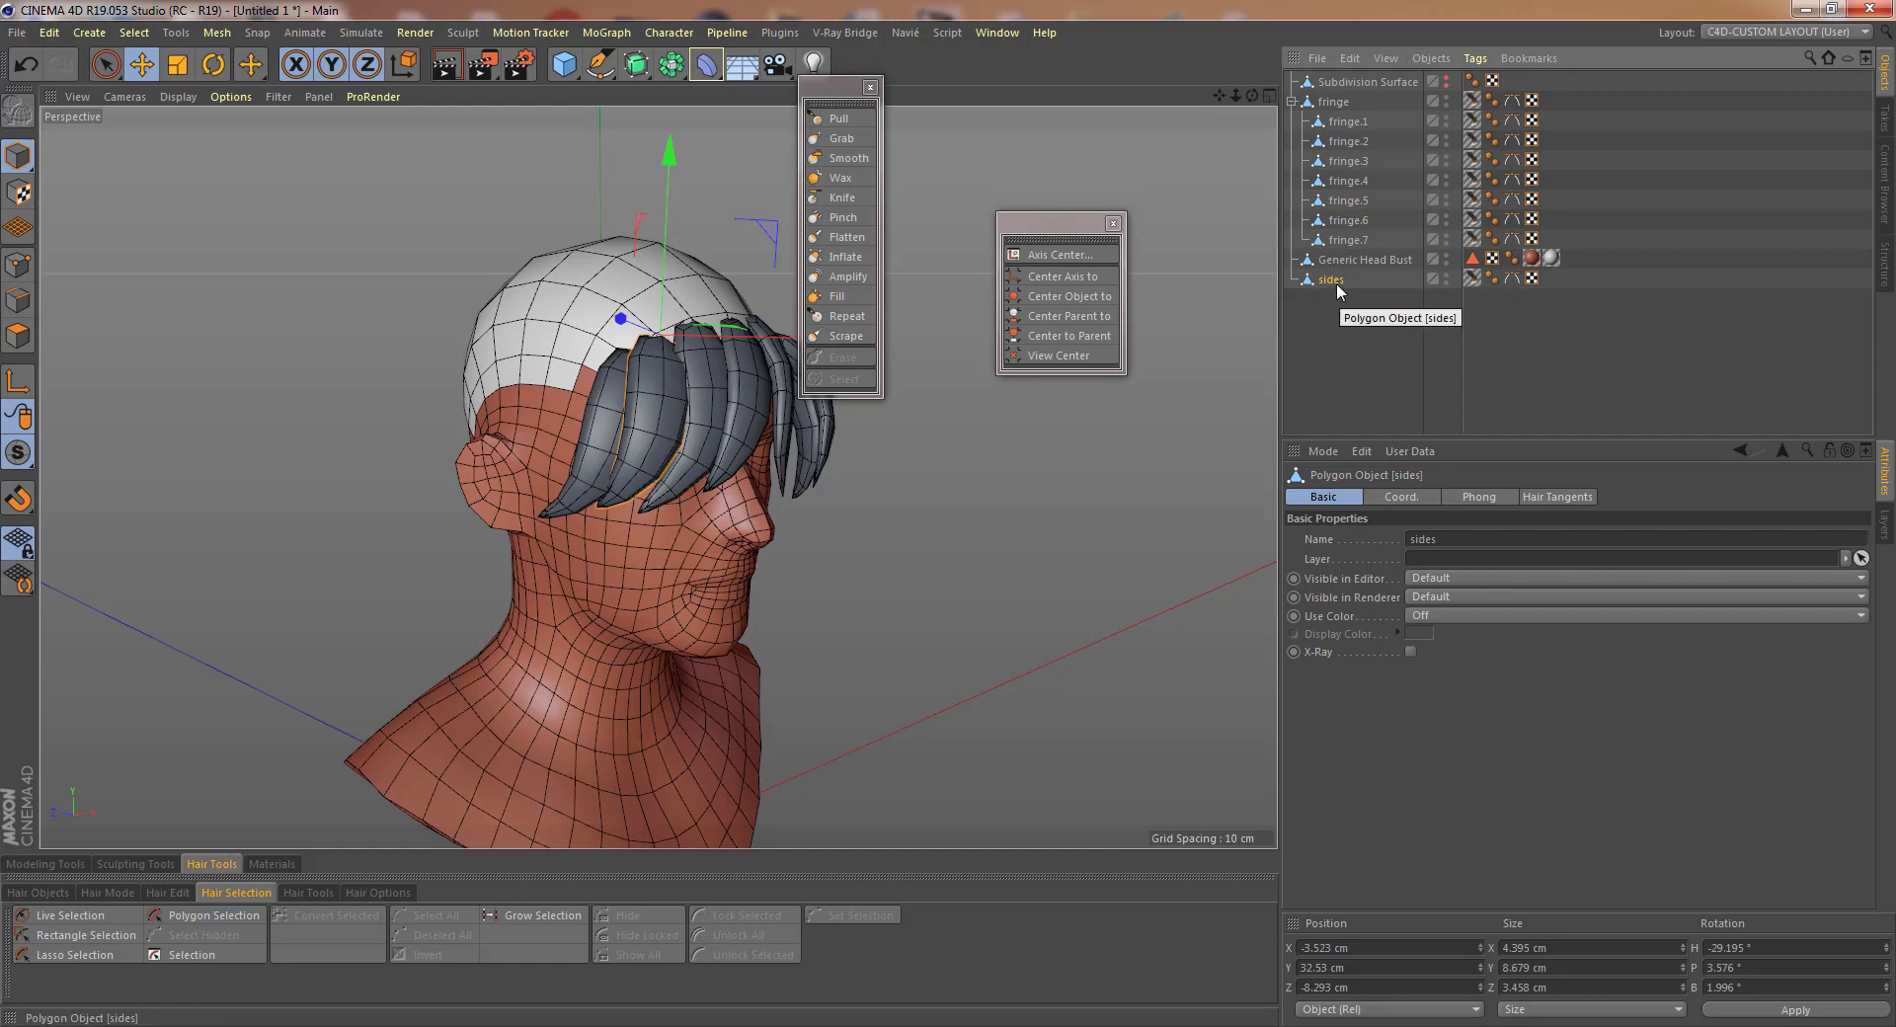
click(1343, 308)
click(1290, 102)
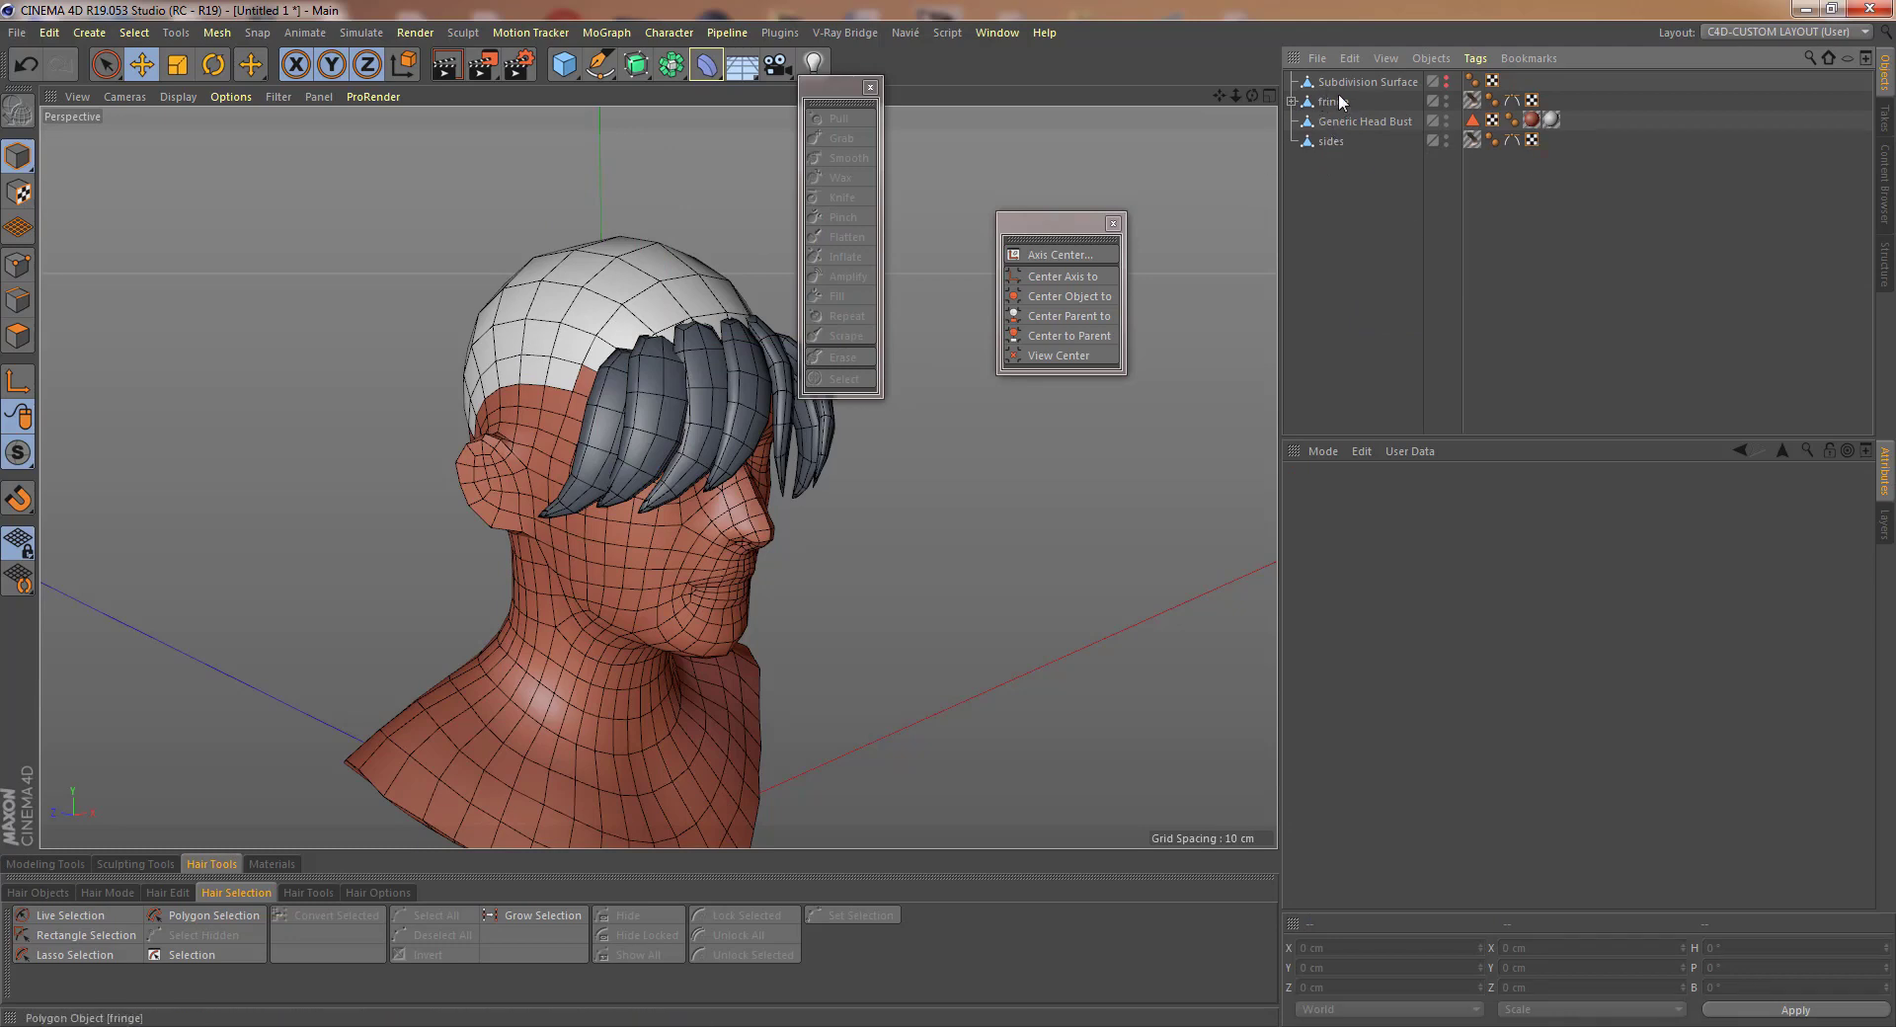
- Add a Hair object to the selected scalp polygons of the Generic Head Bust
click(1351, 123)
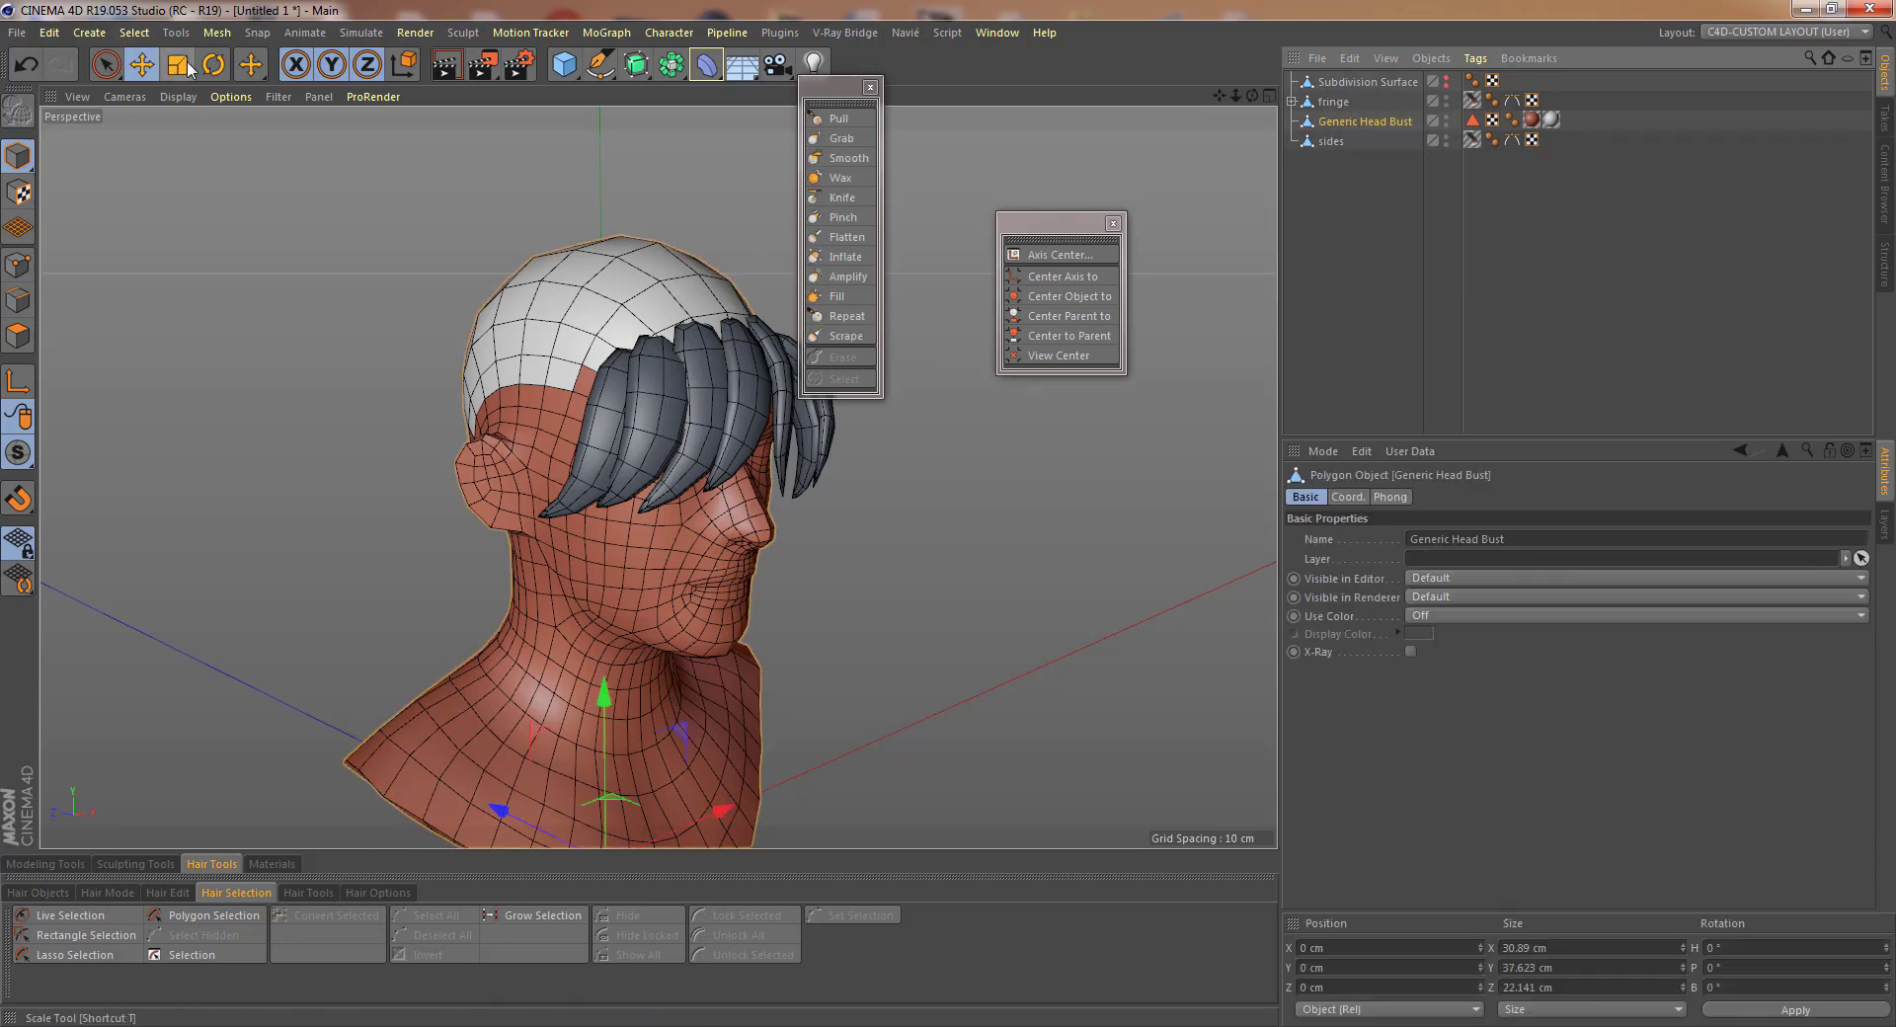
click(18, 336)
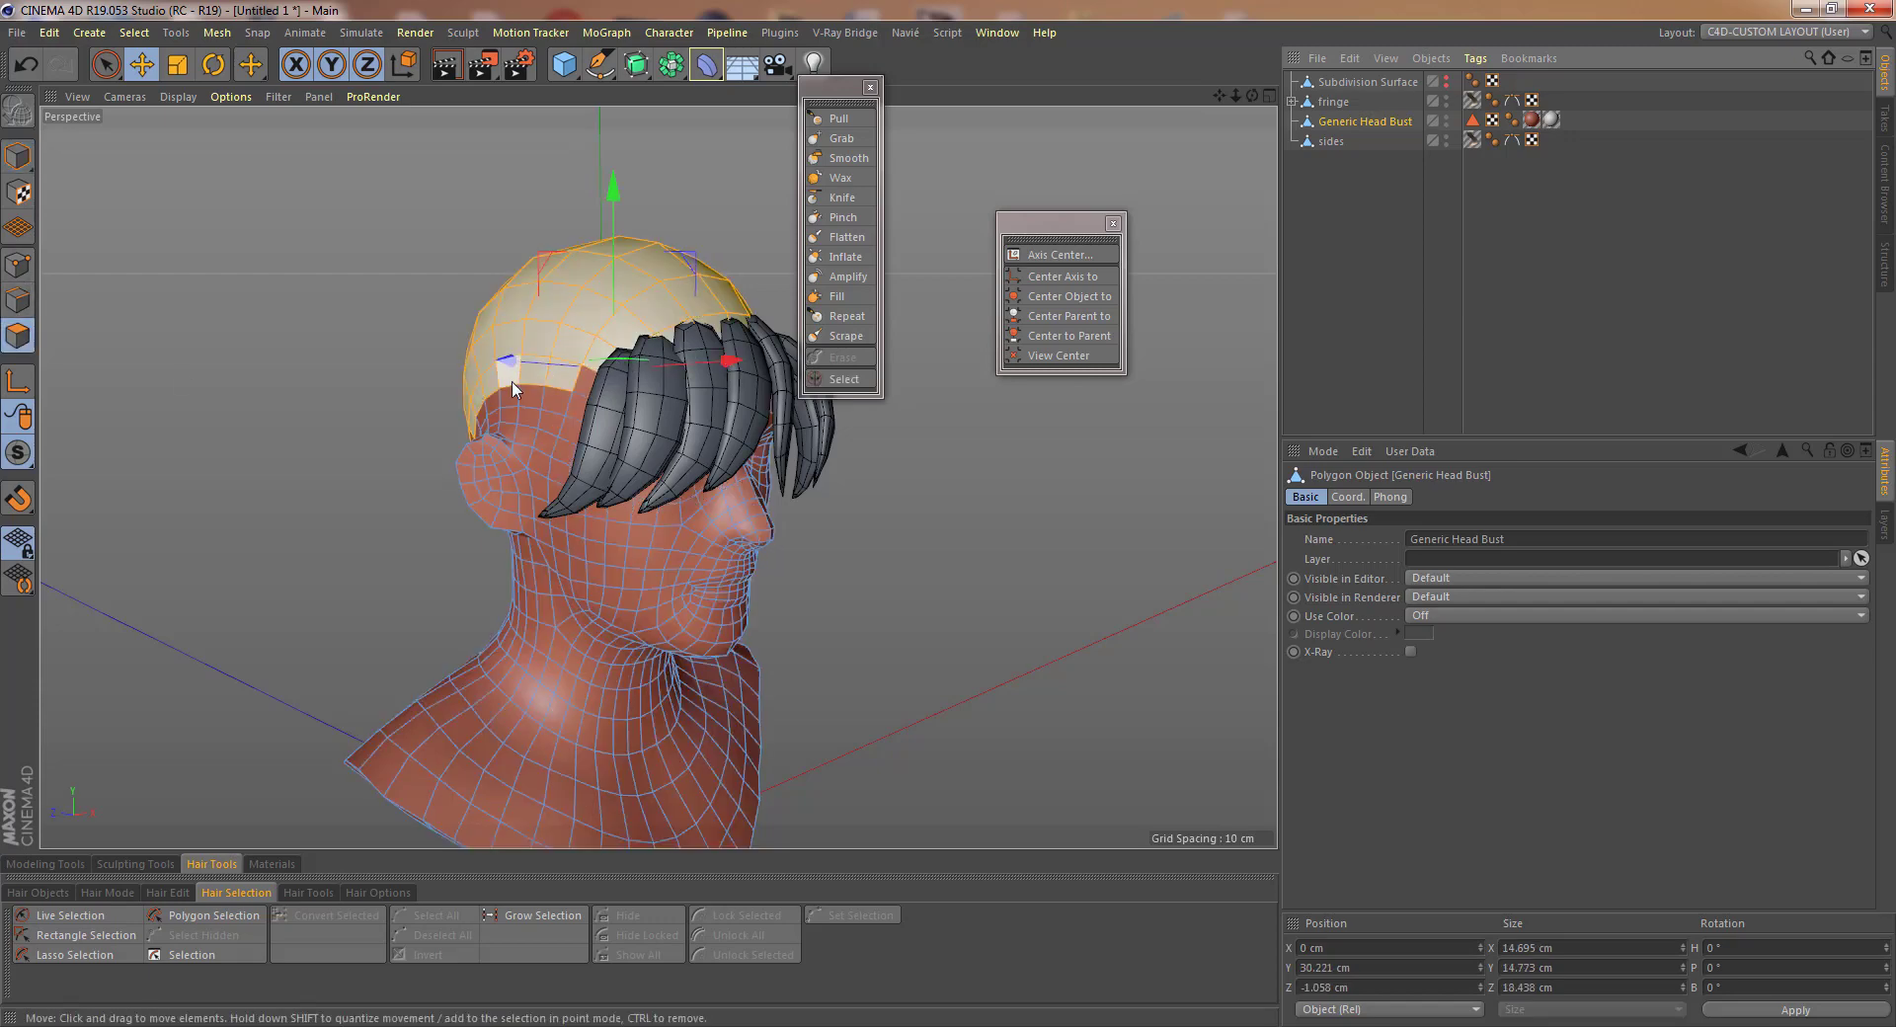
alt+drag(534, 385, 563, 395)
scroll(563, 395, up, 2)
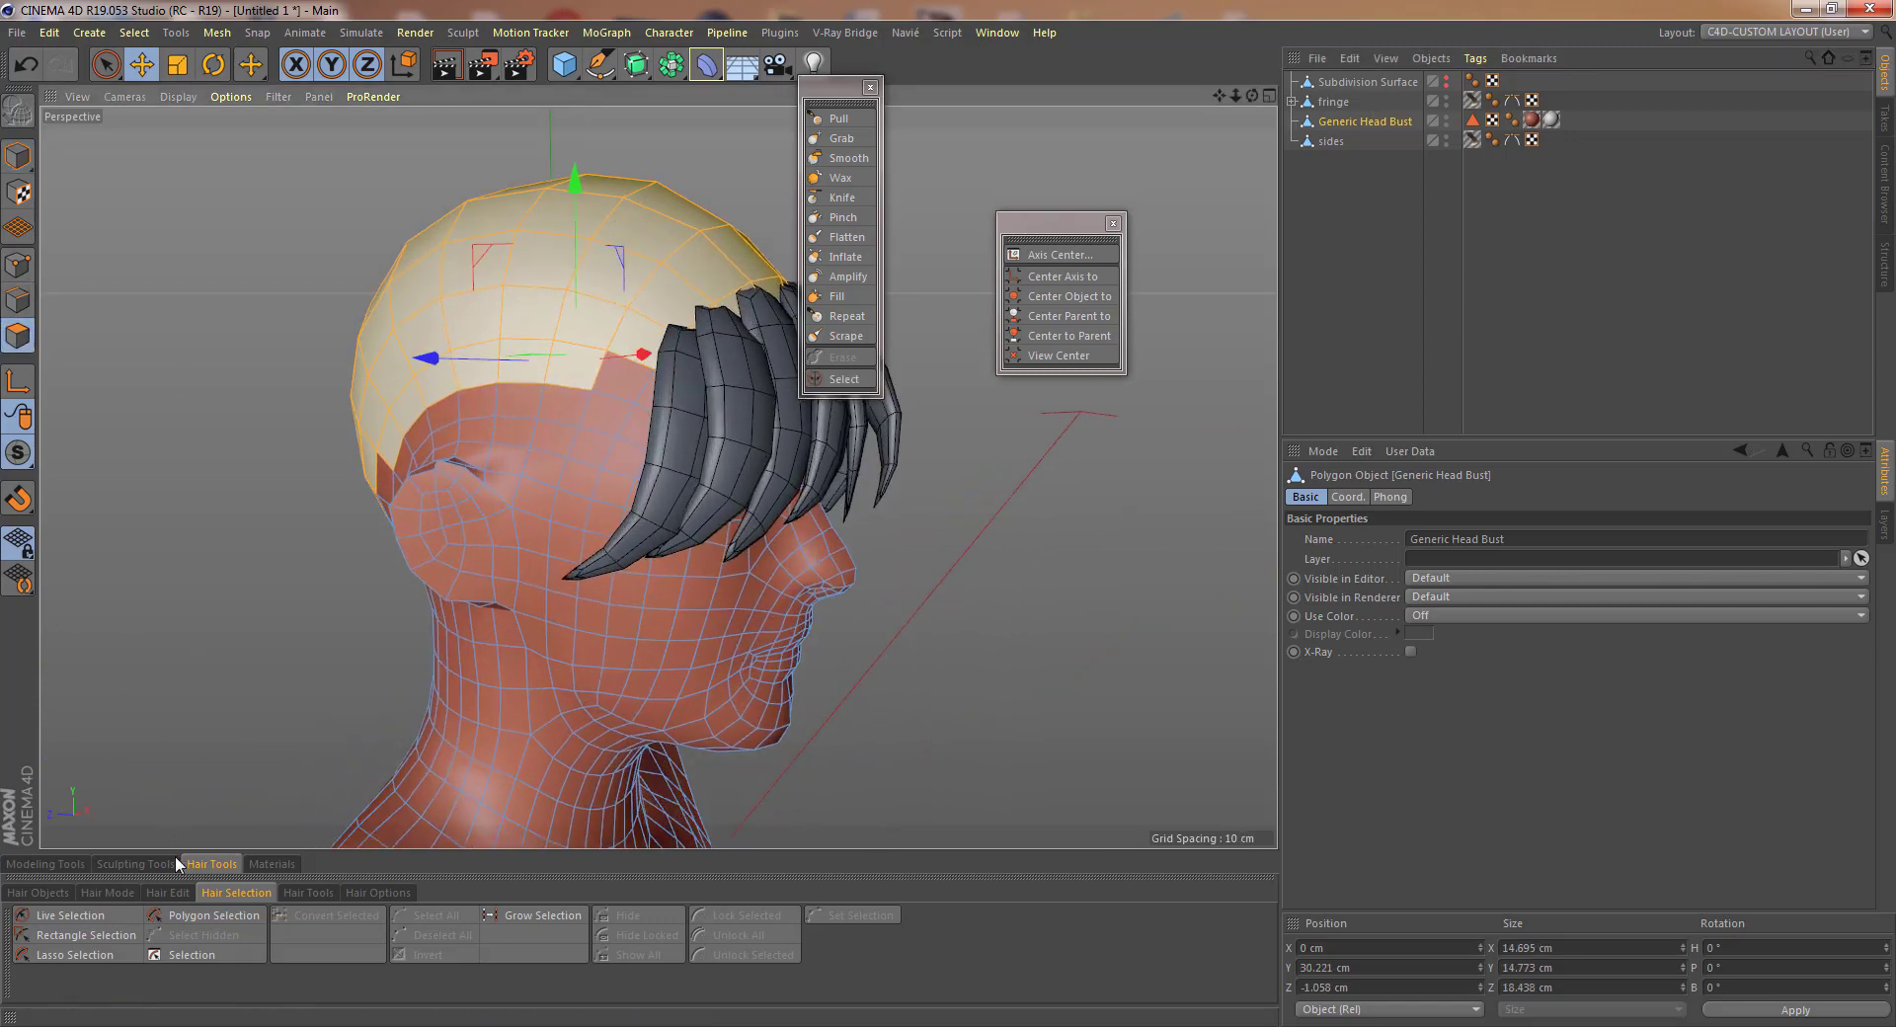
click(170, 893)
click(110, 893)
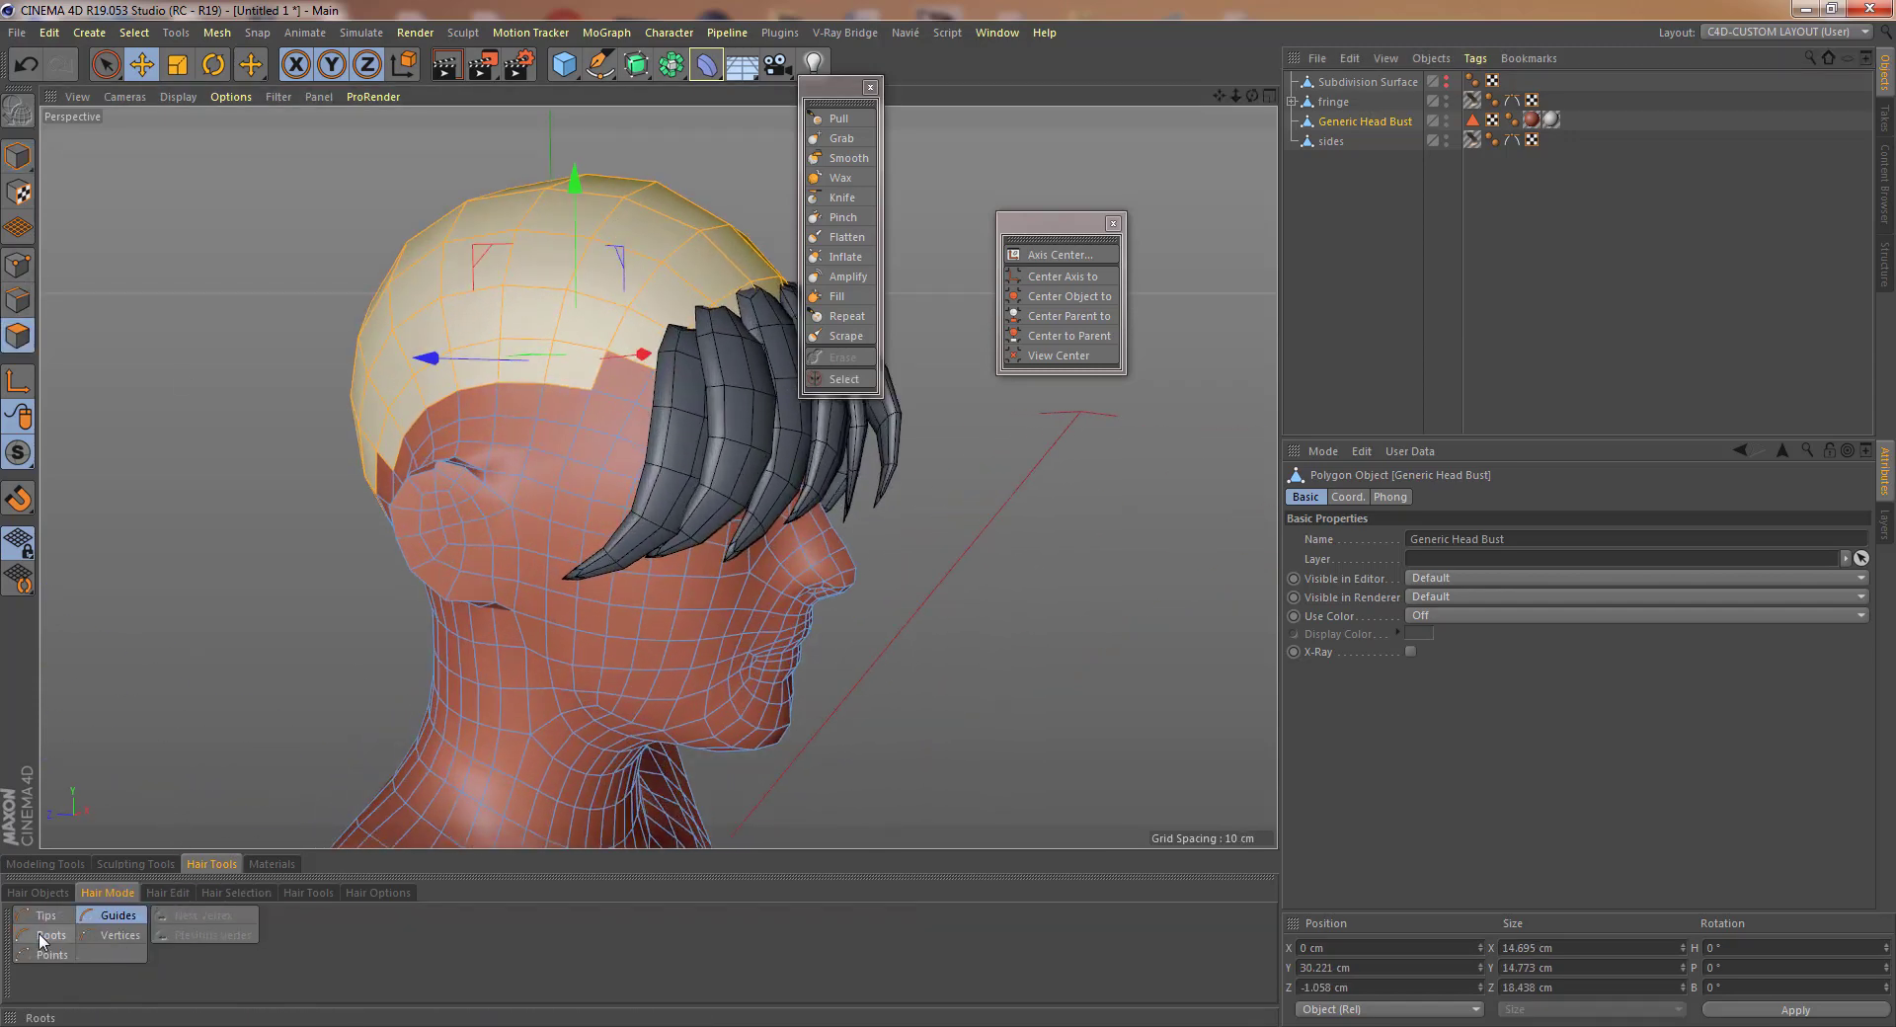
click(45, 891)
click(41, 923)
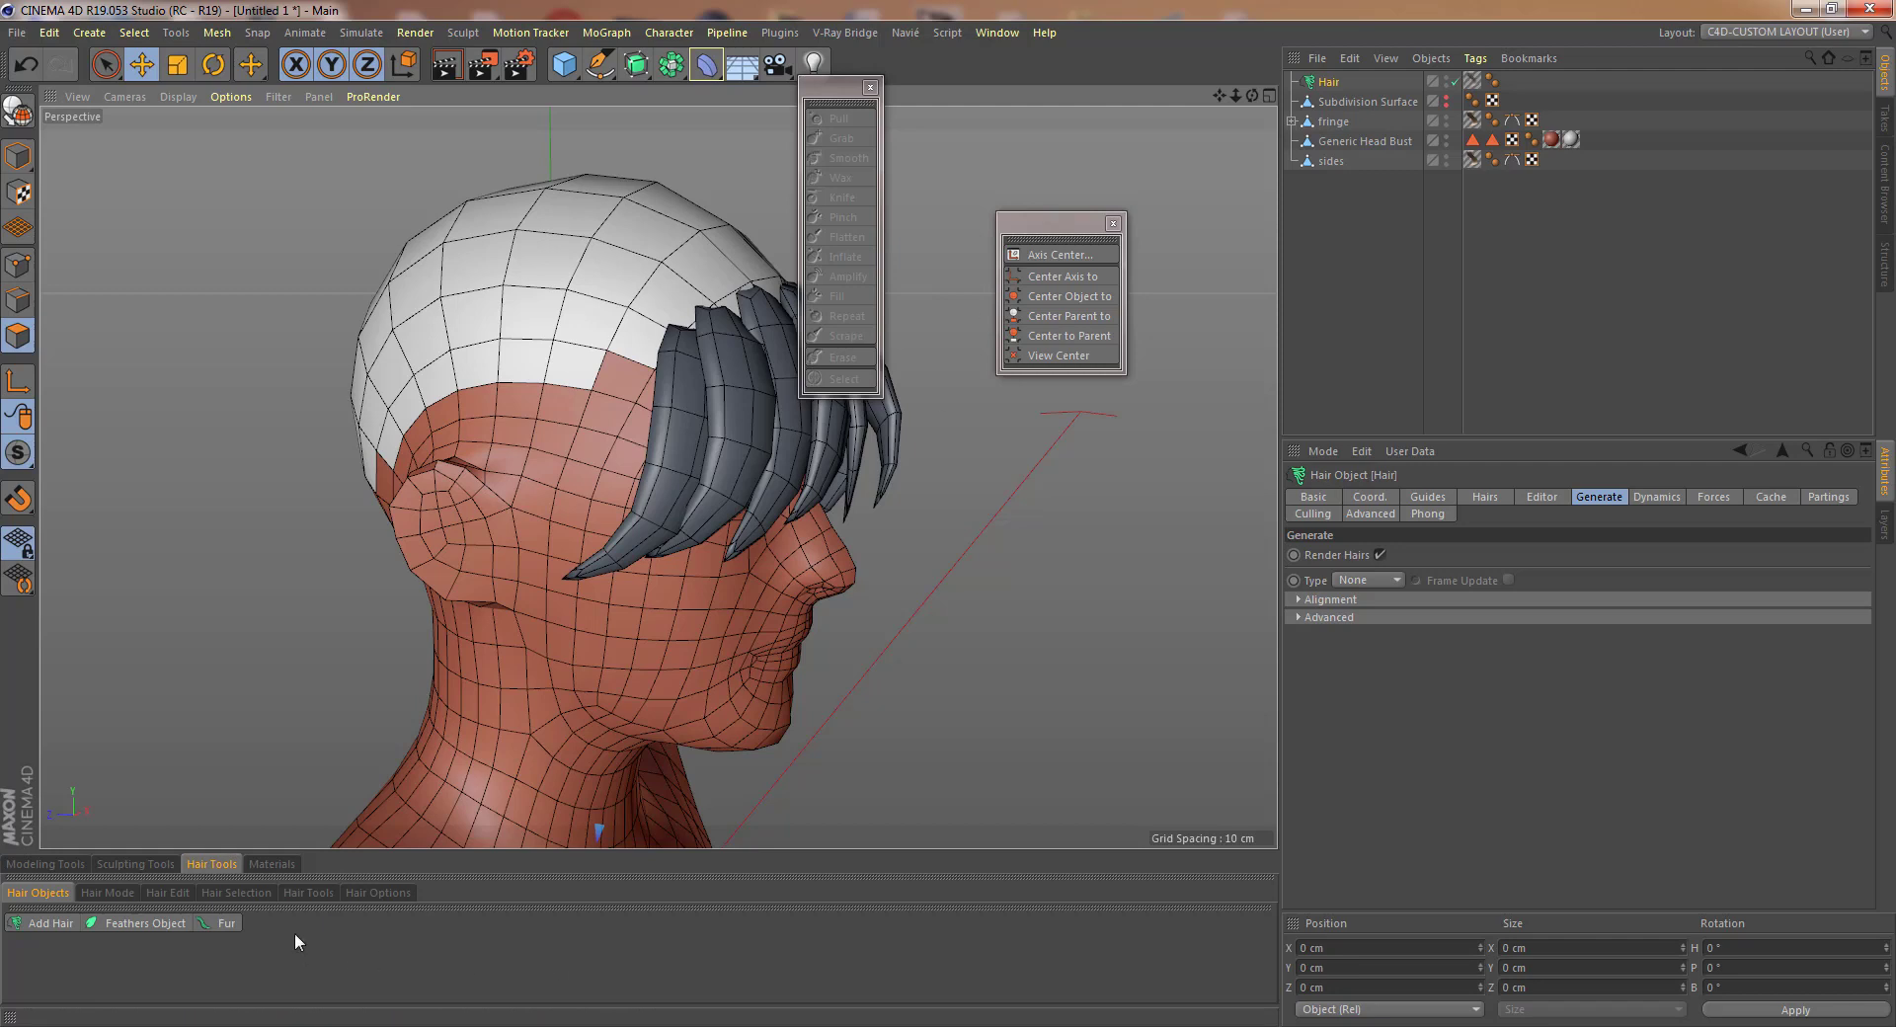
- Plant three hair guides from front to back along the side of the scalp with the Add Guides tool
click(303, 891)
click(752, 920)
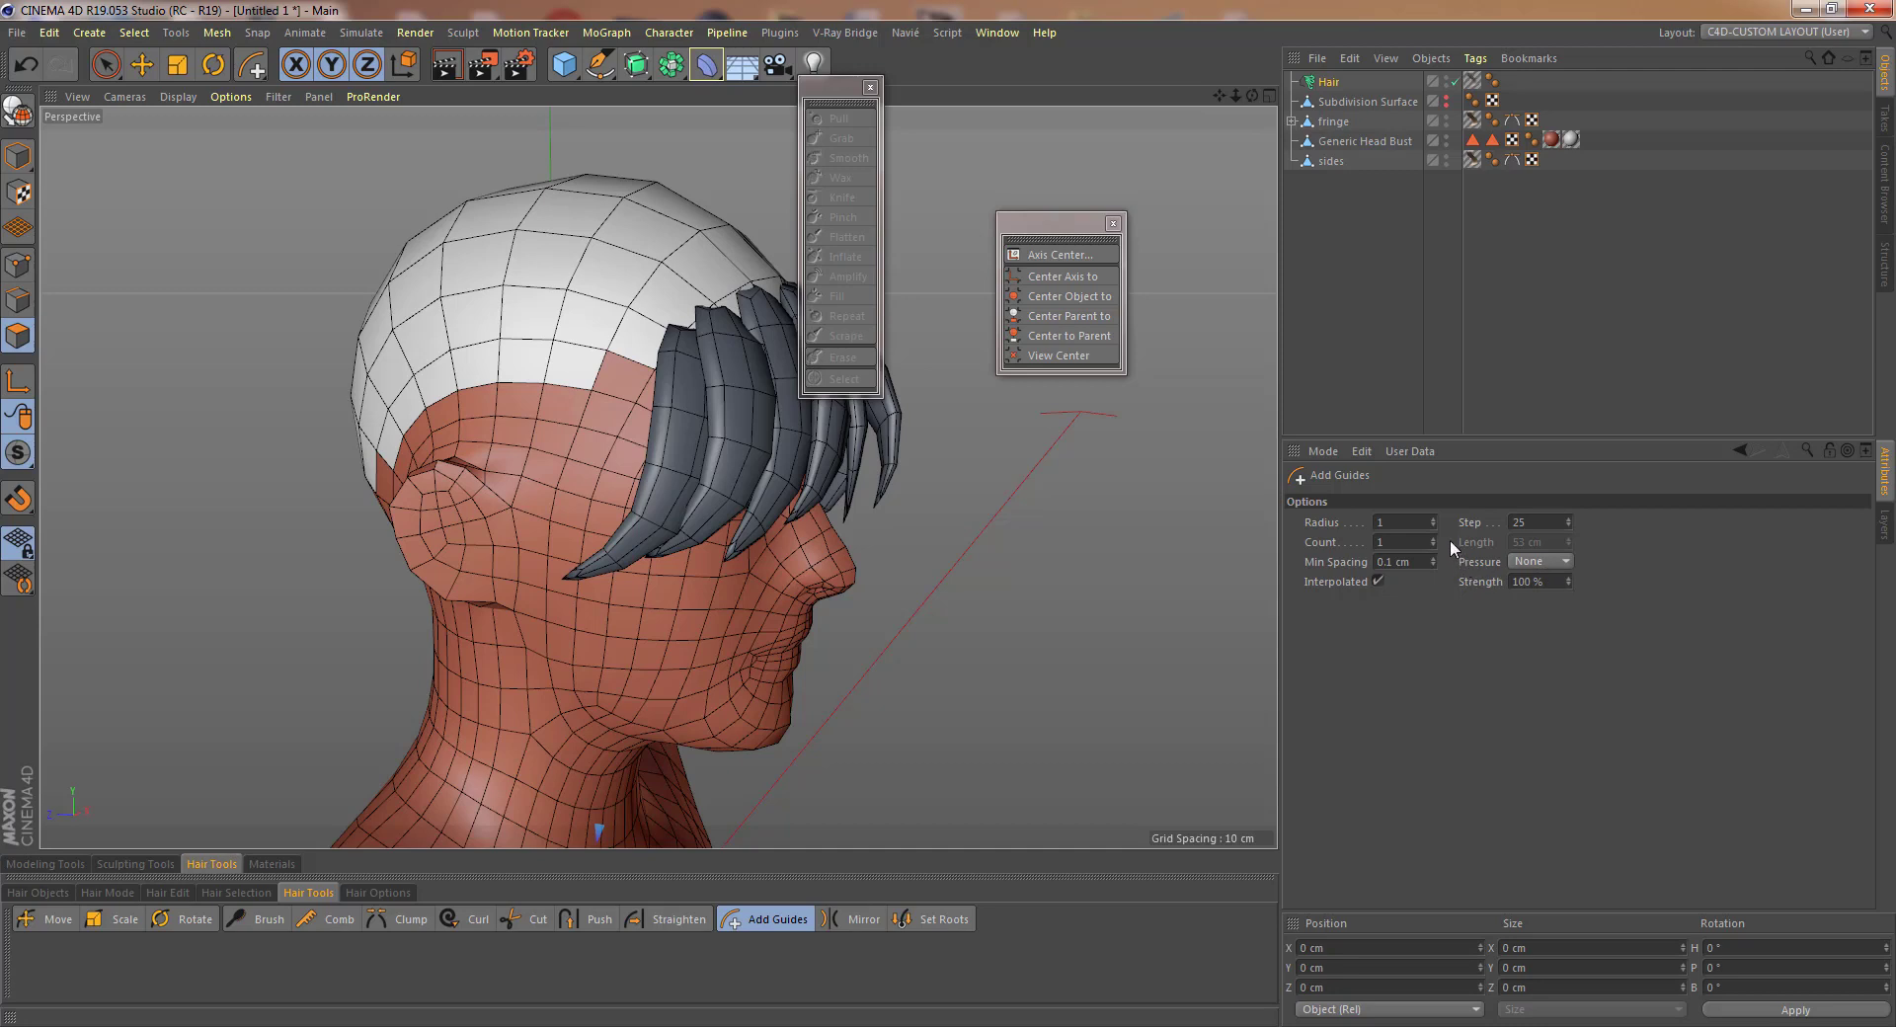
click(630, 326)
click(517, 316)
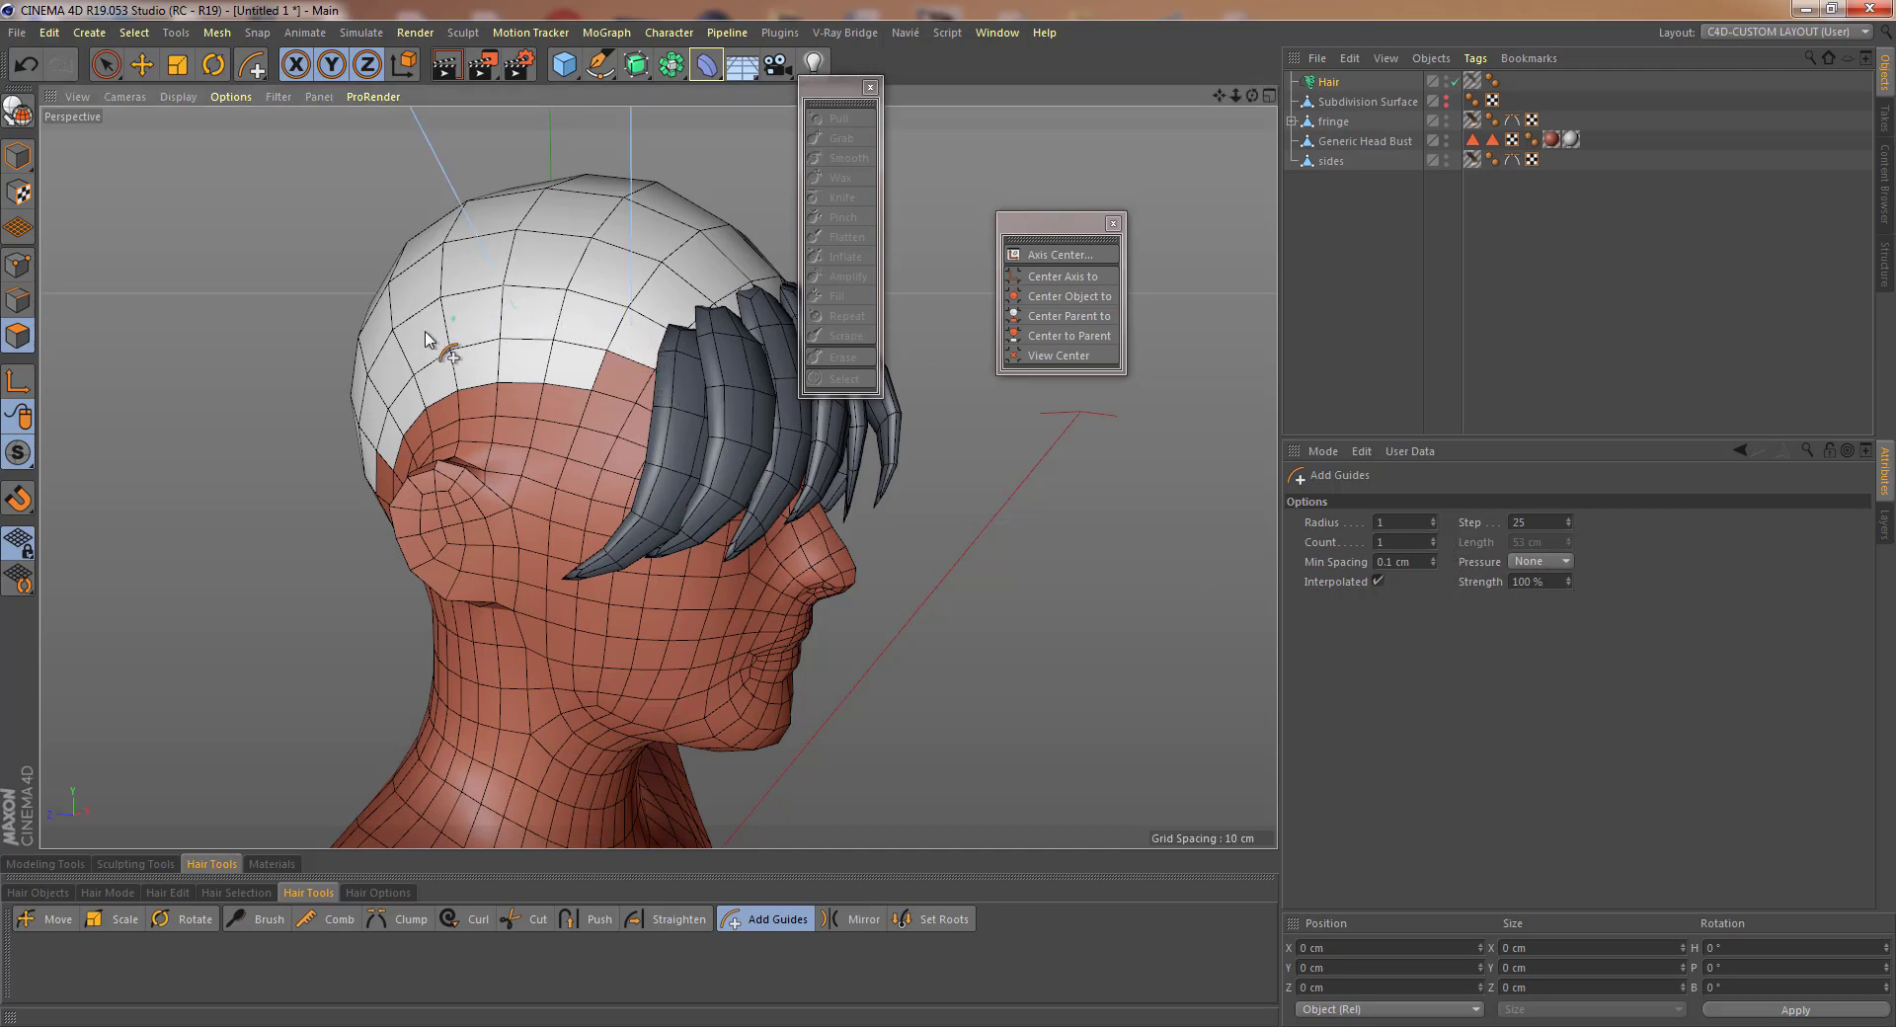
click(390, 351)
scroll(457, 411, down, 5)
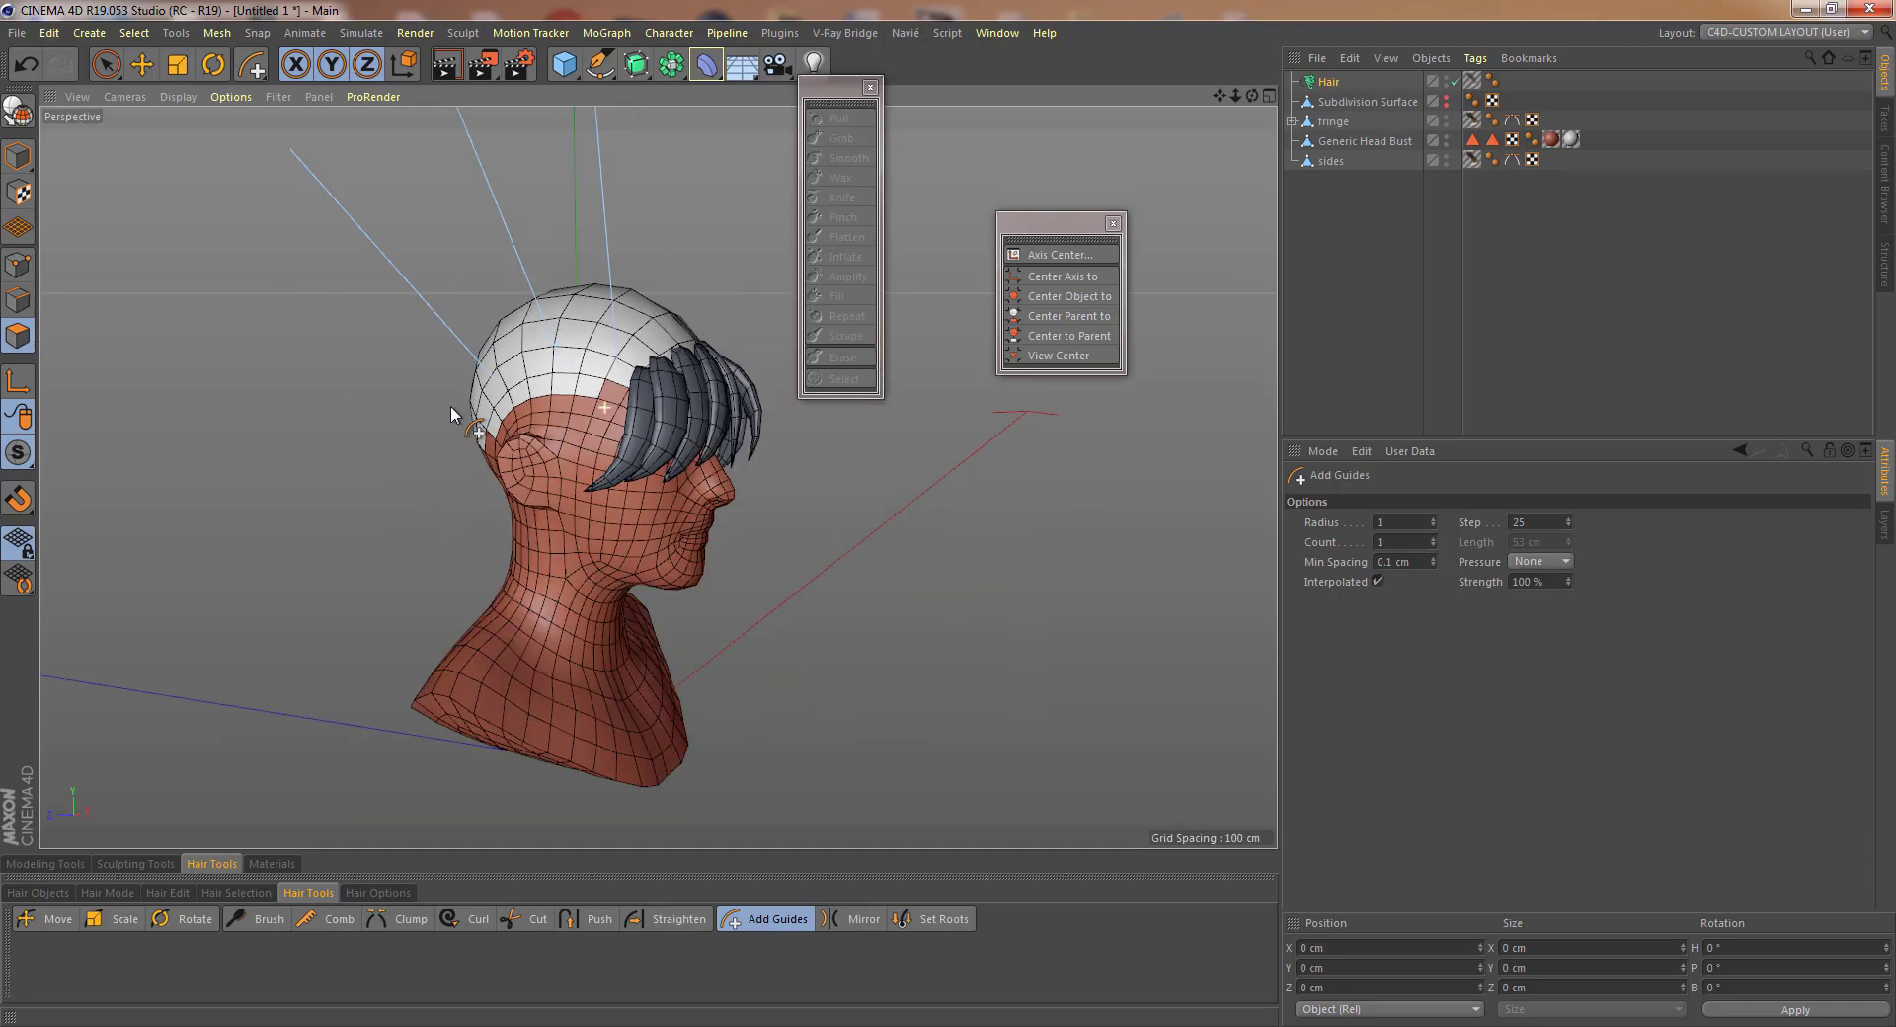
alt+drag(457, 411, 609, 423)
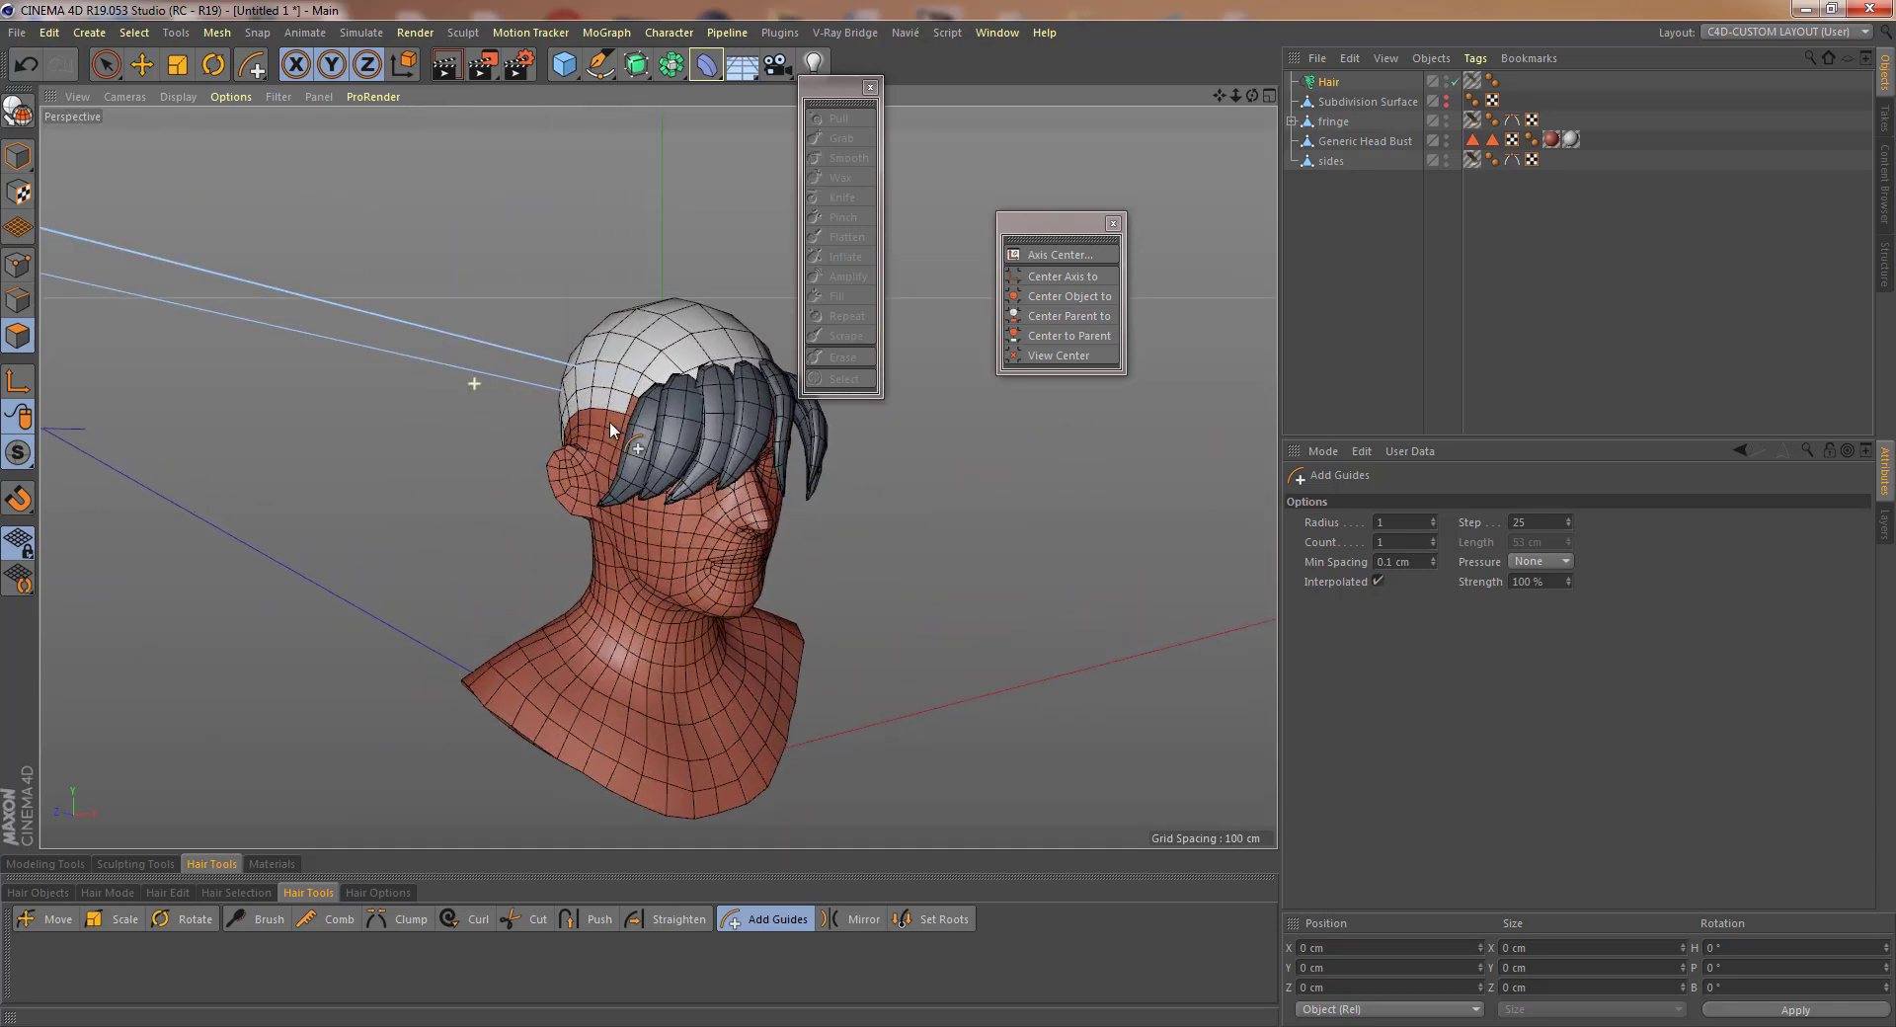
- Set the Hair object's hair roots to As Guides
click(1330, 85)
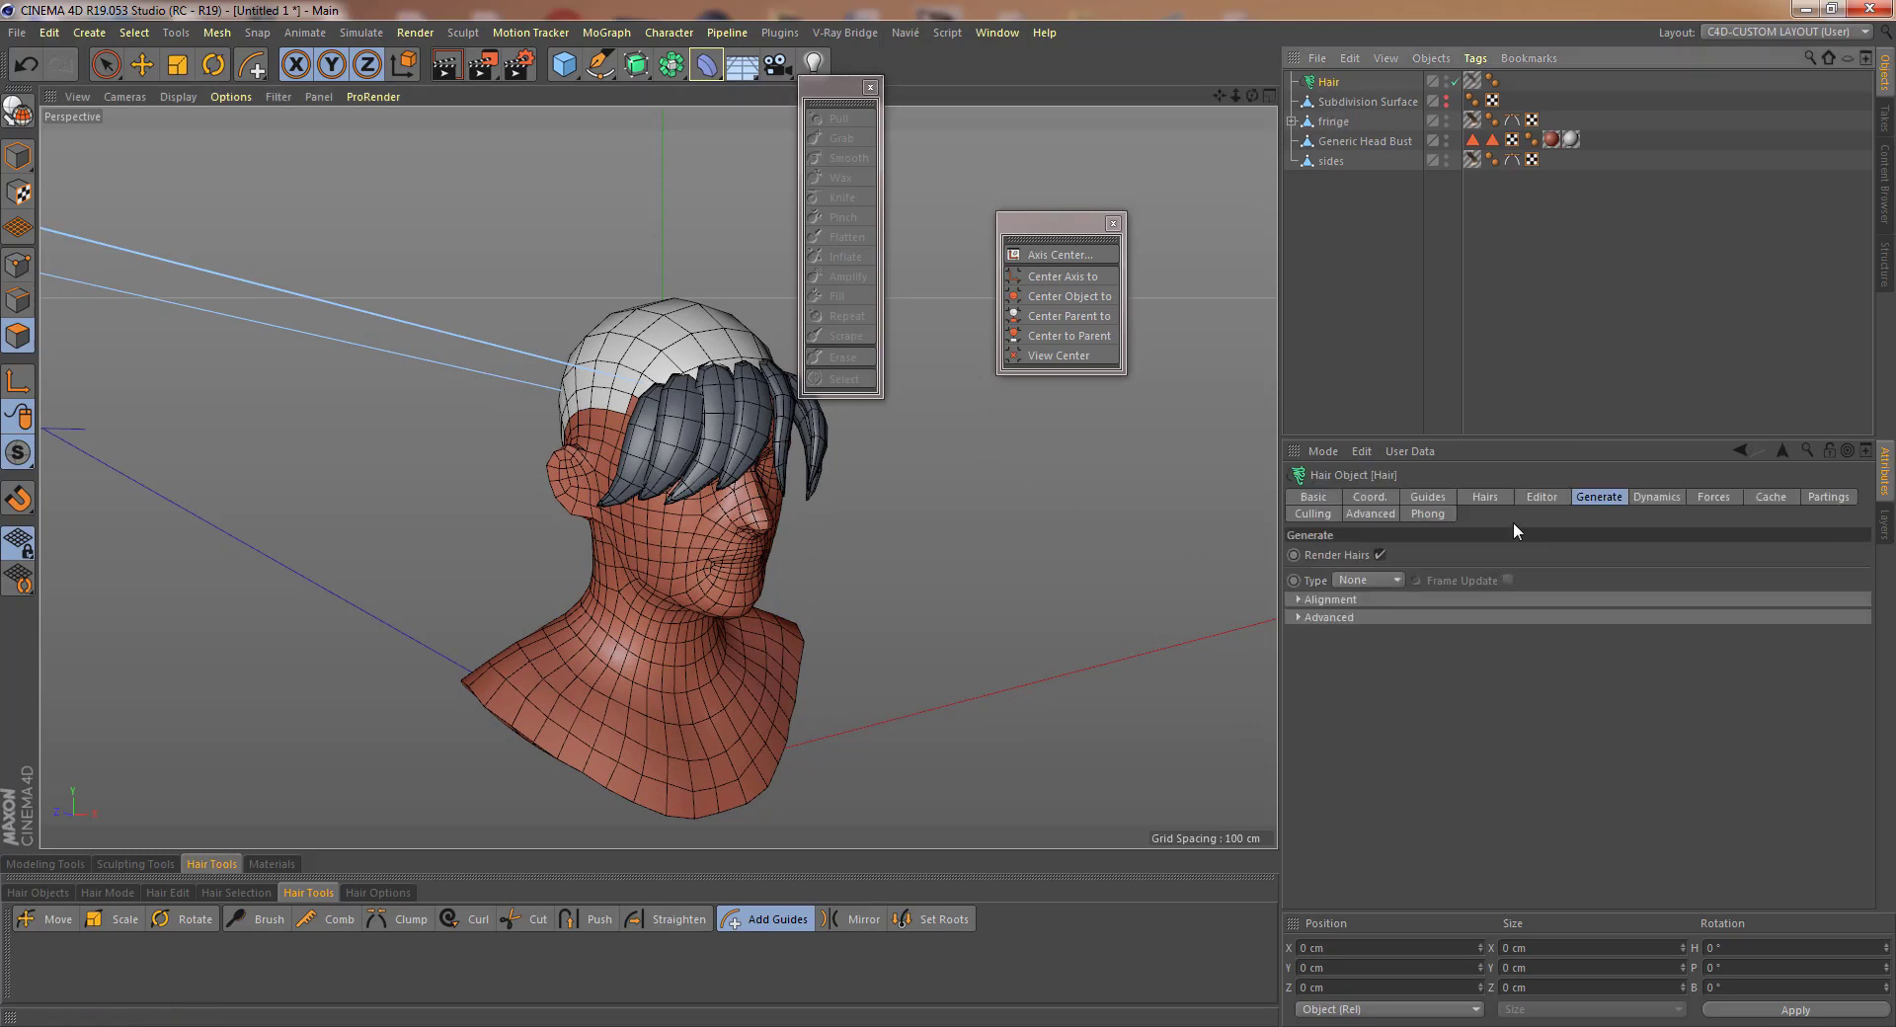
click(1486, 497)
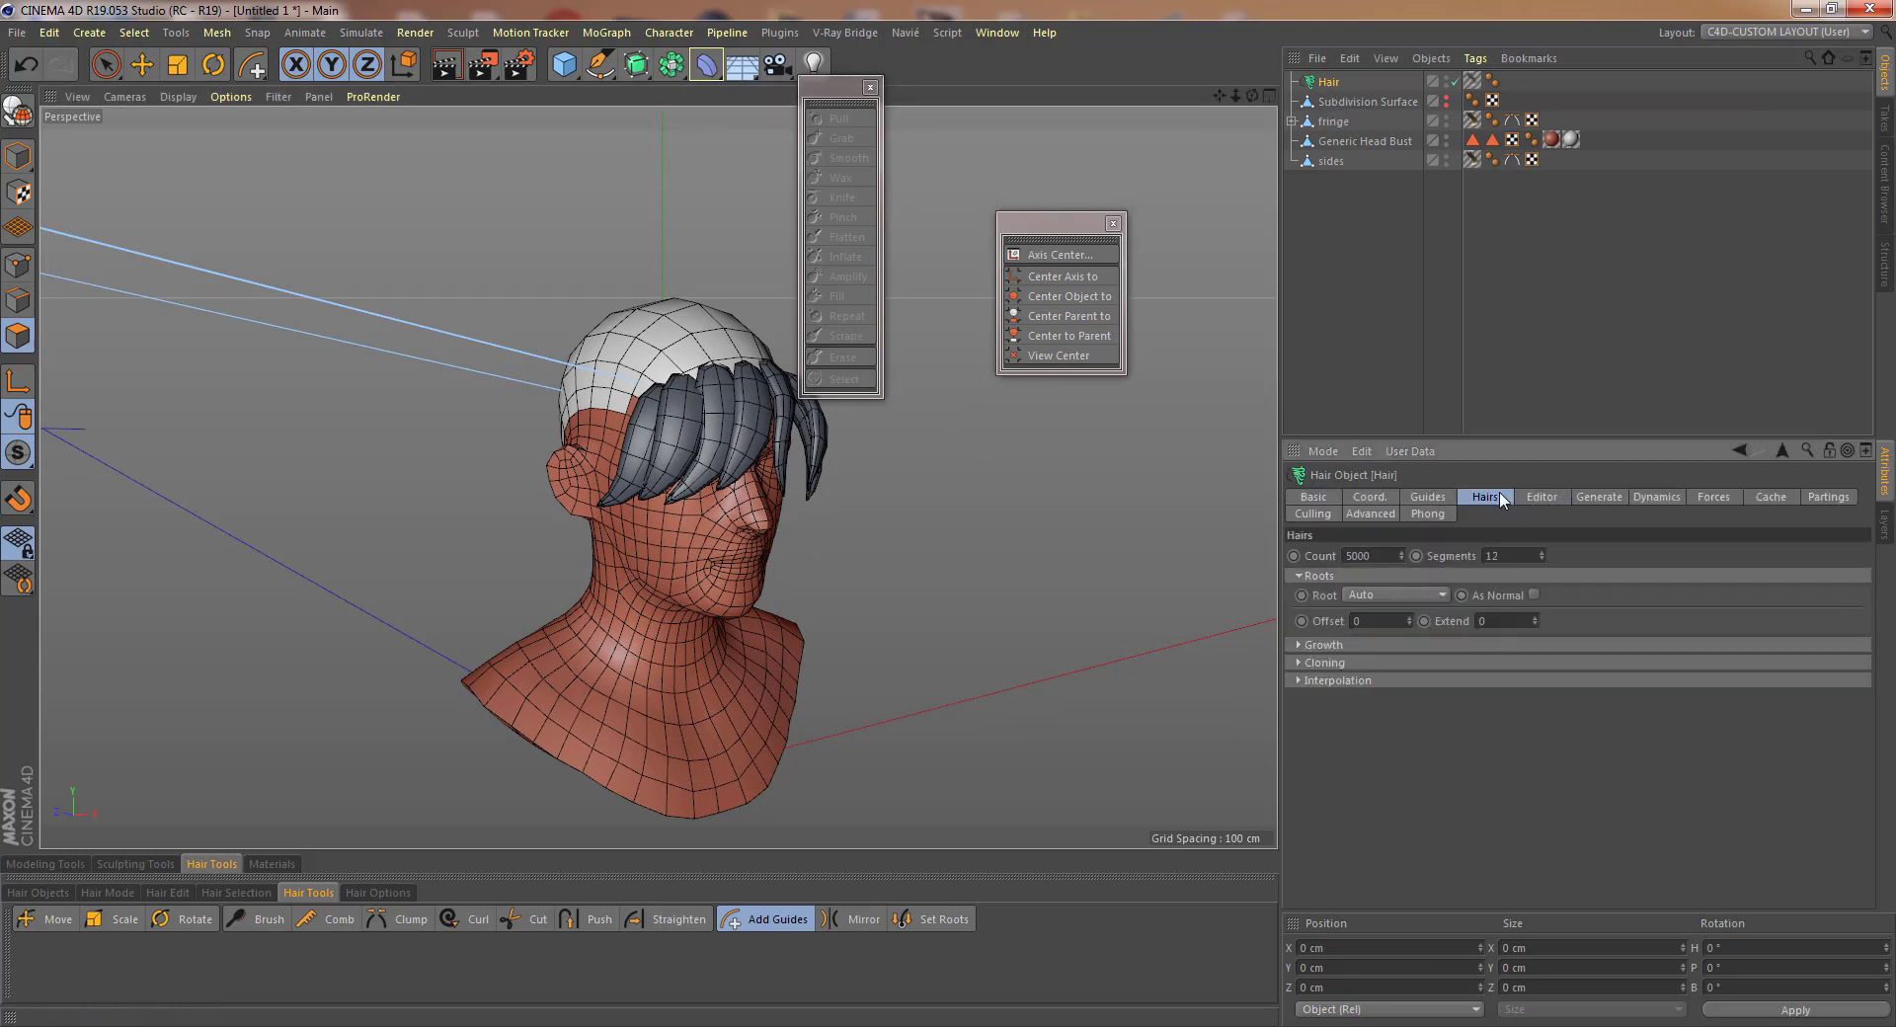
click(1388, 590)
click(1375, 770)
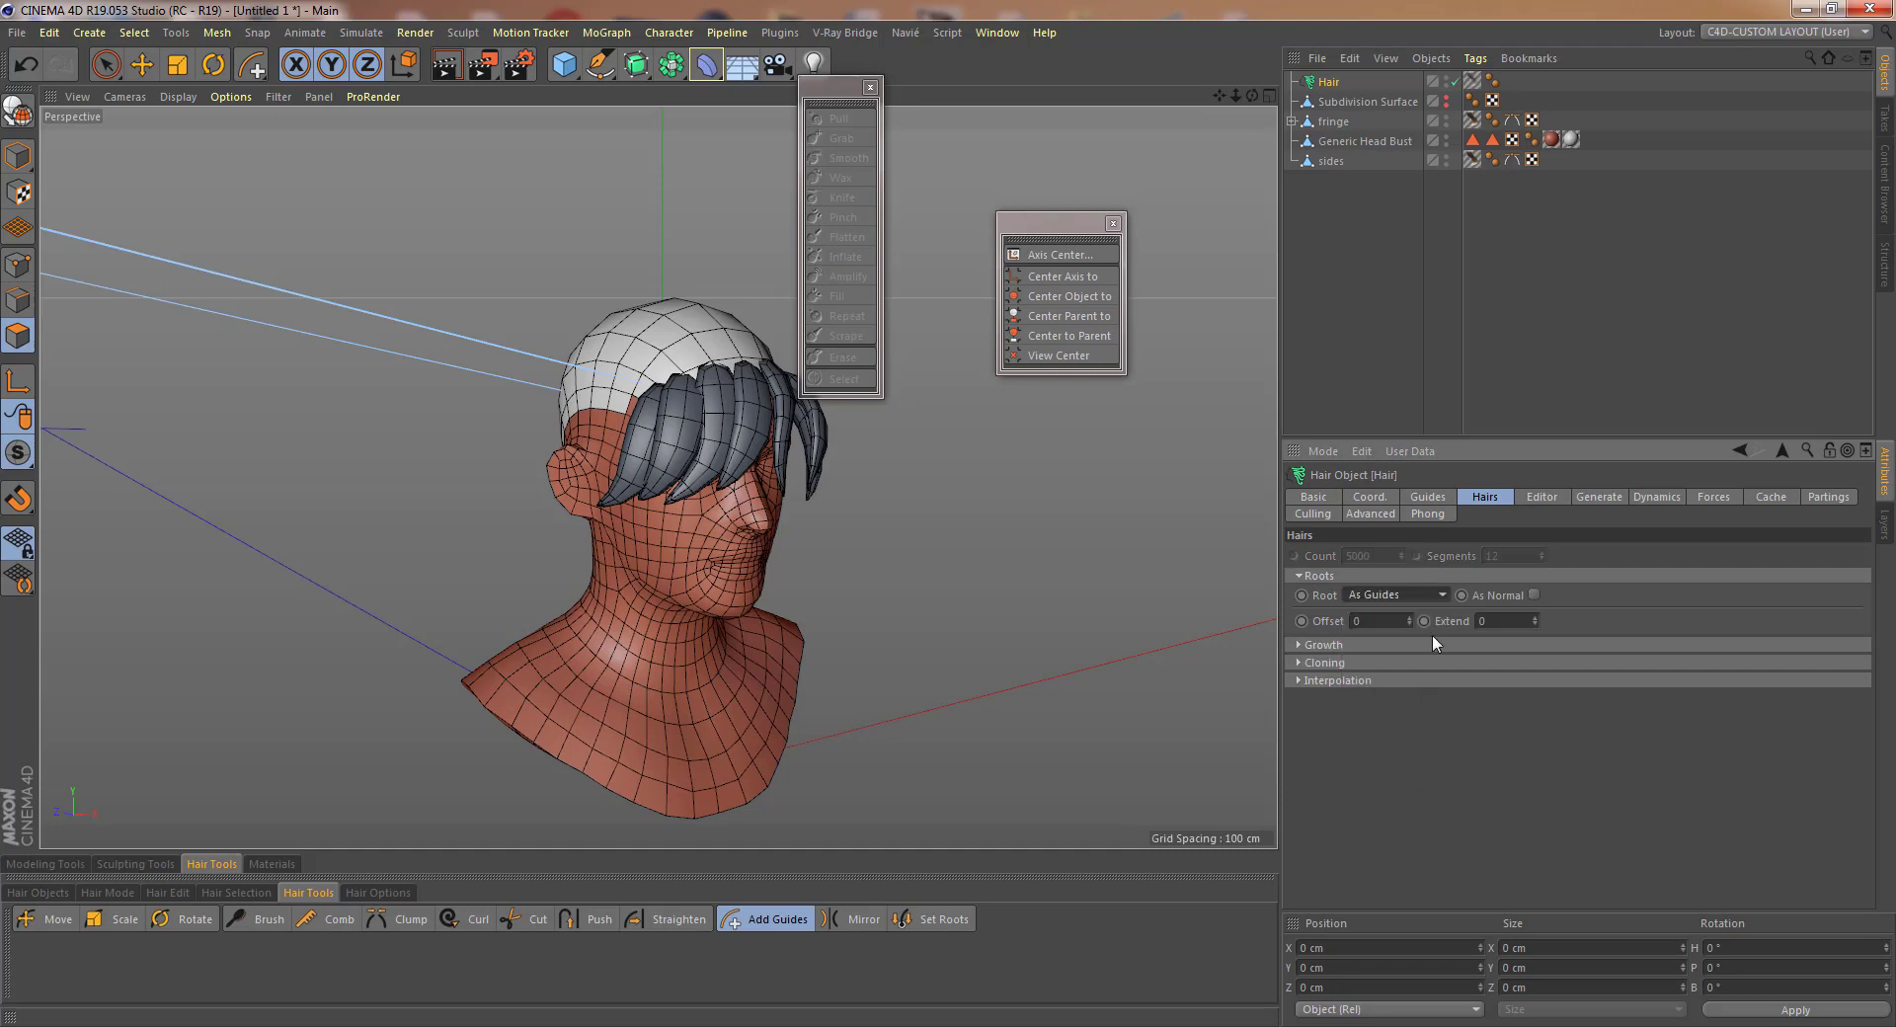
- Shorten the hair guides to a length of 38 cm
click(1602, 498)
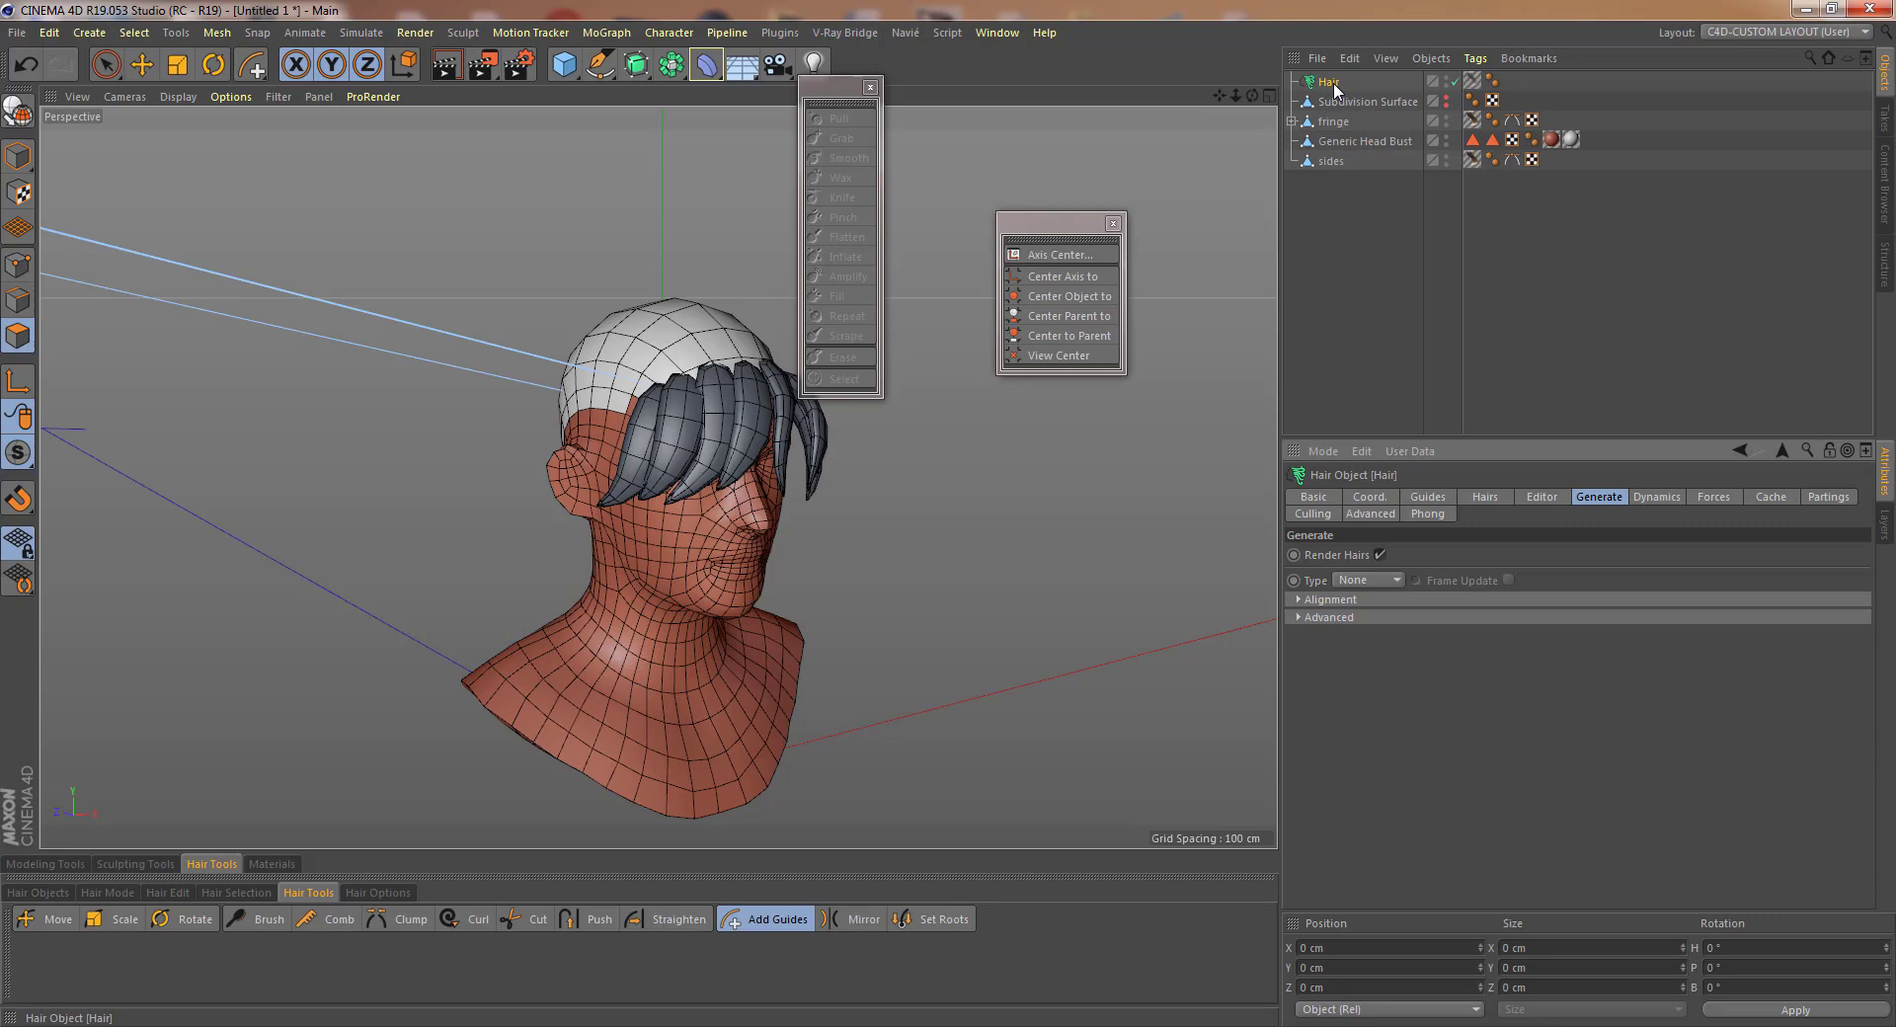
scroll(665, 423, down, 3)
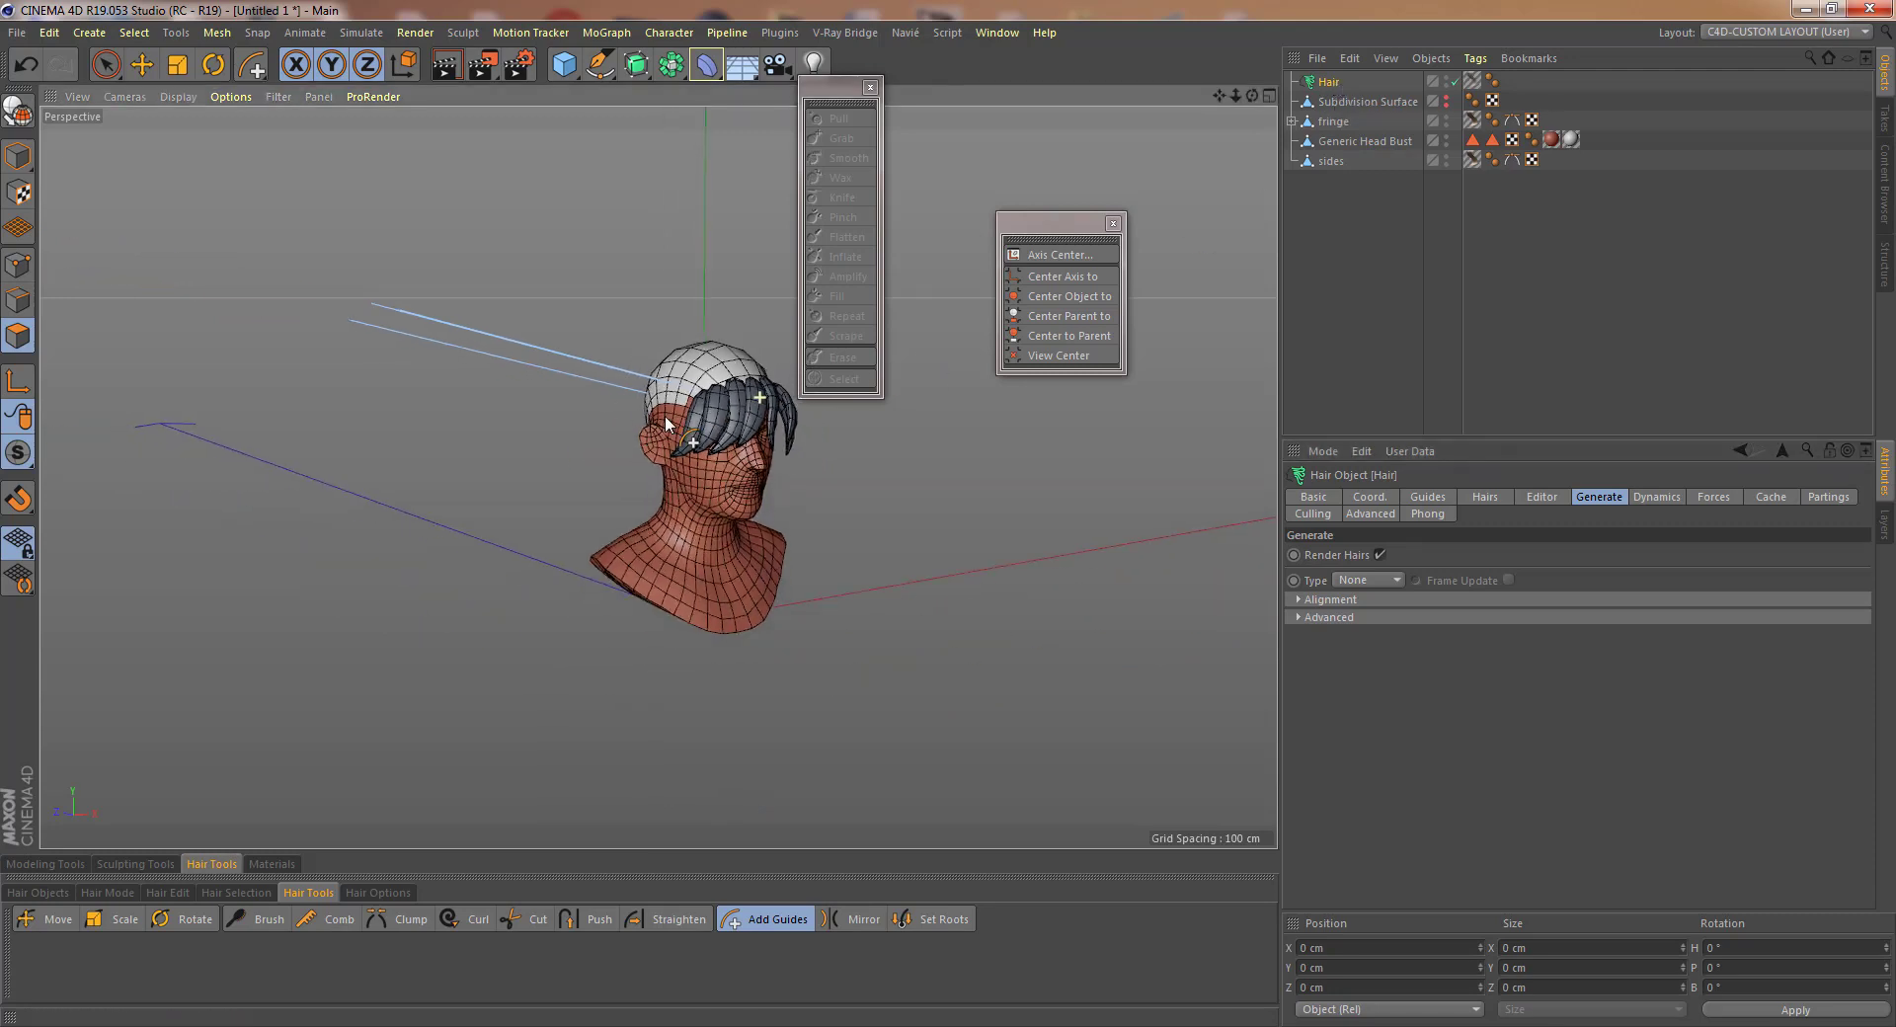
scroll(720, 405, up, 3)
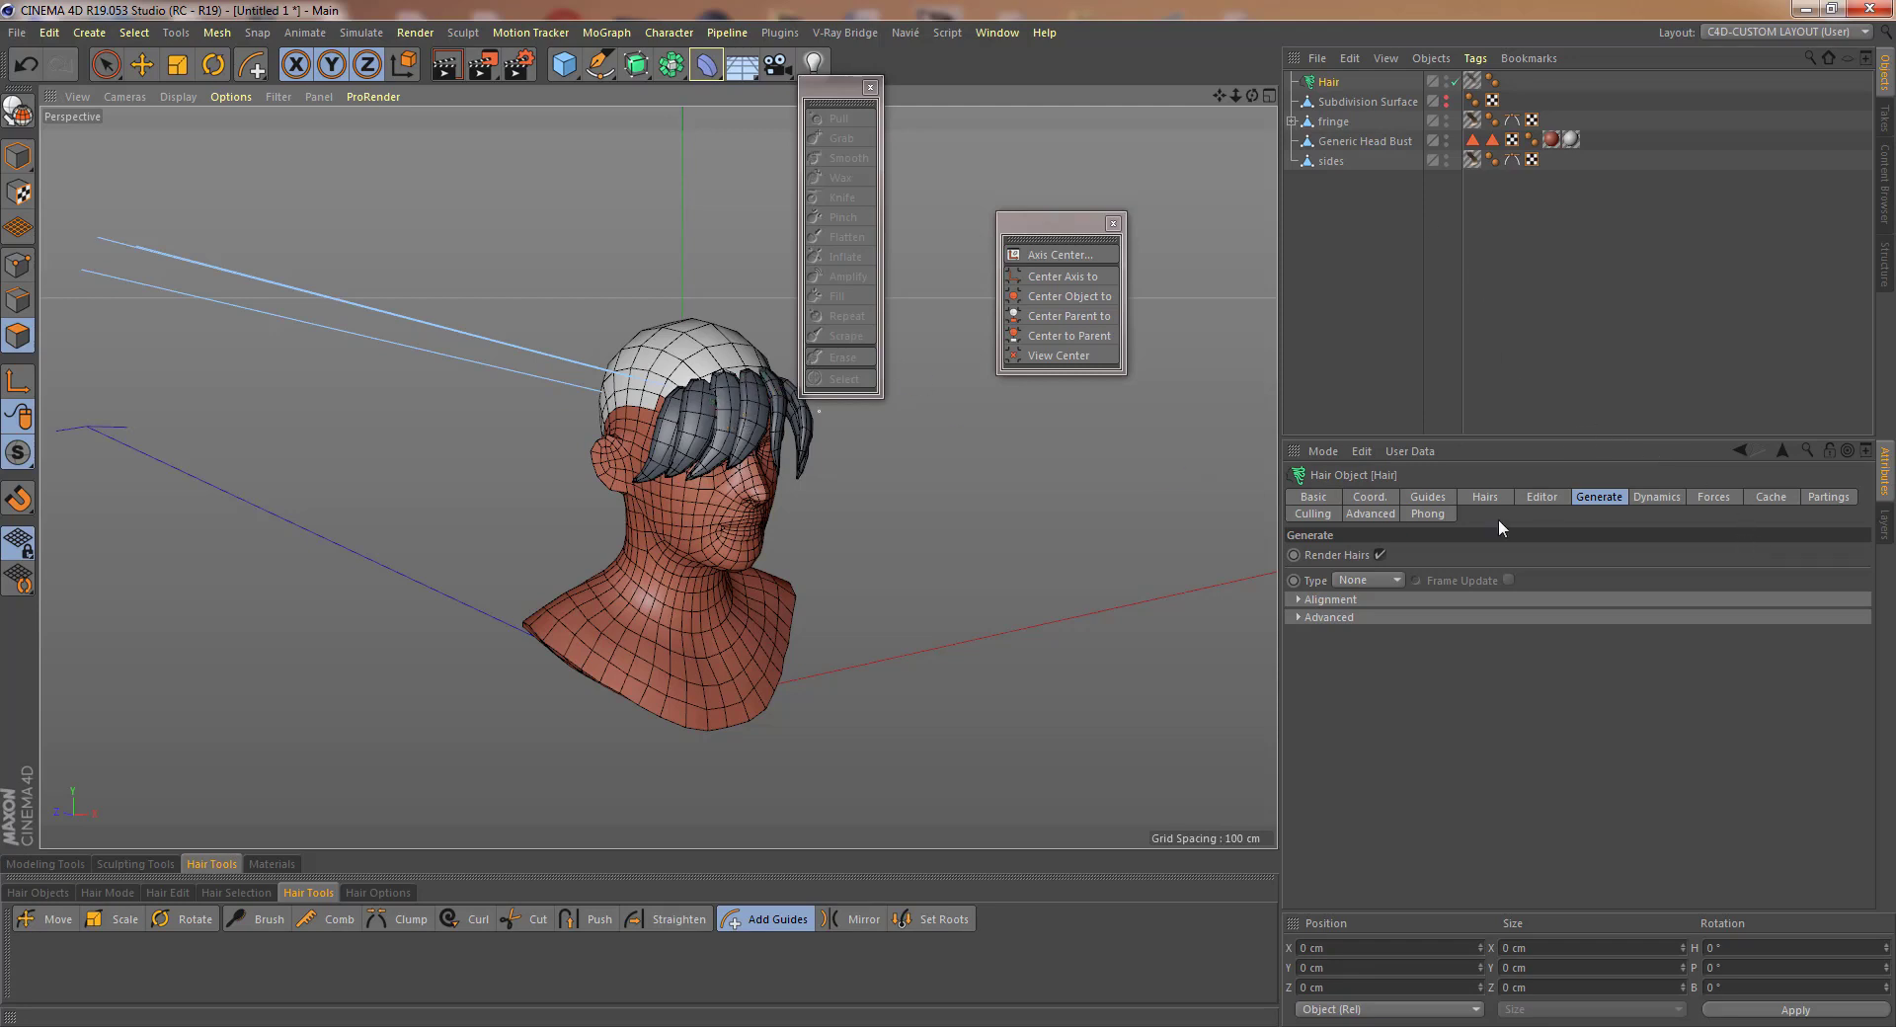
click(1444, 500)
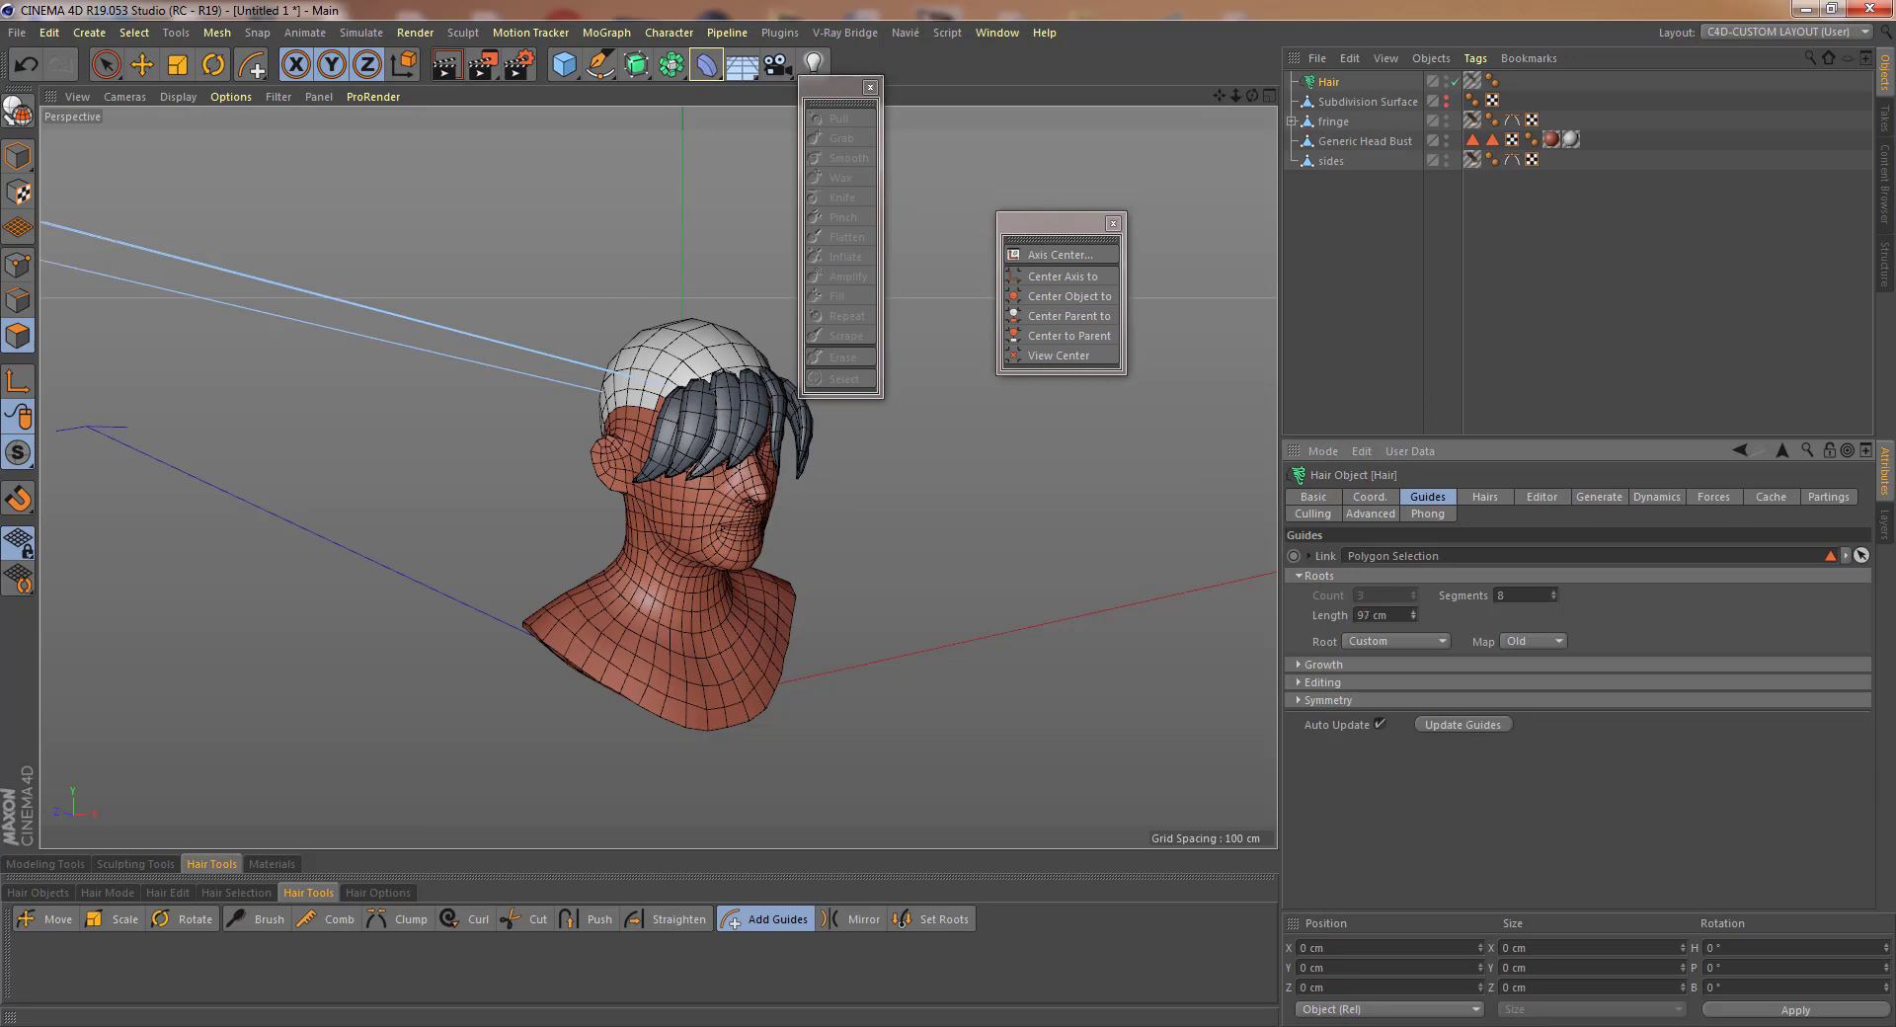
drag(1413, 615, 1413, 633)
alt+drag(688, 591, 594, 526)
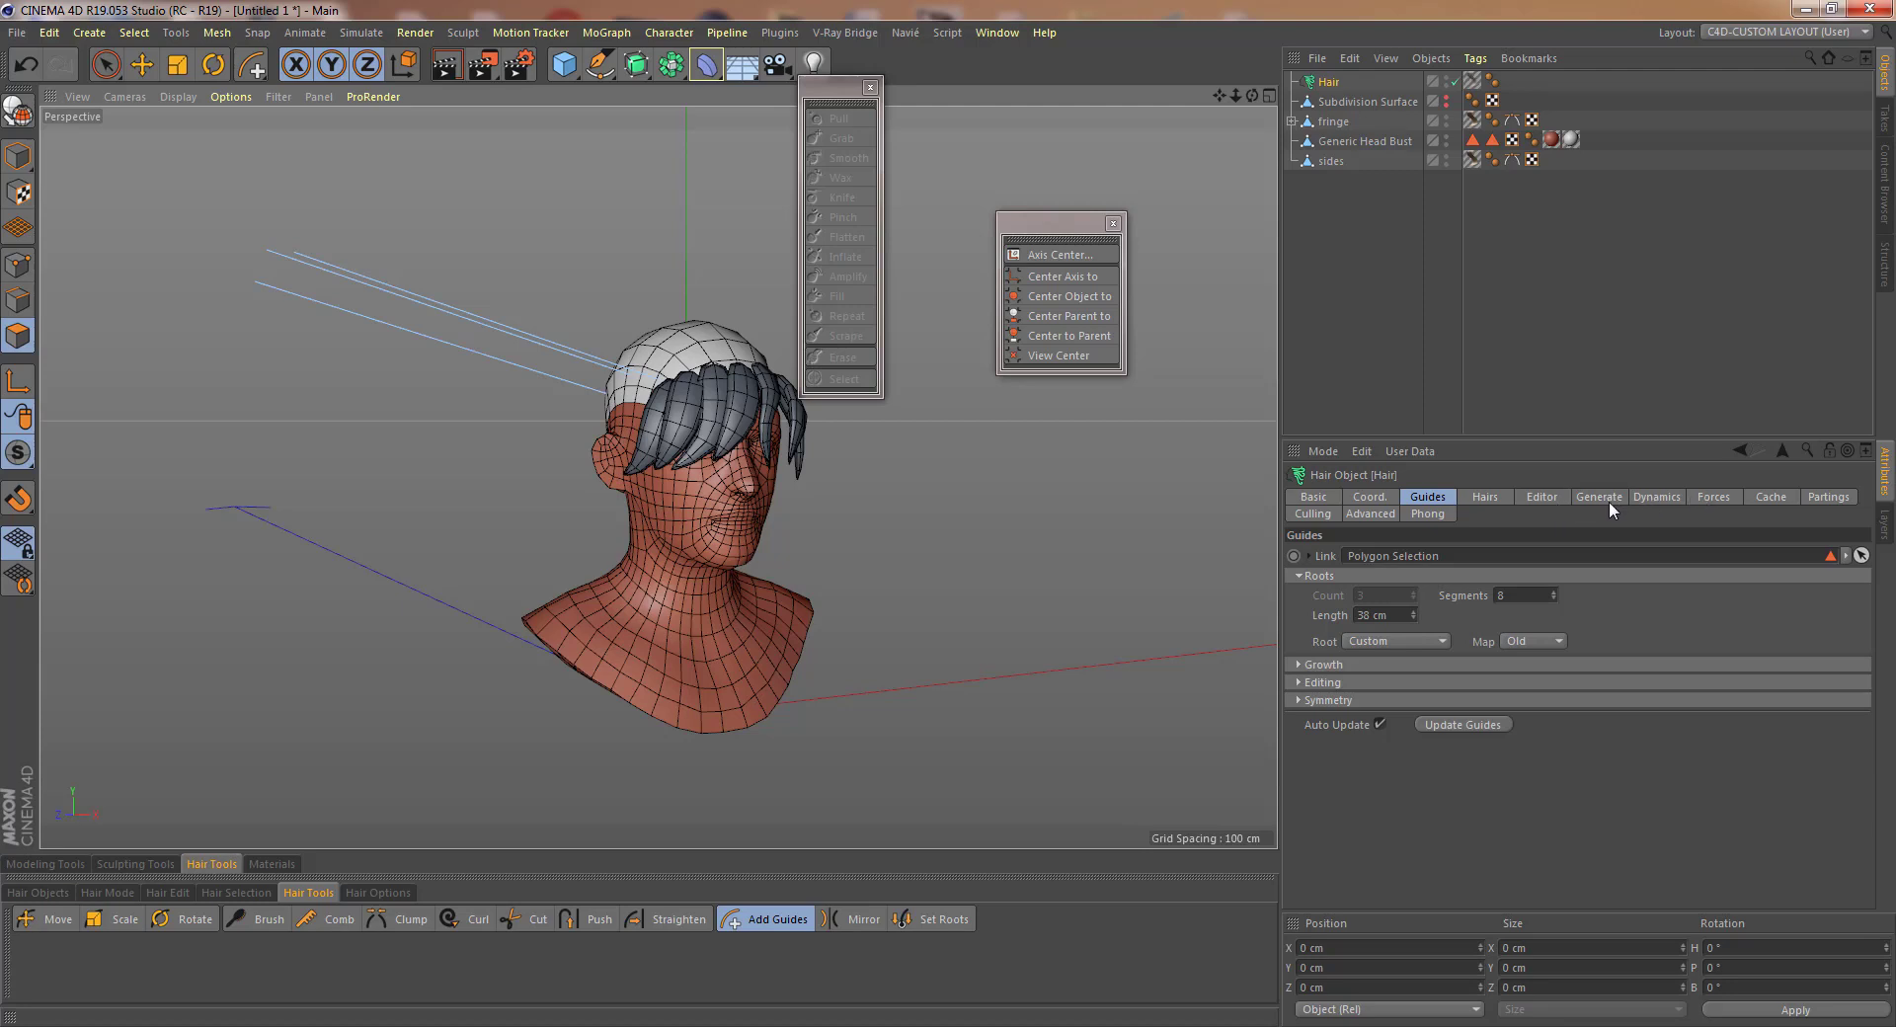
- Set the hair's editor display to Hair Lines and generate the hair as instances of the sides object
click(1565, 500)
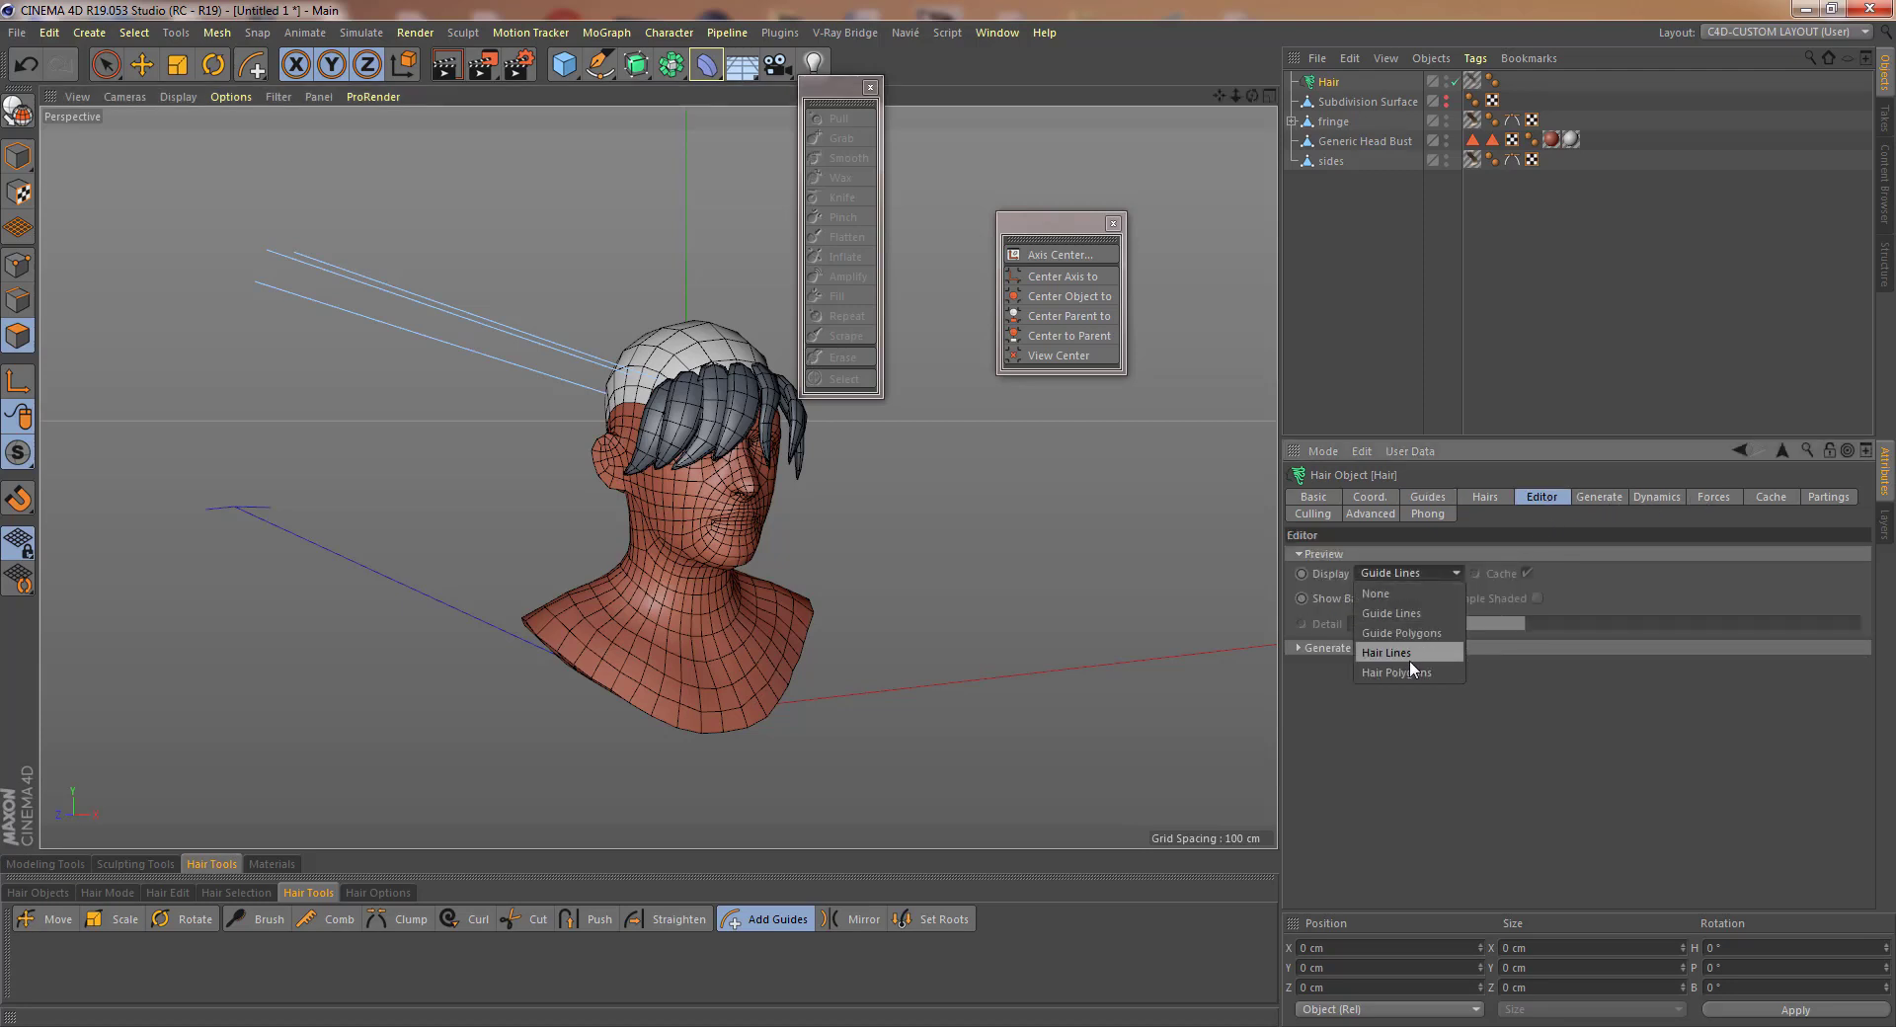
click(1410, 658)
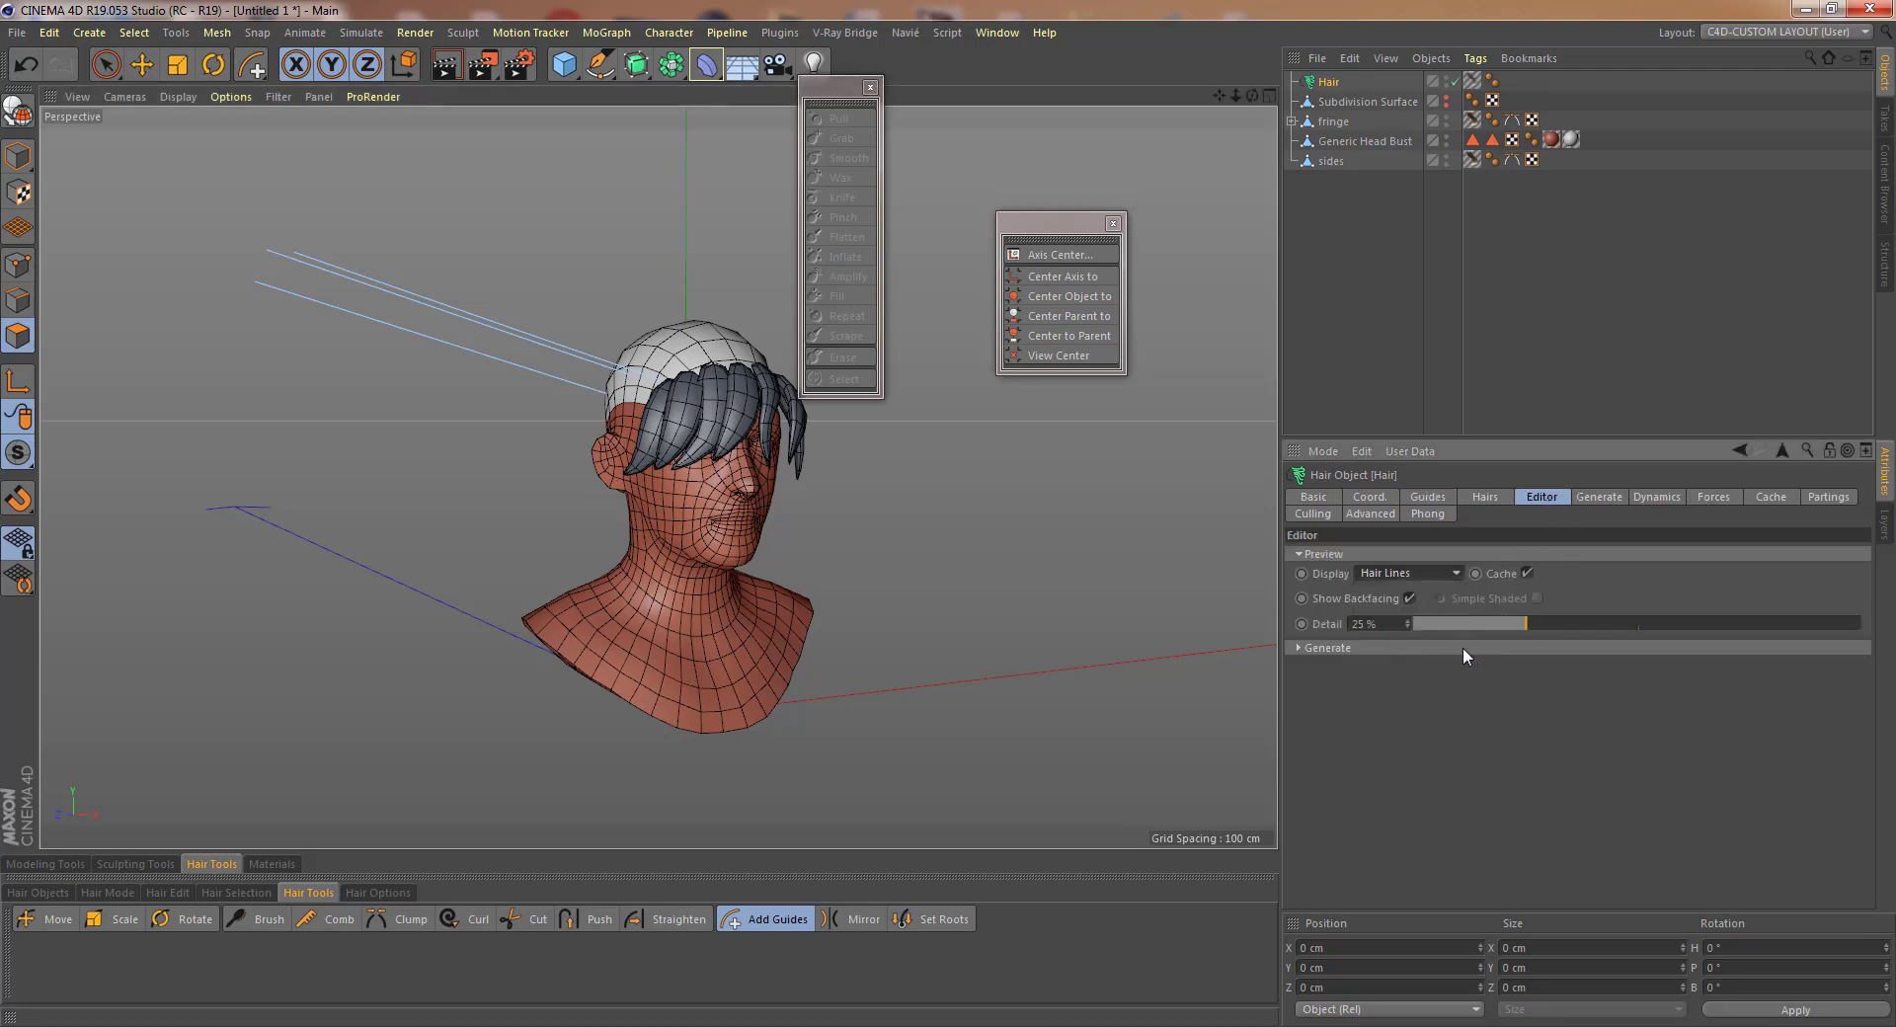
click(1612, 499)
click(1389, 579)
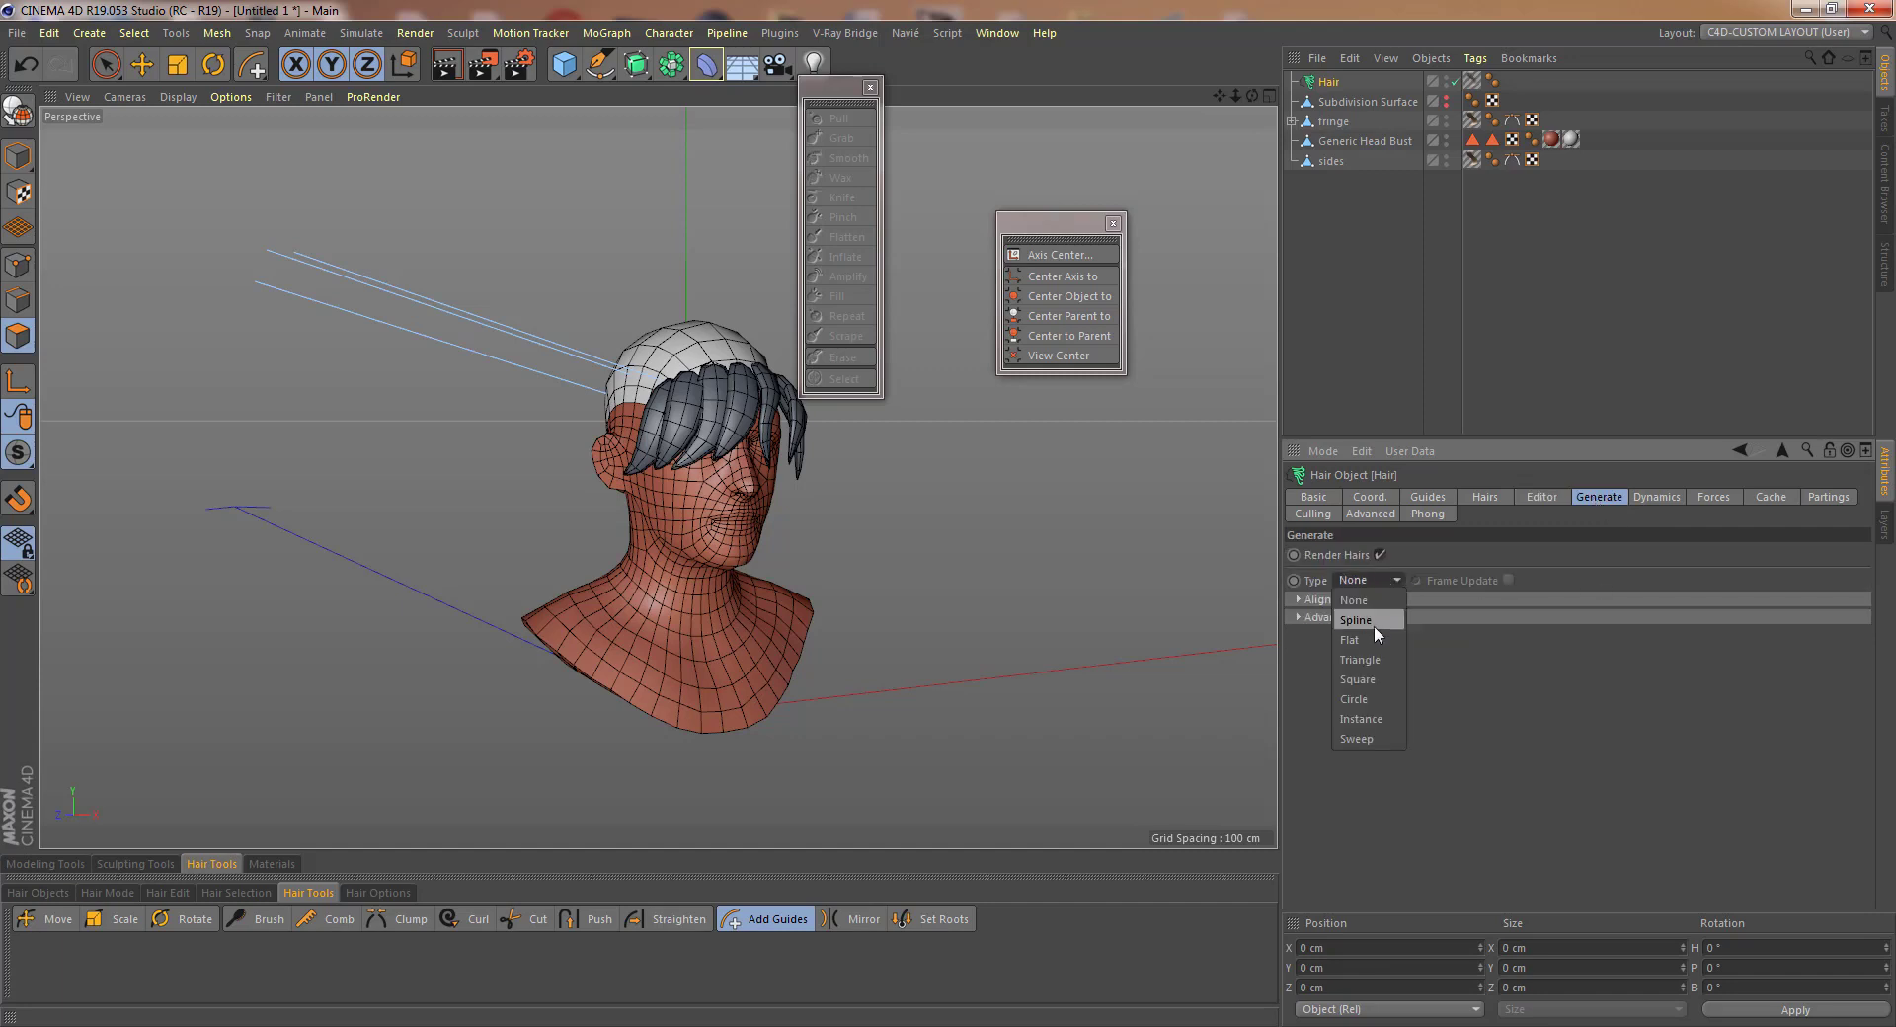
click(1370, 718)
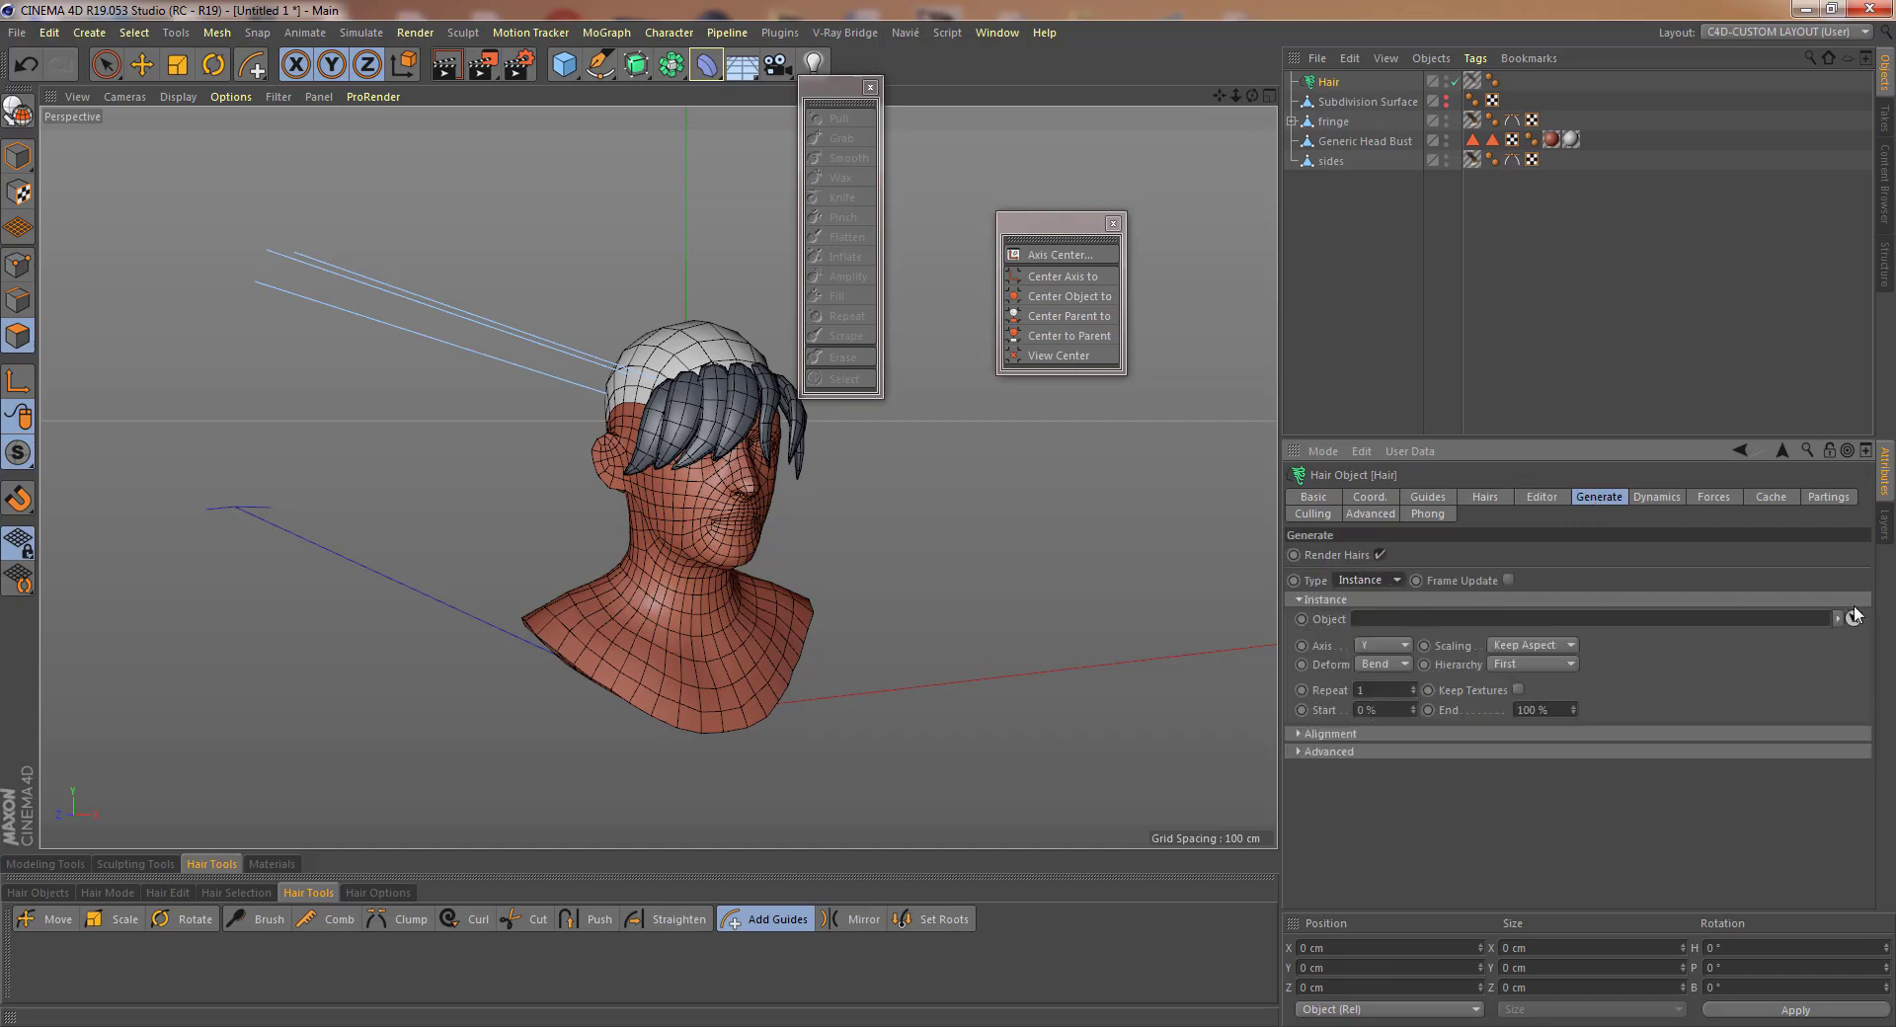
click(1855, 616)
click(1323, 161)
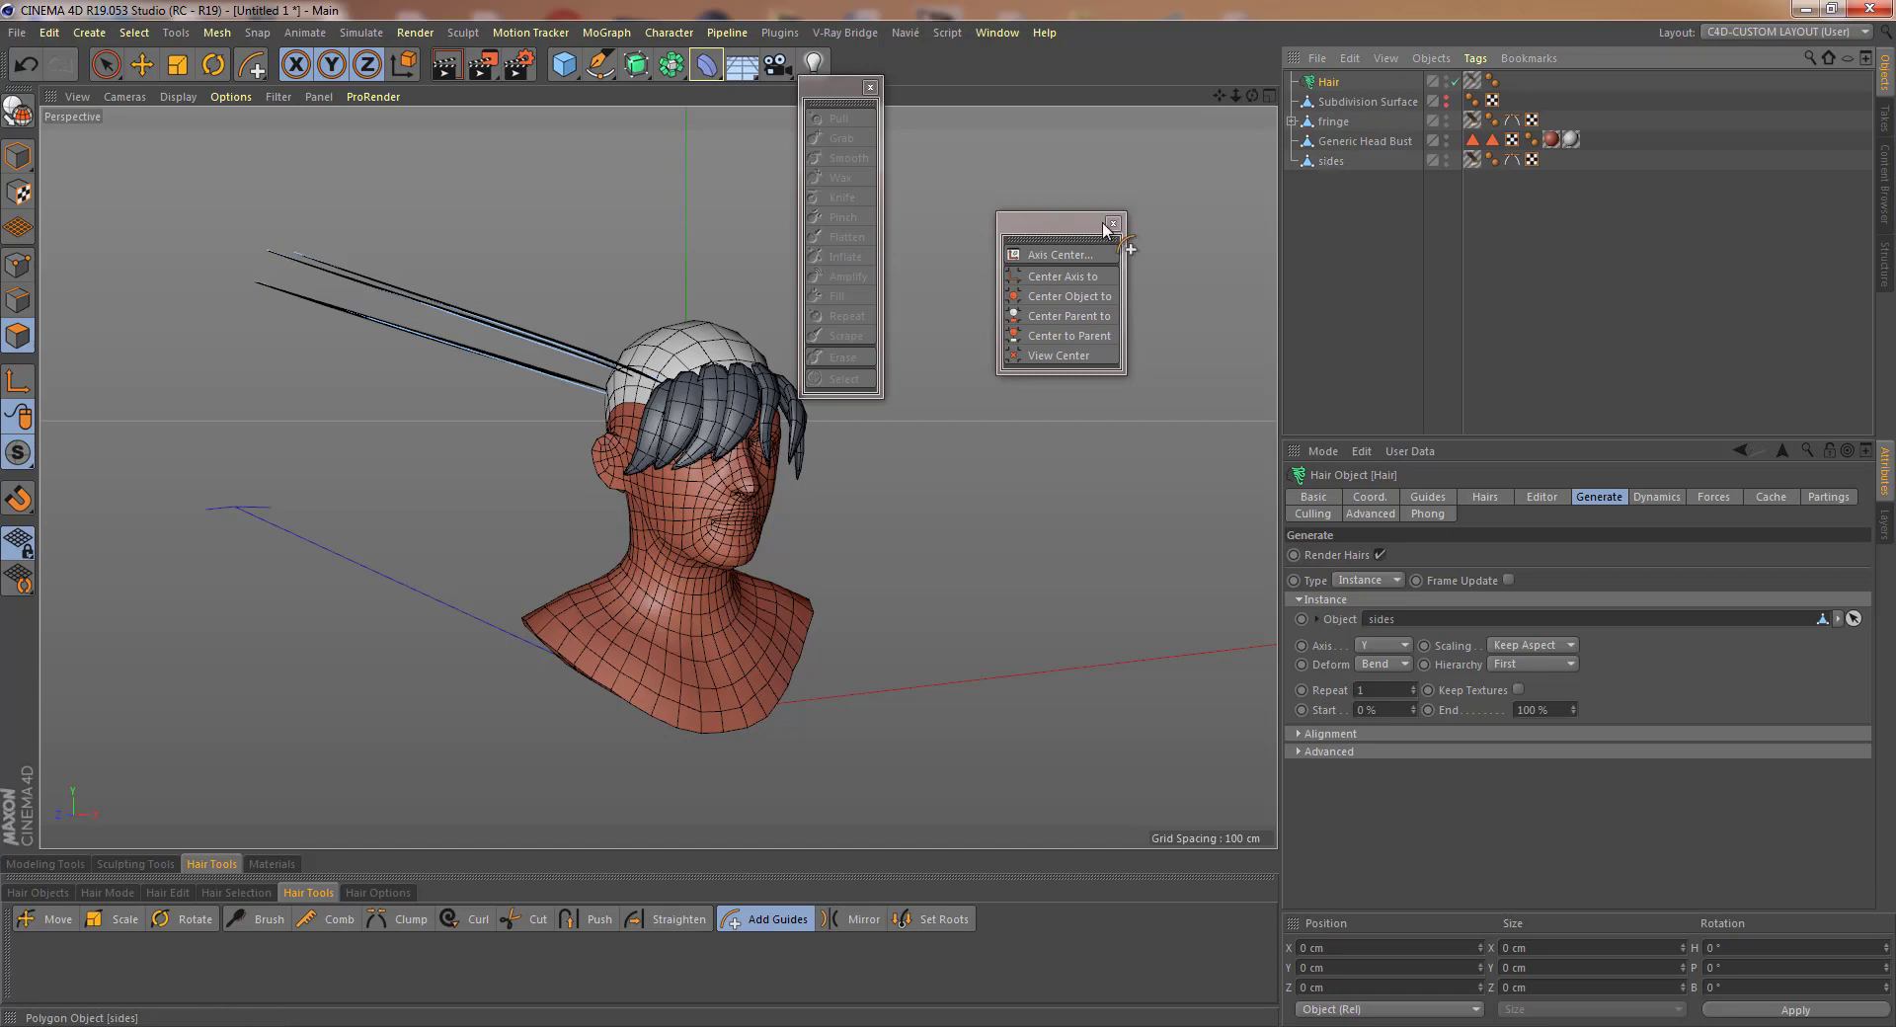
- Set the new hair material's thickness to 11.9 cm at the root and 1.4 cm at the tip
click(272, 863)
double_click(23, 921)
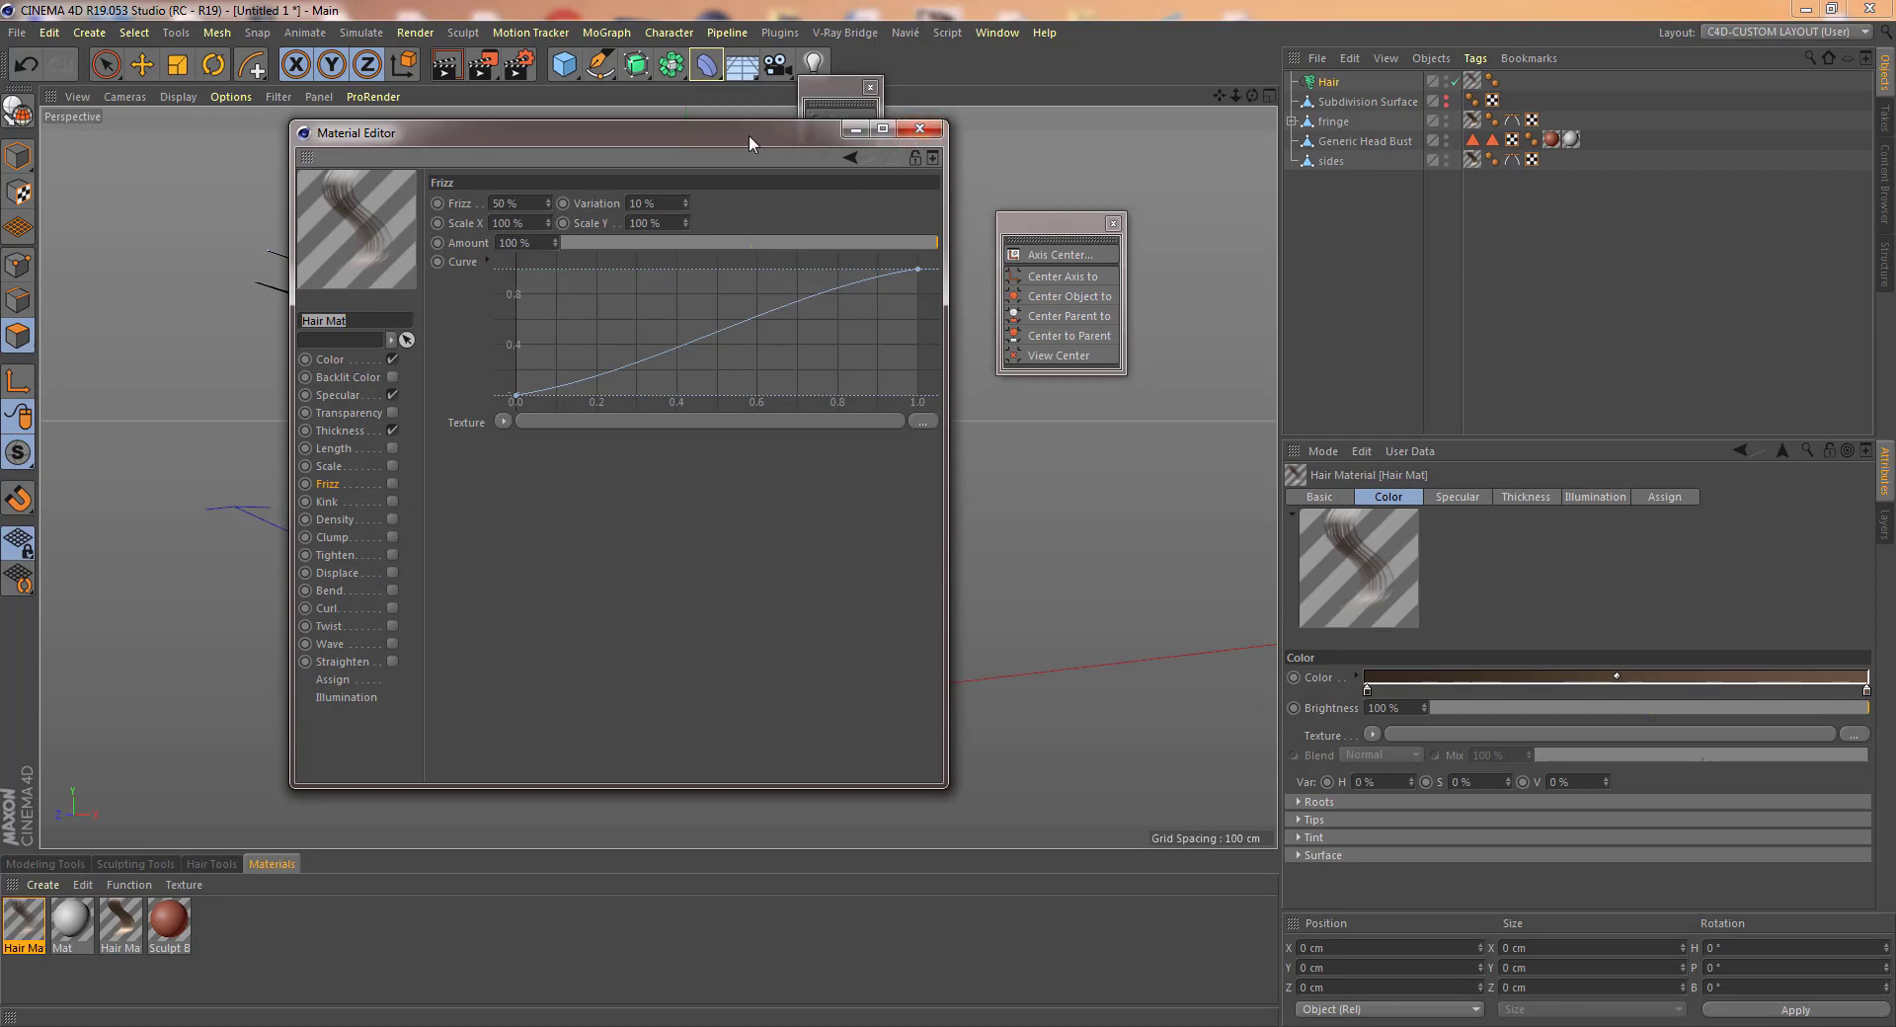
drag(748, 134, 1301, 269)
click(889, 583)
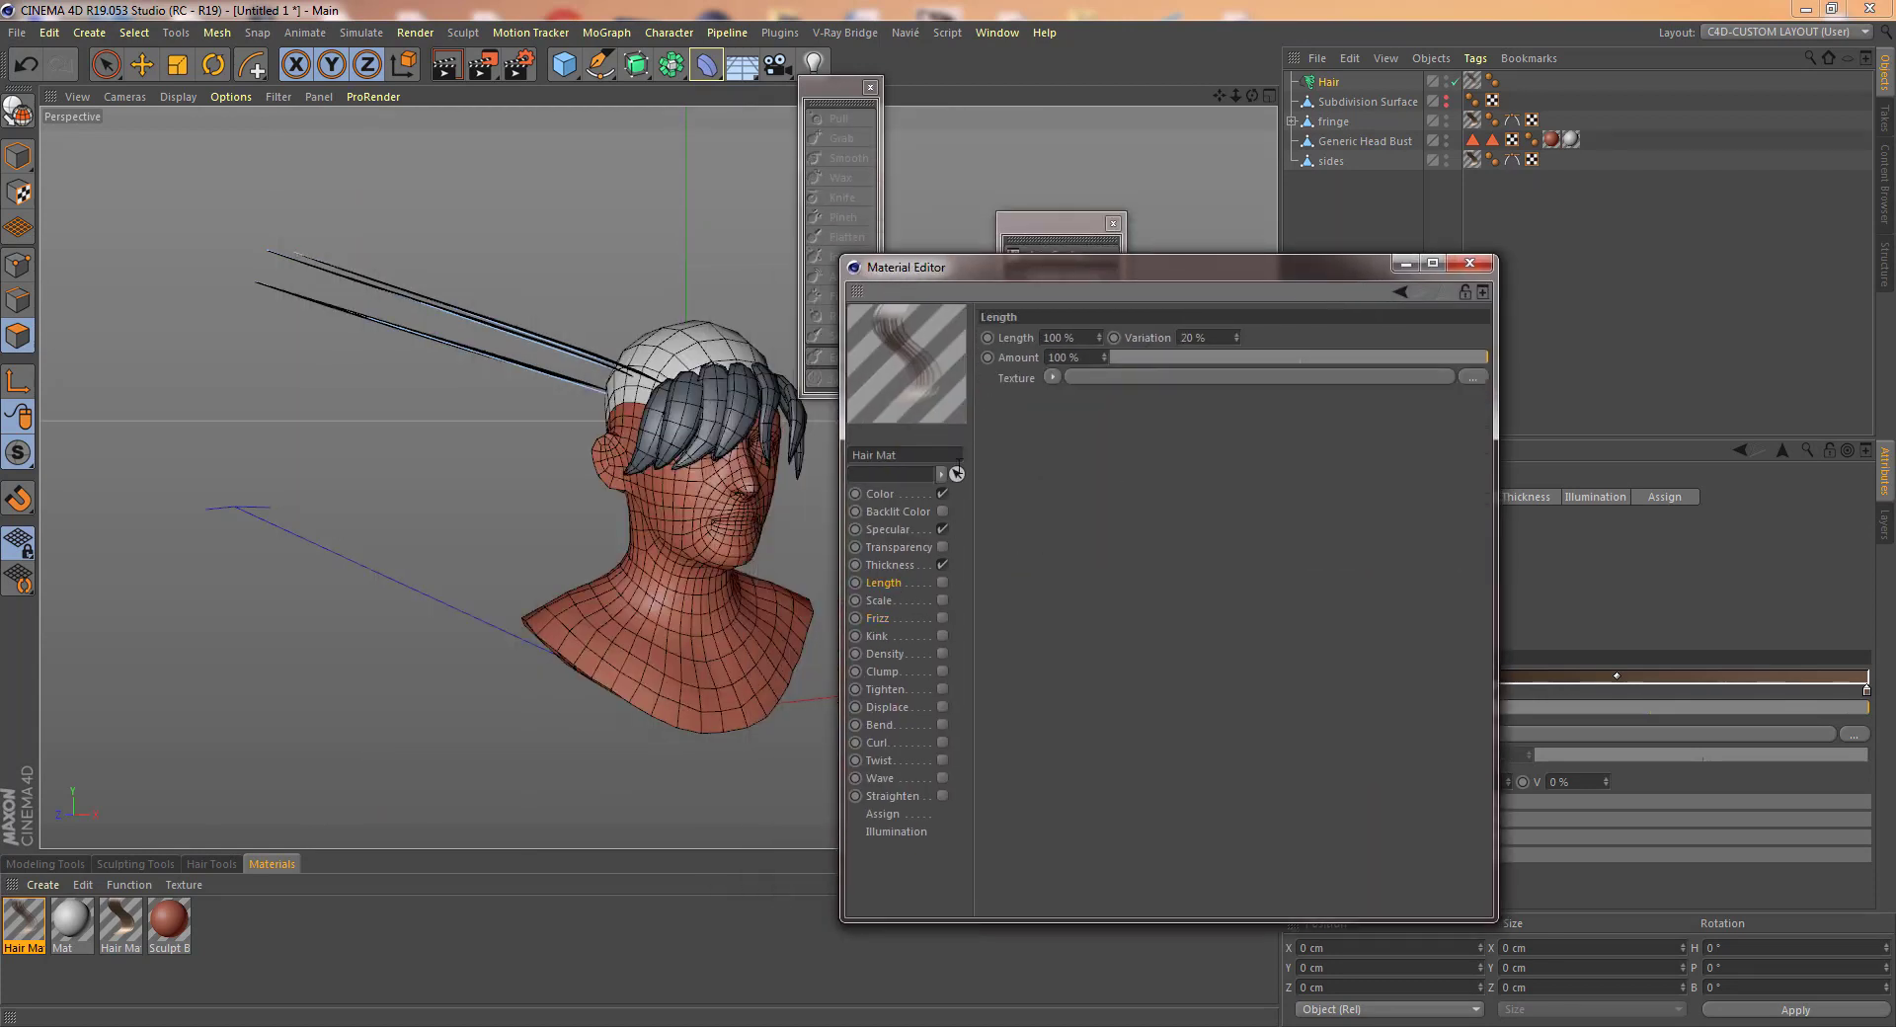
click(889, 563)
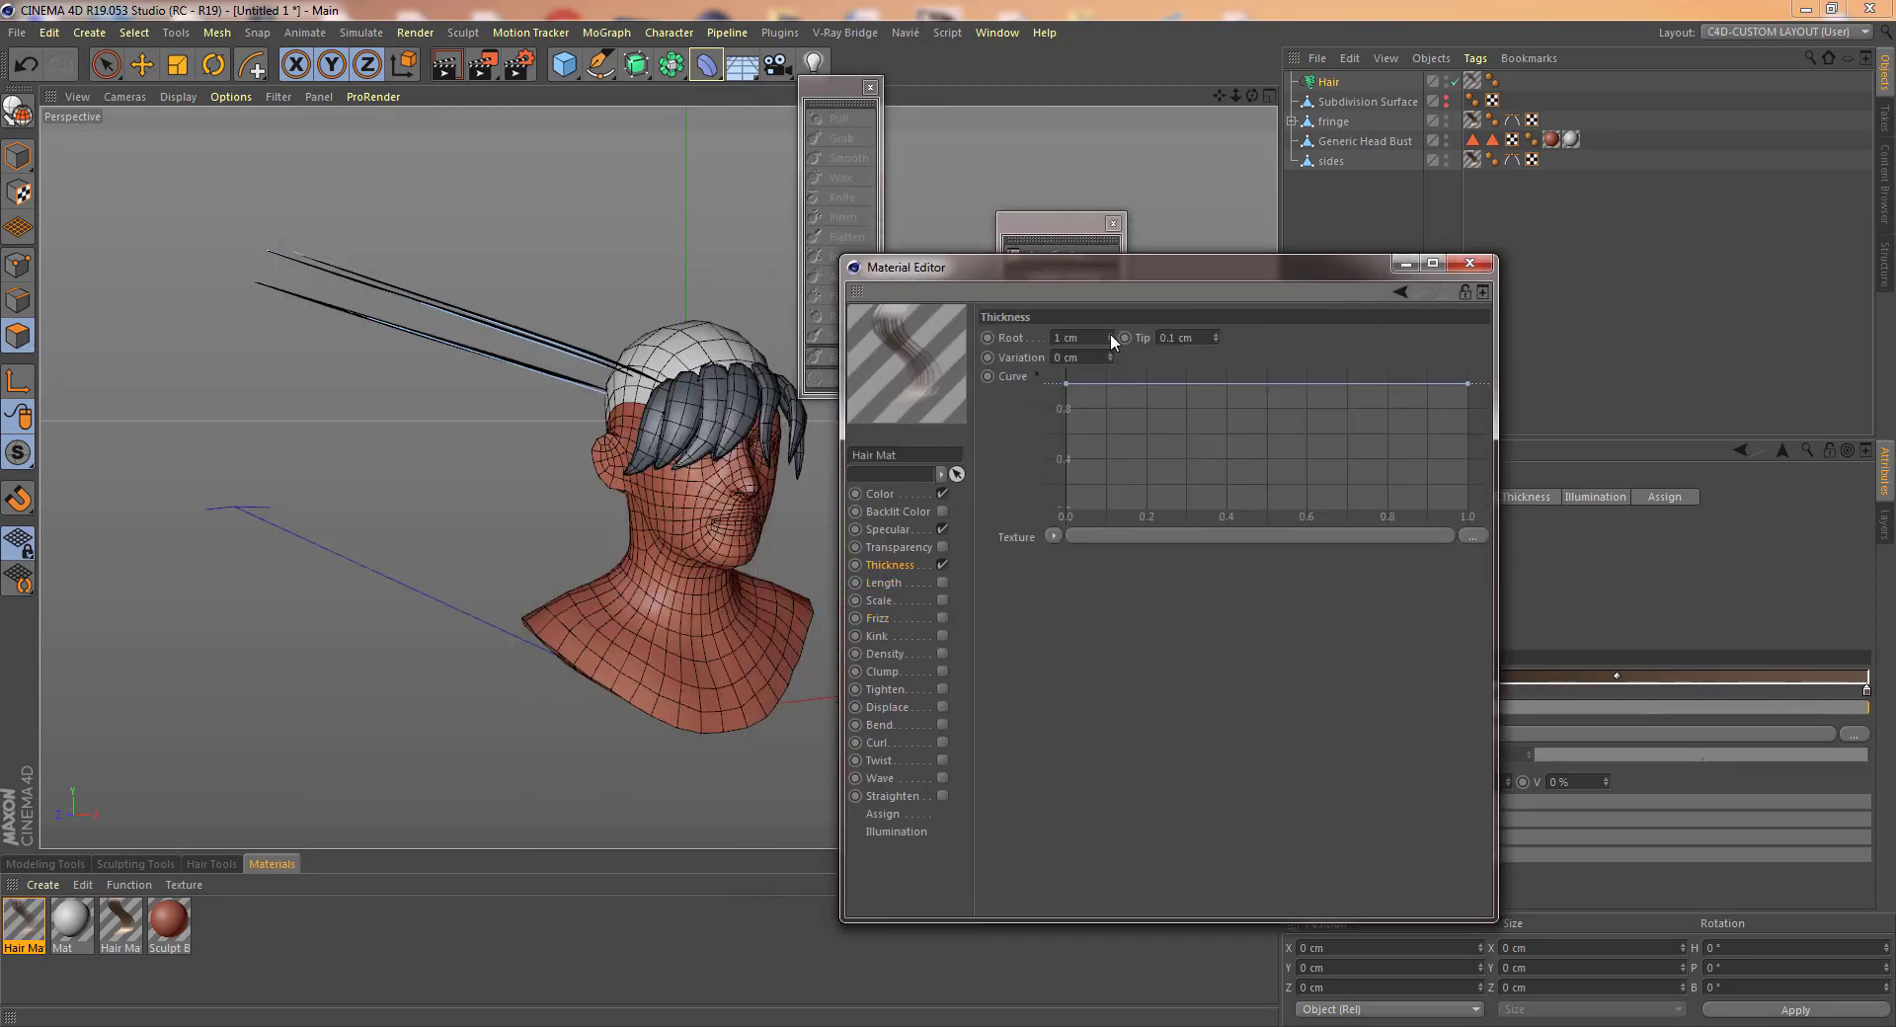
drag(1110, 334, 1110, 287)
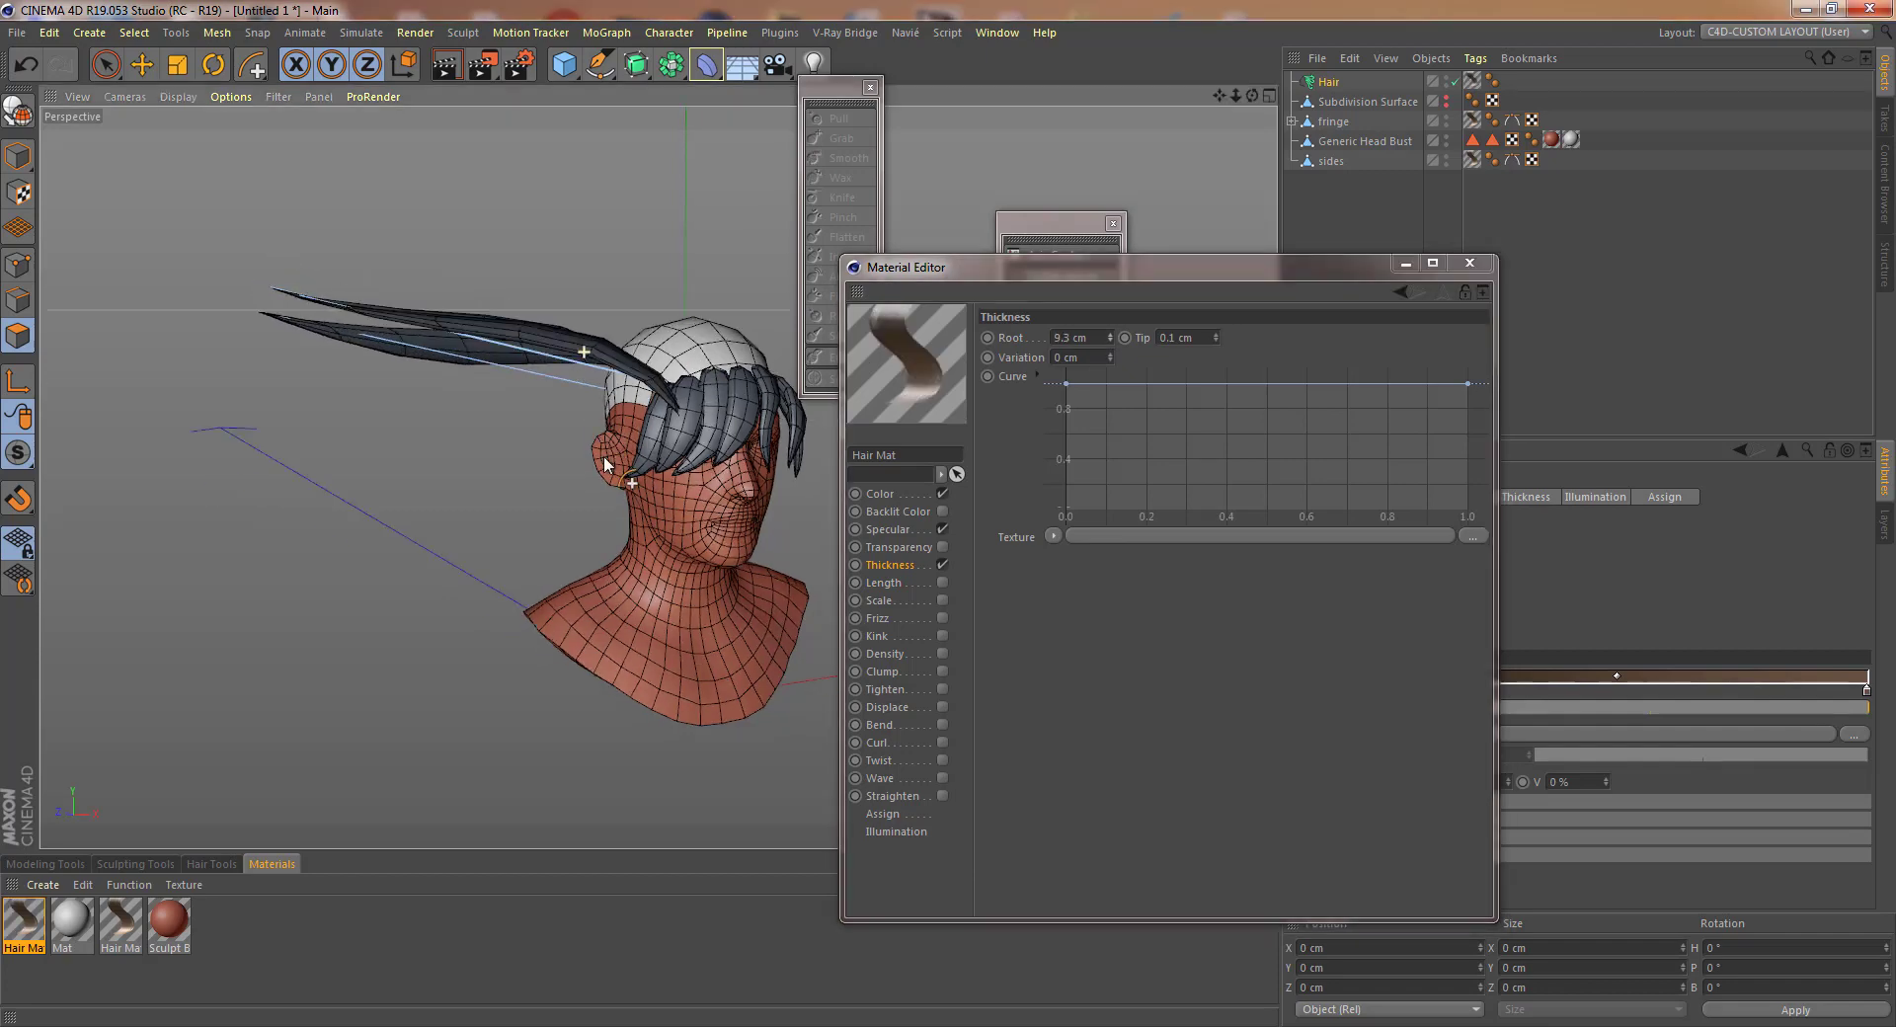
alt+drag(607, 465, 825, 553)
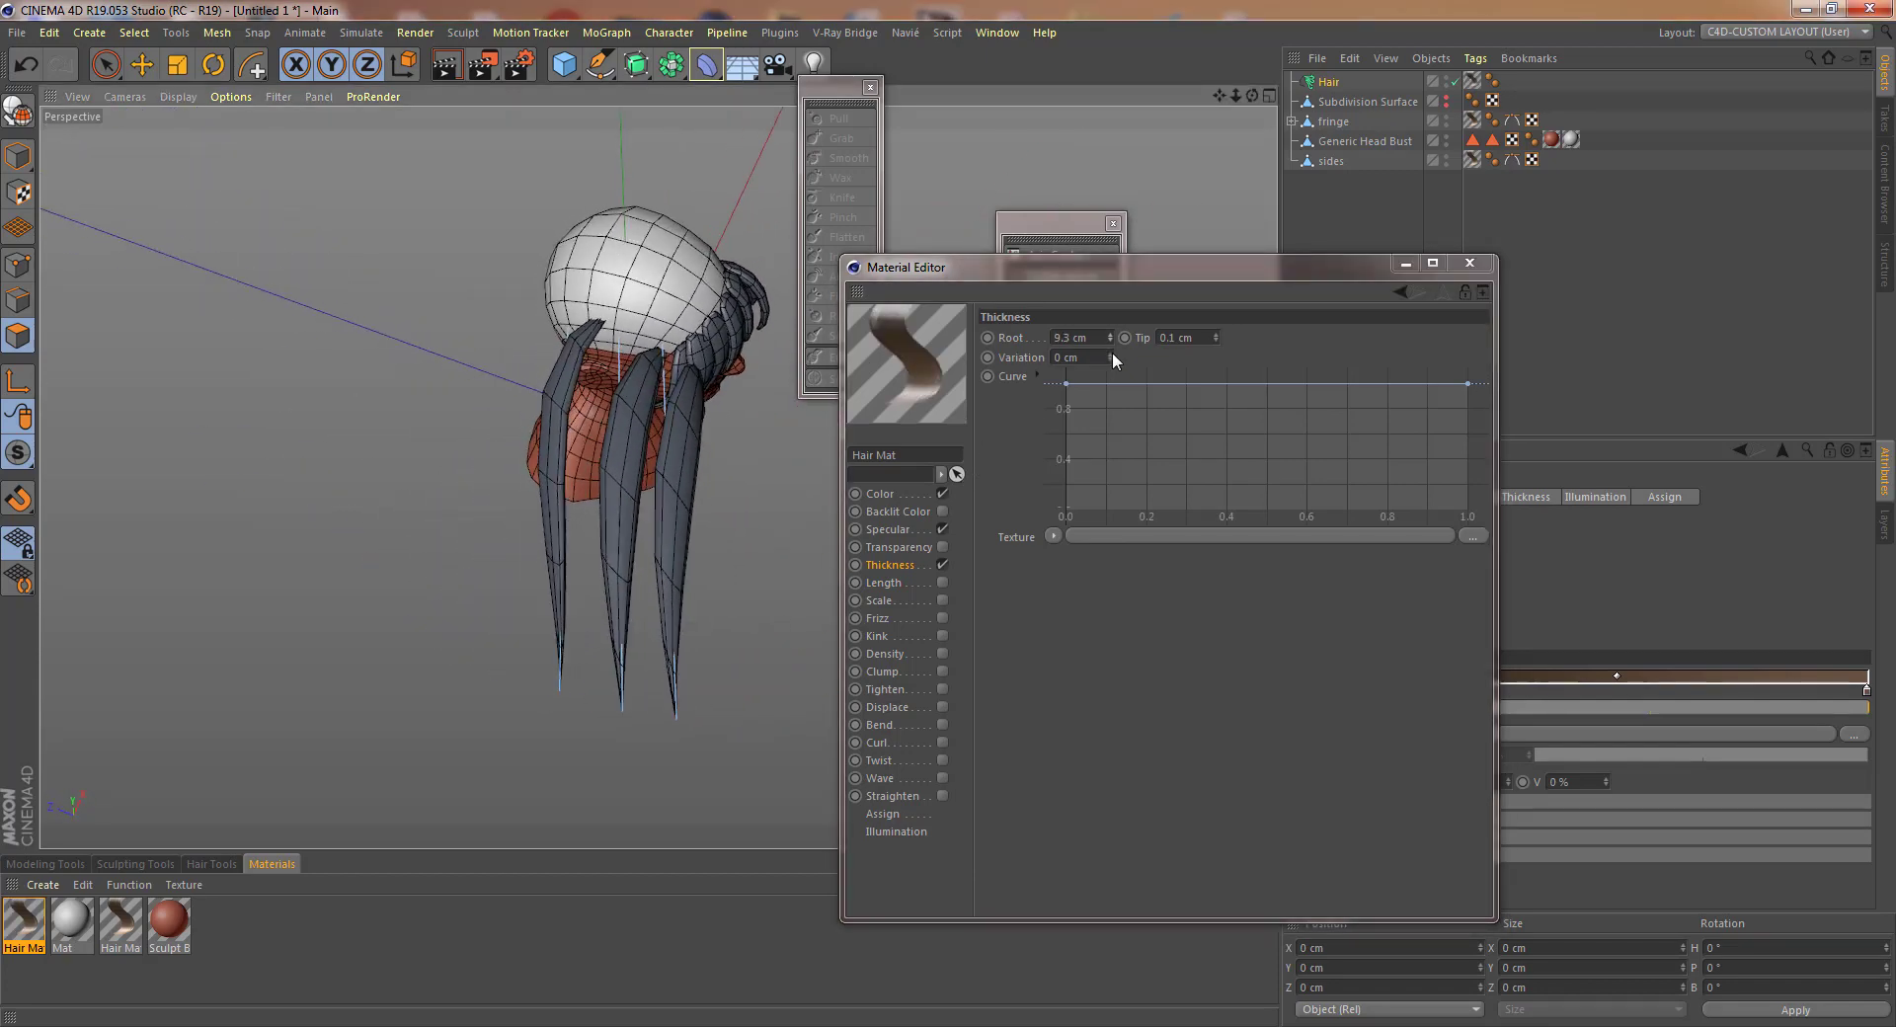
drag(1110, 337, 1216, 320)
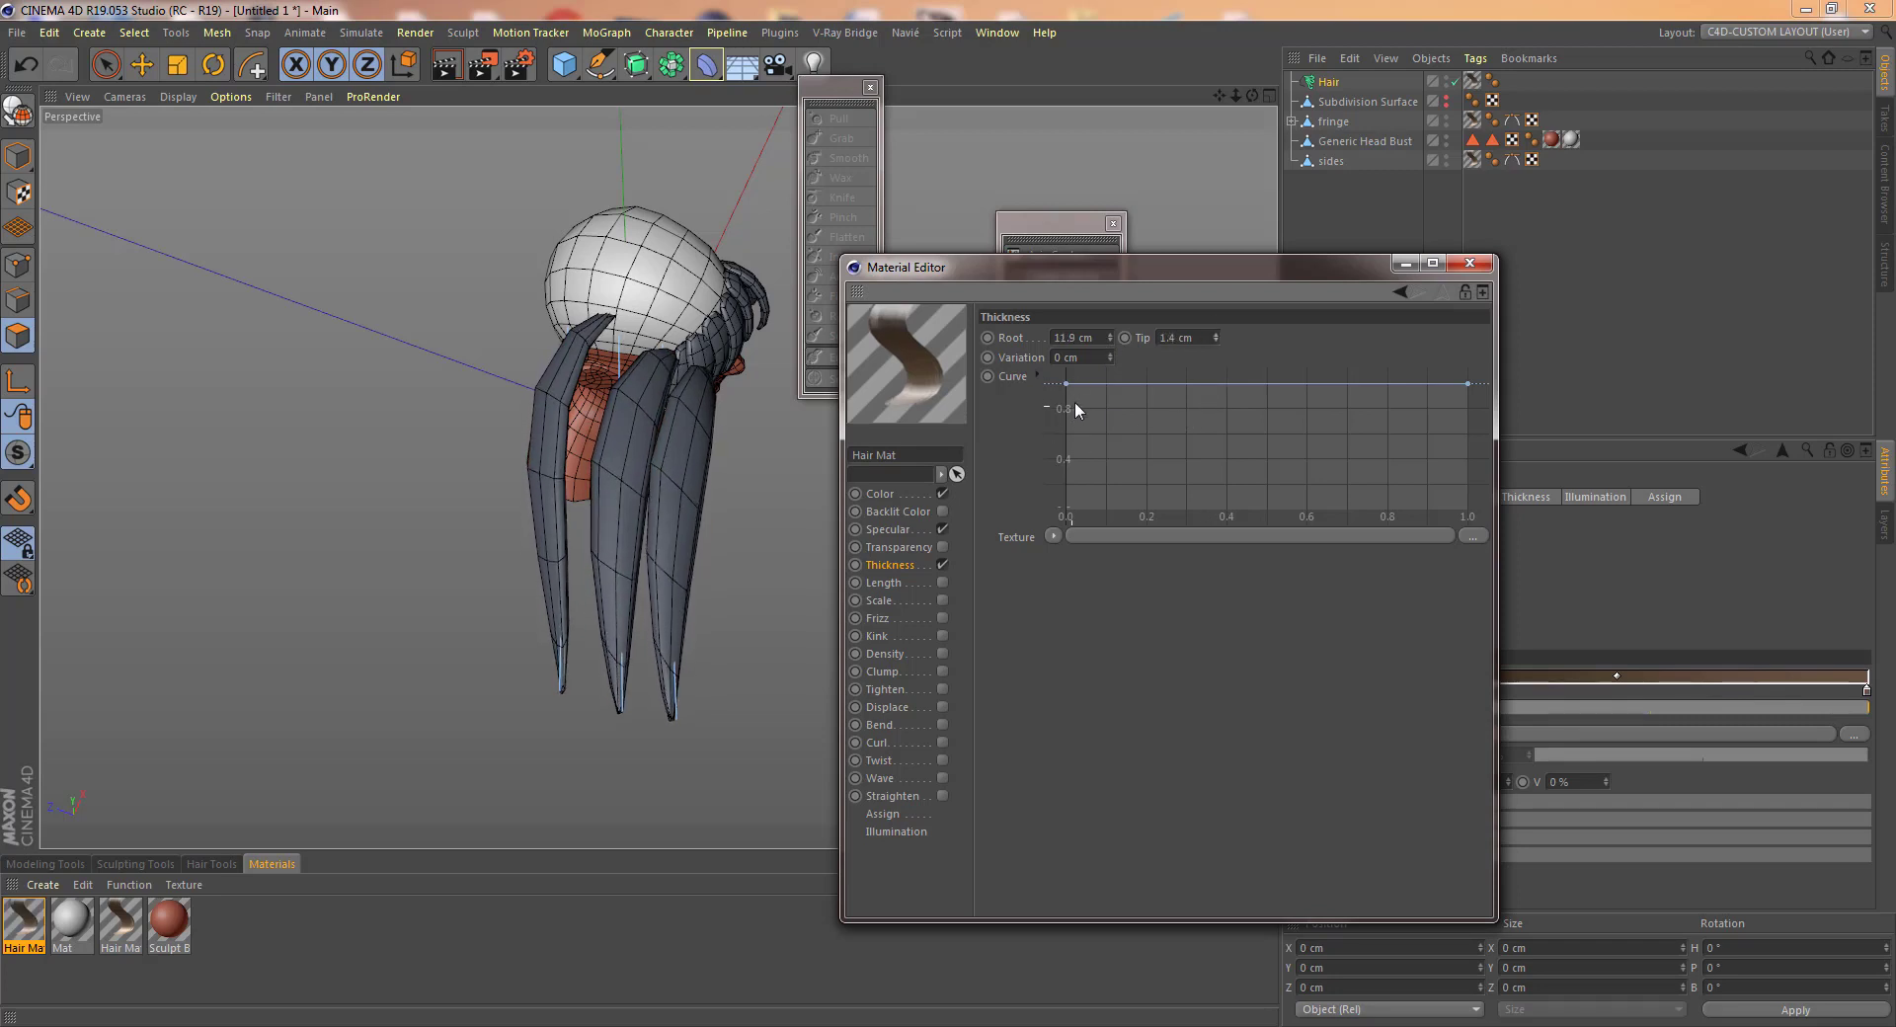
- Reshape the middle side strand with the Grab brush so its body and tip curve around the ear and neck
alt+drag(695, 435, 743, 247)
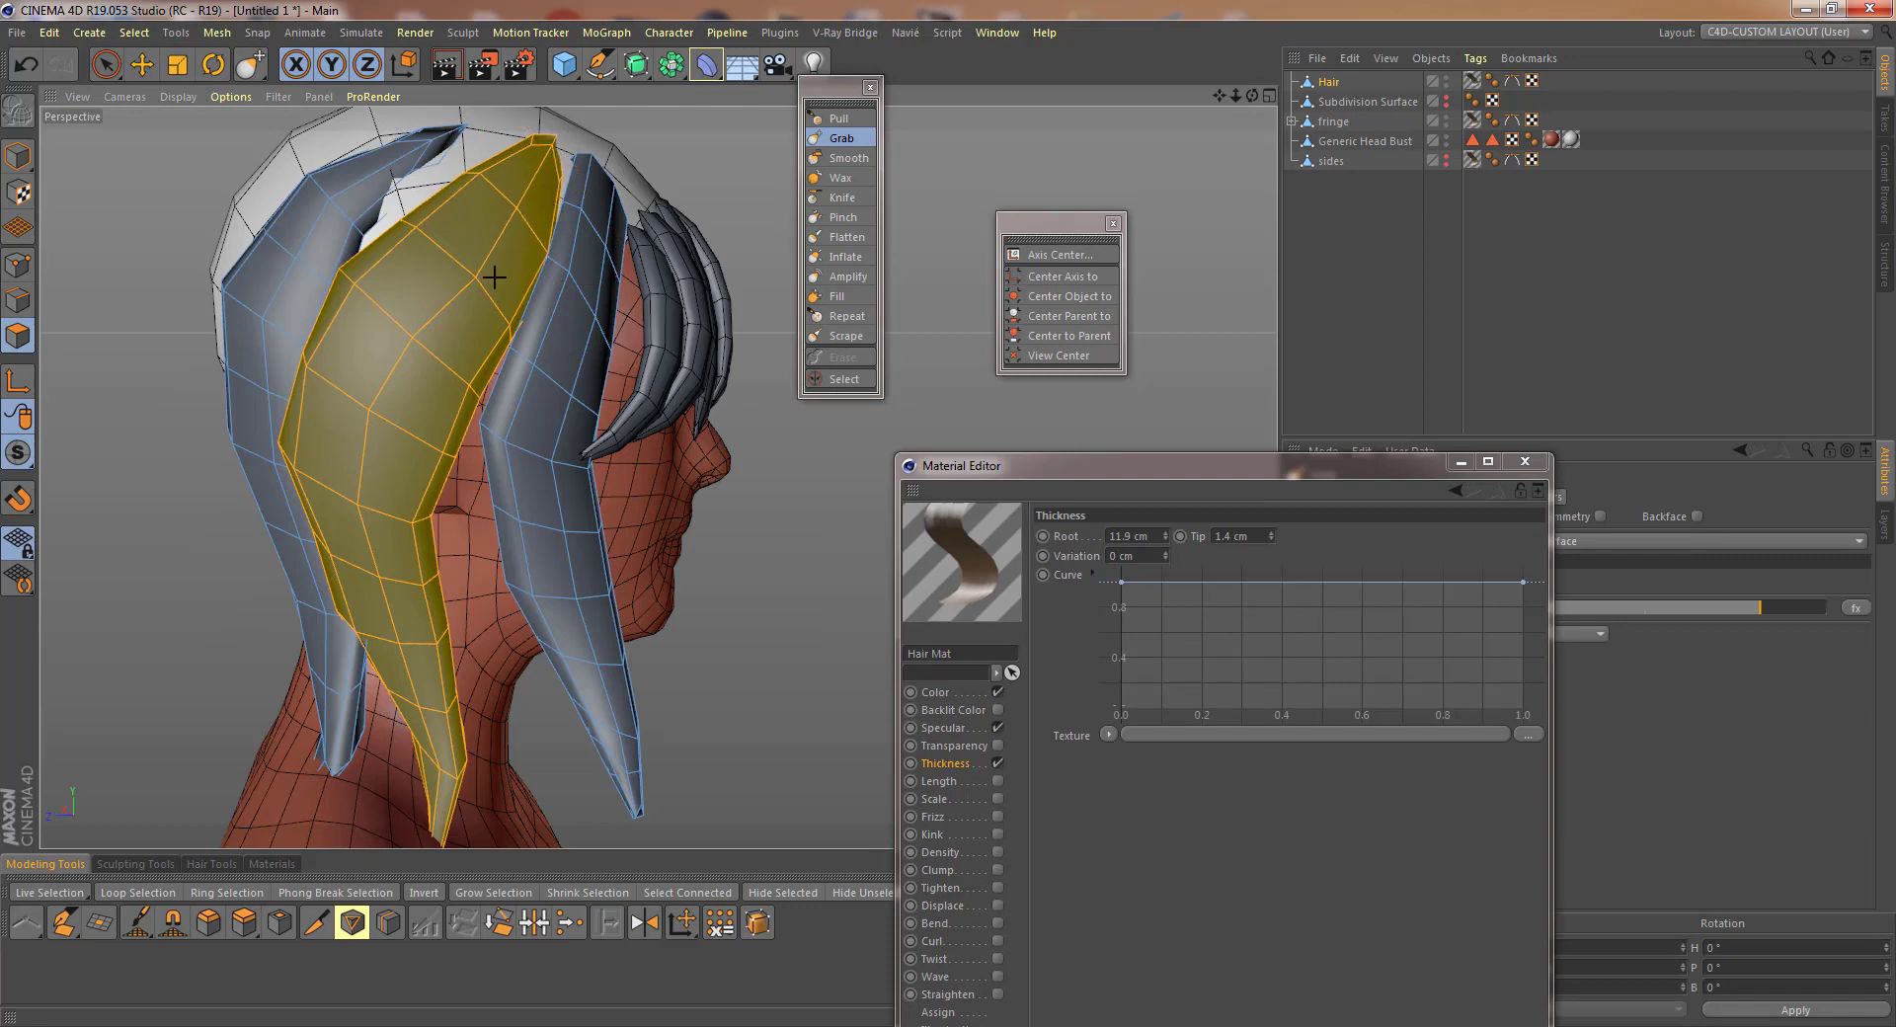
mouse_move(441, 491)
mouse_down()
mouse_move(449, 393)
mouse_move(443, 455)
mouse_move(472, 420)
mouse_move(351, 431)
mouse_move(491, 537)
mouse_up()
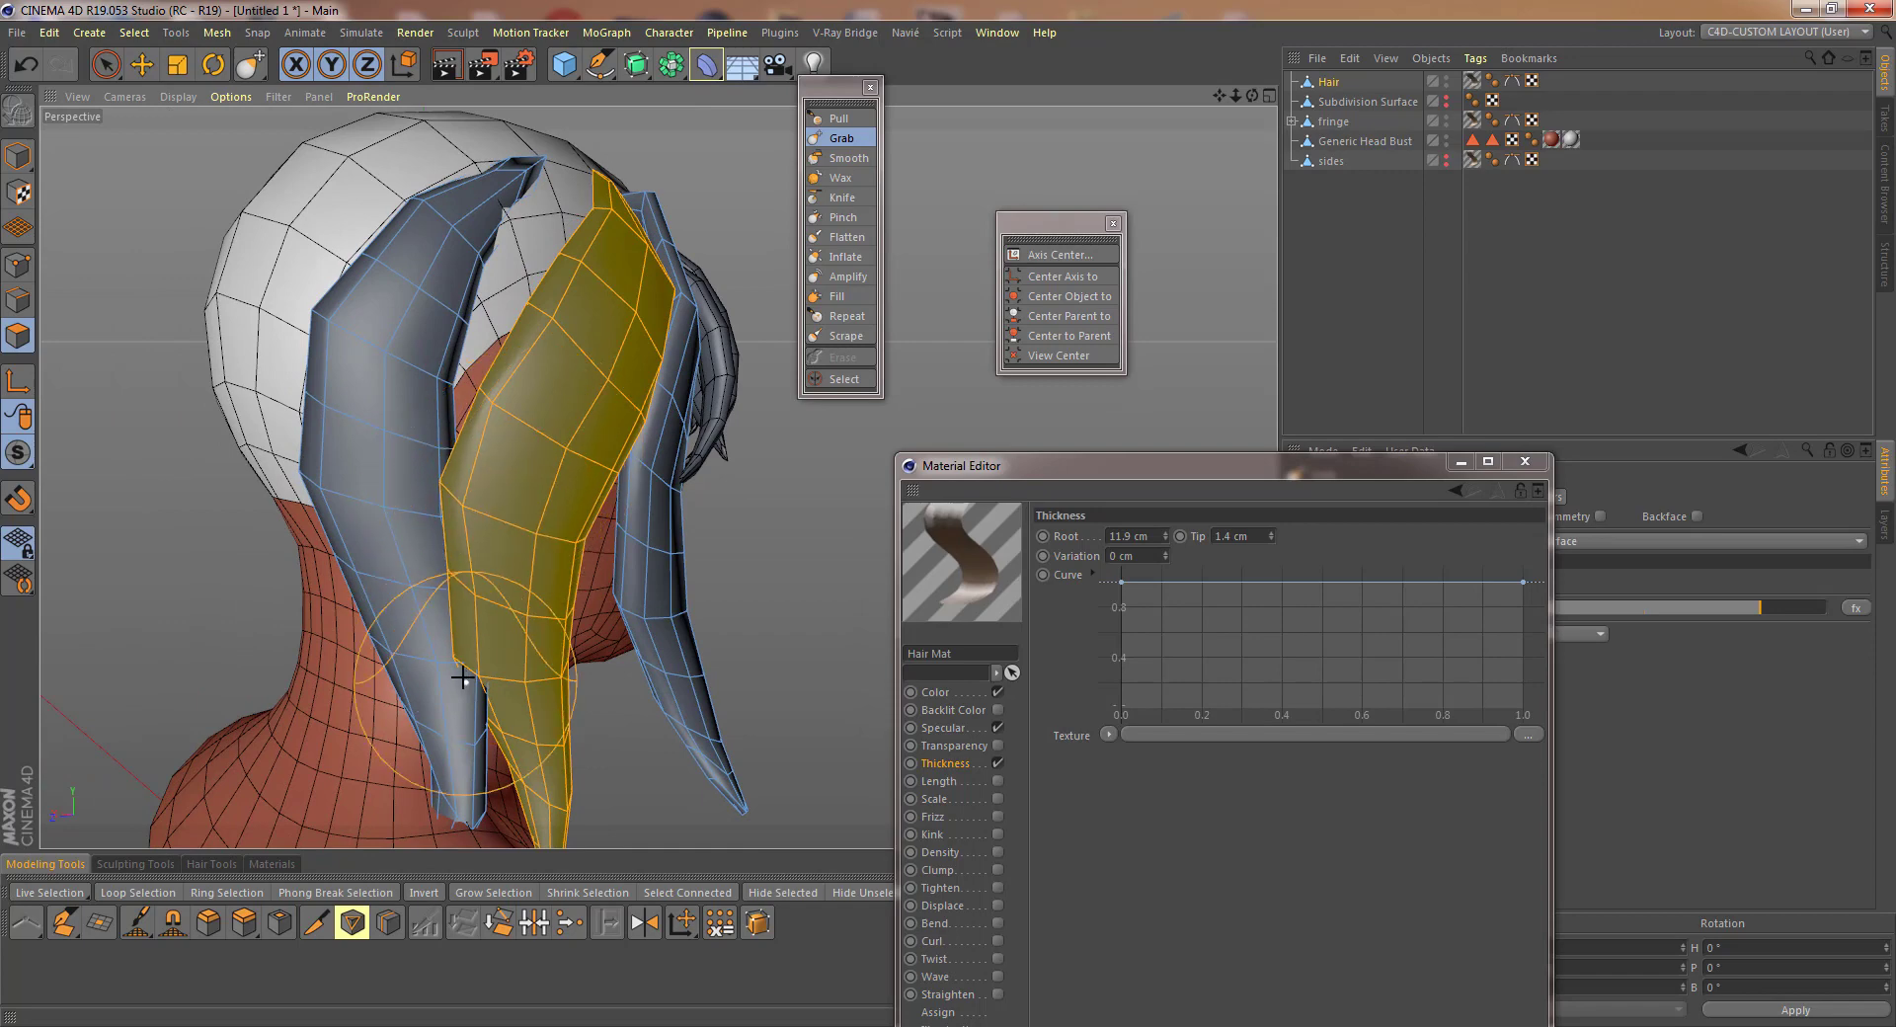
mouse_move(488, 679)
mouse_down()
mouse_move(389, 578)
mouse_move(317, 582)
mouse_move(346, 553)
mouse_up()
mouse_move(402, 485)
mouse_down()
mouse_move(429, 521)
mouse_move(438, 651)
mouse_move(471, 655)
mouse_up()
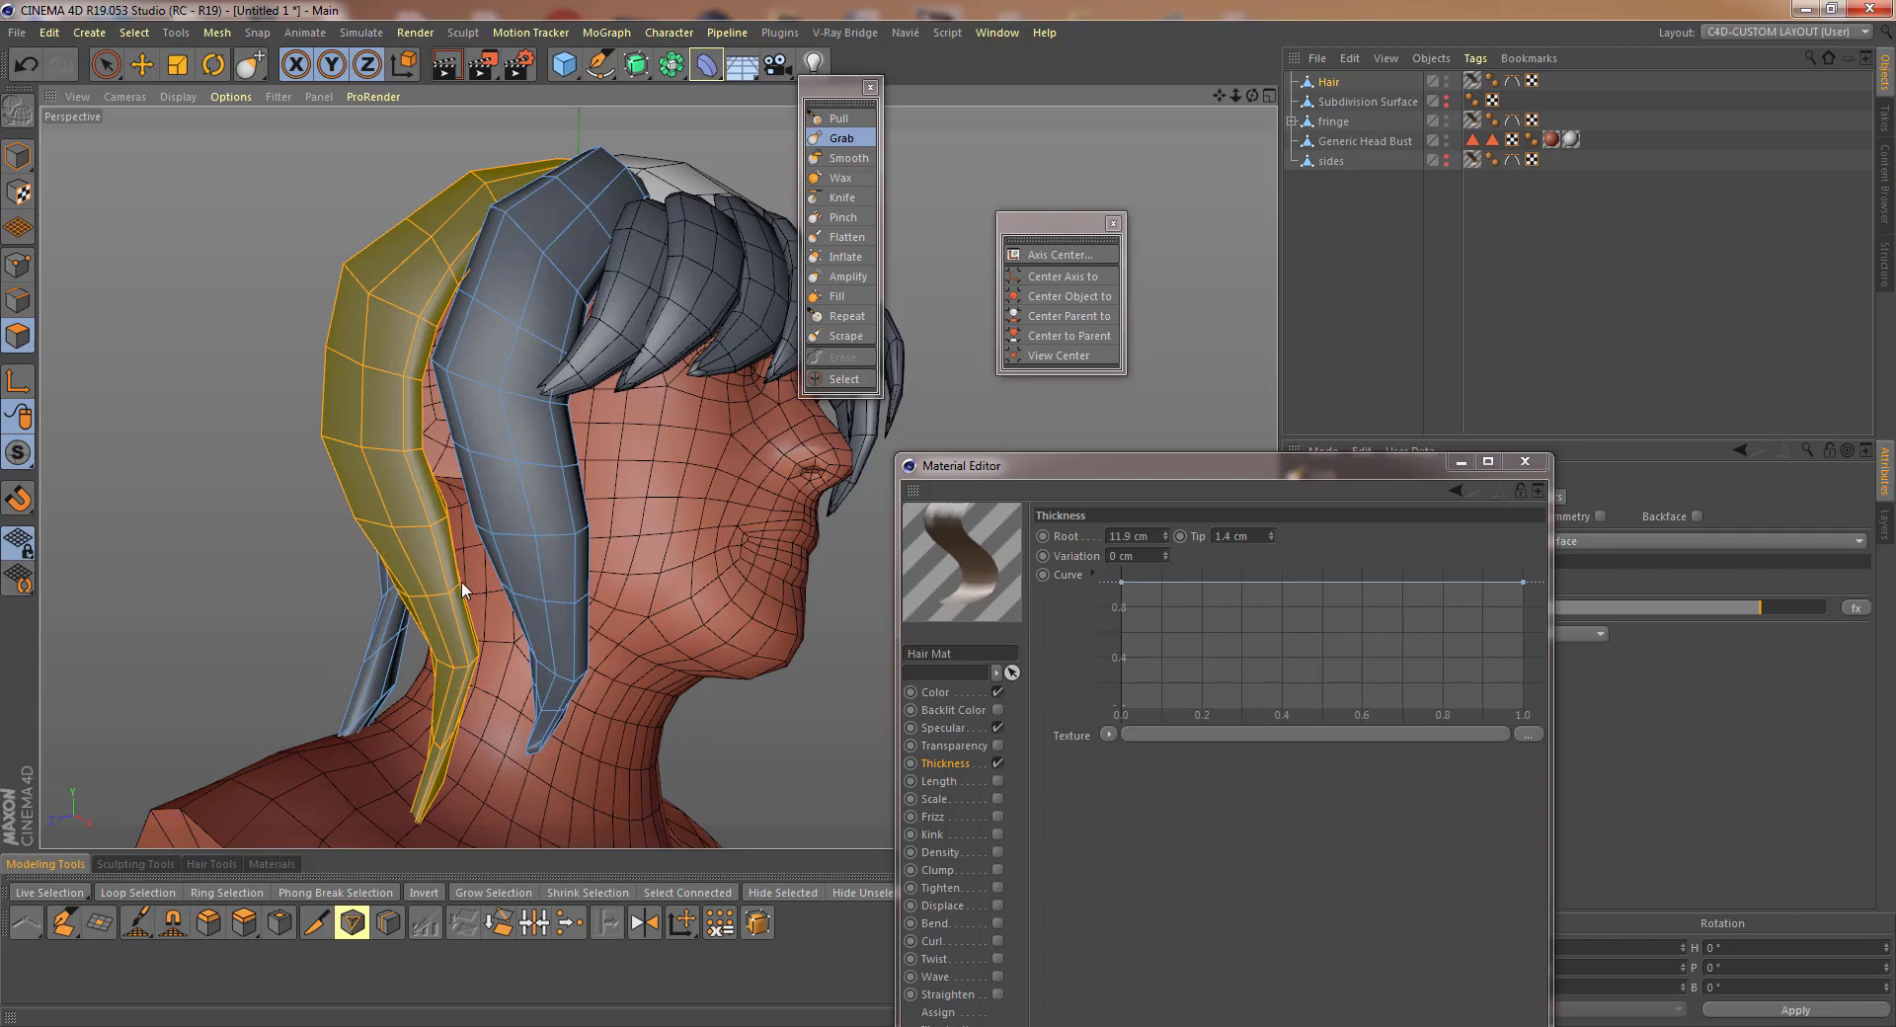
- Select the rear side strand and grab its upper front edge forward toward the middle strand
alt+drag(478, 578, 583, 553)
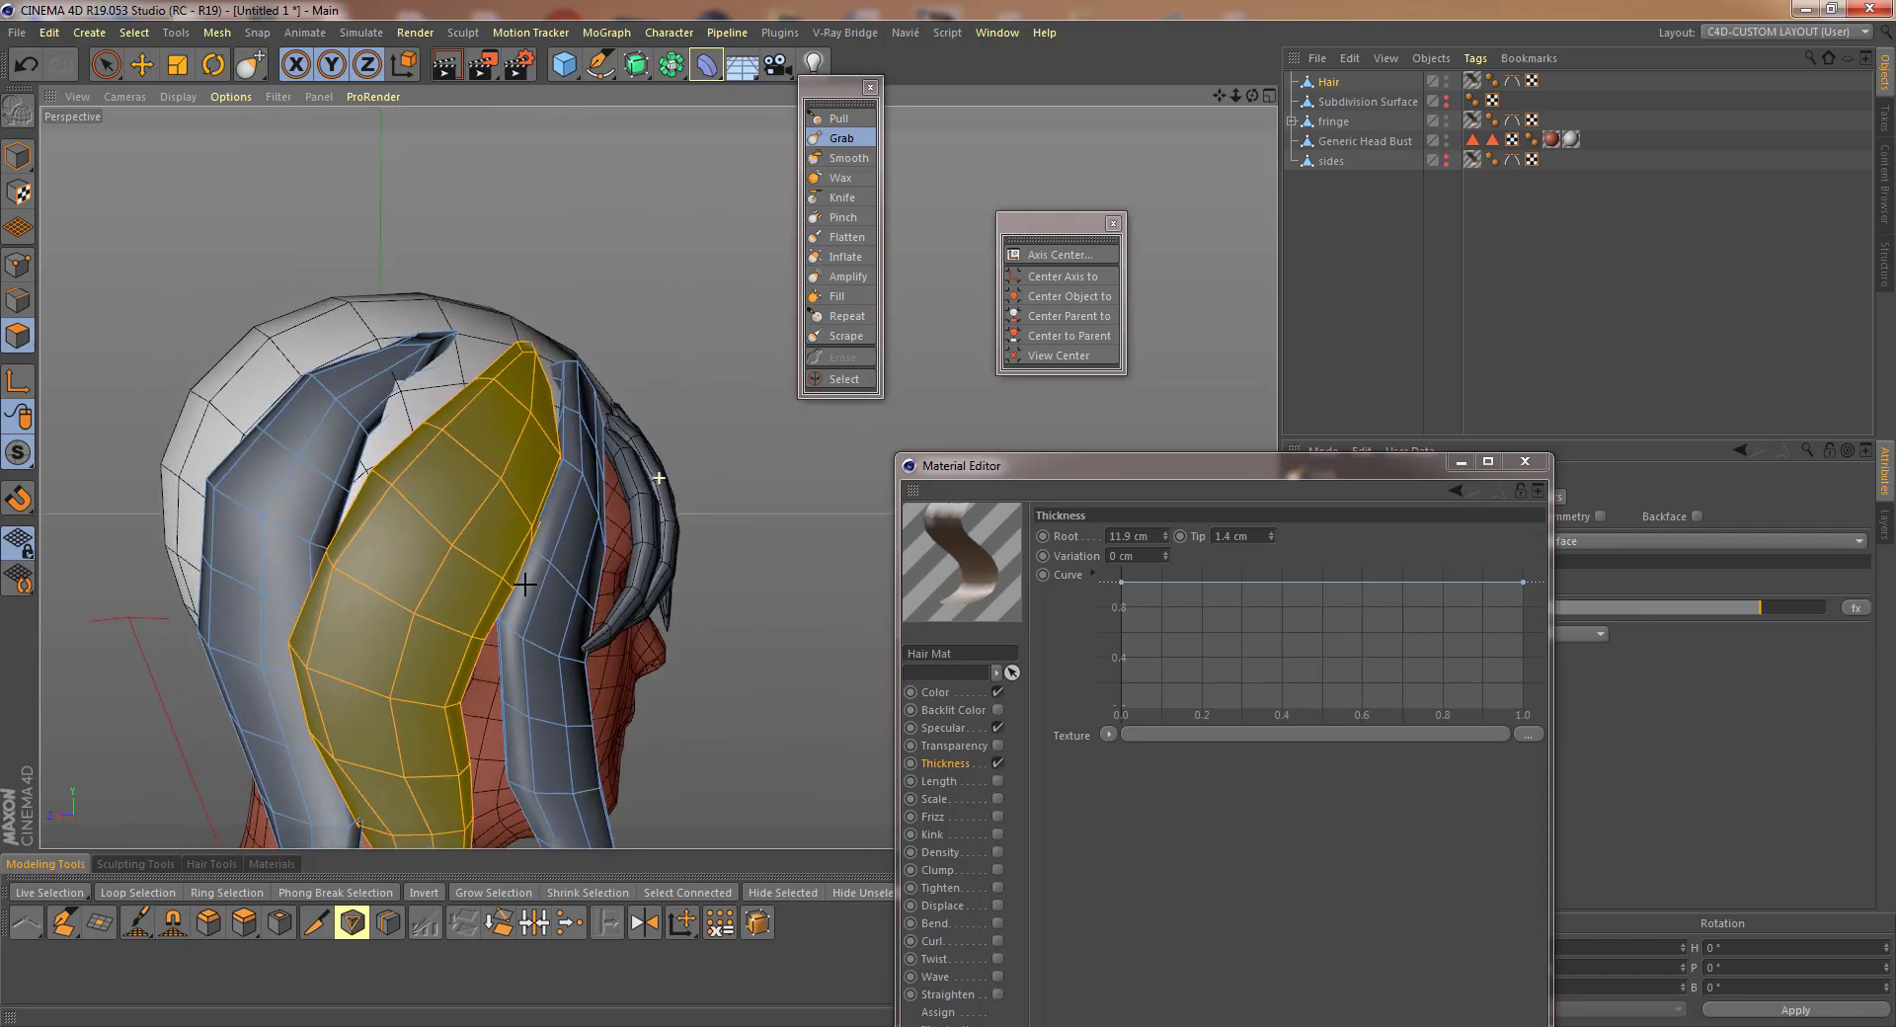
alt+drag(445, 424, 381, 390)
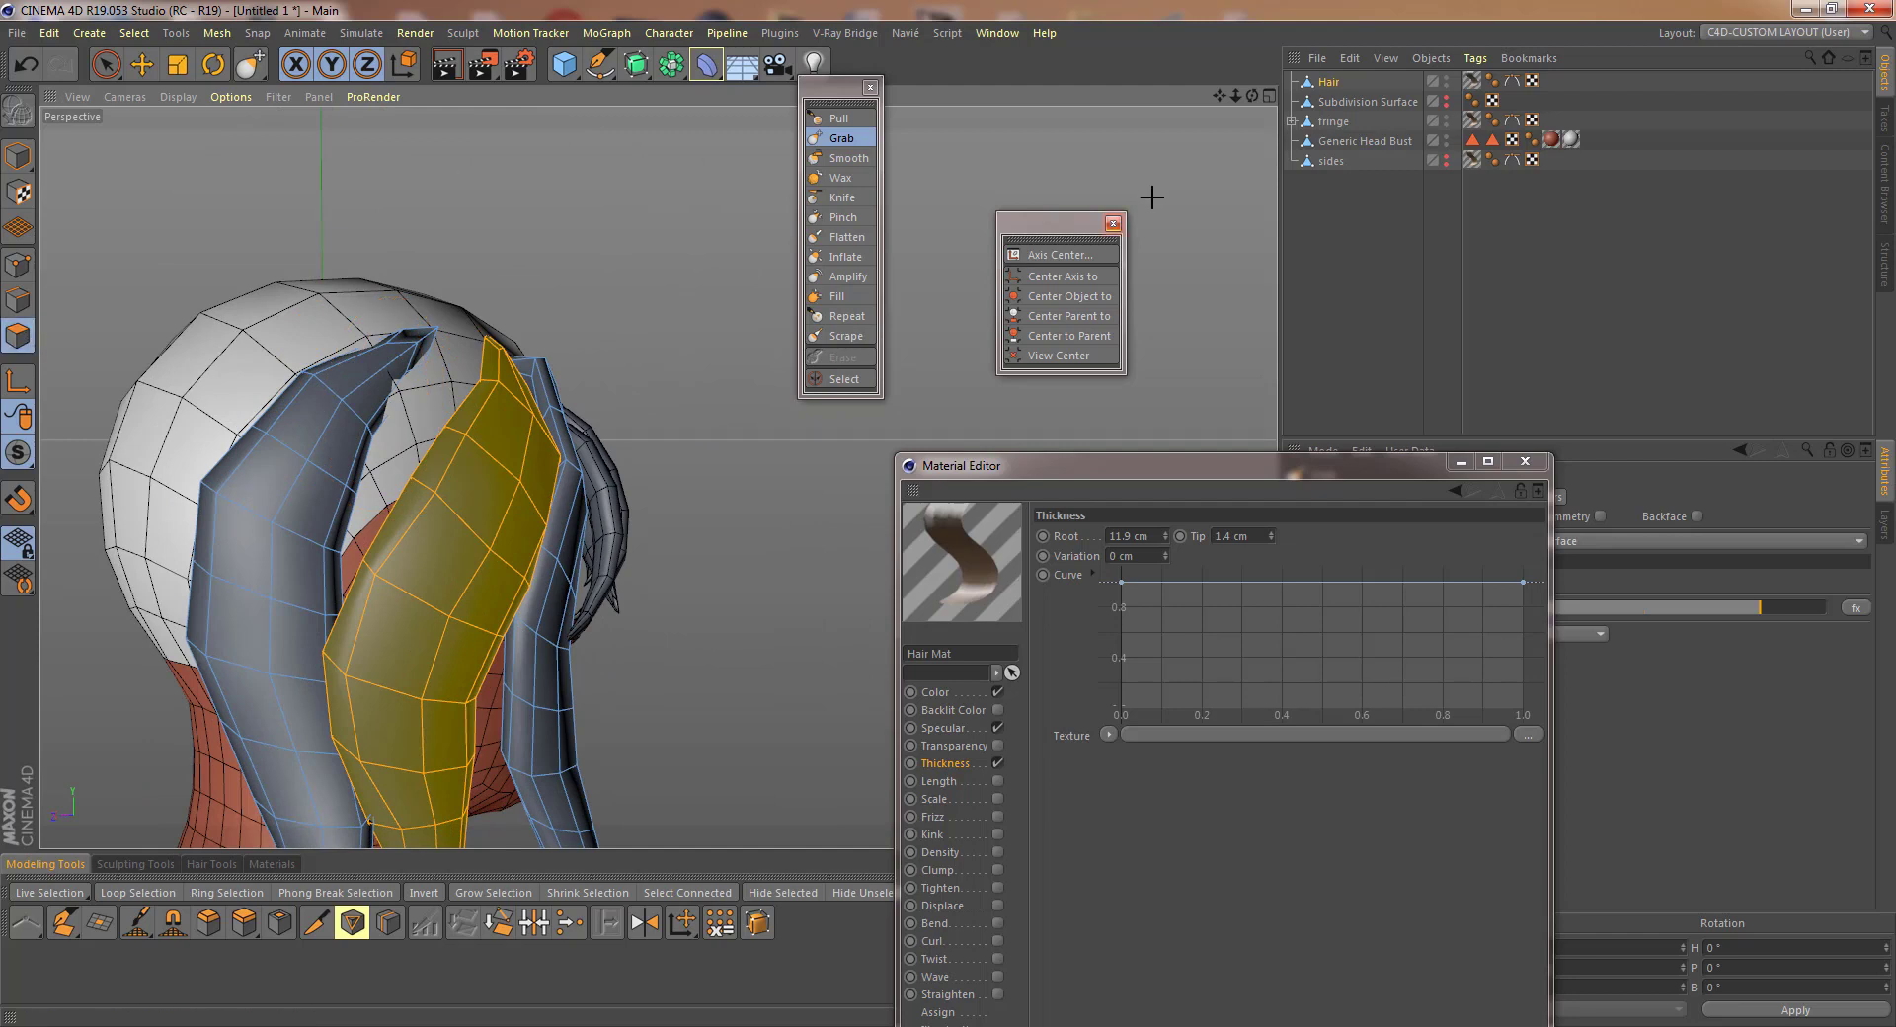
key(e)
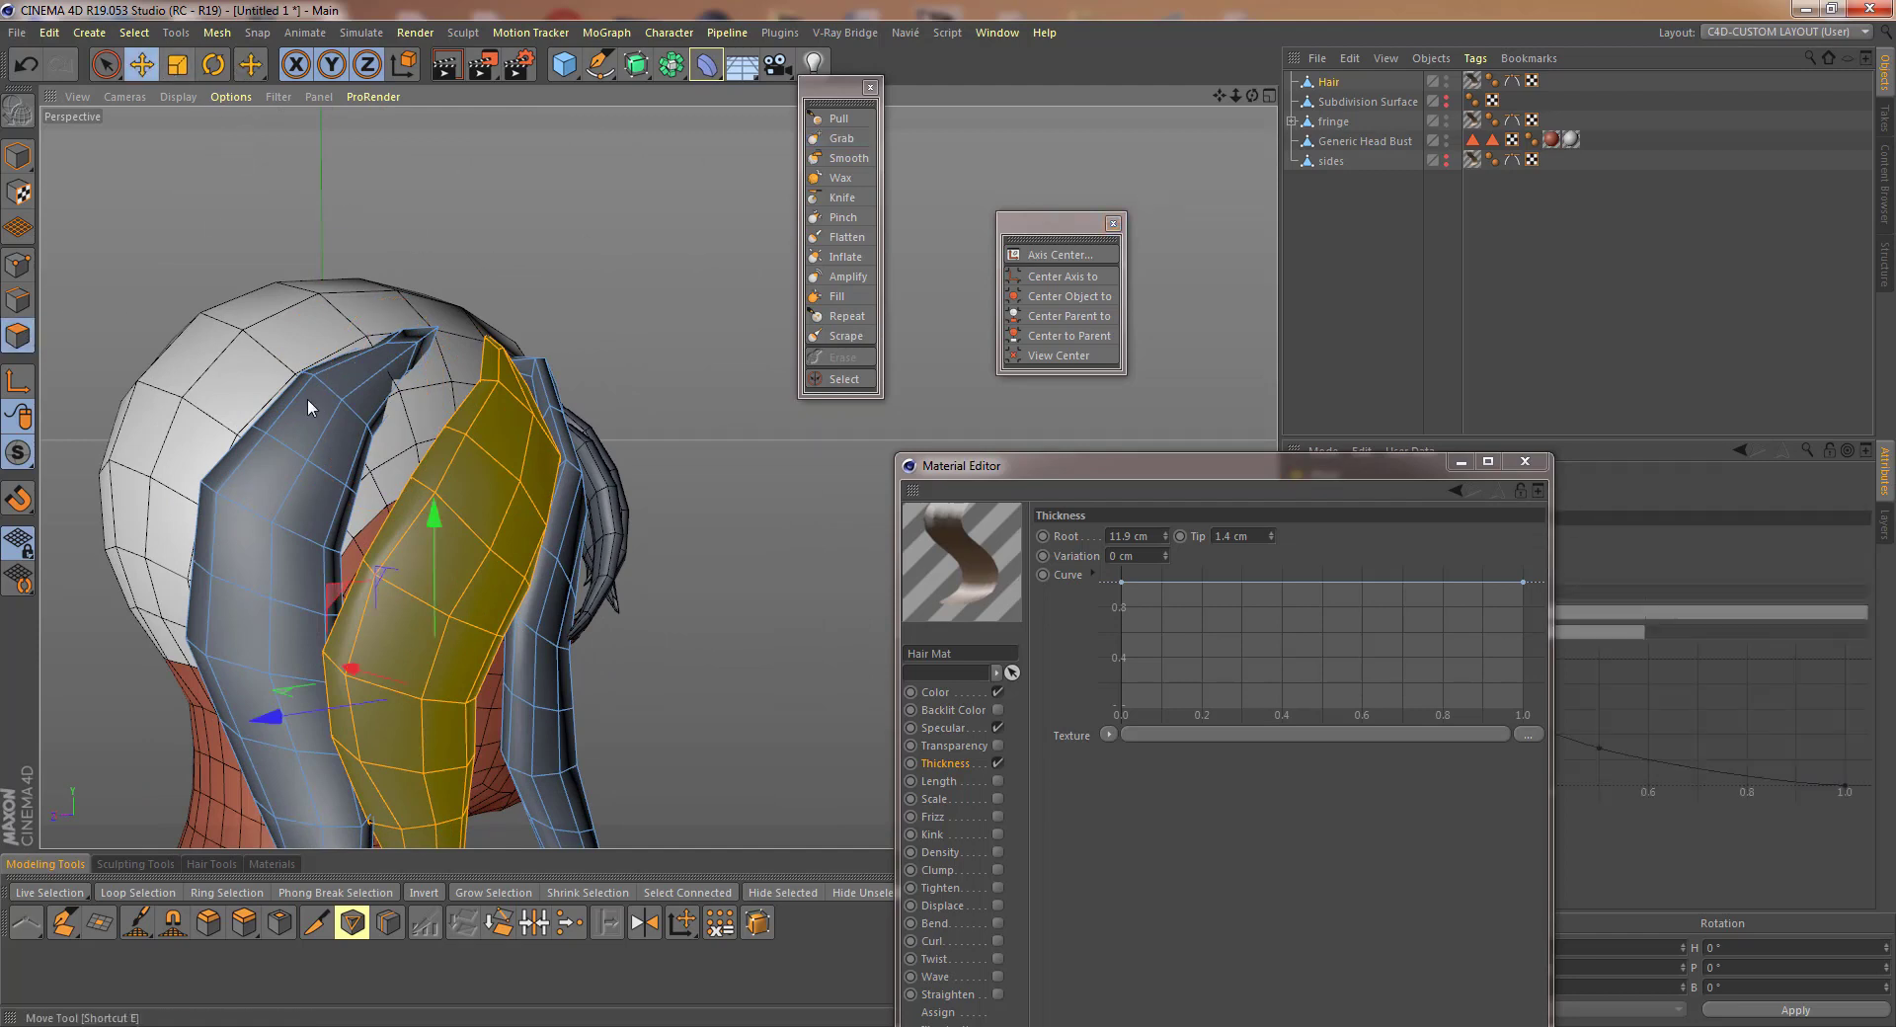
click(332, 455)
click(842, 138)
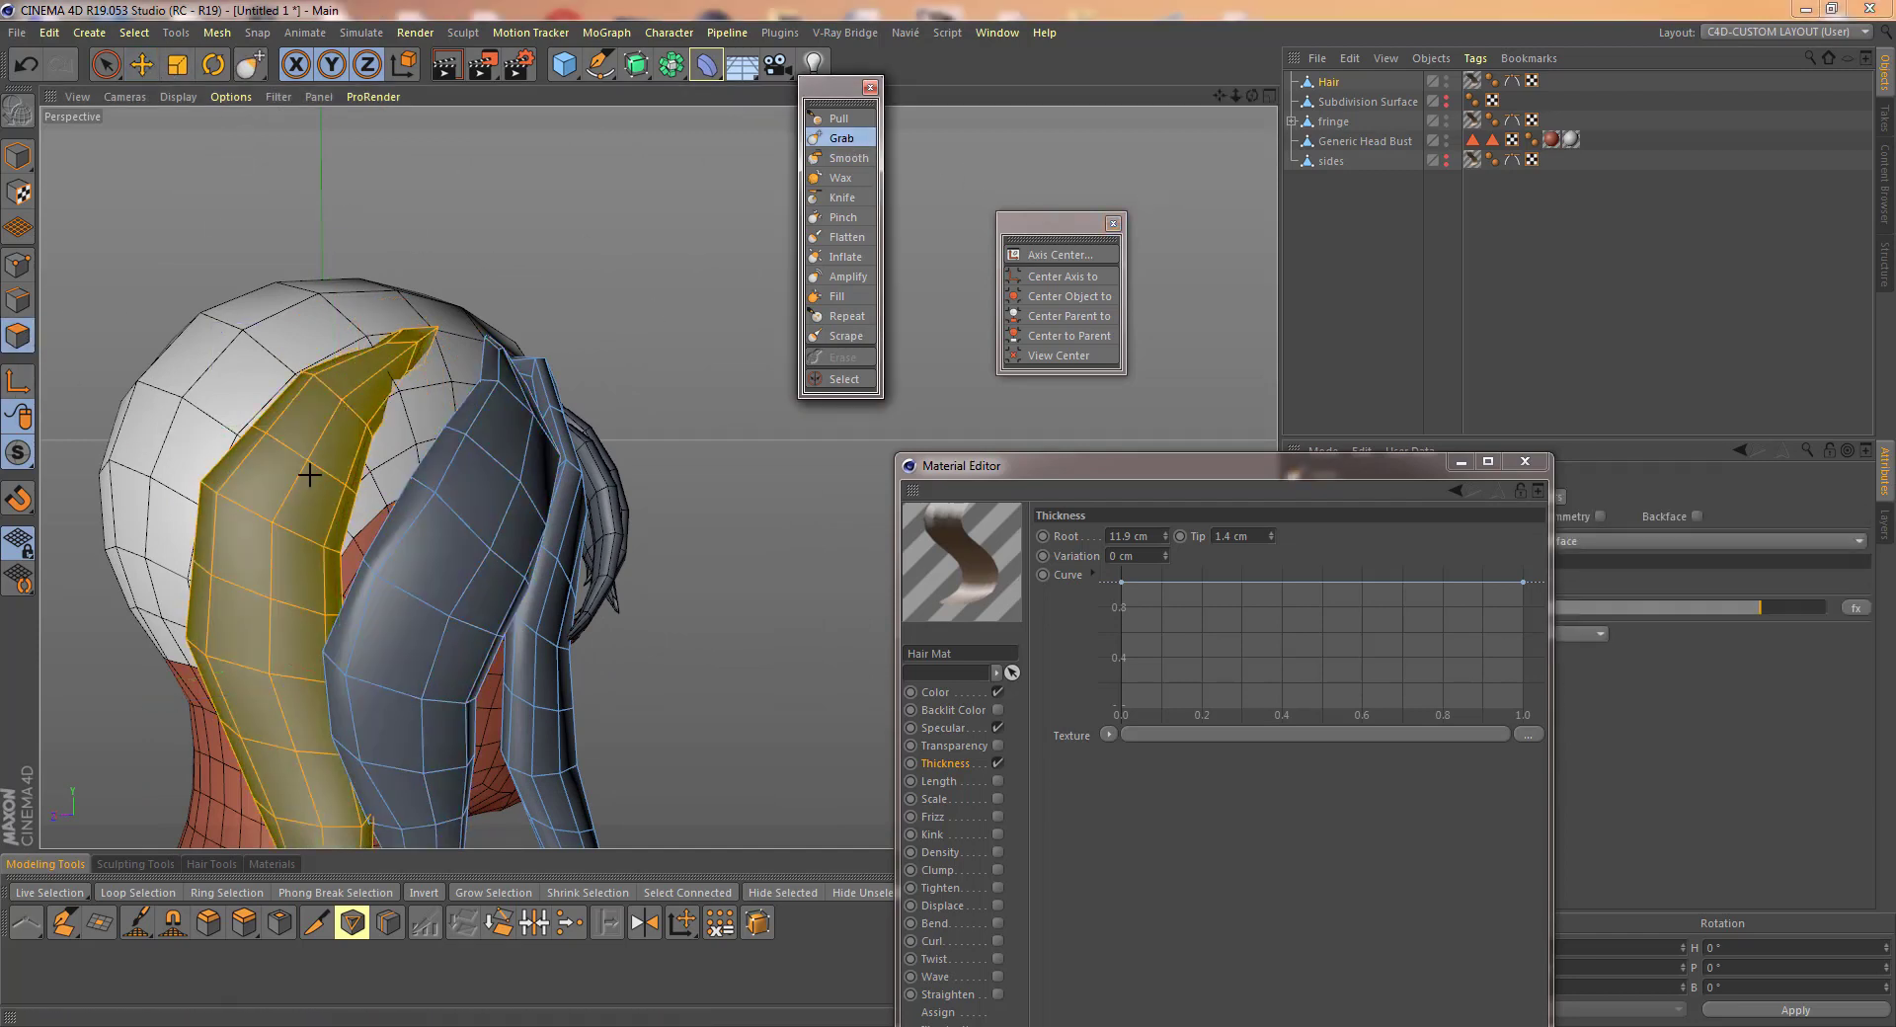
mouse_move(363, 430)
mouse_down()
mouse_move(361, 518)
mouse_move(417, 448)
mouse_up()
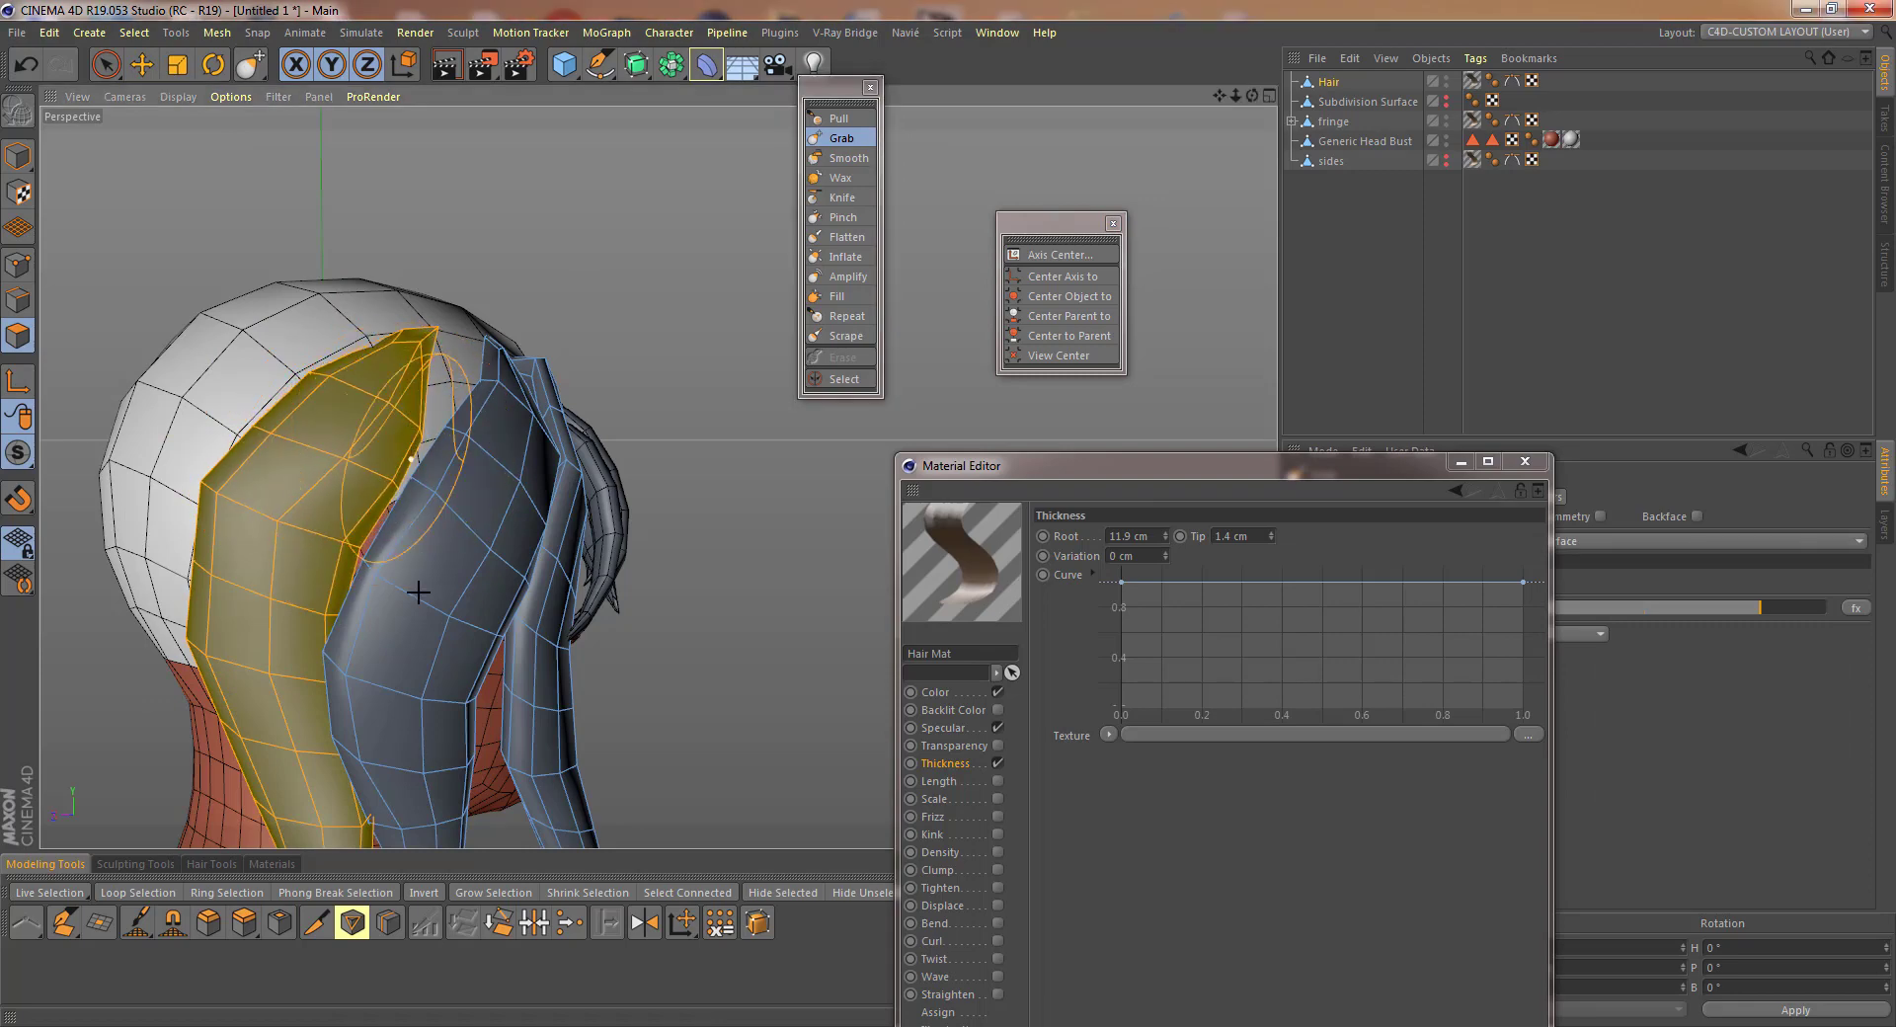
- Reshape the rear strand's lower length with the Grab brush, tapering its tip down along the back of the neck
alt+drag(525, 365, 528, 365)
alt+middle_drag(528, 365, 527, 362)
mouse_move(425, 400)
alt+mouse_down()
mouse_move(442, 413)
mouse_move(400, 383)
mouse_move(402, 296)
mouse_move(436, 296)
mouse_move(412, 259)
mouse_move(303, 434)
mouse_move(538, 406)
alt+mouse_up()
middle_click(402, 427)
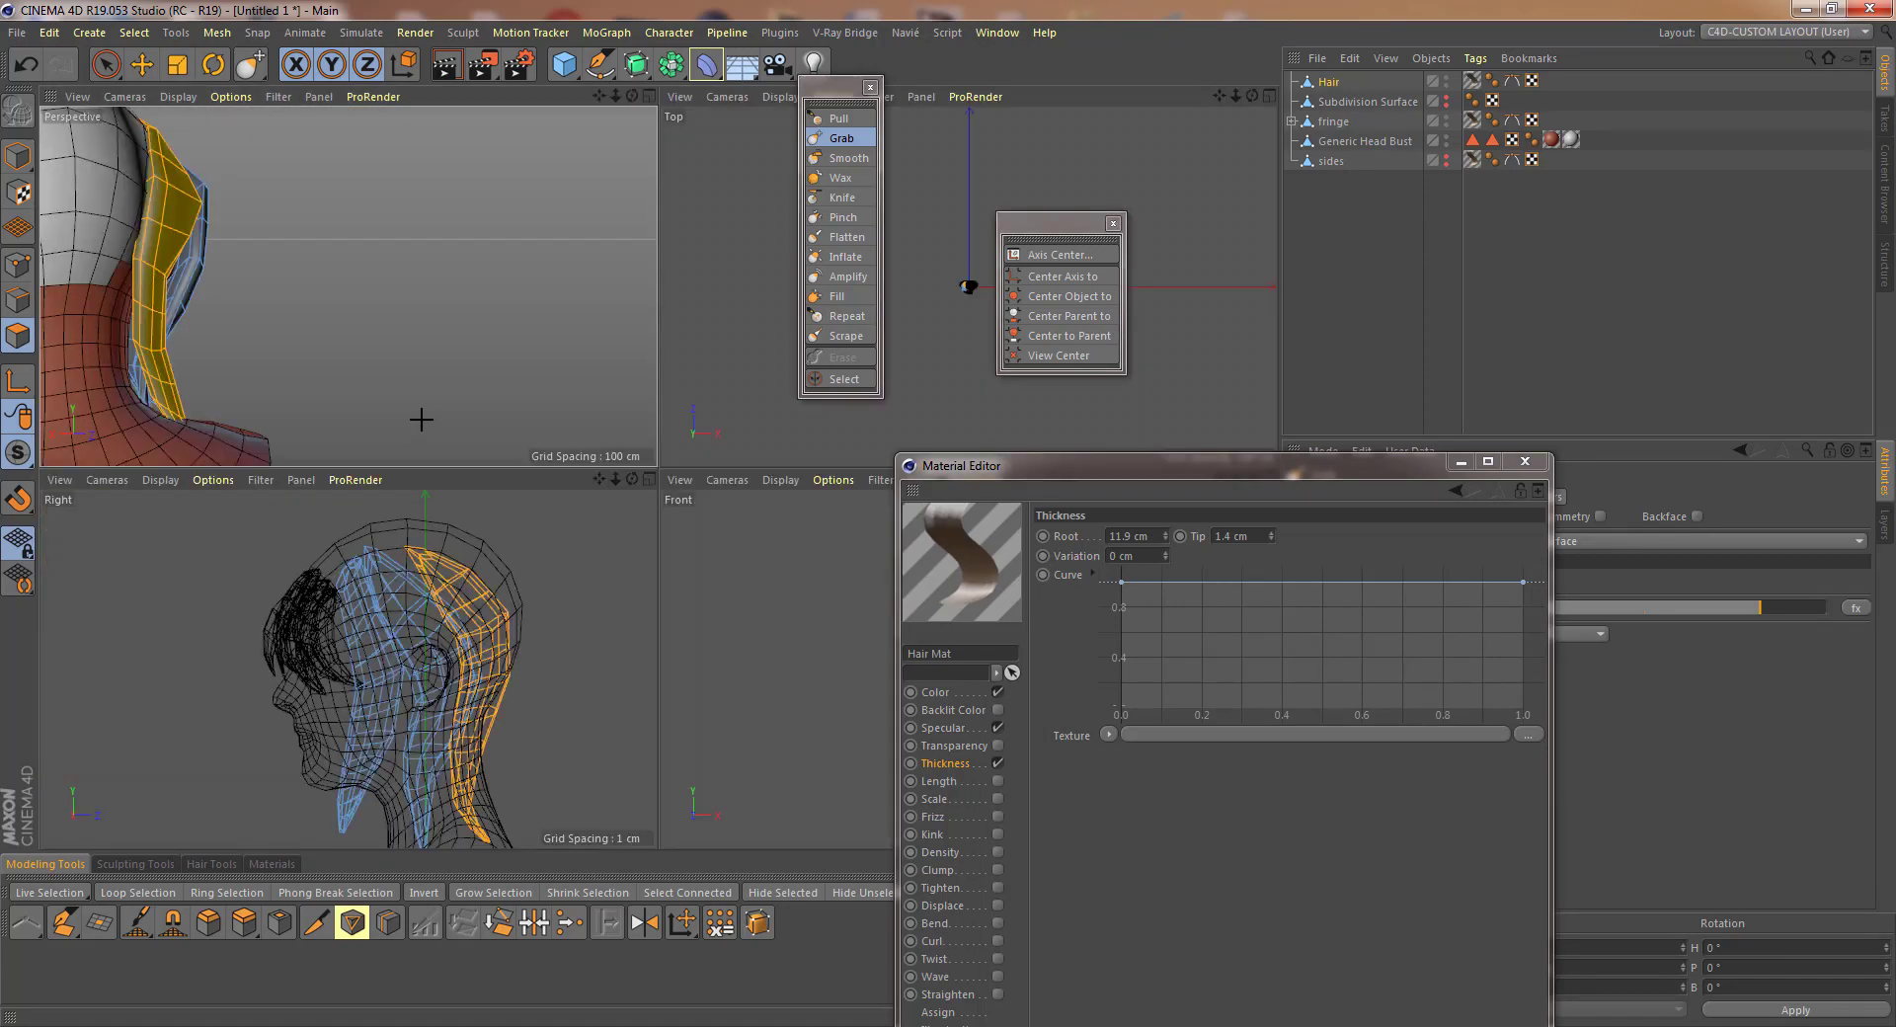
middle_click(385, 395)
mouse_move(385, 395)
mouse_down()
mouse_move(296, 363)
mouse_move(276, 389)
mouse_move(281, 325)
mouse_move(273, 444)
mouse_move(296, 415)
mouse_move(311, 454)
mouse_move(279, 533)
mouse_move(296, 474)
mouse_move(847, 400)
mouse_up()
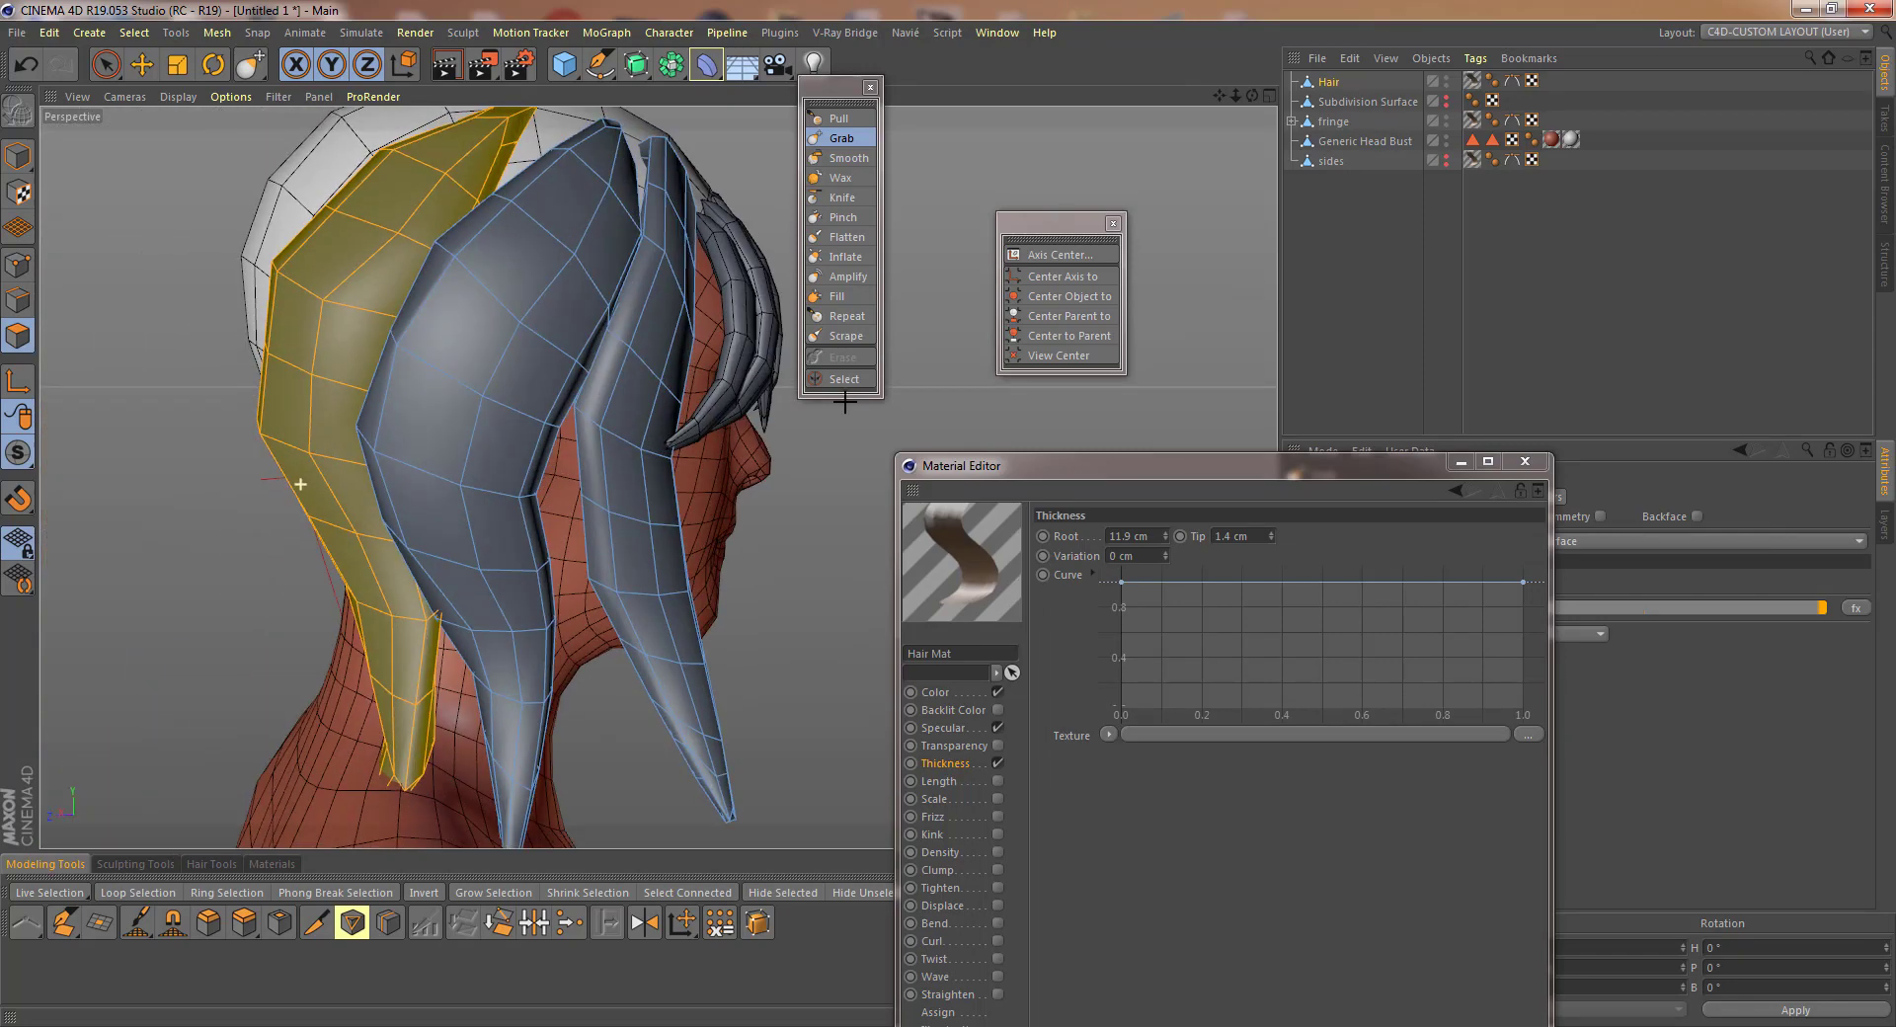
alt+drag(686, 405, 635, 423)
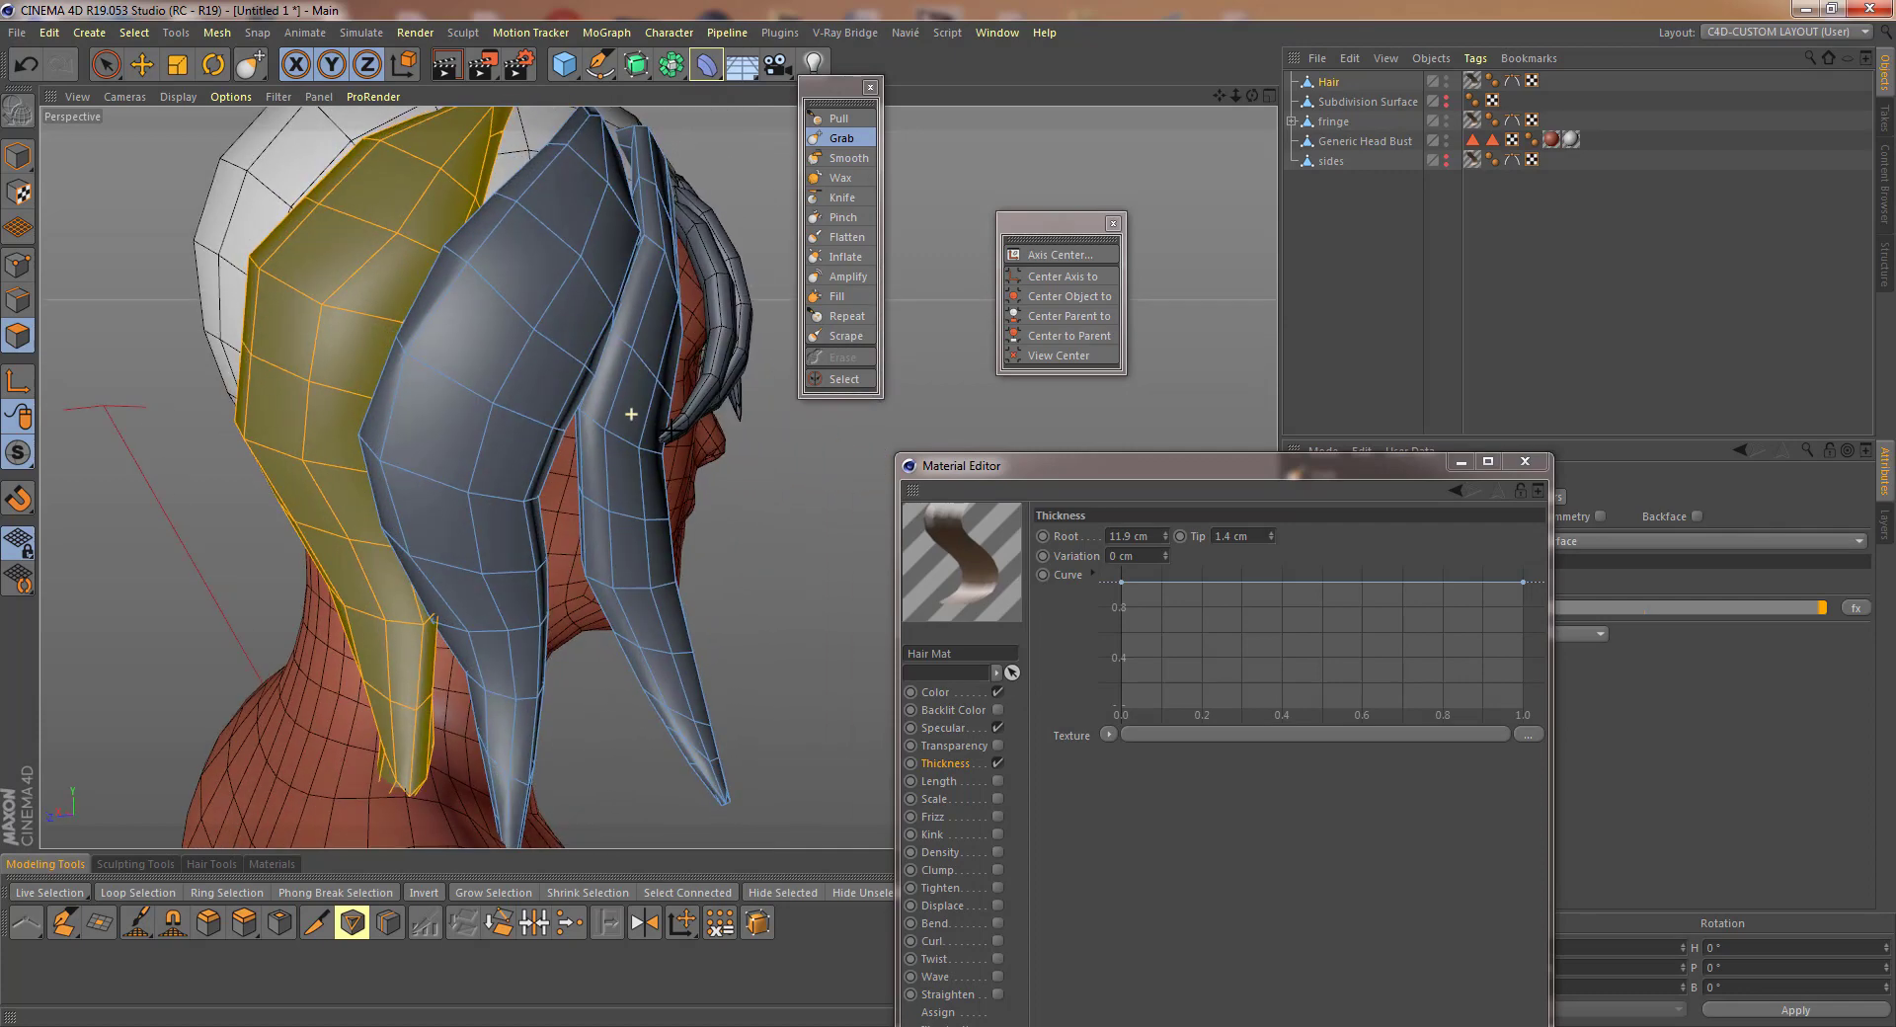
mouse_move(450, 758)
mouse_down()
mouse_move(400, 785)
mouse_move(353, 778)
mouse_move(352, 620)
mouse_move(301, 642)
mouse_move(286, 601)
mouse_move(403, 622)
mouse_move(288, 622)
mouse_up()
mouse_move(349, 680)
mouse_down()
mouse_move(375, 662)
mouse_move(550, 690)
mouse_move(445, 716)
mouse_move(413, 823)
mouse_up()
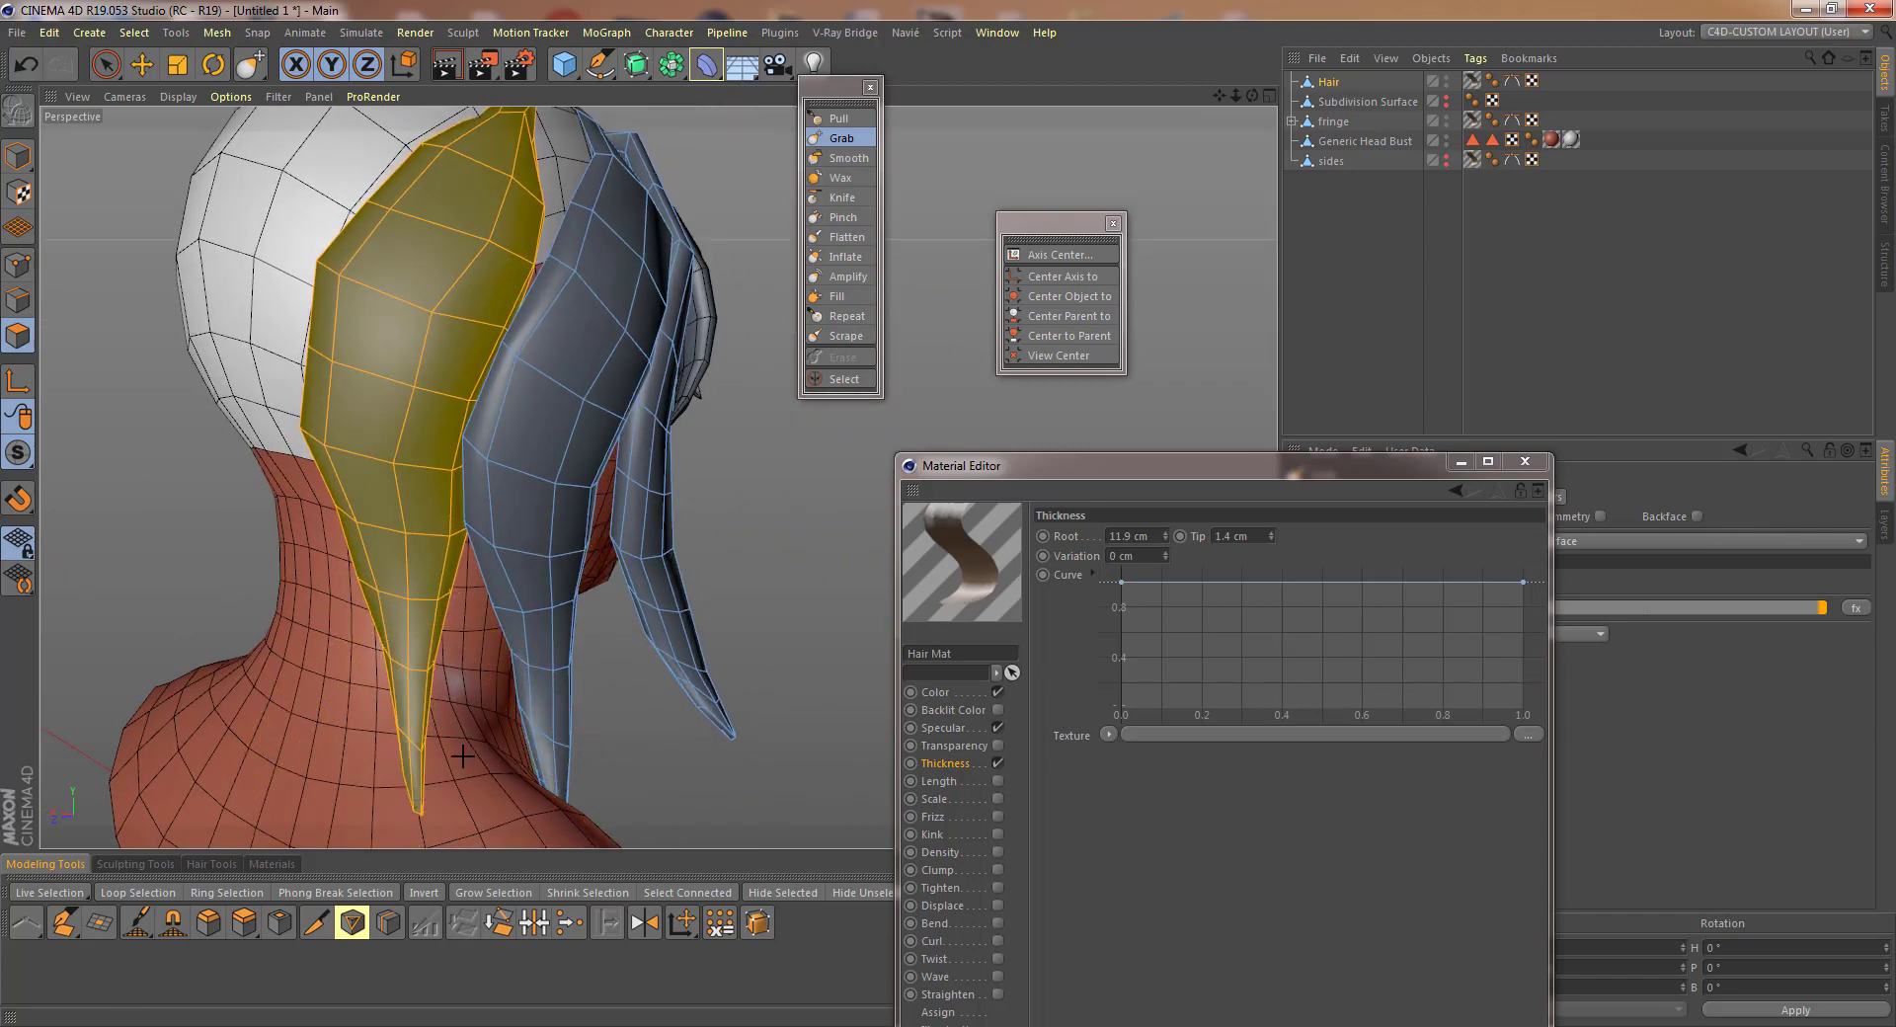
- Examine the side strands from the back, front and side of the head for gaps and overall flow
alt+drag(463, 756, 626, 646)
scroll(507, 780, down, 5)
scroll(795, 653, up, 5)
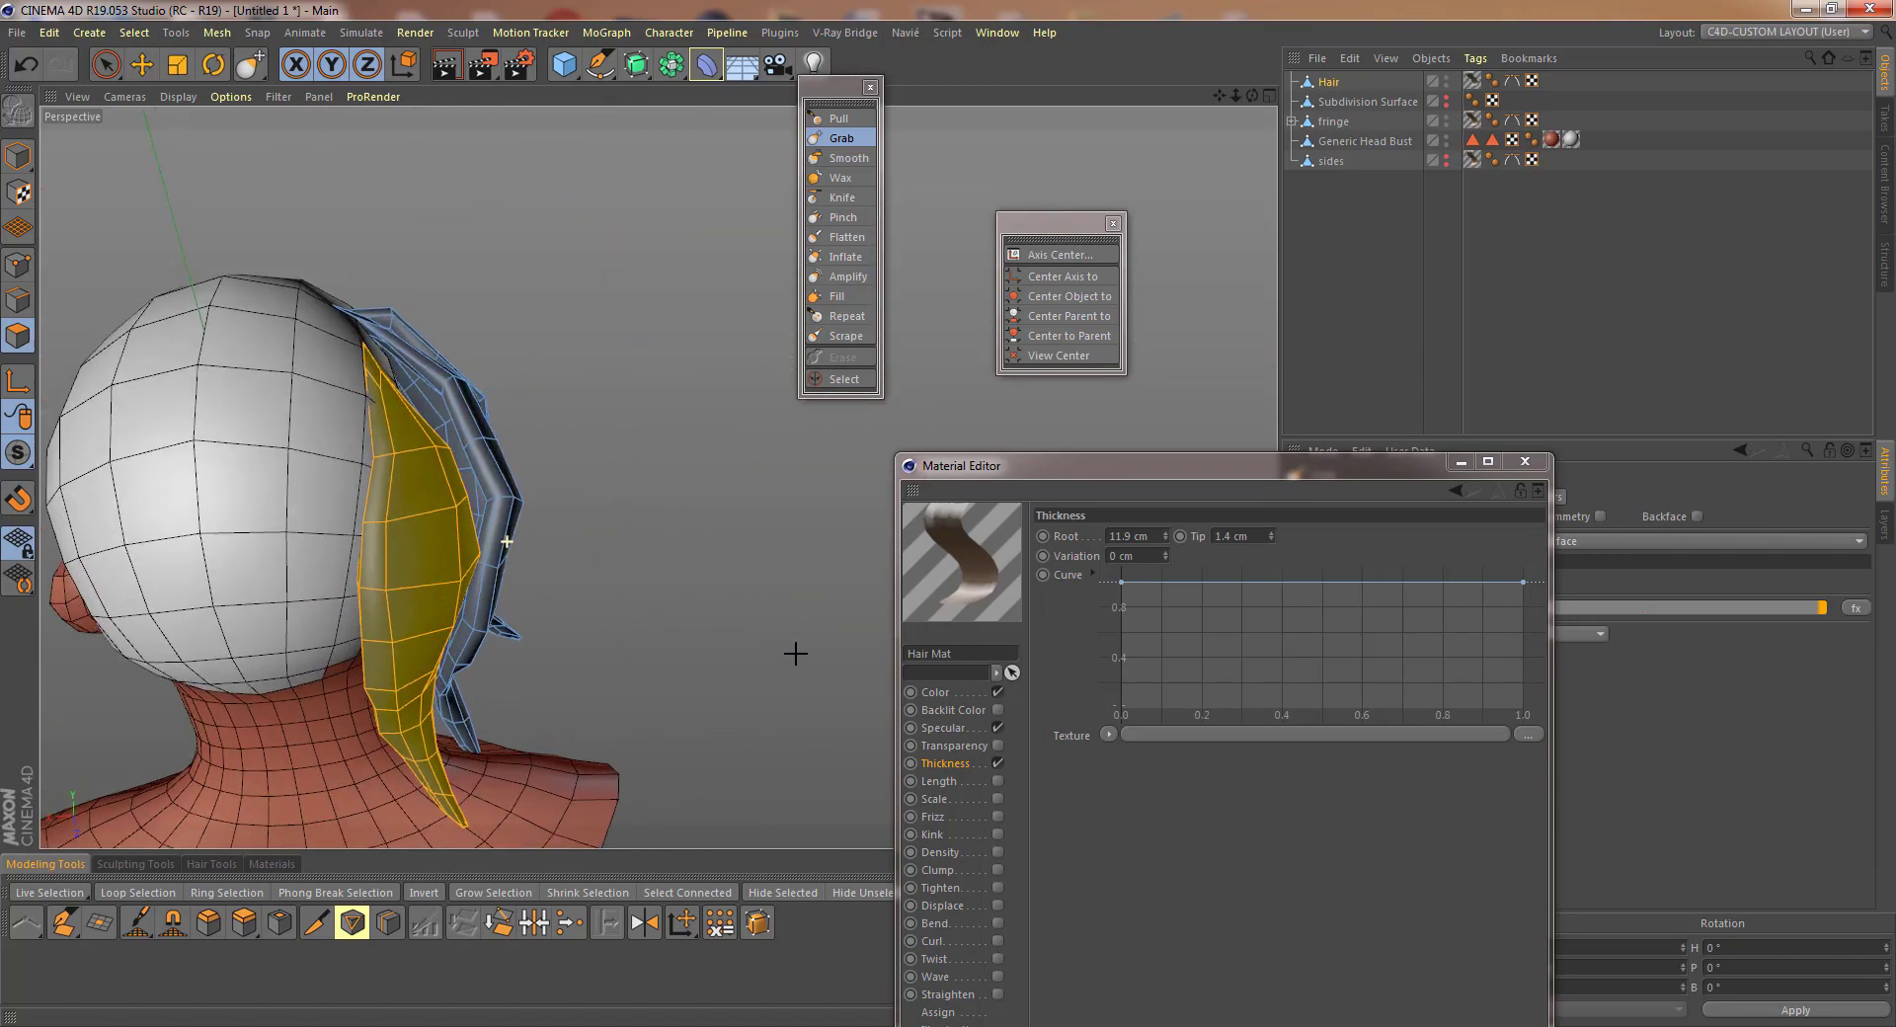
alt+drag(795, 653, 292, 499)
scroll(474, 503, up, 3)
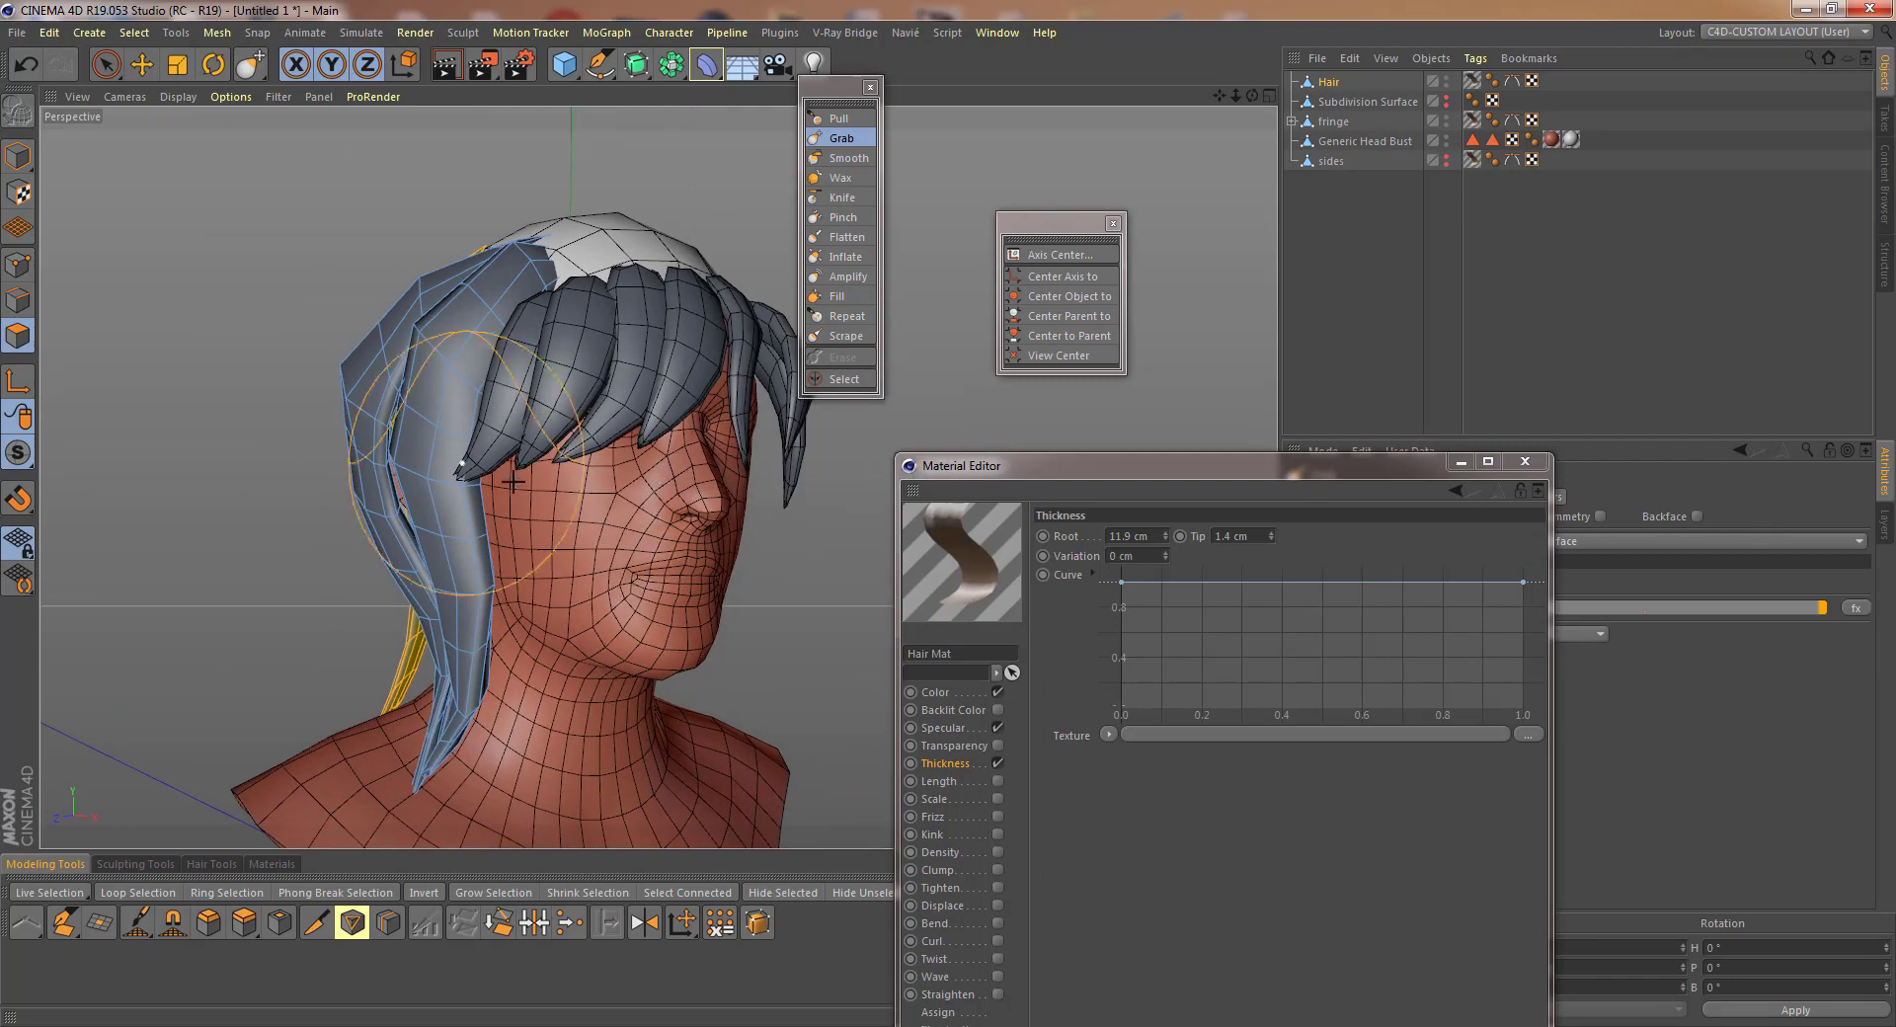
alt+drag(512, 481, 457, 199)
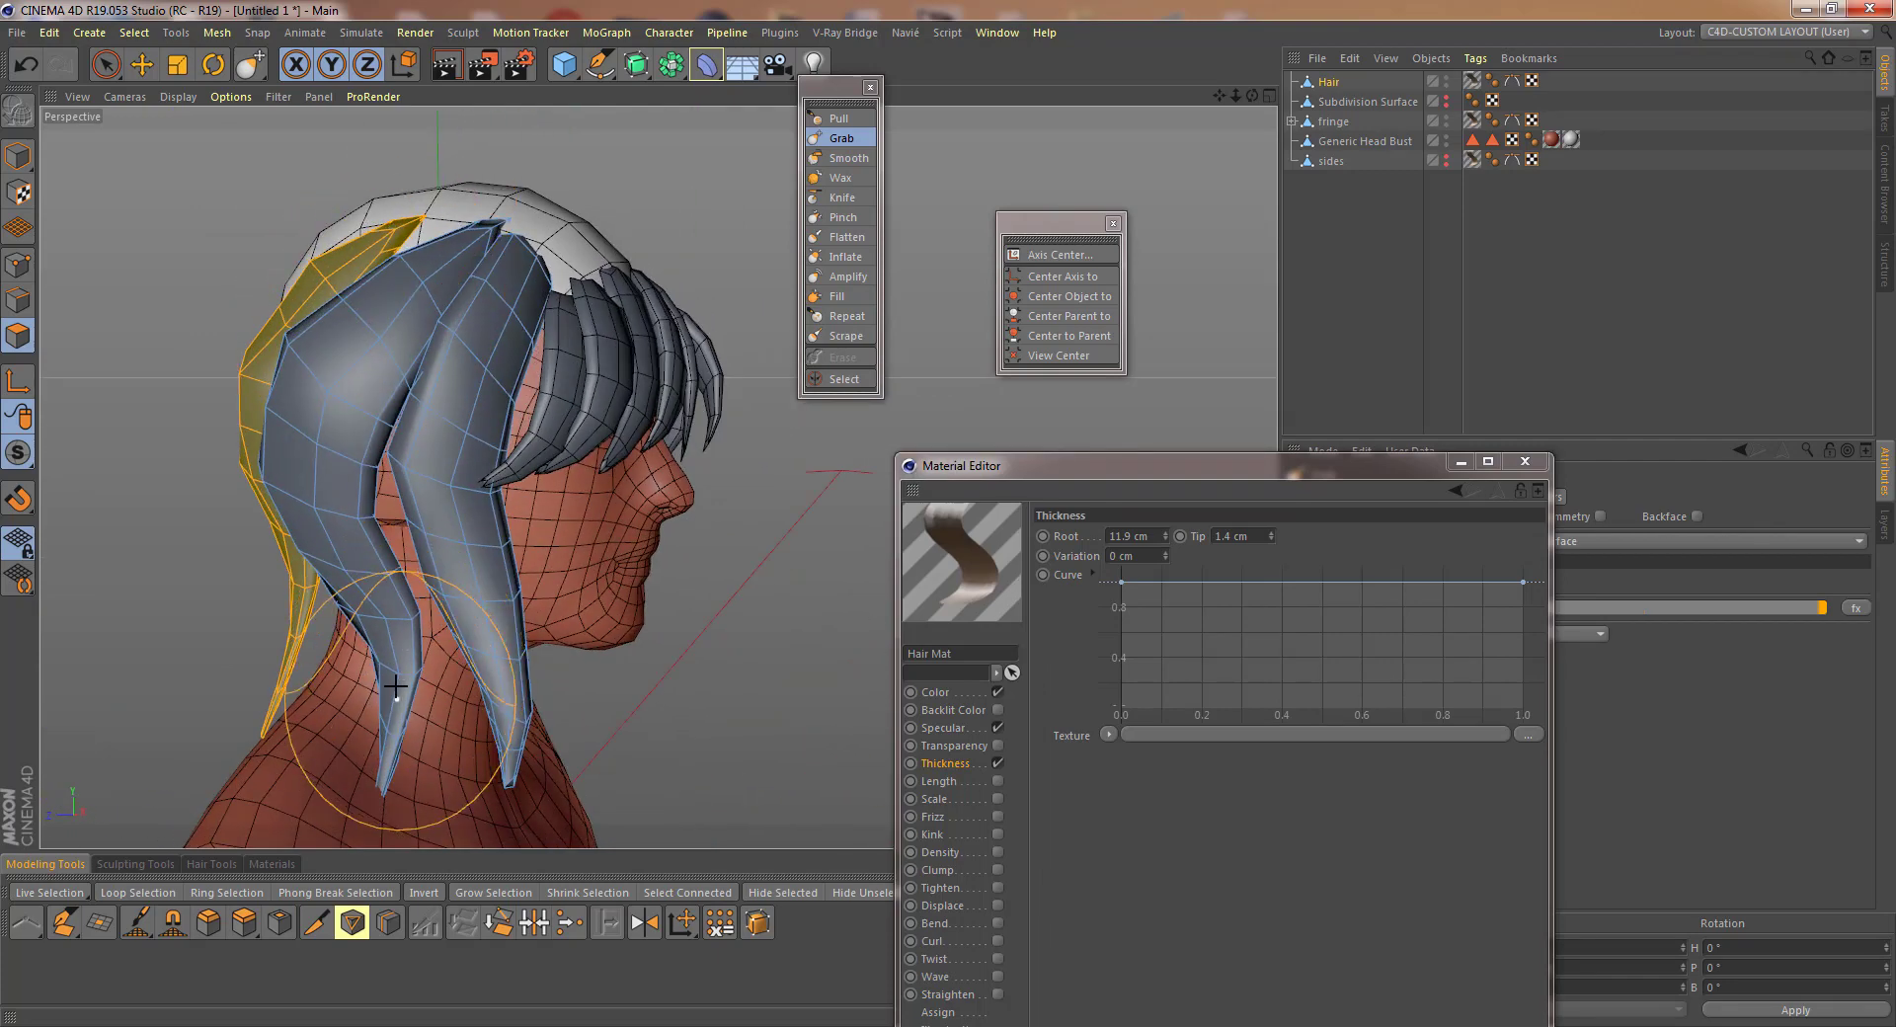
alt+drag(395, 685, 550, 491)
scroll(496, 368, up, 3)
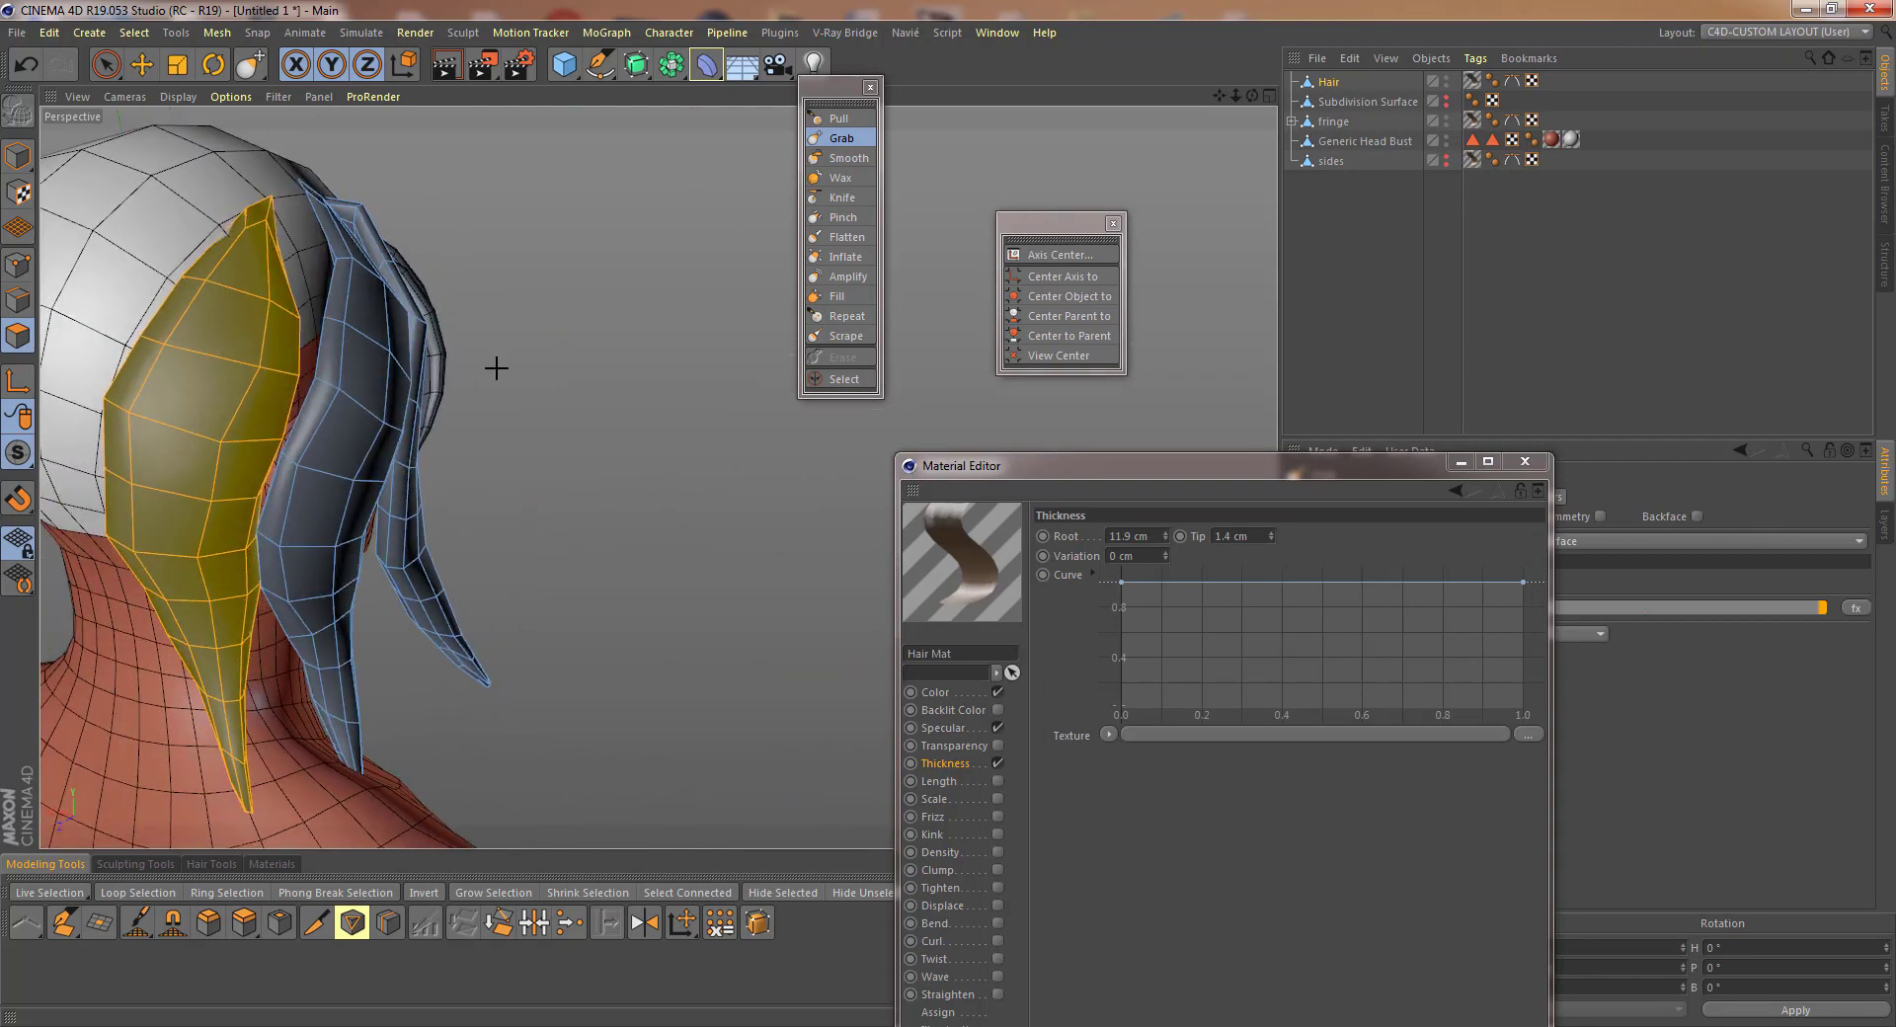
- Select the middle side strand and grab its upper body and edges to fit the head and overlap the neighbouring strands
click(141, 64)
double_click(312, 423)
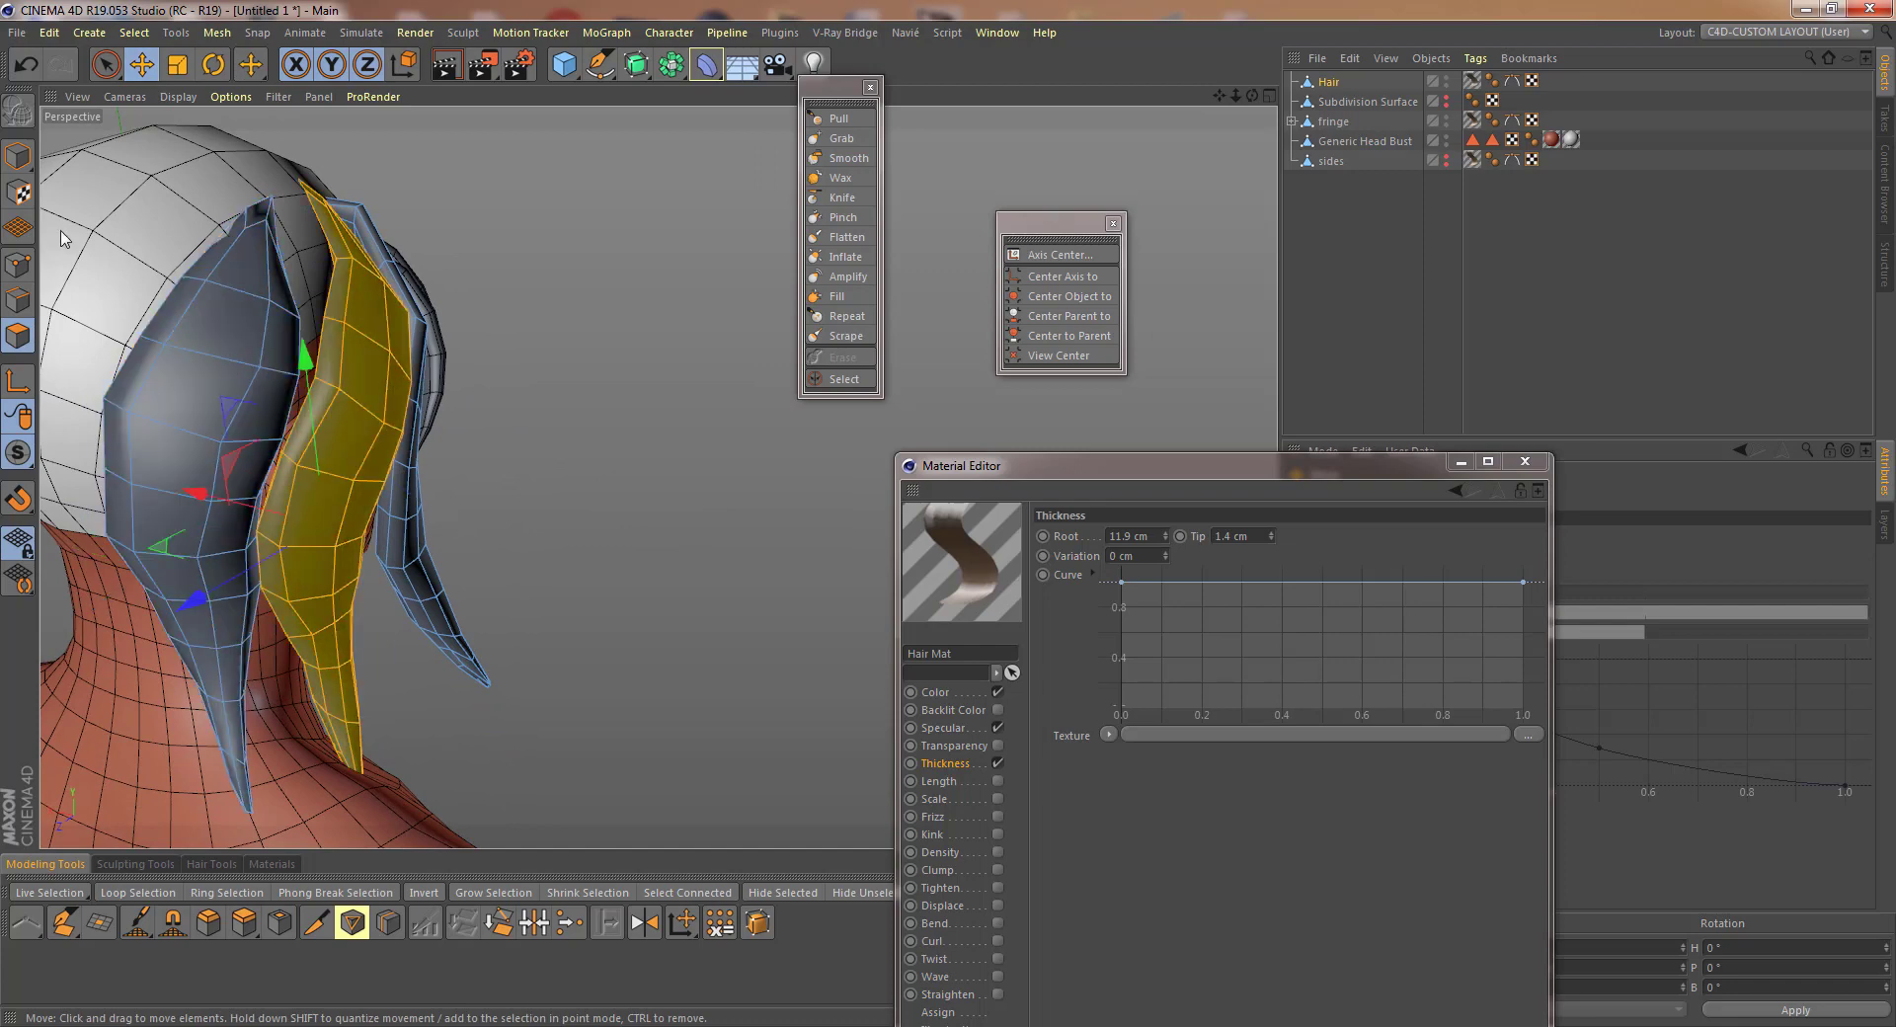
click(841, 138)
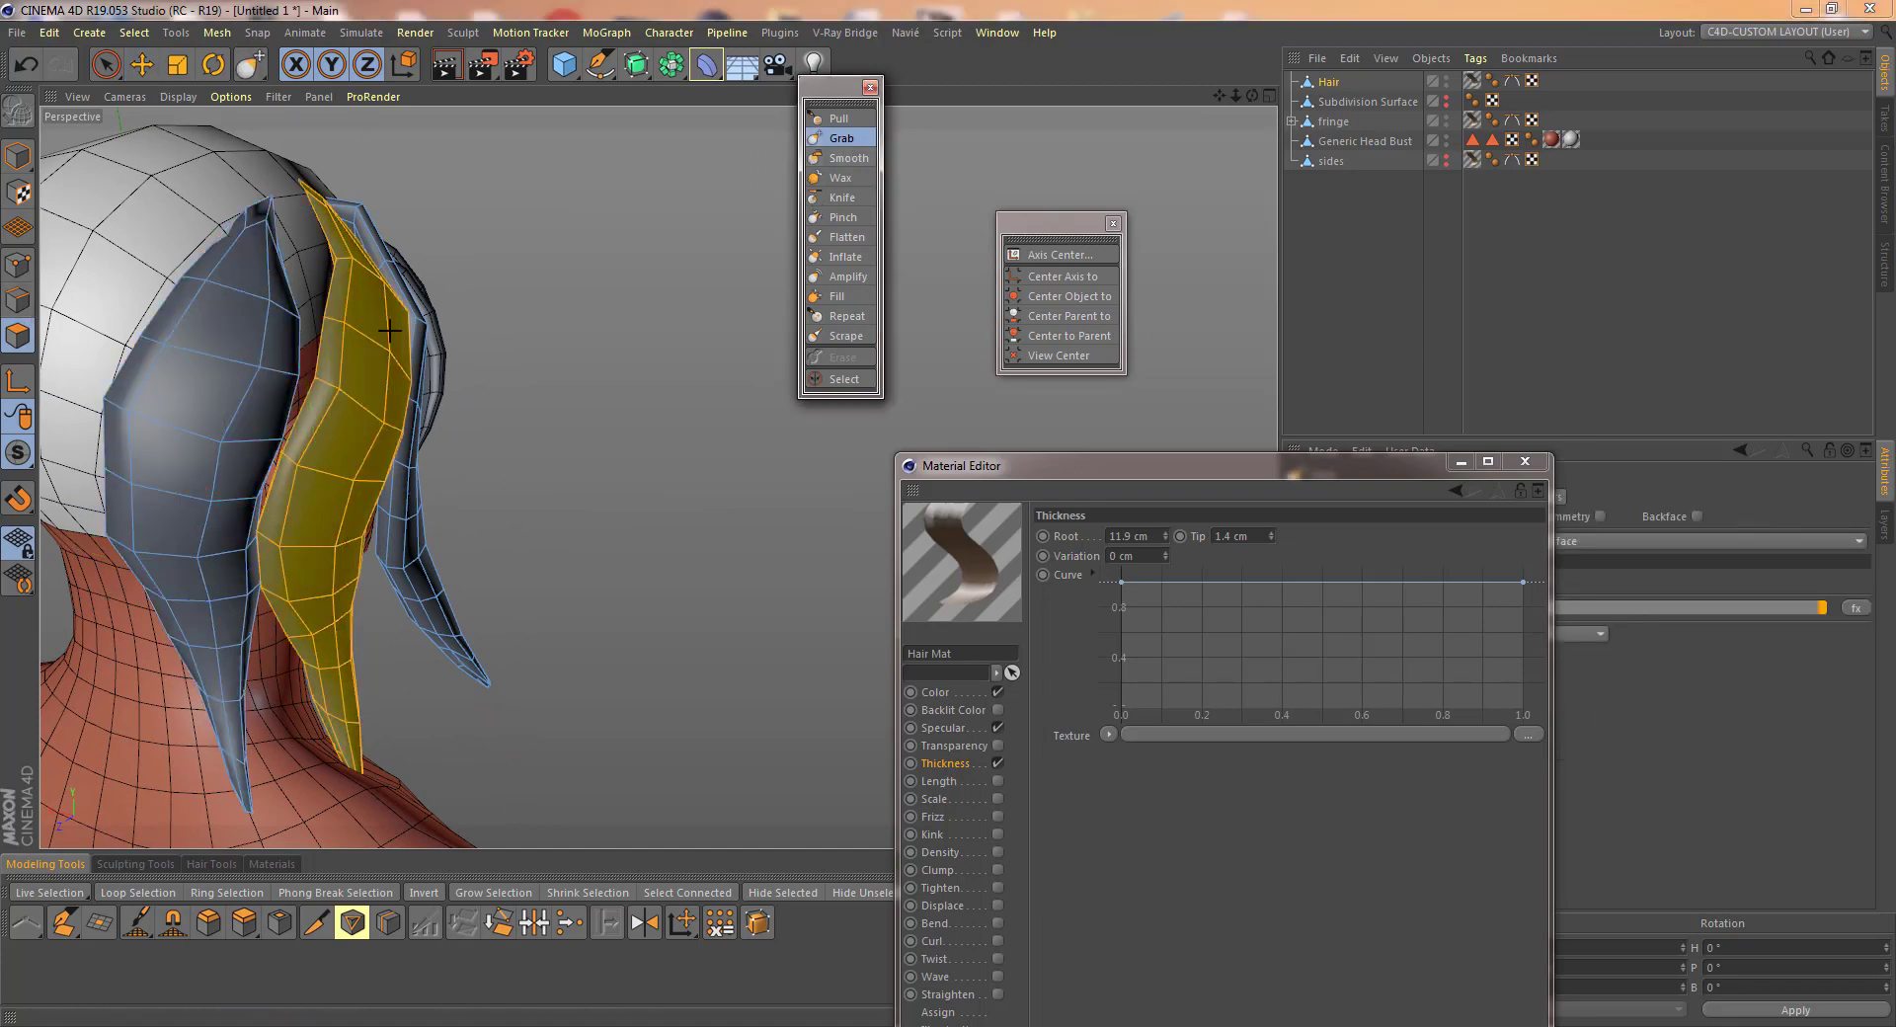
alt+drag(389, 331, 317, 422)
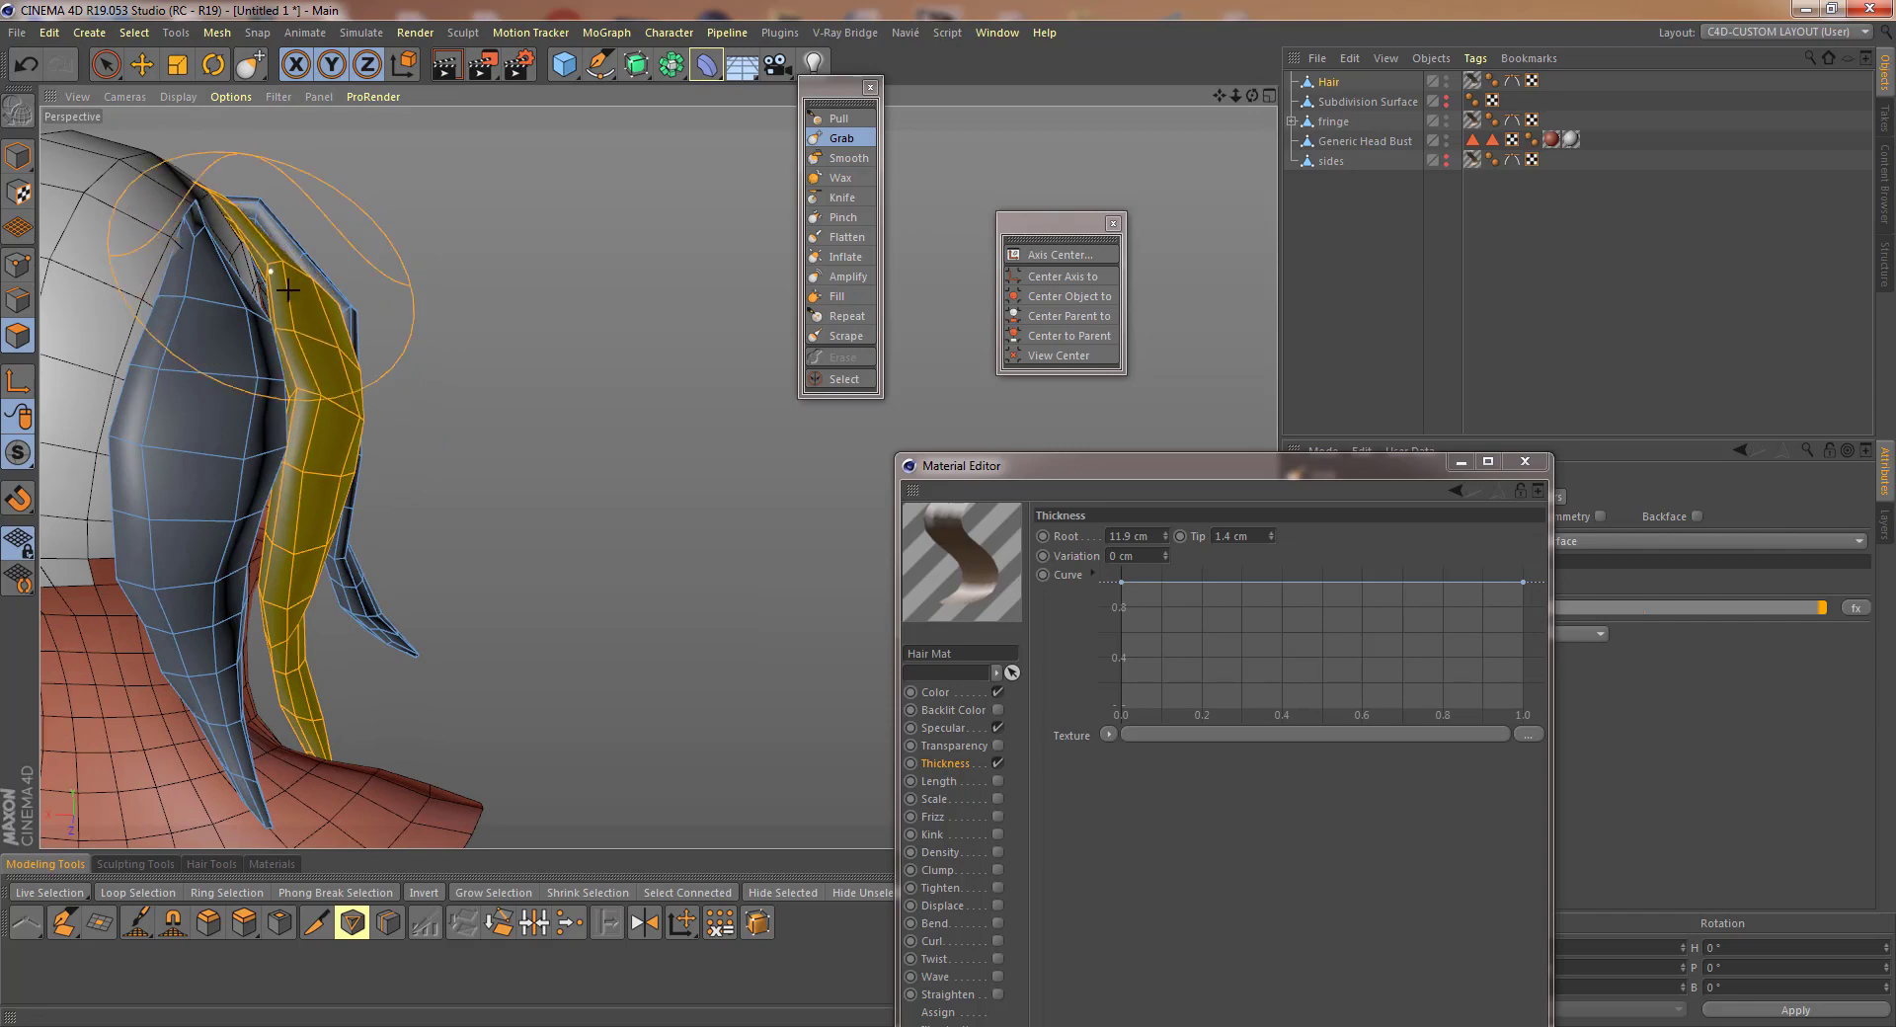
mouse_move(287, 290)
alt+mouse_down()
mouse_move(85, 329)
mouse_move(148, 262)
mouse_move(305, 291)
mouse_move(296, 368)
mouse_move(513, 373)
alt+mouse_up()
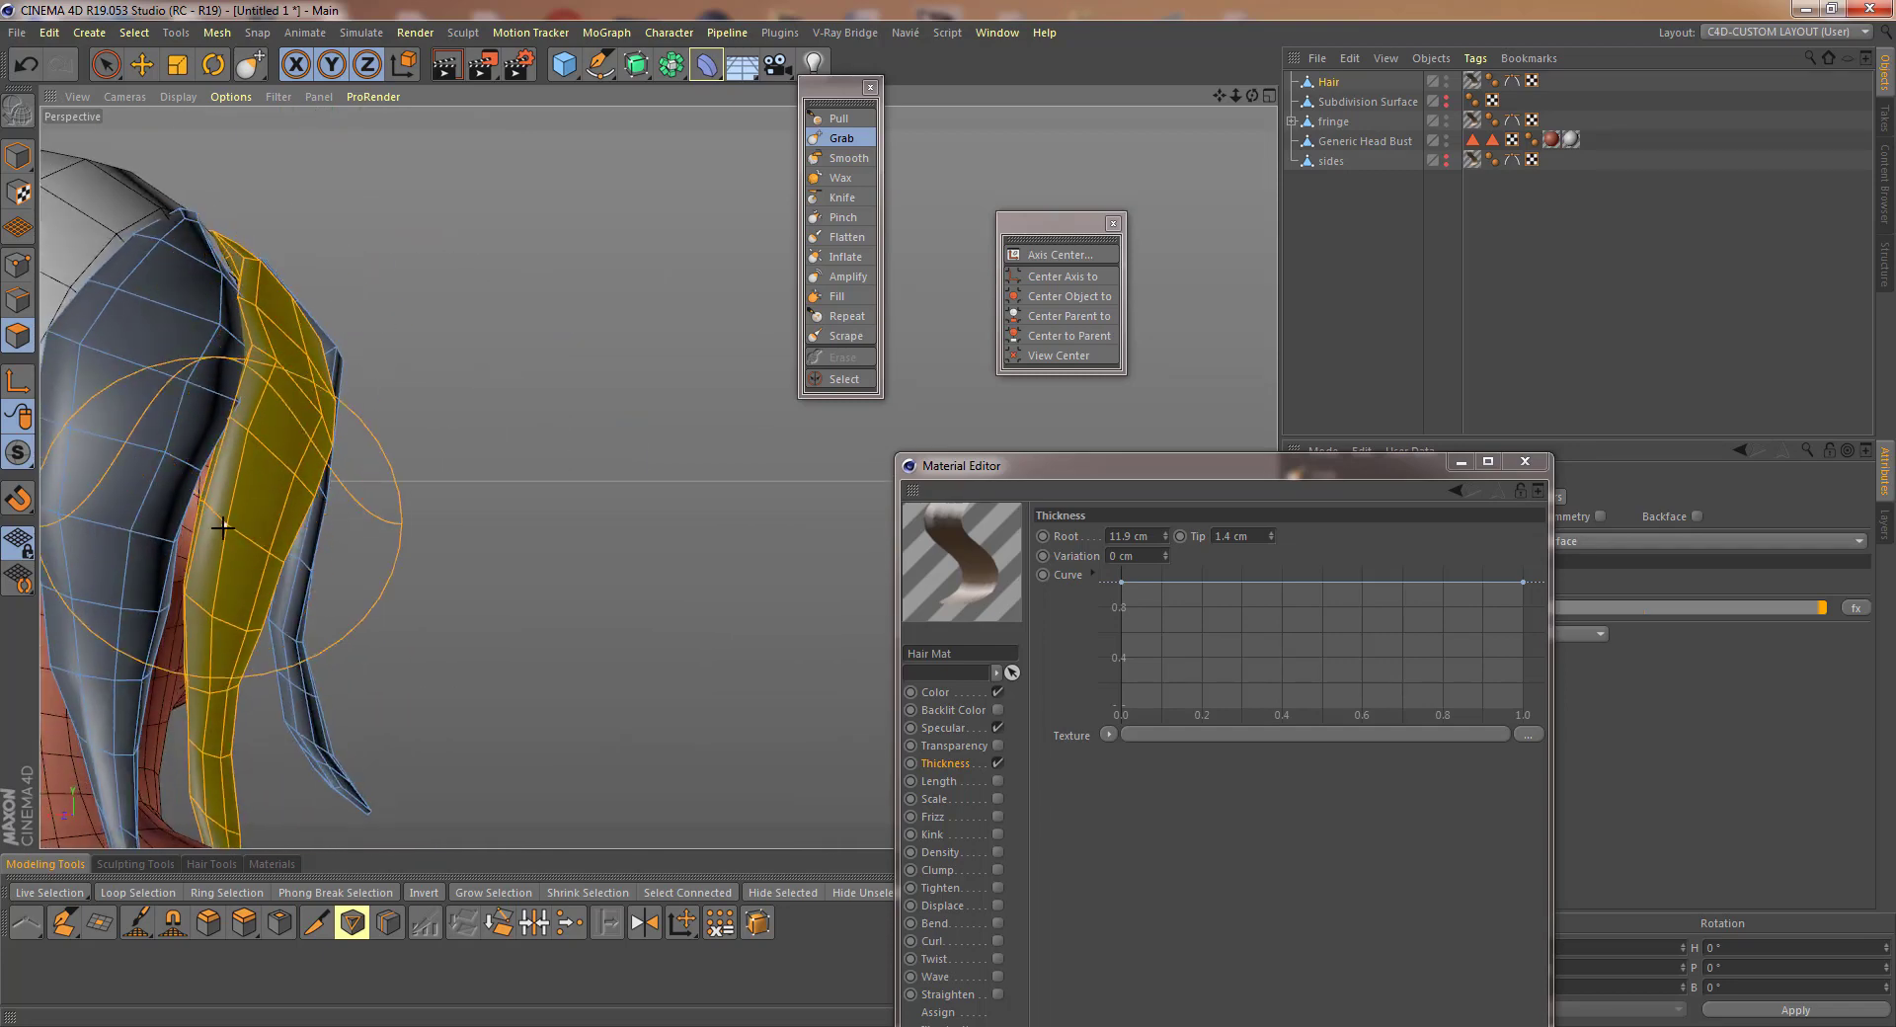
mouse_move(211, 537)
alt+mouse_down()
mouse_move(144, 538)
mouse_move(225, 406)
mouse_move(178, 424)
mouse_move(214, 439)
alt+mouse_up()
mouse_move(230, 430)
mouse_down()
mouse_move(217, 467)
mouse_move(135, 494)
mouse_move(134, 630)
mouse_move(44, 581)
mouse_move(199, 299)
mouse_up()
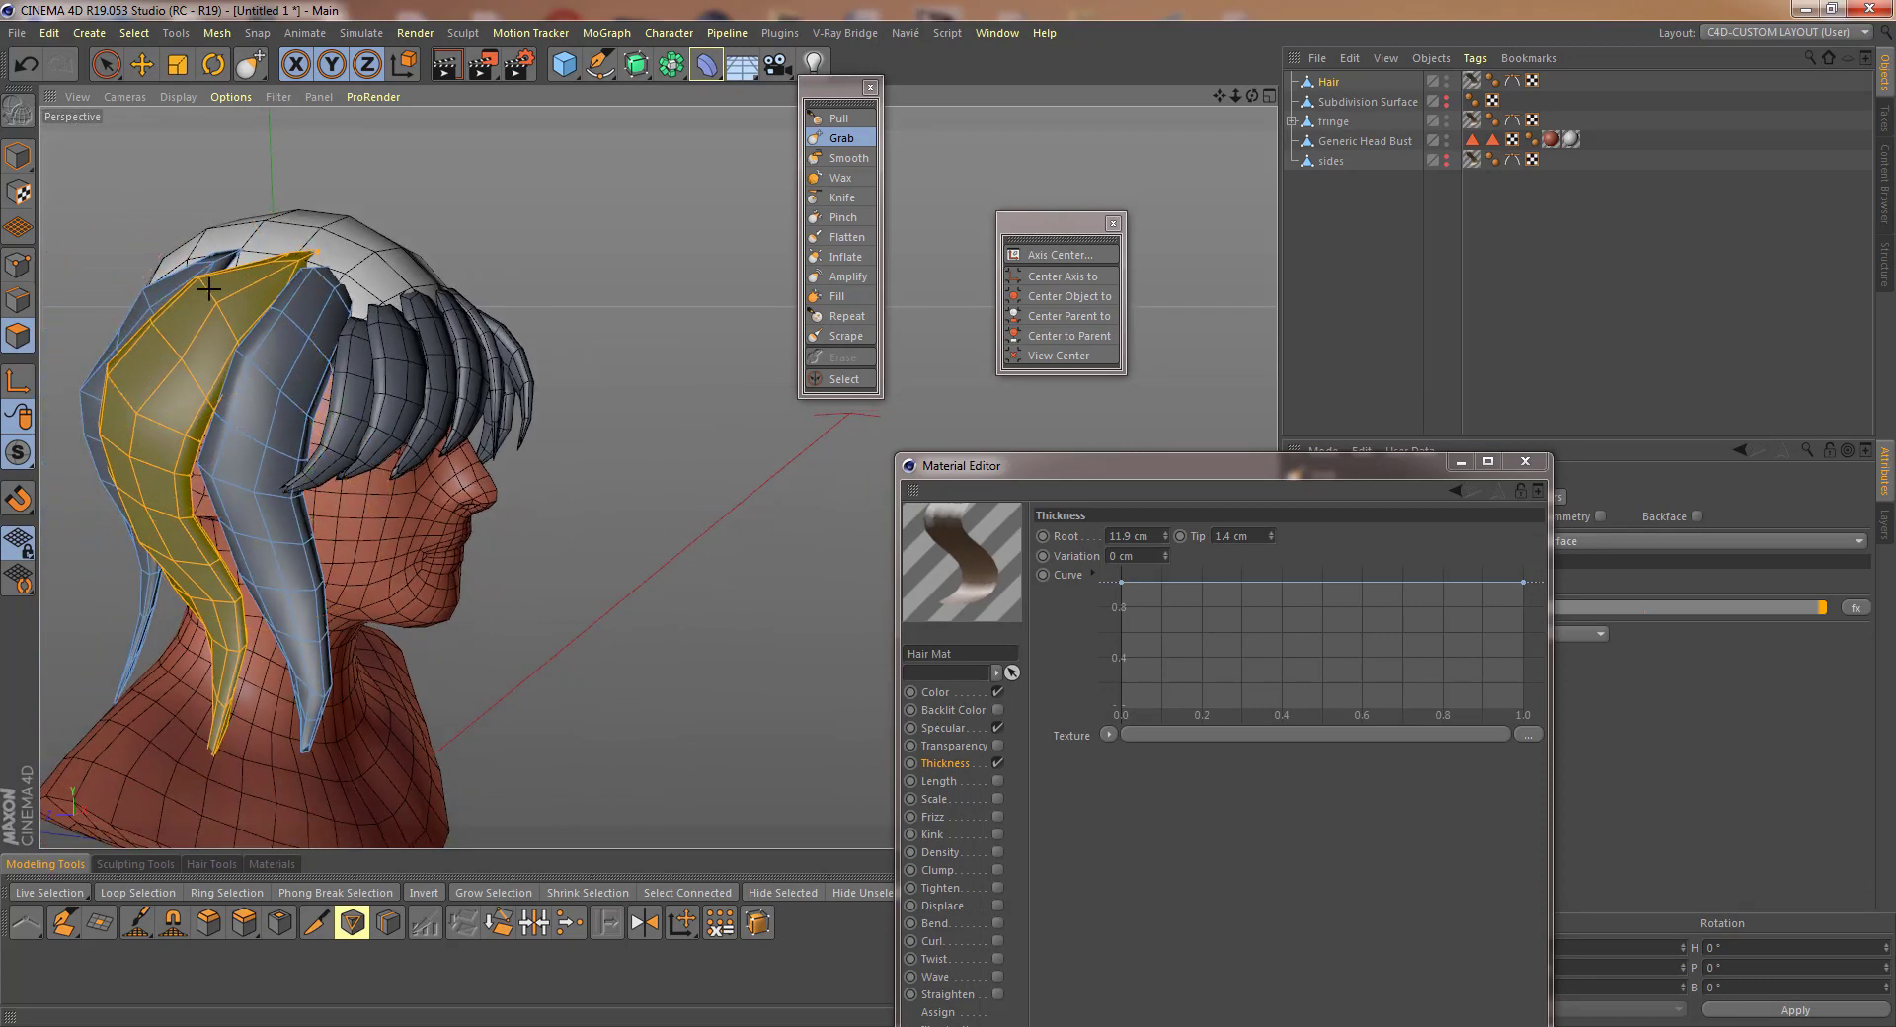
- Nudge the upper rear part of the middle strand slightly upward with the Grab brush
mouse_move(250, 277)
alt+mouse_down()
mouse_move(592, 339)
mouse_move(659, 478)
mouse_move(463, 525)
alt+mouse_up()
alt+drag(518, 650, 508, 547)
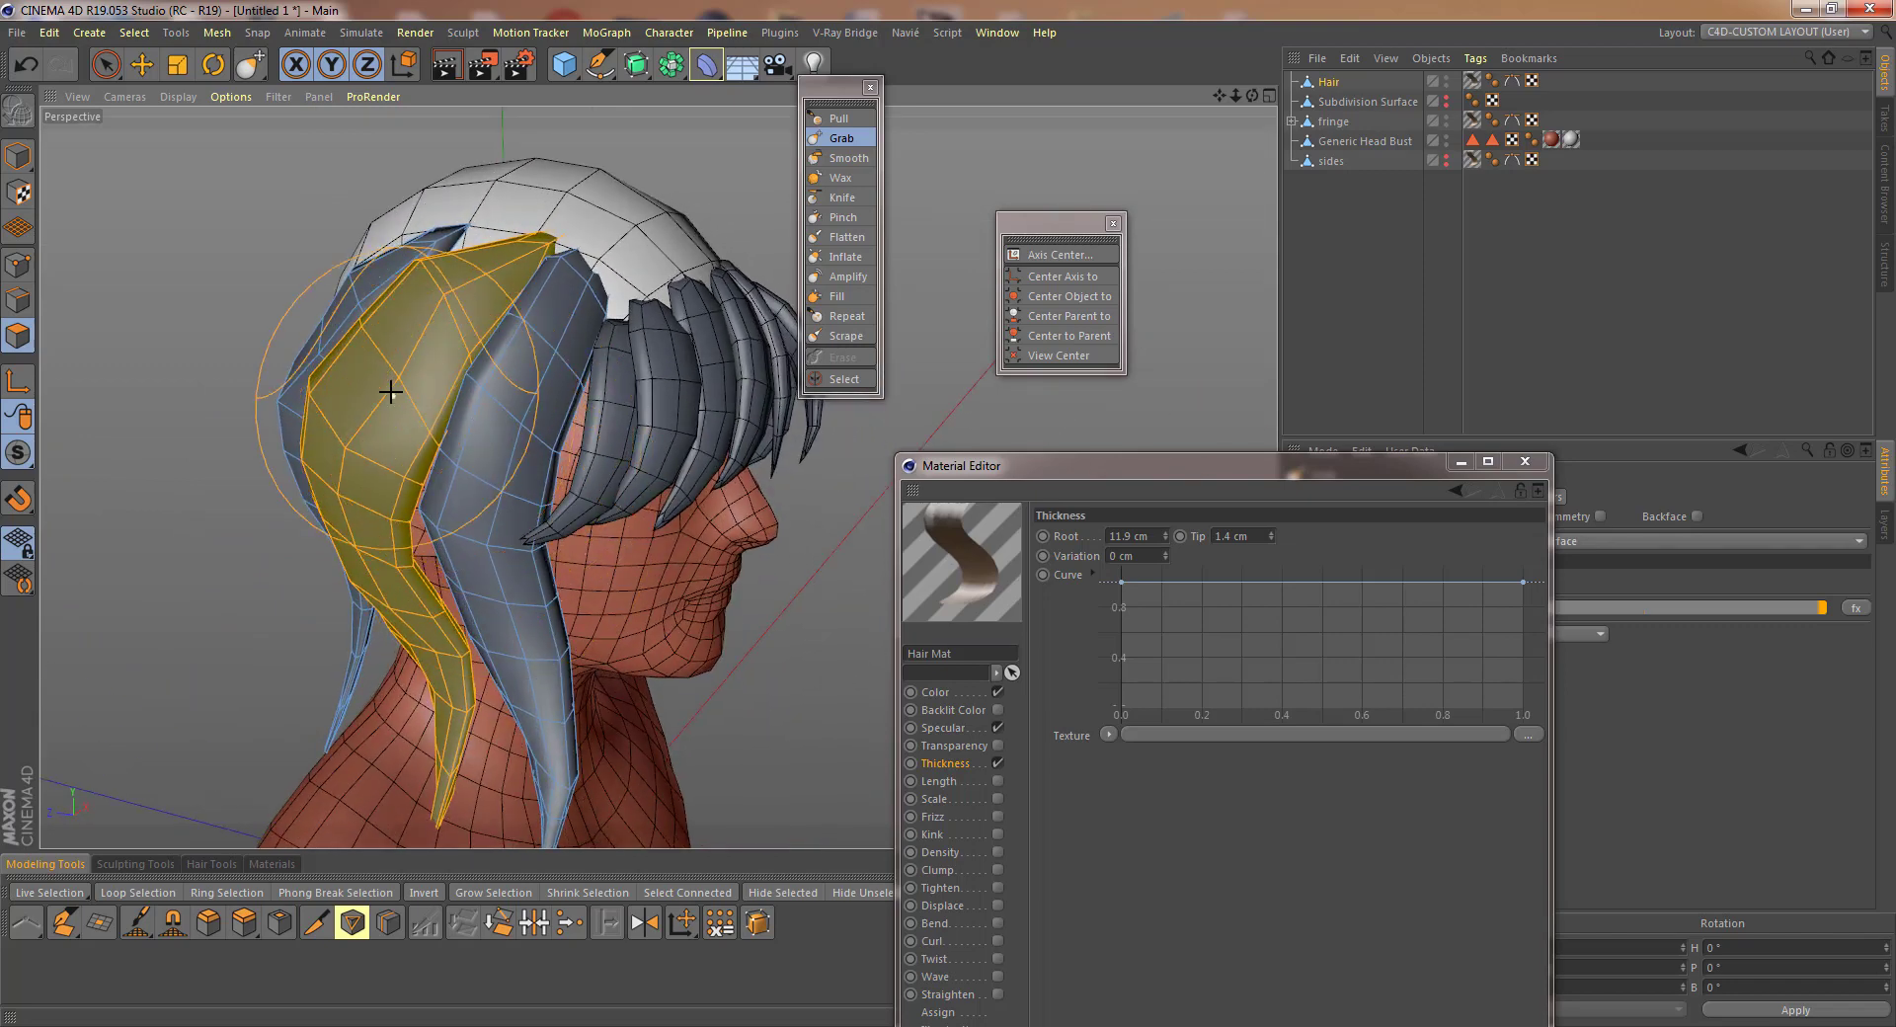
drag(381, 383, 375, 363)
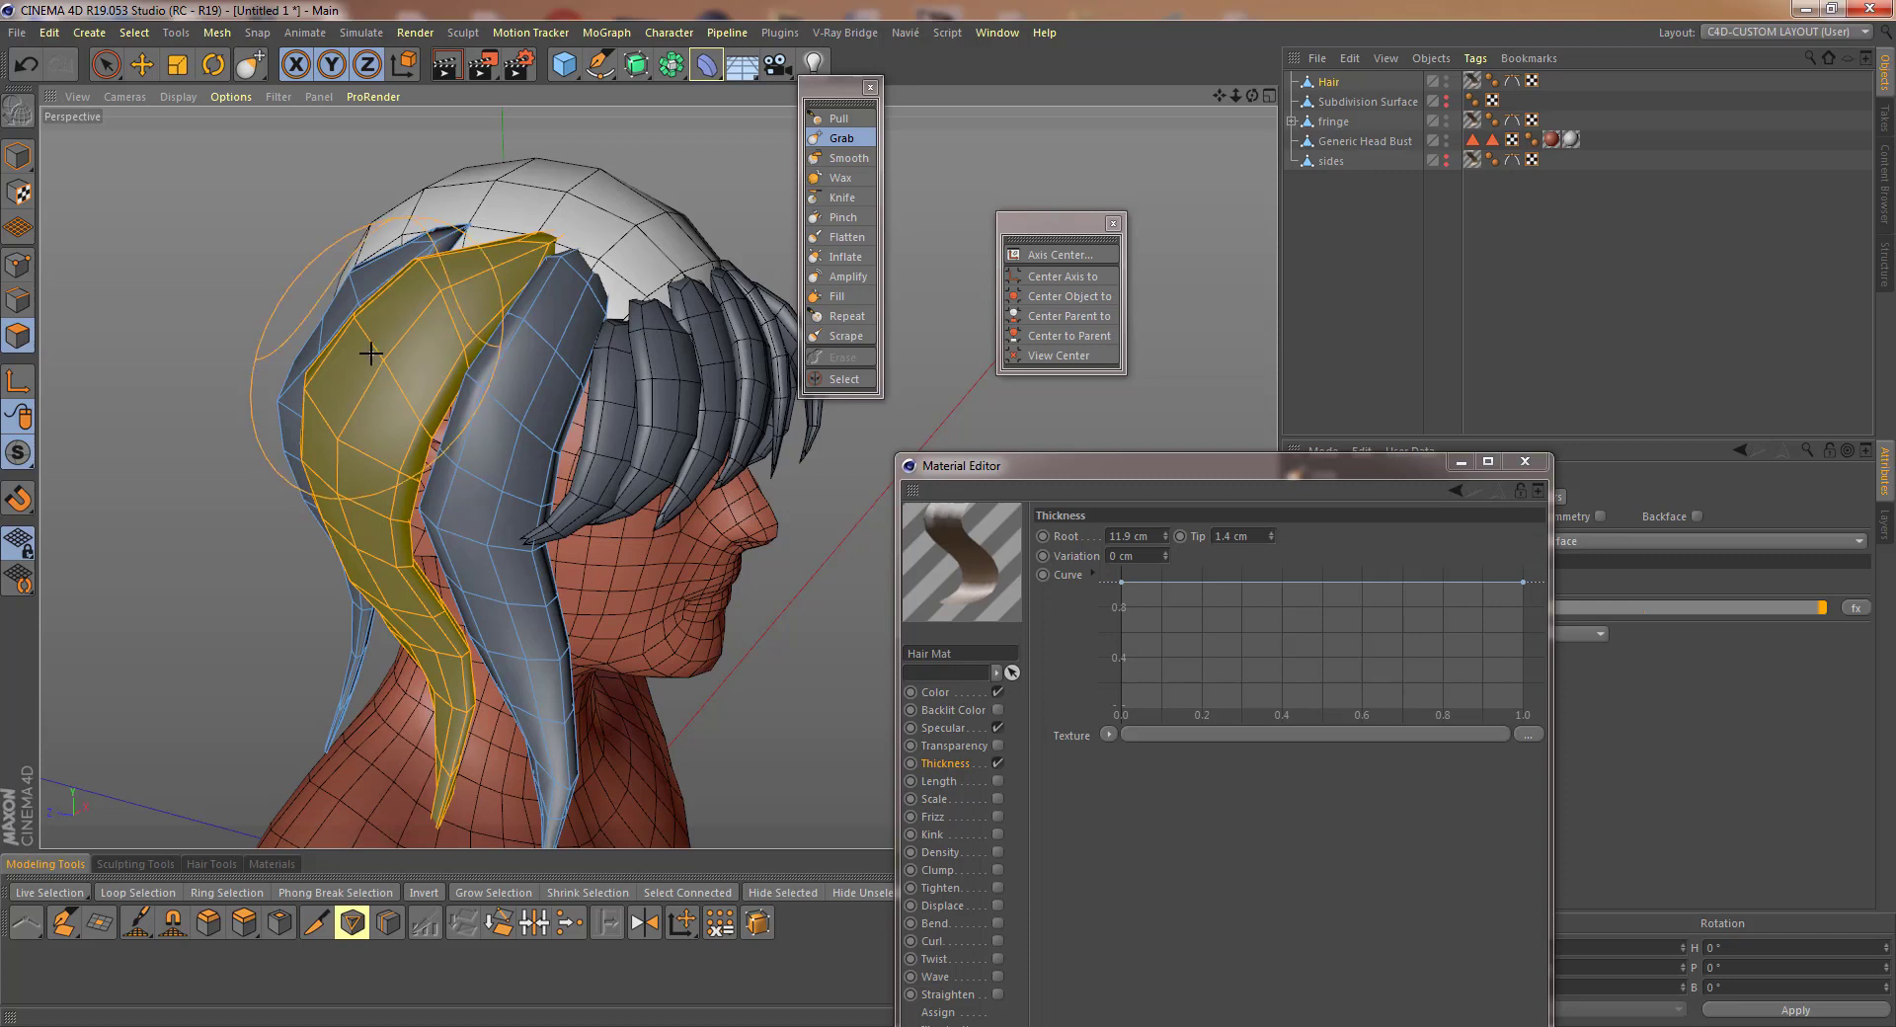